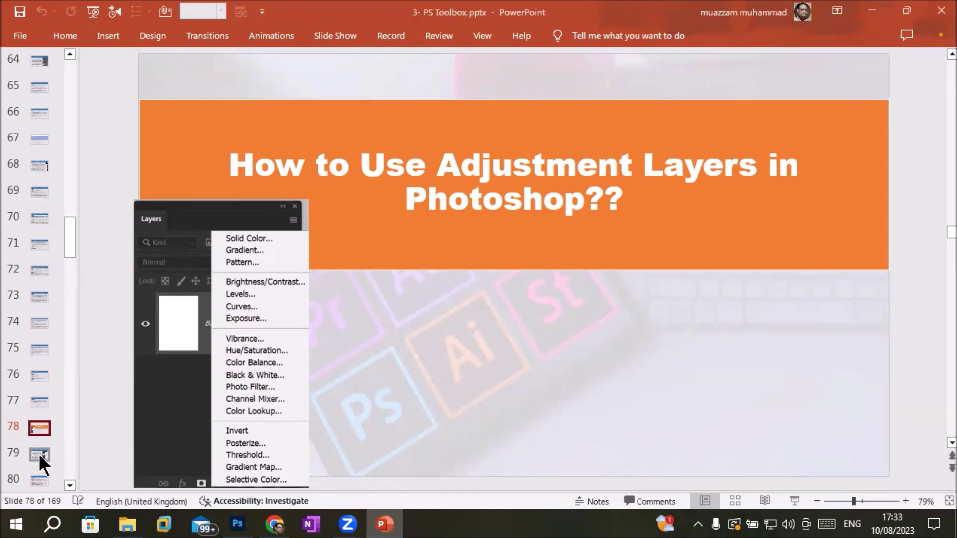
- Go to slide 79 and briefly highlight the word 'non-destructively'
{"action": "left_click", "coordinate": [39, 454]}
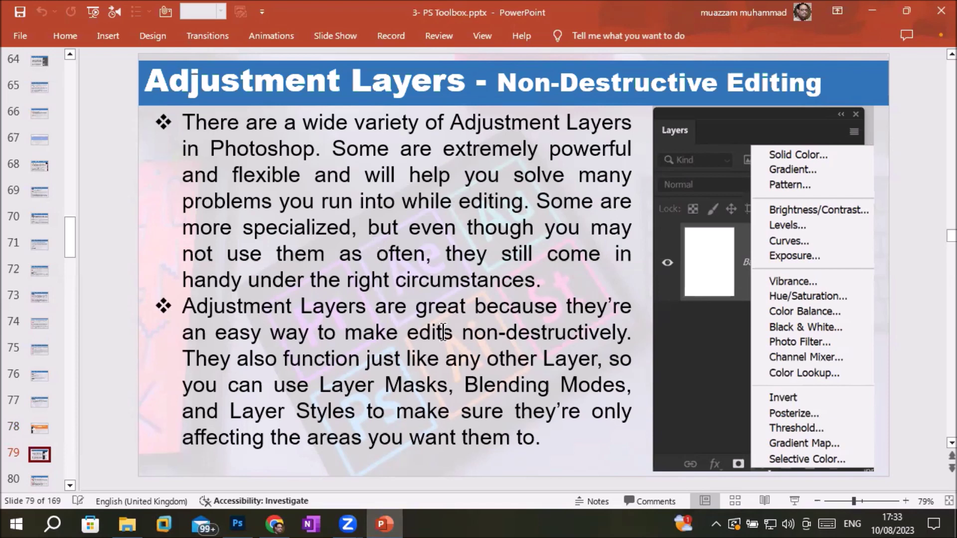
{"action": "left_click_drag", "start_coordinate": [462, 332], "coordinate": [640, 340]}
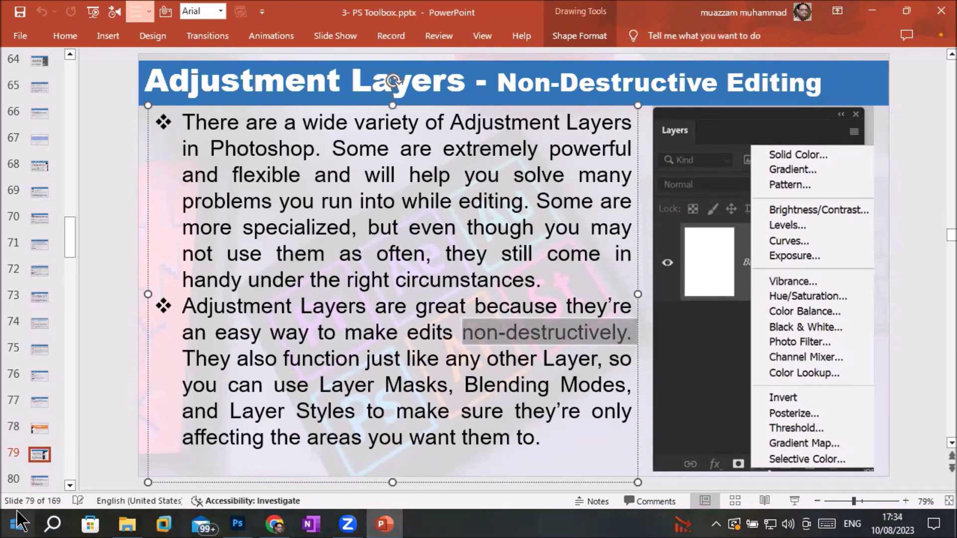
{"action": "left_click", "coordinate": [65, 485]}
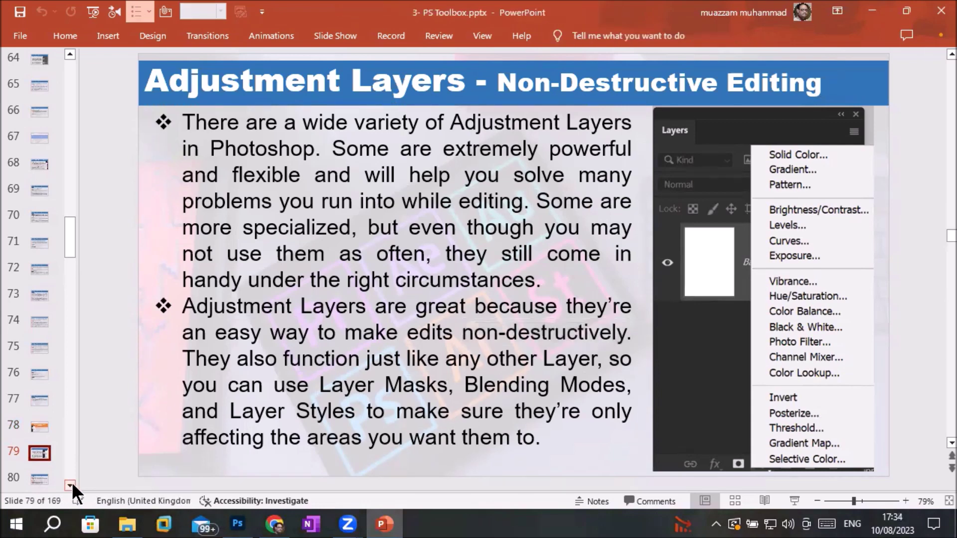
- Scroll the slide thumbnail pane down to reveal later slides
{"action": "left_click", "coordinate": [72, 483]}
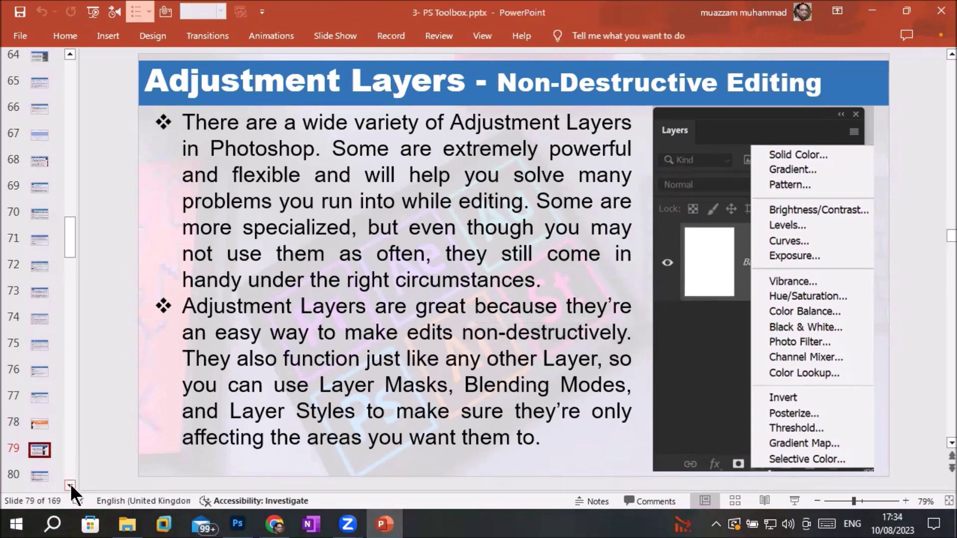
{"action": "left_click", "coordinate": [68, 483]}
{"action": "left_click", "coordinate": [68, 484]}
{"action": "left_click", "coordinate": [68, 484]}
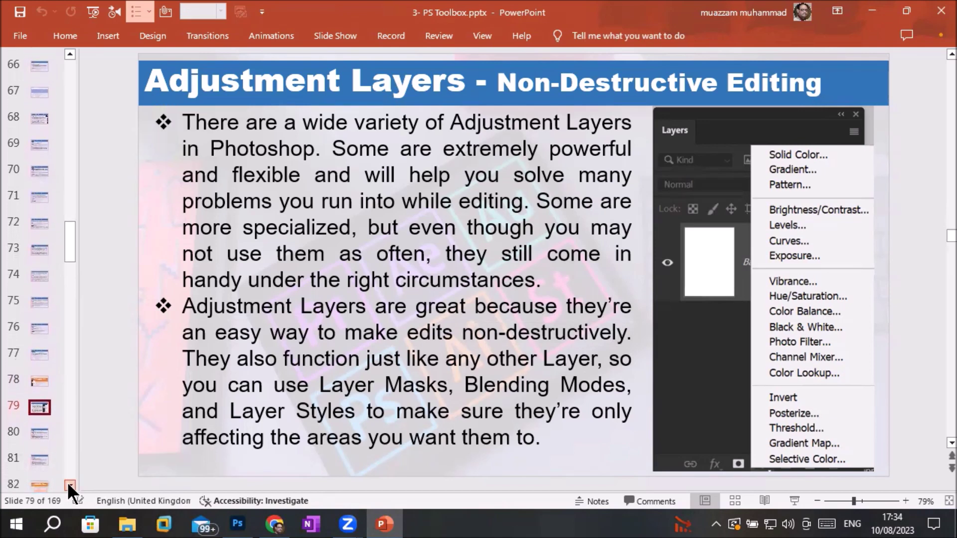
{"action": "left_click", "coordinate": [69, 484]}
{"action": "left_click", "coordinate": [70, 483]}
{"action": "left_click", "coordinate": [70, 484]}
{"action": "left_click", "coordinate": [69, 484]}
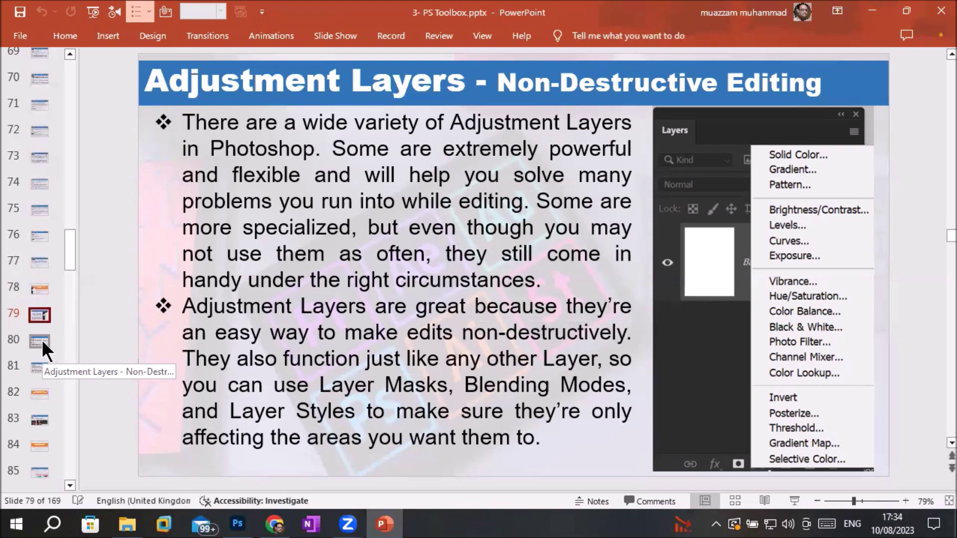
- Highlight 'warming or cooling' on slide 80, then move on to slide 81
{"action": "left_click", "coordinate": [42, 342]}
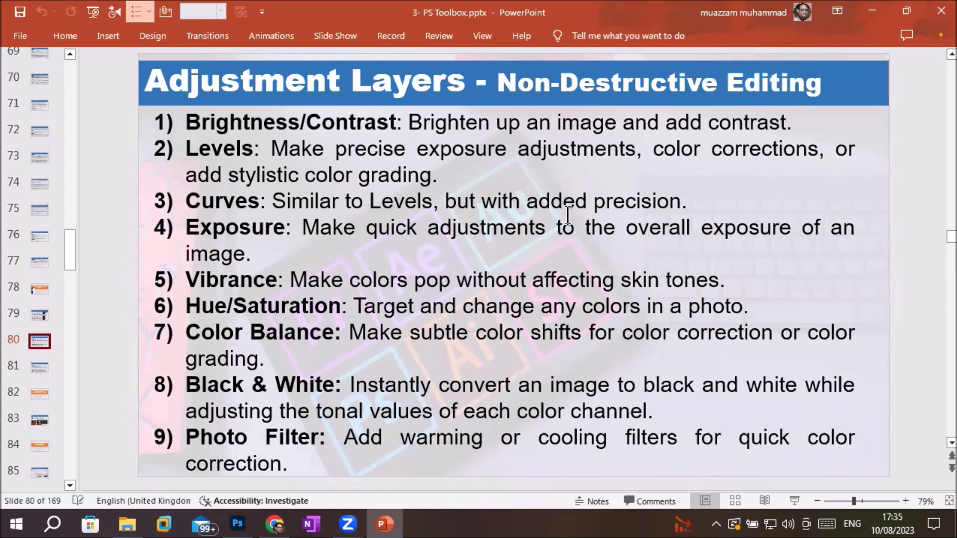
{"action": "left_click", "coordinate": [401, 439]}
{"action": "left_click_drag", "start_coordinate": [459, 439], "coordinate": [618, 449]}
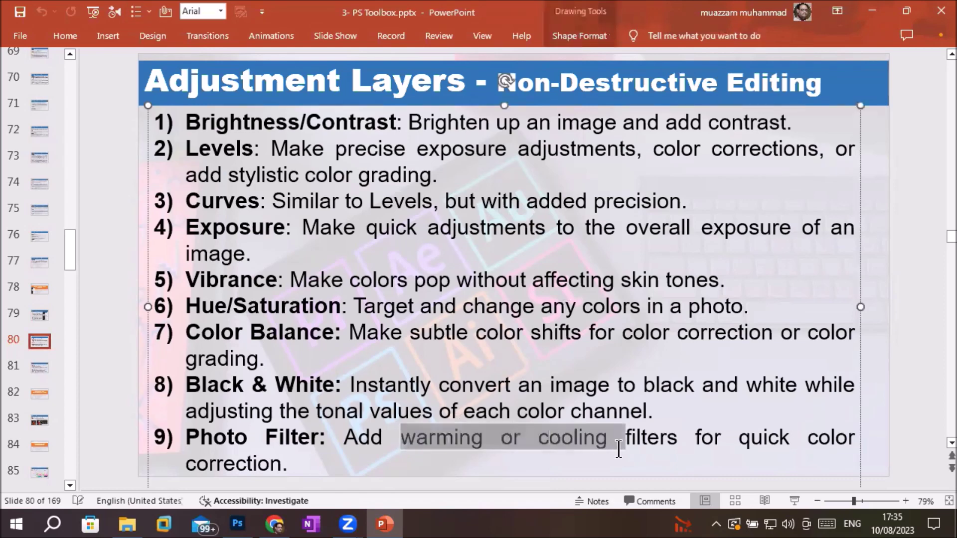
{"action": "left_click", "coordinate": [39, 369]}
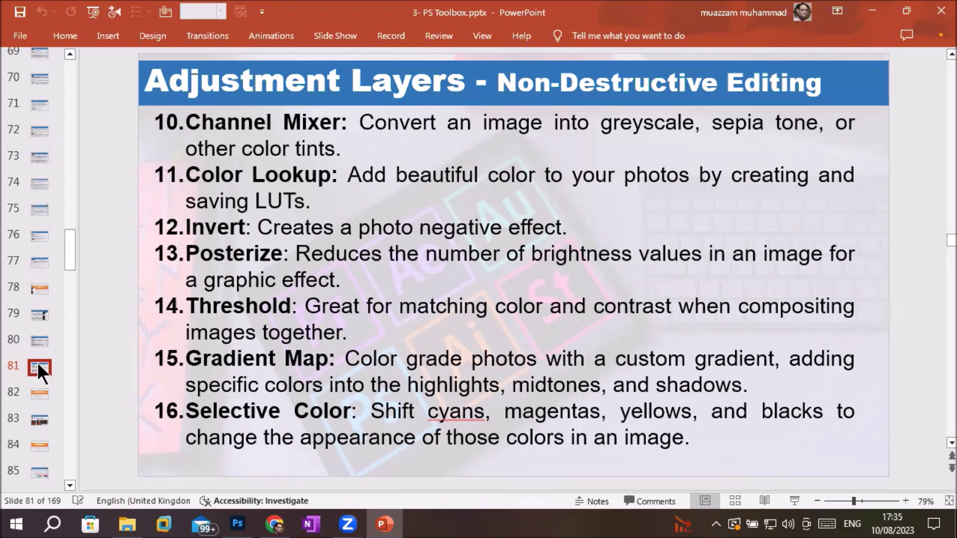
{"action": "left_click", "coordinate": [238, 523]}
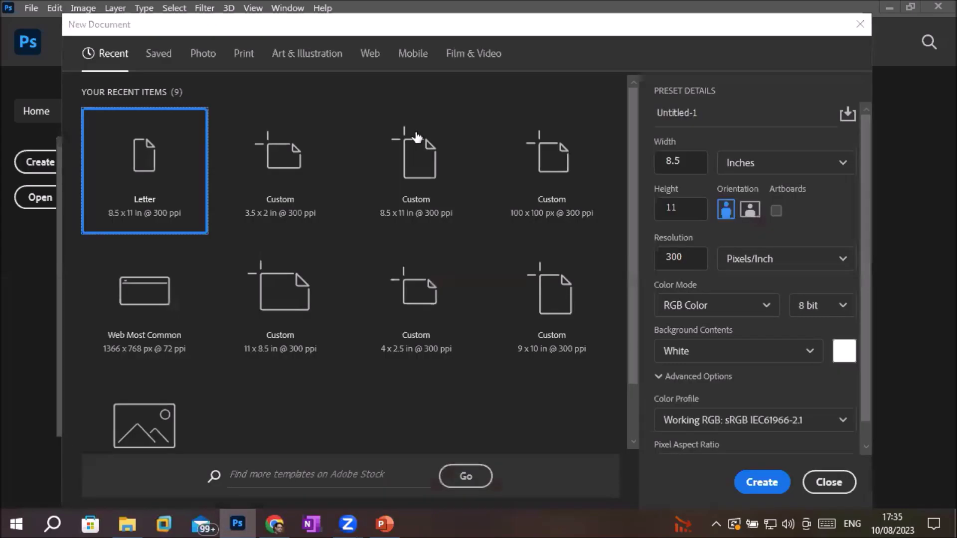
- Create the Letter 2550 x 3300 px, 300 ppi document and dismiss the preset syncing notice
{"action": "key", "text": "Escape"}
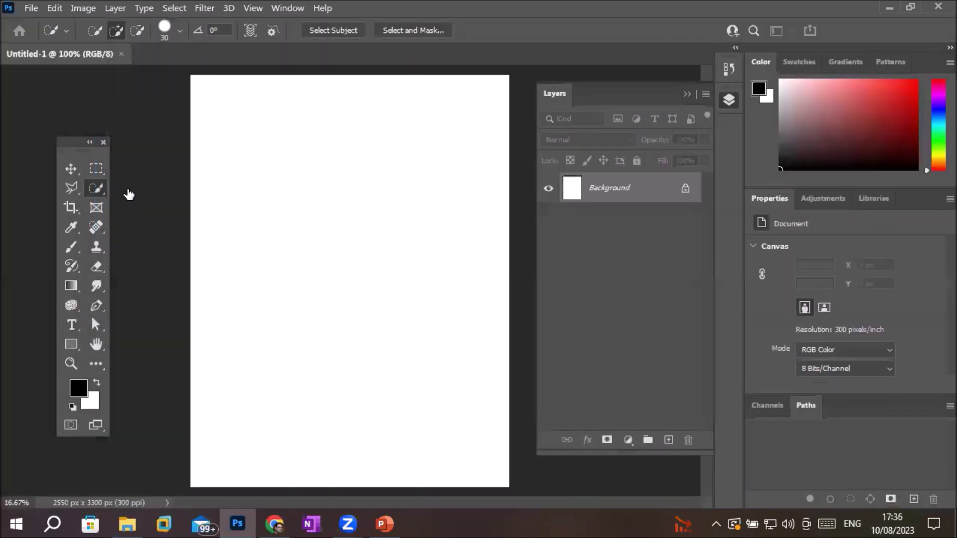
{"action": "left_click", "coordinate": [692, 202]}
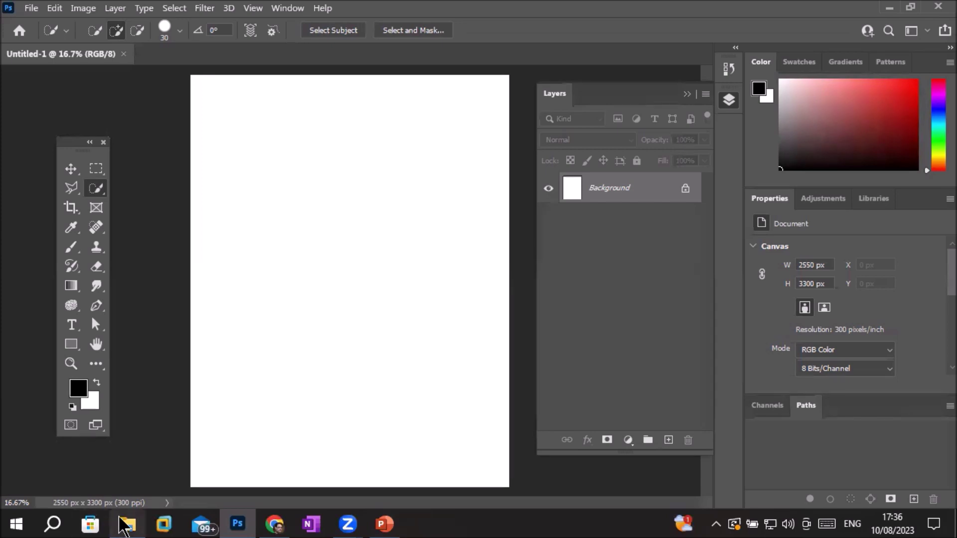
{"action": "mouse_move", "coordinate": [126, 524]}
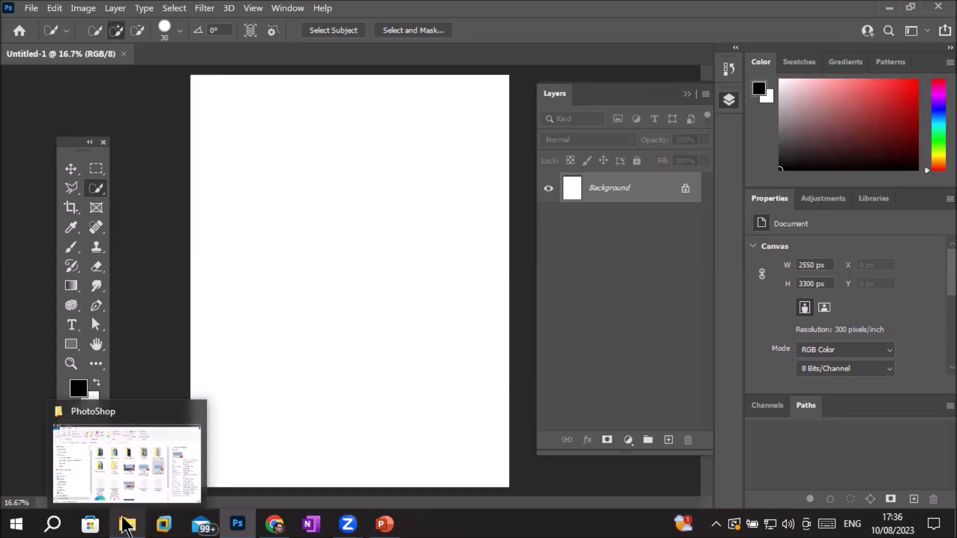
- Browse to _Graphics > Images > Models and drag adjustment3.jpg into Photoshop
{"action": "left_click", "coordinate": [122, 520]}
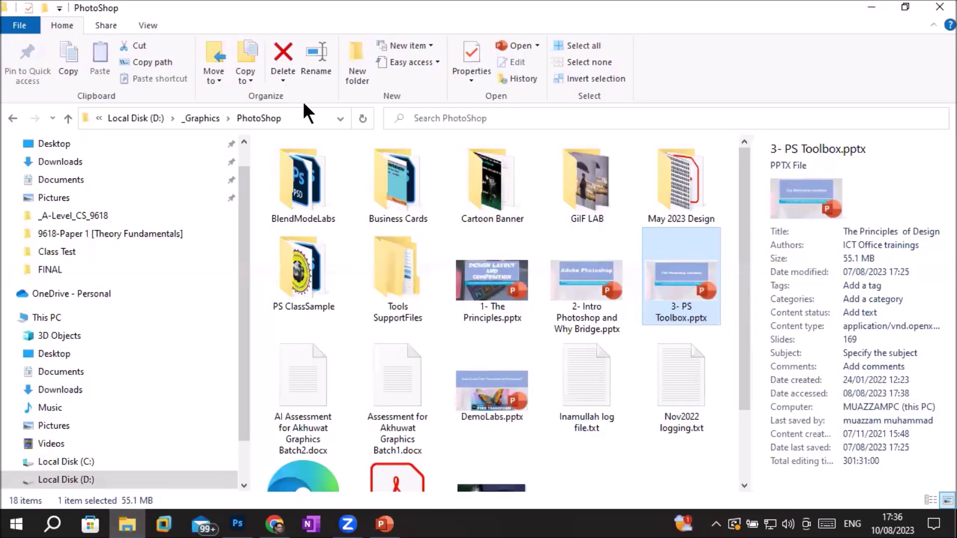
{"action": "left_click", "coordinate": [202, 119]}
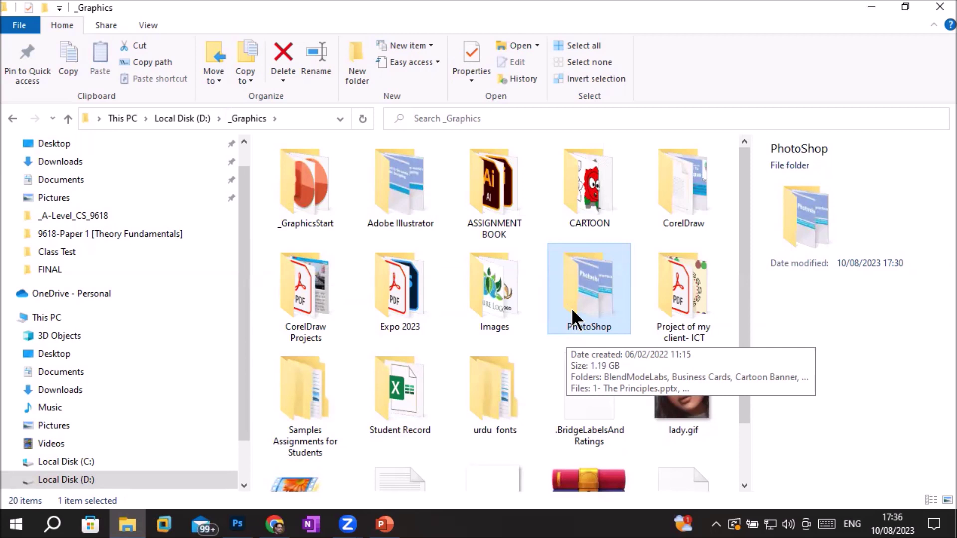
{"action": "double_click", "coordinate": [495, 310]}
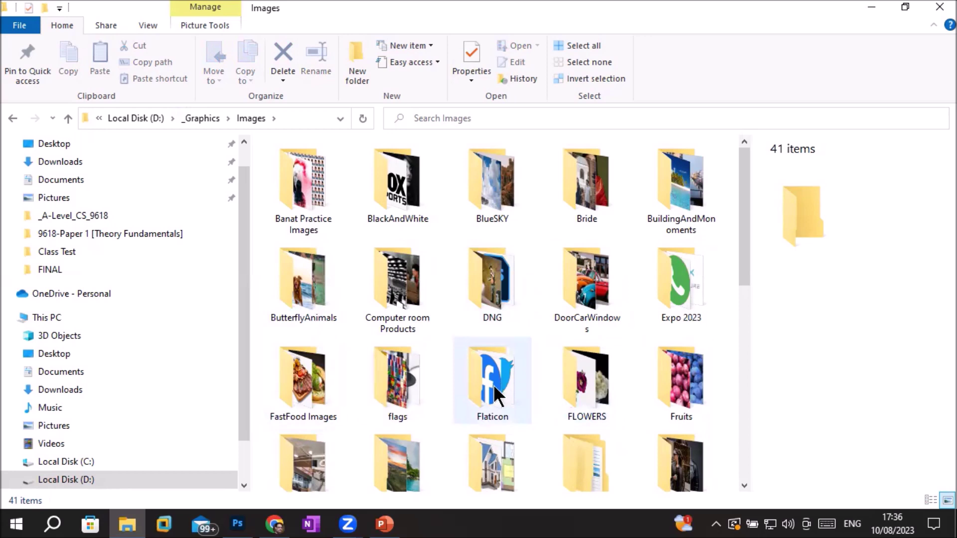
{"action": "scroll", "coordinate": [494, 385], "scroll_direction": "down", "scroll_amount": 3}
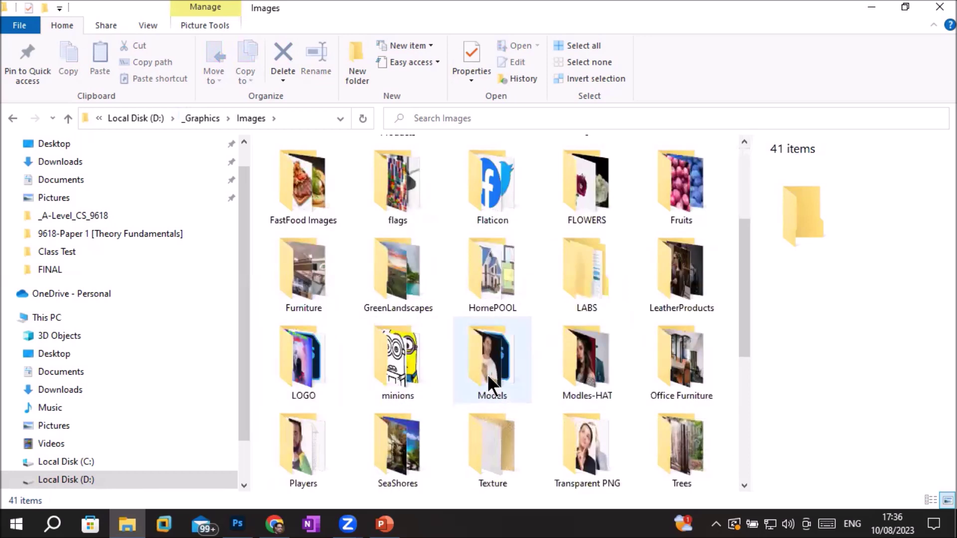
{"action": "double_click", "coordinate": [487, 377]}
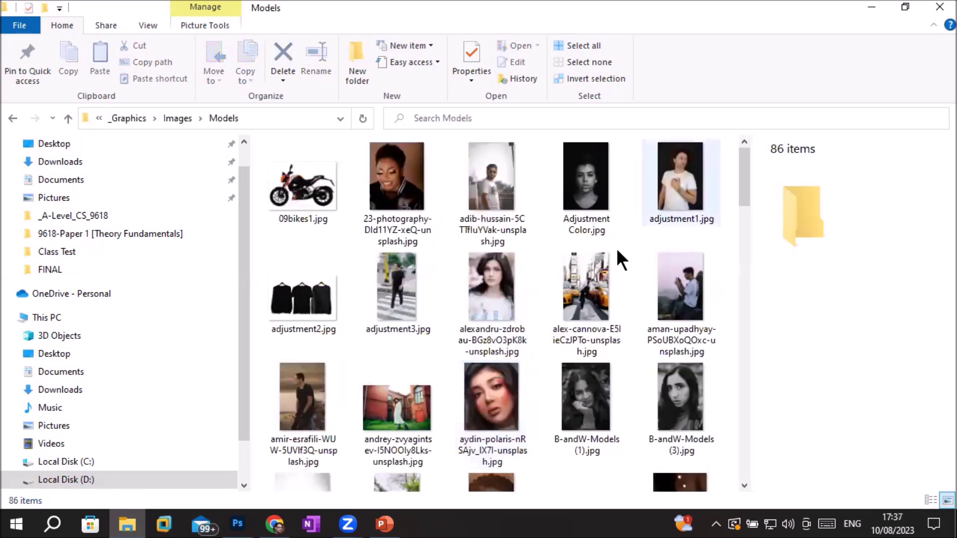
{"action": "mouse_move", "coordinate": [399, 297]}
{"action": "left_mouse_down"}
{"action": "mouse_move", "coordinate": [267, 496]}
{"action": "mouse_move", "coordinate": [348, 238]}
{"action": "left_mouse_up"}
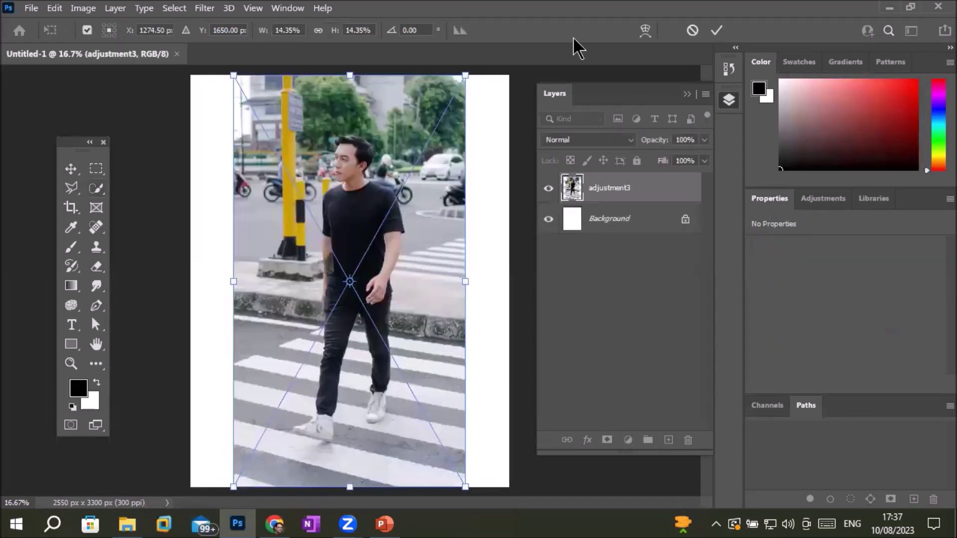
- Commit the placed adjustment3 photo, keeping it as a smart object
{"action": "left_click", "coordinate": [716, 31]}
{"action": "key", "text": "w"}
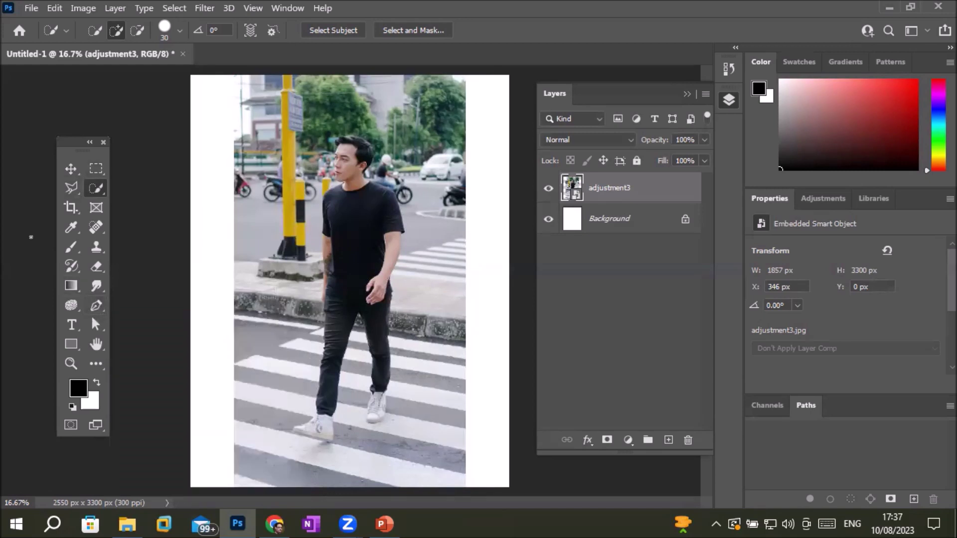
{"action": "left_click", "coordinate": [71, 248]}
{"action": "left_click", "coordinate": [363, 245]}
{"action": "key", "text": "Escape"}
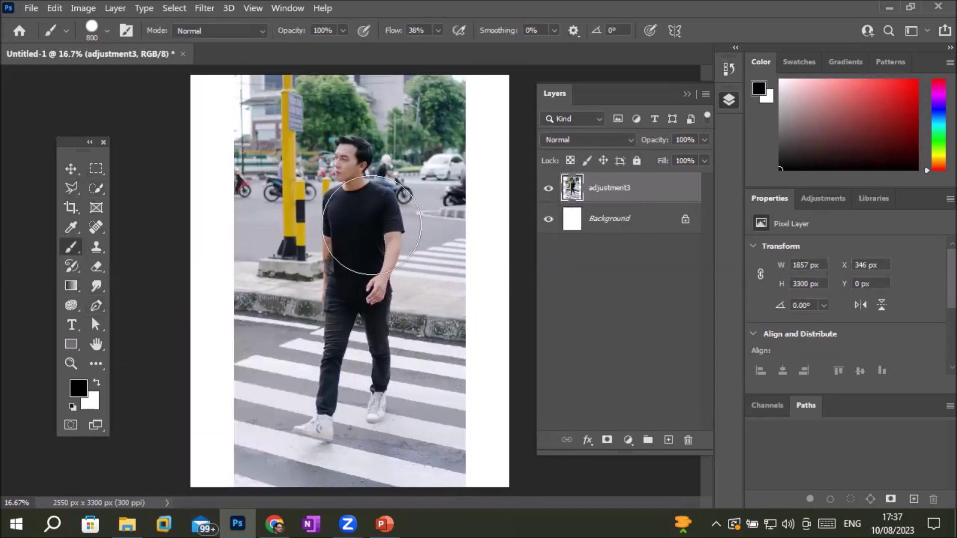
- Quick-select the man's clothing at brush size 70, then subtract his trousers
{"action": "left_click", "coordinate": [96, 188]}
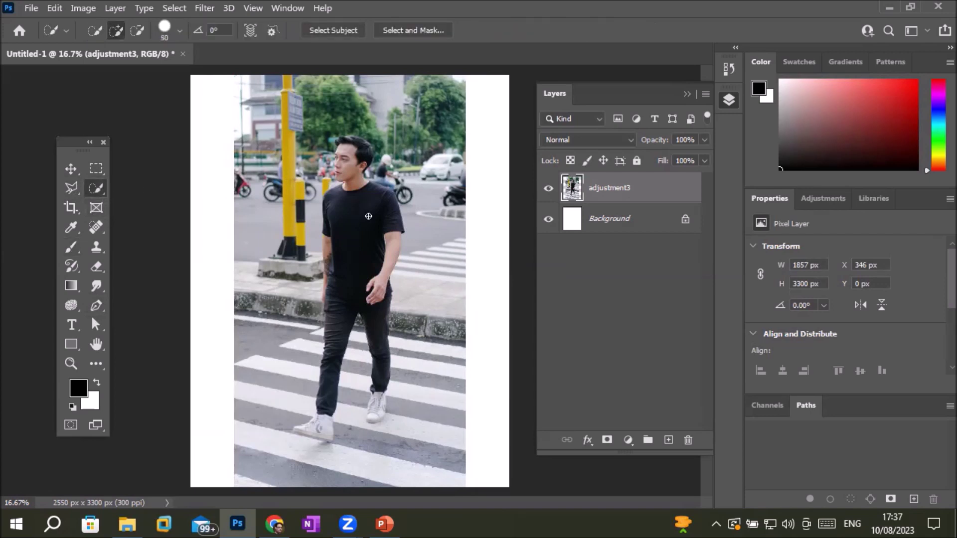
{"action": "left_click_drag", "start_coordinate": [367, 209], "coordinate": [356, 228]}
{"action": "key", "text": "bracketright"}
{"action": "key", "text": "bracketright"}
{"action": "key", "text": "bracketright"}
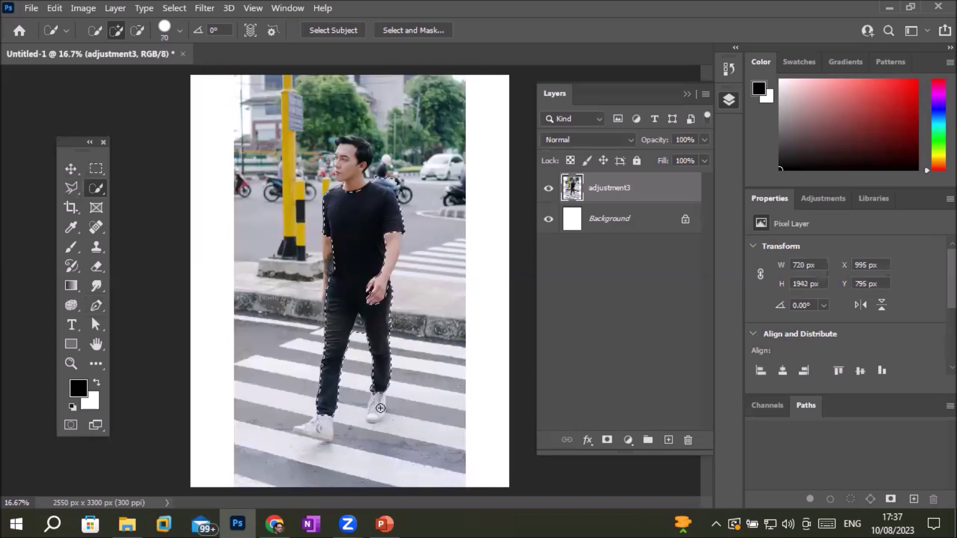
{"action": "left_click", "coordinate": [347, 201]}
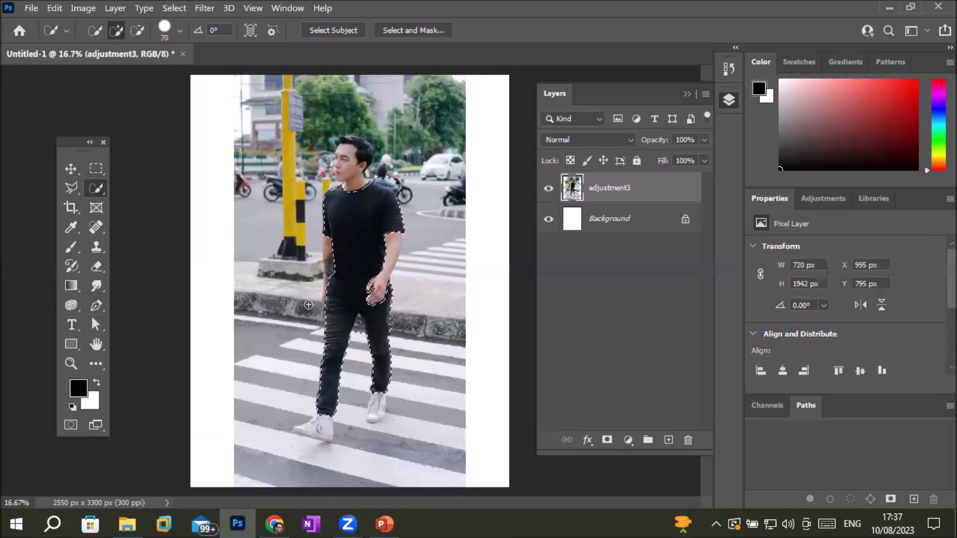
{"action": "left_click", "coordinate": [423, 306], "text": "alt"}
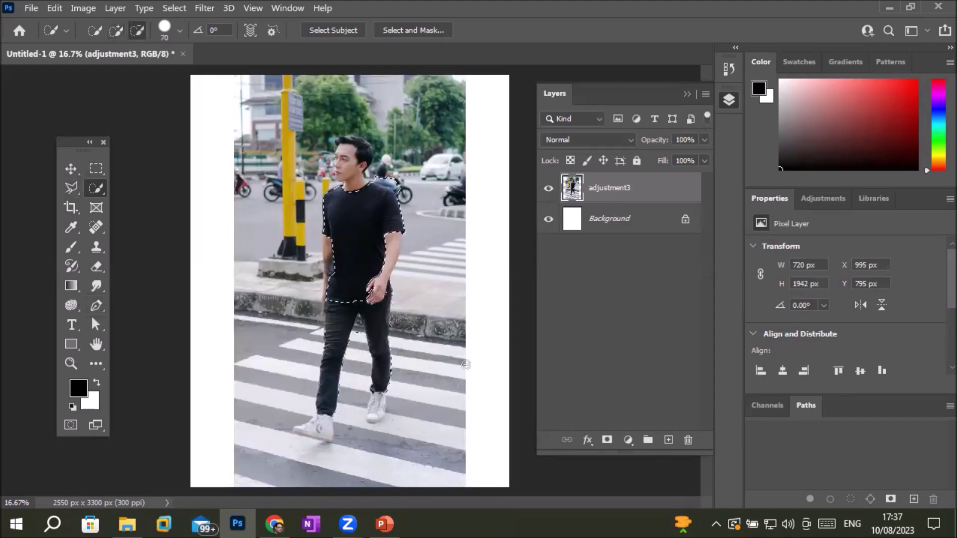
{"action": "left_click", "coordinate": [399, 405], "text": "alt"}
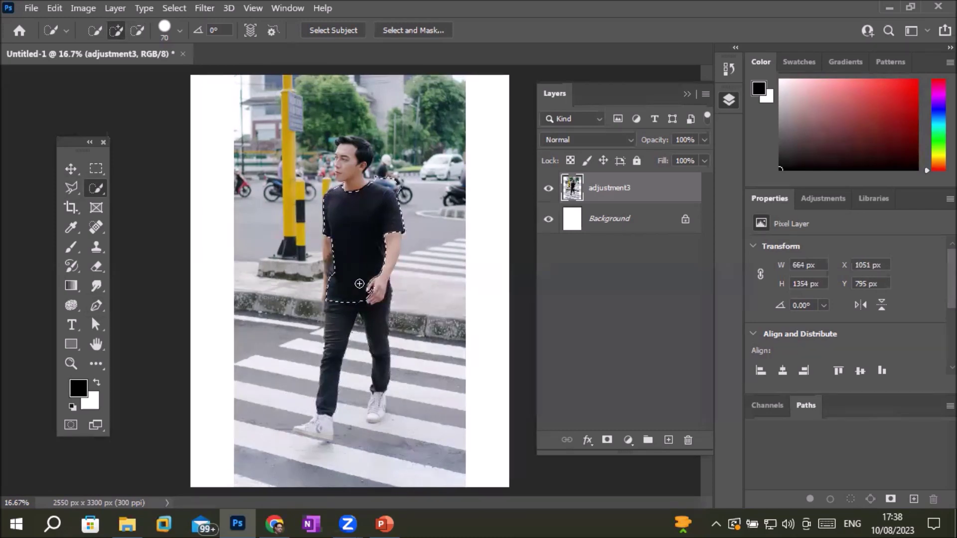
- Refine the shirt selection edge along the tattooed arm, excluding the forearm
{"action": "scroll", "coordinate": [327, 282], "scroll_direction": "up", "scroll_amount": 2}
{"action": "scroll", "coordinate": [327, 282], "scroll_direction": "up", "scroll_amount": 3}
{"action": "scroll", "coordinate": [327, 282], "scroll_direction": "up", "scroll_amount": 3}
{"action": "scroll", "coordinate": [336, 277], "scroll_direction": "up", "scroll_amount": 3}
{"action": "mouse_move", "coordinate": [335, 278]}
{"action": "left_mouse_down"}
{"action": "mouse_move", "coordinate": [342, 208]}
{"action": "mouse_move", "coordinate": [362, 198]}
{"action": "left_mouse_up"}
{"action": "left_click", "coordinate": [365, 198]}
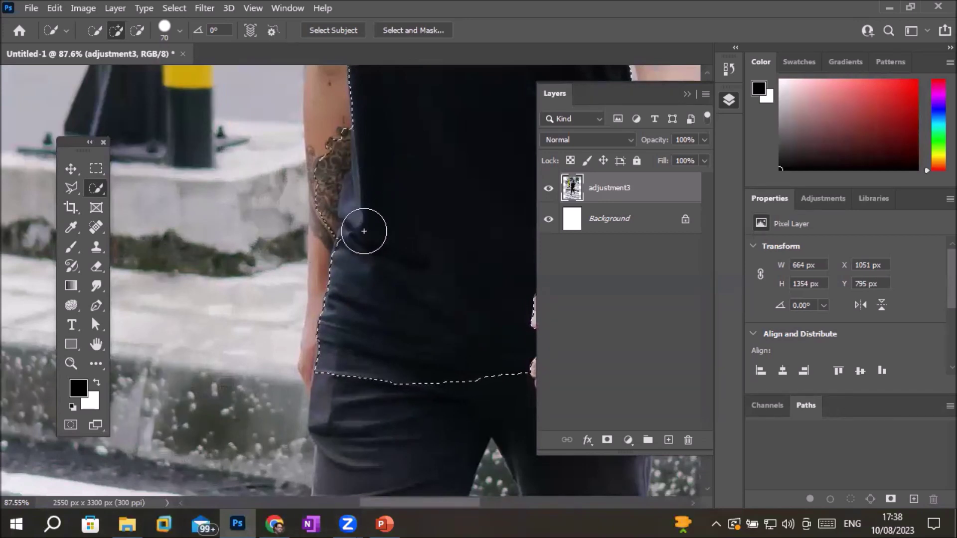
{"action": "left_click_drag", "start_coordinate": [359, 226], "coordinate": [318, 184]}
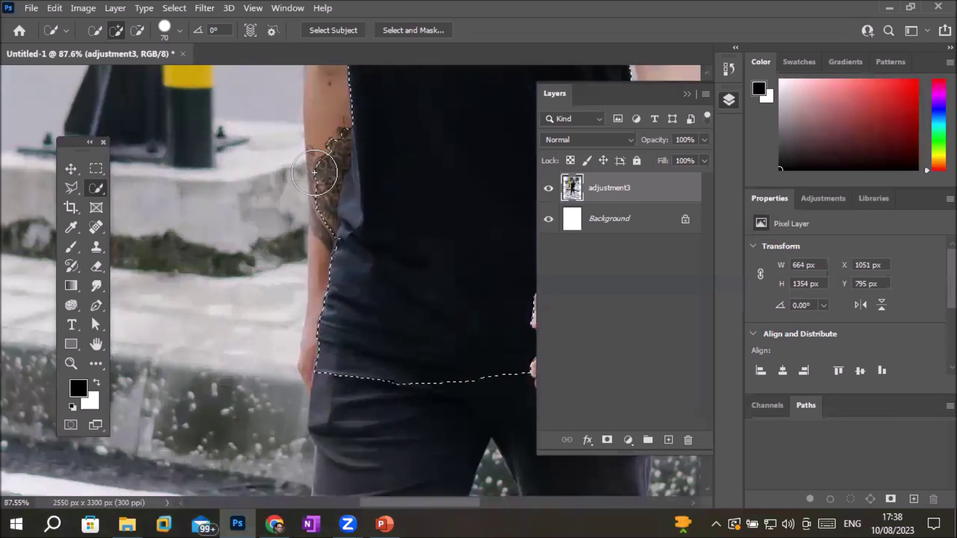
{"action": "left_click_drag", "start_coordinate": [315, 172], "coordinate": [315, 216]}
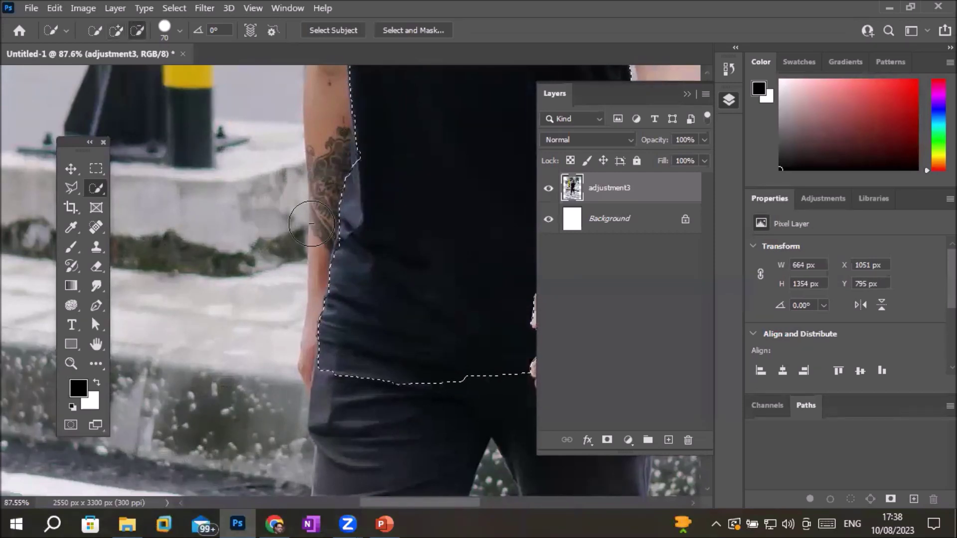
- Float the Layers panel, trim background near the right shoulder, and show fill/adjustment choices
{"action": "scroll", "coordinate": [484, 199], "scroll_direction": "down", "scroll_amount": 3}
{"action": "scroll", "coordinate": [483, 199], "scroll_direction": "down", "scroll_amount": 1}
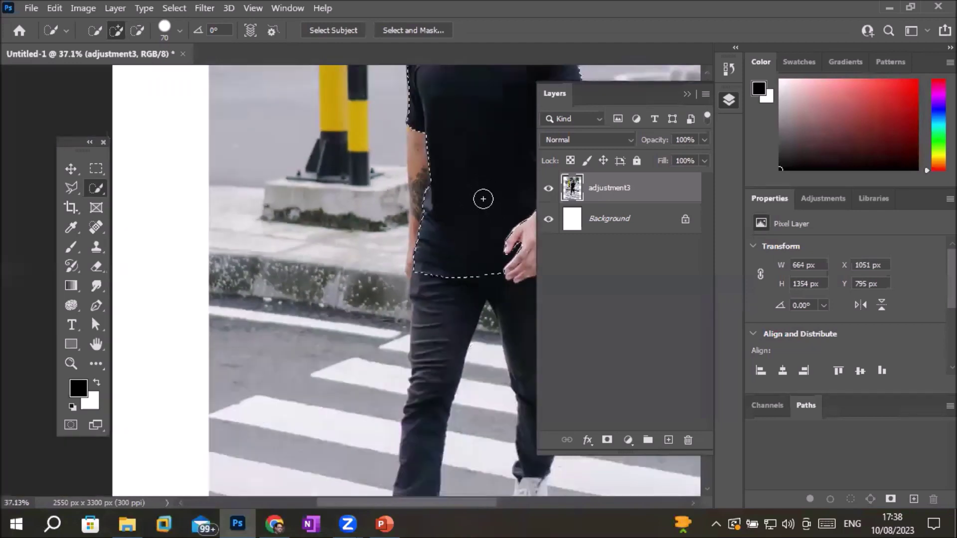
{"action": "scroll", "coordinate": [483, 198], "scroll_direction": "down", "scroll_amount": 2}
{"action": "scroll", "coordinate": [483, 198], "scroll_direction": "down", "scroll_amount": 1}
{"action": "scroll", "coordinate": [483, 199], "scroll_direction": "down", "scroll_amount": 1}
{"action": "scroll", "coordinate": [484, 198], "scroll_direction": "down", "scroll_amount": 1}
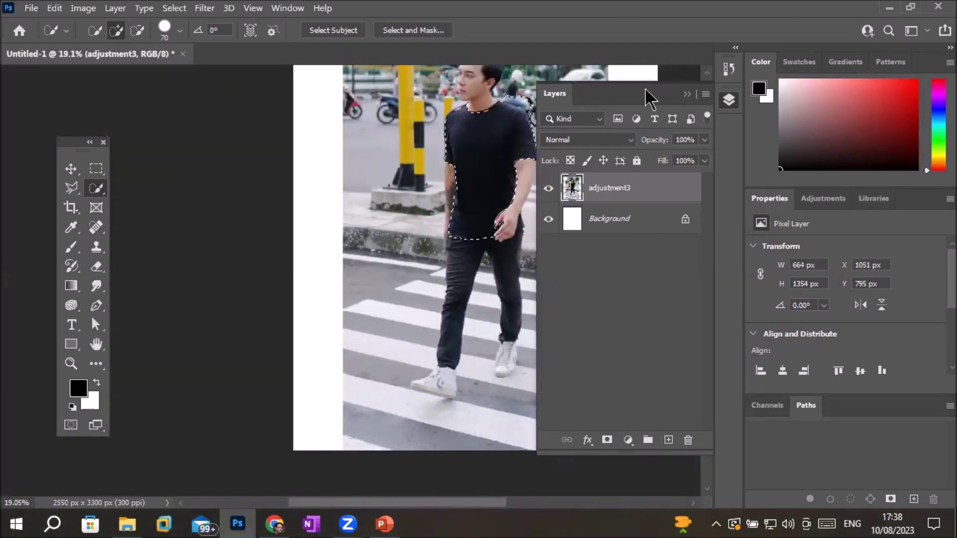
{"action": "left_click_drag", "start_coordinate": [646, 93], "coordinate": [688, 152]}
{"action": "scroll", "coordinate": [548, 107], "scroll_direction": "up", "scroll_amount": 2}
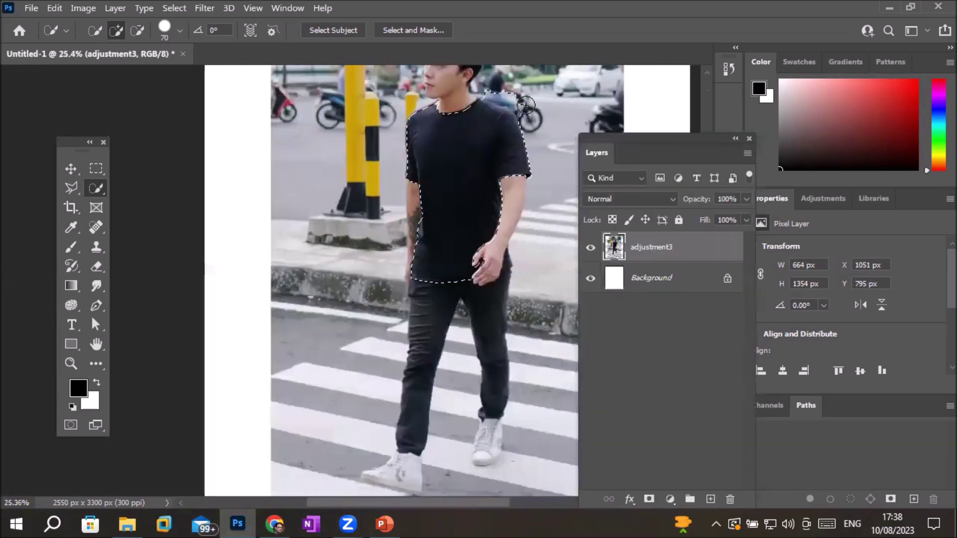
{"action": "scroll", "coordinate": [548, 107], "scroll_direction": "up", "scroll_amount": 4}
{"action": "scroll", "coordinate": [548, 107], "scroll_direction": "up", "scroll_amount": 1}
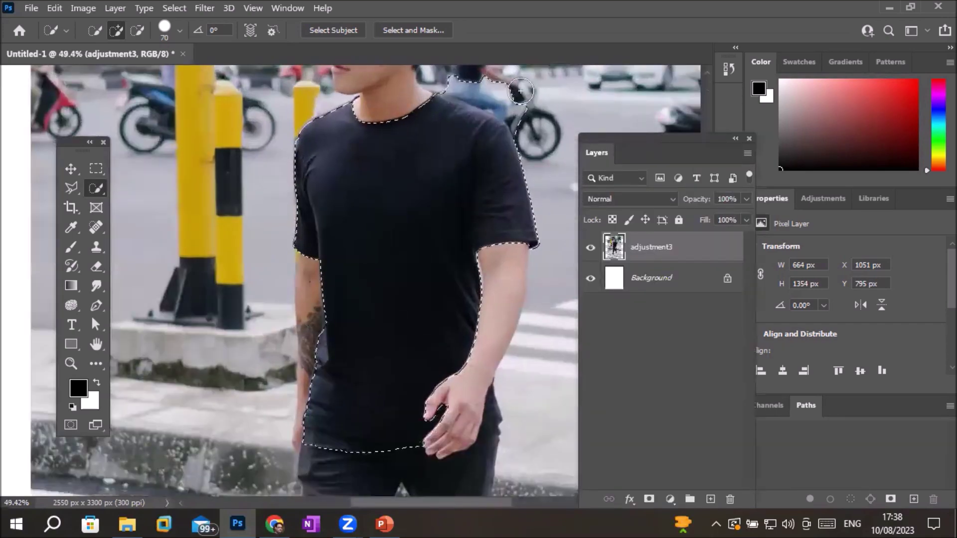
{"action": "mouse_move", "coordinate": [519, 100]}
{"action": "left_mouse_down"}
{"action": "mouse_move", "coordinate": [473, 81]}
{"action": "mouse_move", "coordinate": [547, 130]}
{"action": "left_mouse_up"}
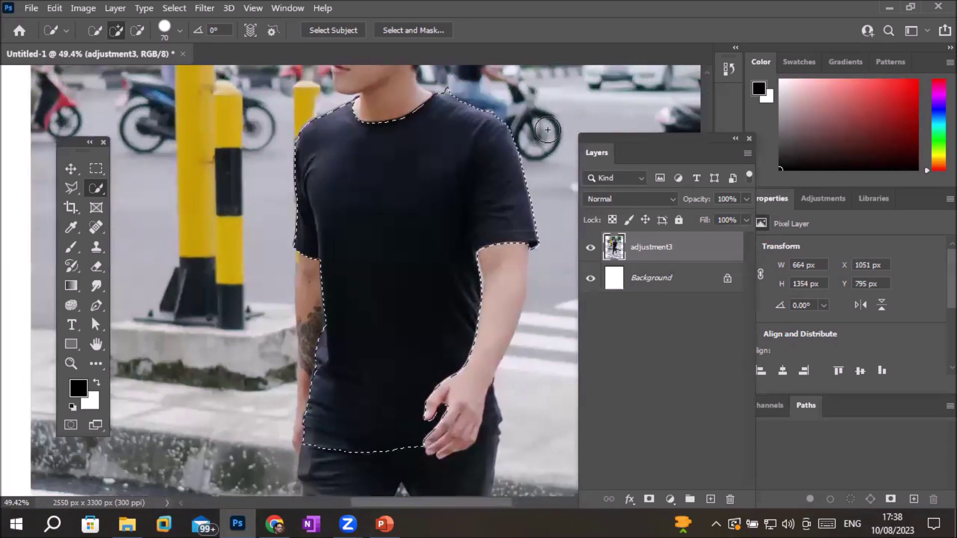
{"action": "left_click", "coordinate": [670, 499]}
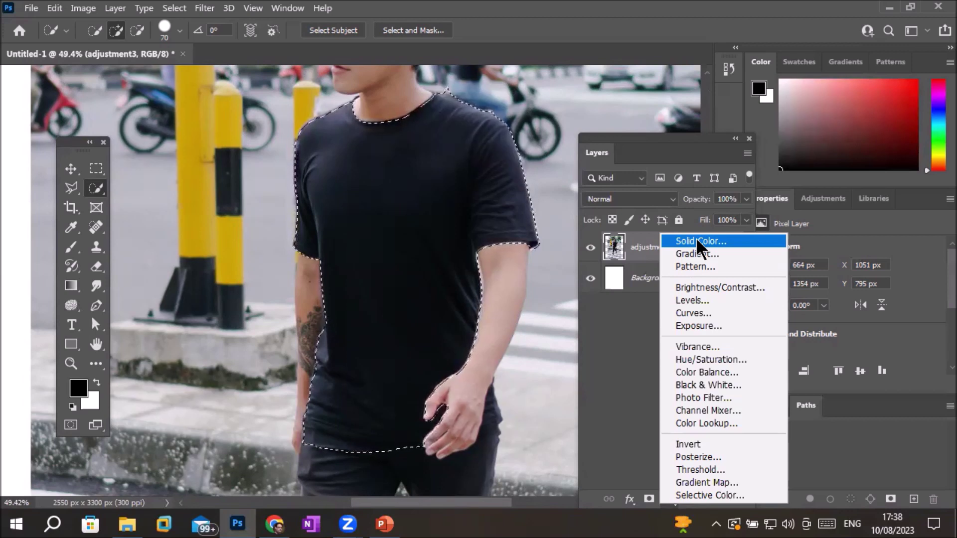
- Add a Solid Color fill layer in saturated blue (H 243, S 85, B 86)
{"action": "left_click", "coordinate": [696, 241]}
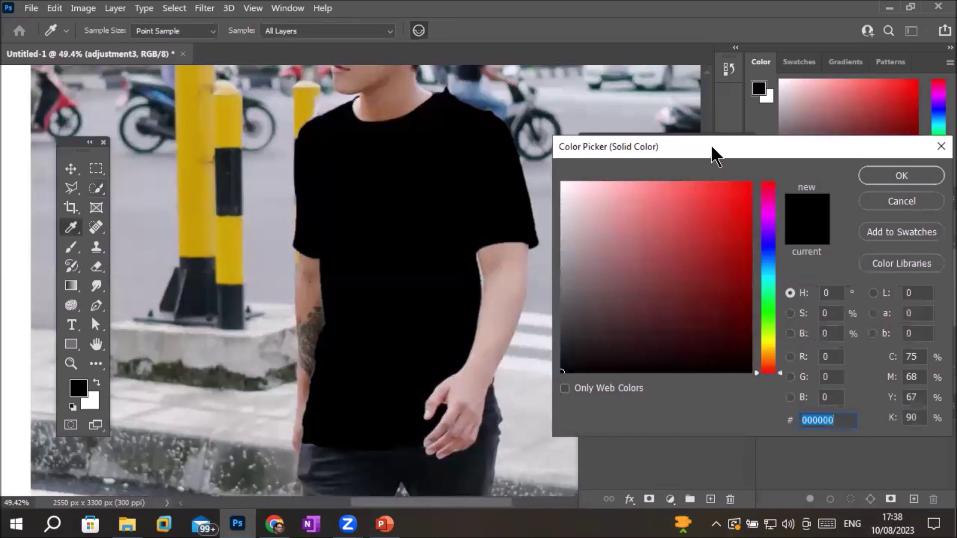
{"action": "left_click_drag", "start_coordinate": [713, 154], "coordinate": [759, 311]}
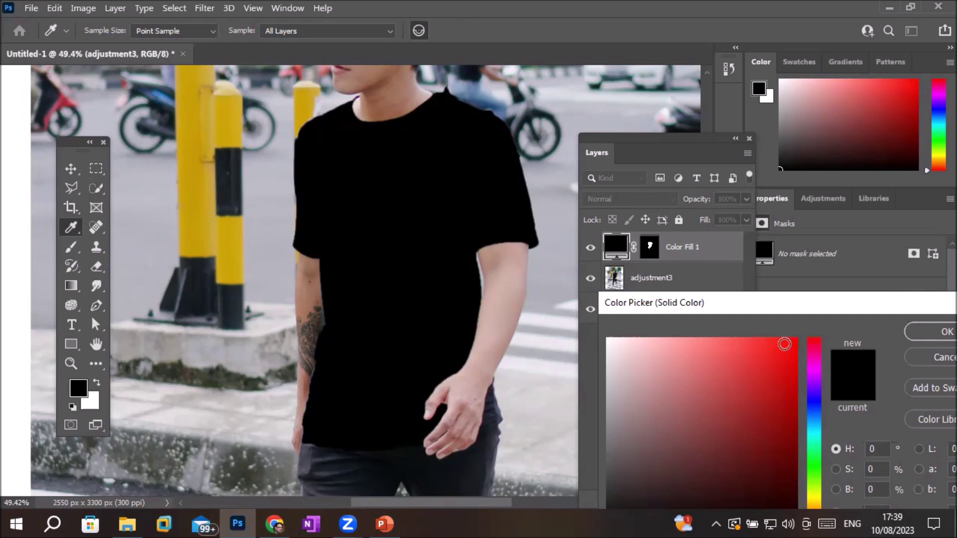
{"action": "left_click", "coordinate": [785, 348]}
{"action": "mouse_move", "coordinate": [784, 349]}
{"action": "left_mouse_down"}
{"action": "mouse_move", "coordinate": [780, 391]}
{"action": "mouse_move", "coordinate": [731, 429]}
{"action": "mouse_move", "coordinate": [673, 431]}
{"action": "left_mouse_up"}
{"action": "left_click", "coordinate": [817, 400]}
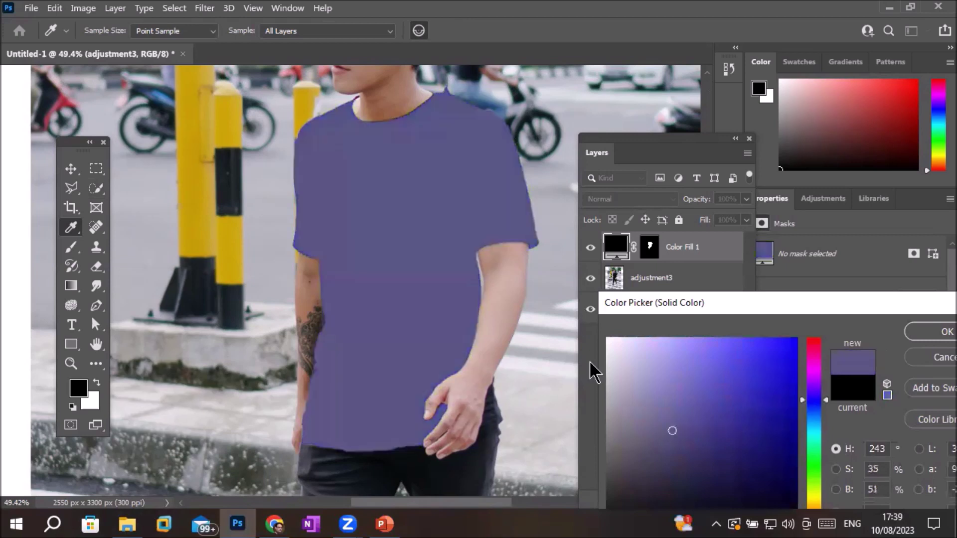
{"action": "left_click", "coordinate": [707, 357]}
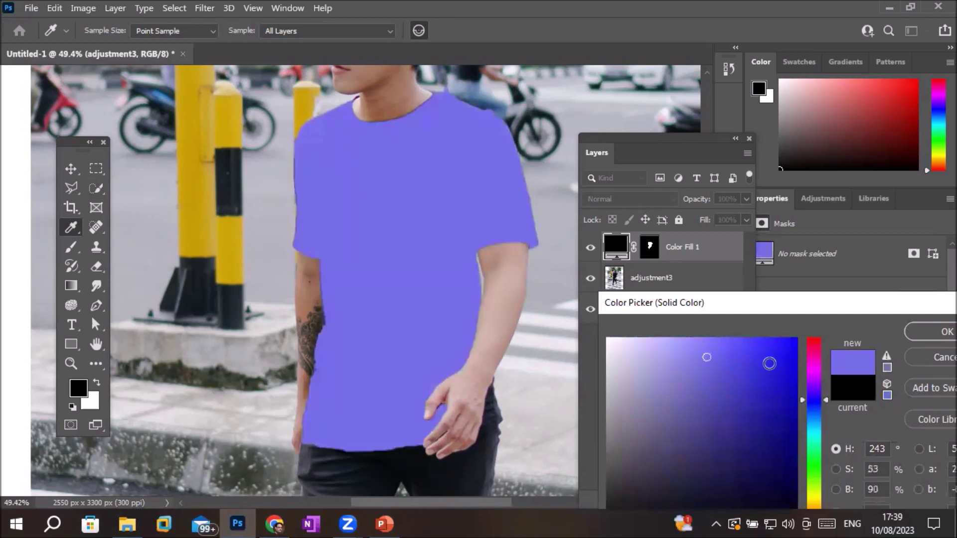
{"action": "left_click", "coordinate": [764, 358]}
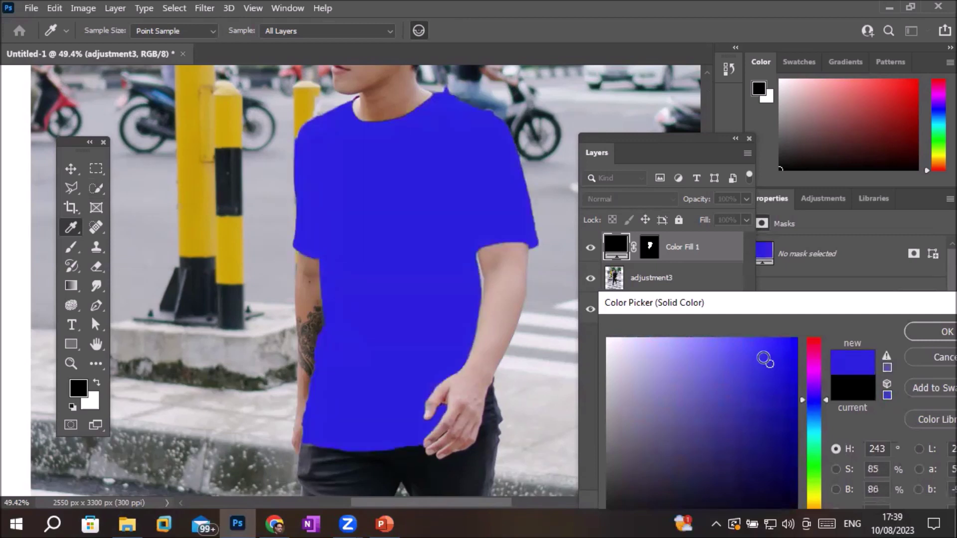
{"action": "left_click", "coordinate": [814, 313]}
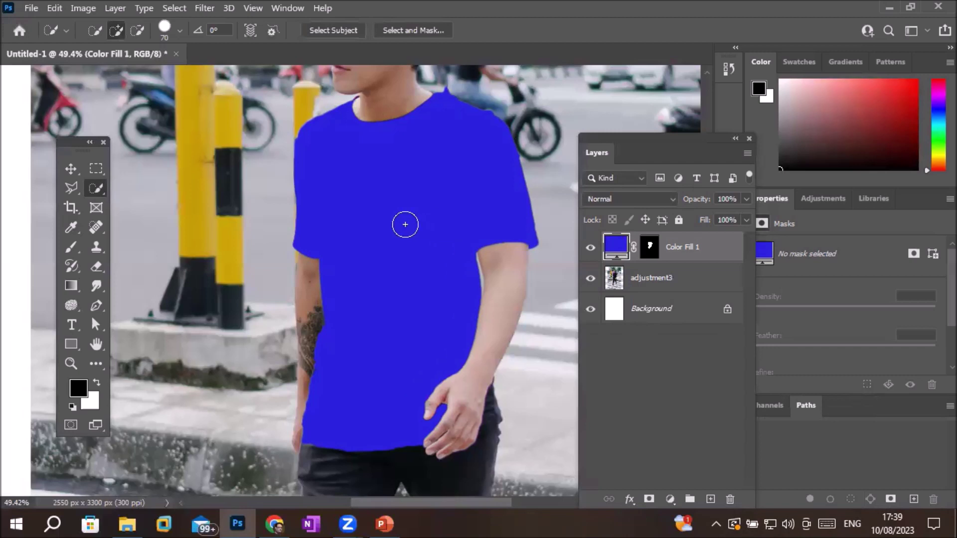
- Check the fill layer's mask and colour thumbnails, reopening and confirming the blue
{"action": "left_click", "coordinate": [657, 246]}
{"action": "left_click", "coordinate": [615, 251]}
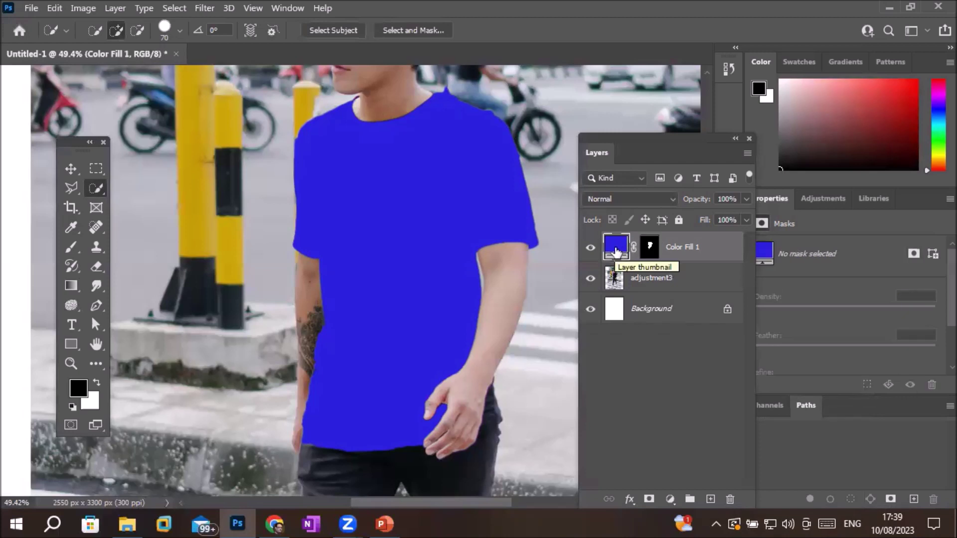
{"action": "double_click", "coordinate": [617, 251]}
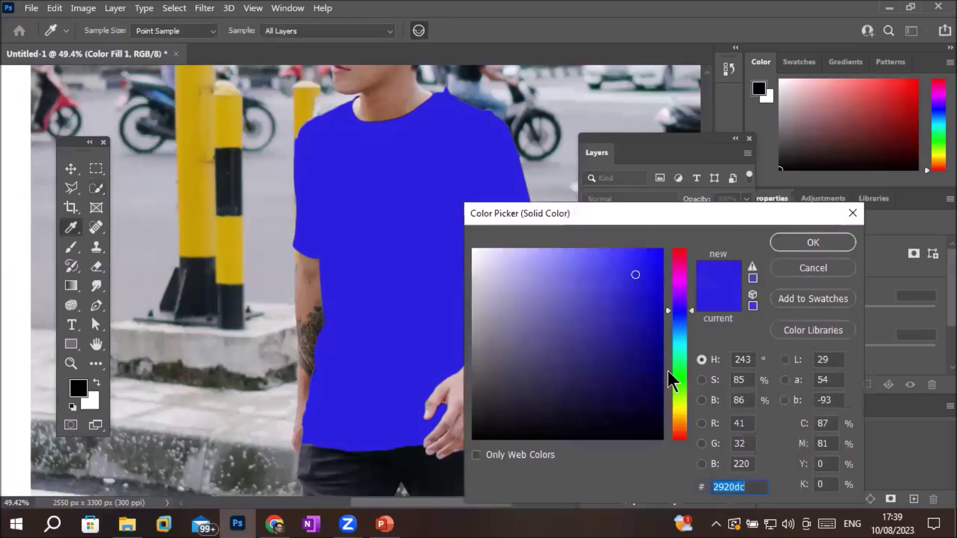
{"action": "left_click", "coordinate": [833, 244]}
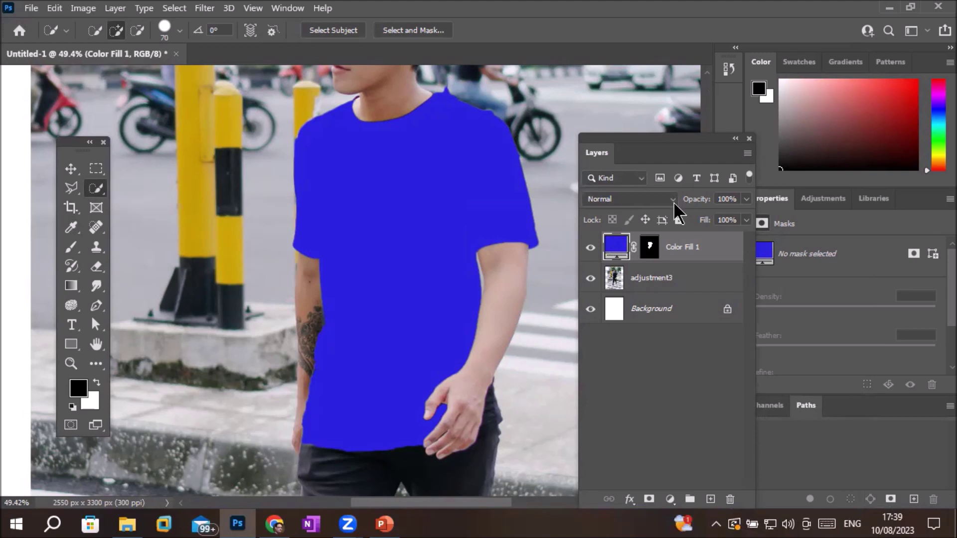
{"action": "left_click", "coordinate": [673, 200]}
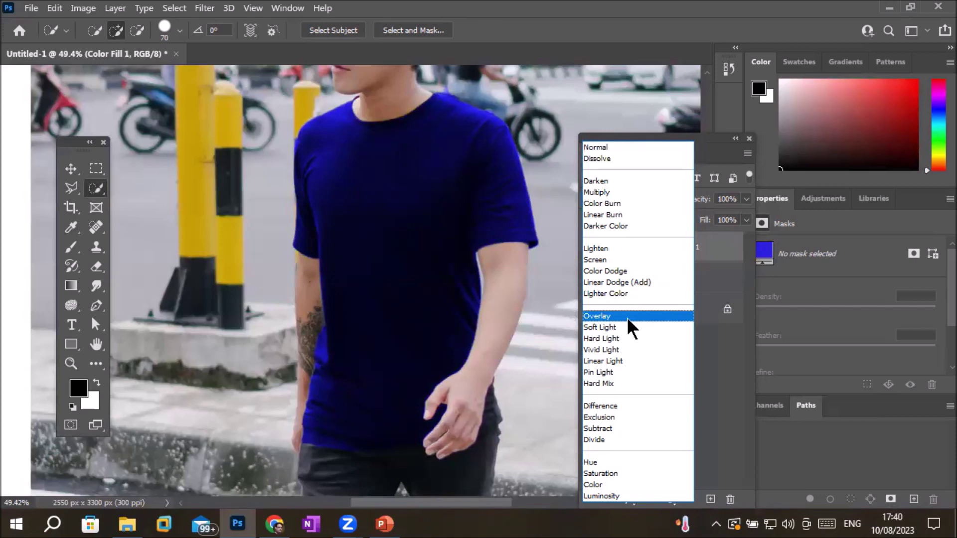
- Set Color Fill 1 to Overlay and reopen its colour picker showing 2920dc
{"action": "left_click", "coordinate": [626, 317]}
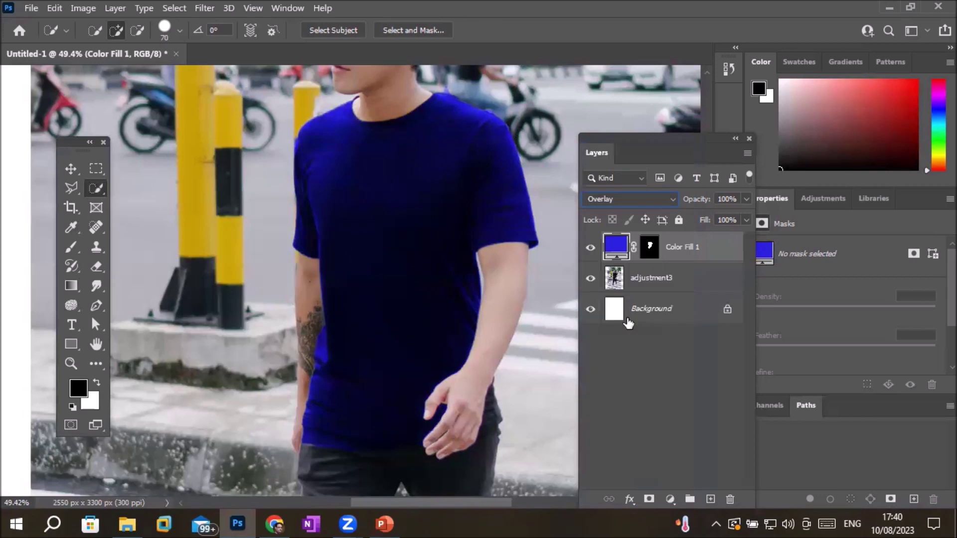
{"action": "double_click", "coordinate": [614, 249]}
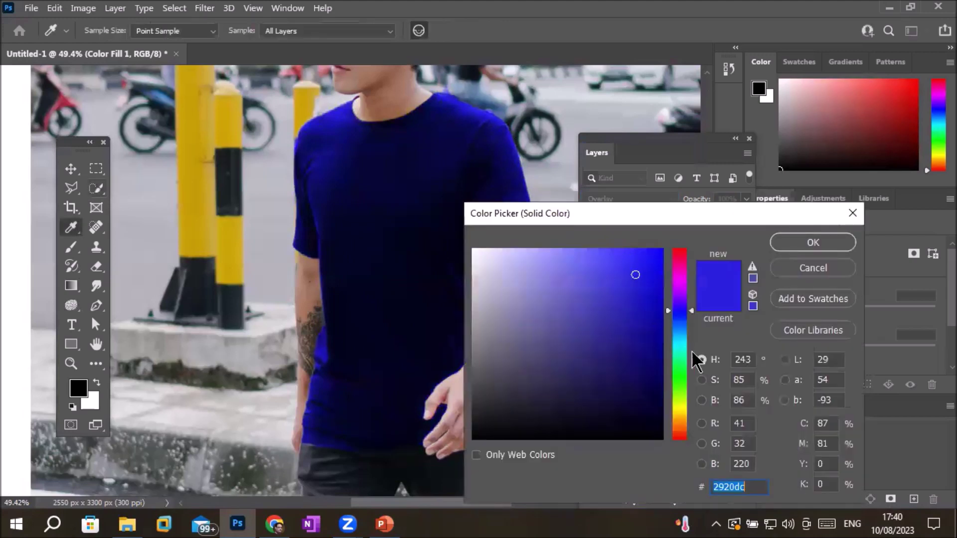
- Try green, pale grey, bright red and maroon shades for the shirt fill
{"action": "left_click", "coordinate": [680, 360]}
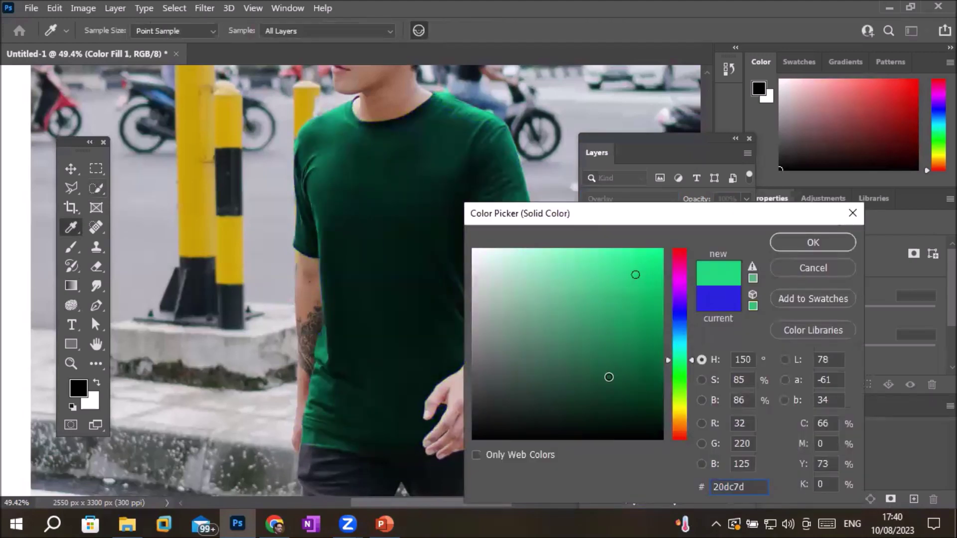
{"action": "left_click", "coordinate": [612, 377]}
{"action": "left_click", "coordinate": [481, 277]}
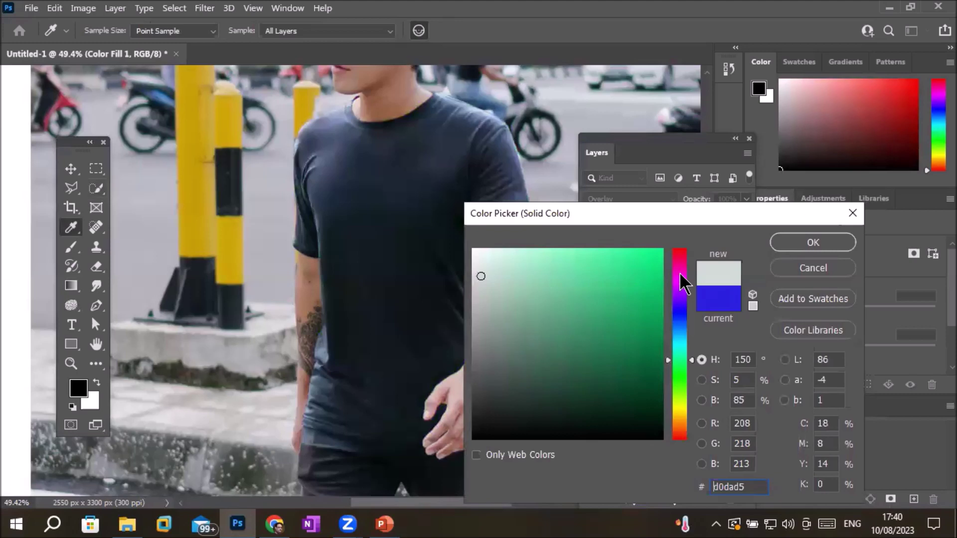
{"action": "left_click", "coordinate": [681, 267]}
{"action": "left_click", "coordinate": [681, 250]}
{"action": "left_click", "coordinate": [605, 261]}
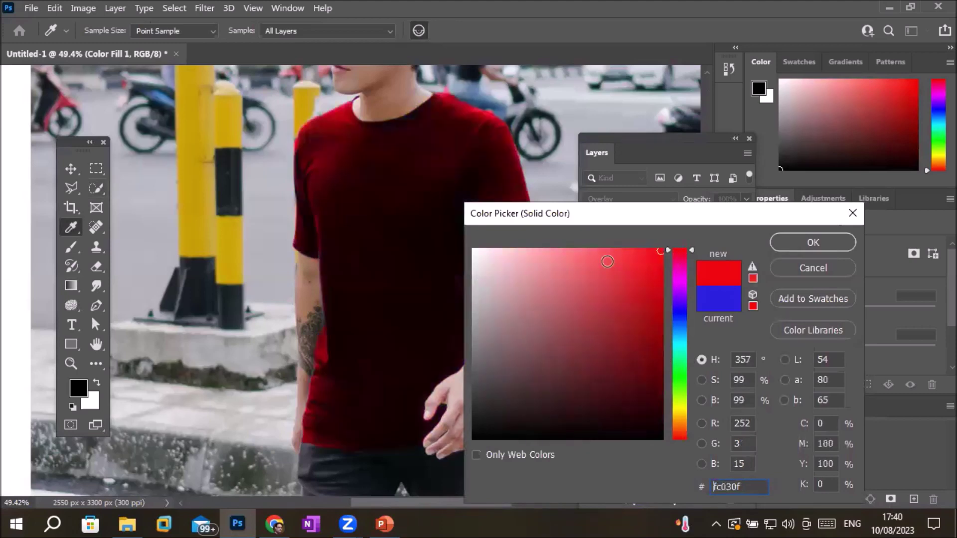
{"action": "left_click", "coordinate": [545, 270]}
{"action": "left_click", "coordinate": [494, 355]}
{"action": "left_click", "coordinate": [529, 368]}
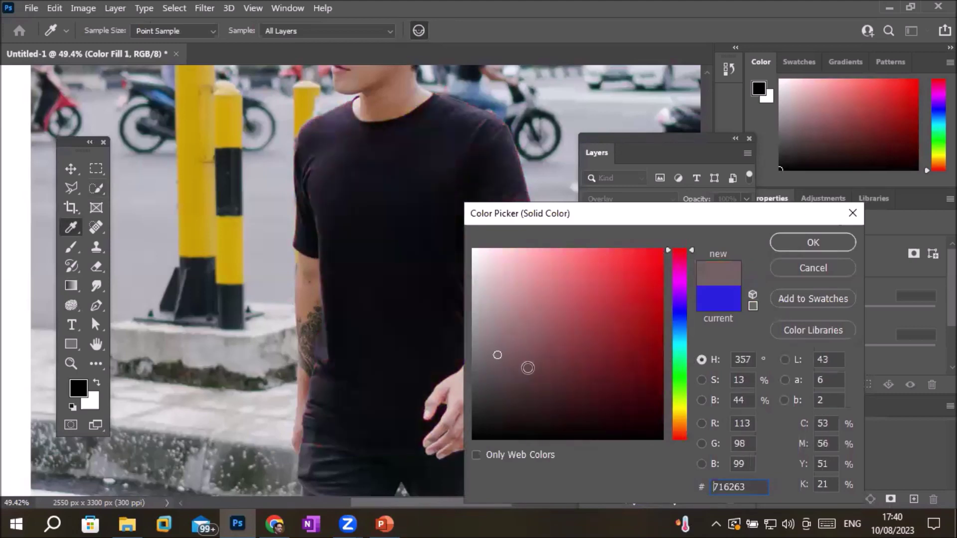
- Move through blues and lavender to magenta ee3ef4 and accept it
{"action": "left_click", "coordinate": [680, 312]}
{"action": "left_click", "coordinate": [653, 263]}
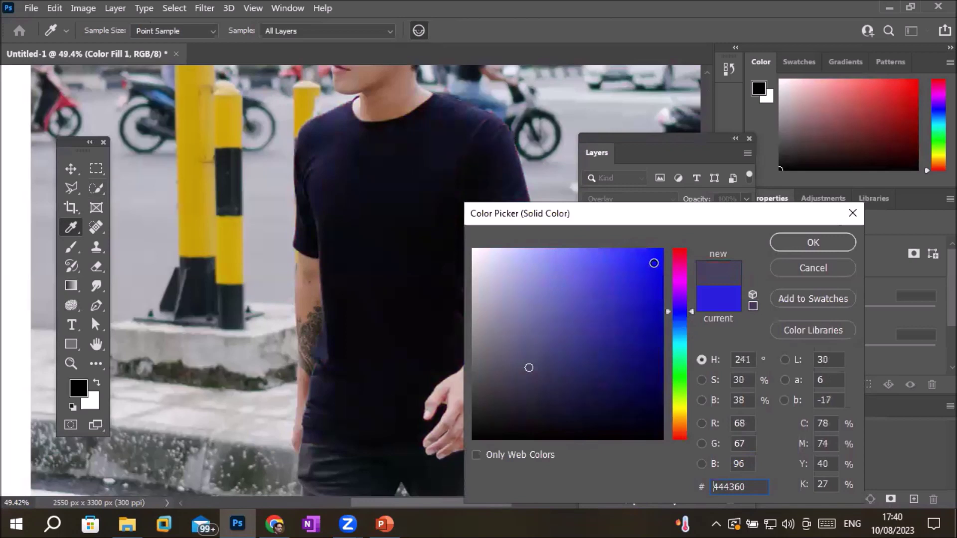
{"action": "left_click_drag", "start_coordinate": [603, 317], "coordinate": [492, 271]}
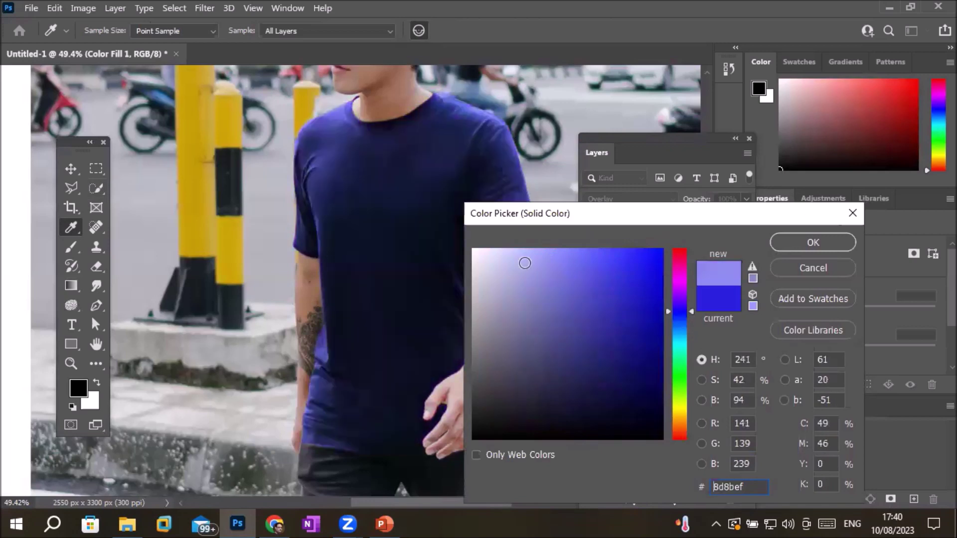
{"action": "left_click", "coordinate": [487, 275]}
{"action": "left_click", "coordinate": [492, 315]}
{"action": "left_click", "coordinate": [495, 356]}
{"action": "left_click", "coordinate": [544, 279]}
{"action": "left_click", "coordinate": [679, 282]}
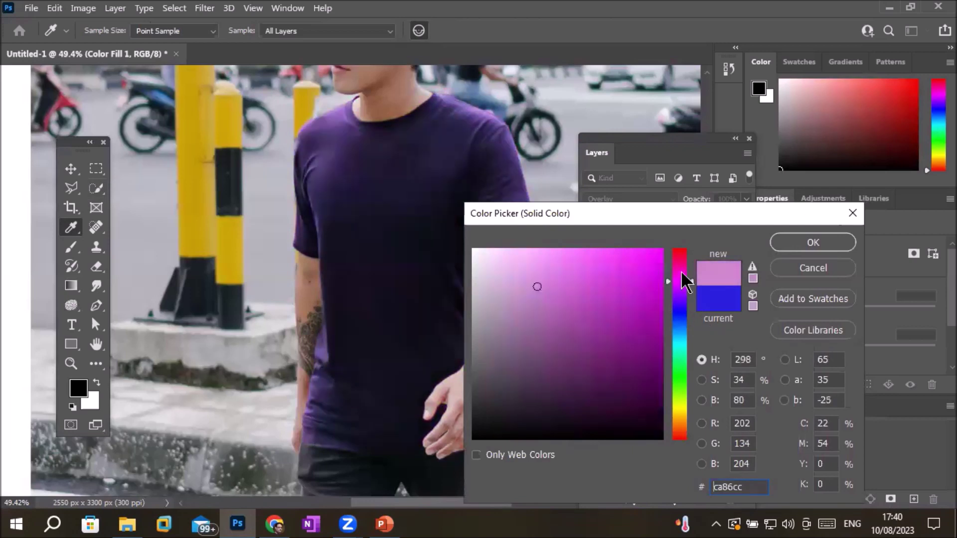
{"action": "left_click", "coordinate": [616, 257]}
{"action": "left_click", "coordinate": [554, 264]}
{"action": "left_click", "coordinate": [615, 257]}
{"action": "left_click", "coordinate": [815, 244]}
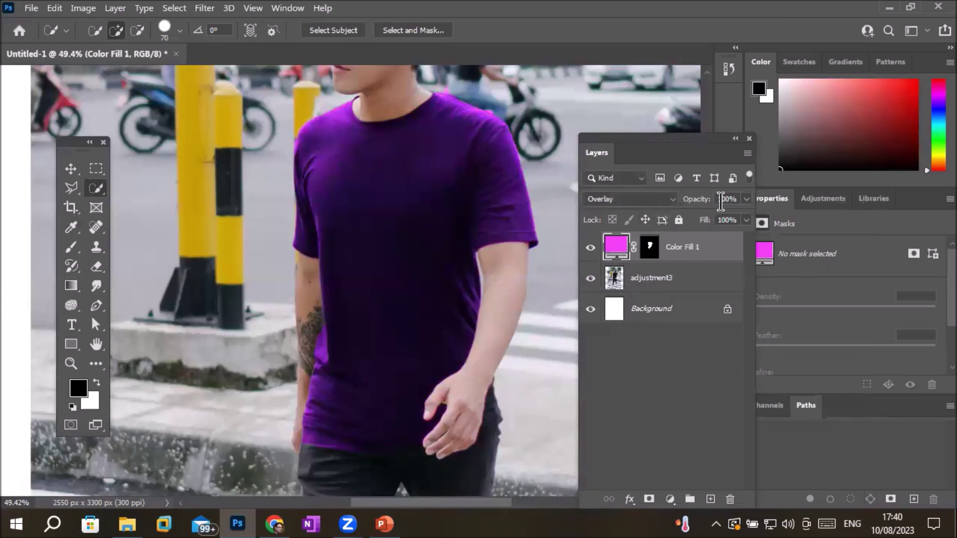
- Preview Hard Mix, then set Color Fill 1's blend mode to Dissolve
{"action": "left_click", "coordinate": [671, 198]}
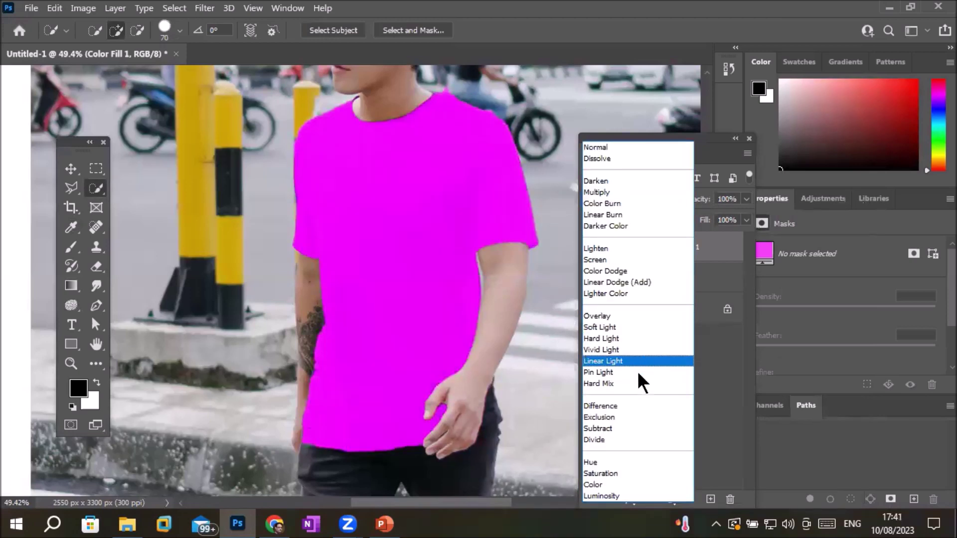
{"action": "left_click", "coordinate": [635, 394]}
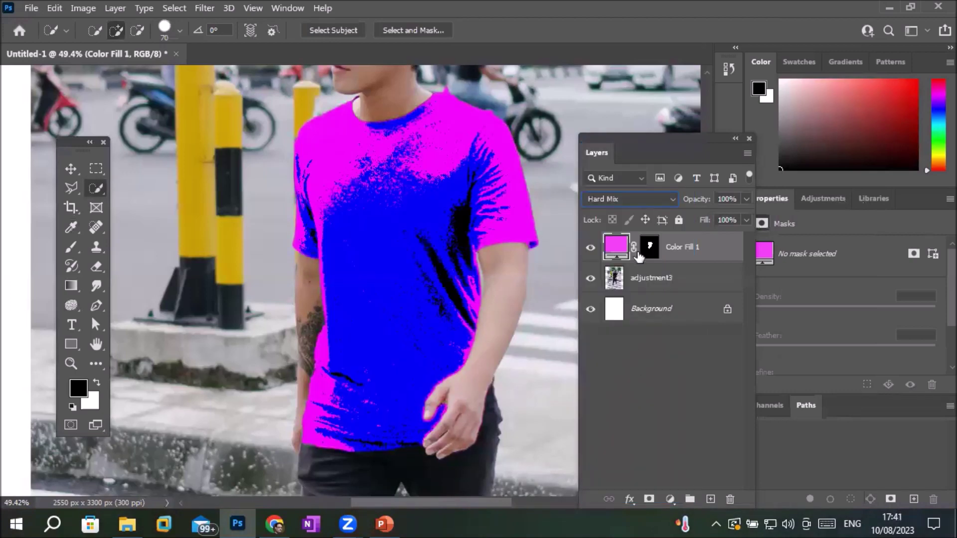
{"action": "left_click", "coordinate": [626, 201]}
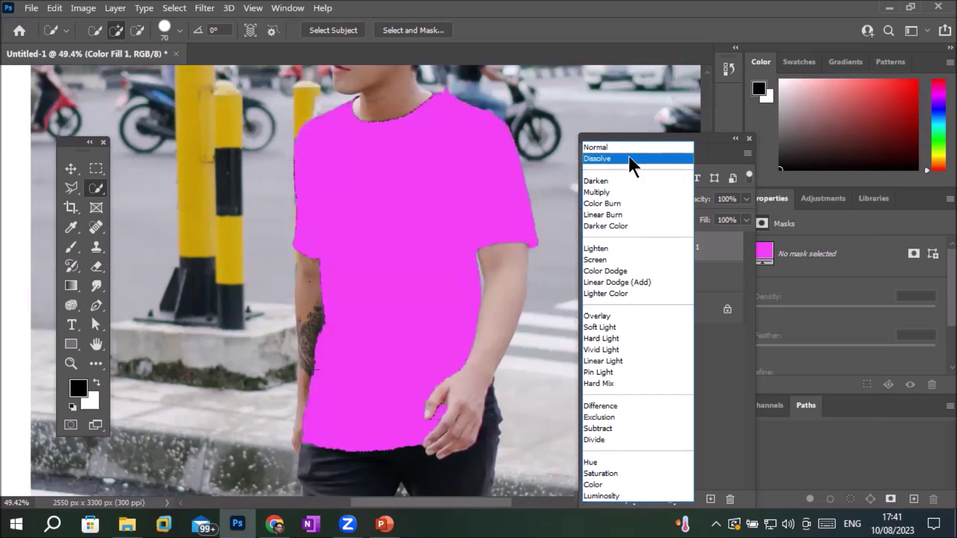
{"action": "left_click", "coordinate": [628, 159]}
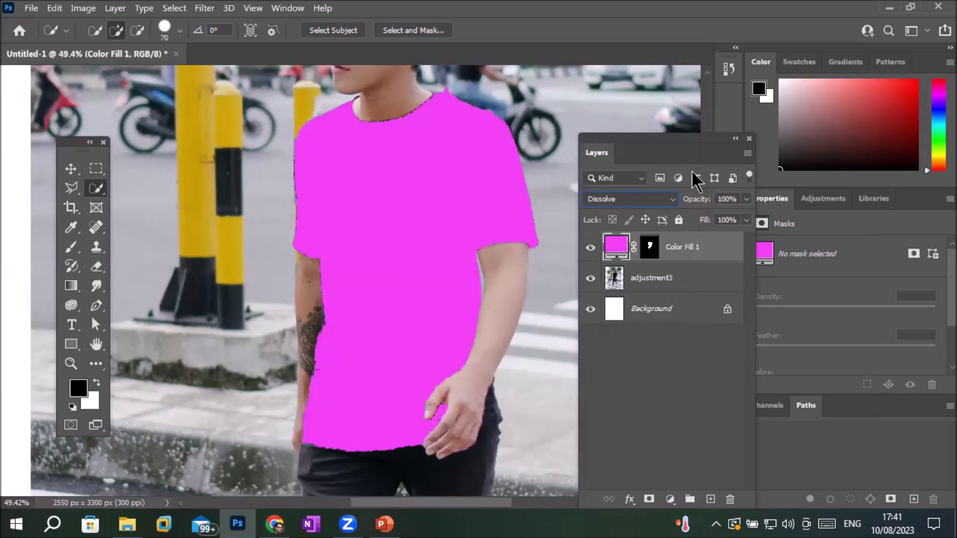
- Give the magenta shirt fill Dissolve blending, trying 58% opacity before returning to 100%
{"action": "left_click", "coordinate": [747, 198]}
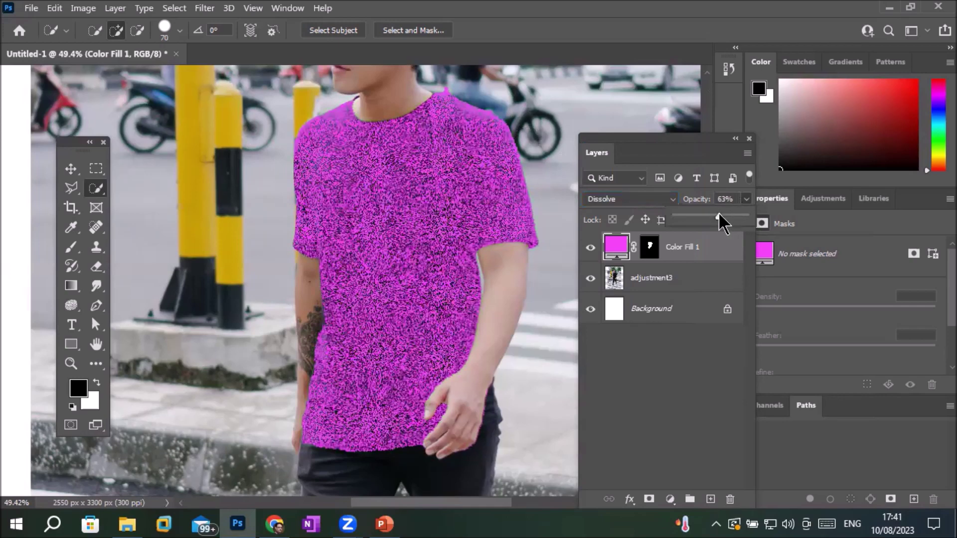
{"action": "left_click_drag", "start_coordinate": [717, 215], "coordinate": [715, 213]}
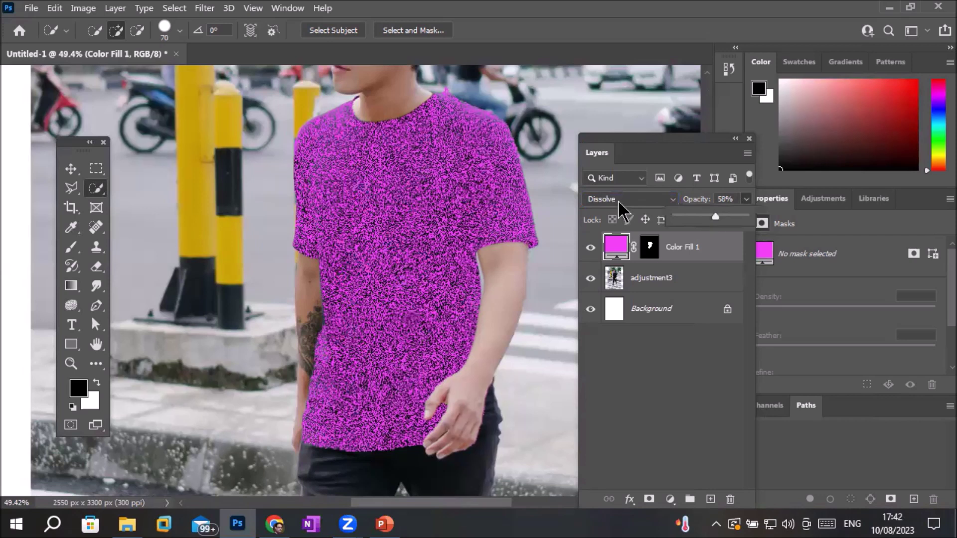
{"action": "left_click", "coordinate": [747, 201]}
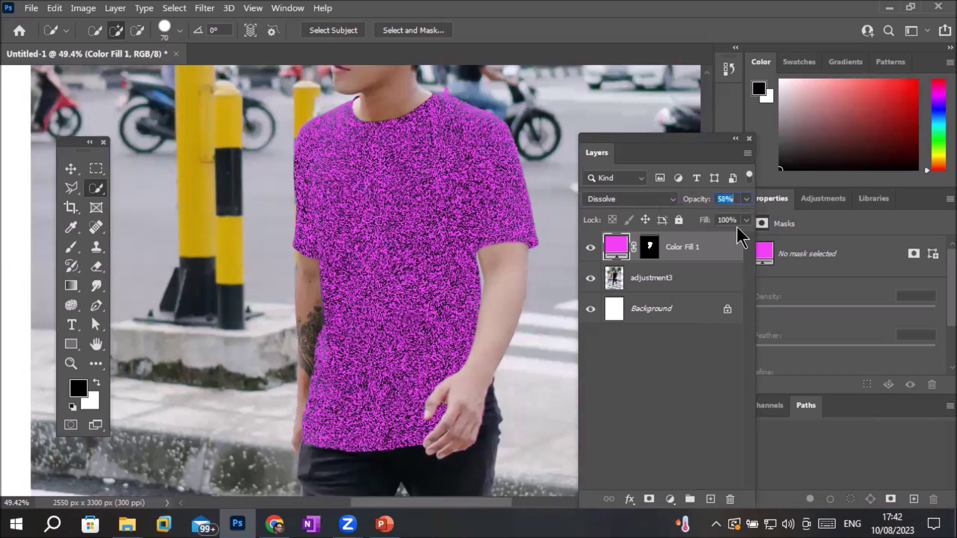
{"action": "left_click", "coordinate": [747, 199]}
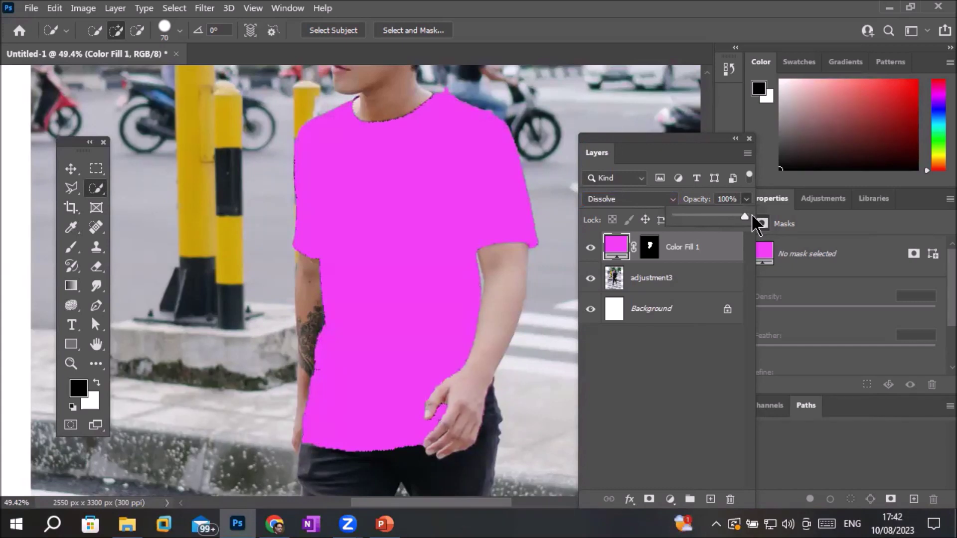
{"action": "left_click", "coordinate": [663, 196]}
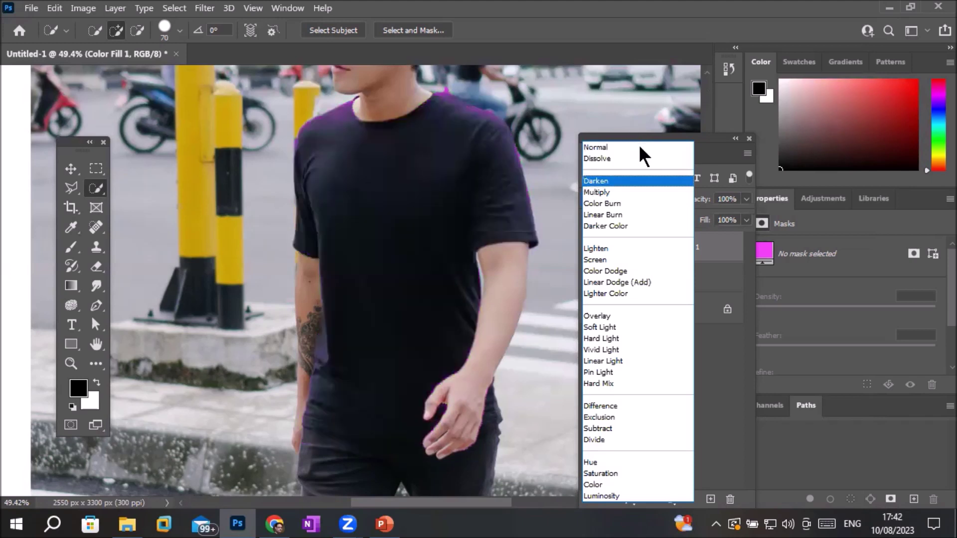
- Keep Color Fill 1 at Normal blending and make its shirt layer mask active
{"action": "left_click", "coordinate": [639, 146]}
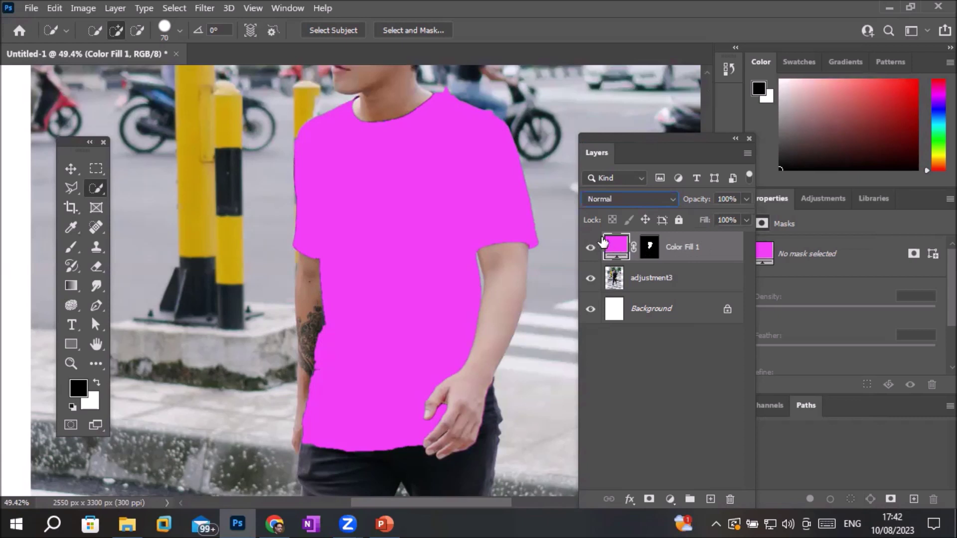
{"action": "left_click", "coordinate": [651, 248]}
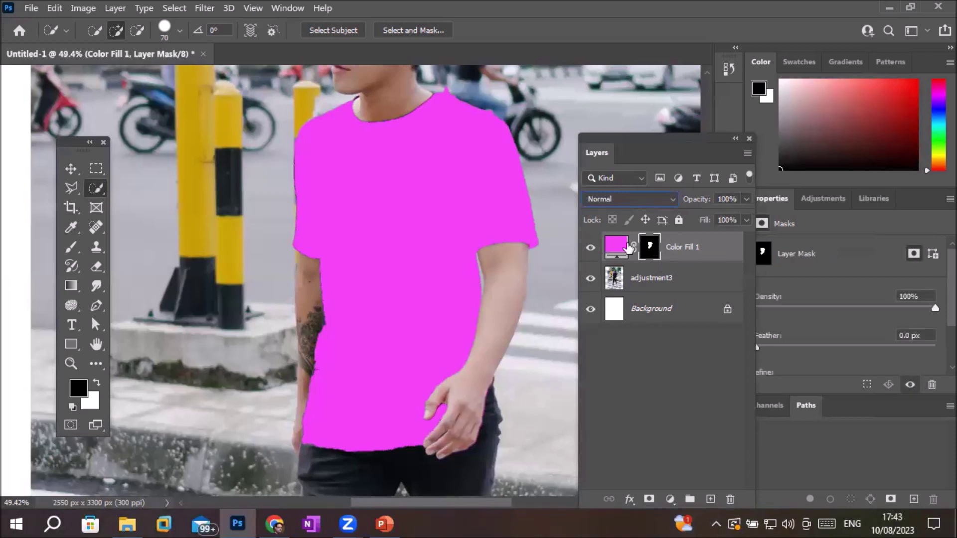
{"action": "left_click", "coordinate": [612, 250]}
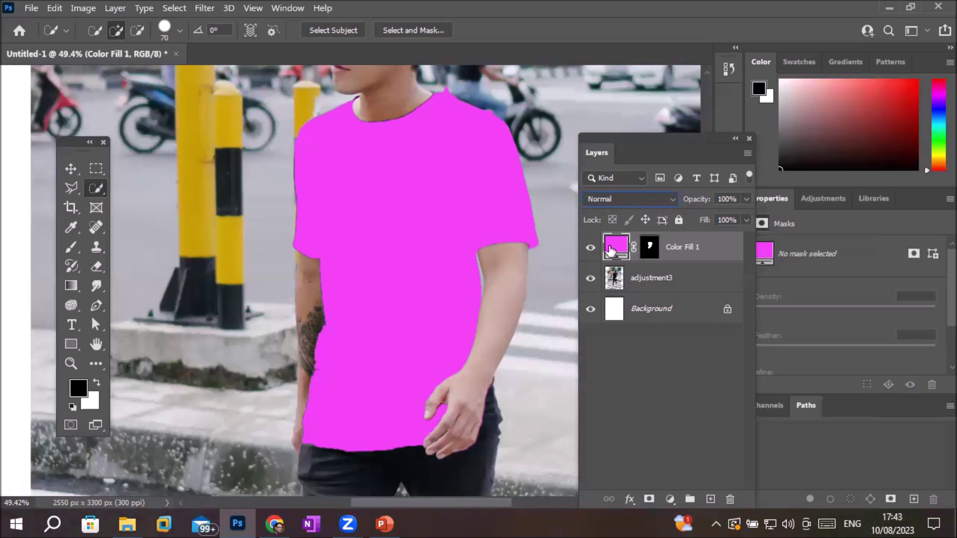
{"action": "left_click", "coordinate": [650, 250]}
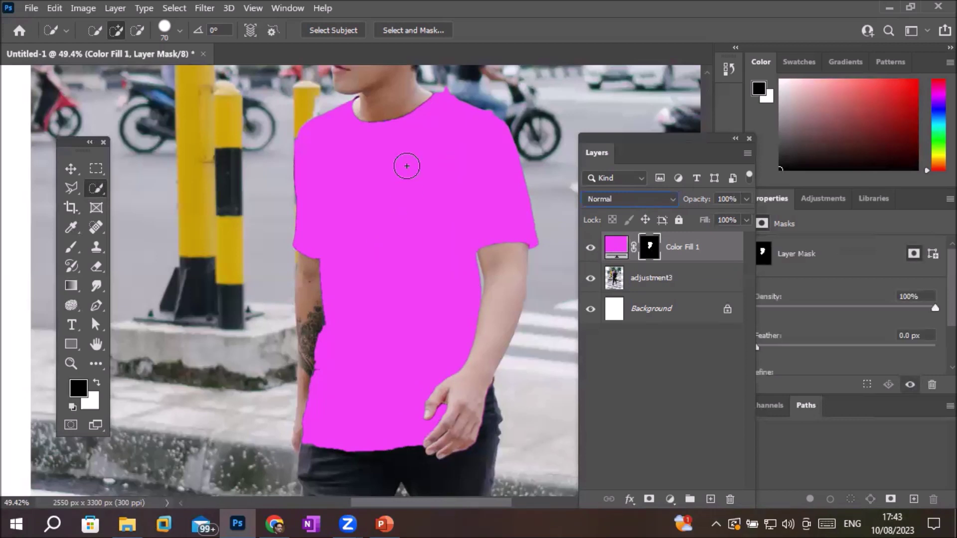
{"action": "left_click", "coordinate": [730, 499]}
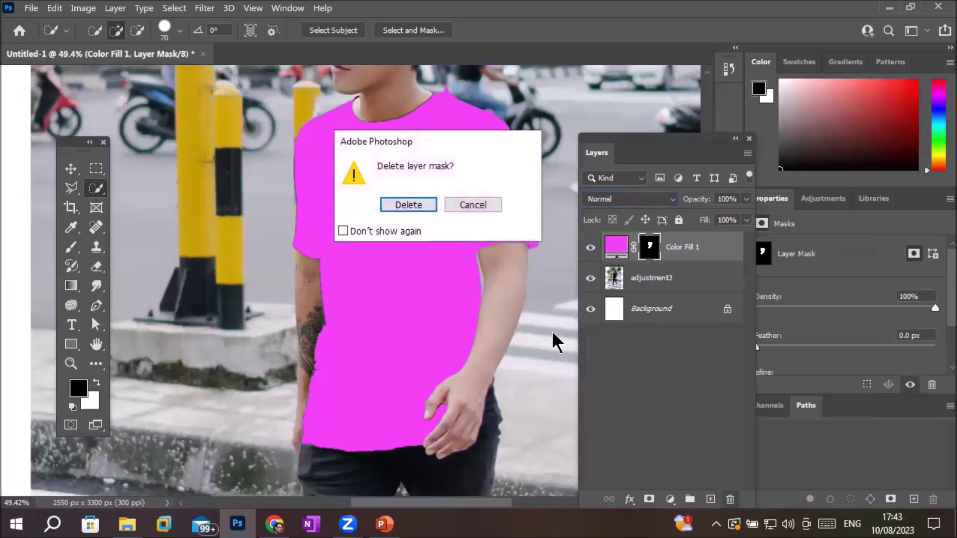
{"action": "left_click", "coordinate": [399, 205]}
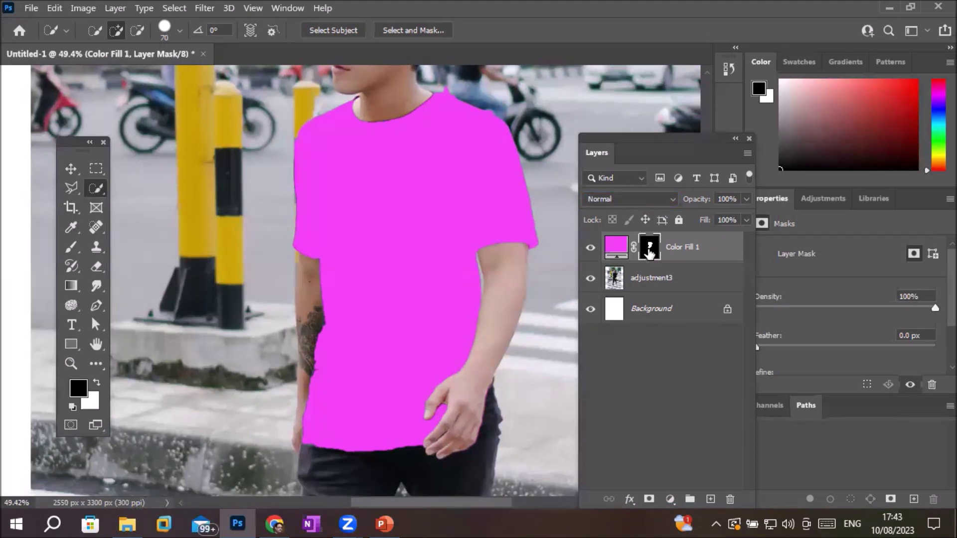
{"action": "left_click", "coordinate": [649, 248], "text": "shift"}
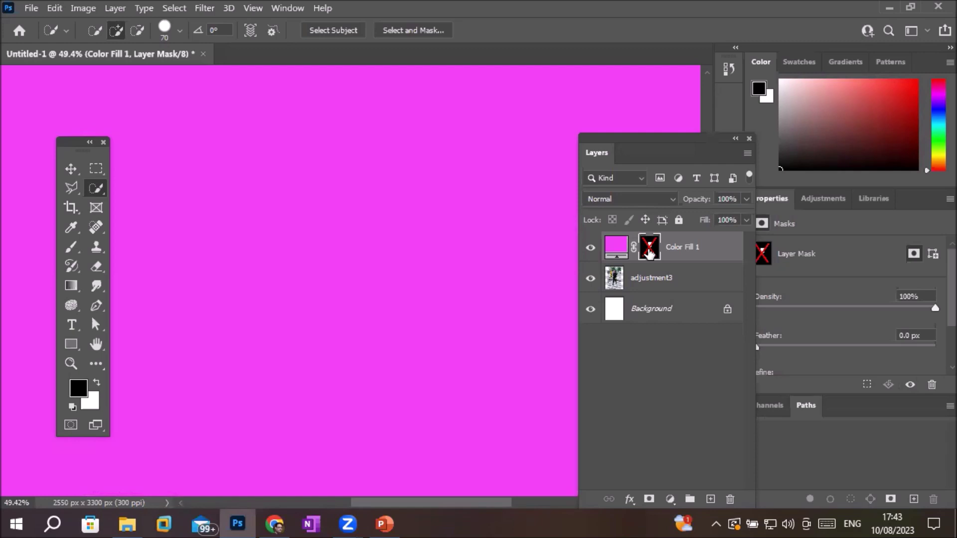
{"action": "left_click", "coordinate": [649, 253], "text": "shift"}
{"action": "left_click", "coordinate": [649, 254], "text": "shift"}
{"action": "left_click", "coordinate": [649, 253], "text": "shift"}
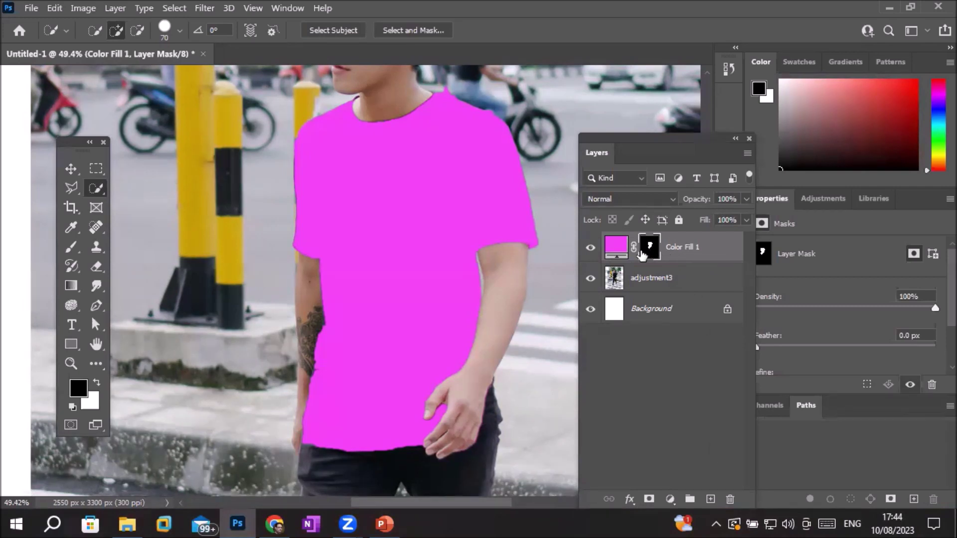
- Delete the Color Fill 1 layer, confirming with Yes, so the shirt is black again
{"action": "left_click", "coordinate": [614, 251]}
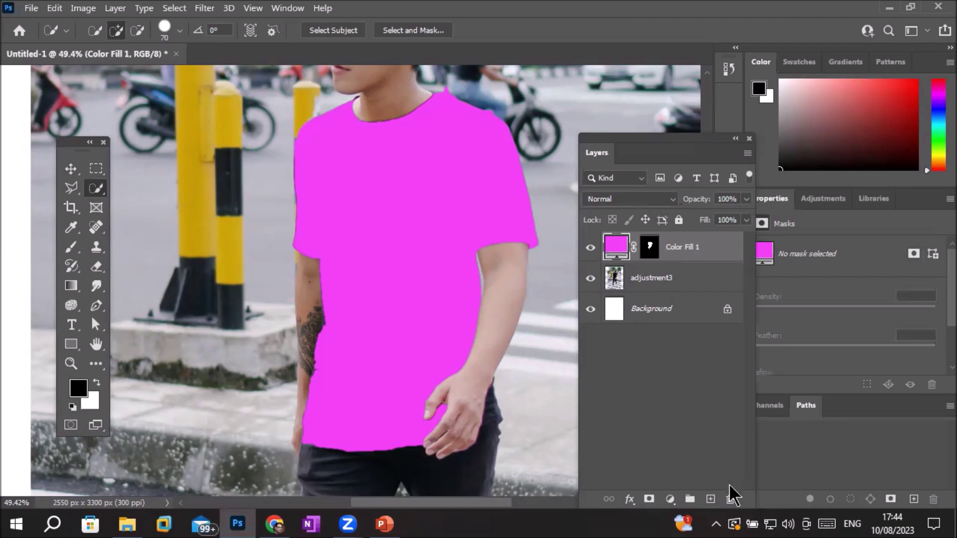
{"action": "left_click", "coordinate": [730, 500]}
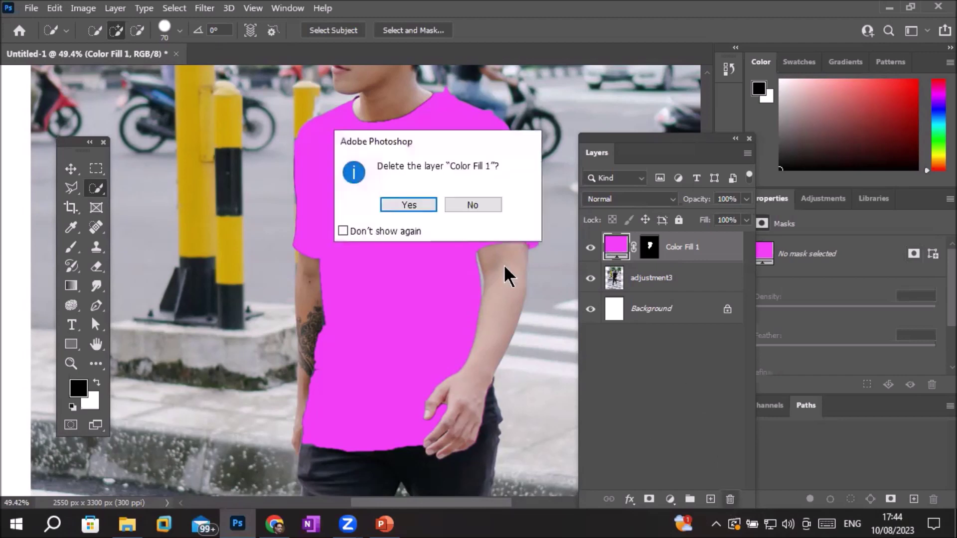
{"action": "left_click", "coordinate": [402, 202]}
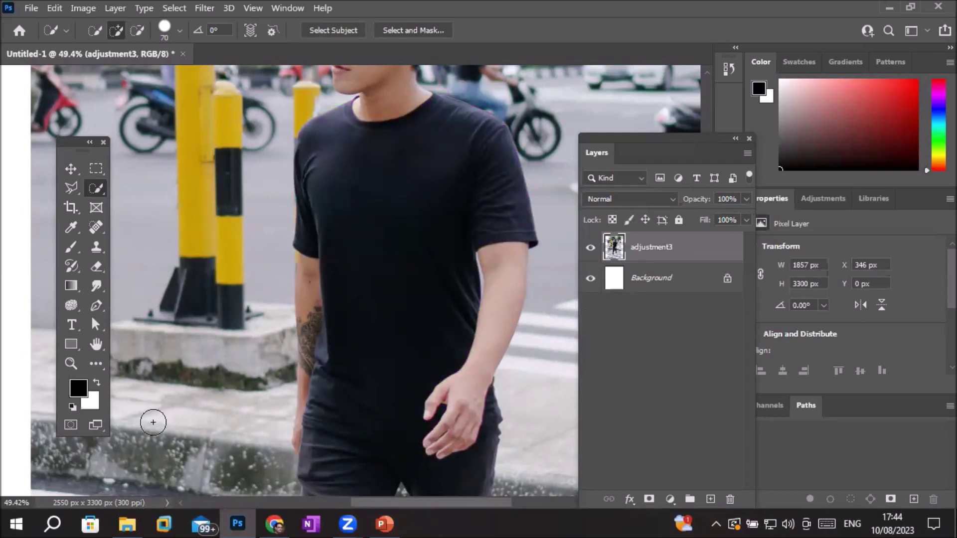
{"action": "left_click", "coordinate": [129, 523]}
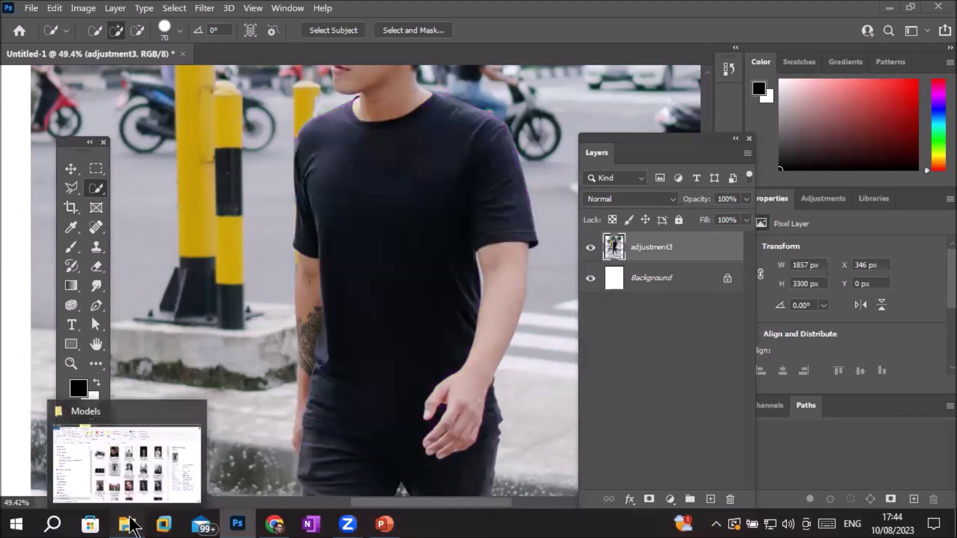
{"action": "mouse_move", "coordinate": [127, 143]}
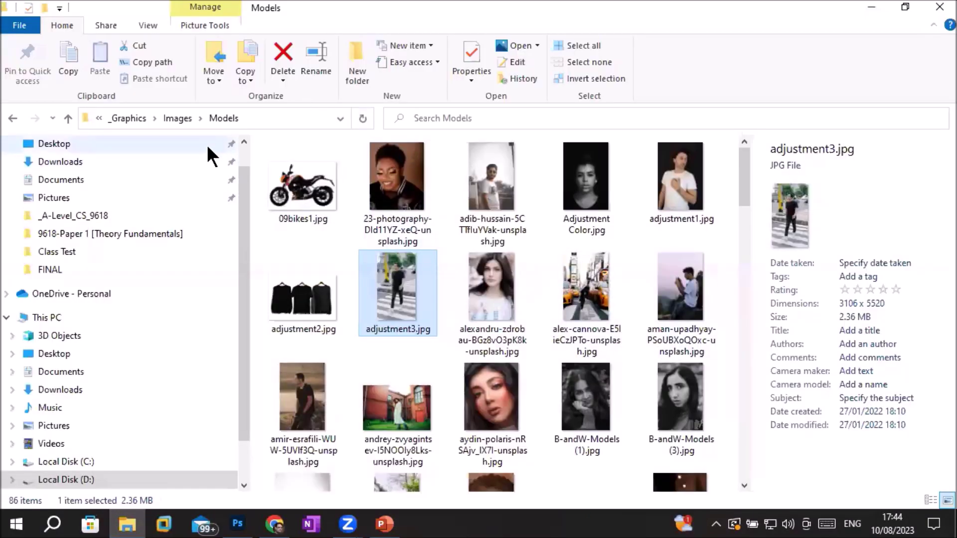
- Go up to the Images folder and open the BlackAndWhite folder
{"action": "left_click", "coordinate": [177, 118]}
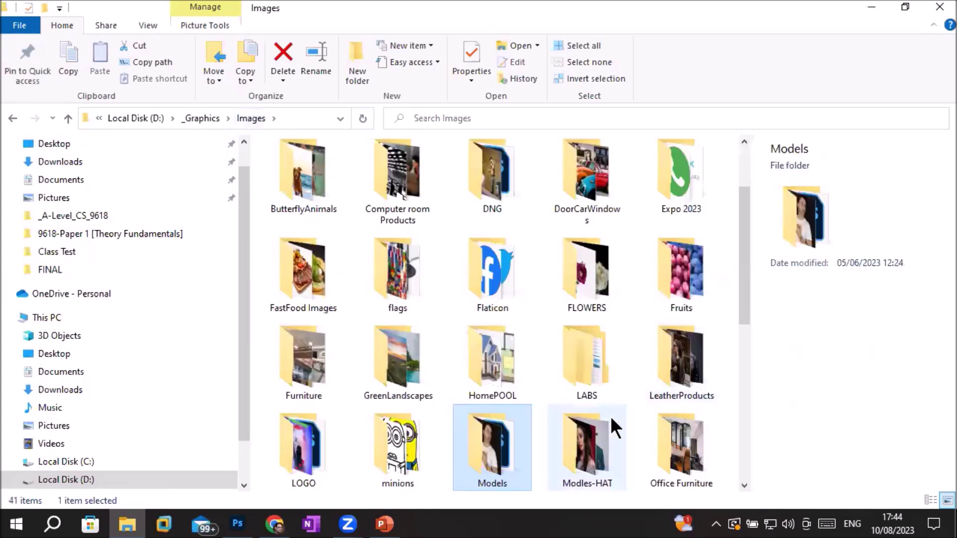
{"action": "scroll", "coordinate": [615, 427], "scroll_direction": "down", "scroll_amount": 3}
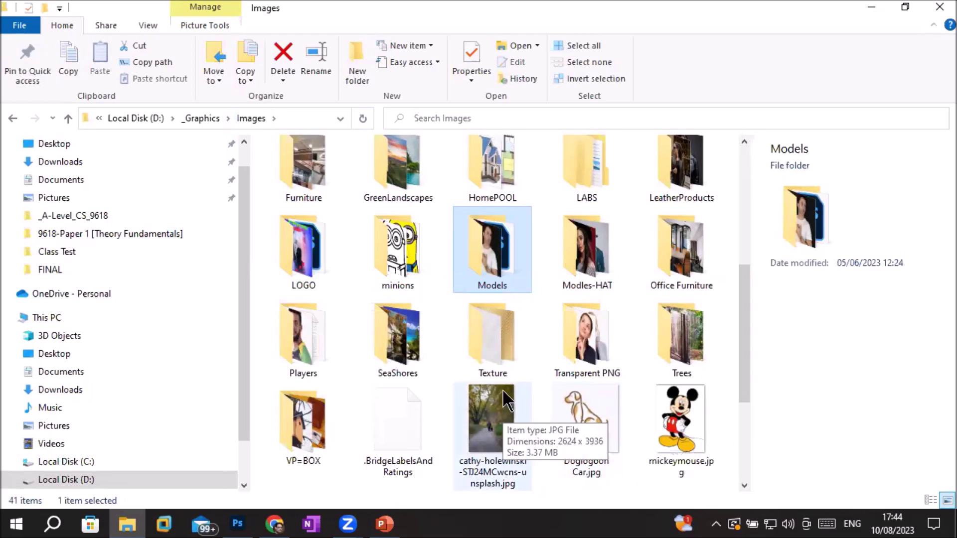
{"action": "scroll", "coordinate": [503, 389], "scroll_direction": "up", "scroll_amount": 2}
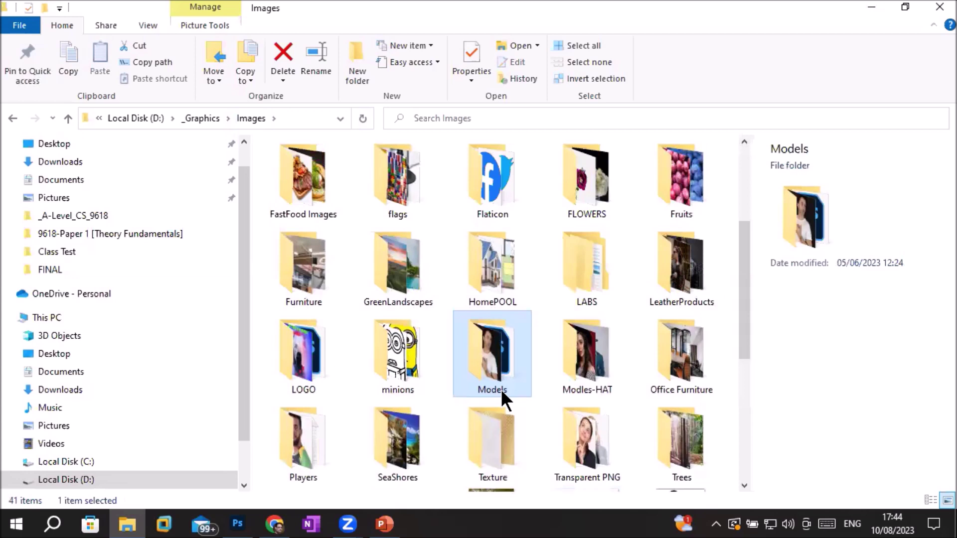
{"action": "scroll", "coordinate": [501, 389], "scroll_direction": "up", "scroll_amount": 3}
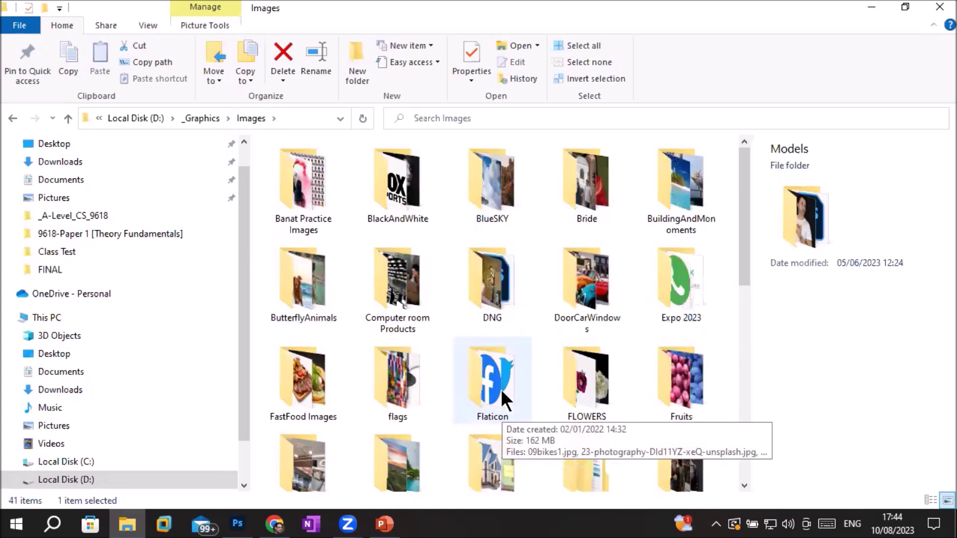
{"action": "left_click", "coordinate": [453, 71]}
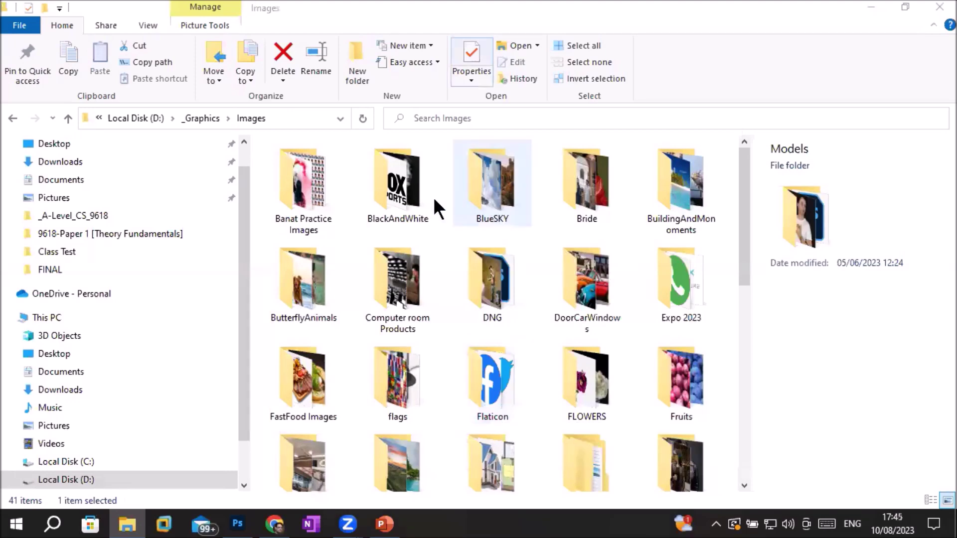
{"action": "left_click", "coordinate": [398, 187]}
{"action": "double_click", "coordinate": [397, 187]}
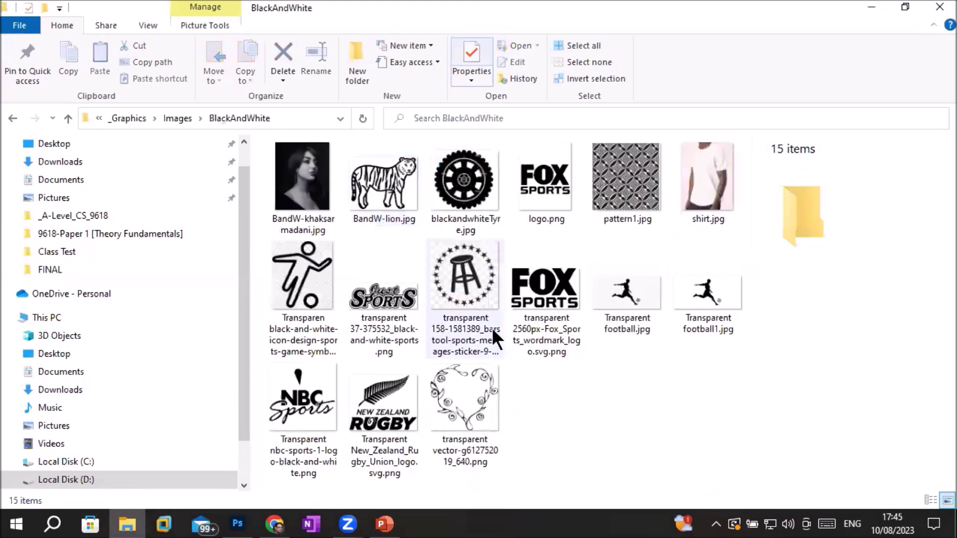
- Preview the images, then select blackandwhiteTyre.jpg and drag it toward Photoshop
{"action": "left_click", "coordinate": [466, 178]}
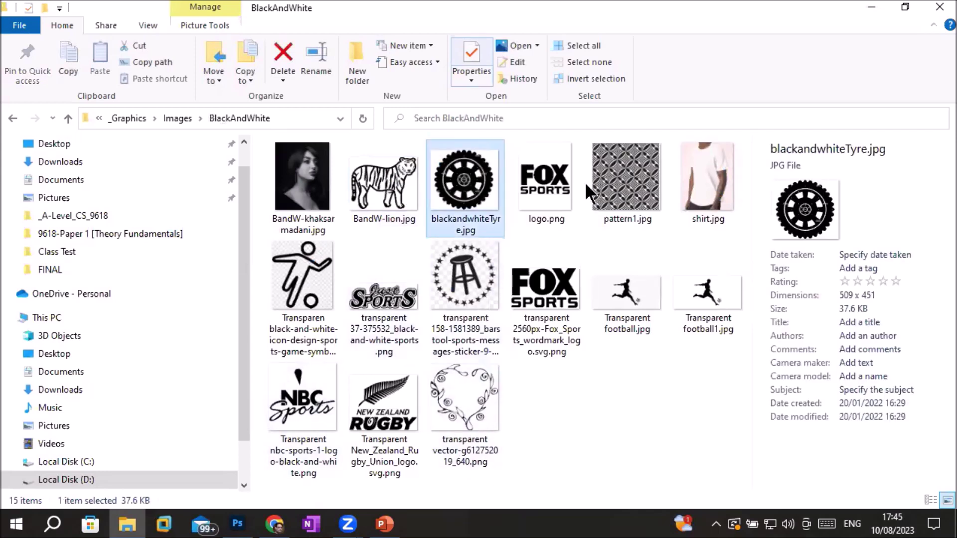
{"action": "left_click", "coordinate": [628, 182]}
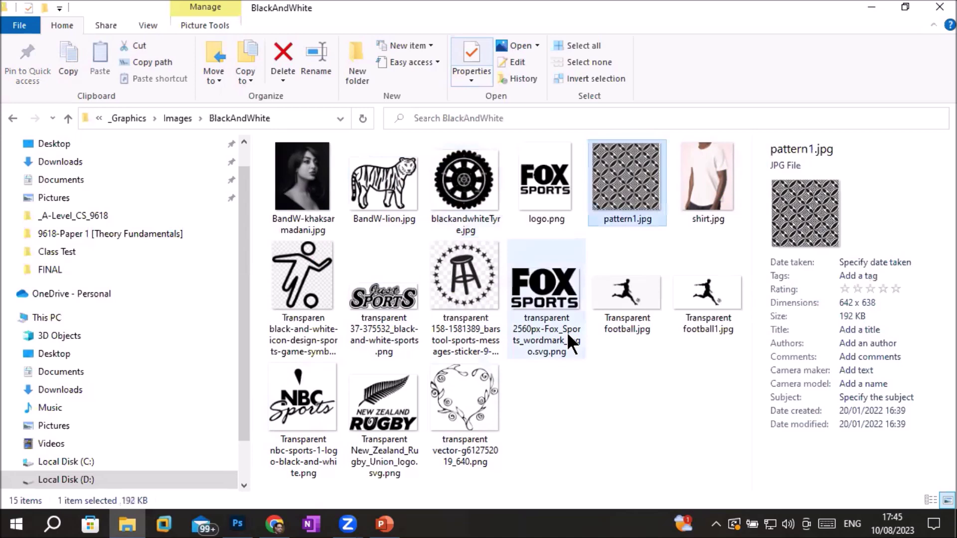
{"action": "left_click", "coordinate": [377, 175]}
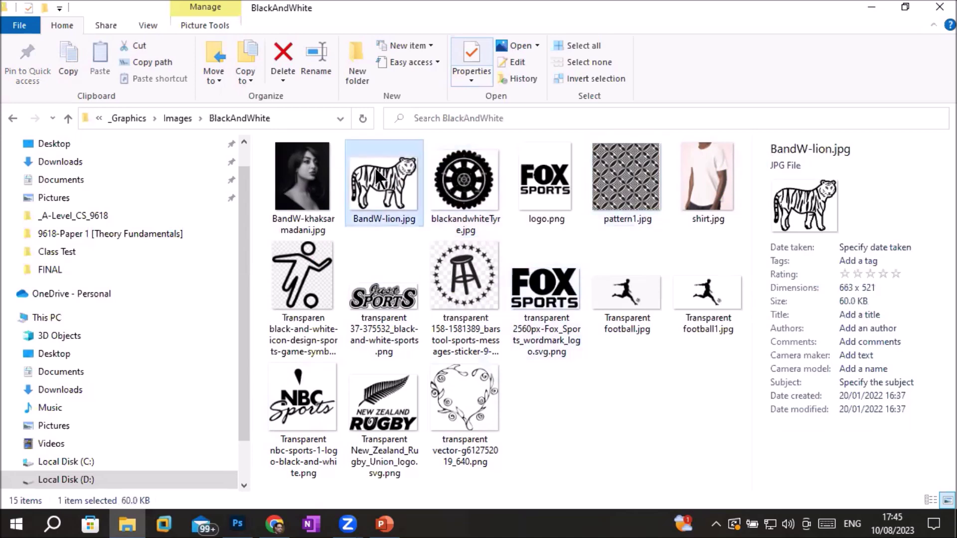
{"action": "left_click", "coordinate": [443, 192]}
{"action": "left_click_drag", "start_coordinate": [464, 191], "coordinate": [296, 461]}
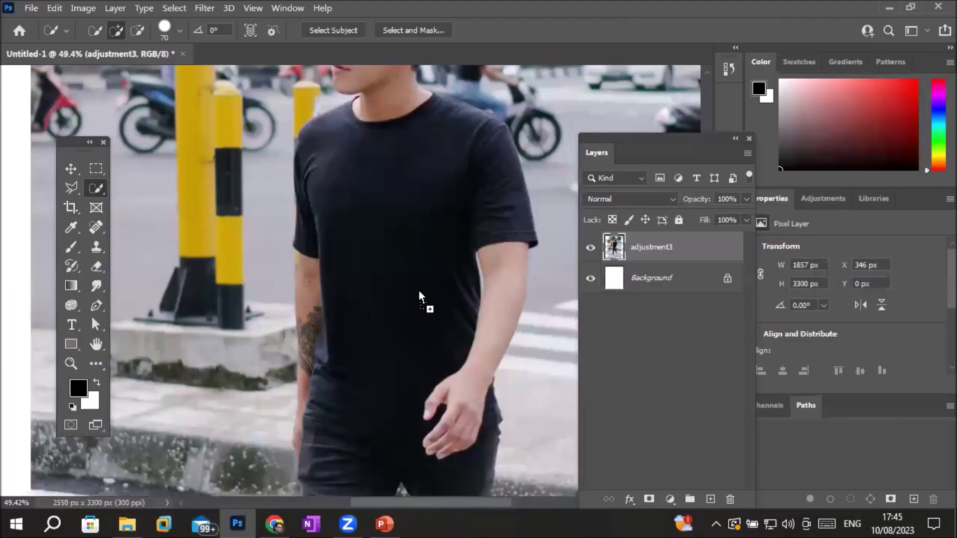
- Place the tyre image, shrink it to about 55%, and commit it on the shirt chest
{"action": "left_click_drag", "start_coordinate": [294, 456], "coordinate": [405, 257]}
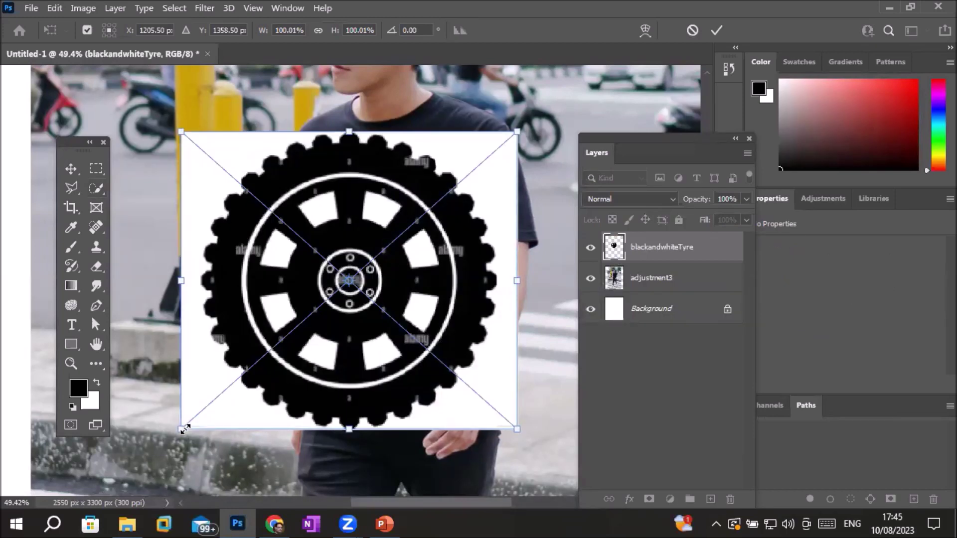
{"action": "left_click_drag", "start_coordinate": [183, 429], "coordinate": [331, 296]}
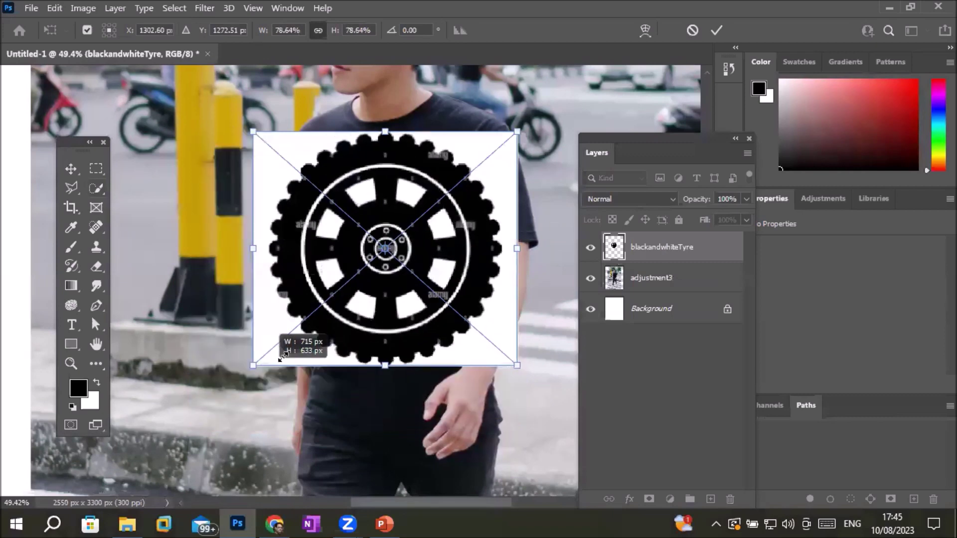
{"action": "left_click_drag", "start_coordinate": [331, 296], "coordinate": [332, 294]}
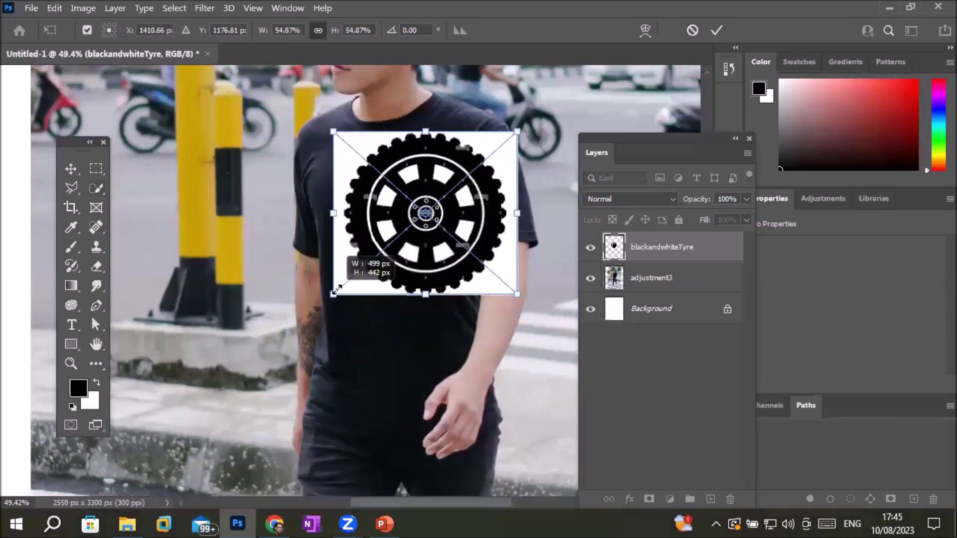
{"action": "left_click_drag", "start_coordinate": [401, 265], "coordinate": [385, 275]}
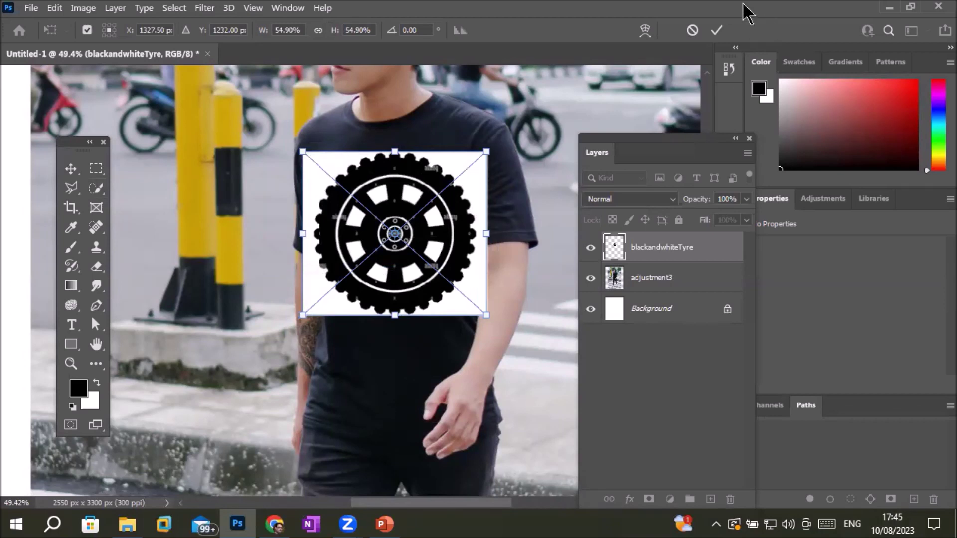
{"action": "left_click", "coordinate": [716, 30]}
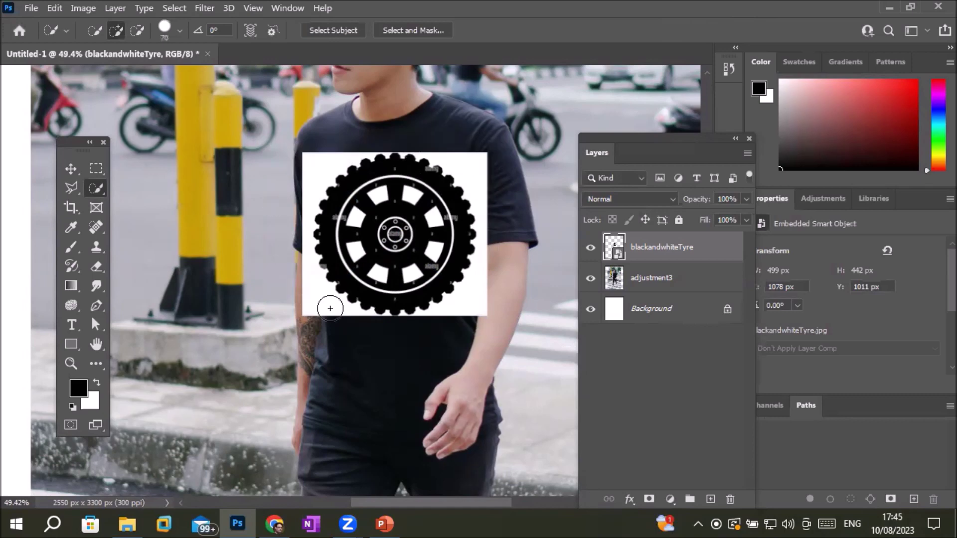
- Zoom in and out to inspect the tyre, then start a new Free Transform with the Move tool
{"action": "scroll", "coordinate": [413, 213], "scroll_direction": "up", "scroll_amount": 5}
{"action": "scroll", "coordinate": [413, 200], "scroll_direction": "up", "scroll_amount": 5}
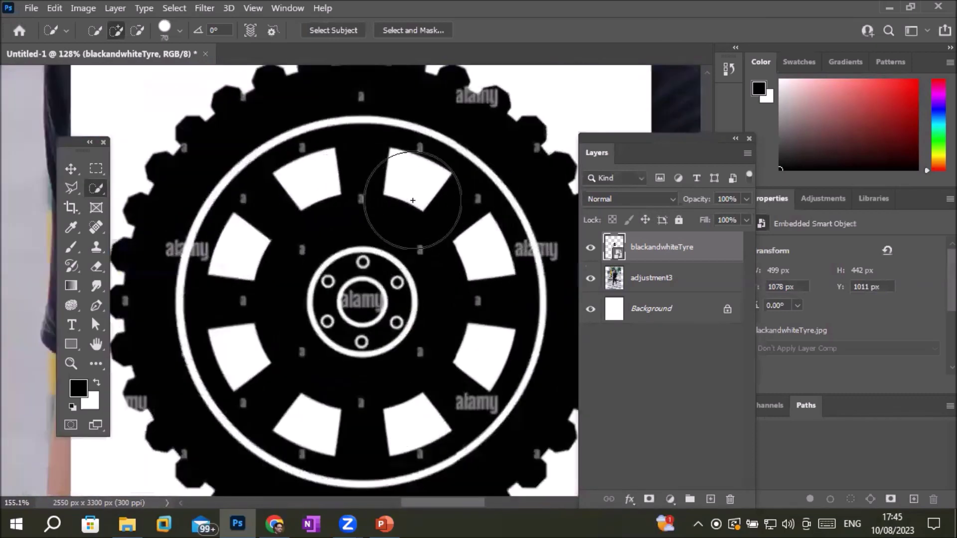
{"action": "scroll", "coordinate": [413, 170], "scroll_direction": "up", "scroll_amount": 5}
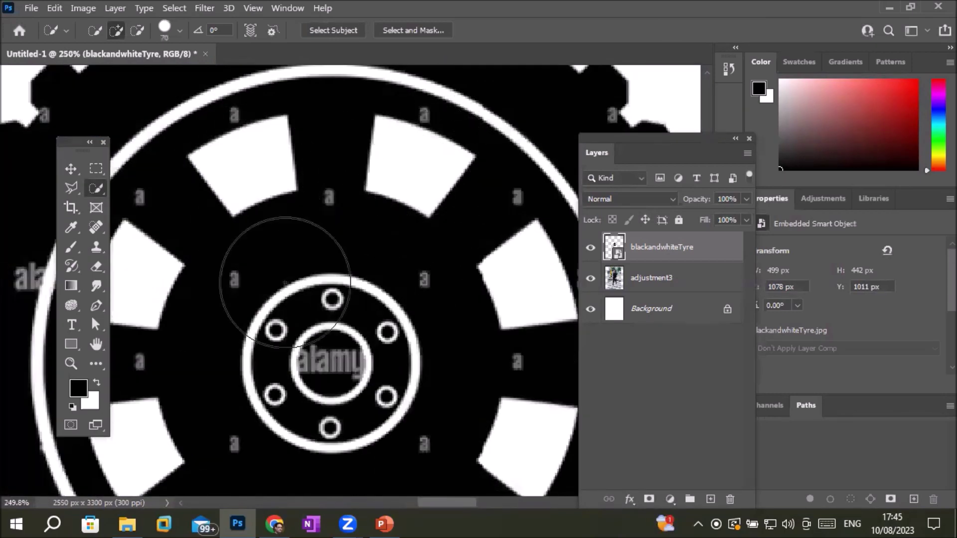
{"action": "scroll", "coordinate": [304, 389], "scroll_direction": "up", "scroll_amount": 3}
{"action": "scroll", "coordinate": [320, 385], "scroll_direction": "up", "scroll_amount": 2}
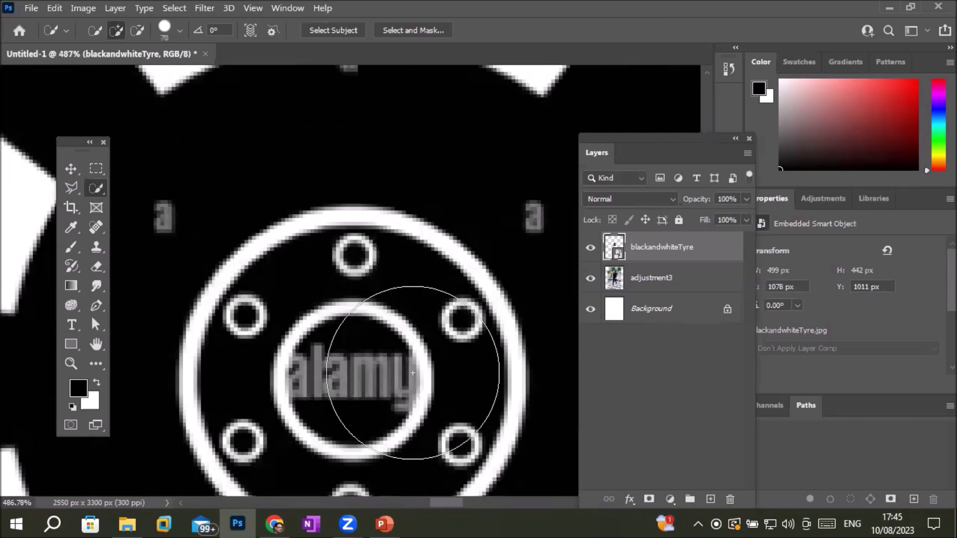
{"action": "scroll", "coordinate": [354, 239], "scroll_direction": "down", "scroll_amount": 5}
{"action": "scroll", "coordinate": [355, 232], "scroll_direction": "down", "scroll_amount": 4}
{"action": "scroll", "coordinate": [357, 224], "scroll_direction": "down", "scroll_amount": 3}
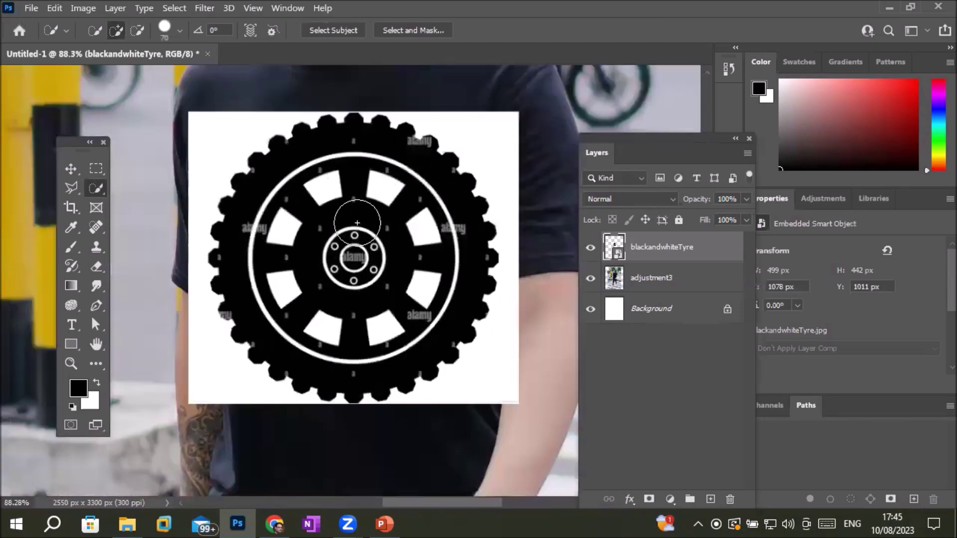
{"action": "scroll", "coordinate": [357, 221], "scroll_direction": "down", "scroll_amount": 1}
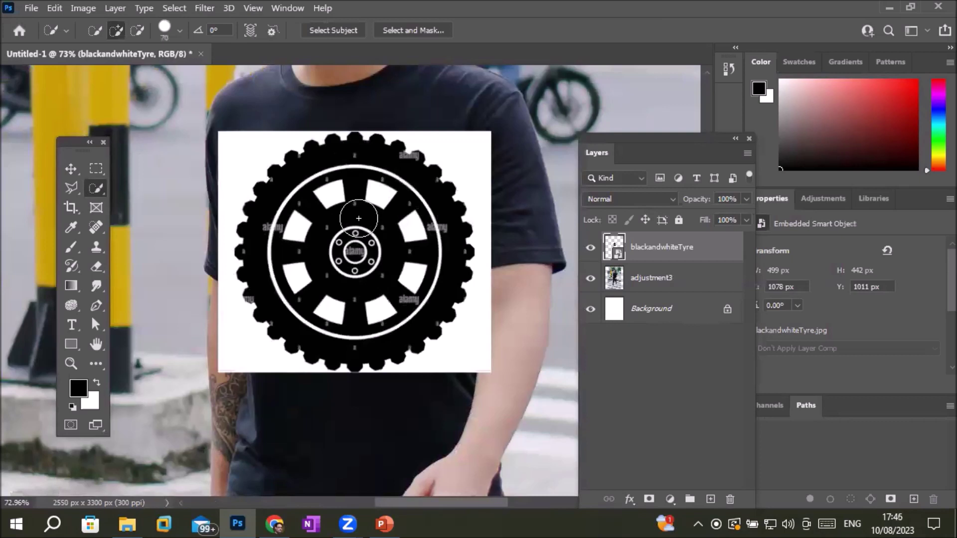
{"action": "left_click", "coordinate": [71, 169]}
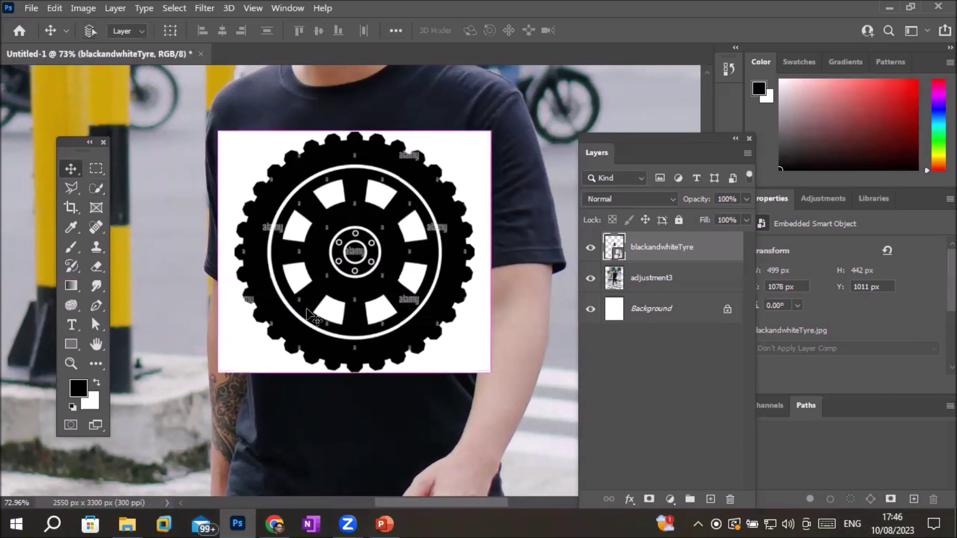
{"action": "key", "text": "ctrl+t"}
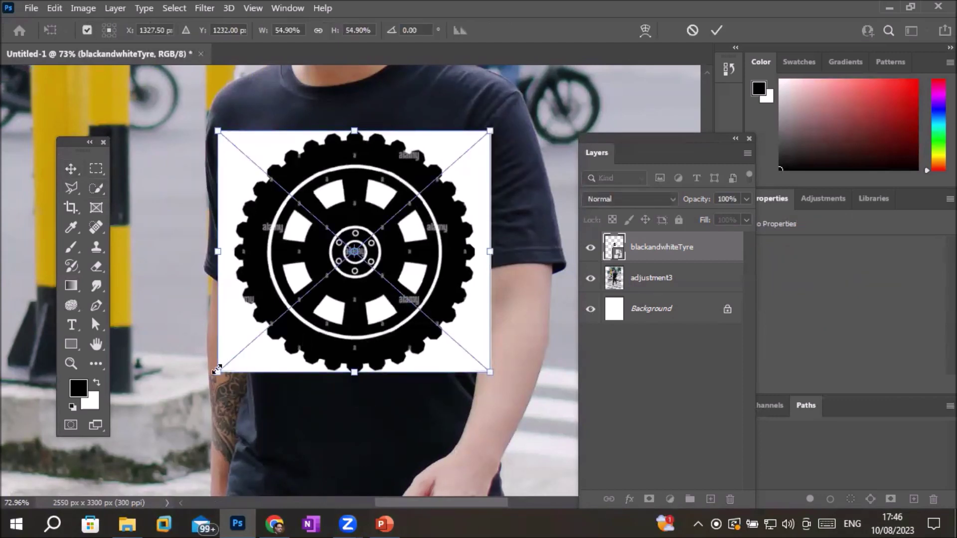
- Shrink the tyre to about 38% (349 x 309 px) and commit the transform
{"action": "left_click_drag", "start_coordinate": [217, 370], "coordinate": [259, 336]}
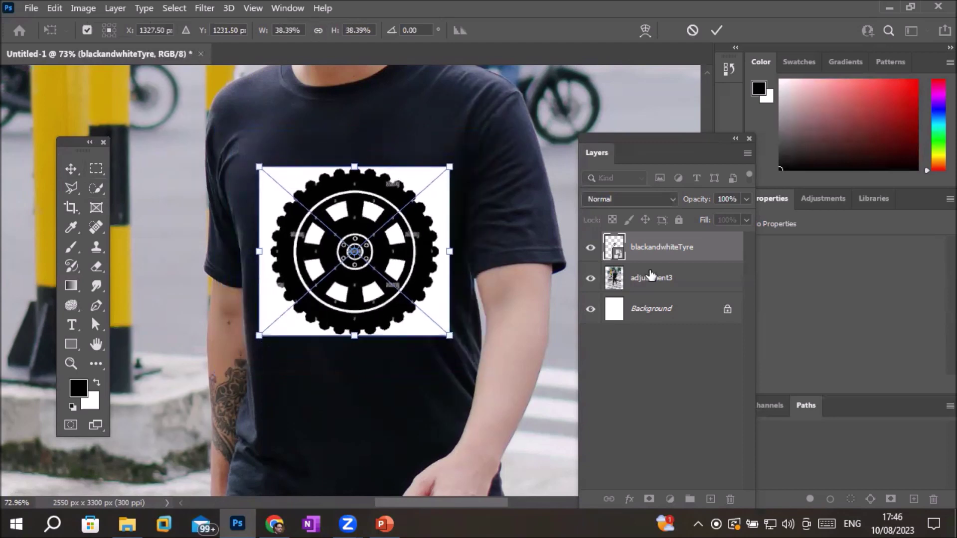
{"action": "left_click", "coordinate": [714, 30]}
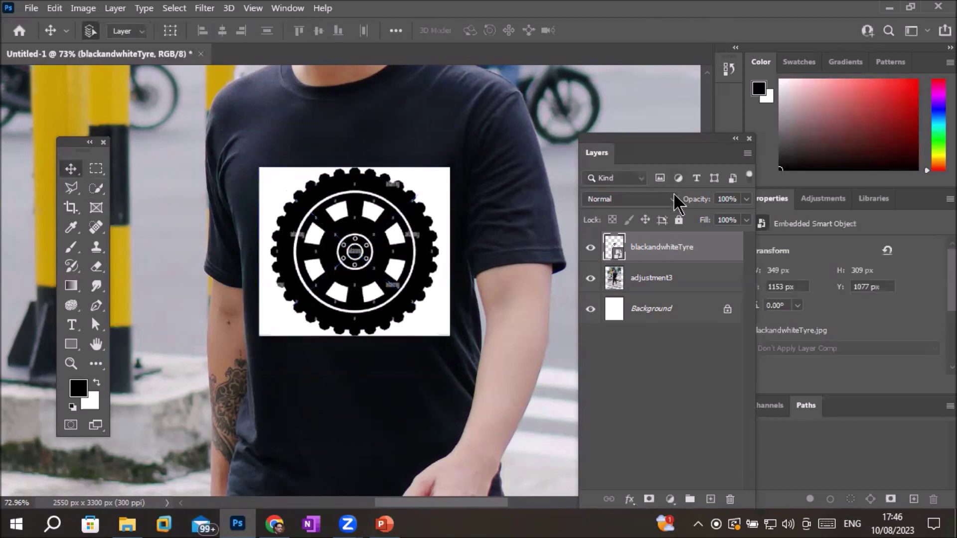
{"action": "left_click", "coordinate": [675, 199]}
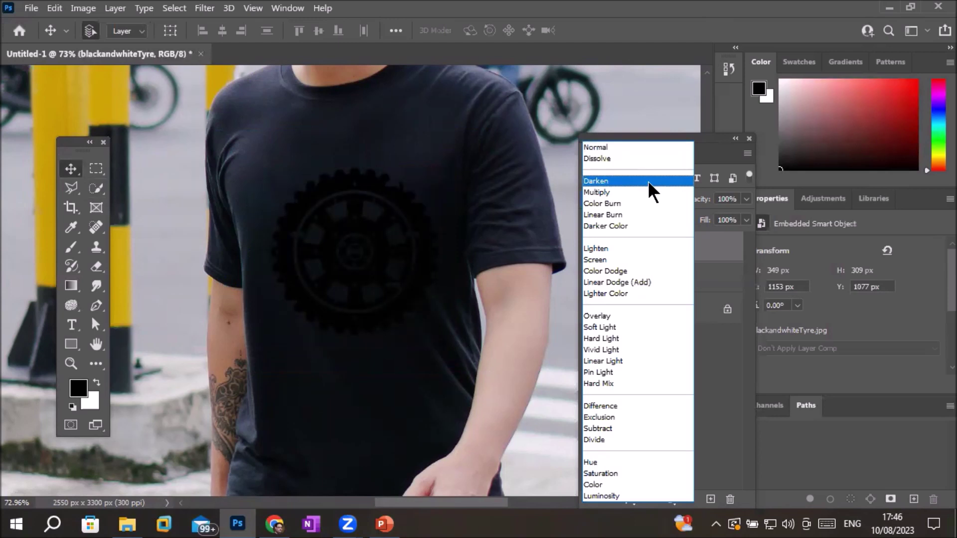
- Set the tyre layer to Dissolve blending and try lower opacities, ending at 100%
{"action": "key", "text": "Escape"}
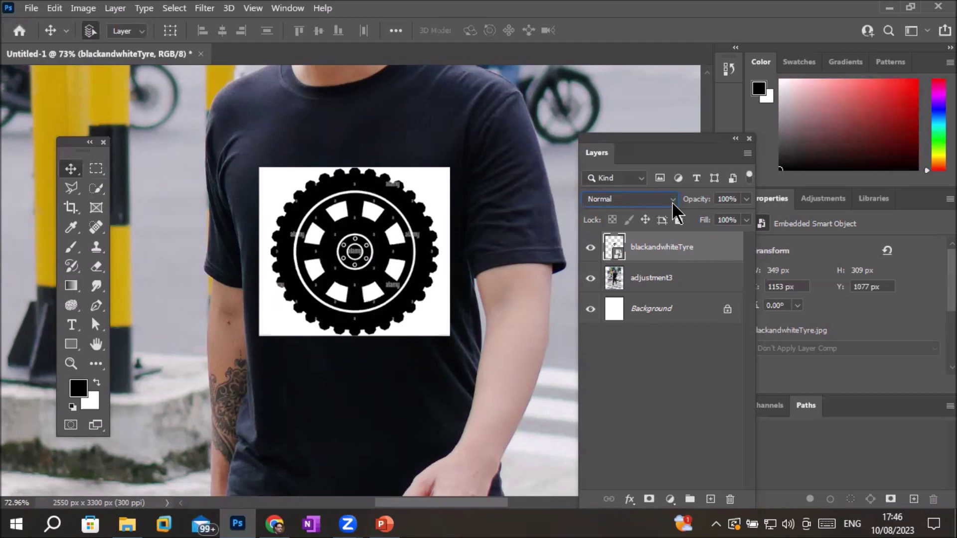
{"action": "left_click", "coordinate": [673, 210]}
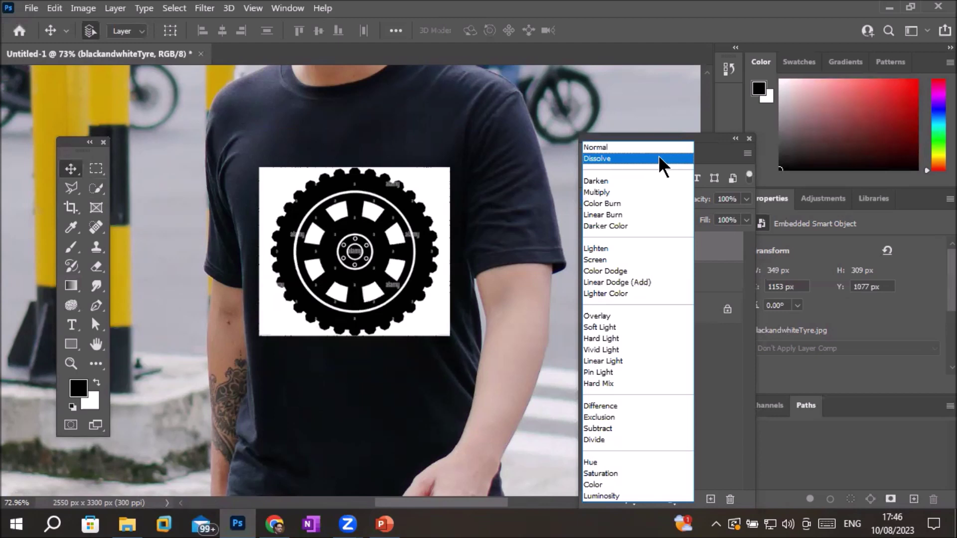
{"action": "left_click", "coordinate": [659, 158]}
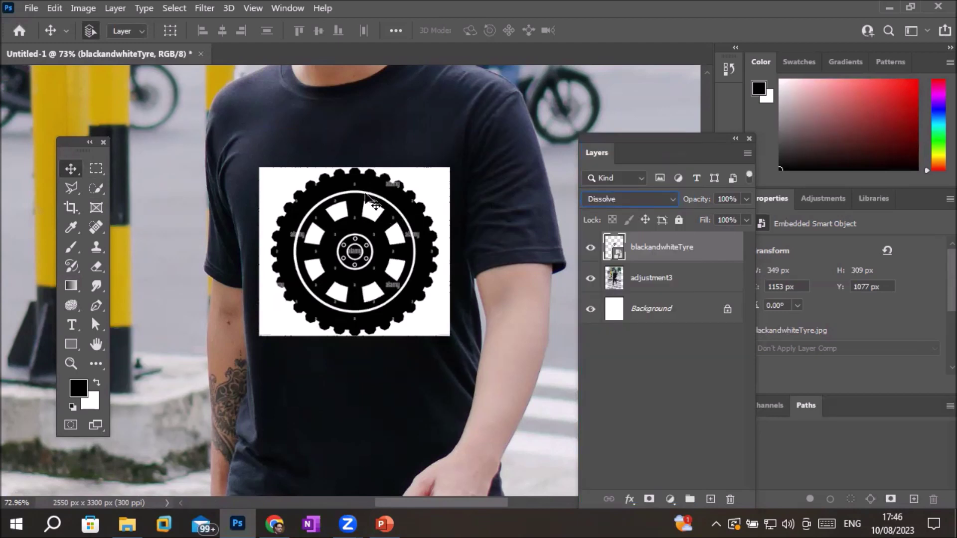
{"action": "left_click", "coordinate": [746, 200]}
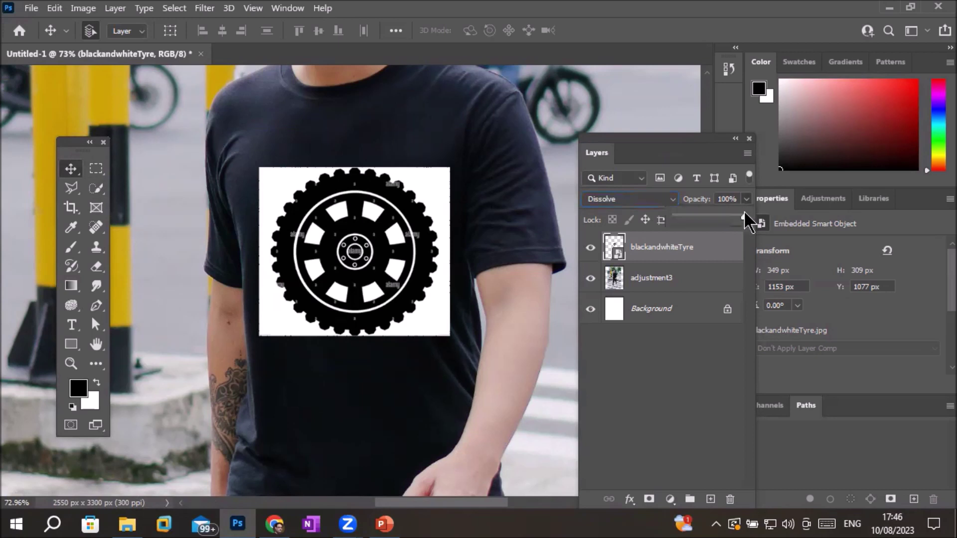
{"action": "left_click_drag", "start_coordinate": [735, 216], "coordinate": [732, 217]}
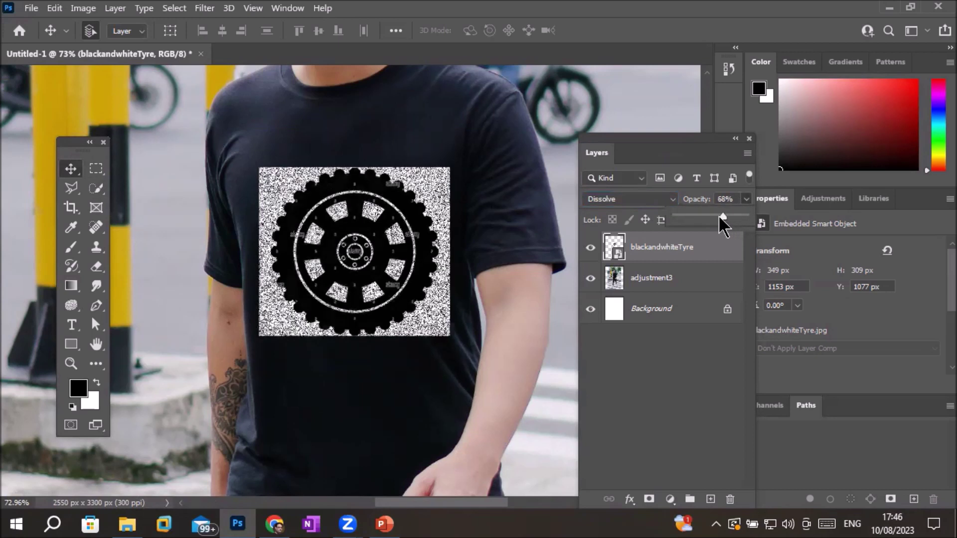
{"action": "left_click_drag", "start_coordinate": [722, 224], "coordinate": [671, 218]}
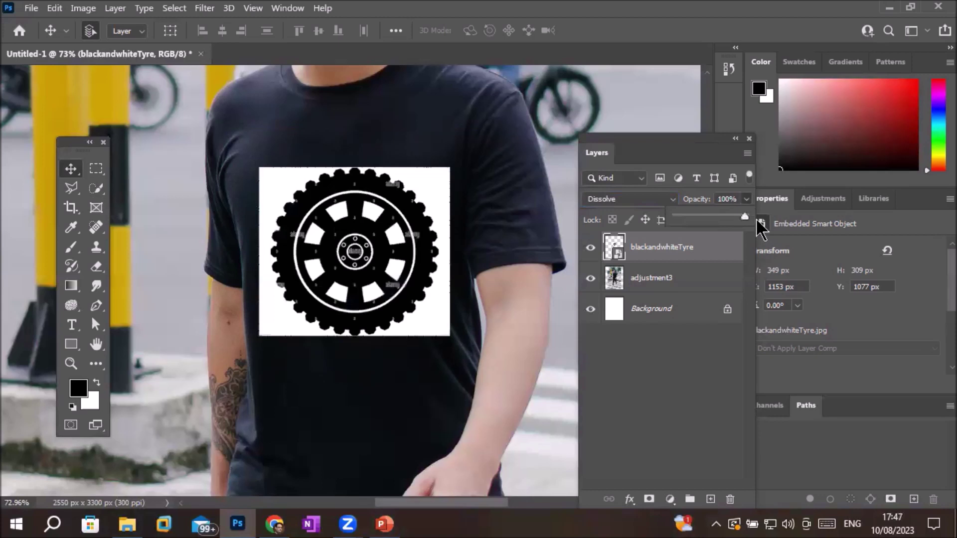
{"action": "left_click", "coordinate": [671, 200]}
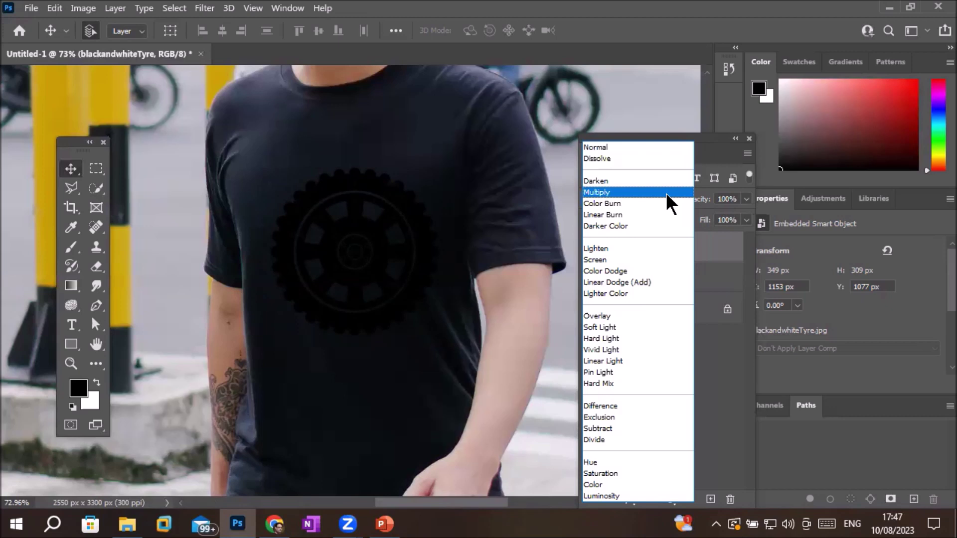
- Apply Multiply blending to the tyre layer and zoom in to inspect it on the shirt
{"action": "left_click", "coordinate": [666, 192]}
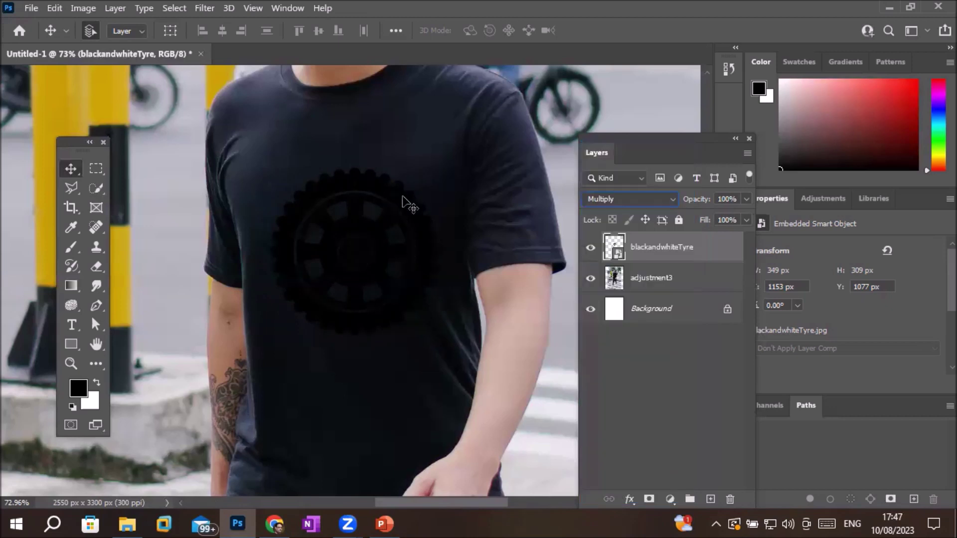
{"action": "scroll", "coordinate": [391, 234], "scroll_direction": "up", "scroll_amount": 2}
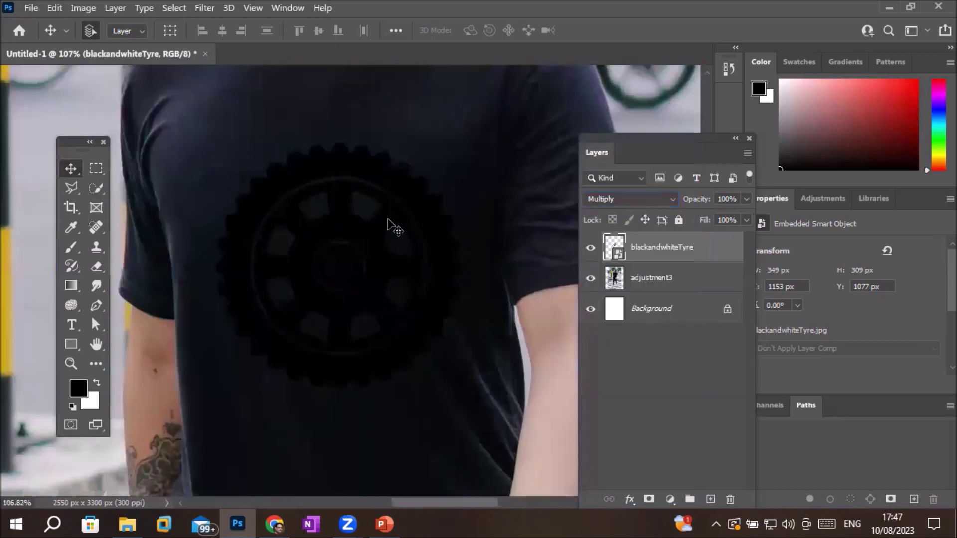
{"action": "scroll", "coordinate": [353, 189], "scroll_direction": "up", "scroll_amount": 1}
{"action": "scroll", "coordinate": [353, 188], "scroll_direction": "up", "scroll_amount": 1}
{"action": "scroll", "coordinate": [350, 206], "scroll_direction": "up", "scroll_amount": 1}
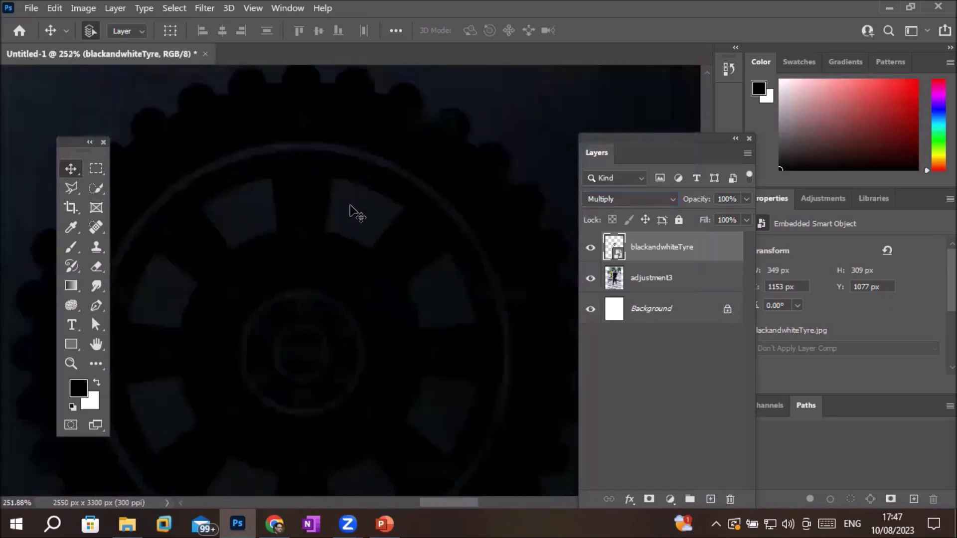
{"action": "scroll", "coordinate": [365, 280], "scroll_direction": "up", "scroll_amount": 1}
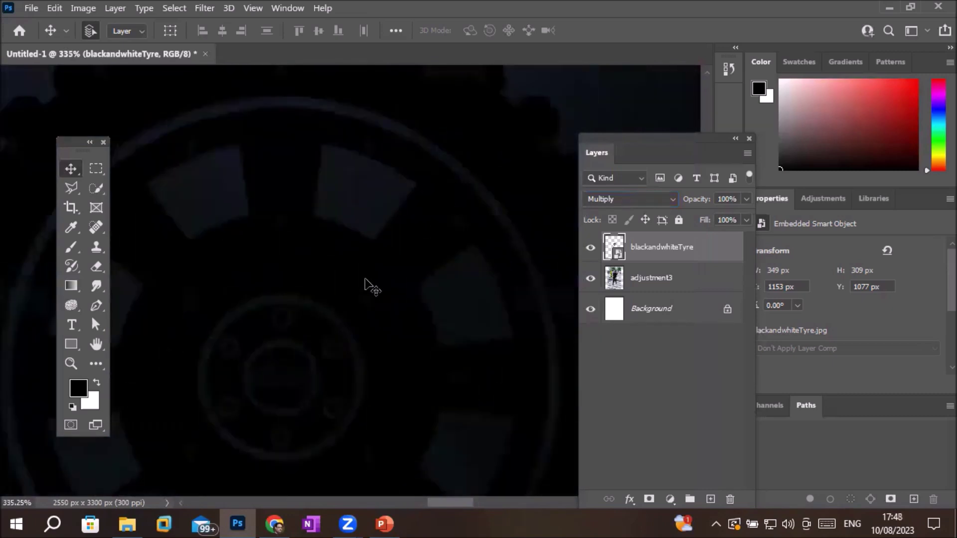
{"action": "scroll", "coordinate": [374, 285], "scroll_direction": "down", "scroll_amount": 1}
{"action": "scroll", "coordinate": [376, 287], "scroll_direction": "down", "scroll_amount": 1}
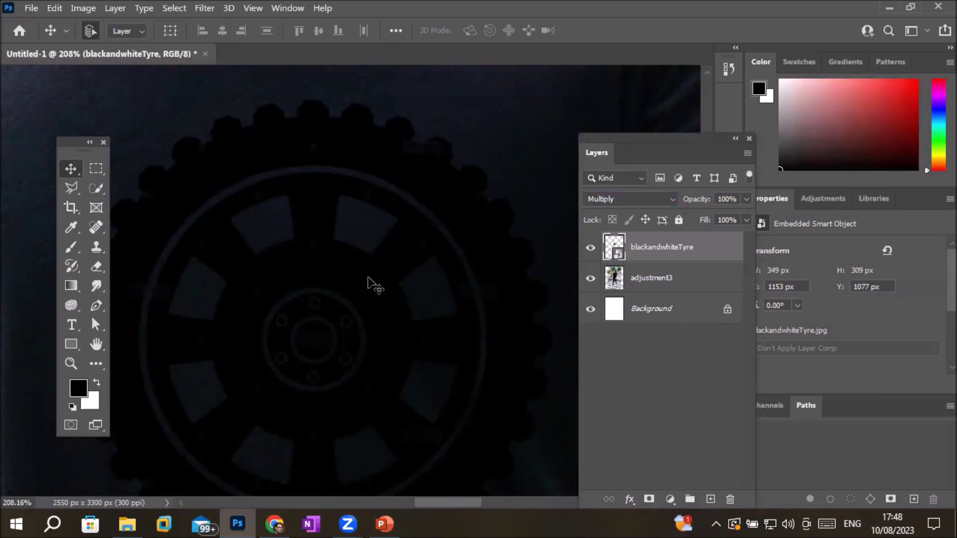
{"action": "left_click", "coordinate": [368, 277]}
- Test the tyre layer at 55% opacity, then restore it to 100%
{"action": "left_click", "coordinate": [746, 199]}
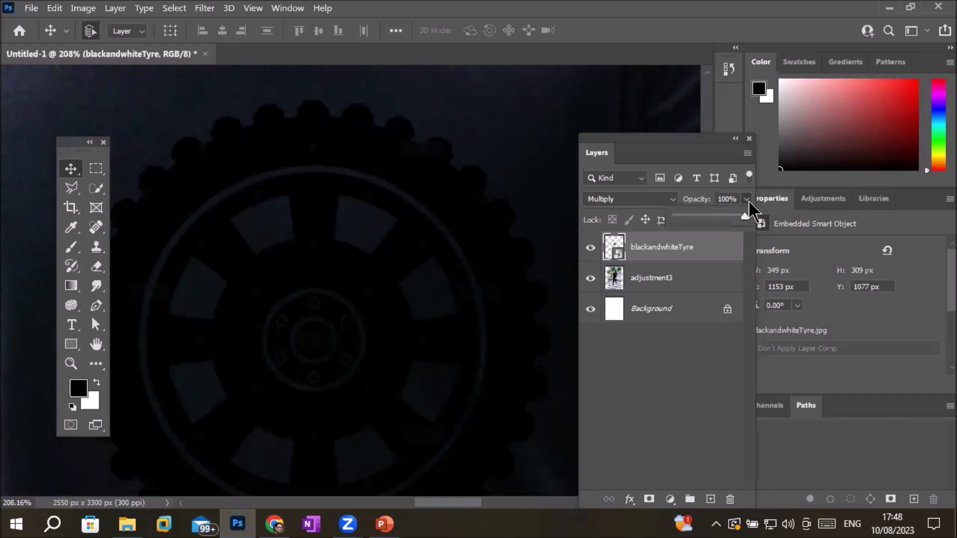
{"action": "left_click", "coordinate": [714, 214]}
{"action": "left_click_drag", "start_coordinate": [695, 215], "coordinate": [770, 216]}
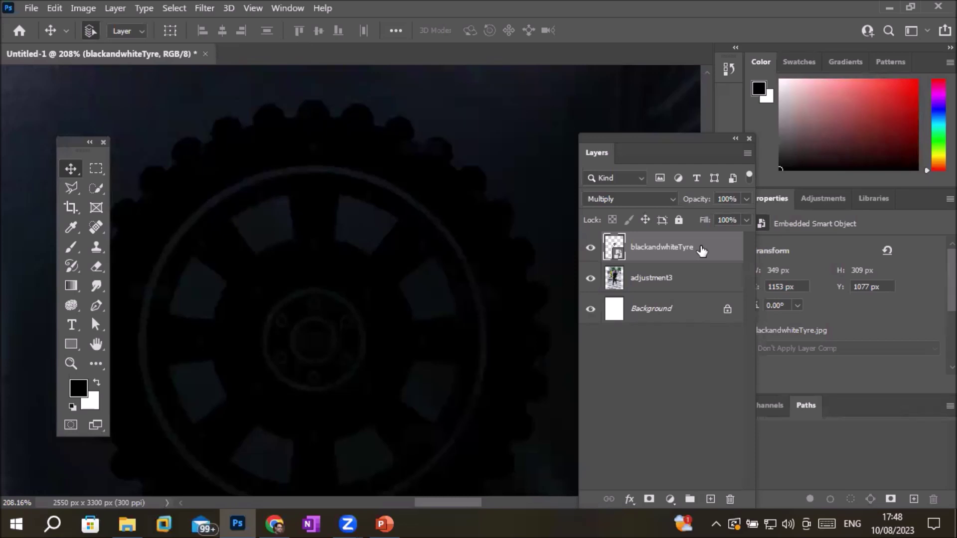
- Drag shirt.jpg from the BlackAndWhite folder into Photoshop
{"action": "left_click", "coordinate": [131, 525]}
{"action": "left_click", "coordinate": [698, 194]}
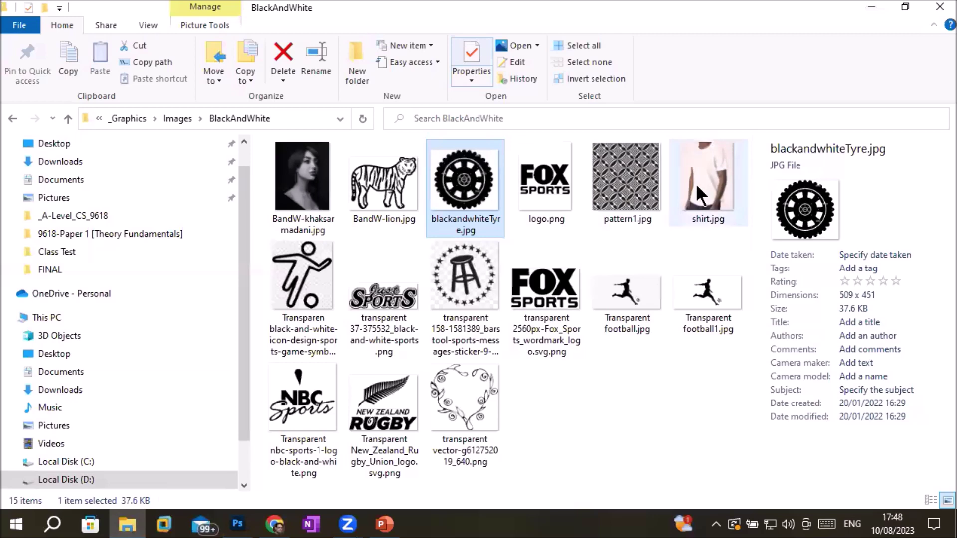
{"action": "mouse_move", "coordinate": [701, 194]}
{"action": "left_mouse_down"}
{"action": "mouse_move", "coordinate": [292, 437]}
{"action": "mouse_move", "coordinate": [368, 58]}
{"action": "left_mouse_up"}
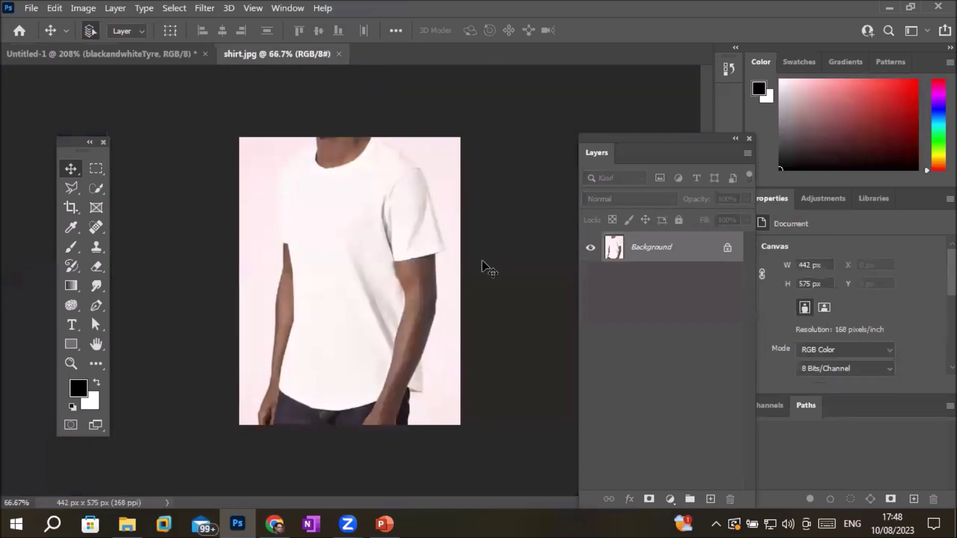
- Drag BandW-lion.jpg from the folder into the Photoshop shirt document as a new layer
{"action": "left_click", "coordinate": [170, 519]}
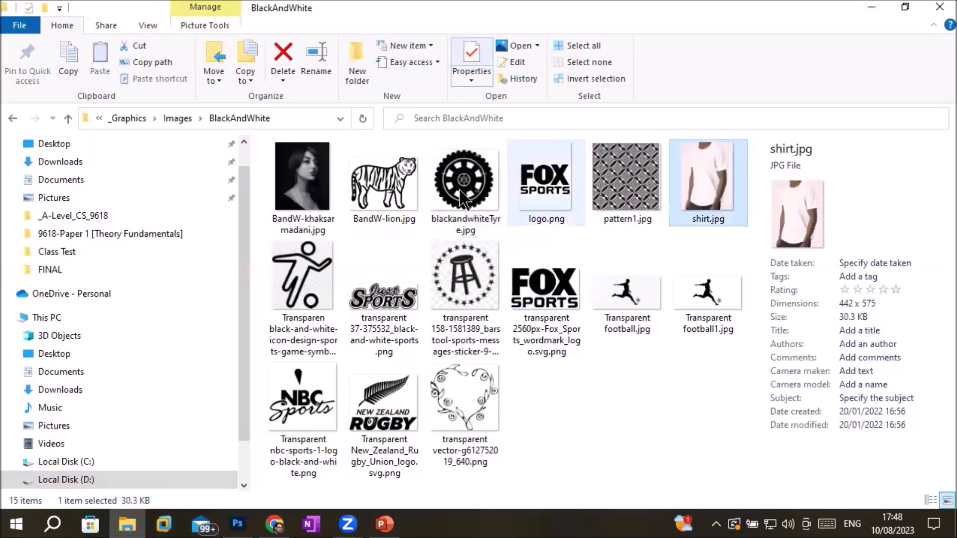
{"action": "left_click", "coordinate": [386, 177]}
{"action": "left_click_drag", "start_coordinate": [385, 174], "coordinate": [222, 512]}
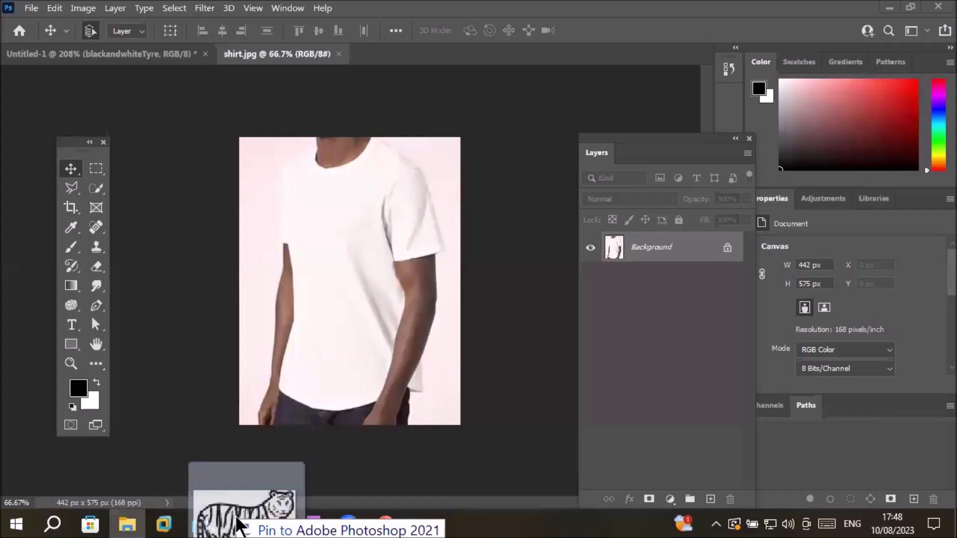
{"action": "mouse_move", "coordinate": [221, 512]}
{"action": "left_mouse_down"}
{"action": "mouse_move", "coordinate": [255, 525]}
{"action": "mouse_move", "coordinate": [354, 266]}
{"action": "left_mouse_up"}
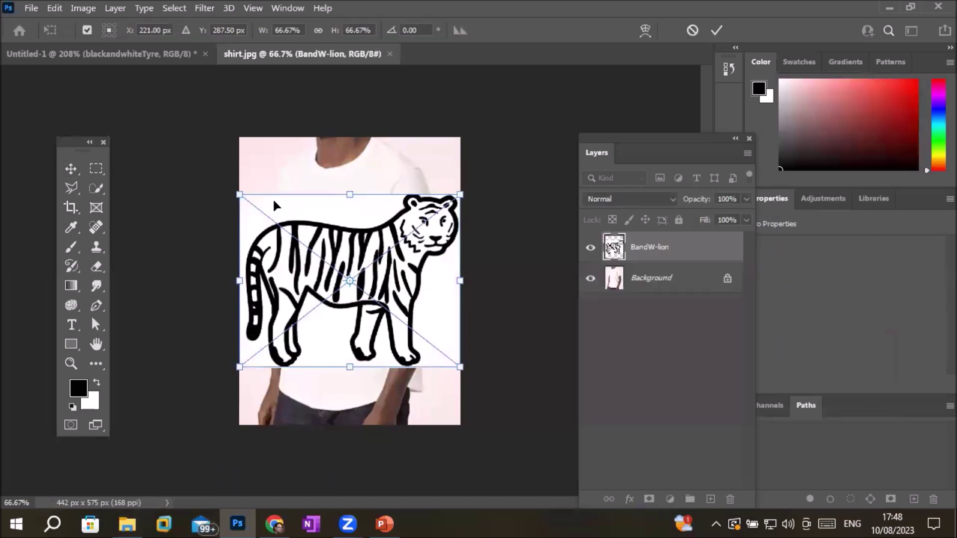
- Scale the lion drawing to about 22% on the white shirt's chest and commit it
{"action": "mouse_move", "coordinate": [239, 193]}
{"action": "left_mouse_down"}
{"action": "mouse_move", "coordinate": [314, 254]}
{"action": "mouse_move", "coordinate": [327, 224]}
{"action": "left_mouse_up"}
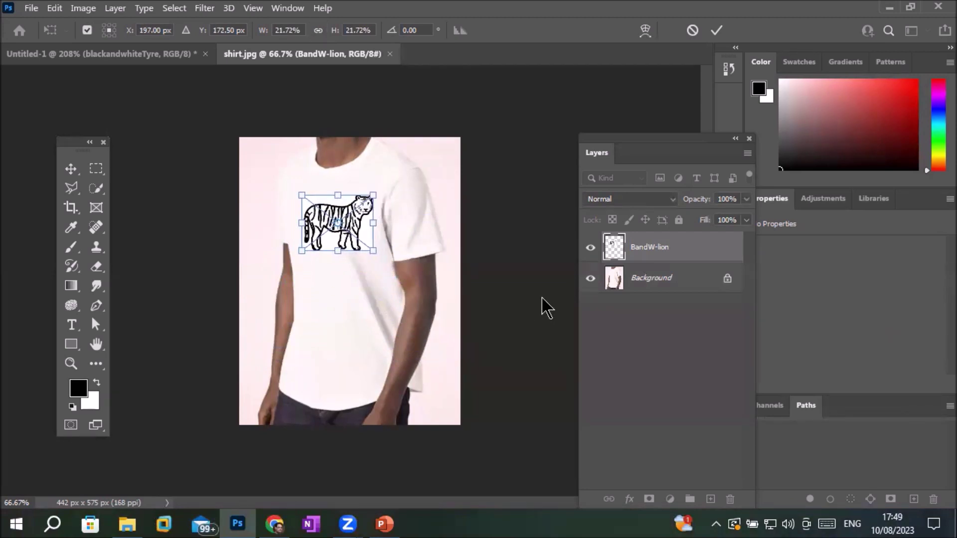
{"action": "scroll", "coordinate": [492, 149], "scroll_direction": "up", "scroll_amount": 2}
{"action": "scroll", "coordinate": [492, 150], "scroll_direction": "up", "scroll_amount": 2}
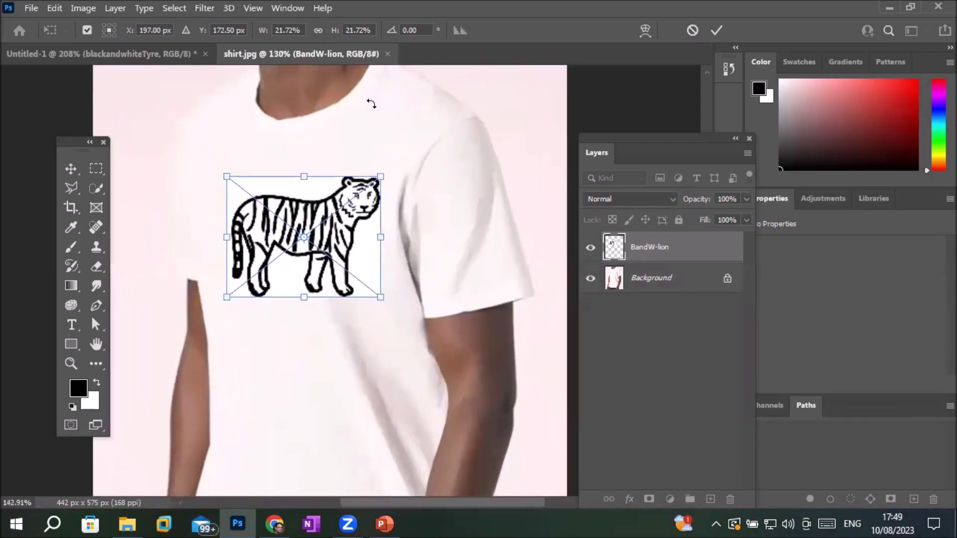
{"action": "left_click", "coordinate": [716, 31]}
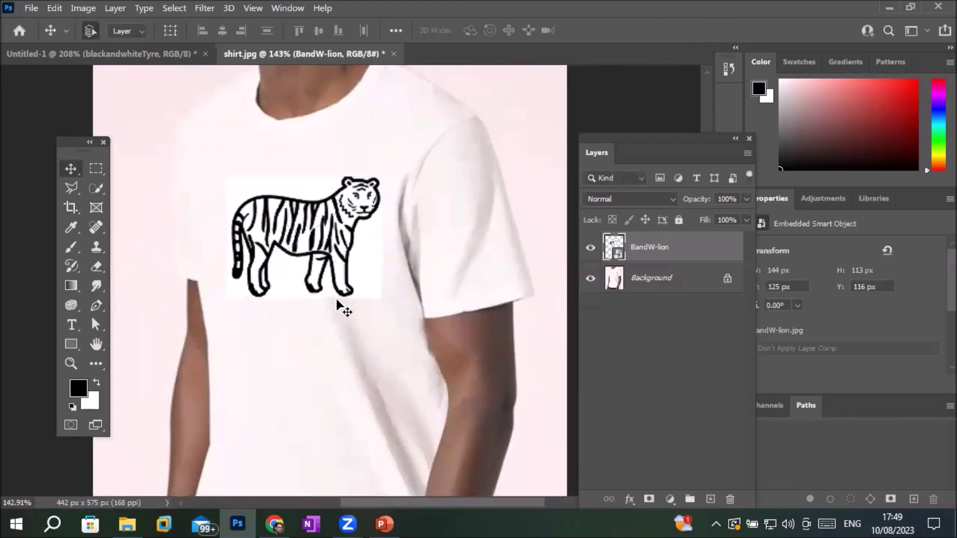
{"action": "scroll", "coordinate": [256, 192], "scroll_direction": "up", "scroll_amount": 2}
{"action": "scroll", "coordinate": [259, 192], "scroll_direction": "up", "scroll_amount": 2}
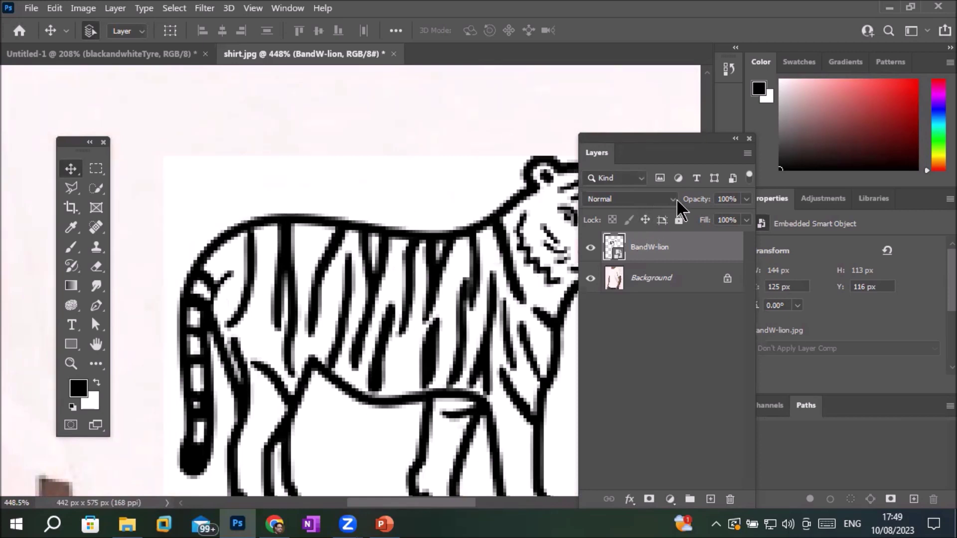
- Set the lion layer's blend mode to Darken
{"action": "left_click", "coordinate": [677, 199]}
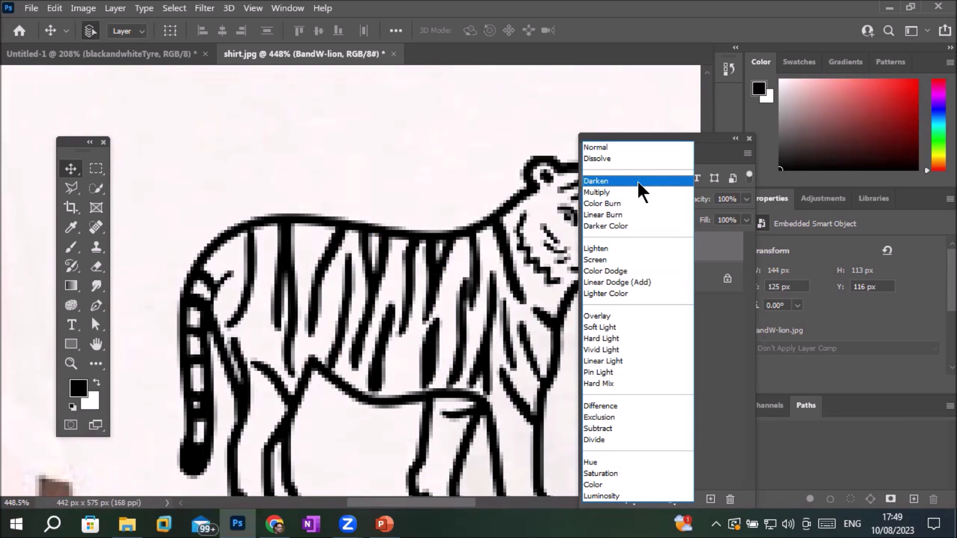
{"action": "left_click", "coordinate": [637, 181]}
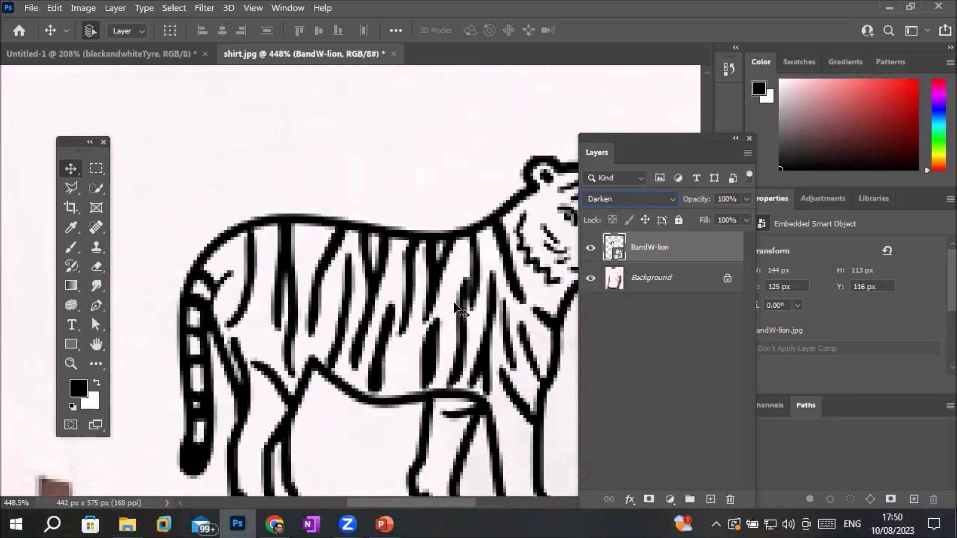
{"action": "left_click", "coordinate": [137, 52]}
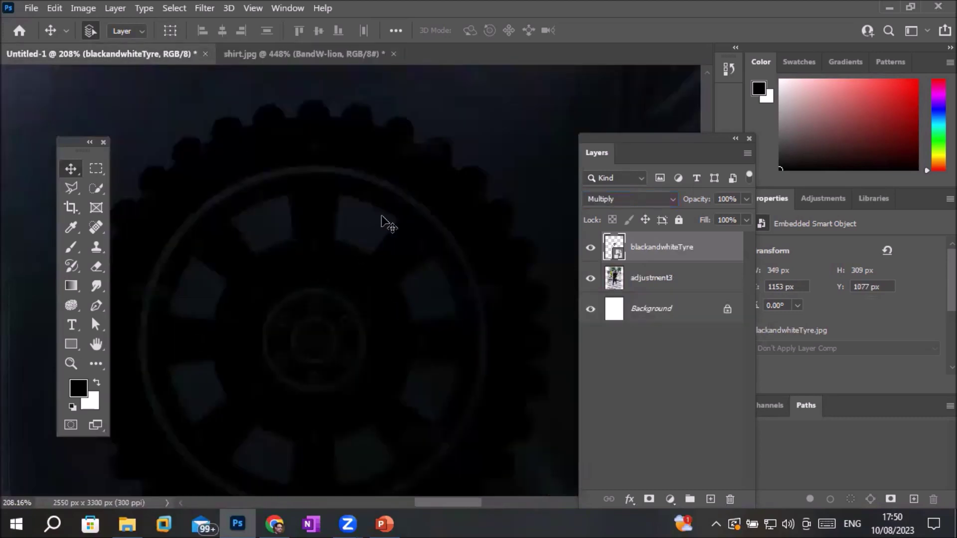
- Zoom out and change the blackandwhiteTyre layer's blending from Multiply to Divide
{"action": "scroll", "coordinate": [382, 221], "scroll_direction": "down", "scroll_amount": 3}
{"action": "scroll", "coordinate": [385, 222], "scroll_direction": "down", "scroll_amount": 2}
{"action": "scroll", "coordinate": [384, 222], "scroll_direction": "down", "scroll_amount": 2}
{"action": "scroll", "coordinate": [384, 222], "scroll_direction": "down", "scroll_amount": 1}
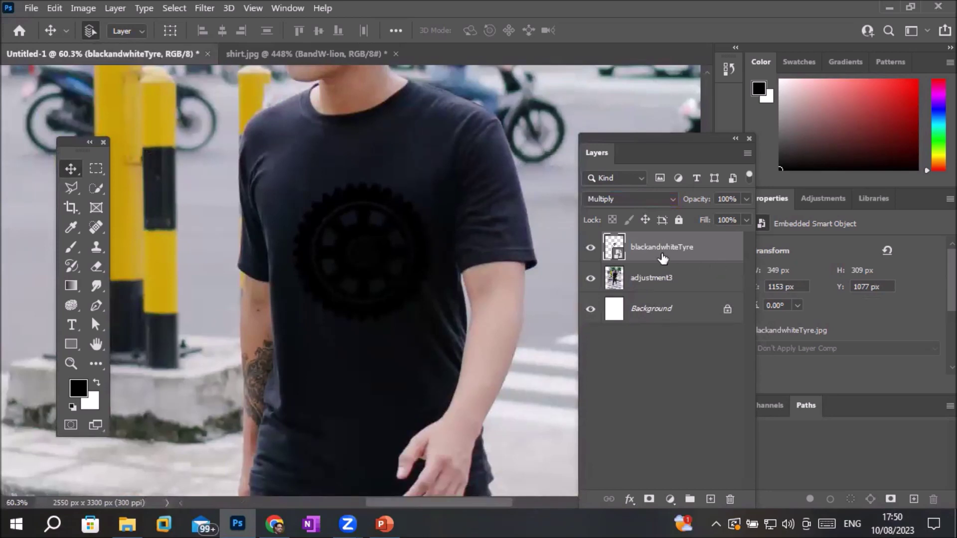
{"action": "left_click", "coordinate": [672, 199]}
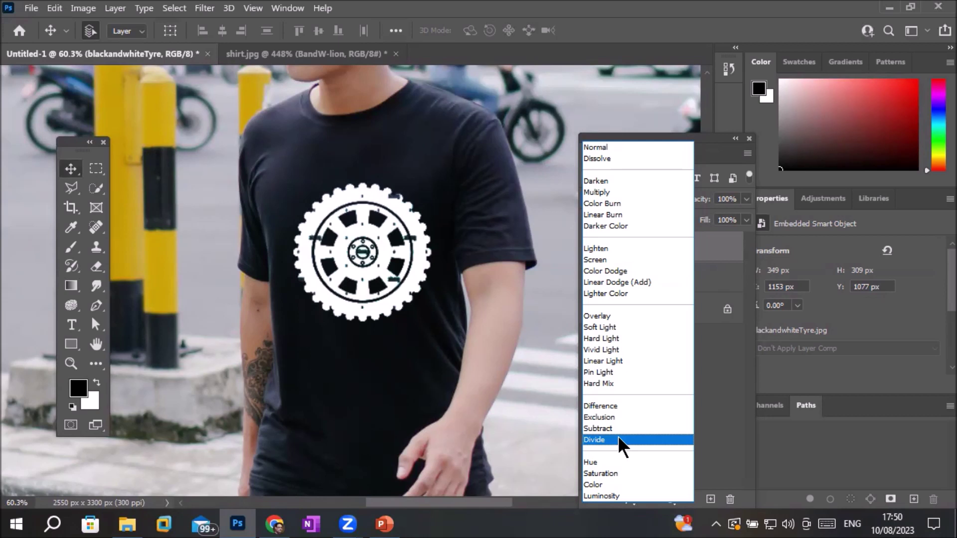
{"action": "left_click", "coordinate": [618, 439]}
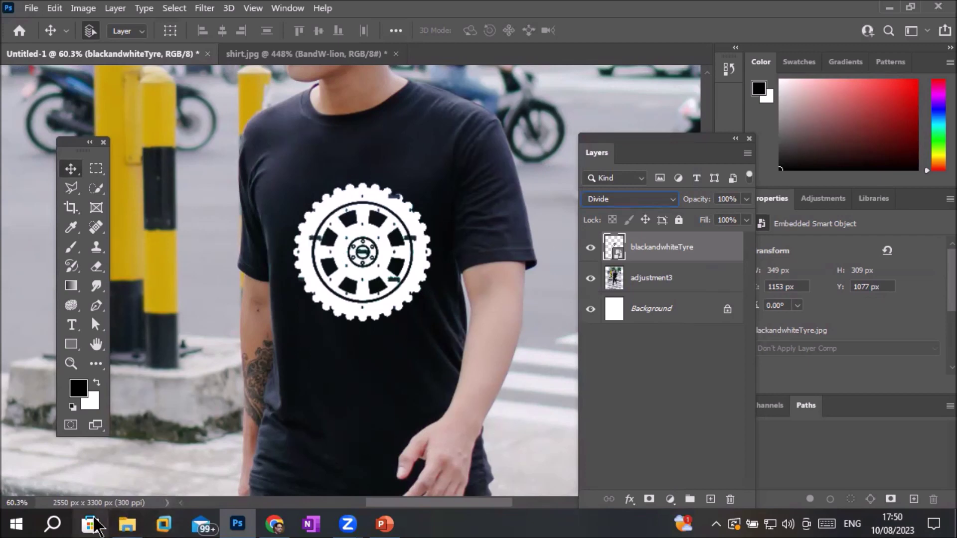
{"action": "left_click", "coordinate": [127, 523]}
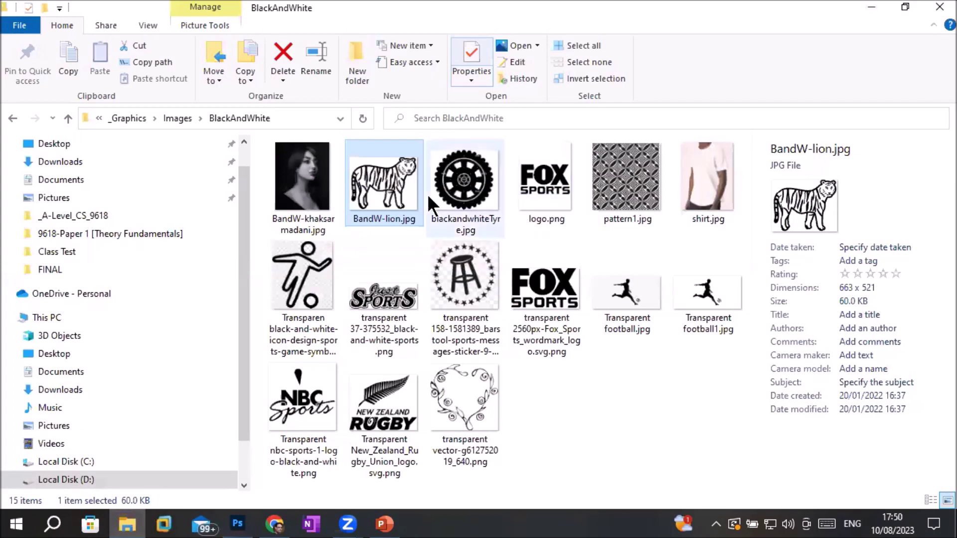
{"action": "mouse_move", "coordinate": [384, 184]}
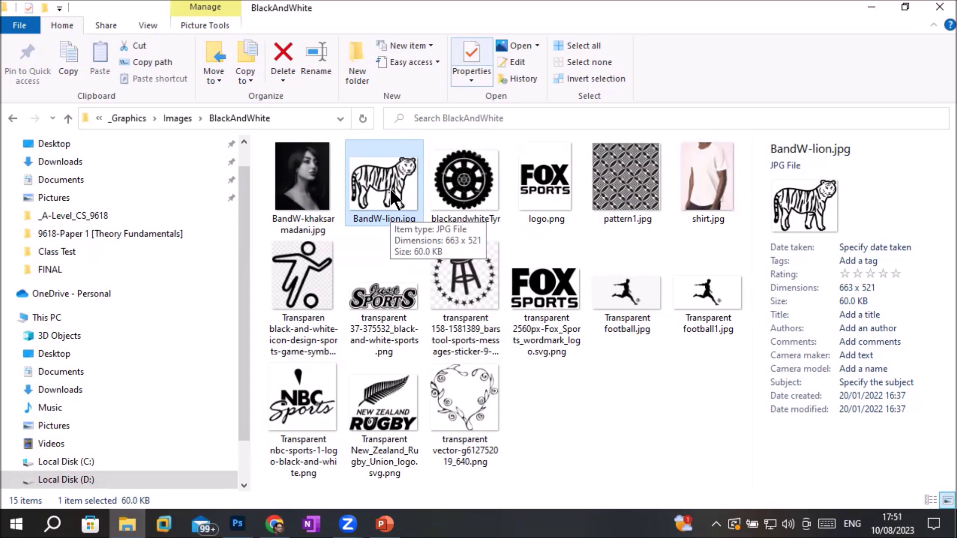
- Drag BandW-lion.jpg from the BlackAndWhite folder onto the Untitled-1 canvas
{"action": "mouse_move", "coordinate": [382, 182]}
{"action": "left_mouse_down"}
{"action": "mouse_move", "coordinate": [370, 337]}
{"action": "mouse_move", "coordinate": [242, 524]}
{"action": "mouse_move", "coordinate": [375, 386]}
{"action": "left_mouse_up"}
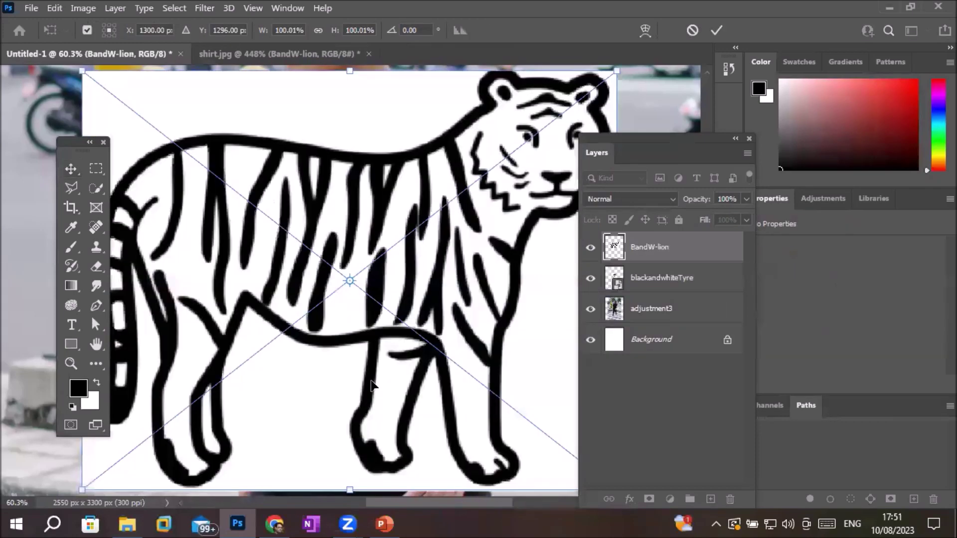
- Scale the placed lion drawing to about 27% and commit the transform
{"action": "scroll", "coordinate": [381, 361], "scroll_direction": "down", "scroll_amount": 5, "text": "alt"}
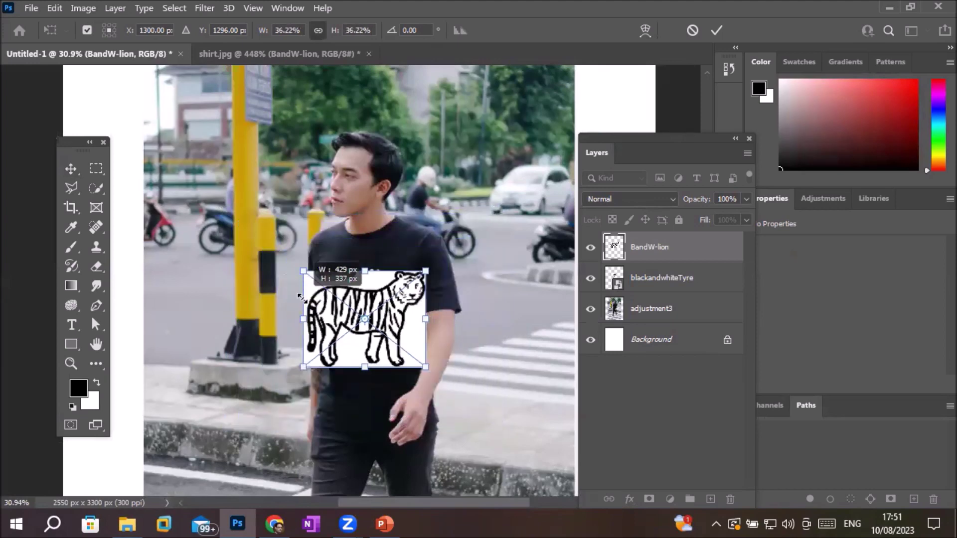
{"action": "left_click_drag", "start_coordinate": [222, 206], "coordinate": [327, 291]}
{"action": "left_click_drag", "start_coordinate": [364, 320], "coordinate": [370, 368]}
{"action": "key", "text": "ctrl+z"}
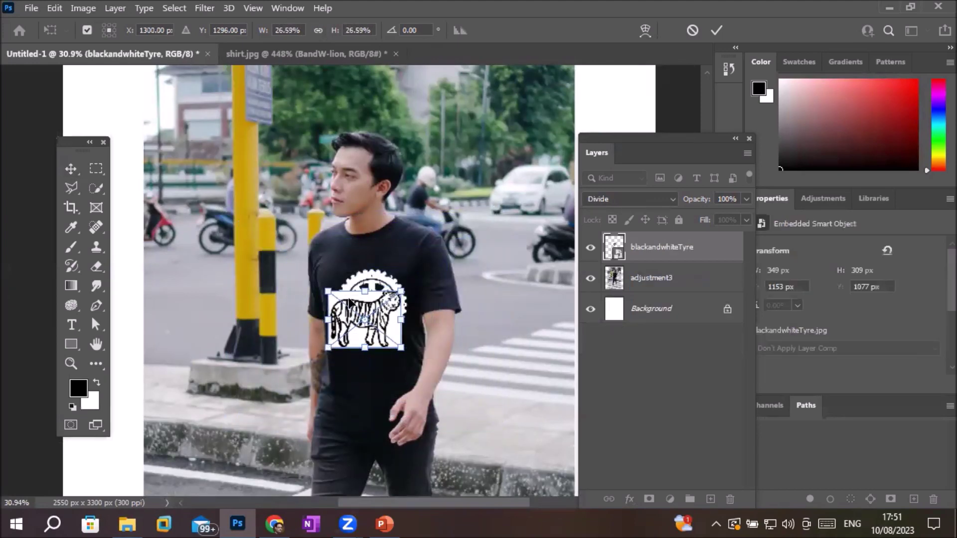
{"action": "left_click_drag", "start_coordinate": [370, 319], "coordinate": [368, 357]}
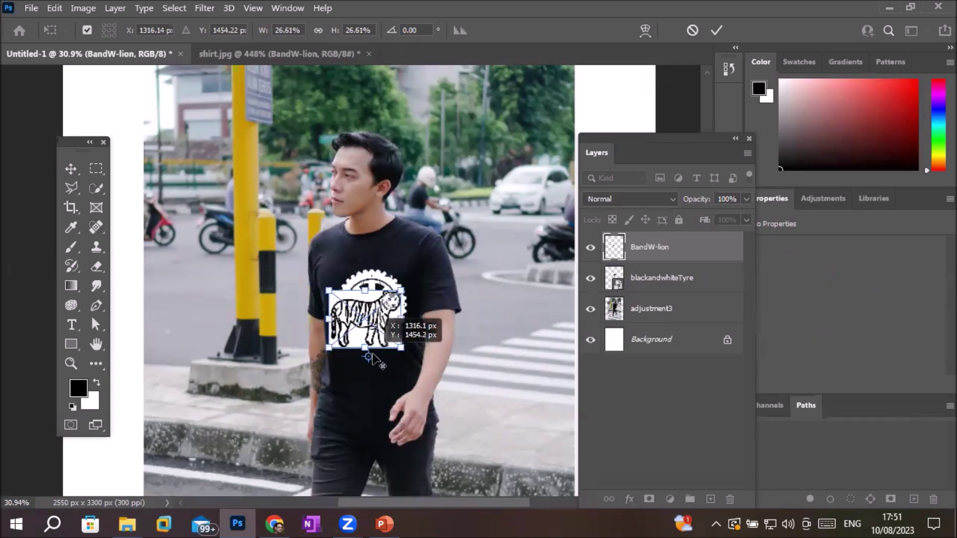
{"action": "left_click", "coordinate": [72, 171]}
- Move the lion drawing onto the shirt just below the tyre graphic
{"action": "left_click_drag", "start_coordinate": [366, 313], "coordinate": [373, 359]}
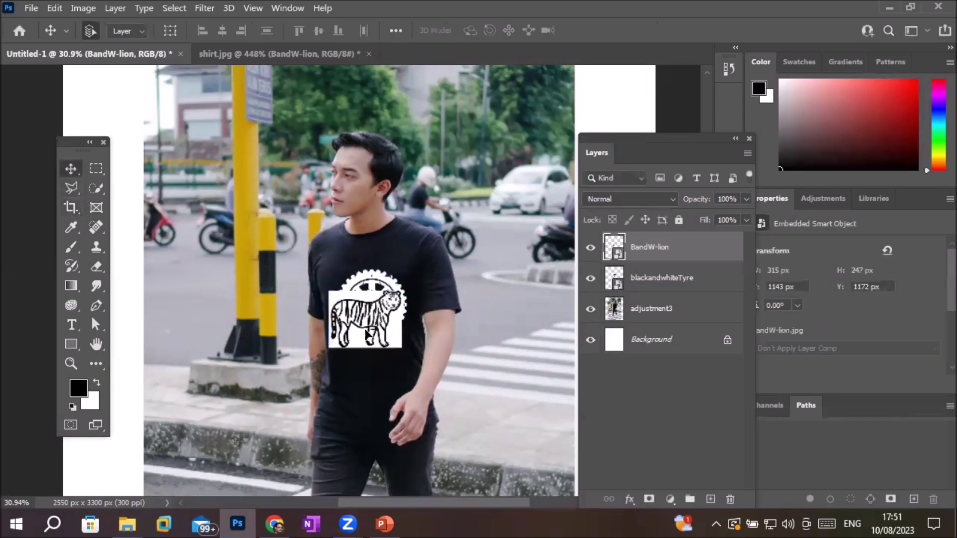
{"action": "scroll", "coordinate": [373, 357], "scroll_direction": "up", "scroll_amount": 1}
{"action": "scroll", "coordinate": [421, 359], "scroll_direction": "up", "scroll_amount": 2}
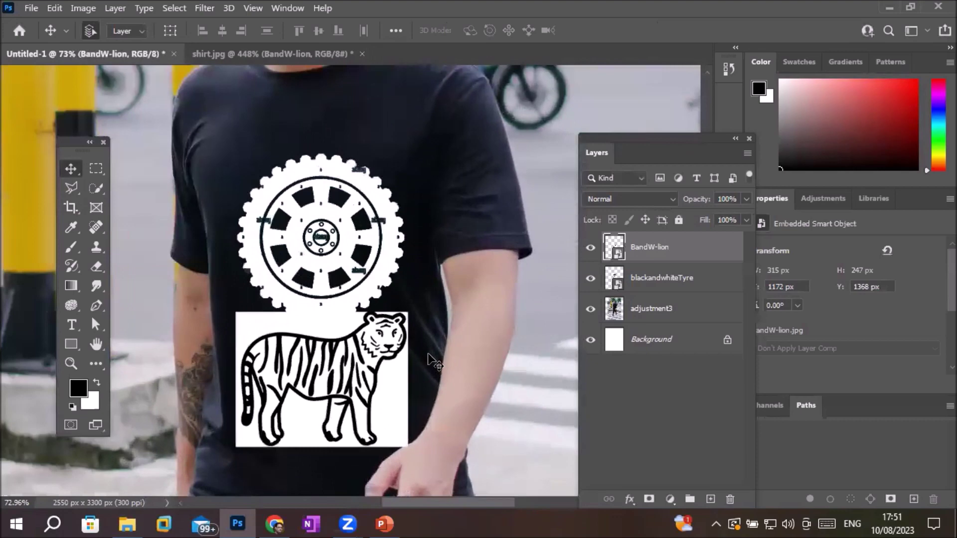
{"action": "scroll", "coordinate": [422, 359], "scroll_direction": "up", "scroll_amount": 1}
{"action": "scroll", "coordinate": [291, 383], "scroll_direction": "up", "scroll_amount": 1}
{"action": "left_click_drag", "start_coordinate": [291, 384], "coordinate": [306, 399]}
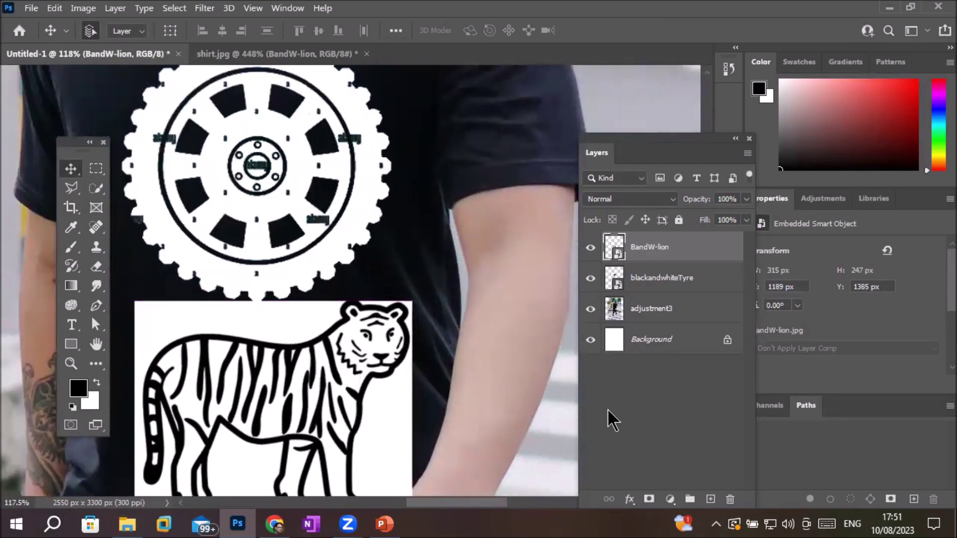
- Set the BandW-lion layer's blend mode to Divide for white line art
{"action": "left_click", "coordinate": [674, 199]}
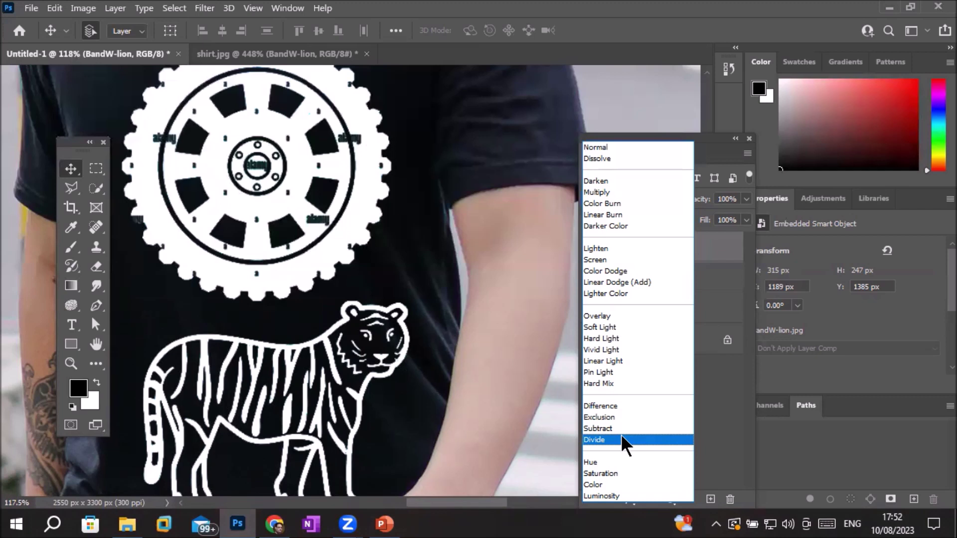
{"action": "left_click", "coordinate": [621, 439]}
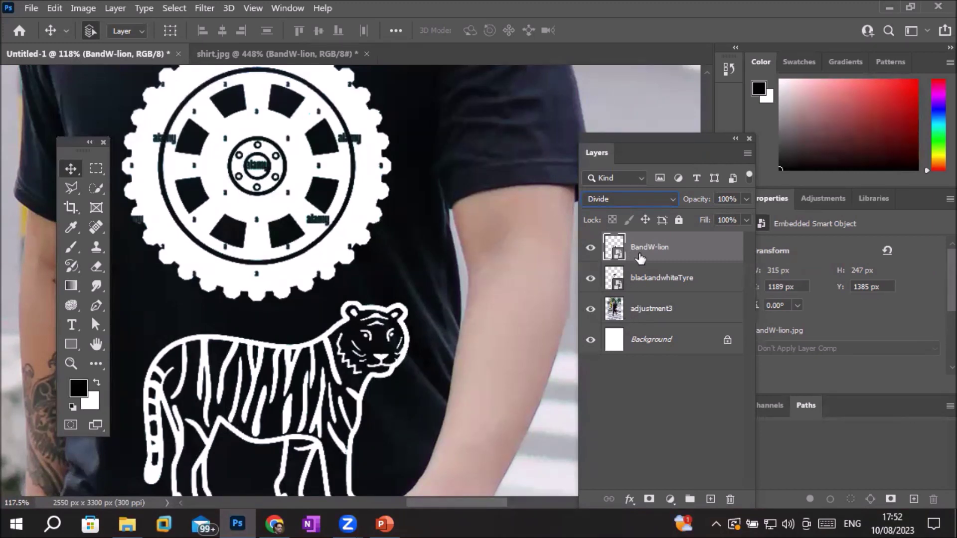
{"action": "left_click", "coordinate": [656, 284], "text": "shift"}
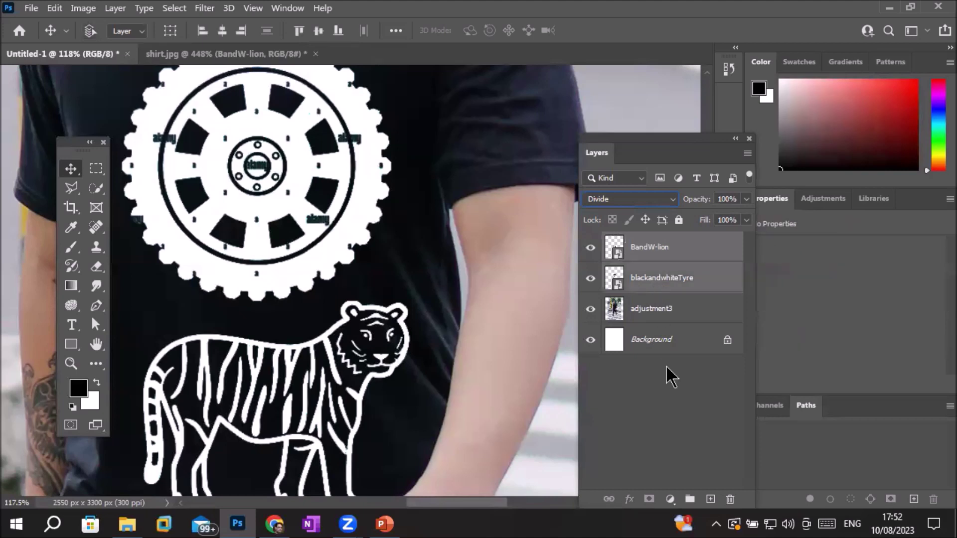
{"action": "left_click", "coordinate": [730, 500]}
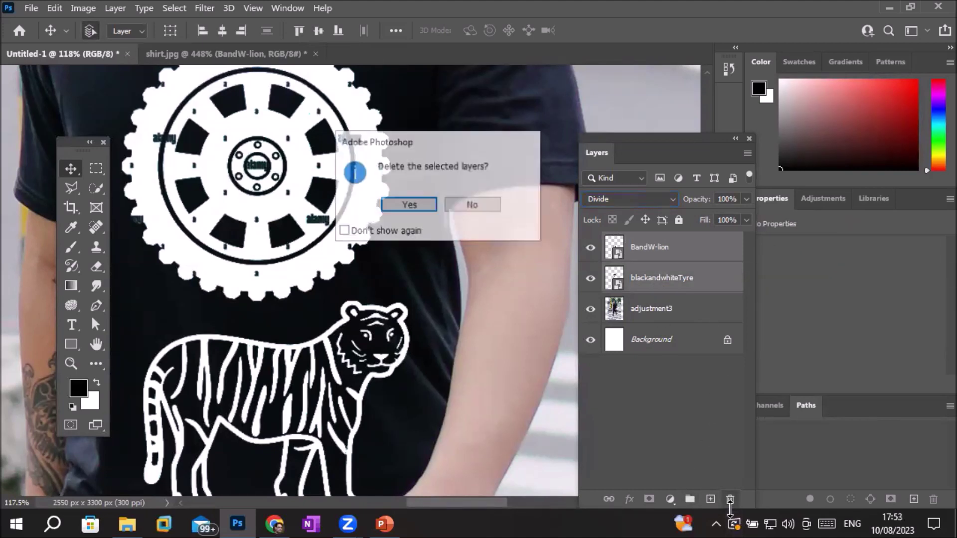
{"action": "left_click", "coordinate": [418, 205]}
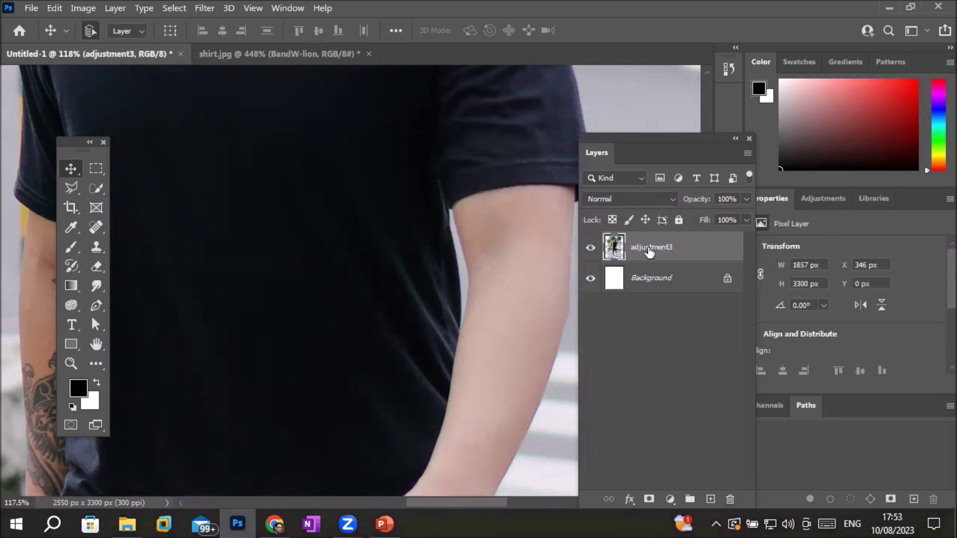
{"action": "scroll", "coordinate": [293, 228], "scroll_direction": "down", "scroll_amount": 1}
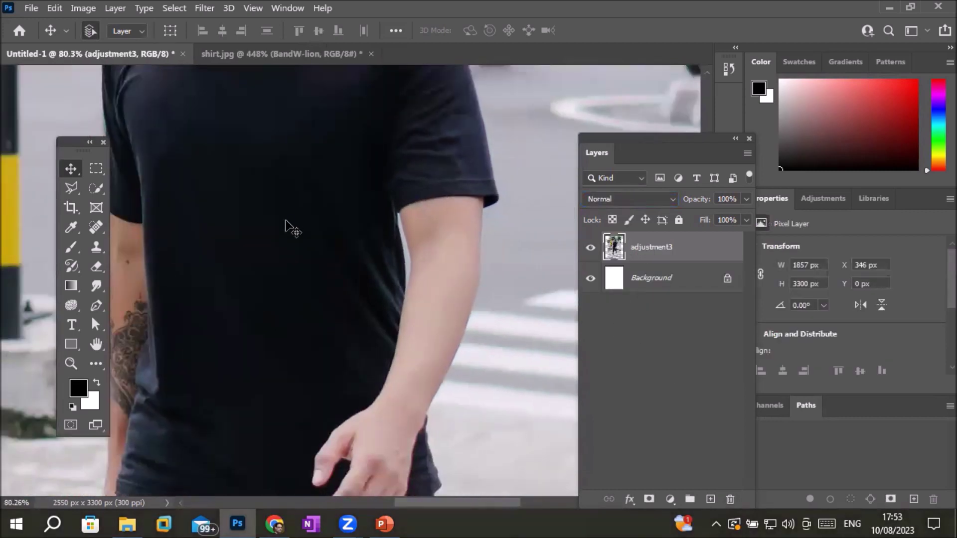
{"action": "scroll", "coordinate": [293, 229], "scroll_direction": "down", "scroll_amount": 1}
{"action": "scroll", "coordinate": [394, 140], "scroll_direction": "down", "scroll_amount": 1}
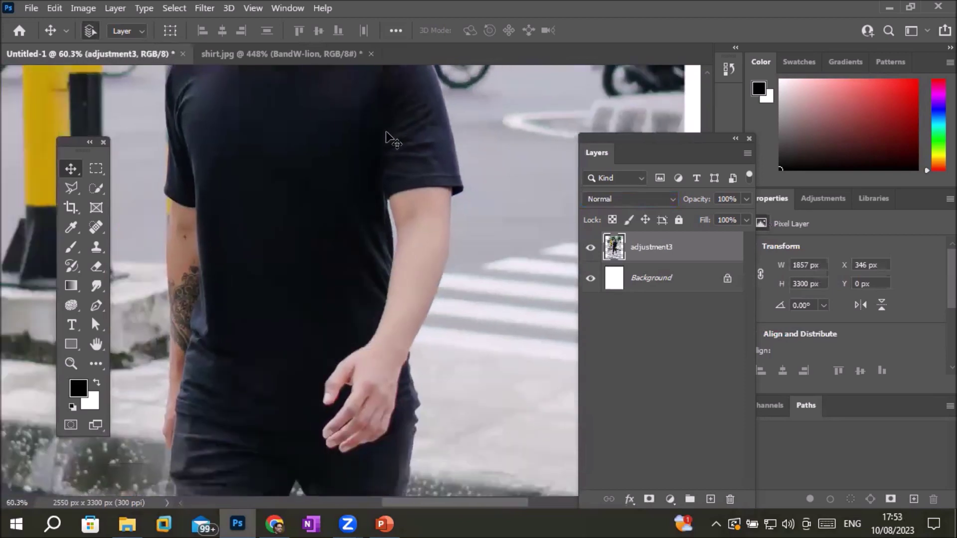
{"action": "scroll", "coordinate": [379, 127], "scroll_direction": "down", "scroll_amount": 1}
{"action": "scroll", "coordinate": [376, 124], "scroll_direction": "down", "scroll_amount": 1}
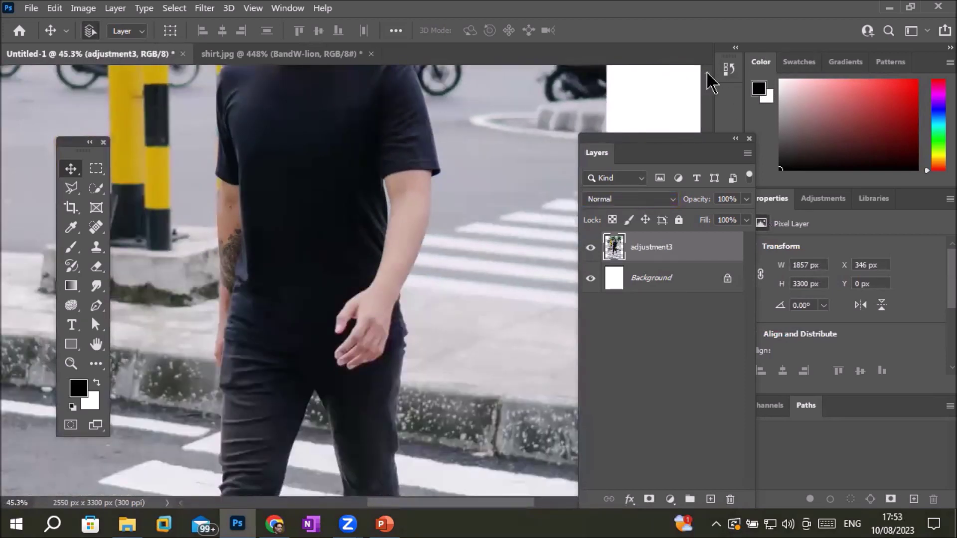
{"action": "scroll", "coordinate": [707, 71], "scroll_direction": "up", "scroll_amount": 1}
{"action": "scroll", "coordinate": [707, 71], "scroll_direction": "up", "scroll_amount": 1}
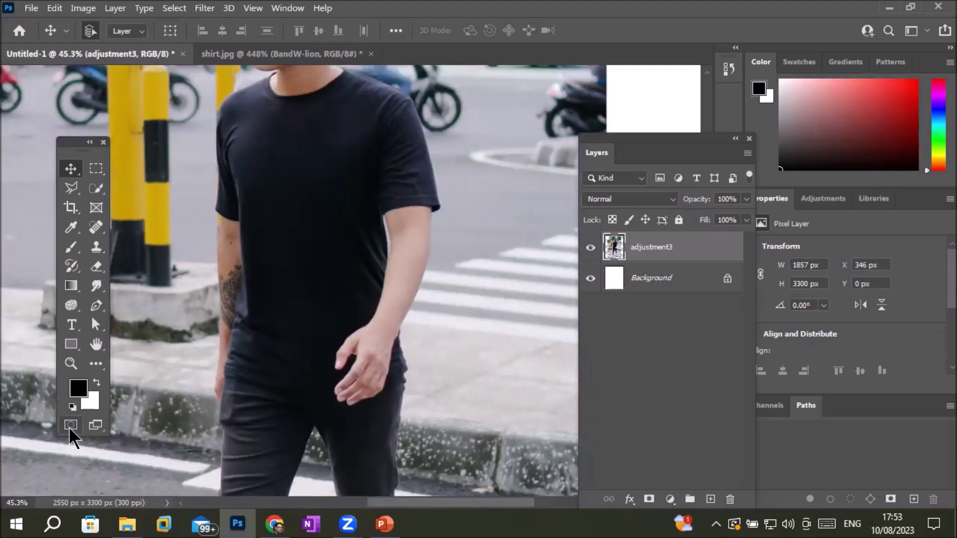
- Choose the Quick Selection tool and set Quick Mask Options to indicate Selected Areas
{"action": "left_click", "coordinate": [95, 171]}
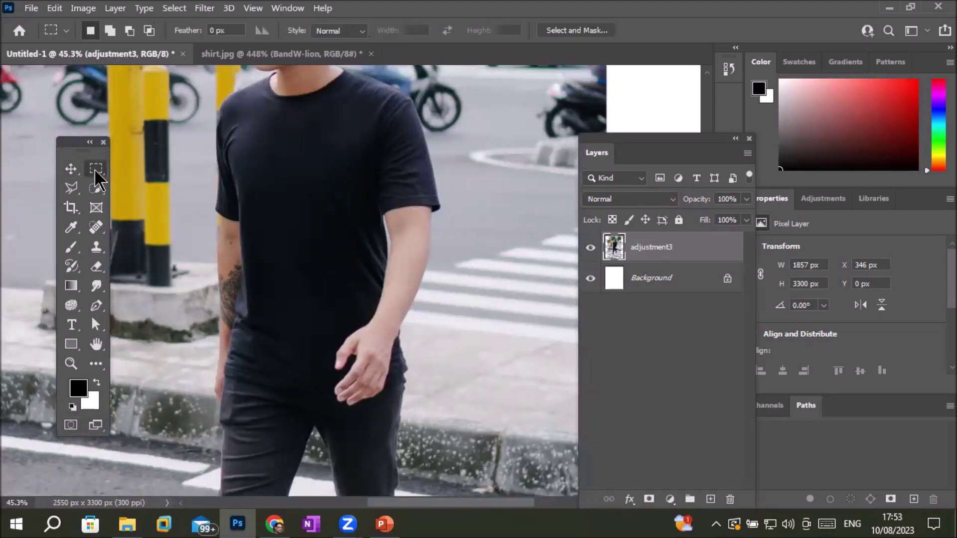
{"action": "left_click", "coordinate": [72, 185]}
{"action": "left_click", "coordinate": [95, 189]}
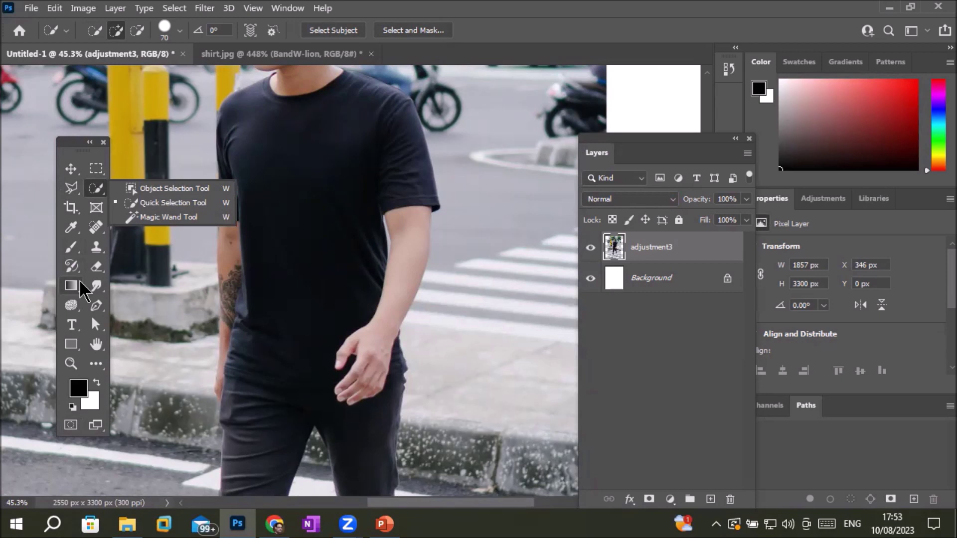
{"action": "double_click", "coordinate": [70, 425]}
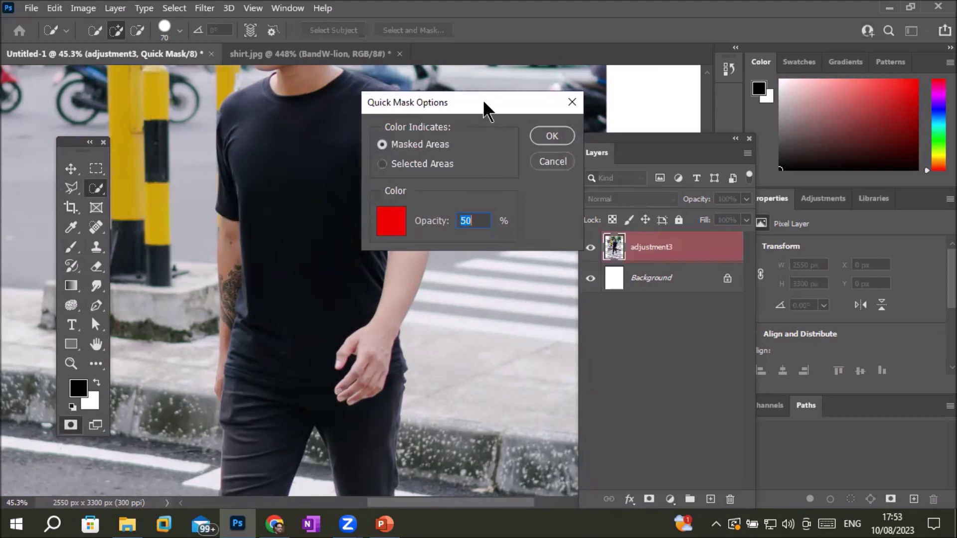
{"action": "left_click_drag", "start_coordinate": [483, 100], "coordinate": [373, 120]}
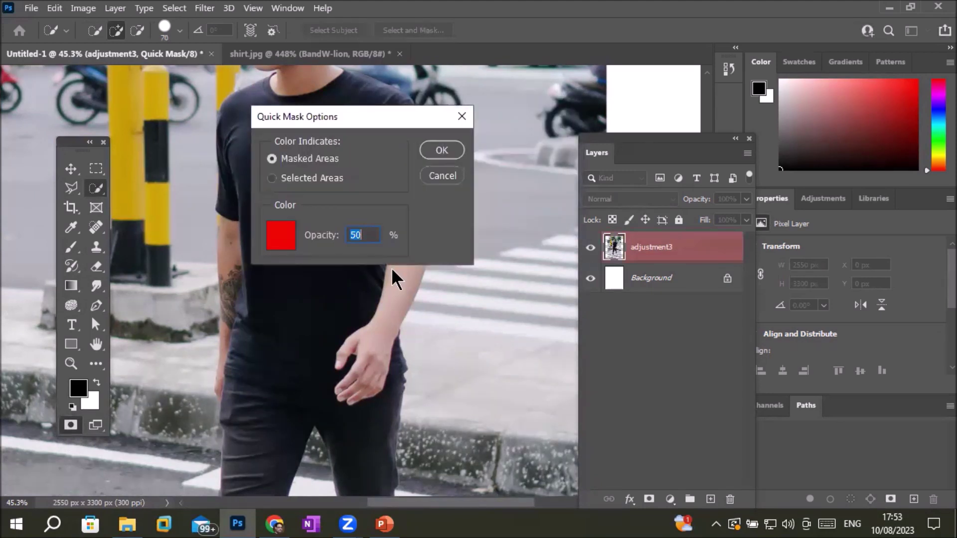
{"action": "left_click", "coordinate": [333, 183]}
{"action": "left_click", "coordinate": [325, 159]}
{"action": "left_click", "coordinate": [325, 176]}
{"action": "left_click", "coordinate": [331, 161]}
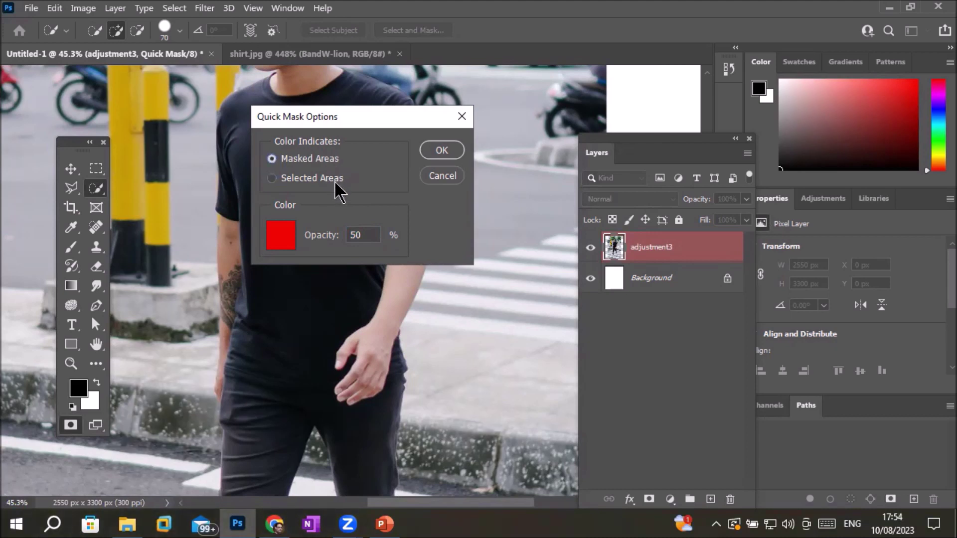
{"action": "left_click", "coordinate": [328, 175]}
- Set the Quick Mask overlay to 69% opacity and a strong red colour
{"action": "left_click_drag", "start_coordinate": [374, 234], "coordinate": [344, 234]}
{"action": "left_click_drag", "start_coordinate": [336, 229], "coordinate": [382, 238]}
{"action": "key", "text": "Up"}
{"action": "key", "text": "Up"}
{"action": "key", "text": "Up"}
{"action": "key", "text": "Up"}
{"action": "key", "text": "Up"}
{"action": "key", "text": "Up"}
{"action": "key", "text": "Up"}
{"action": "key", "text": "Up"}
{"action": "key", "text": "Up"}
{"action": "key", "text": "Up"}
{"action": "key", "text": "Up"}
{"action": "key", "text": "Up"}
{"action": "left_click", "coordinate": [283, 243]}
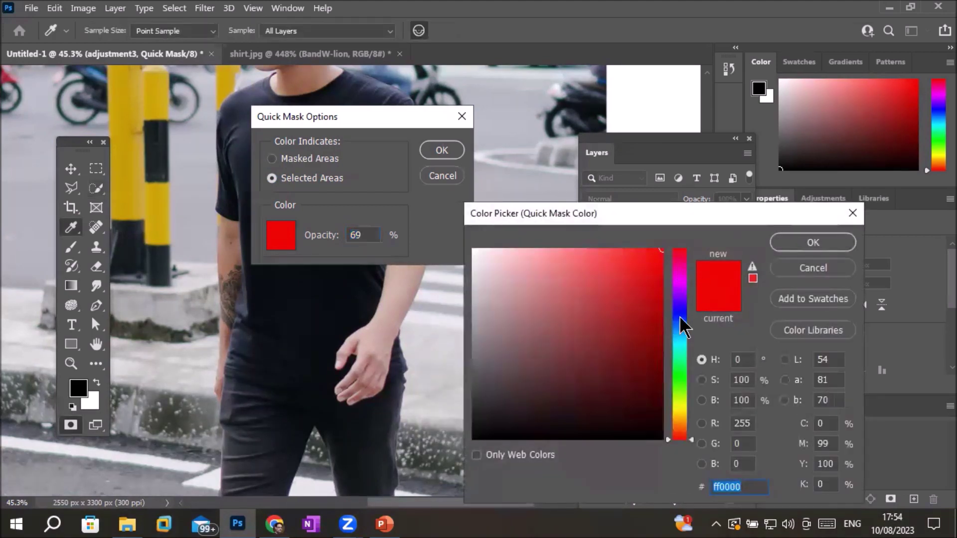
{"action": "left_click", "coordinate": [681, 319]}
{"action": "left_click", "coordinate": [813, 243]}
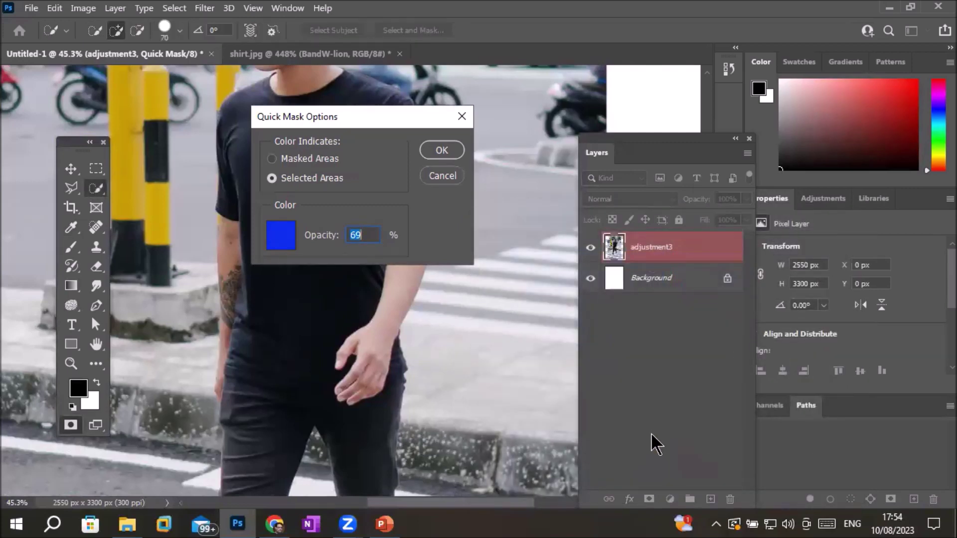
{"action": "left_click", "coordinate": [280, 238]}
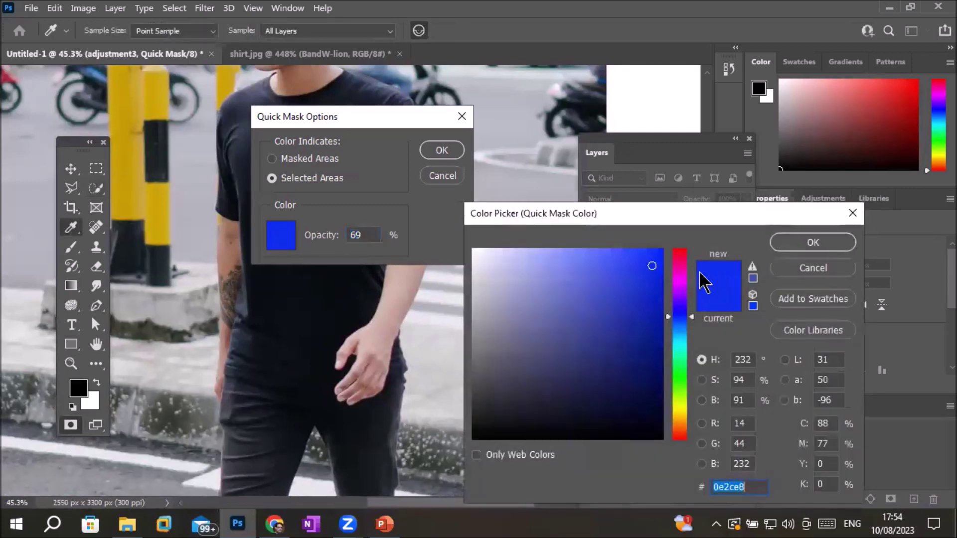
{"action": "left_click", "coordinate": [680, 255]}
{"action": "left_click_drag", "start_coordinate": [637, 260], "coordinate": [655, 260]}
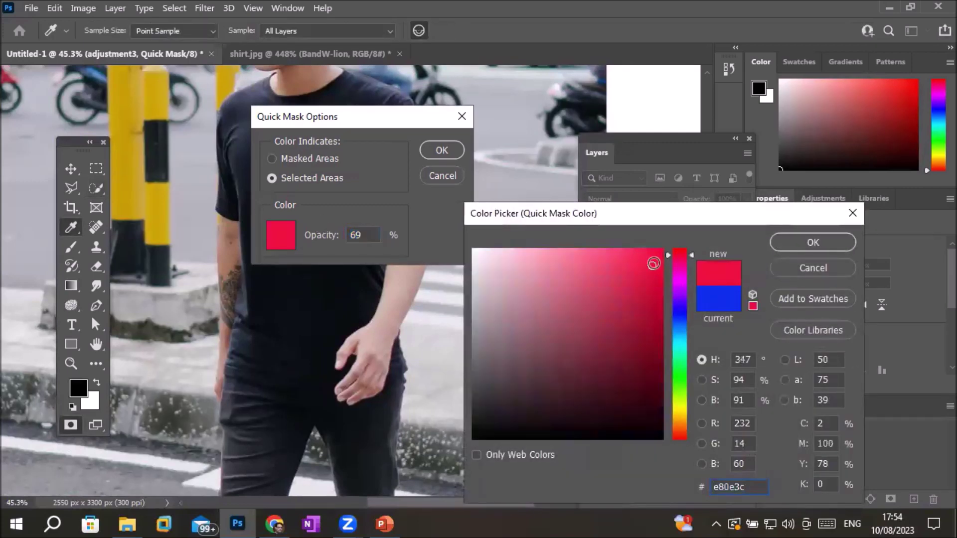
{"action": "left_click", "coordinate": [781, 237]}
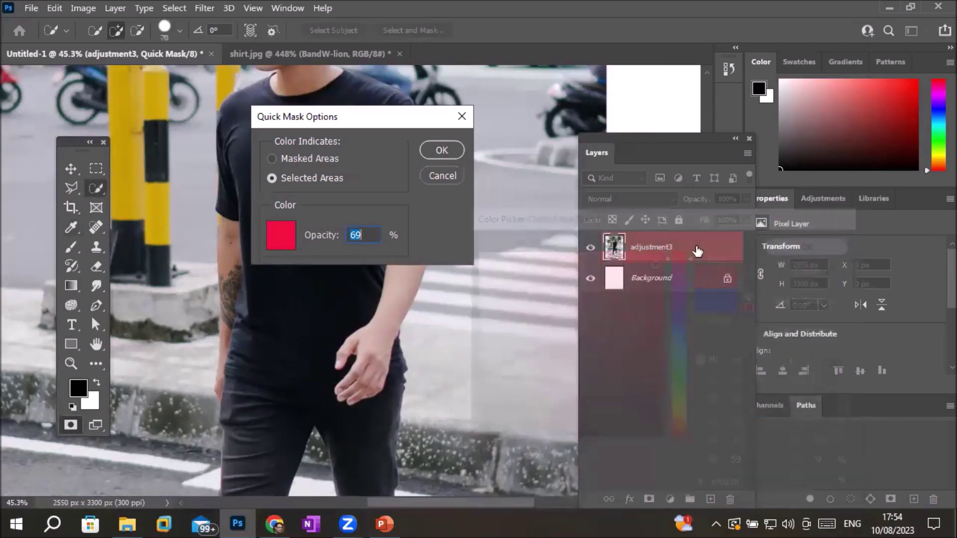
- Apply the Quick Mask settings, then draw and clear a test selection across the shoulders
{"action": "left_click", "coordinate": [375, 235]}
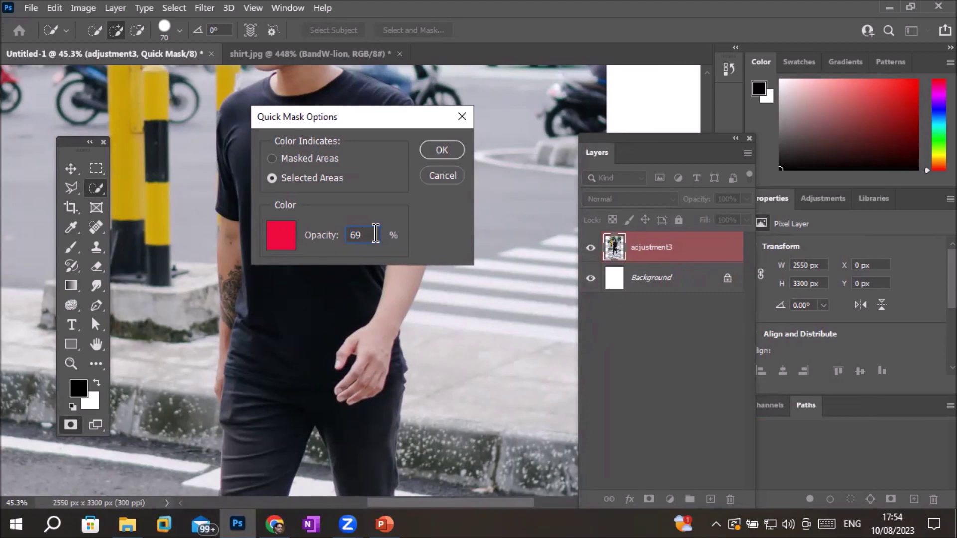
{"action": "left_click", "coordinate": [440, 150]}
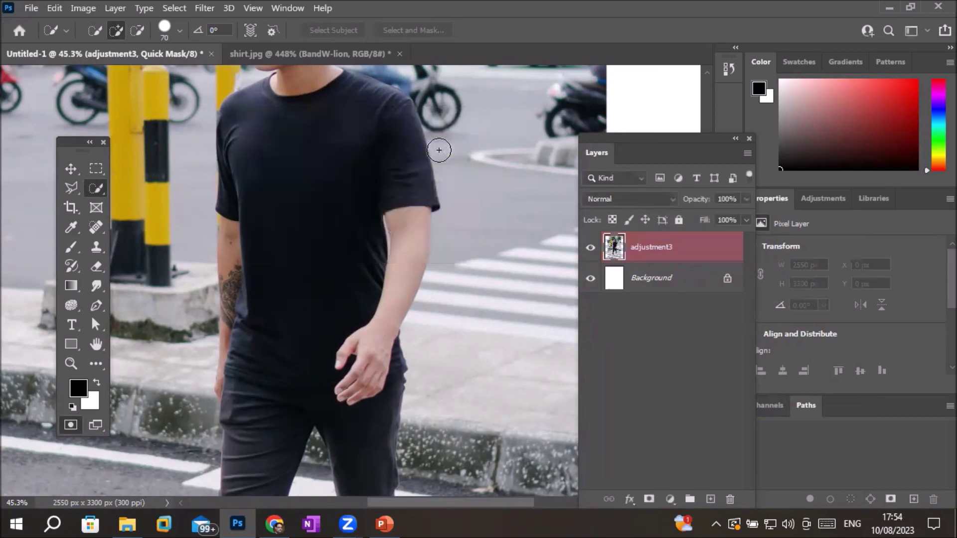
{"action": "mouse_move", "coordinate": [248, 111]}
{"action": "left_mouse_down"}
{"action": "mouse_move", "coordinate": [279, 145]}
{"action": "mouse_move", "coordinate": [372, 135]}
{"action": "mouse_move", "coordinate": [393, 143]}
{"action": "mouse_move", "coordinate": [412, 181]}
{"action": "left_mouse_up"}
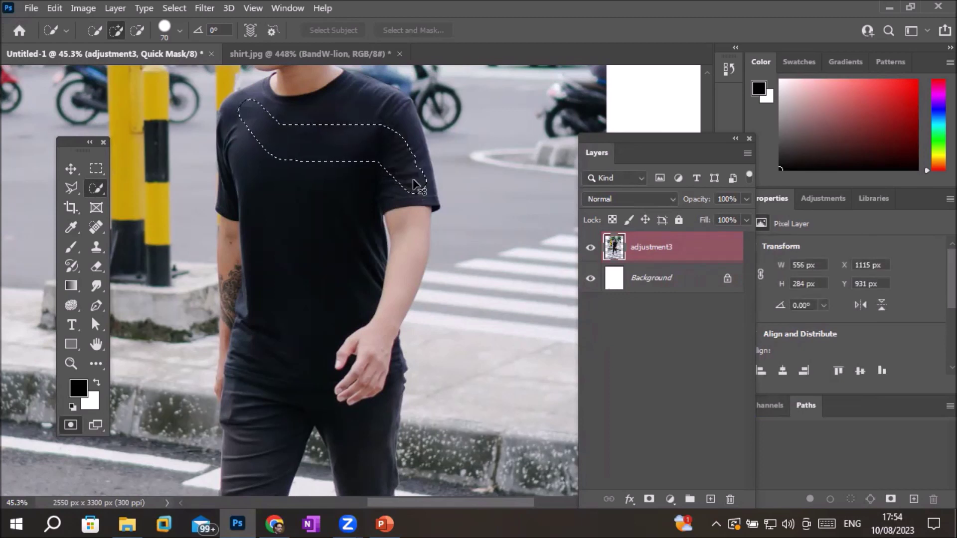
{"action": "key", "text": "ctrl+d"}
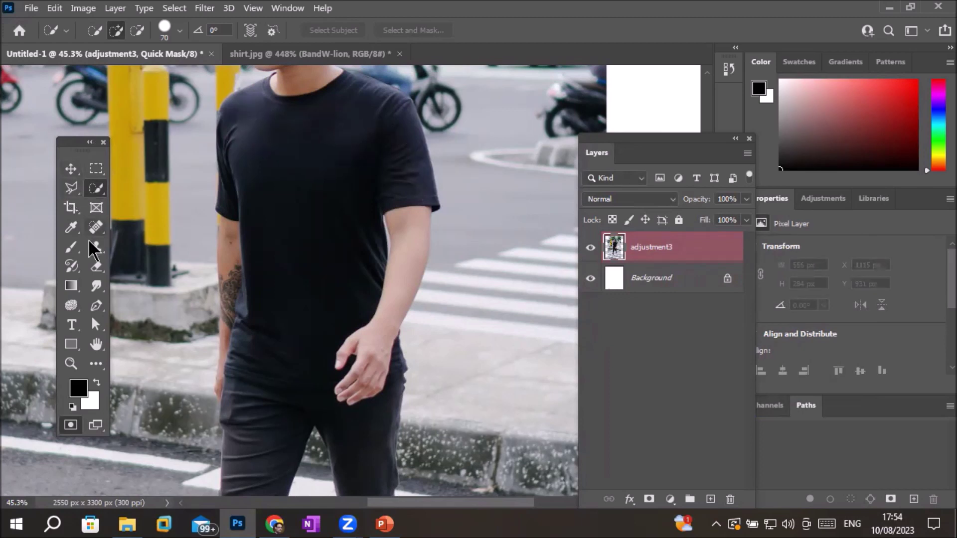
- Paint the shirt body, sleeve and shoulder at brush sizes 300, 135, 125, then exit Quick Mask
{"action": "left_click", "coordinate": [71, 248]}
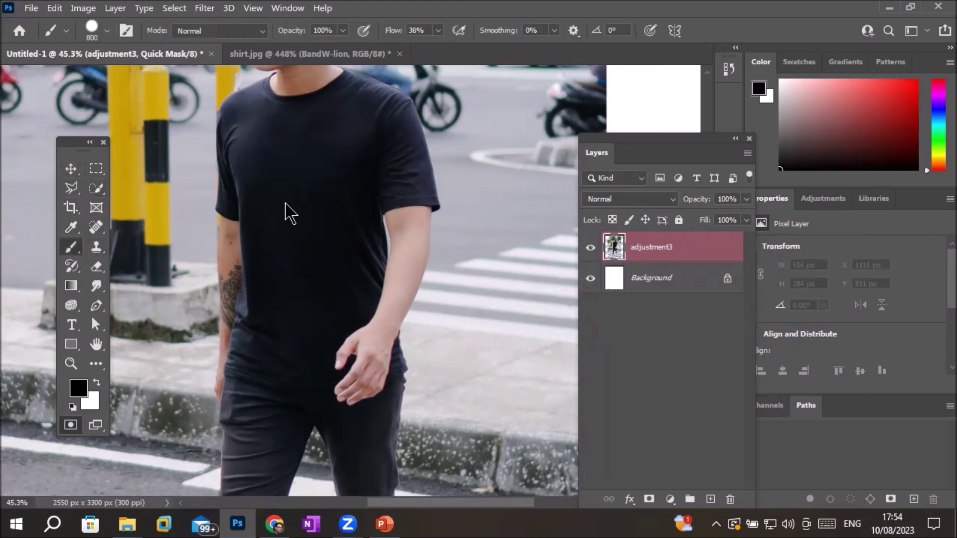
{"action": "key", "text": "bracketleft"}
{"action": "key", "text": "bracketleft"}
{"action": "key", "text": "bracketleft"}
{"action": "key", "text": "bracketleft"}
{"action": "key", "text": "bracketleft"}
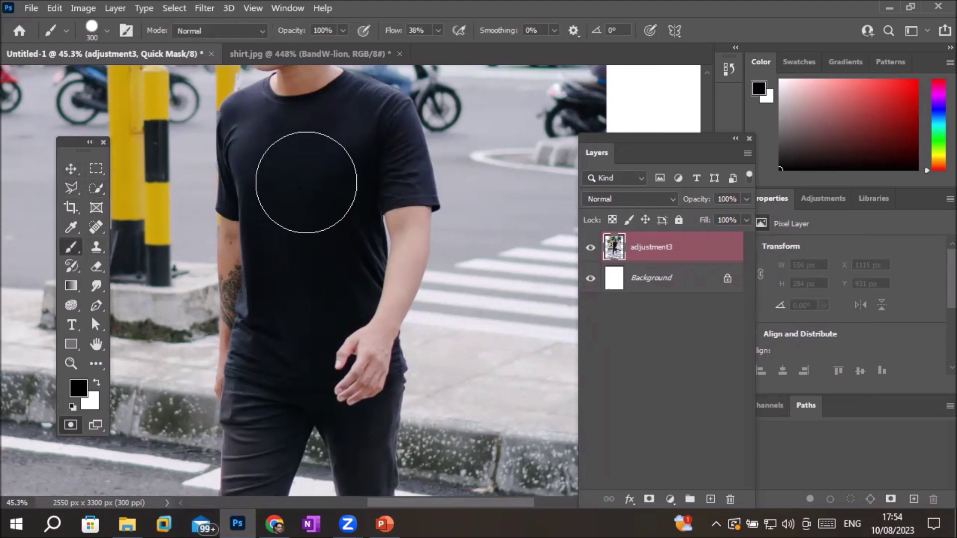
{"action": "left_click", "coordinate": [269, 144]}
{"action": "mouse_move", "coordinate": [269, 144]}
{"action": "left_mouse_down"}
{"action": "mouse_move", "coordinate": [369, 152]}
{"action": "mouse_move", "coordinate": [331, 171]}
{"action": "mouse_move", "coordinate": [299, 224]}
{"action": "mouse_move", "coordinate": [300, 260]}
{"action": "mouse_move", "coordinate": [292, 207]}
{"action": "mouse_move", "coordinate": [300, 197]}
{"action": "mouse_move", "coordinate": [274, 336]}
{"action": "mouse_move", "coordinate": [289, 342]}
{"action": "mouse_move", "coordinate": [310, 289]}
{"action": "mouse_move", "coordinate": [339, 252]}
{"action": "mouse_move", "coordinate": [336, 235]}
{"action": "mouse_move", "coordinate": [305, 284]}
{"action": "mouse_move", "coordinate": [332, 277]}
{"action": "left_mouse_up"}
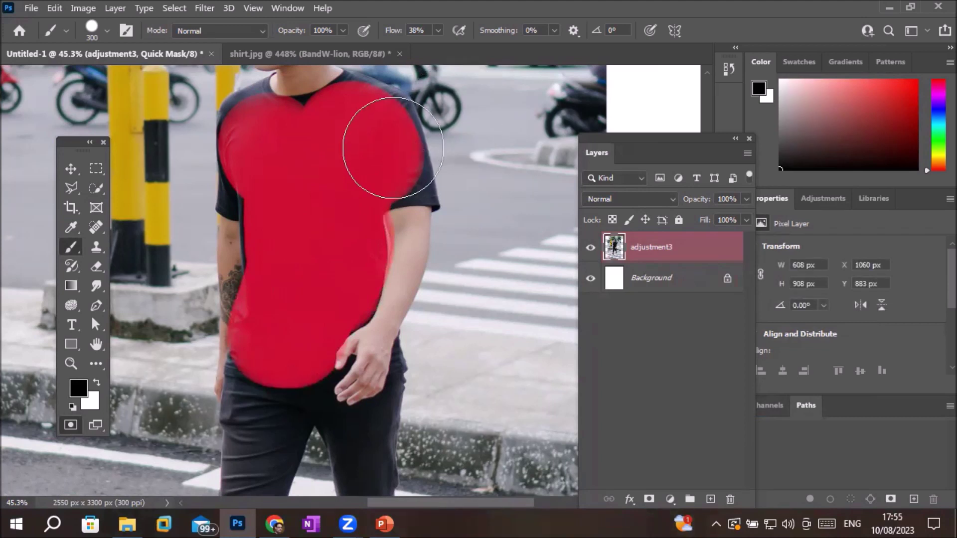
{"action": "key", "text": "bracketleft"}
{"action": "key", "text": "bracketleft"}
{"action": "key", "text": "bracketleft"}
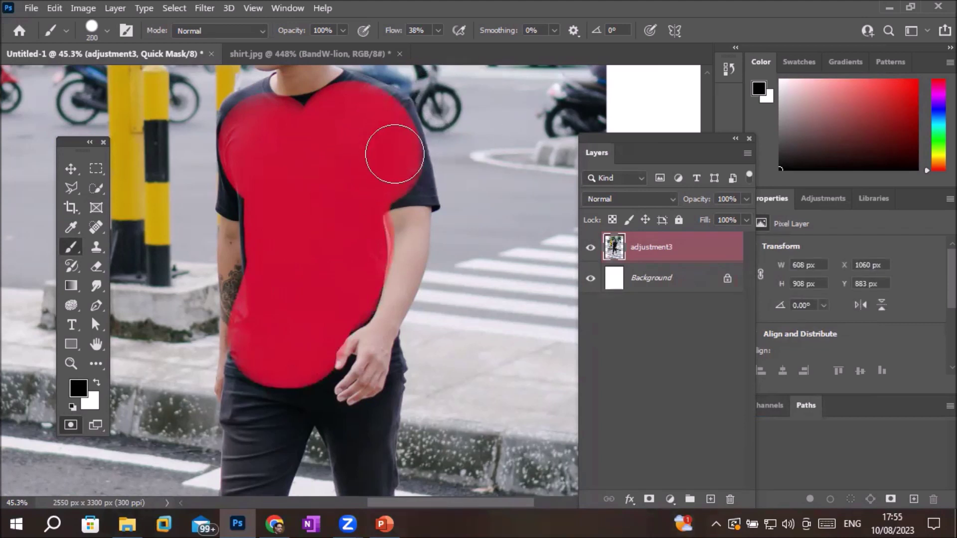
{"action": "mouse_move", "coordinate": [409, 169]}
{"action": "left_mouse_down"}
{"action": "mouse_move", "coordinate": [398, 182]}
{"action": "mouse_move", "coordinate": [412, 186]}
{"action": "mouse_move", "coordinate": [412, 164]}
{"action": "mouse_move", "coordinate": [391, 113]}
{"action": "mouse_move", "coordinate": [353, 89]}
{"action": "mouse_move", "coordinate": [306, 118]}
{"action": "mouse_move", "coordinate": [258, 119]}
{"action": "mouse_move", "coordinate": [247, 108]}
{"action": "mouse_move", "coordinate": [236, 197]}
{"action": "mouse_move", "coordinate": [391, 188]}
{"action": "left_mouse_up"}
{"action": "key", "text": "bracketleft"}
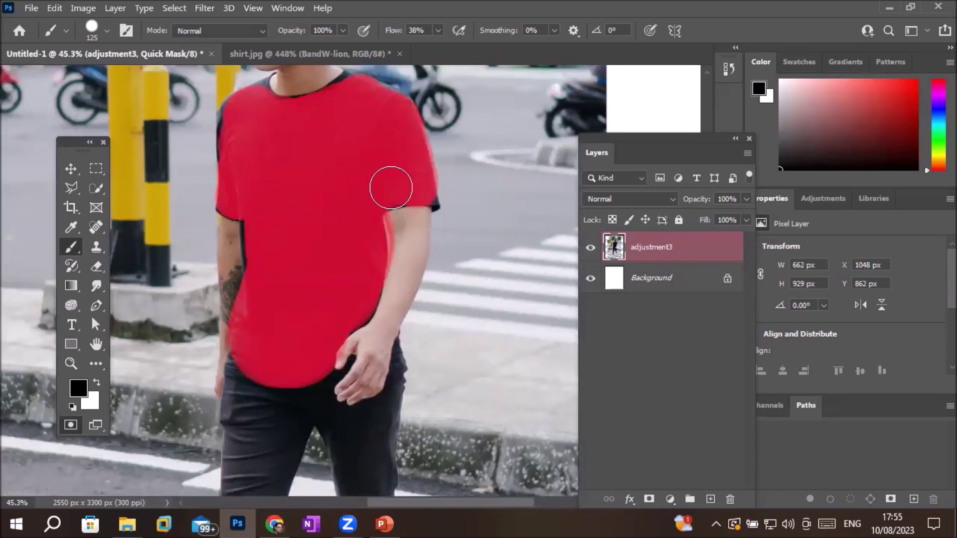
{"action": "mouse_move", "coordinate": [247, 120]}
{"action": "left_mouse_down"}
{"action": "mouse_move", "coordinate": [239, 135]}
{"action": "mouse_move", "coordinate": [238, 119]}
{"action": "left_mouse_up"}
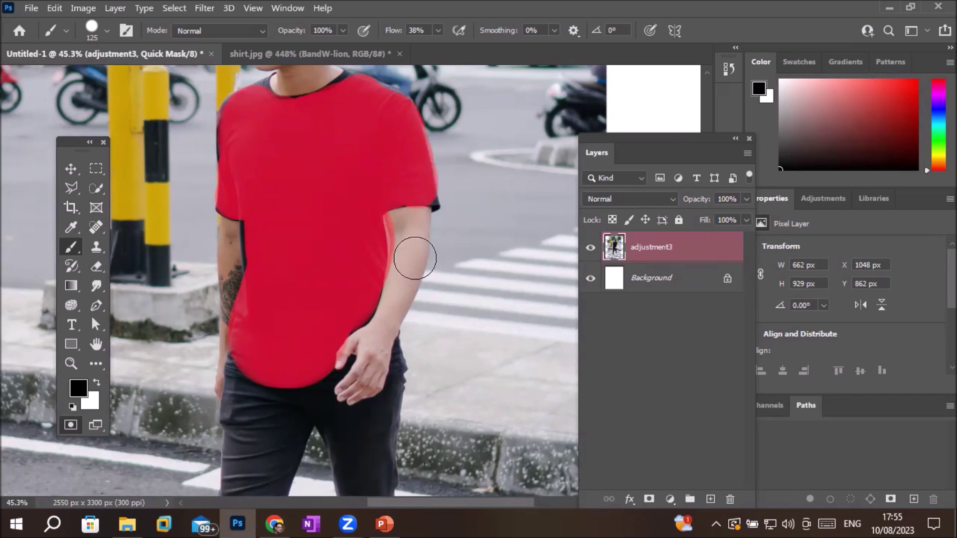
{"action": "key", "text": "q"}
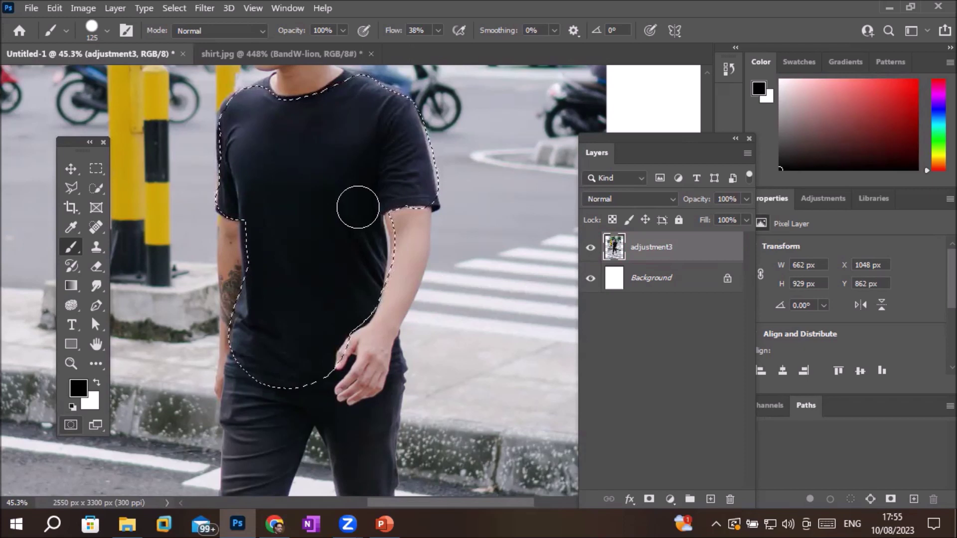
- Deselect the shirt, re-enter Quick Mask, and paint over the left shoulder
{"action": "key", "text": "ctrl+d"}
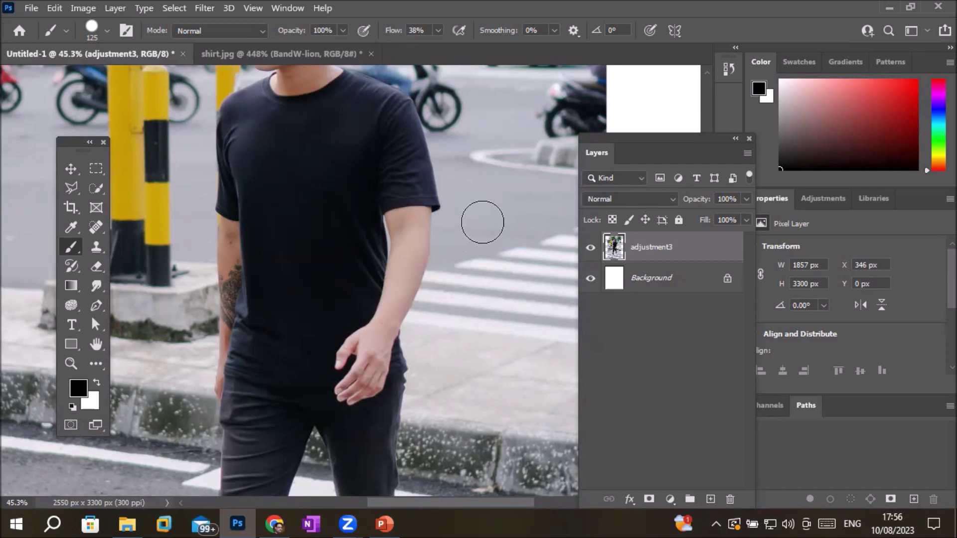
{"action": "key", "text": "q"}
{"action": "key", "text": "q"}
{"action": "key", "text": "q"}
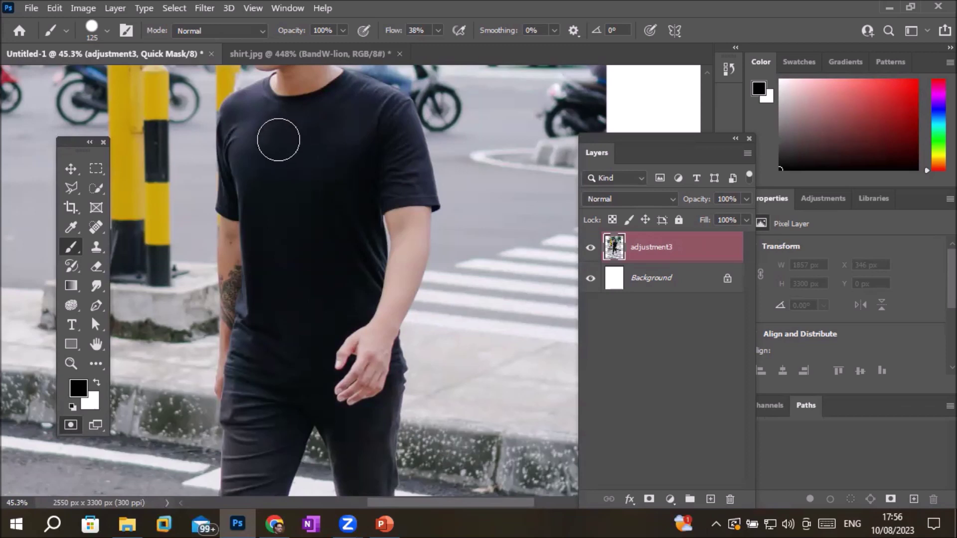
{"action": "mouse_move", "coordinate": [252, 109]}
{"action": "left_mouse_down"}
{"action": "mouse_move", "coordinate": [239, 175]}
{"action": "mouse_move", "coordinate": [259, 226]}
{"action": "mouse_move", "coordinate": [255, 324]}
{"action": "mouse_move", "coordinate": [322, 318]}
{"action": "mouse_move", "coordinate": [359, 284]}
{"action": "mouse_move", "coordinate": [406, 167]}
{"action": "mouse_move", "coordinate": [396, 106]}
{"action": "mouse_move", "coordinate": [367, 95]}
{"action": "mouse_move", "coordinate": [238, 118]}
{"action": "mouse_move", "coordinate": [236, 186]}
{"action": "mouse_move", "coordinate": [258, 199]}
{"action": "mouse_move", "coordinate": [293, 150]}
{"action": "mouse_move", "coordinate": [369, 137]}
{"action": "mouse_move", "coordinate": [301, 143]}
{"action": "mouse_move", "coordinate": [278, 268]}
{"action": "mouse_move", "coordinate": [297, 279]}
{"action": "mouse_move", "coordinate": [346, 276]}
{"action": "mouse_move", "coordinate": [382, 171]}
{"action": "mouse_move", "coordinate": [320, 253]}
{"action": "mouse_move", "coordinate": [338, 181]}
{"action": "left_mouse_up"}
- With a smaller brush, paint mask over the dark sleeve edge
{"action": "scroll", "coordinate": [472, 180], "scroll_direction": "up", "scroll_amount": 2}
{"action": "scroll", "coordinate": [449, 181], "scroll_direction": "up", "scroll_amount": 2}
{"action": "scroll", "coordinate": [449, 183], "scroll_direction": "up", "scroll_amount": 1}
{"action": "scroll", "coordinate": [444, 177], "scroll_direction": "up", "scroll_amount": 2}
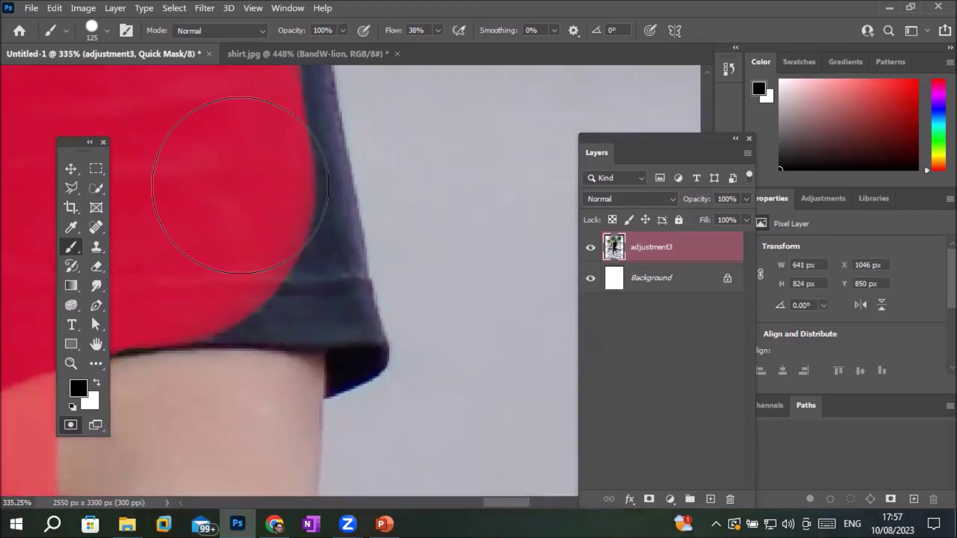
{"action": "key", "text": "bracketleft"}
{"action": "key", "text": "bracketleft"}
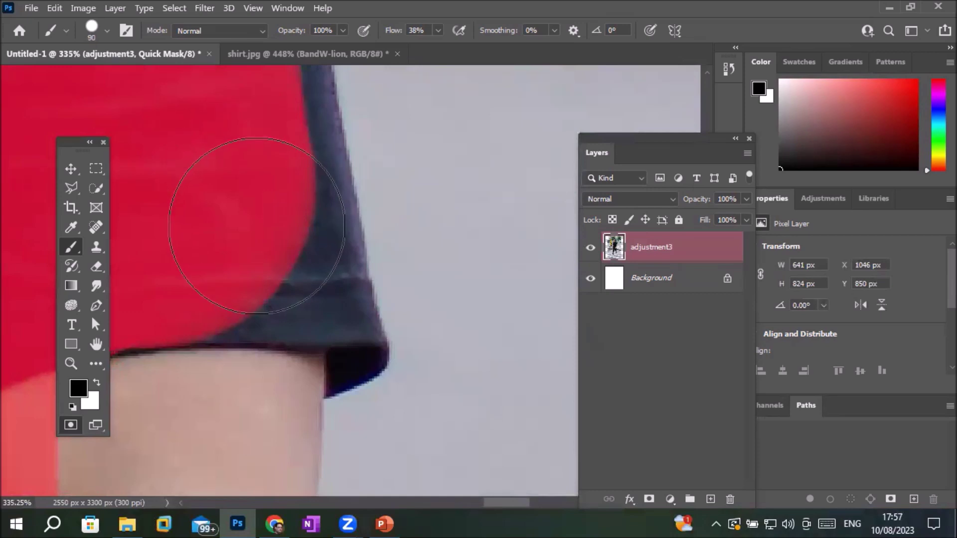
{"action": "left_click", "coordinate": [303, 277]}
{"action": "mouse_move", "coordinate": [303, 276]}
{"action": "left_mouse_down"}
{"action": "mouse_move", "coordinate": [171, 289]}
{"action": "mouse_move", "coordinate": [312, 277]}
{"action": "mouse_move", "coordinate": [289, 267]}
{"action": "mouse_move", "coordinate": [300, 218]}
{"action": "mouse_move", "coordinate": [277, 118]}
{"action": "mouse_move", "coordinate": [277, 160]}
{"action": "left_mouse_up"}
- Pan to the upper shirt and shoulder and paint the remaining dark sleeve edge
{"action": "scroll", "coordinate": [276, 156], "scroll_direction": "down", "scroll_amount": 1}
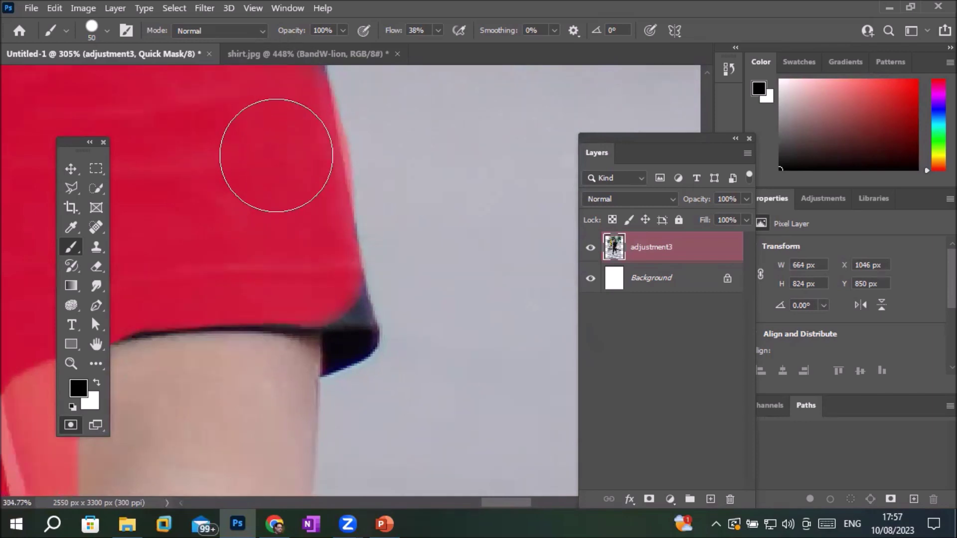
{"action": "scroll", "coordinate": [276, 155], "scroll_direction": "down", "scroll_amount": 1}
{"action": "scroll", "coordinate": [276, 155], "scroll_direction": "down", "scroll_amount": 1}
{"action": "scroll", "coordinate": [276, 155], "scroll_direction": "down", "scroll_amount": 1}
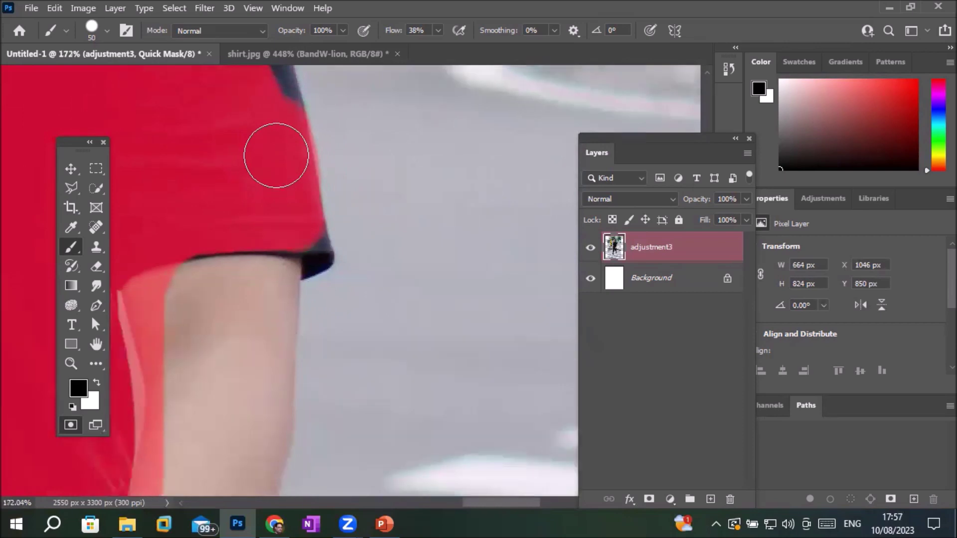
{"action": "scroll", "coordinate": [276, 156], "scroll_direction": "down", "scroll_amount": 1}
{"action": "scroll", "coordinate": [277, 155], "scroll_direction": "down", "scroll_amount": 1}
{"action": "scroll", "coordinate": [275, 150], "scroll_direction": "down", "scroll_amount": 1}
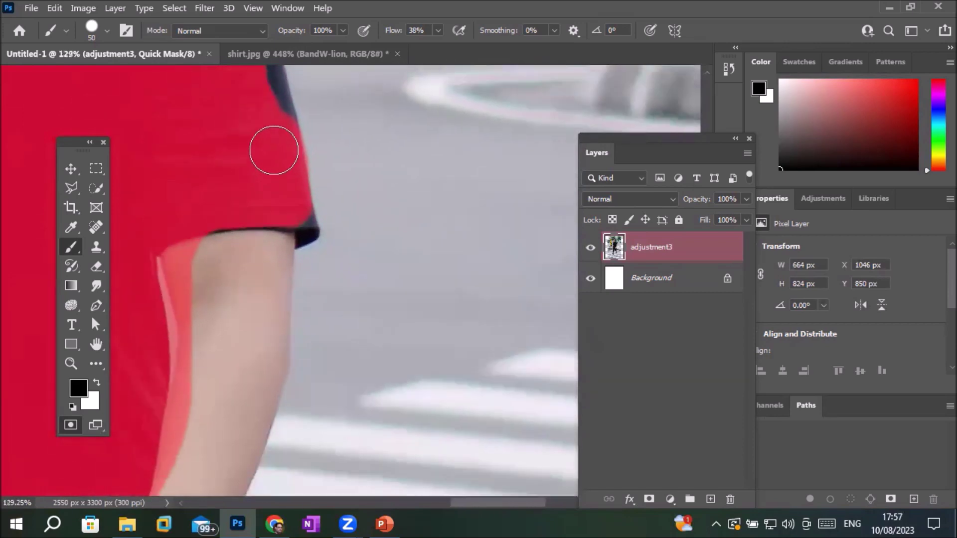
{"action": "scroll", "coordinate": [273, 142], "scroll_direction": "down", "scroll_amount": 1}
{"action": "left_click_drag", "start_coordinate": [256, 81], "coordinate": [259, 273]}
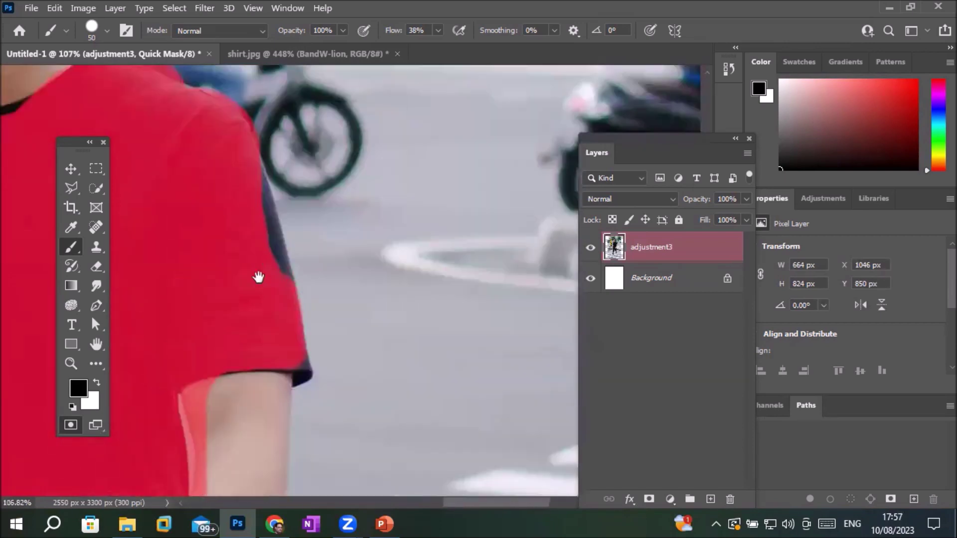
{"action": "left_click_drag", "start_coordinate": [246, 229], "coordinate": [252, 316]}
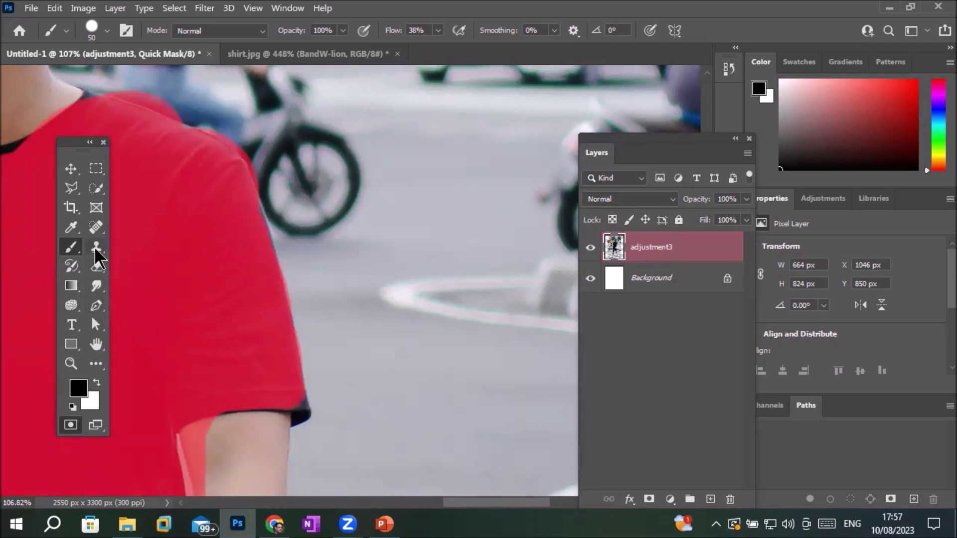
{"action": "left_click", "coordinate": [95, 227]}
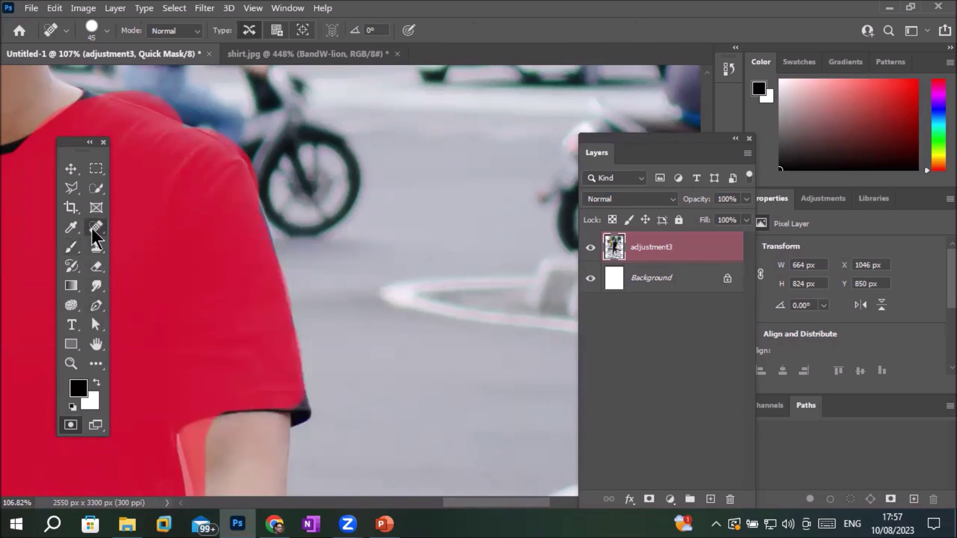
{"action": "left_click_drag", "start_coordinate": [124, 76], "coordinate": [147, 88]}
{"action": "left_click_drag", "start_coordinate": [152, 88], "coordinate": [200, 120]}
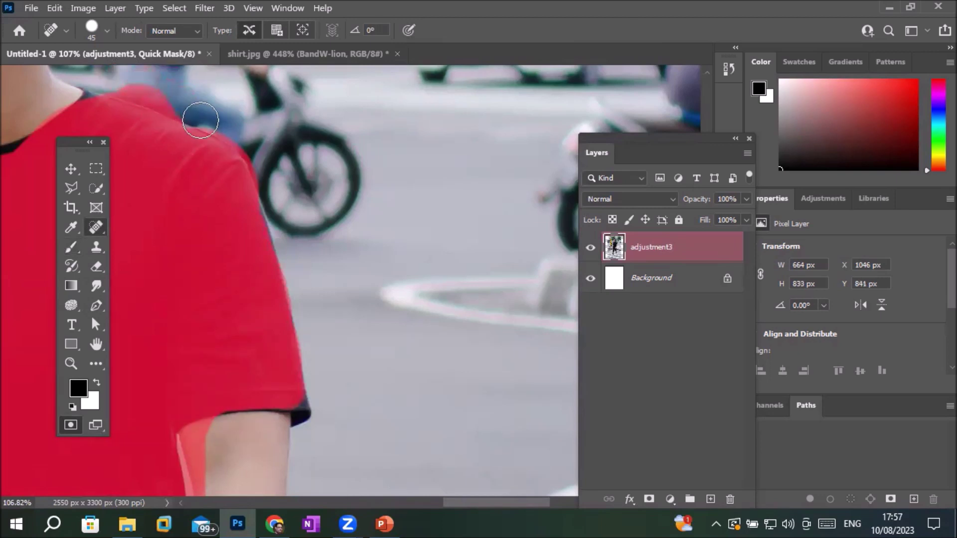
{"action": "mouse_move", "coordinate": [158, 95]}
{"action": "left_mouse_down"}
{"action": "mouse_move", "coordinate": [119, 97]}
{"action": "mouse_move", "coordinate": [178, 122]}
{"action": "left_mouse_up"}
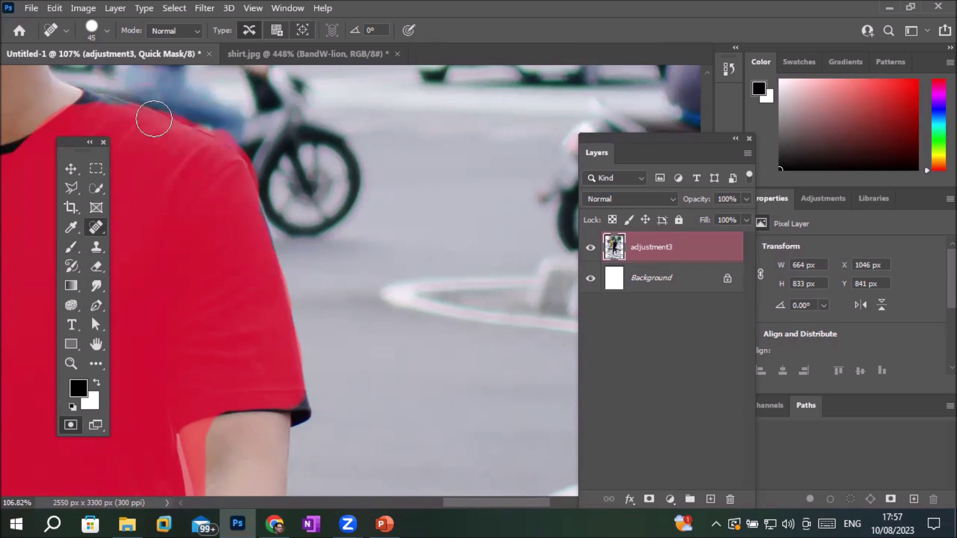
{"action": "key", "text": "ctrl+z"}
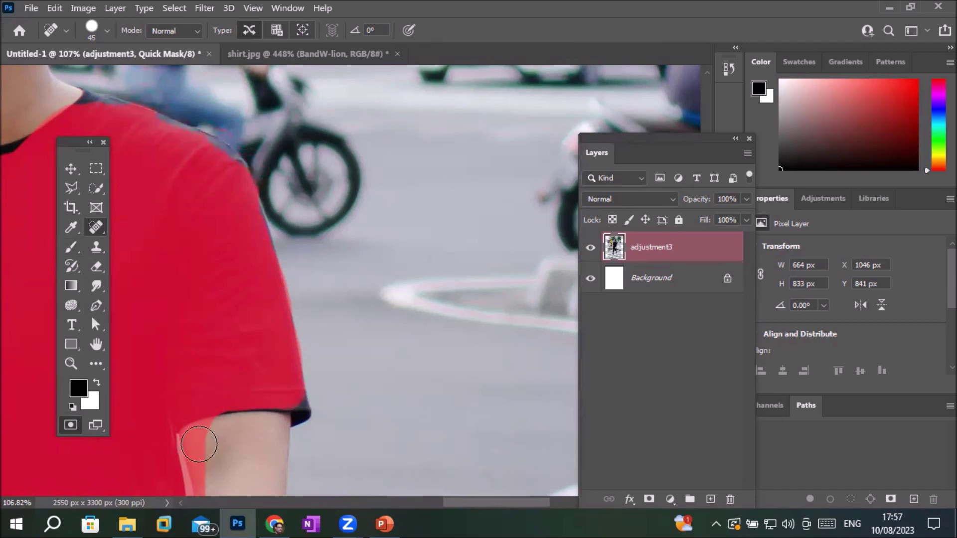
{"action": "scroll", "coordinate": [227, 299], "scroll_direction": "down", "scroll_amount": 2}
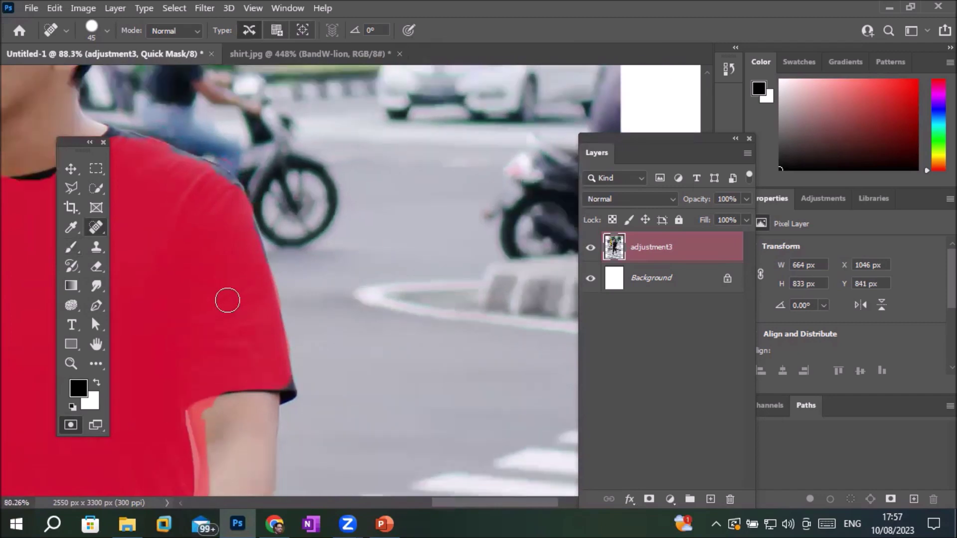
{"action": "scroll", "coordinate": [210, 350], "scroll_direction": "down", "scroll_amount": 5}
{"action": "mouse_move", "coordinate": [214, 413]}
{"action": "left_mouse_down"}
{"action": "mouse_move", "coordinate": [216, 358]}
{"action": "mouse_move", "coordinate": [215, 432]}
{"action": "left_mouse_up"}
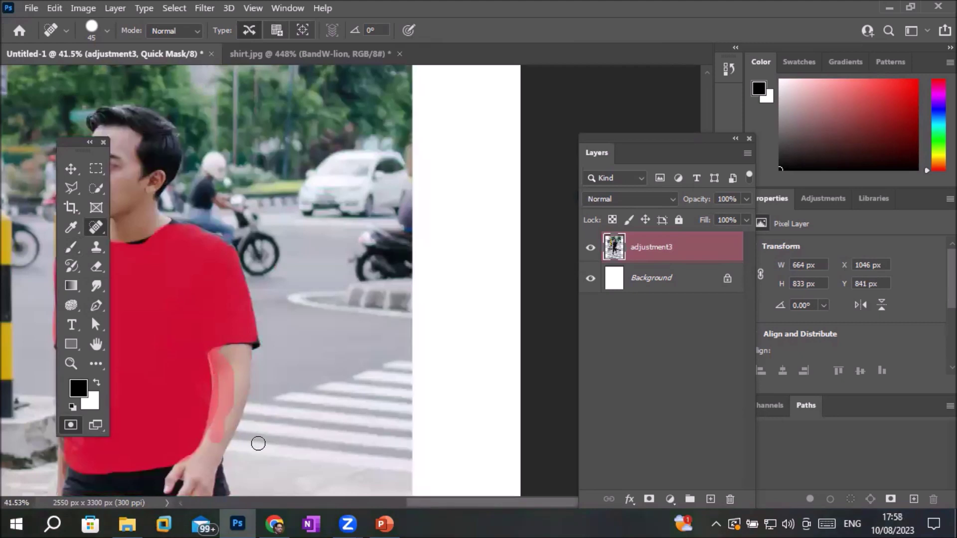
{"action": "key", "text": "ctrl+z"}
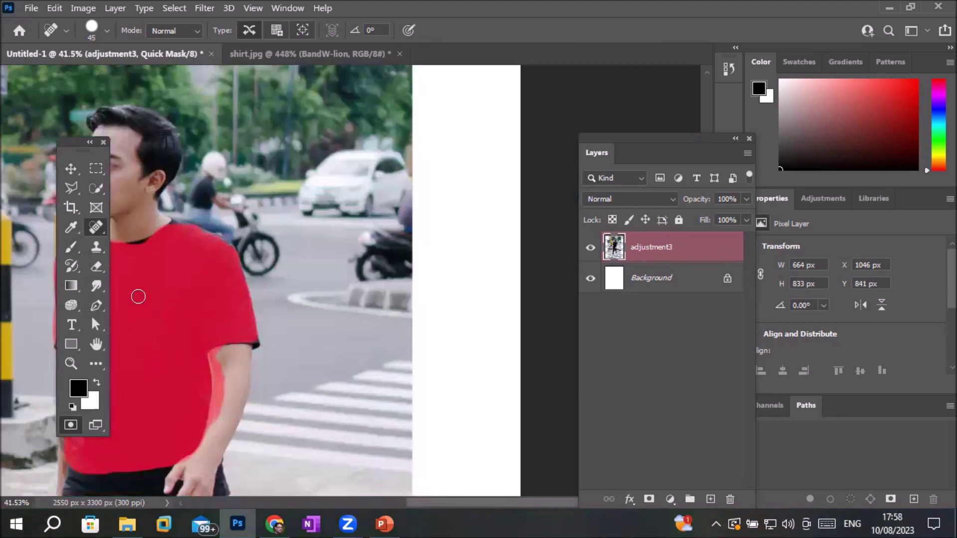
{"action": "scroll", "coordinate": [138, 296], "scroll_direction": "down", "scroll_amount": 1}
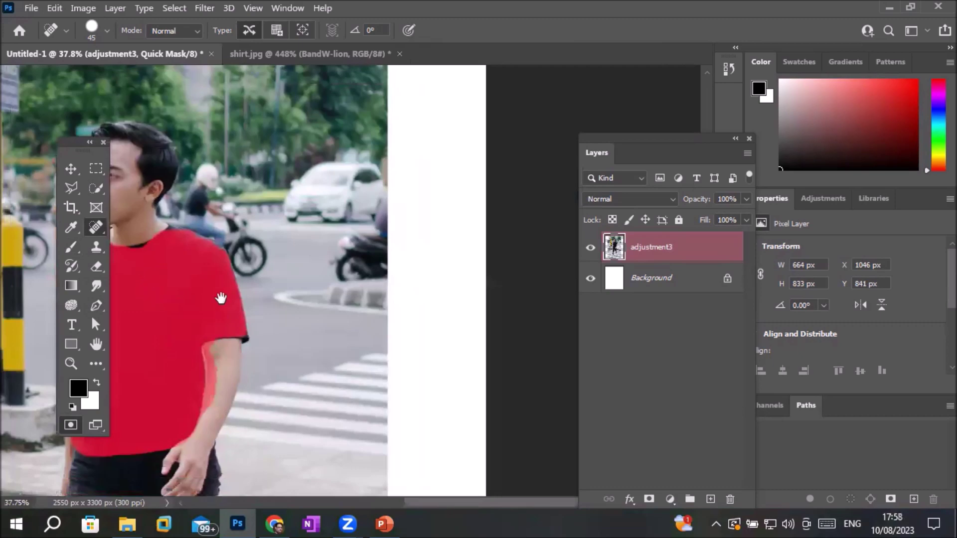
{"action": "left_click_drag", "start_coordinate": [221, 298], "coordinate": [325, 229]}
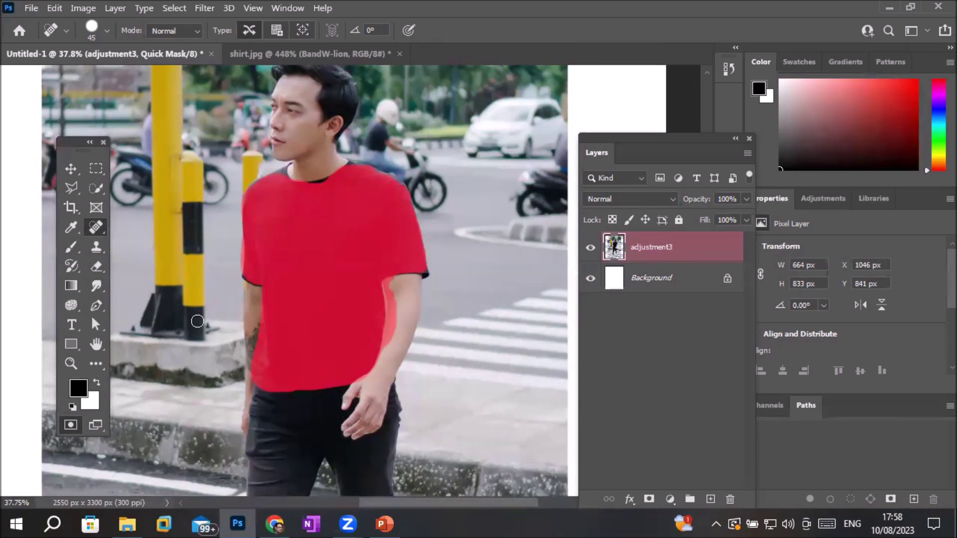
{"action": "left_click", "coordinate": [70, 427]}
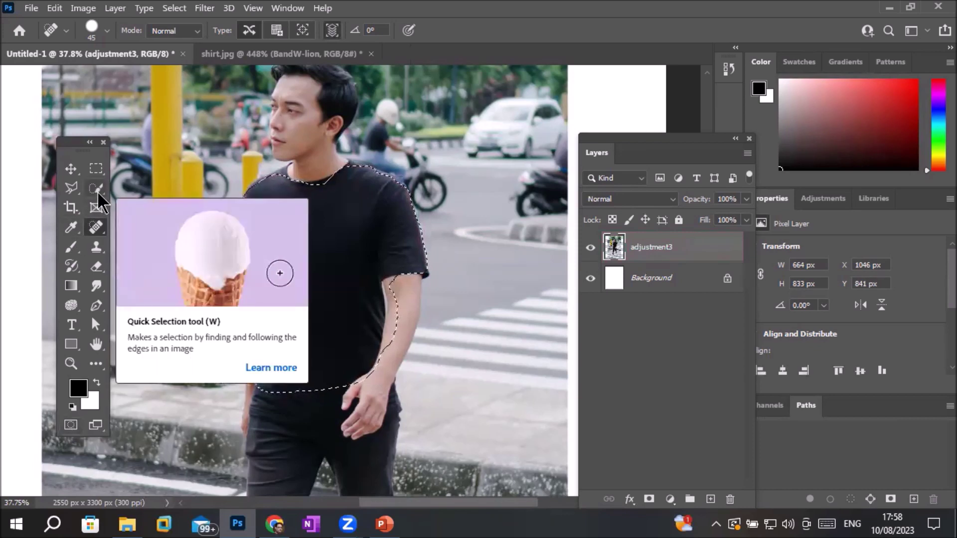
- With the freehand Lasso and Alt held, subtract the bare arm from the shirt selection
{"action": "left_click", "coordinate": [75, 185]}
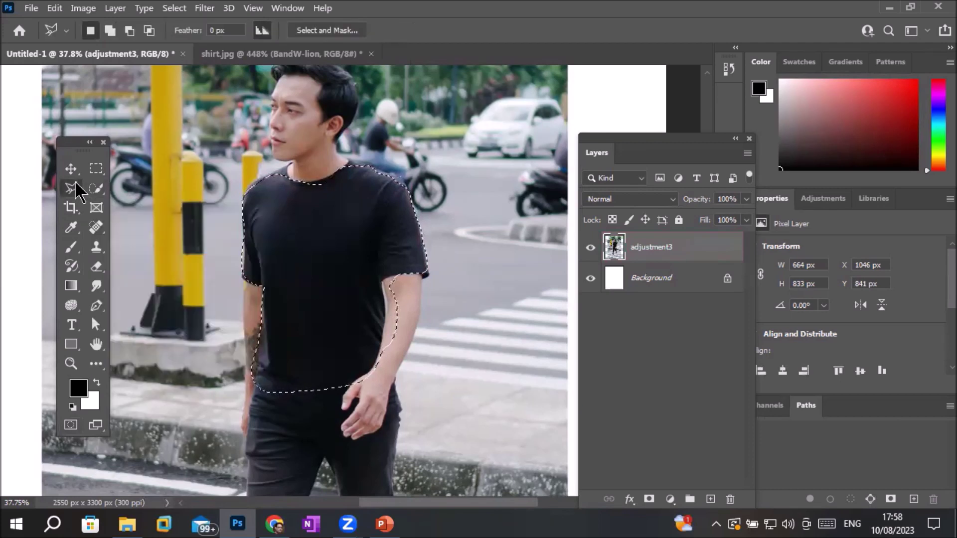
{"action": "right_click", "coordinate": [76, 188]}
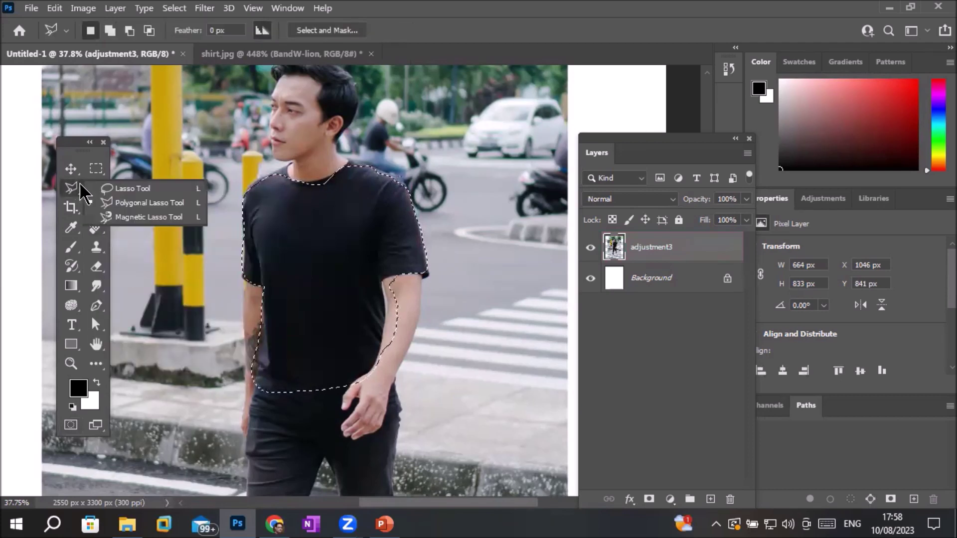
{"action": "left_click", "coordinate": [129, 189]}
{"action": "scroll", "coordinate": [396, 353], "scroll_direction": "up", "scroll_amount": 2}
{"action": "scroll", "coordinate": [397, 353], "scroll_direction": "up", "scroll_amount": 1}
{"action": "scroll", "coordinate": [379, 351], "scroll_direction": "up", "scroll_amount": 1}
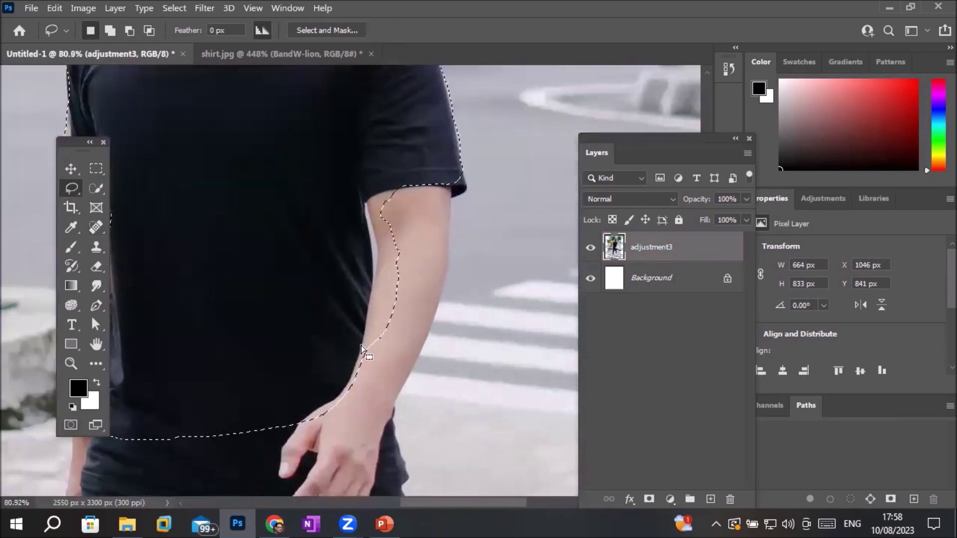
{"action": "key", "text": "alt"}
{"action": "left_click_drag", "start_coordinate": [361, 357], "coordinate": [368, 332]}
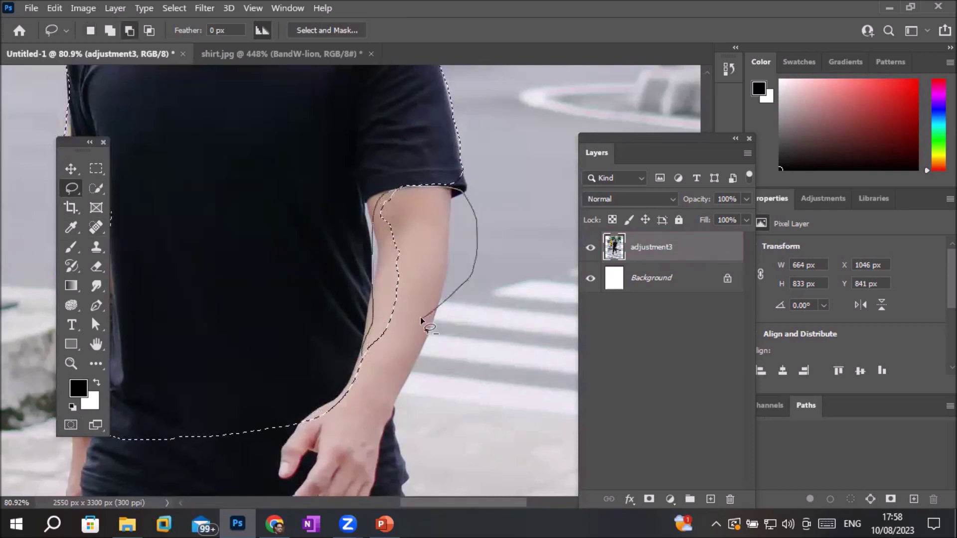
{"action": "left_click_drag", "start_coordinate": [467, 198], "coordinate": [423, 319]}
{"action": "key", "text": "alt"}
{"action": "mouse_move", "coordinate": [379, 260]}
{"action": "left_mouse_down"}
{"action": "mouse_move", "coordinate": [370, 214]}
{"action": "mouse_move", "coordinate": [476, 373]}
{"action": "left_mouse_up"}
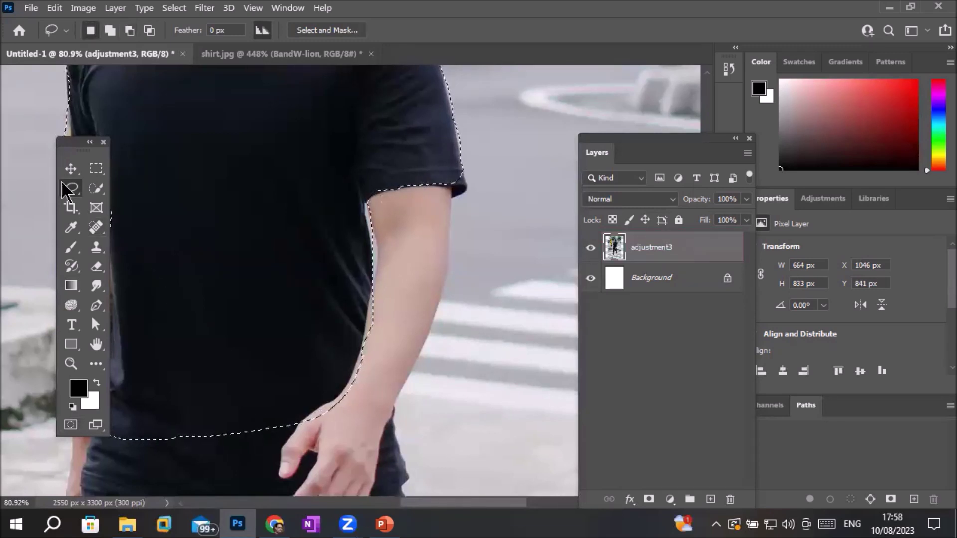
- Pan and zoom around the upper-left arm and shirt to inspect the selection edges
{"action": "left_click_drag", "start_coordinate": [75, 148], "coordinate": [481, 192]}
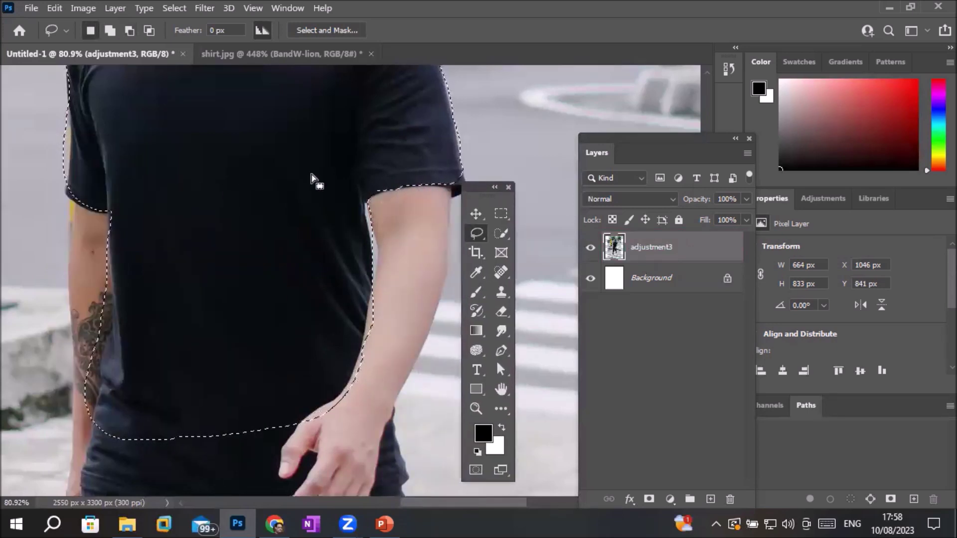
{"action": "scroll", "coordinate": [114, 344], "scroll_direction": "up", "scroll_amount": 1}
{"action": "scroll", "coordinate": [114, 344], "scroll_direction": "up", "scroll_amount": 3}
{"action": "scroll", "coordinate": [114, 344], "scroll_direction": "up", "scroll_amount": 2}
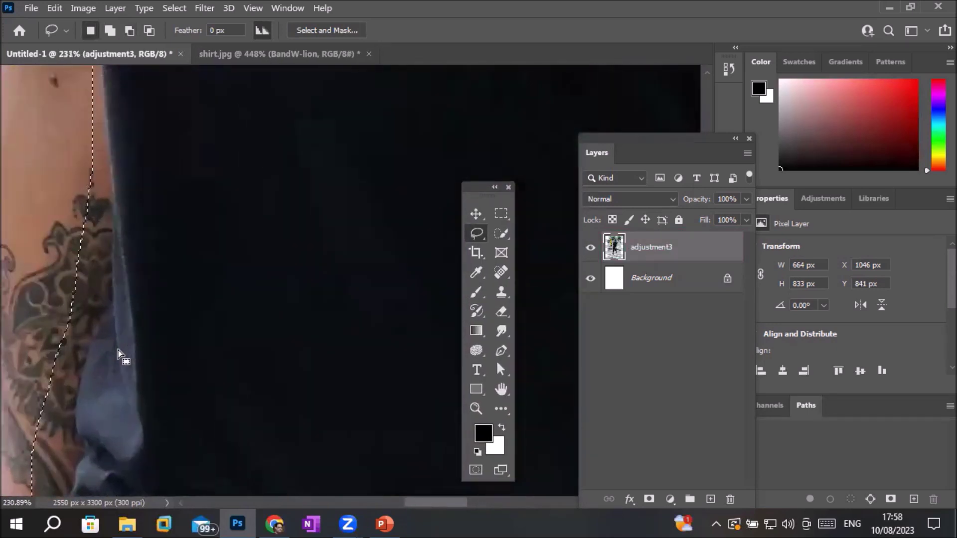
{"action": "scroll", "coordinate": [61, 270], "scroll_direction": "down", "scroll_amount": 4}
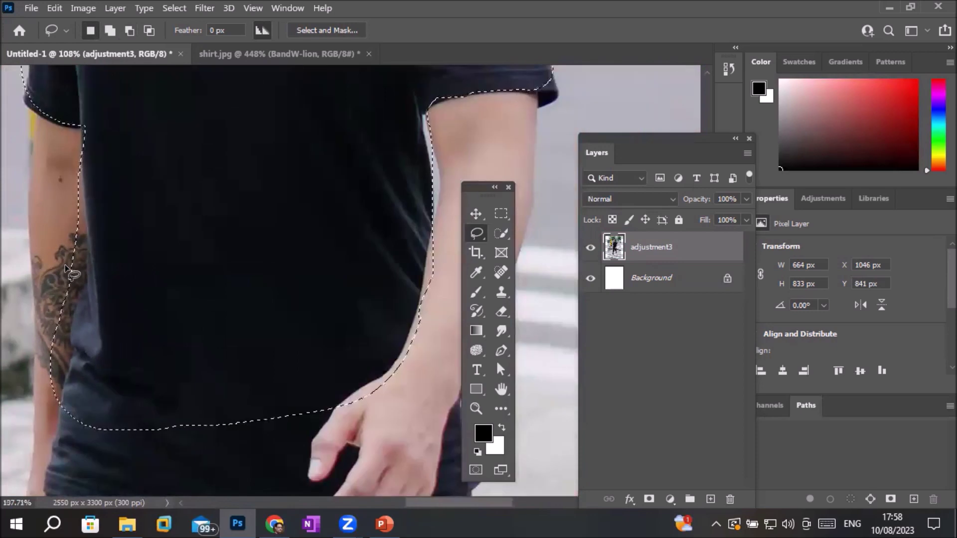
{"action": "scroll", "coordinate": [2, 112], "scroll_direction": "up", "scroll_amount": 1}
{"action": "scroll", "coordinate": [10, 107], "scroll_direction": "up", "scroll_amount": 1}
{"action": "scroll", "coordinate": [20, 112], "scroll_direction": "up", "scroll_amount": 1}
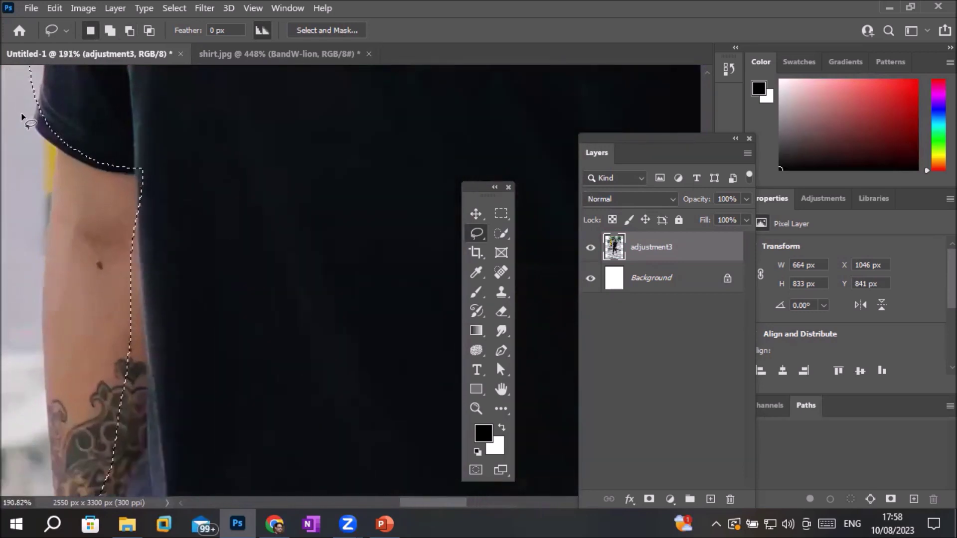
{"action": "scroll", "coordinate": [30, 119], "scroll_direction": "down", "scroll_amount": 1}
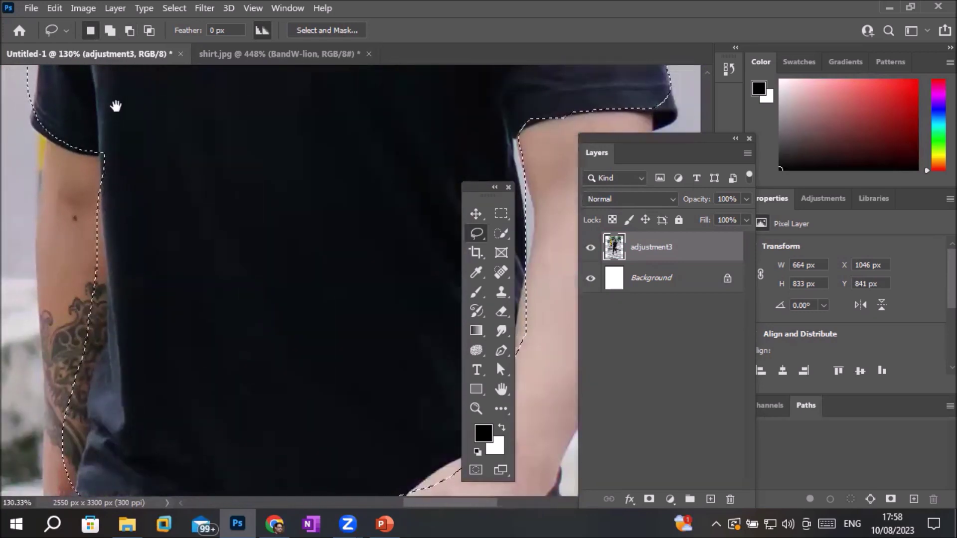
{"action": "left_click_drag", "start_coordinate": [118, 107], "coordinate": [240, 289]}
{"action": "scroll", "coordinate": [144, 241], "scroll_direction": "up", "scroll_amount": 2}
{"action": "scroll", "coordinate": [145, 241], "scroll_direction": "up", "scroll_amount": 2}
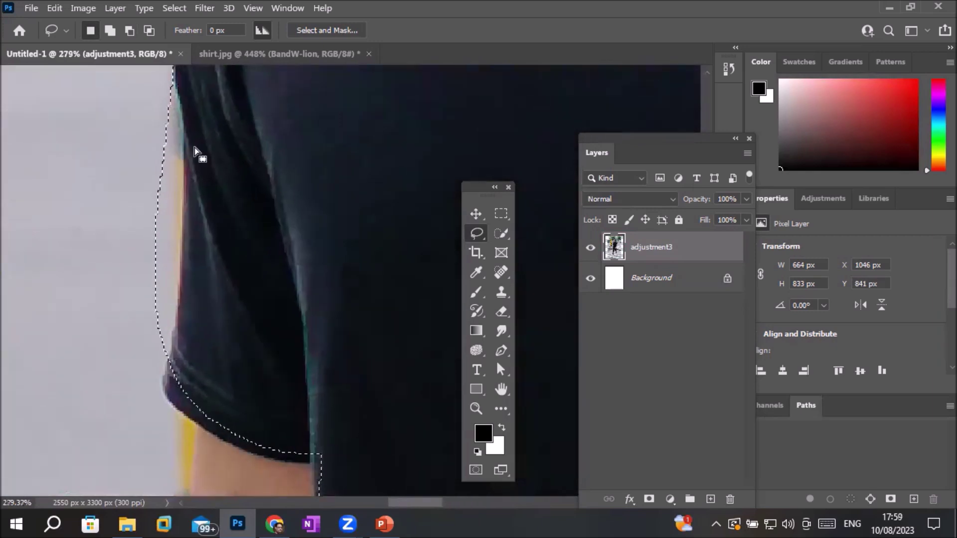
{"action": "scroll", "coordinate": [343, 262], "scroll_direction": "down", "scroll_amount": 2}
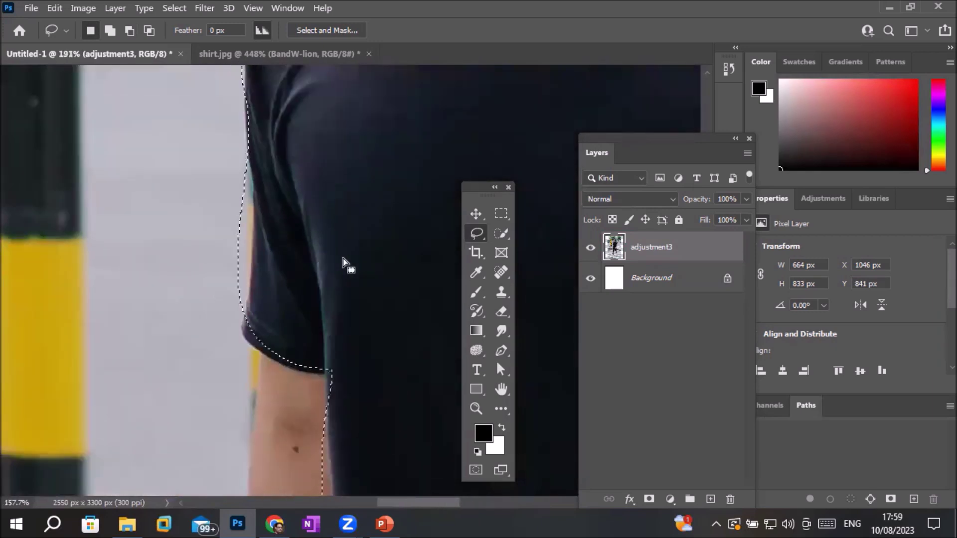
{"action": "scroll", "coordinate": [343, 262], "scroll_direction": "down", "scroll_amount": 2}
{"action": "scroll", "coordinate": [343, 261], "scroll_direction": "down", "scroll_amount": 1}
{"action": "scroll", "coordinate": [343, 262], "scroll_direction": "down", "scroll_amount": 2}
{"action": "scroll", "coordinate": [343, 262], "scroll_direction": "down", "scroll_amount": 1}
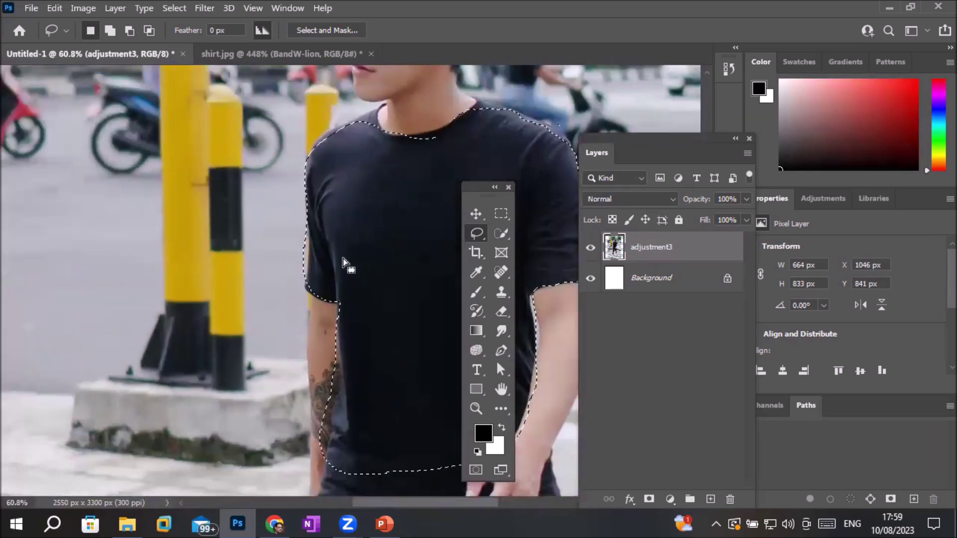
{"action": "scroll", "coordinate": [343, 262], "scroll_direction": "down", "scroll_amount": 1}
{"action": "scroll", "coordinate": [343, 263], "scroll_direction": "down", "scroll_amount": 1}
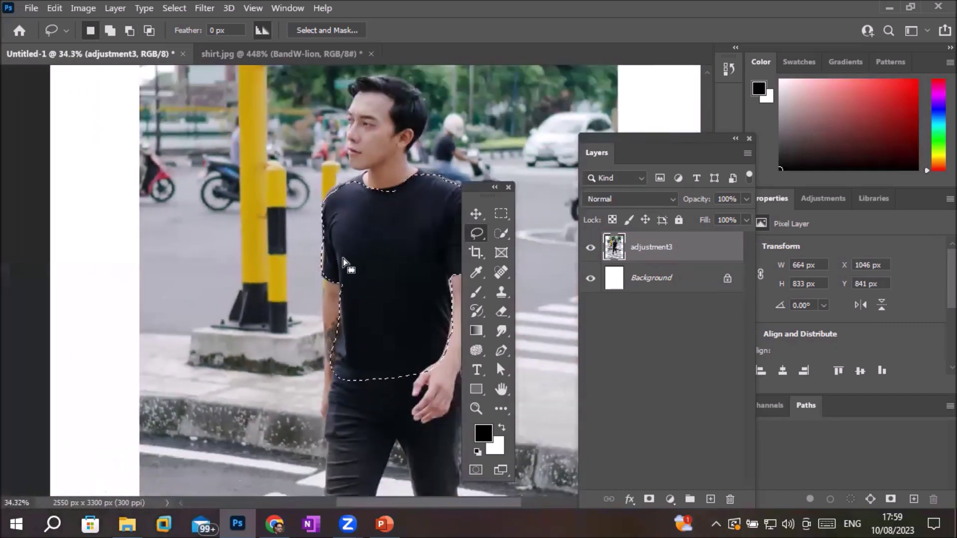
{"action": "scroll", "coordinate": [405, 258], "scroll_direction": "up", "scroll_amount": 1}
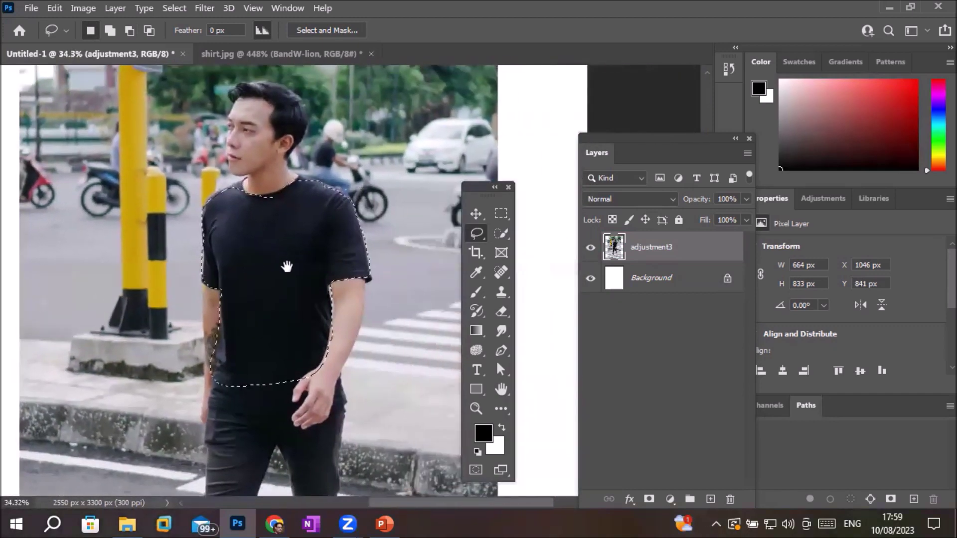
{"action": "scroll", "coordinate": [278, 212], "scroll_direction": "up", "scroll_amount": 1}
{"action": "scroll", "coordinate": [277, 194], "scroll_direction": "up", "scroll_amount": 2}
{"action": "scroll", "coordinate": [286, 175], "scroll_direction": "up", "scroll_amount": 2}
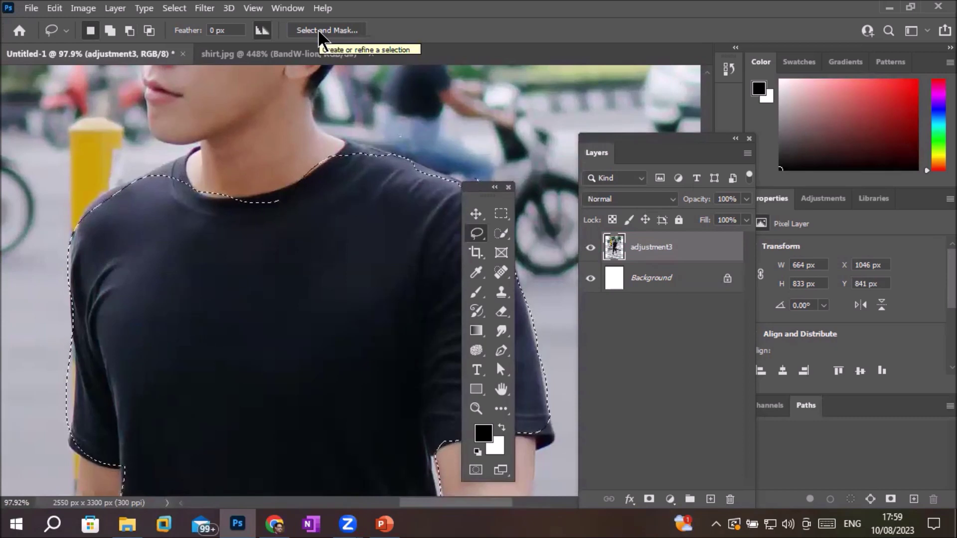
- Open Select and Mask and raise the Onion Skin transparency to about 71%
{"action": "left_click", "coordinate": [320, 32]}
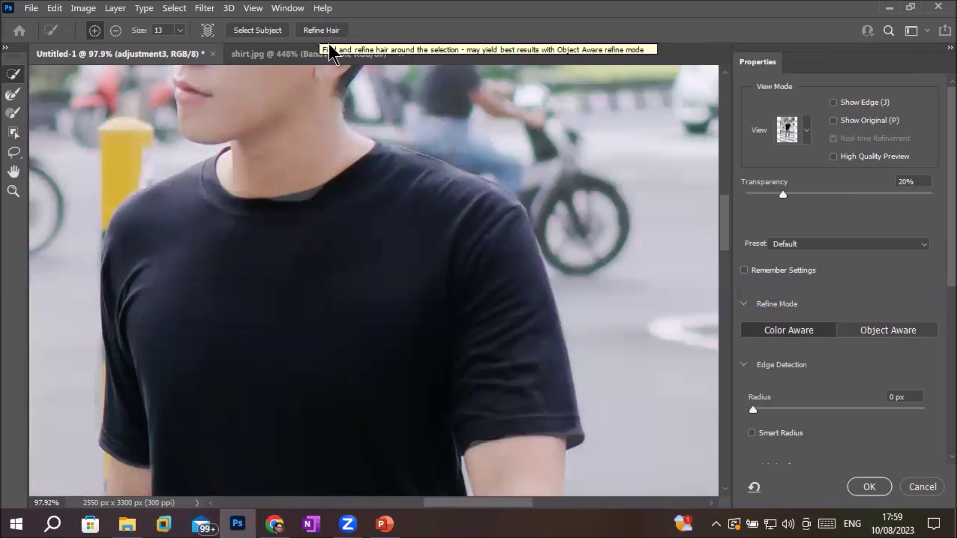
{"action": "left_click_drag", "start_coordinate": [782, 195], "coordinate": [856, 194]}
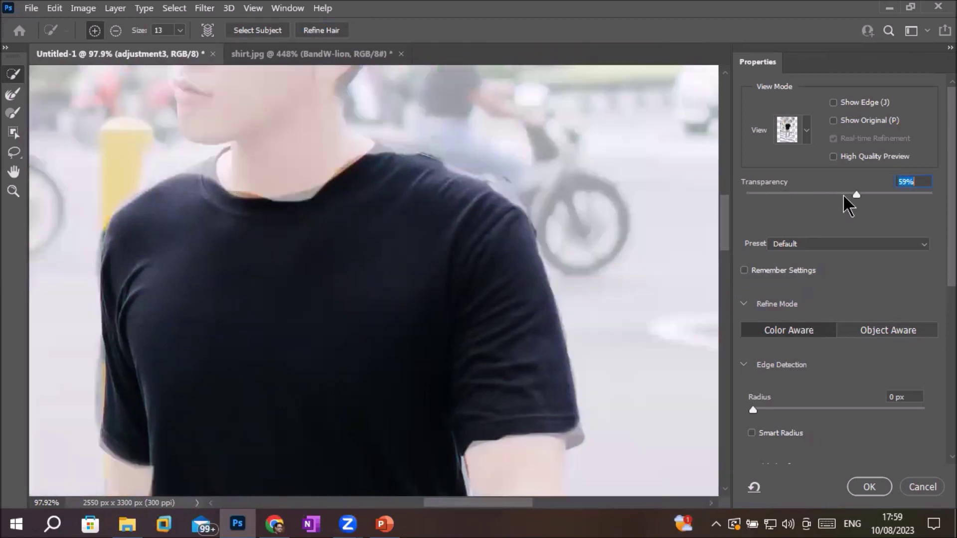
{"action": "left_click_drag", "start_coordinate": [854, 194], "coordinate": [877, 194]}
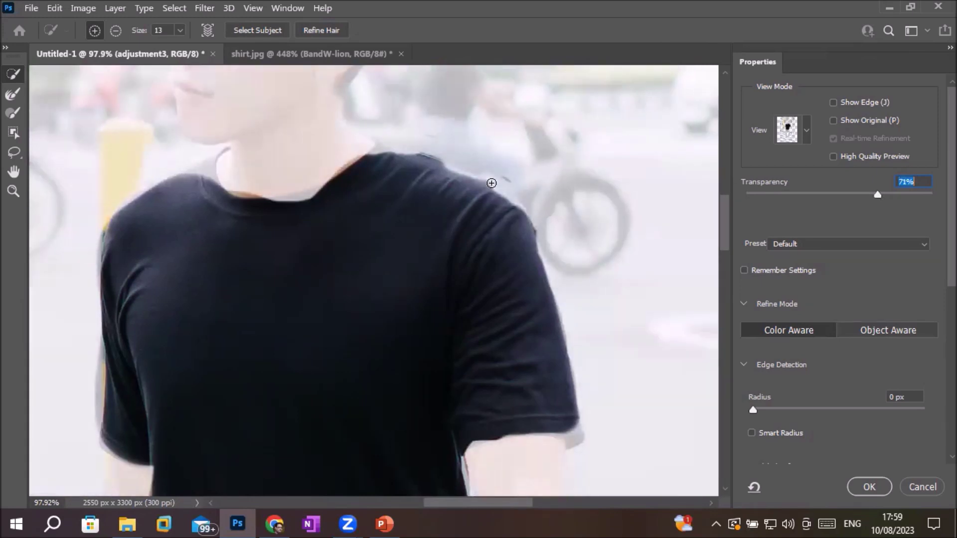
- Zoom in on the face and collar, then zoom out to view the whole man
{"action": "left_click", "coordinate": [14, 191]}
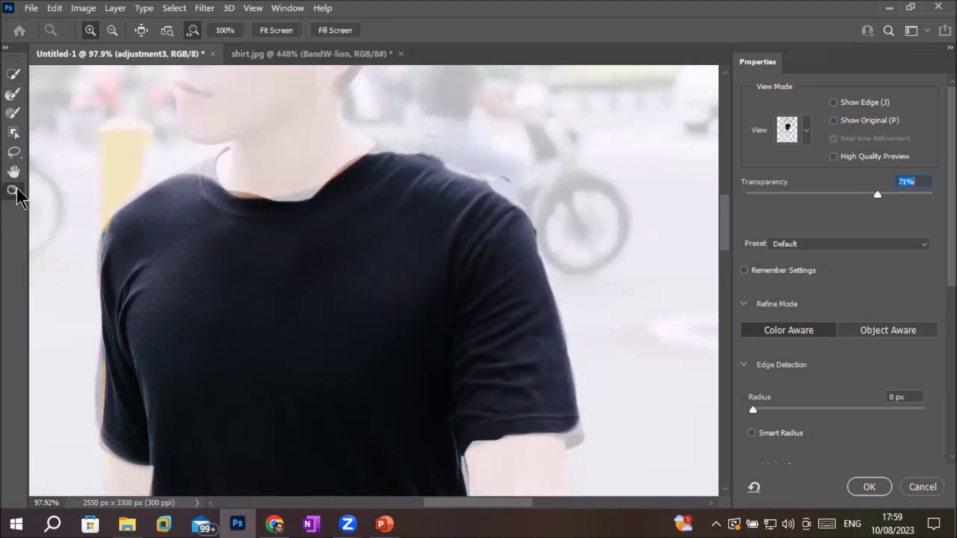
{"action": "left_click", "coordinate": [302, 194], "text": "alt"}
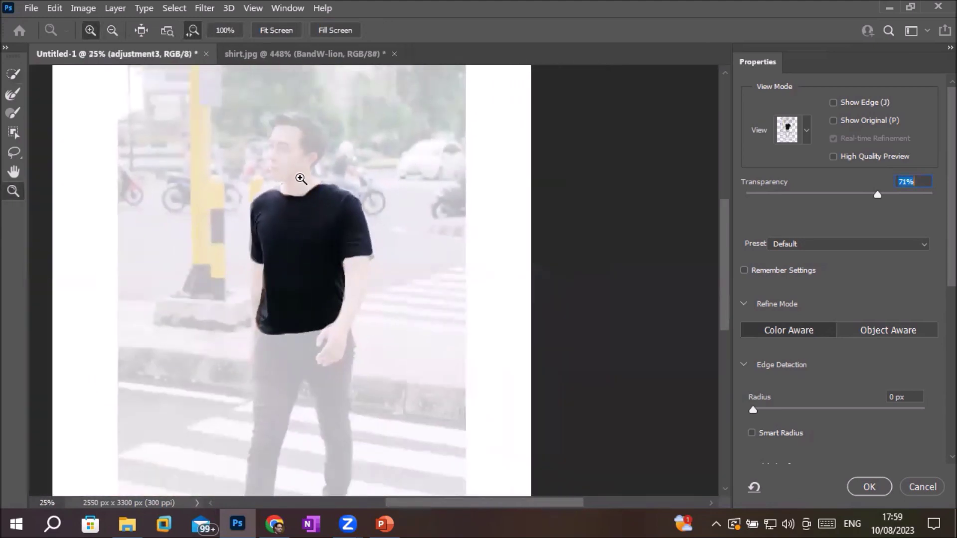
{"action": "left_click", "coordinate": [296, 160]}
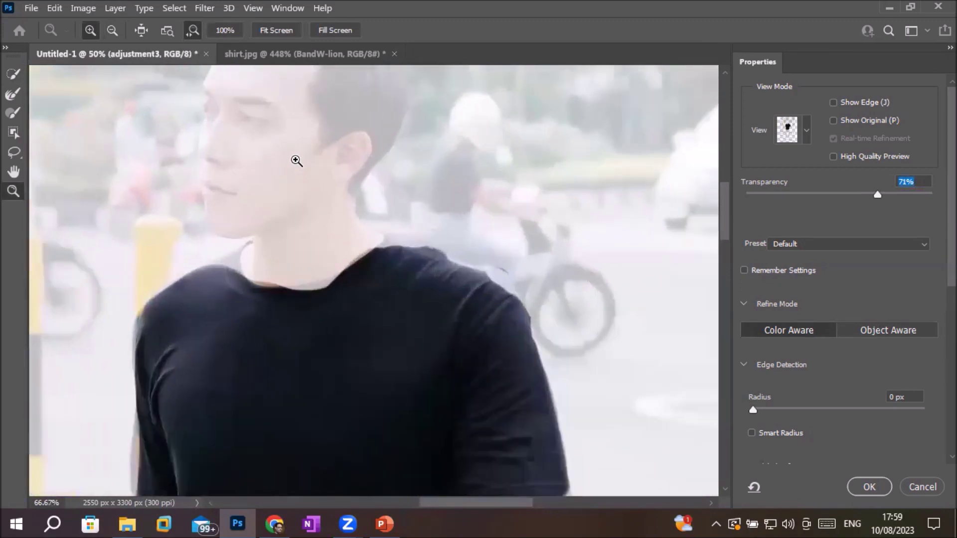
{"action": "left_click", "coordinate": [224, 262]}
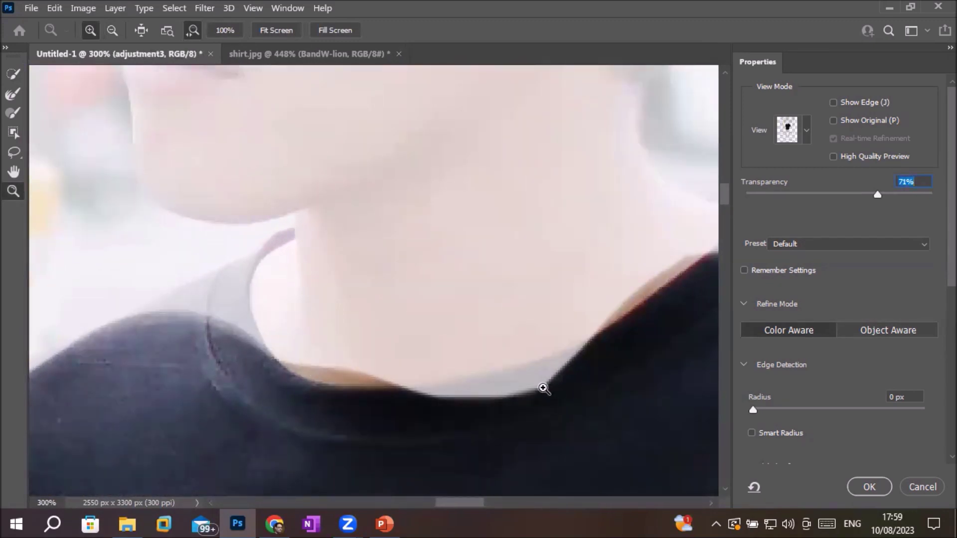
{"action": "left_click", "coordinate": [461, 366], "text": "alt"}
{"action": "left_click", "coordinate": [461, 365], "text": "alt"}
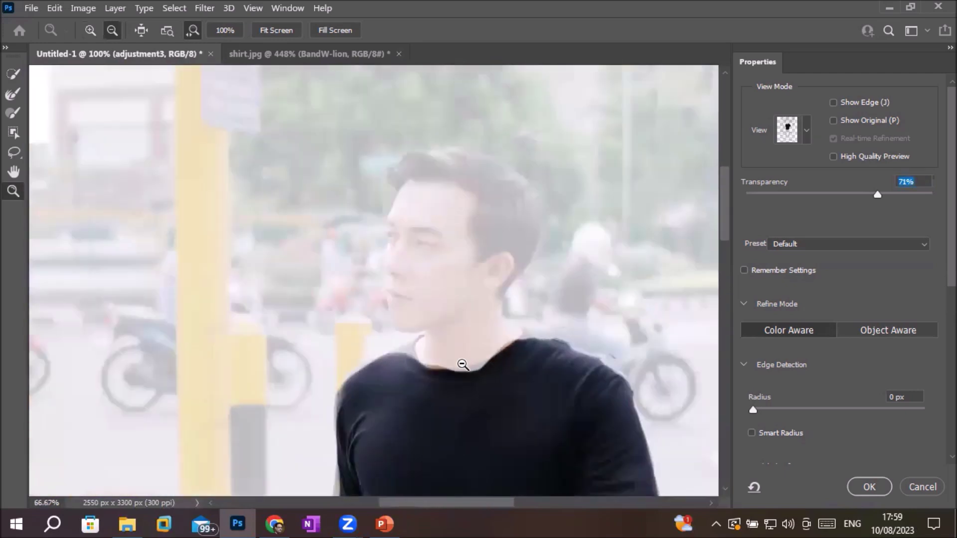
{"action": "left_click", "coordinate": [462, 365], "text": "alt"}
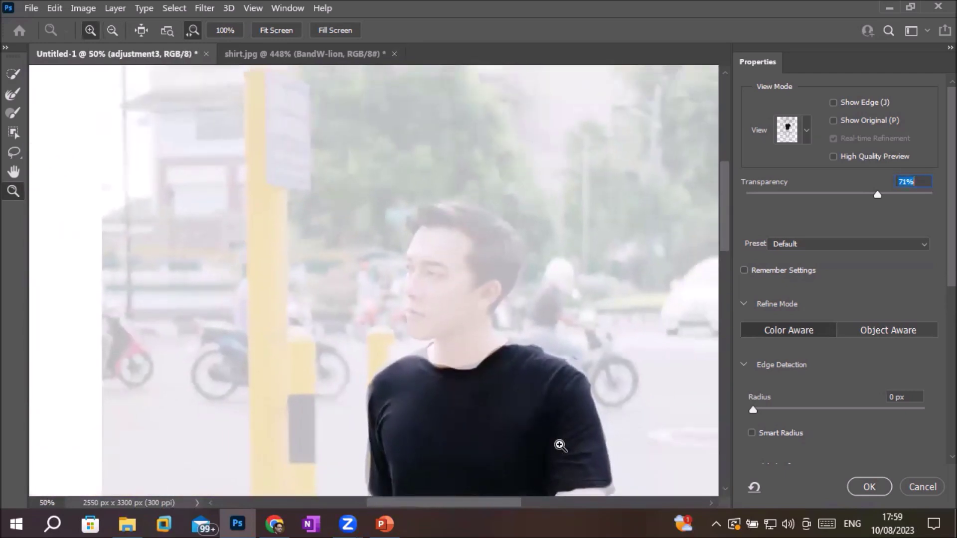
{"action": "mouse_move", "coordinate": [554, 439]}
{"action": "left_mouse_down"}
{"action": "mouse_move", "coordinate": [357, 306]}
{"action": "mouse_move", "coordinate": [515, 321]}
{"action": "left_mouse_up"}
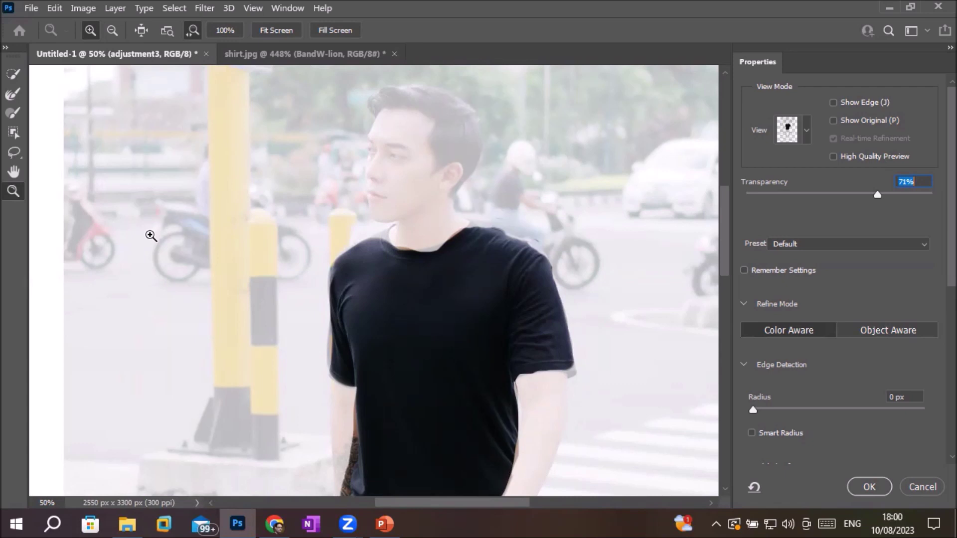
- Open the list of Select and Mask view modes
{"action": "left_click", "coordinate": [807, 130]}
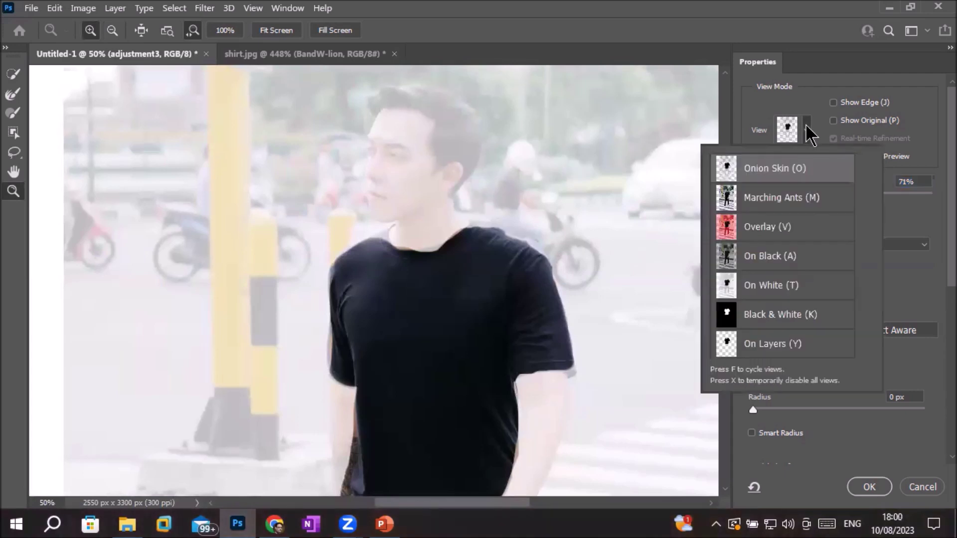
- Preview the shirt selection in red Overlay view with opacity raised to about 96%
{"action": "left_click", "coordinate": [766, 229]}
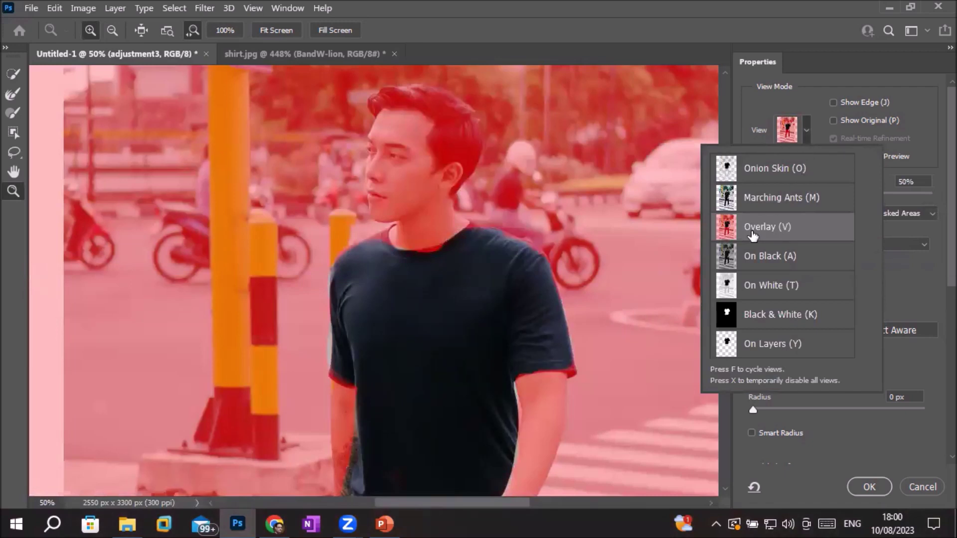
{"action": "left_click", "coordinate": [922, 173]}
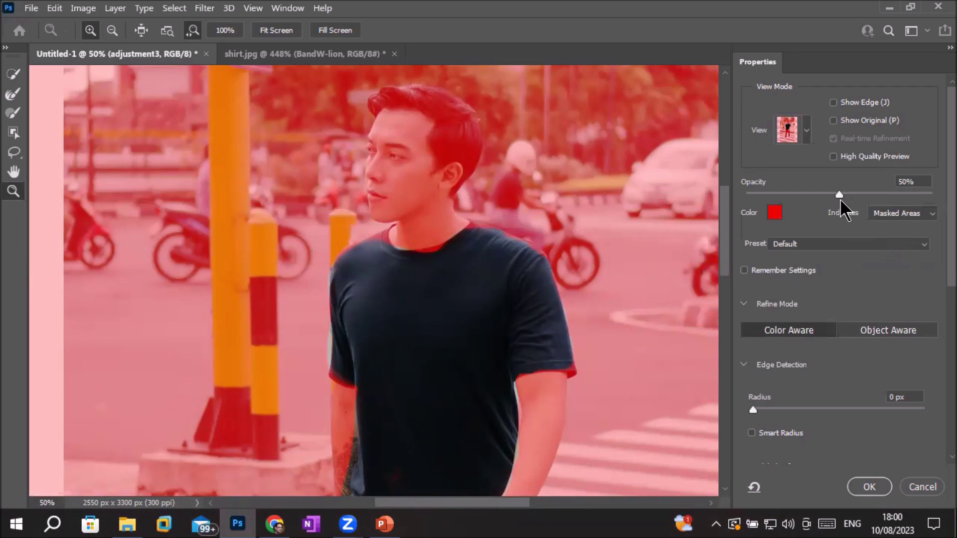
{"action": "left_click_drag", "start_coordinate": [840, 195], "coordinate": [889, 196]}
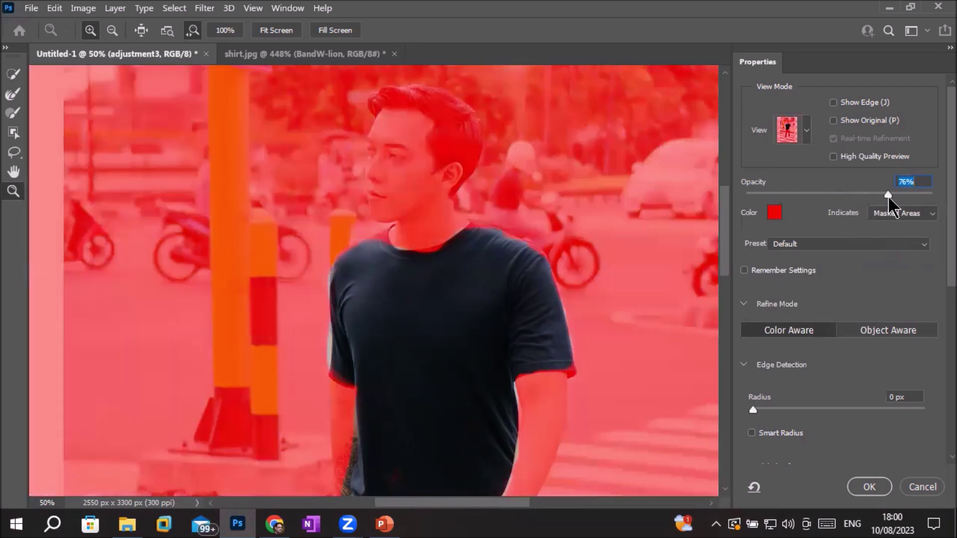
{"action": "left_click_drag", "start_coordinate": [889, 197], "coordinate": [892, 197]}
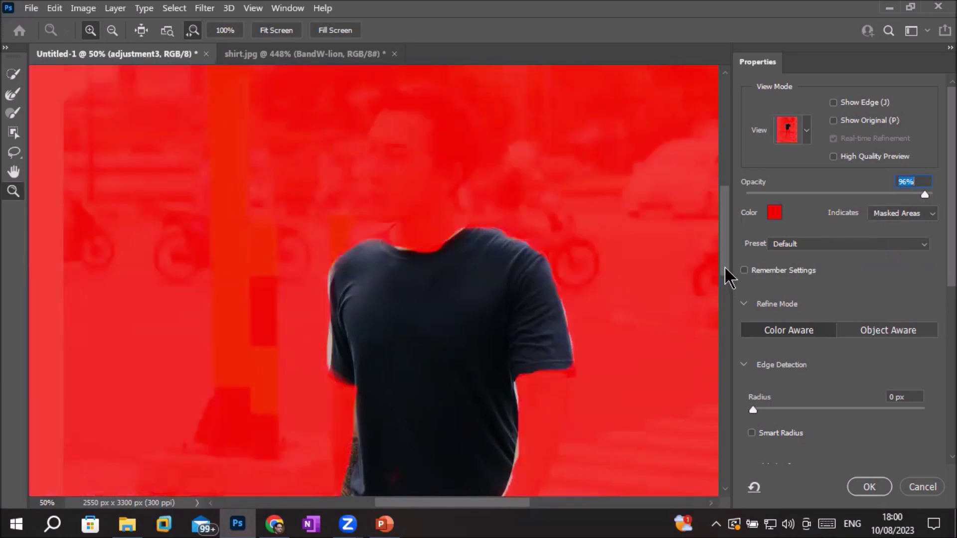
{"action": "left_click_drag", "start_coordinate": [726, 271], "coordinate": [726, 291]}
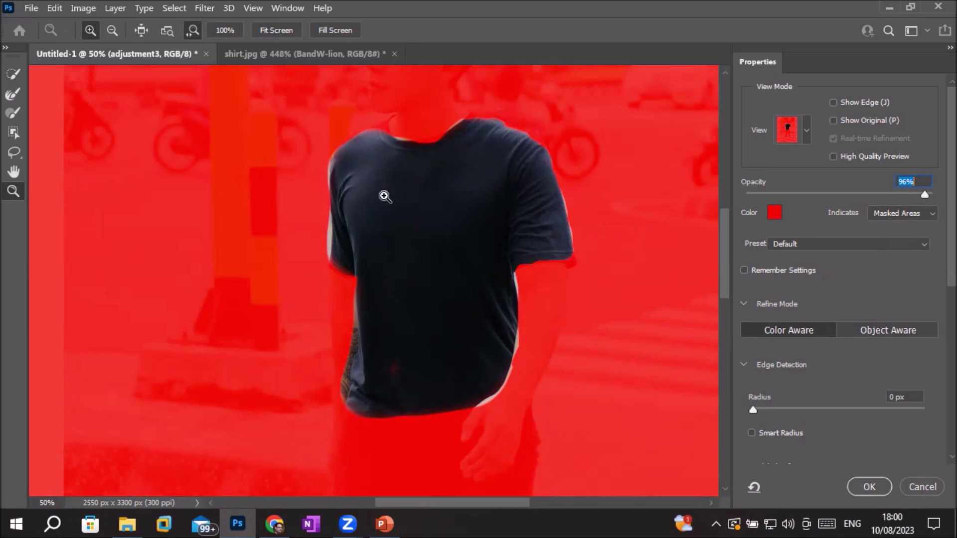
{"action": "left_click", "coordinate": [807, 132]}
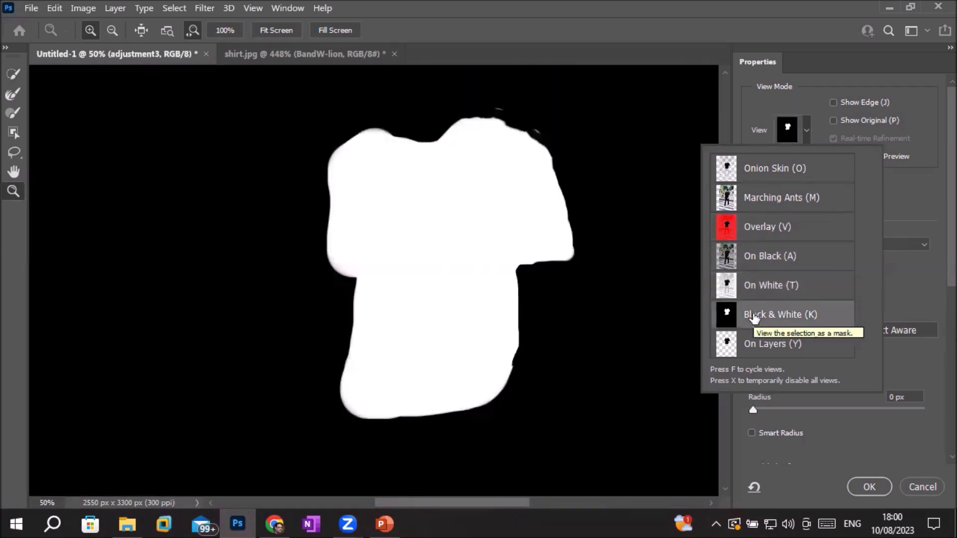
- Inspect the white-on-black Black & White mask, zooming in and out and panning to recentre the shirt
{"action": "scroll", "coordinate": [536, 103], "scroll_direction": "up", "scroll_amount": 2}
{"action": "scroll", "coordinate": [545, 112], "scroll_direction": "up", "scroll_amount": 3}
{"action": "scroll", "coordinate": [545, 112], "scroll_direction": "up", "scroll_amount": 1}
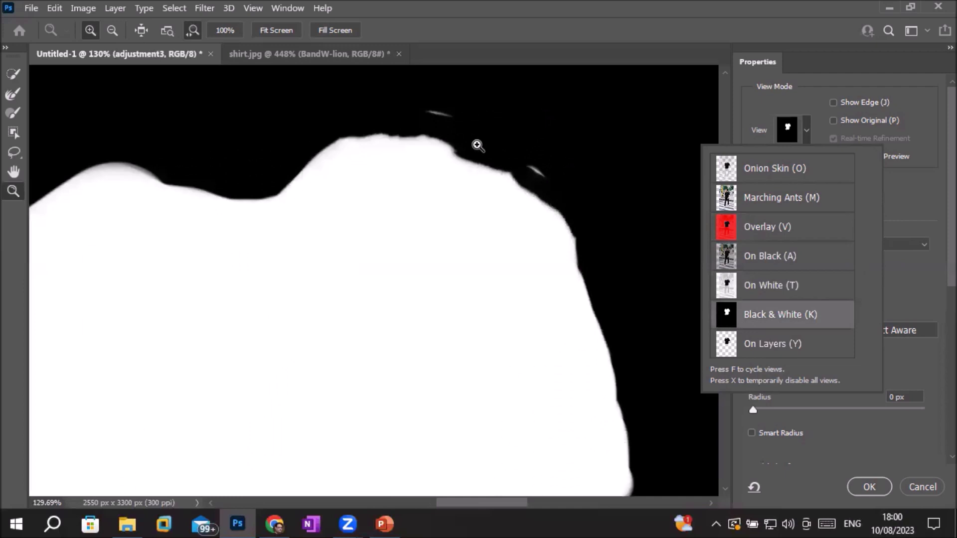
{"action": "scroll", "coordinate": [550, 252], "scroll_direction": "down", "scroll_amount": 2}
{"action": "scroll", "coordinate": [504, 387], "scroll_direction": "down", "scroll_amount": 1}
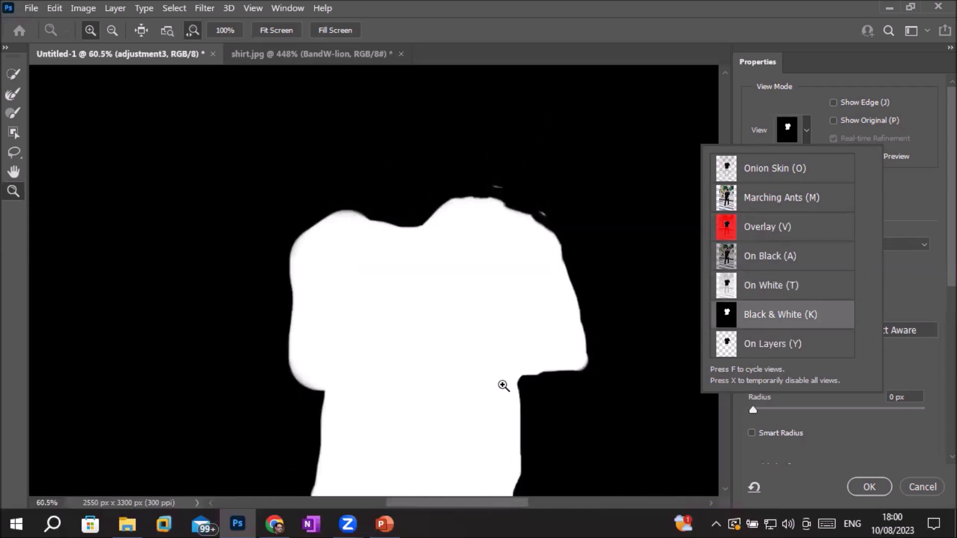
{"action": "scroll", "coordinate": [509, 459], "scroll_direction": "down", "scroll_amount": 1}
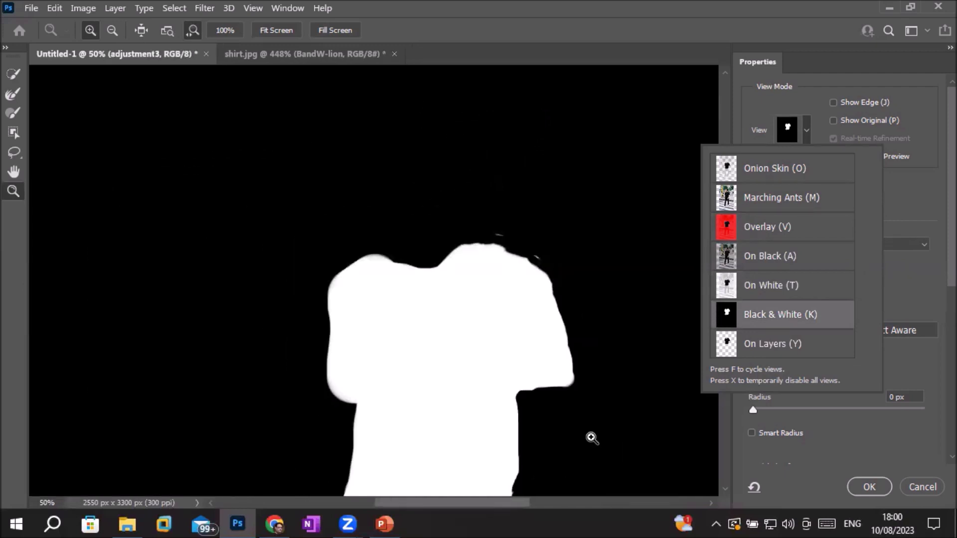
{"action": "left_click", "coordinate": [592, 438]}
{"action": "left_click_drag", "start_coordinate": [589, 437], "coordinate": [527, 370]}
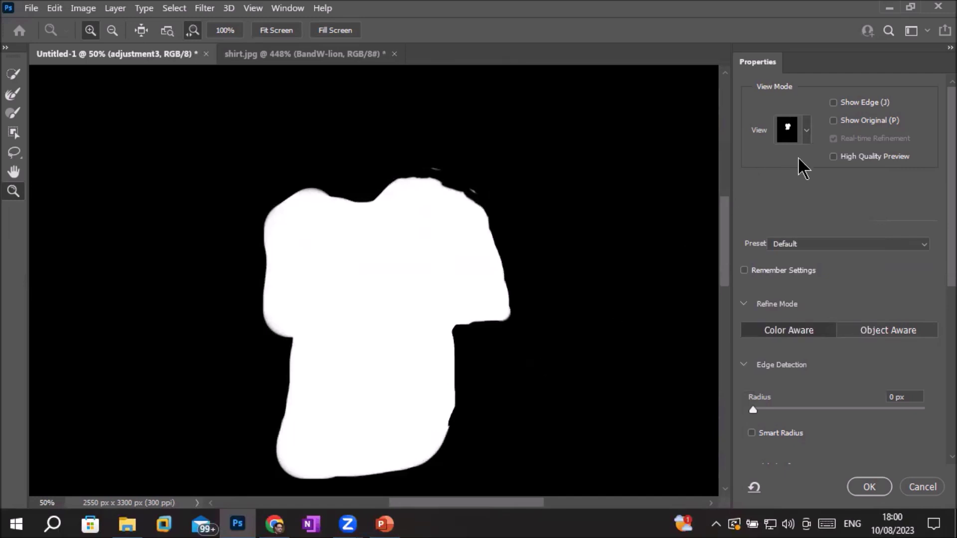
{"action": "left_click", "coordinate": [807, 131]}
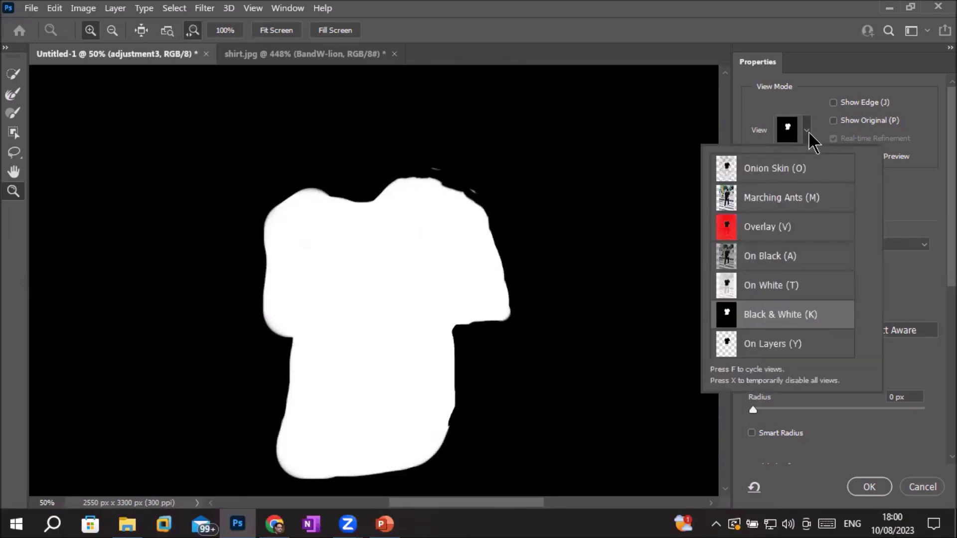
- Switch back to the red Overlay preview and lower its opacity to 55%
{"action": "left_click", "coordinate": [787, 234]}
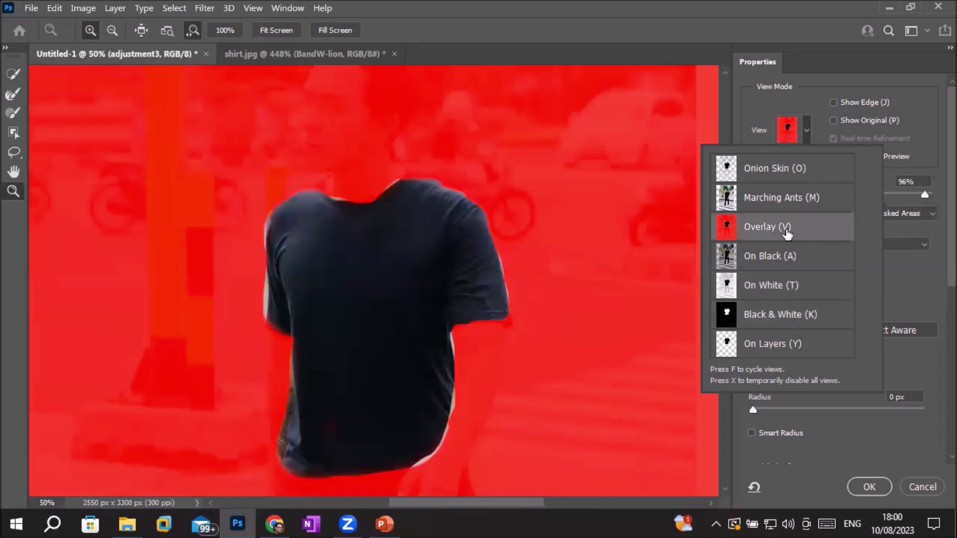
{"action": "left_click", "coordinate": [788, 132]}
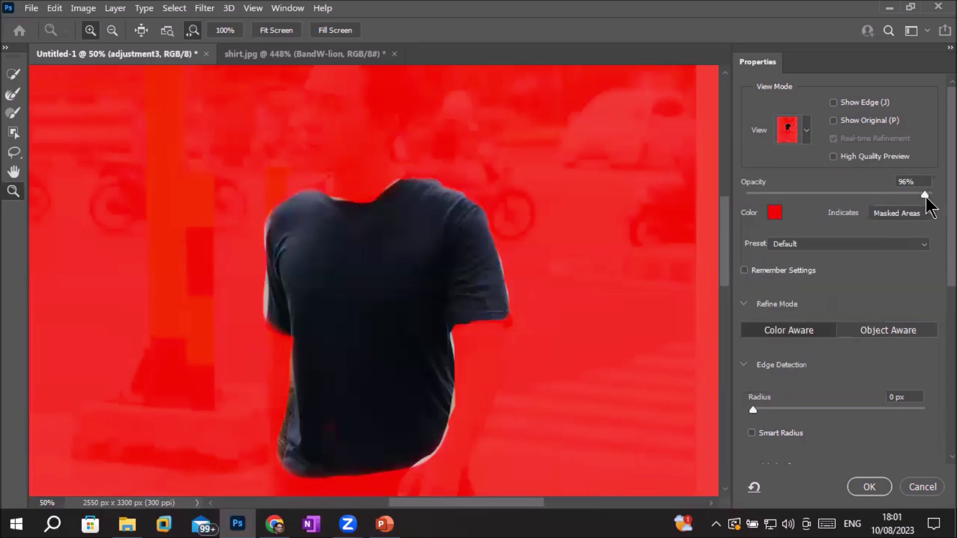
{"action": "left_click_drag", "start_coordinate": [925, 195], "coordinate": [923, 195]}
{"action": "left_click", "coordinate": [862, 195]}
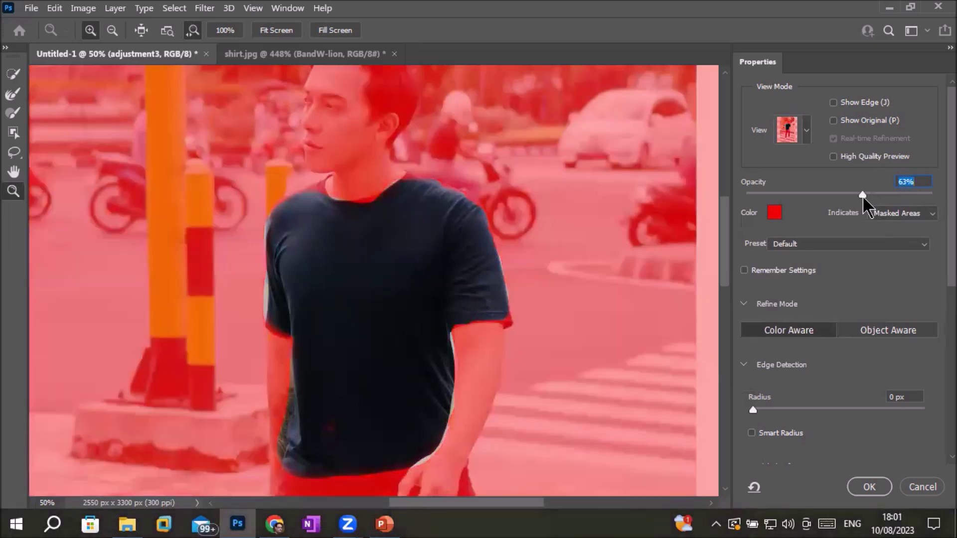
{"action": "left_click_drag", "start_coordinate": [863, 196], "coordinate": [847, 196]}
- Zoom in closely on the shirt's collar edge
{"action": "left_click", "coordinate": [327, 176]}
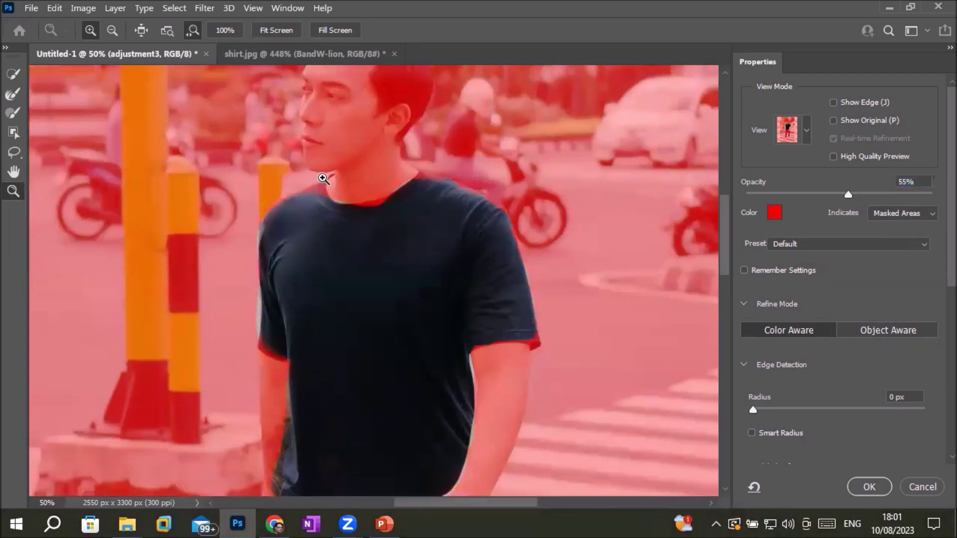
{"action": "left_click", "coordinate": [330, 179]}
{"action": "left_click", "coordinate": [331, 178]}
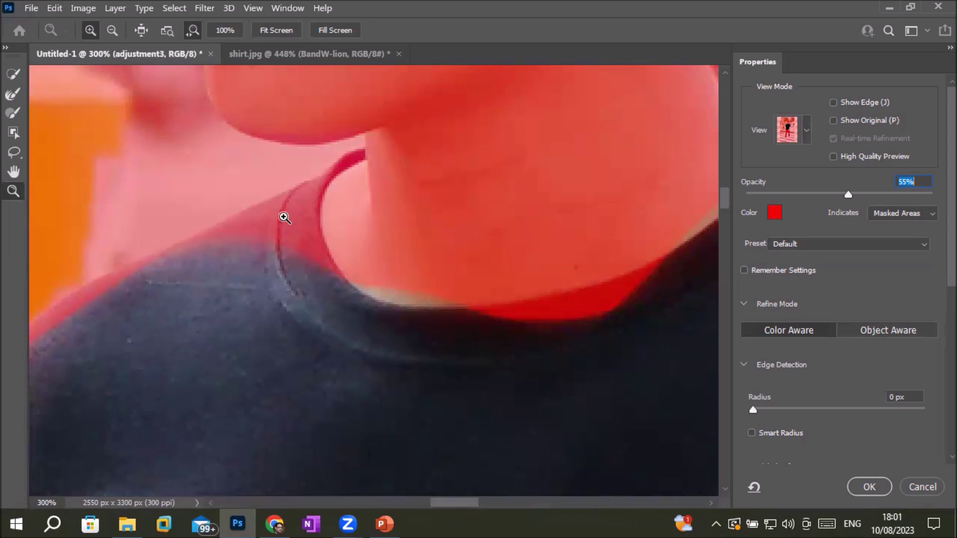
- Brush the collar edge and its top into the shirt selection with Quick Selection
{"action": "left_click", "coordinate": [12, 74]}
{"action": "mouse_move", "coordinate": [224, 246]}
{"action": "left_mouse_down"}
{"action": "mouse_move", "coordinate": [299, 203]}
{"action": "mouse_move", "coordinate": [308, 267]}
{"action": "mouse_move", "coordinate": [325, 288]}
{"action": "mouse_move", "coordinate": [312, 259]}
{"action": "left_mouse_up"}
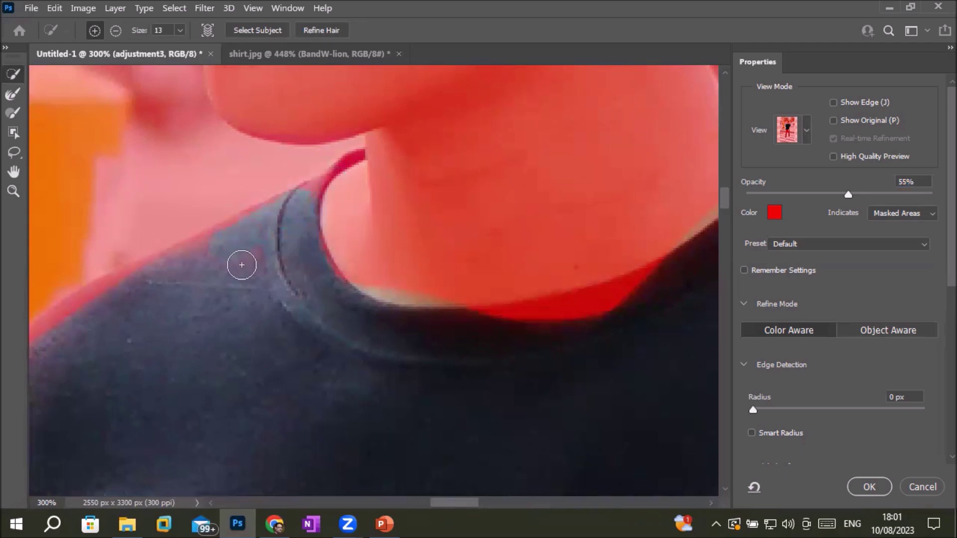
{"action": "left_click_drag", "start_coordinate": [297, 205], "coordinate": [312, 195]}
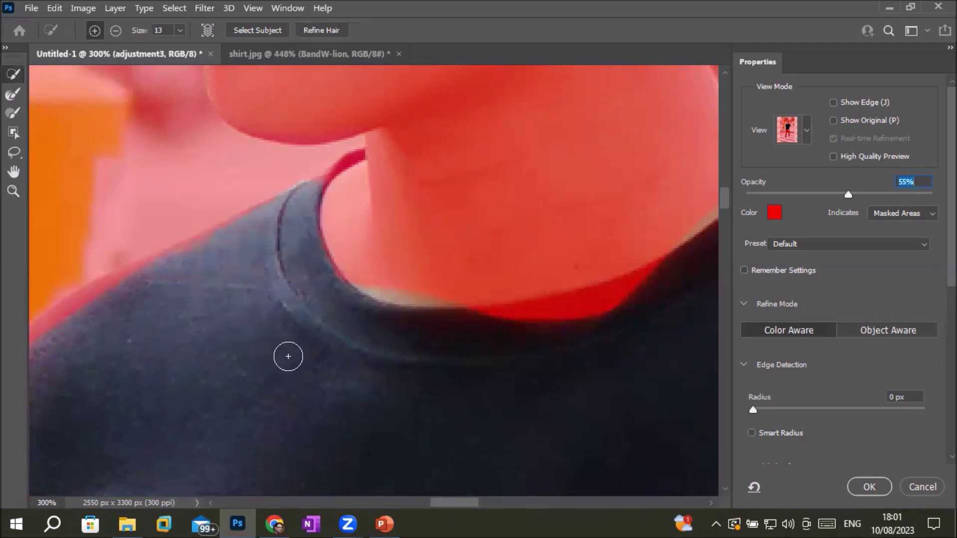
{"action": "left_click_drag", "start_coordinate": [632, 291], "coordinate": [479, 328]}
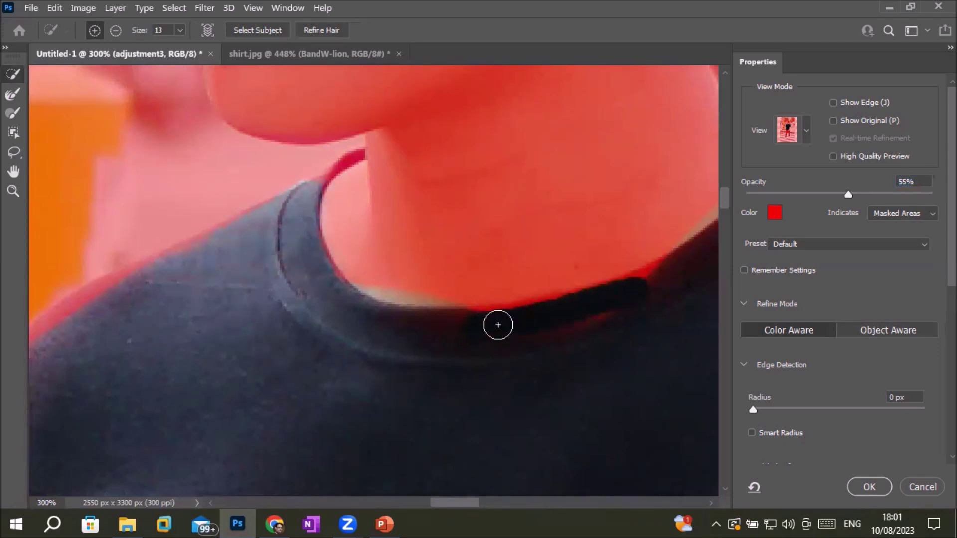
{"action": "left_click_drag", "start_coordinate": [666, 269], "coordinate": [540, 334]}
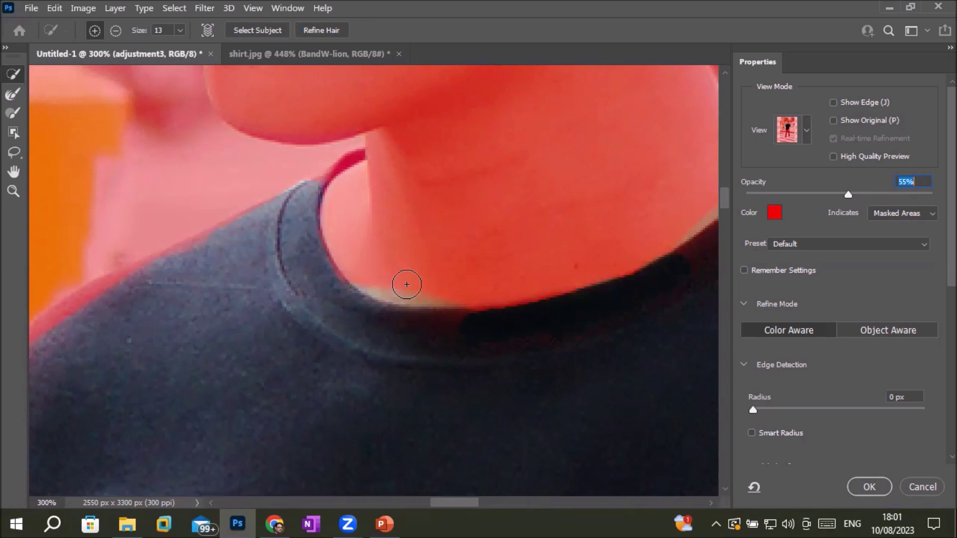
- Alt-brush excess off the collar edge, then zoom in on the chin and collar
{"action": "key", "text": "alt"}
{"action": "left_click_drag", "start_coordinate": [406, 284], "coordinate": [411, 285]}
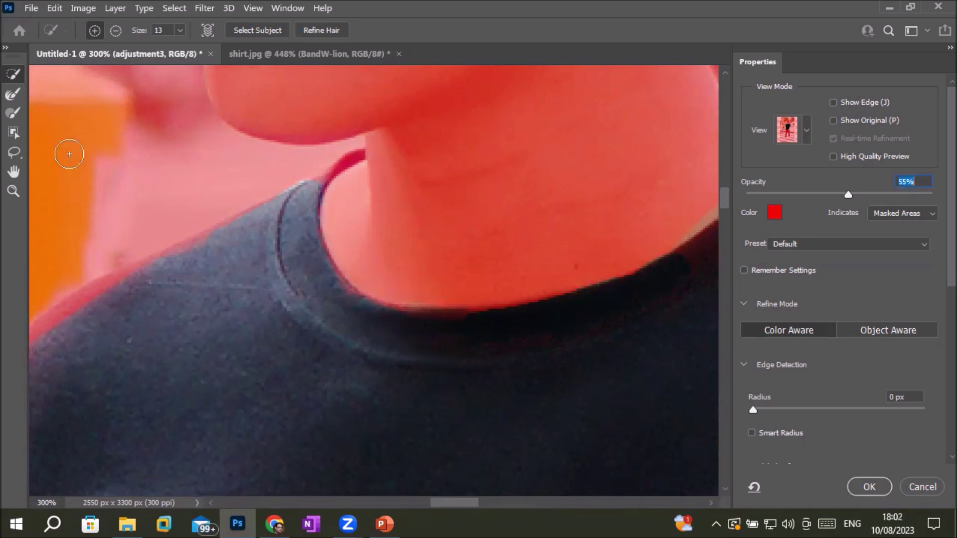
{"action": "left_click", "coordinate": [14, 192]}
{"action": "left_click", "coordinate": [349, 137]}
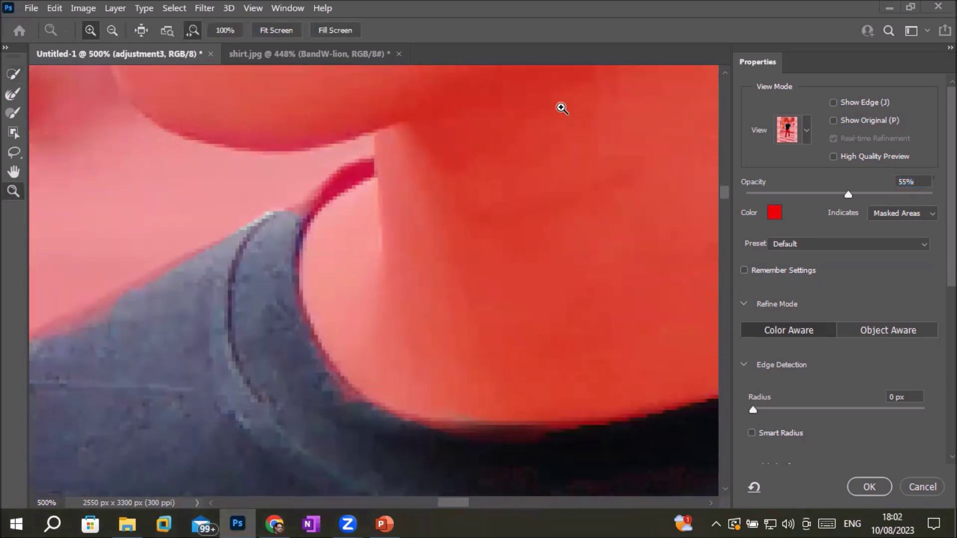
- Zoom in on the thin red strap and brush it in with a 4 px brush
{"action": "left_click", "coordinate": [333, 174]}
{"action": "left_click", "coordinate": [333, 174]}
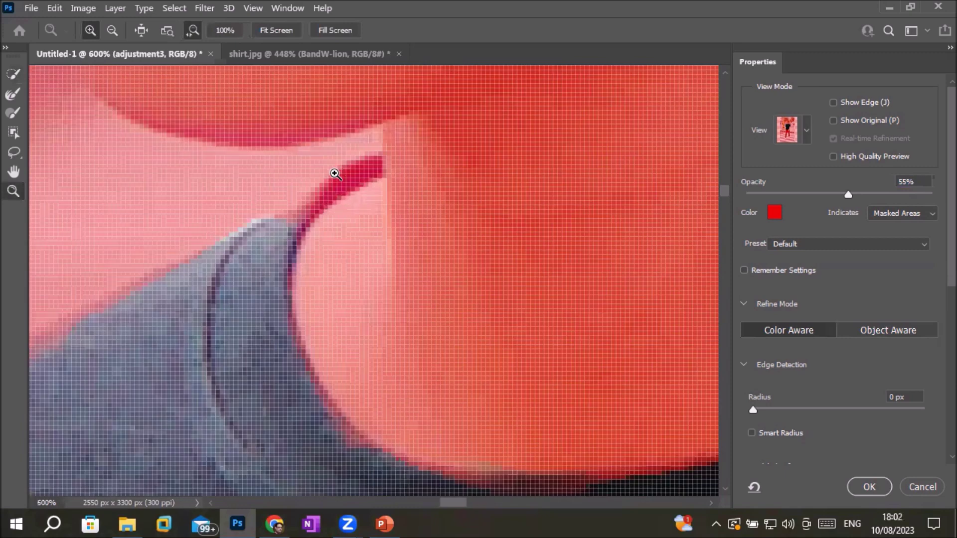
{"action": "left_click", "coordinate": [344, 170]}
{"action": "left_click", "coordinate": [343, 169]}
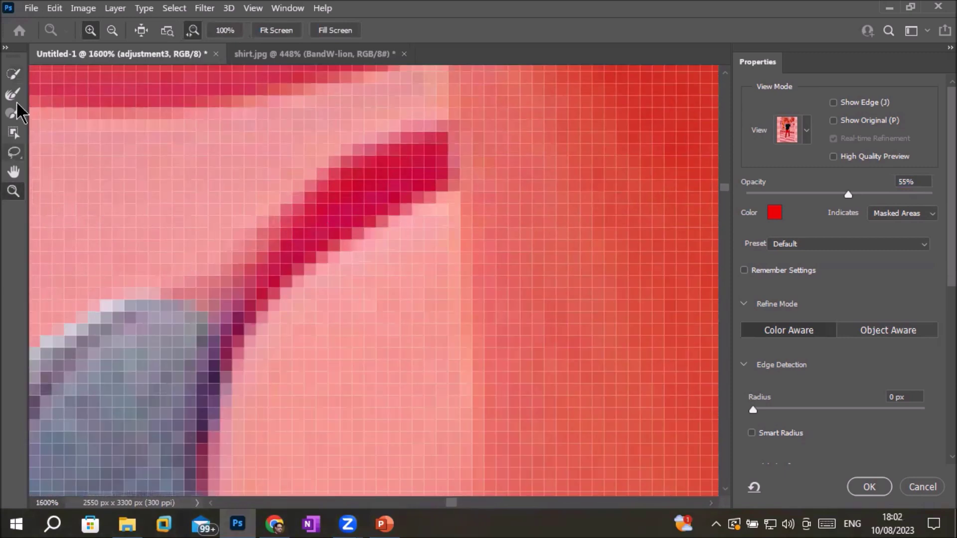
{"action": "left_click", "coordinate": [12, 73]}
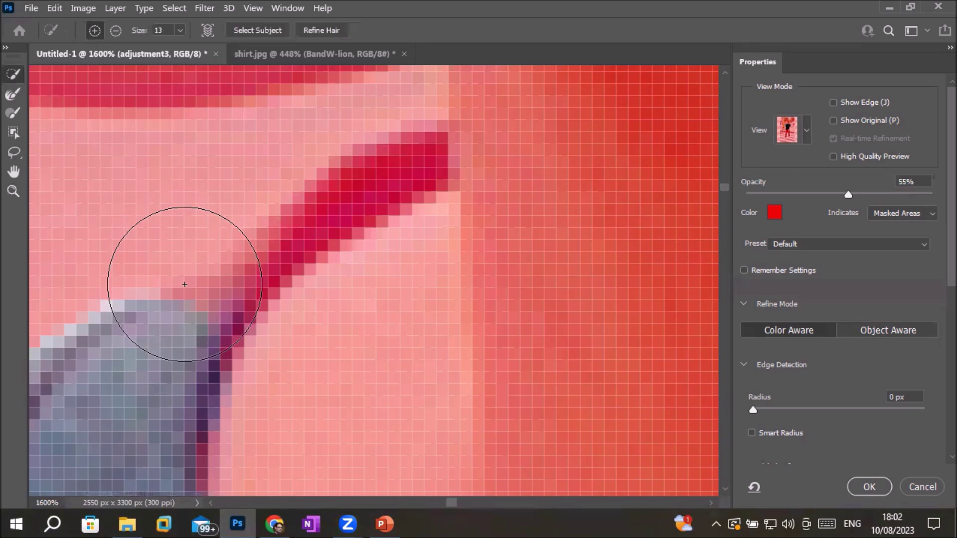
{"action": "key", "text": "bracketleft"}
{"action": "key", "text": "bracketleft"}
{"action": "key", "text": "bracketleft"}
{"action": "key", "text": "bracketleft"}
{"action": "key", "text": "bracketleft"}
{"action": "key", "text": "bracketleft"}
{"action": "key", "text": "bracketleft"}
{"action": "mouse_move", "coordinate": [213, 300]}
{"action": "left_mouse_down"}
{"action": "mouse_move", "coordinate": [300, 227]}
{"action": "mouse_move", "coordinate": [457, 154]}
{"action": "left_mouse_up"}
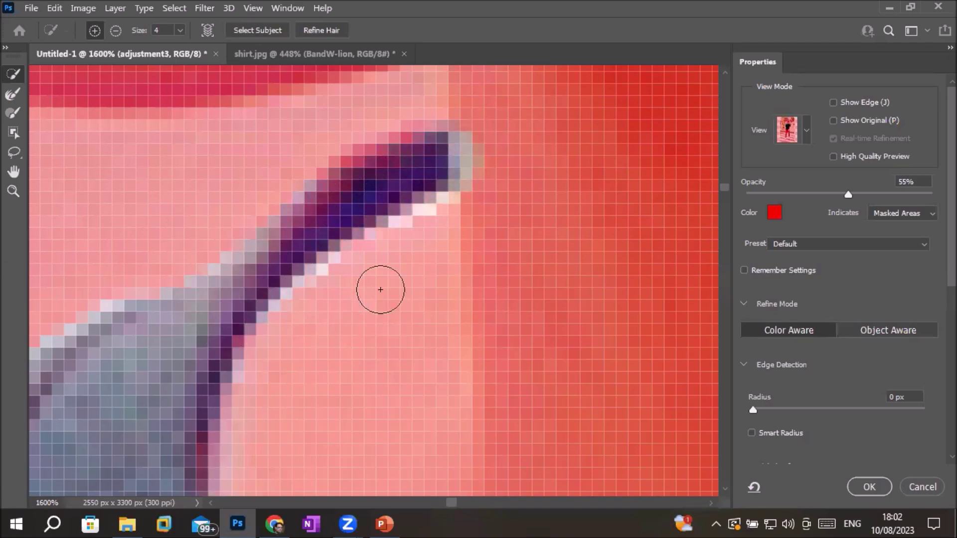
{"action": "scroll", "coordinate": [401, 263], "scroll_direction": "down", "scroll_amount": 3}
{"action": "scroll", "coordinate": [400, 263], "scroll_direction": "down", "scroll_amount": 3}
{"action": "scroll", "coordinate": [417, 268], "scroll_direction": "down", "scroll_amount": 5}
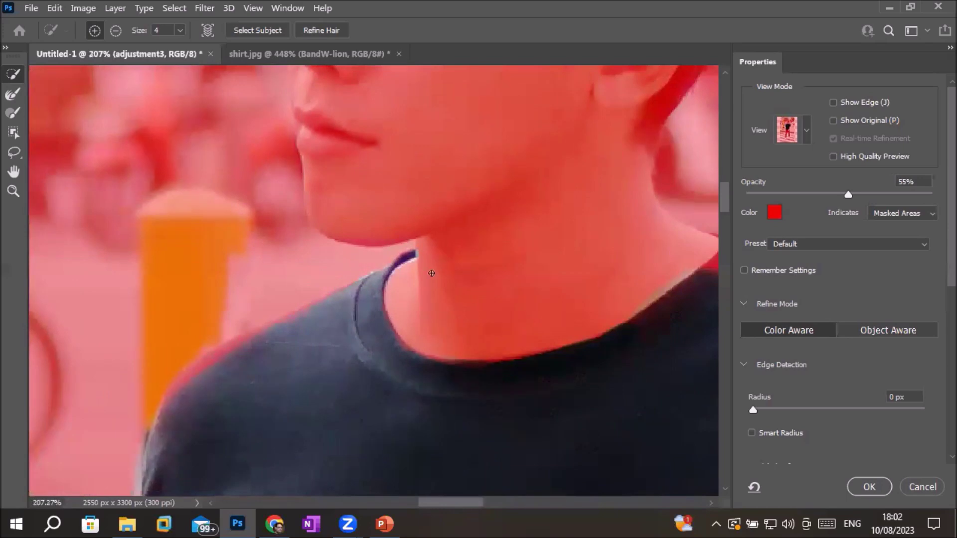
{"action": "scroll", "coordinate": [430, 272], "scroll_direction": "down", "scroll_amount": 1}
{"action": "scroll", "coordinate": [454, 280], "scroll_direction": "down", "scroll_amount": 2}
{"action": "scroll", "coordinate": [642, 367], "scroll_direction": "down", "scroll_amount": 2}
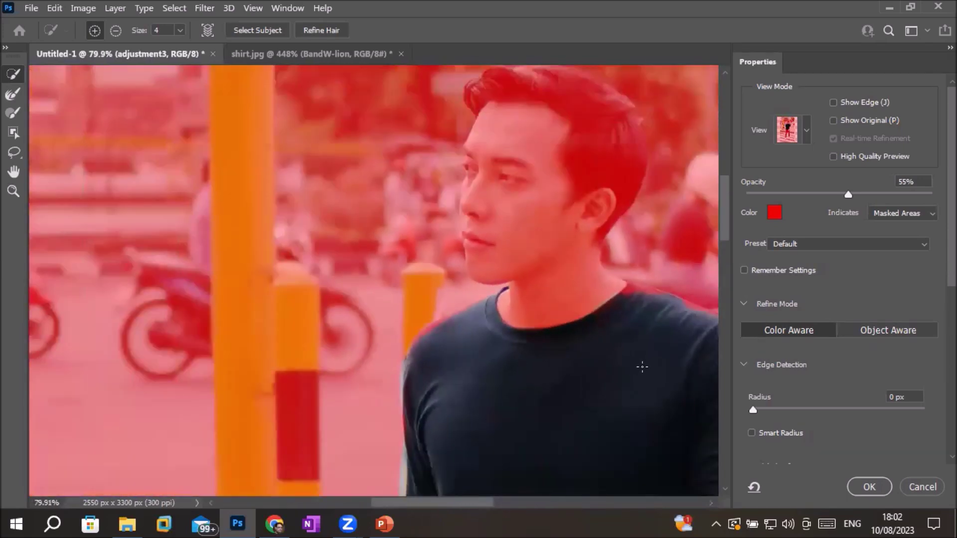
- Pan to the right shoulder, zoom in to about 334%, and raise overlay opacity to 75%
{"action": "left_click_drag", "start_coordinate": [685, 315], "coordinate": [281, 291]}
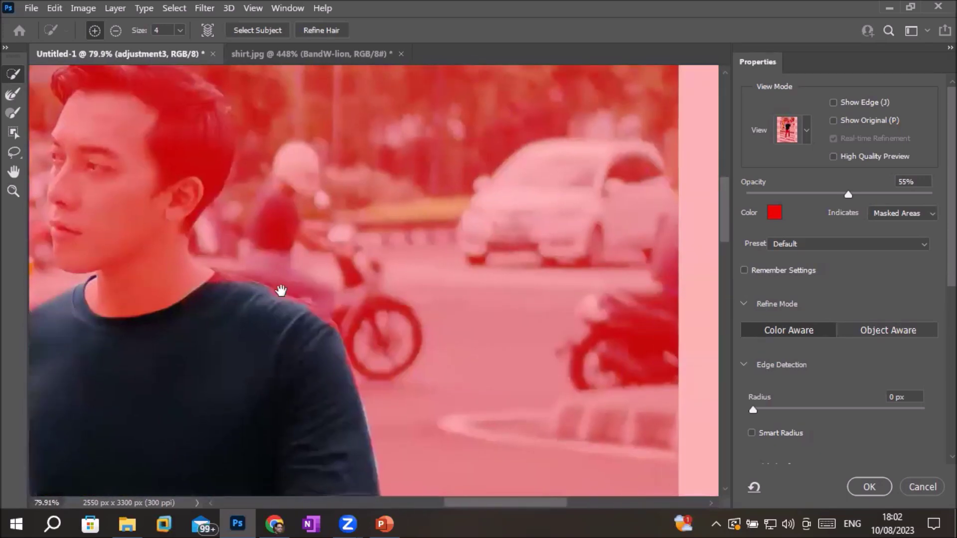
{"action": "scroll", "coordinate": [300, 314], "scroll_direction": "up", "scroll_amount": 1}
{"action": "scroll", "coordinate": [325, 305], "scroll_direction": "up", "scroll_amount": 3}
{"action": "scroll", "coordinate": [331, 304], "scroll_direction": "up", "scroll_amount": 2}
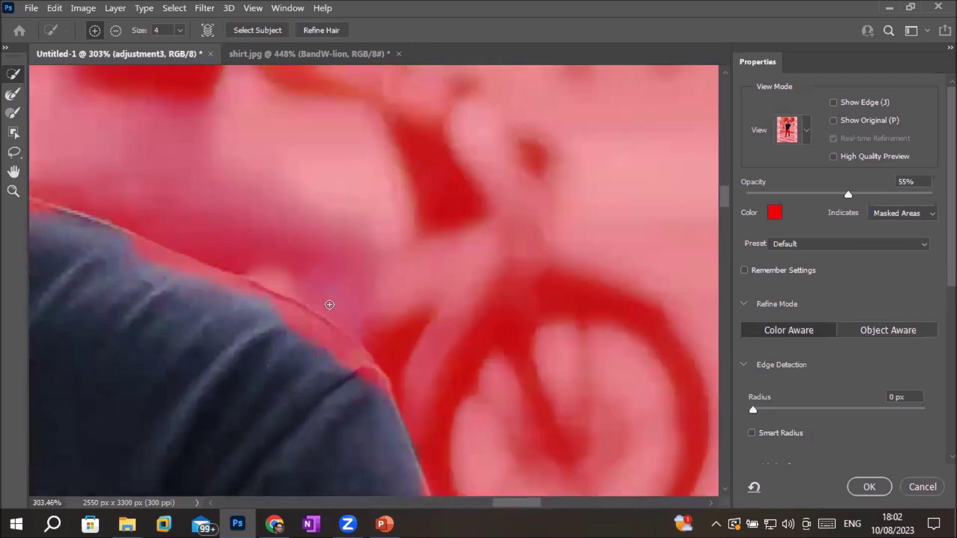
{"action": "scroll", "coordinate": [330, 304], "scroll_direction": "up", "scroll_amount": 1}
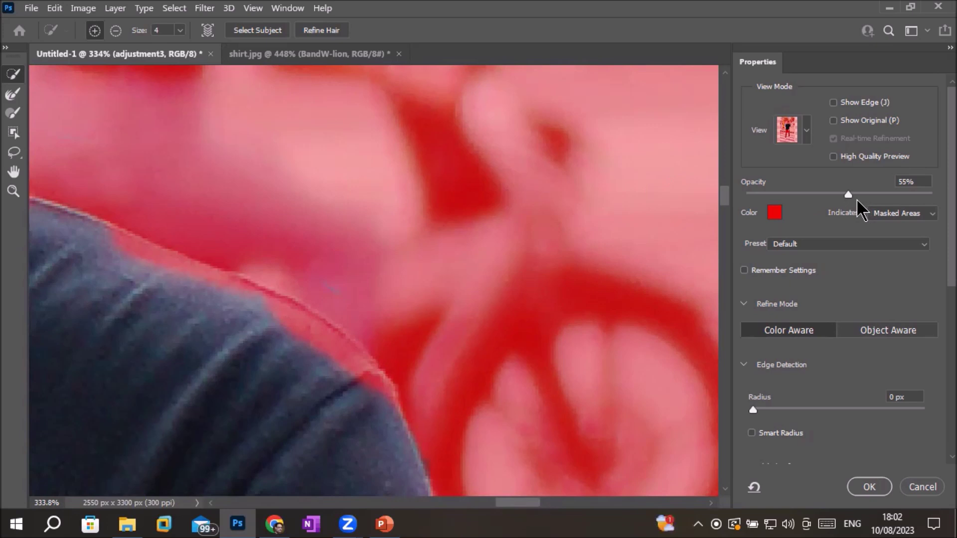
{"action": "left_click", "coordinate": [885, 195]}
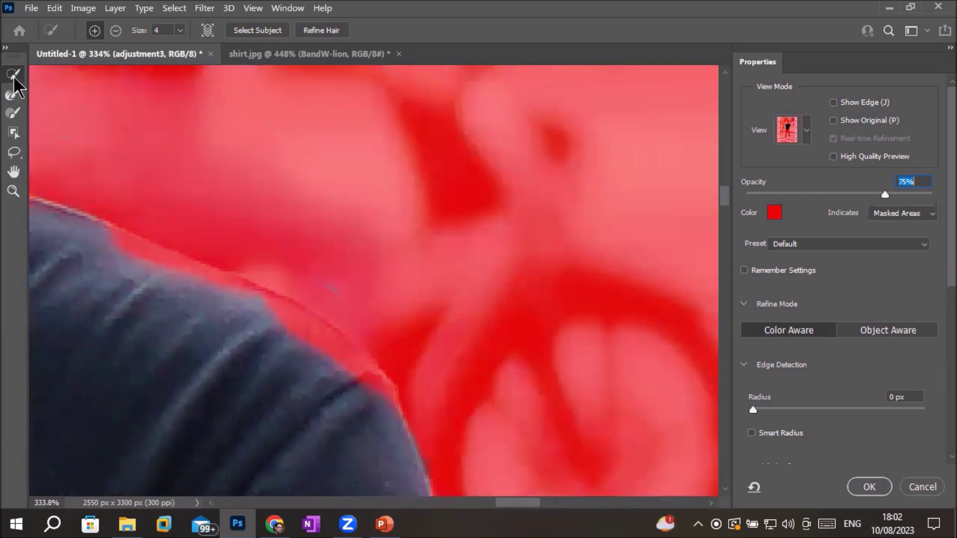
- Refine the shoulder edge and Alt-brush away its grey fringe
{"action": "mouse_move", "coordinate": [262, 312]}
{"action": "left_mouse_down"}
{"action": "mouse_move", "coordinate": [391, 402]}
{"action": "mouse_move", "coordinate": [244, 290]}
{"action": "mouse_move", "coordinate": [114, 236]}
{"action": "left_mouse_up"}
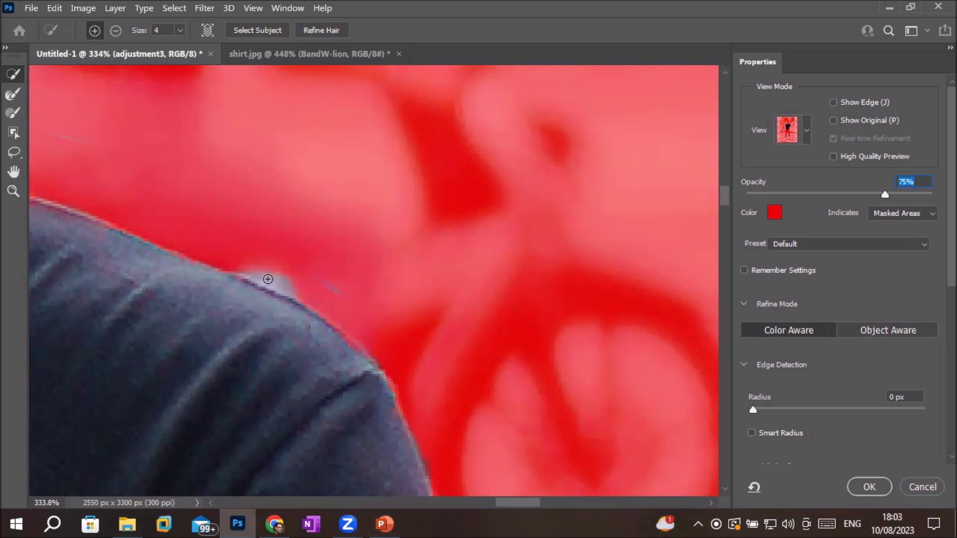
{"action": "key", "text": "alt"}
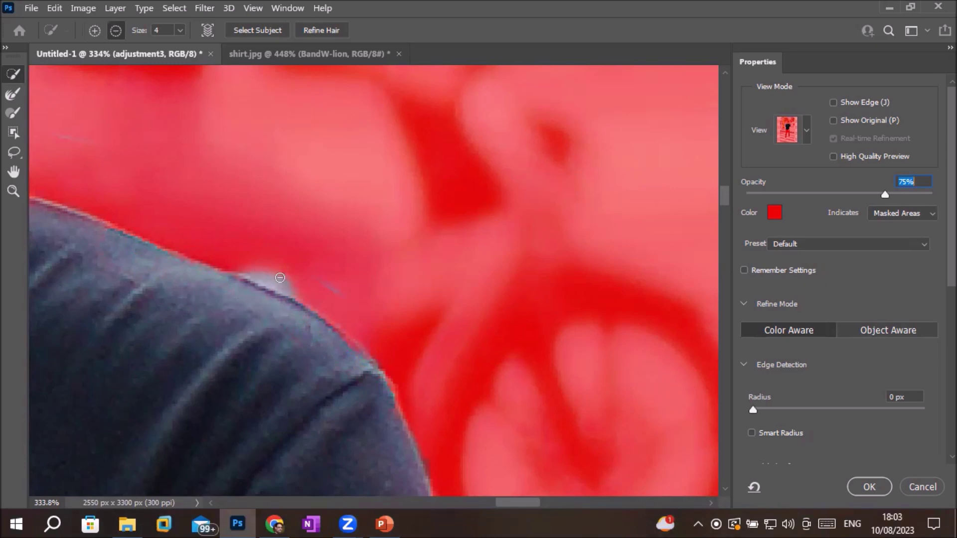
{"action": "left_click_drag", "start_coordinate": [269, 276], "coordinate": [308, 288]}
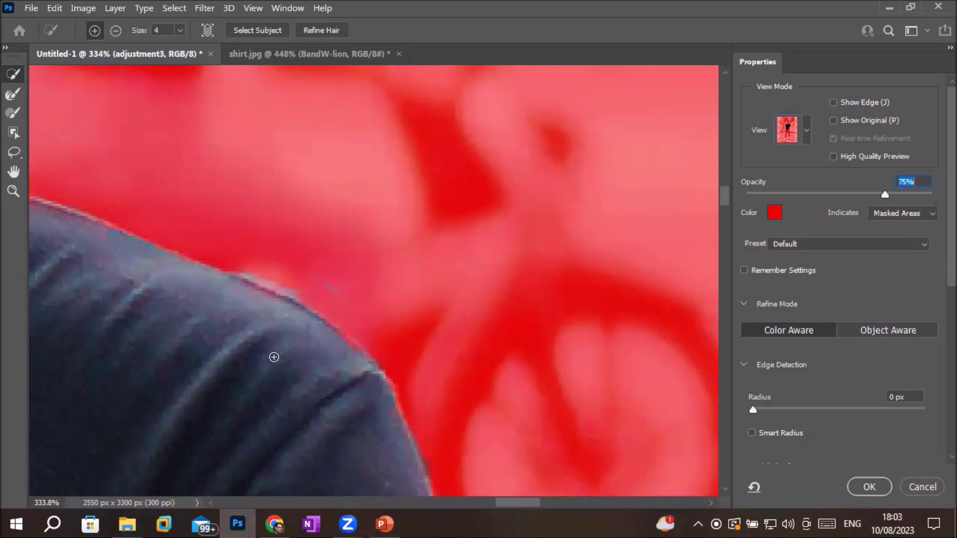
{"action": "mouse_move", "coordinate": [369, 338]}
{"action": "left_mouse_down"}
{"action": "mouse_move", "coordinate": [453, 199]}
{"action": "mouse_move", "coordinate": [576, 378]}
{"action": "mouse_move", "coordinate": [626, 364]}
{"action": "mouse_move", "coordinate": [379, 184]}
{"action": "left_mouse_up"}
{"action": "left_click_drag", "start_coordinate": [585, 410], "coordinate": [496, 157]}
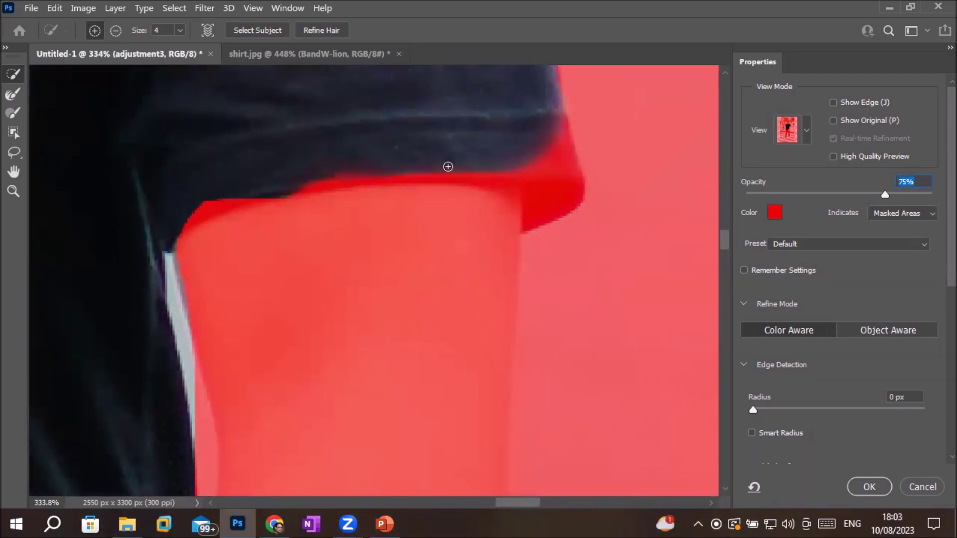
- Refine the hem's edge, subtracting red and light fringe and undoing one bad stroke
{"action": "left_click_drag", "start_coordinate": [449, 160], "coordinate": [468, 320]}
{"action": "mouse_move", "coordinate": [577, 281]}
{"action": "left_mouse_down"}
{"action": "mouse_move", "coordinate": [584, 316]}
{"action": "mouse_move", "coordinate": [268, 324]}
{"action": "left_mouse_up"}
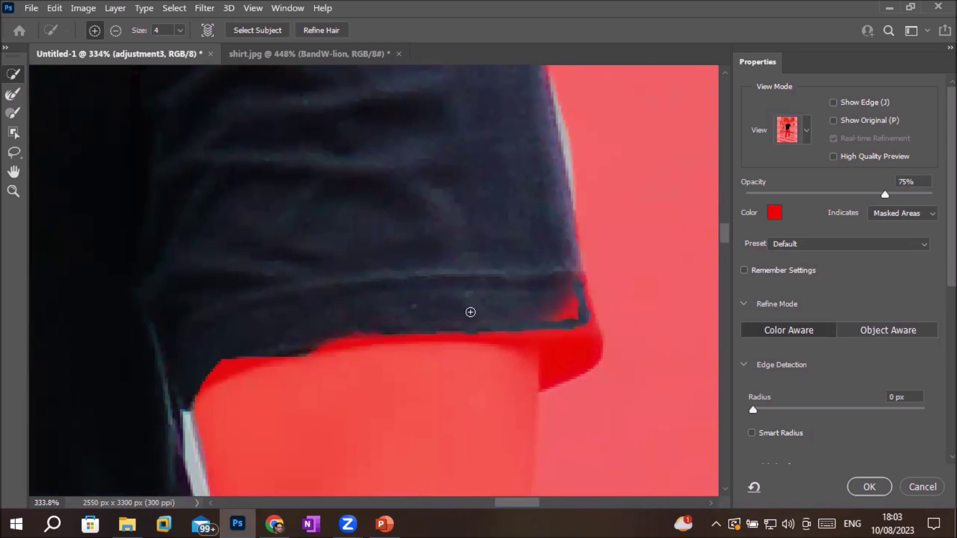
{"action": "left_click_drag", "start_coordinate": [598, 310], "coordinate": [596, 329]}
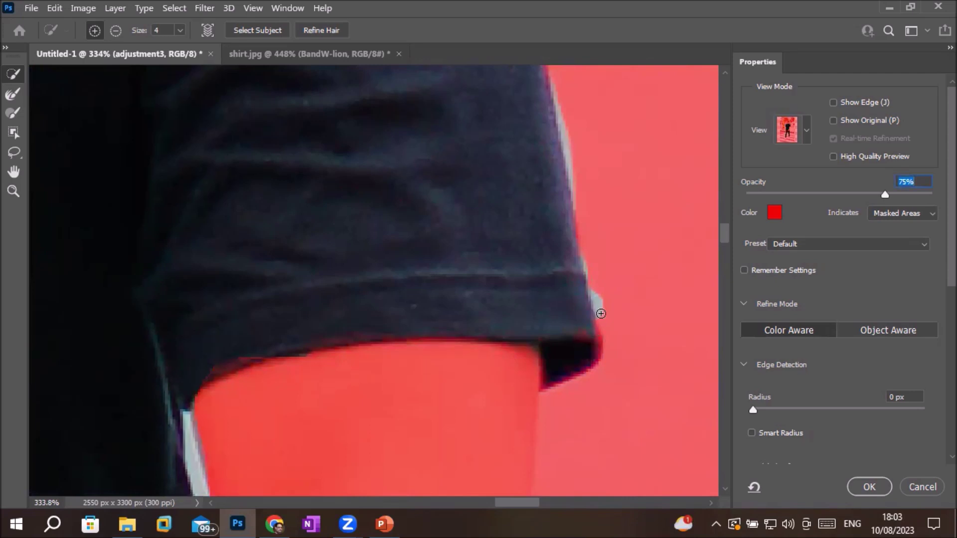
{"action": "left_click_drag", "start_coordinate": [601, 313], "coordinate": [565, 91]}
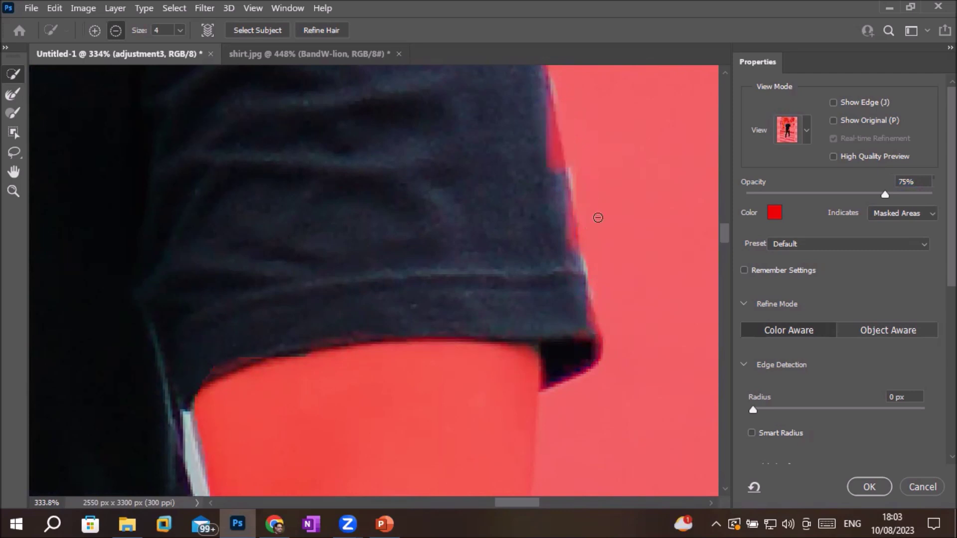
{"action": "key", "text": "ctrl+z"}
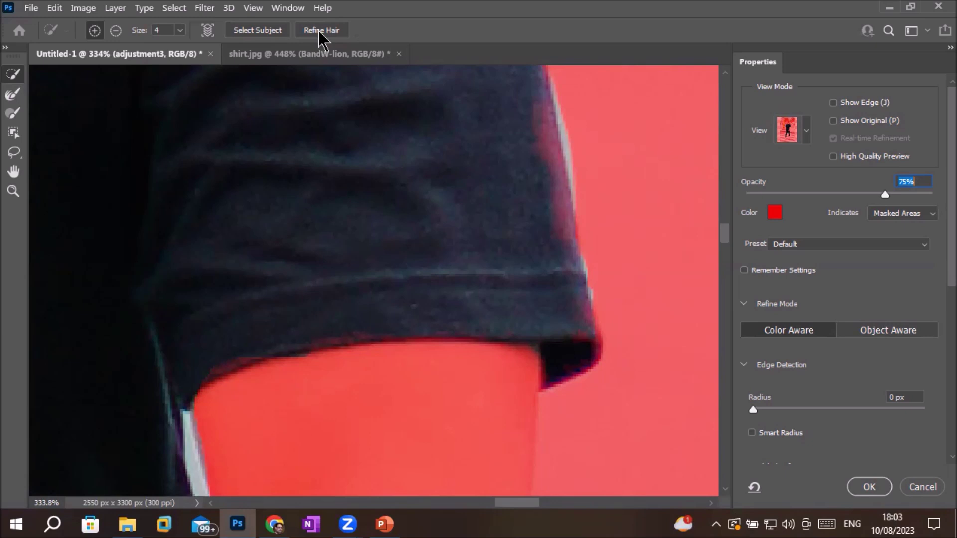
- Clean the reddish fringe on the shirt's right edge and tidy its bottom edge
{"action": "left_click", "coordinate": [318, 30]}
{"action": "left_click_drag", "start_coordinate": [544, 126], "coordinate": [571, 252]}
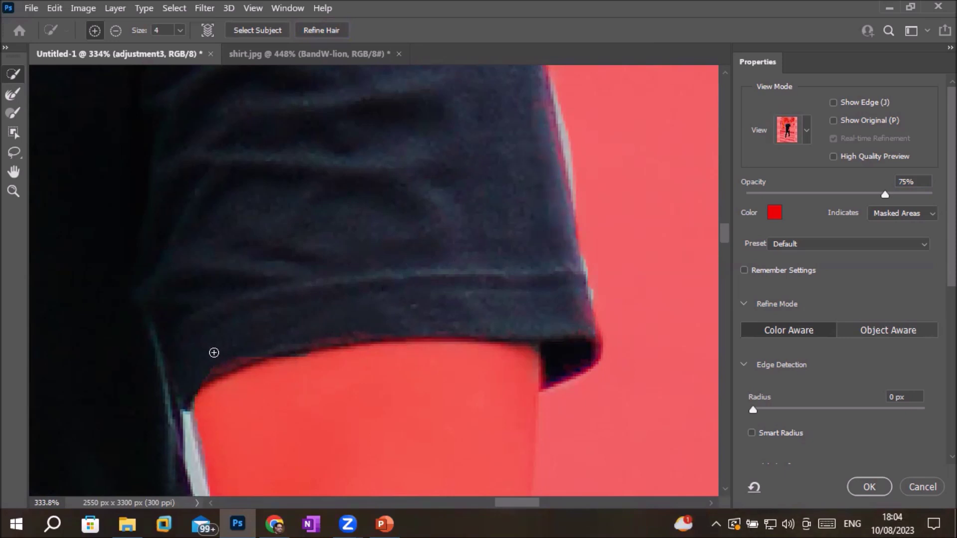
{"action": "left_click_drag", "start_coordinate": [209, 368], "coordinate": [292, 345]}
- Alt-brush the grey fringe off the shirt edge near the white stripe by the hem
{"action": "left_click_drag", "start_coordinate": [231, 299], "coordinate": [463, 192]}
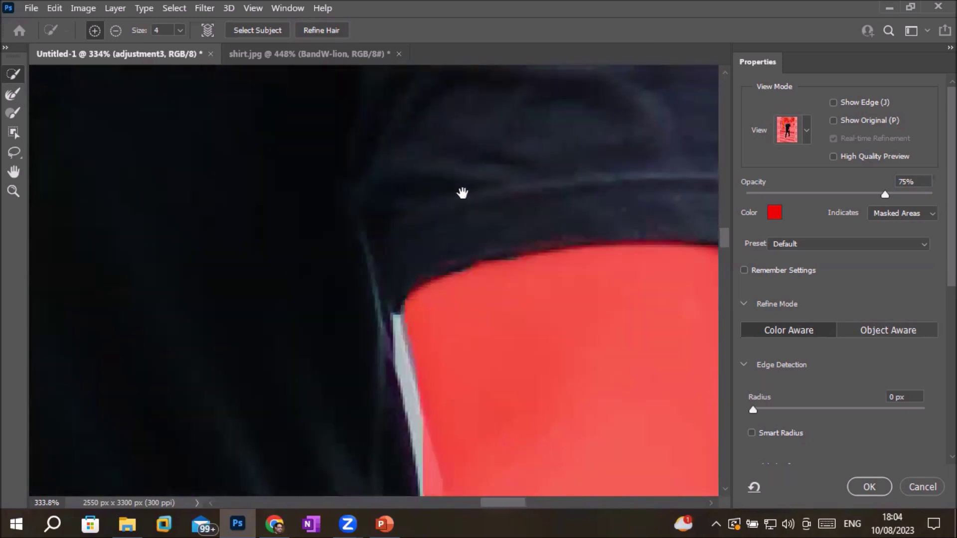
{"action": "left_click_drag", "start_coordinate": [402, 392], "coordinate": [366, 220]}
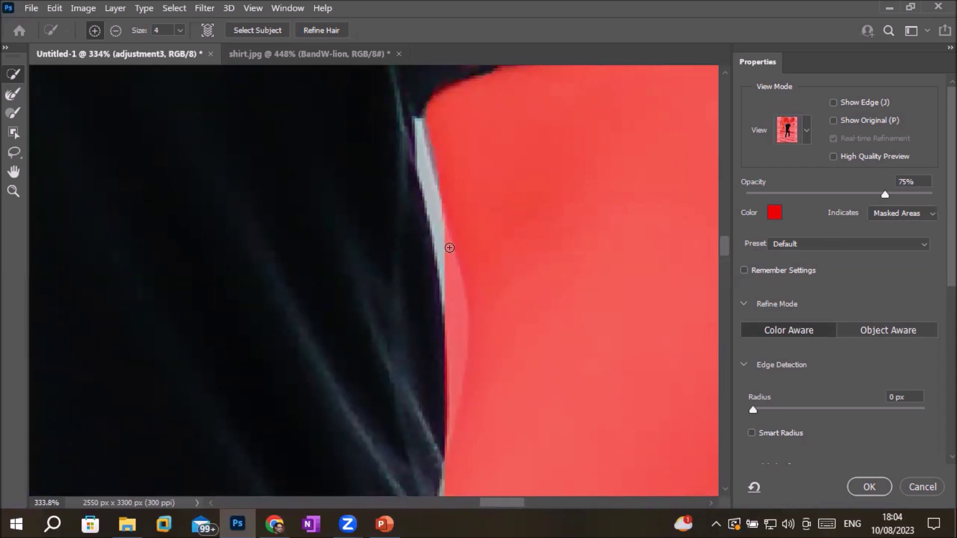
{"action": "key", "text": "alt"}
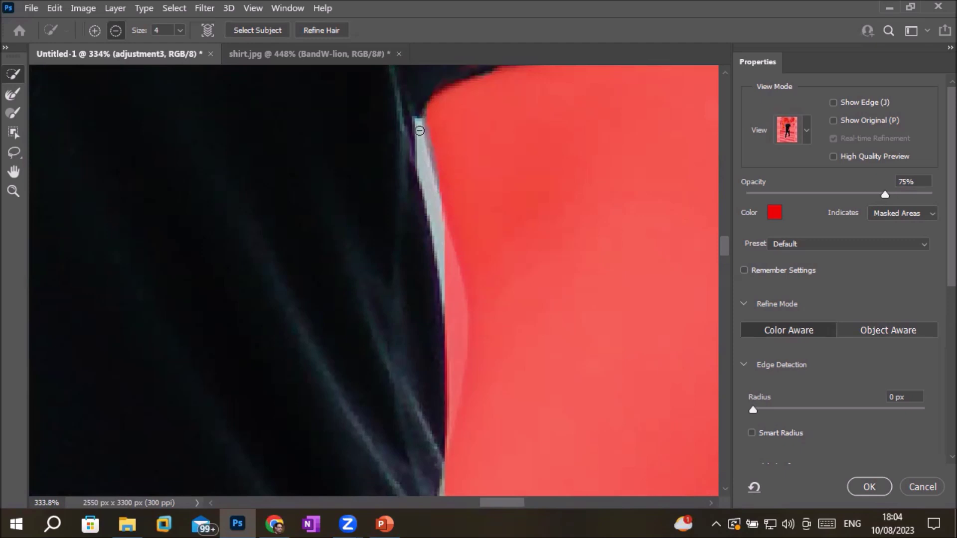
{"action": "left_click_drag", "start_coordinate": [421, 138], "coordinate": [462, 349]}
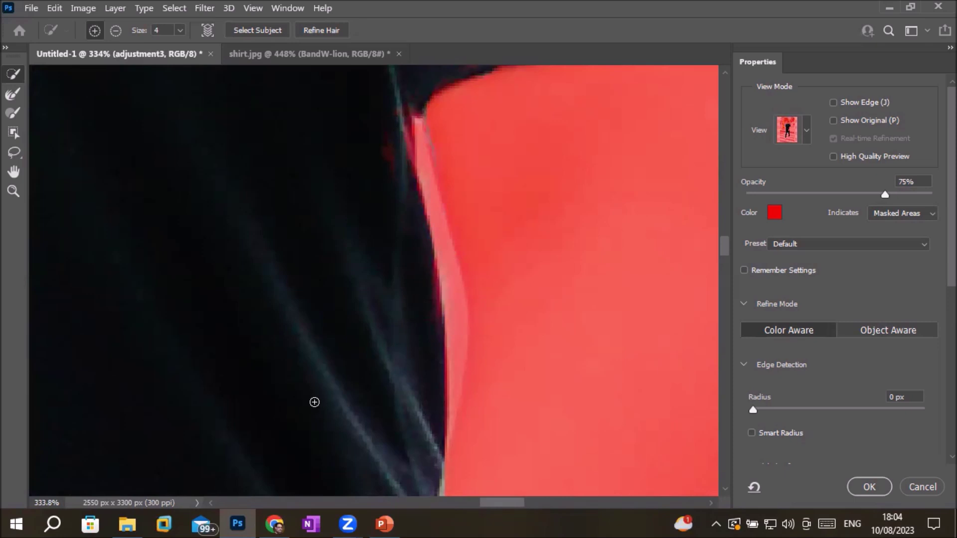
- Move along the edge beside the arm and subtract the remaining grey fringe slivers
{"action": "left_click_drag", "start_coordinate": [267, 399], "coordinate": [526, 225]}
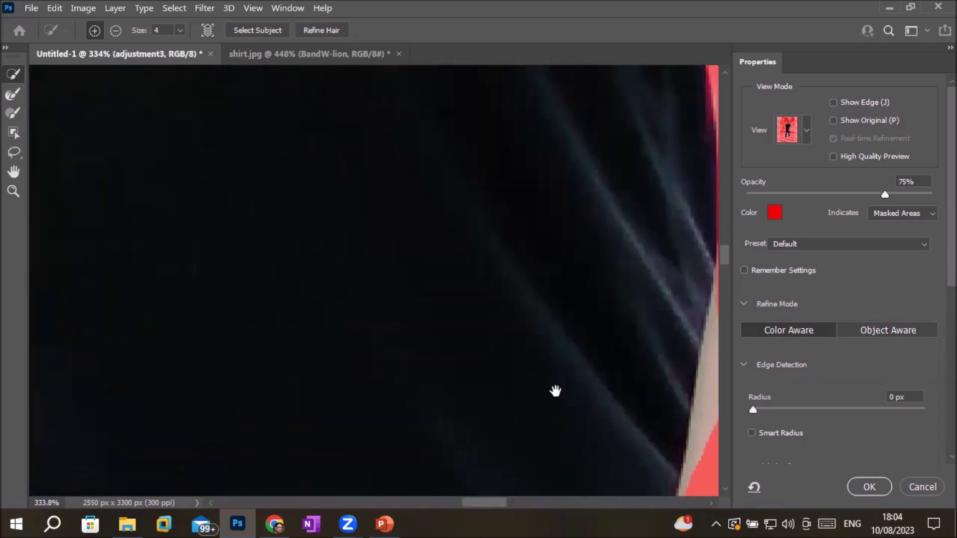
{"action": "left_click_drag", "start_coordinate": [553, 391], "coordinate": [365, 213]}
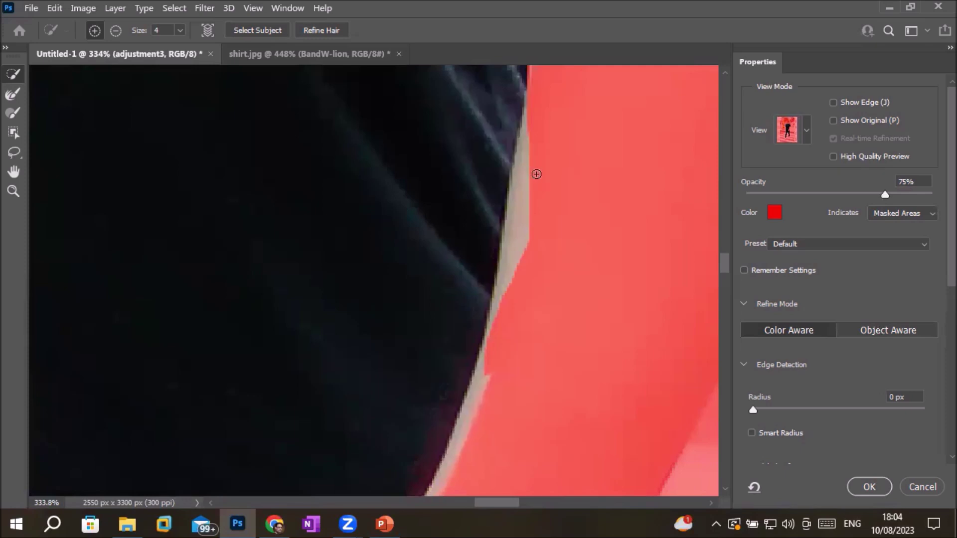
{"action": "key", "text": "alt"}
{"action": "left_click_drag", "start_coordinate": [527, 144], "coordinate": [526, 156]}
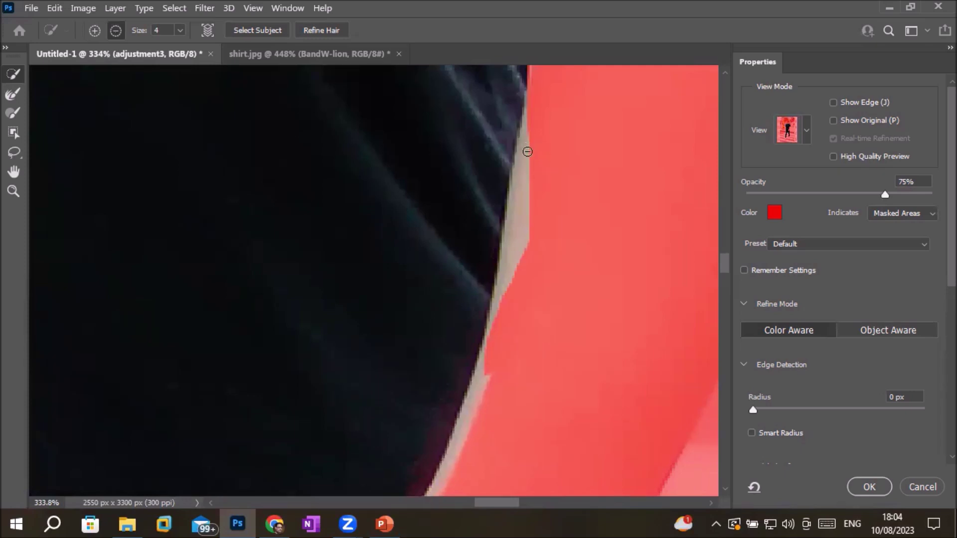
{"action": "left_click_drag", "start_coordinate": [517, 243], "coordinate": [508, 293]}
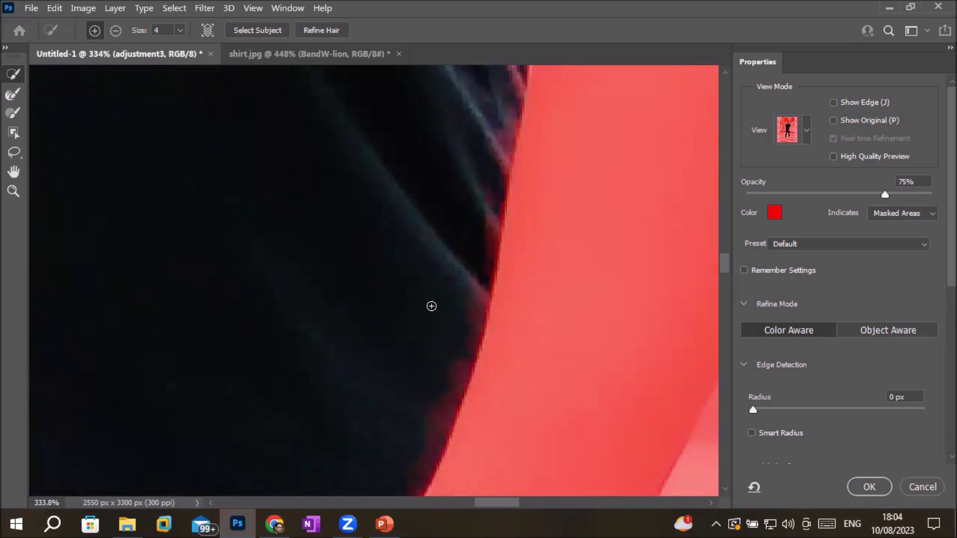
{"action": "mouse_move", "coordinate": [381, 310]}
{"action": "left_mouse_down"}
{"action": "mouse_move", "coordinate": [466, 235]}
{"action": "mouse_move", "coordinate": [453, 368]}
{"action": "mouse_move", "coordinate": [449, 187]}
{"action": "mouse_move", "coordinate": [441, 229]}
{"action": "mouse_move", "coordinate": [338, 322]}
{"action": "mouse_move", "coordinate": [402, 229]}
{"action": "mouse_move", "coordinate": [444, 269]}
{"action": "mouse_move", "coordinate": [181, 348]}
{"action": "mouse_move", "coordinate": [181, 421]}
{"action": "left_mouse_up"}
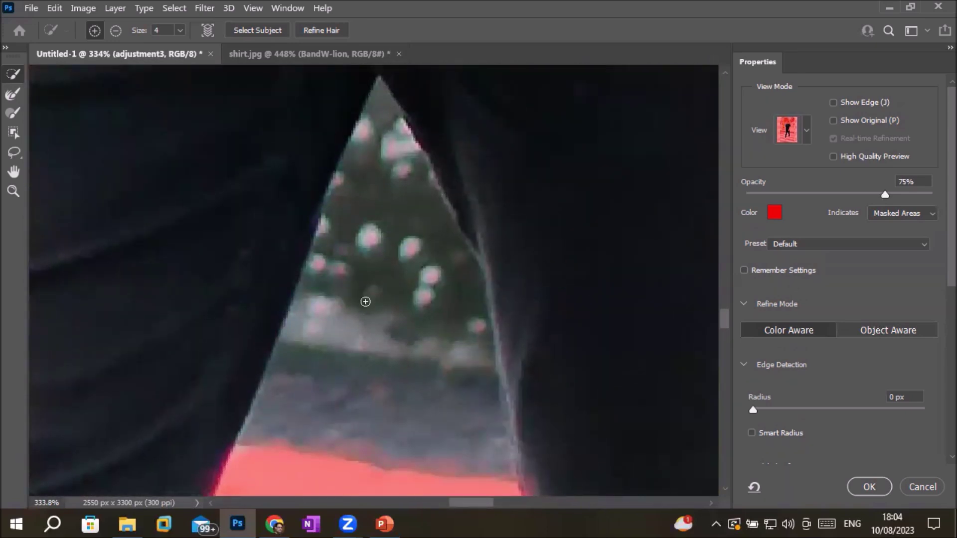
- Subtract the background wedge beside the body and refine the mask down the shirt's seam
{"action": "left_click_drag", "start_coordinate": [389, 156], "coordinate": [350, 427]}
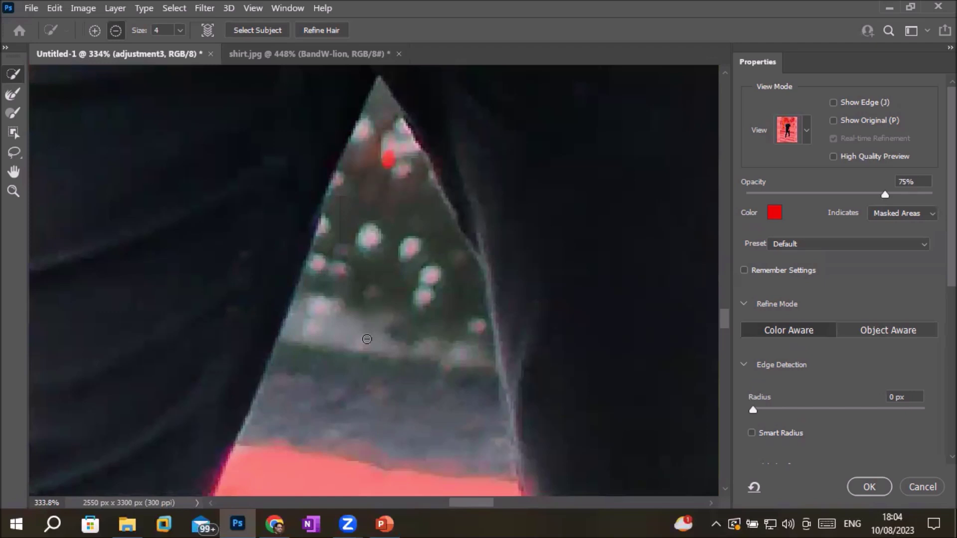
{"action": "left_click_drag", "start_coordinate": [461, 234], "coordinate": [451, 359]}
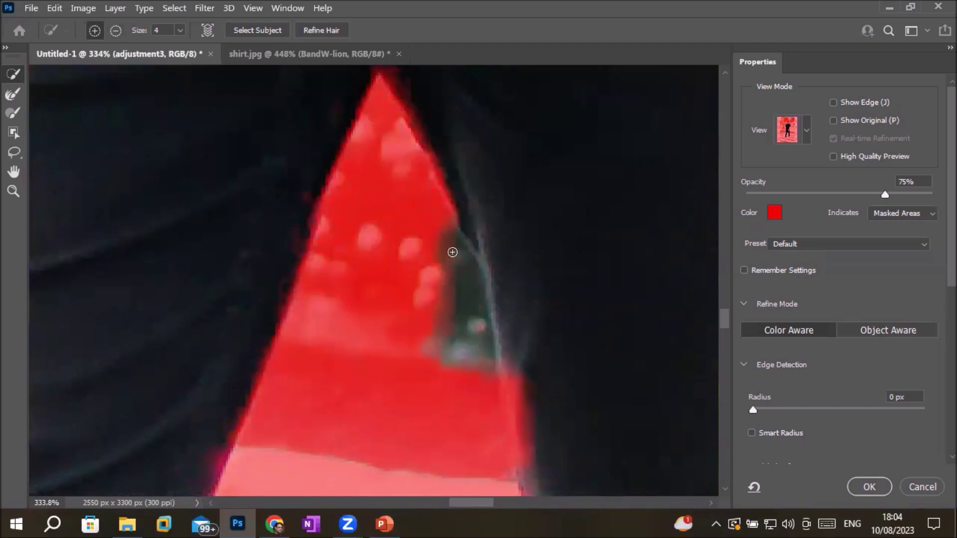
{"action": "left_click_drag", "start_coordinate": [452, 253], "coordinate": [466, 387]}
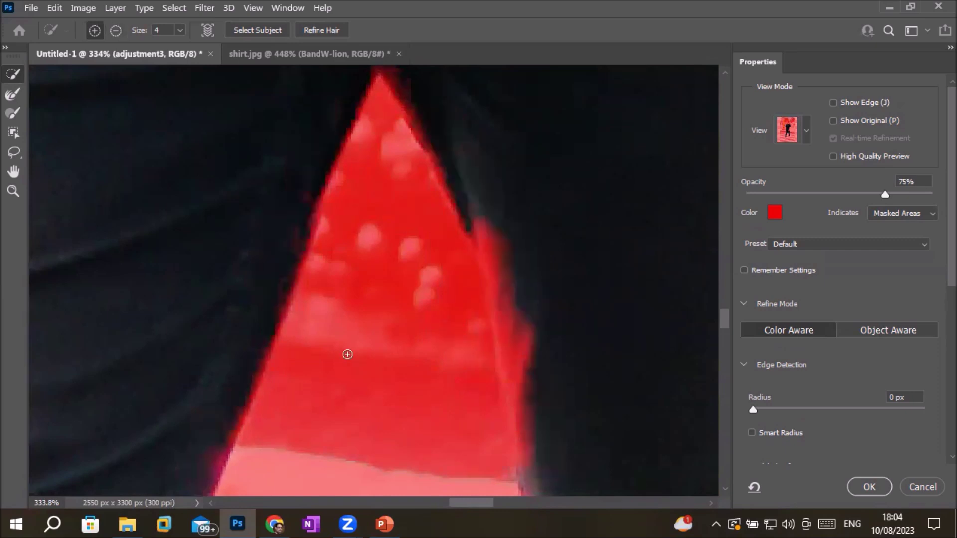
{"action": "left_click_drag", "start_coordinate": [199, 357], "coordinate": [536, 347]}
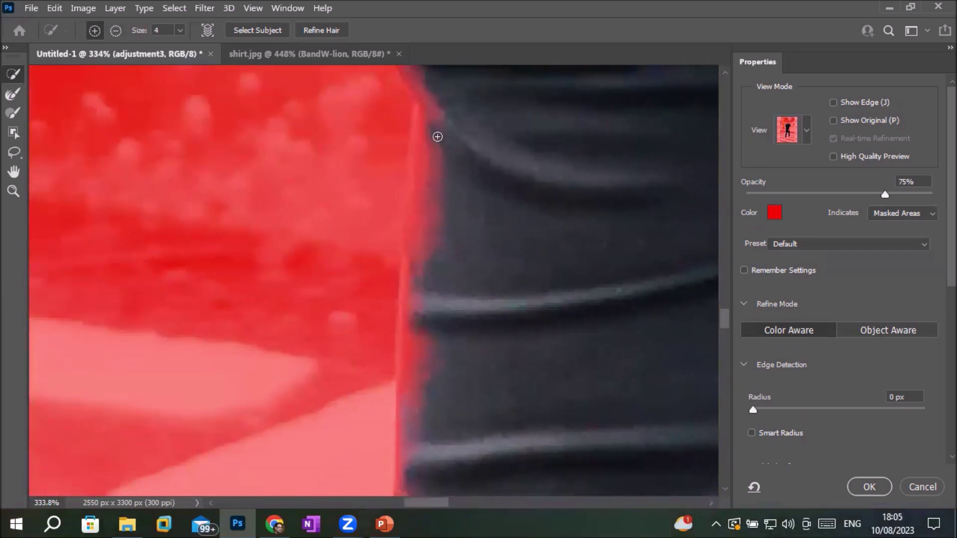
{"action": "left_click_drag", "start_coordinate": [436, 149], "coordinate": [423, 216]}
{"action": "mouse_move", "coordinate": [416, 269]}
{"action": "left_mouse_down"}
{"action": "mouse_move", "coordinate": [406, 346]}
{"action": "mouse_move", "coordinate": [412, 423]}
{"action": "mouse_move", "coordinate": [417, 372]}
{"action": "left_mouse_up"}
- Subtract both jeans legs and the shirt's waistband edge from the selection
{"action": "scroll", "coordinate": [519, 335], "scroll_direction": "down", "scroll_amount": 2}
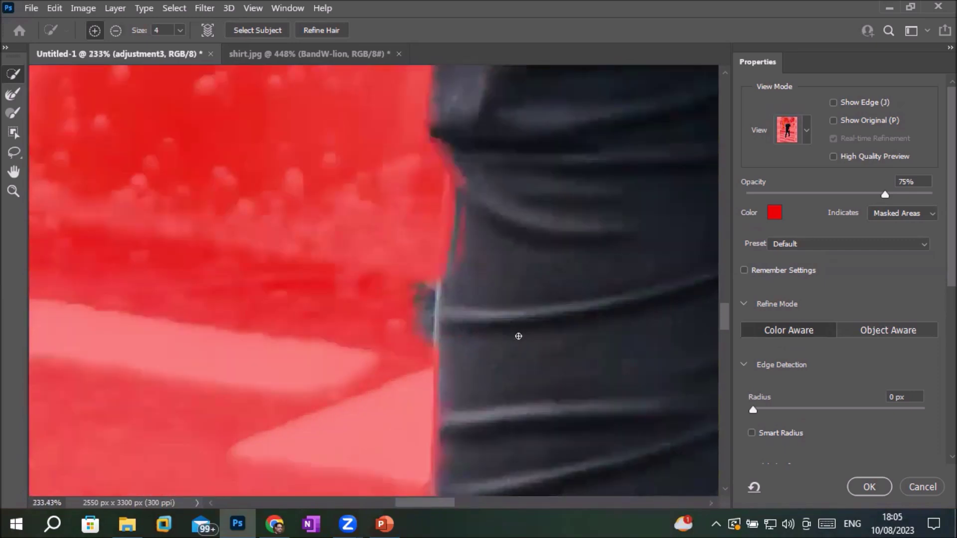
{"action": "scroll", "coordinate": [519, 335], "scroll_direction": "down", "scroll_amount": 2}
{"action": "scroll", "coordinate": [519, 335], "scroll_direction": "down", "scroll_amount": 2}
{"action": "scroll", "coordinate": [519, 335], "scroll_direction": "down", "scroll_amount": 1}
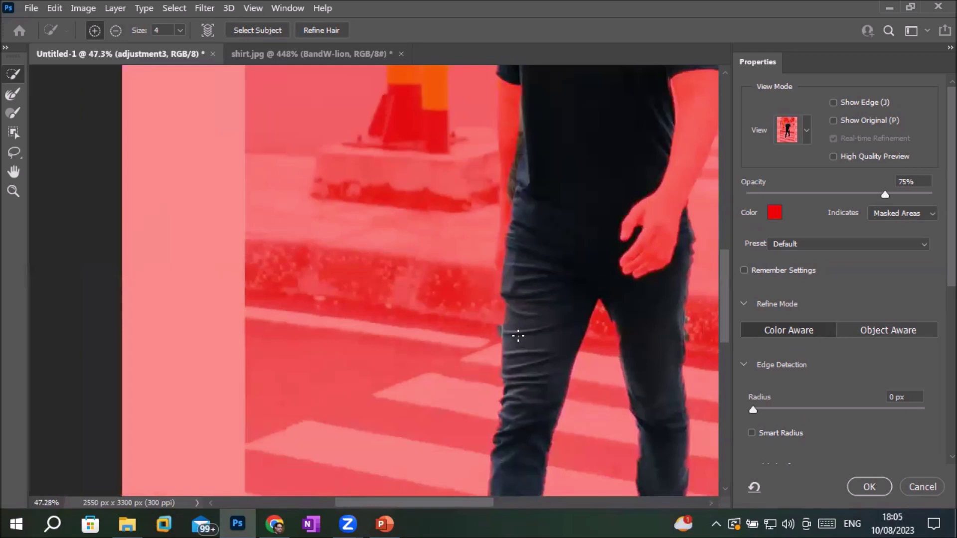
{"action": "scroll", "coordinate": [518, 336], "scroll_direction": "down", "scroll_amount": 1}
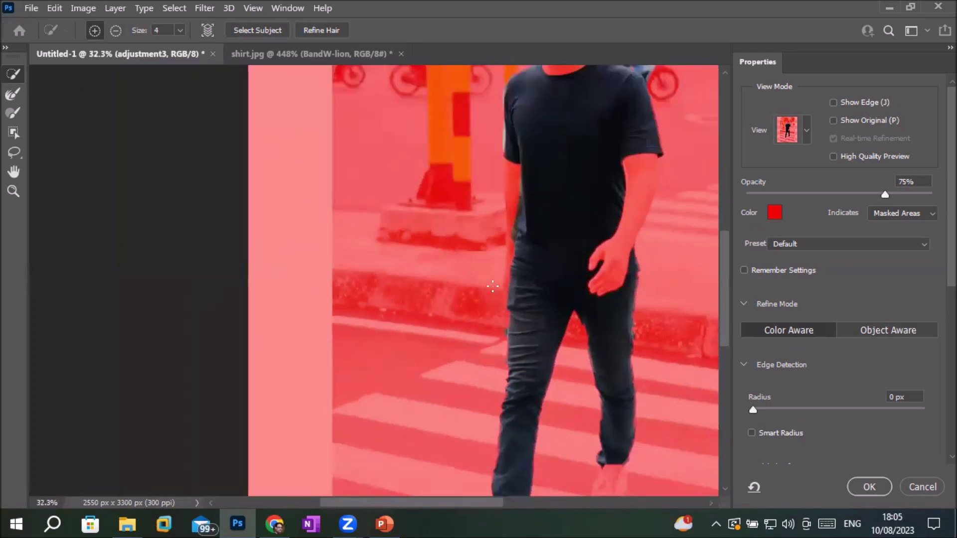
{"action": "key", "text": "alt"}
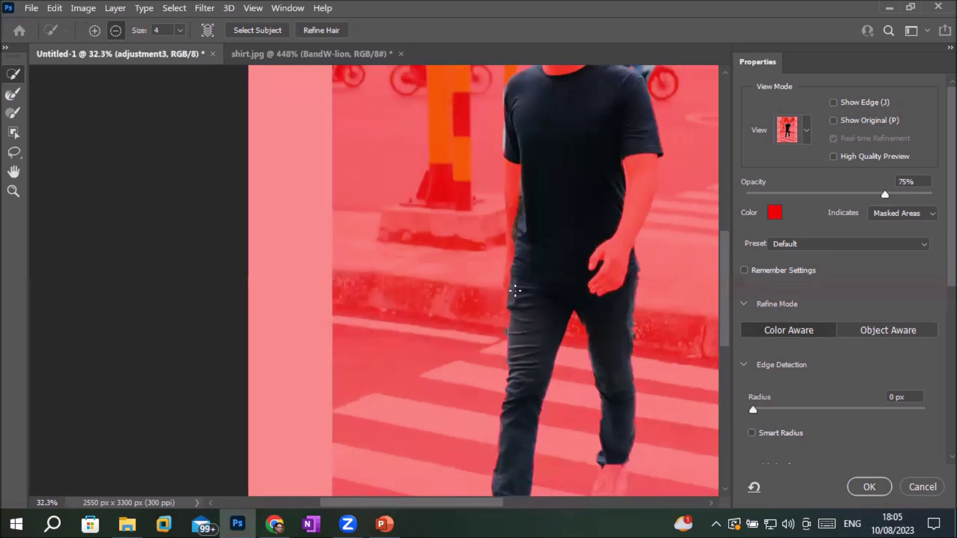
{"action": "left_click_drag", "start_coordinate": [521, 299], "coordinate": [523, 402]}
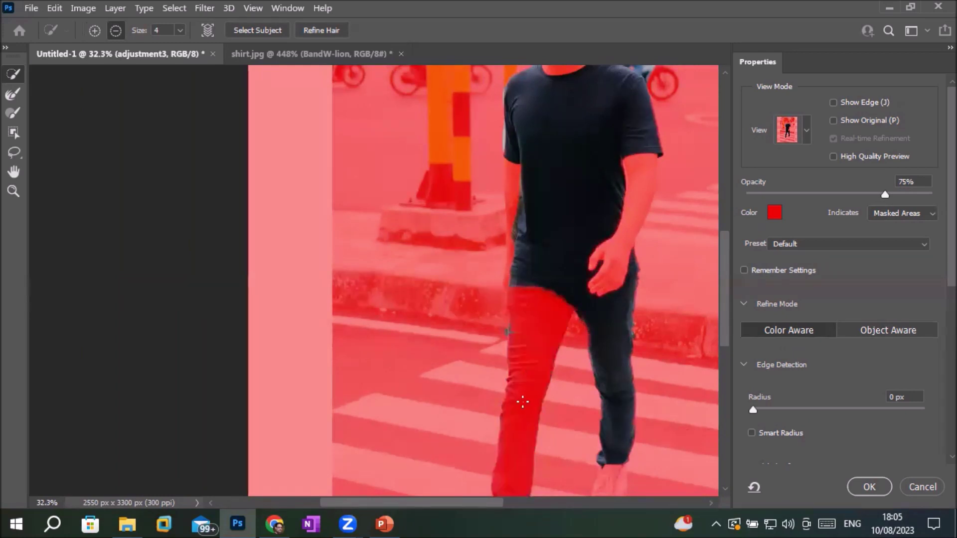
{"action": "left_click_drag", "start_coordinate": [607, 310], "coordinate": [618, 455]}
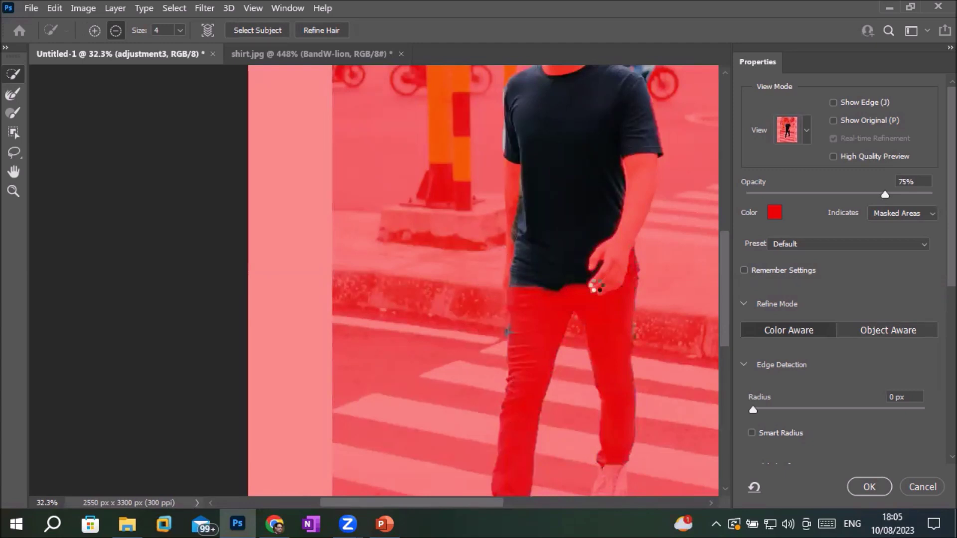
{"action": "left_click_drag", "start_coordinate": [596, 285], "coordinate": [514, 276]}
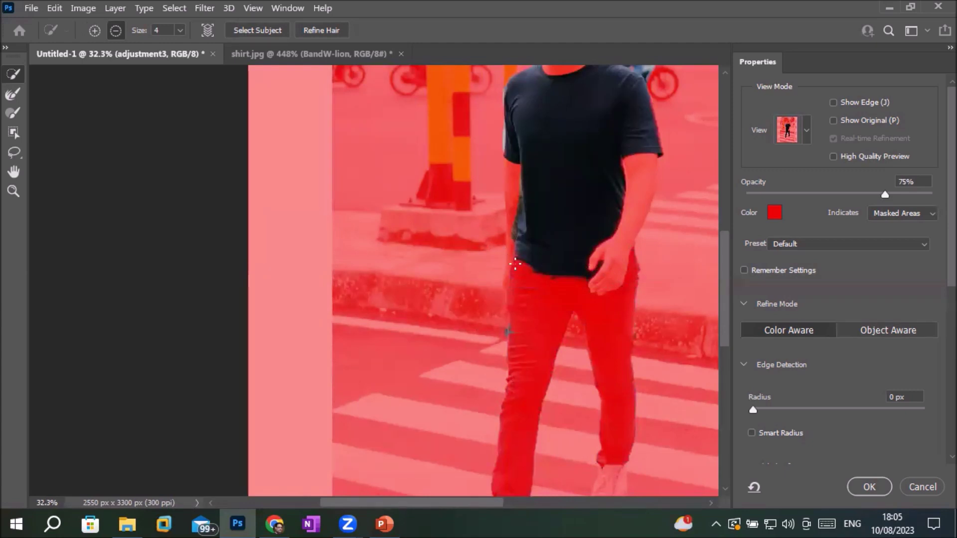
{"action": "left_click_drag", "start_coordinate": [499, 259], "coordinate": [517, 255]}
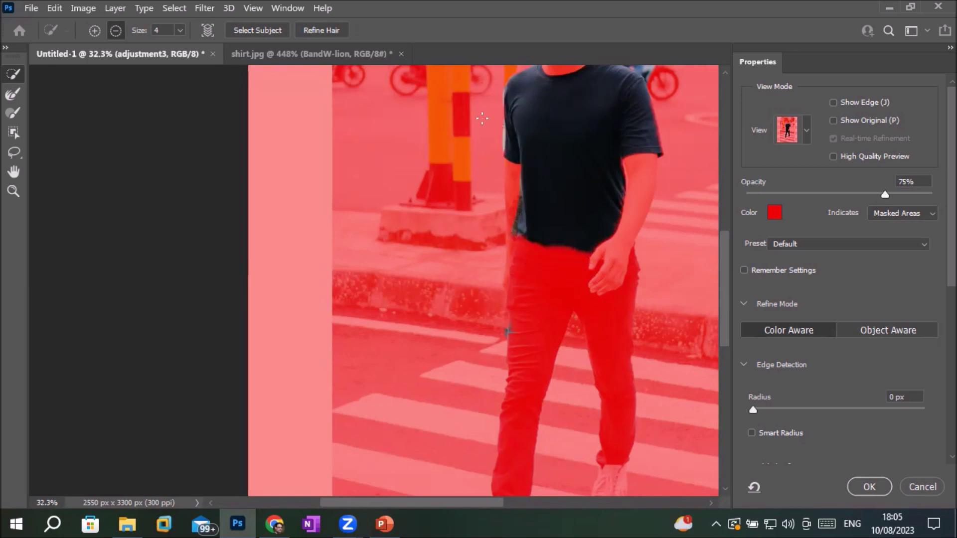
{"action": "scroll", "coordinate": [482, 118], "scroll_direction": "up", "scroll_amount": 5}
- Alt-brush the light fringe off the shirt edge beside the orange post
{"action": "scroll", "coordinate": [570, 156], "scroll_direction": "down", "scroll_amount": 1}
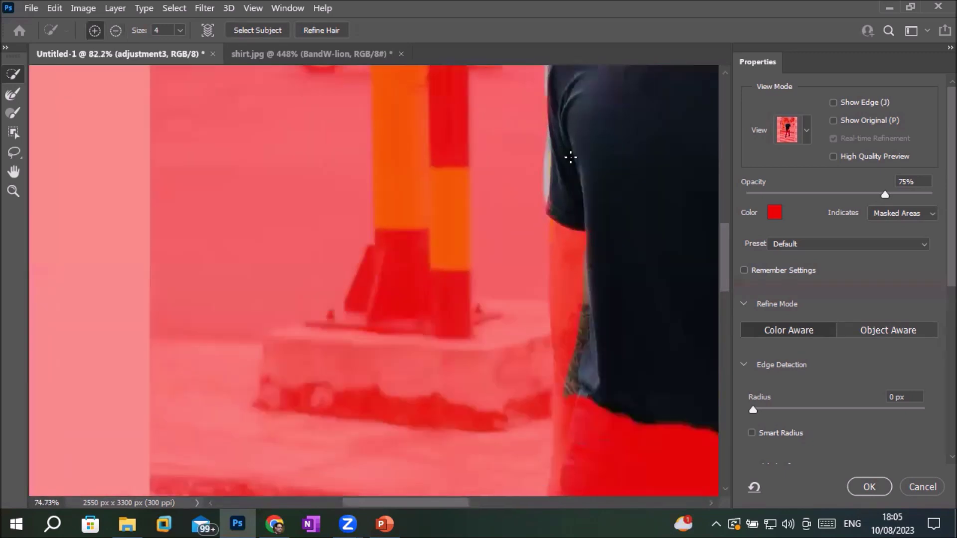
{"action": "scroll", "coordinate": [553, 149], "scroll_direction": "up", "scroll_amount": 2}
{"action": "scroll", "coordinate": [536, 141], "scroll_direction": "up", "scroll_amount": 1}
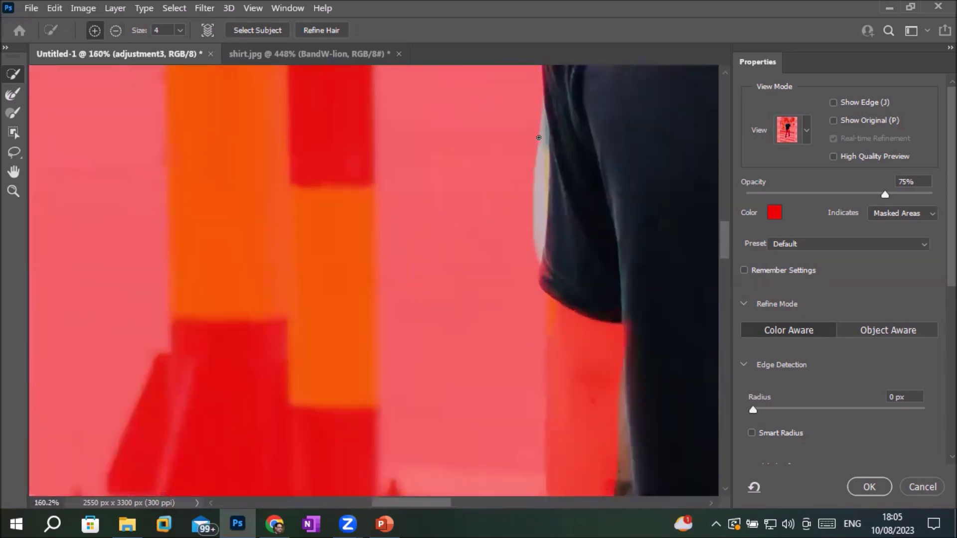
{"action": "key", "text": "alt"}
{"action": "left_click_drag", "start_coordinate": [539, 134], "coordinate": [541, 180]}
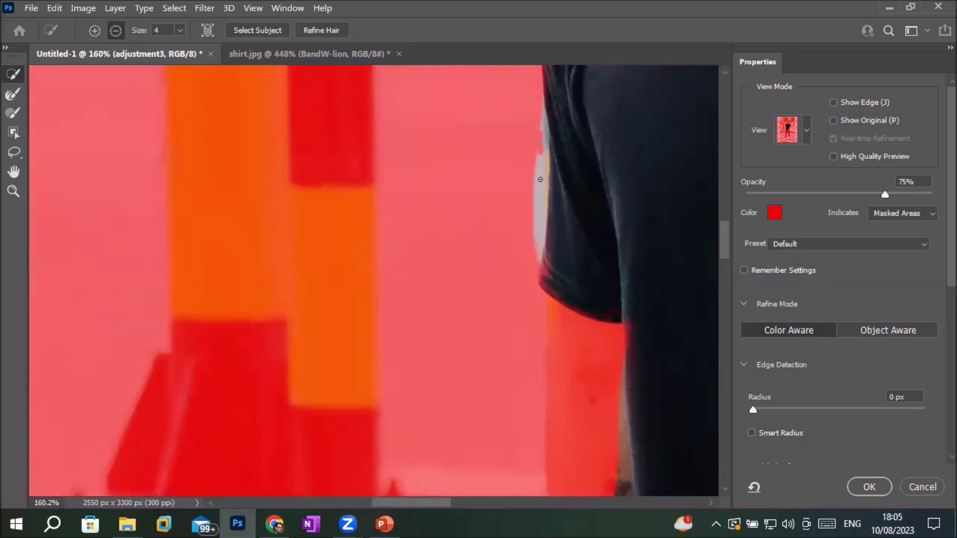
{"action": "mouse_move", "coordinate": [533, 249]}
{"action": "left_mouse_down"}
{"action": "mouse_move", "coordinate": [532, 262]}
{"action": "mouse_move", "coordinate": [542, 165]}
{"action": "left_mouse_up"}
{"action": "key", "text": "alt"}
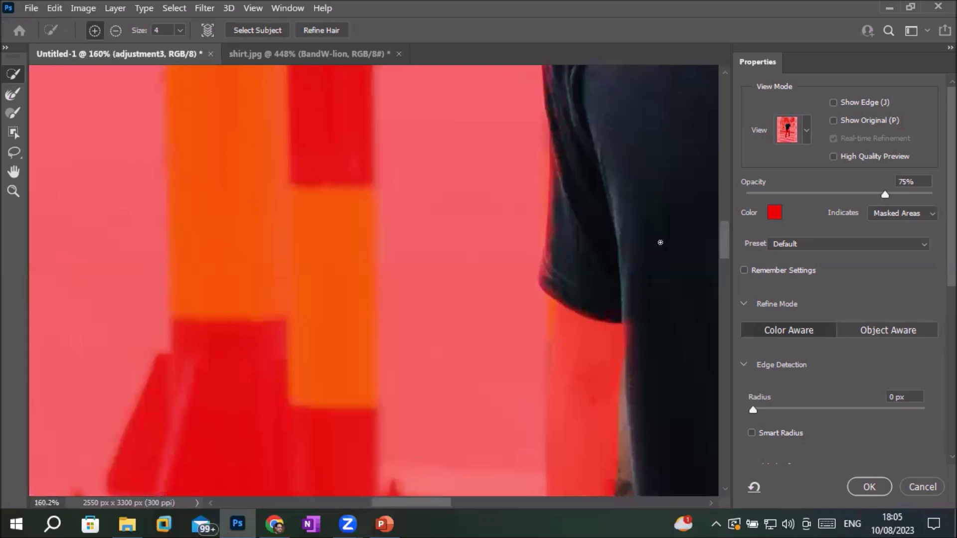
- Subtract the blue background and dark patch behind the shoulder from the selection
{"action": "scroll", "coordinate": [660, 242], "scroll_direction": "down", "scroll_amount": 2}
{"action": "scroll", "coordinate": [660, 242], "scroll_direction": "down", "scroll_amount": 2}
{"action": "scroll", "coordinate": [661, 241], "scroll_direction": "down", "scroll_amount": 1}
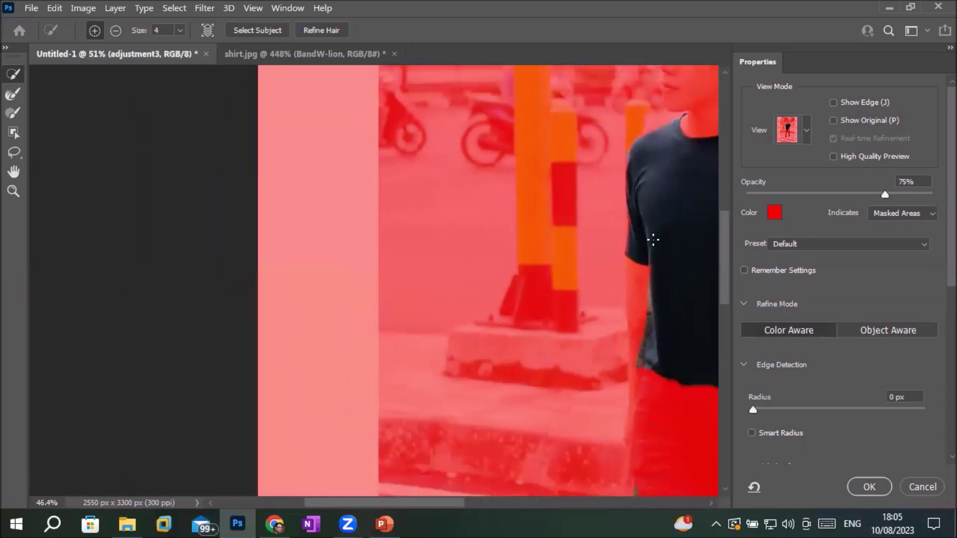
{"action": "scroll", "coordinate": [661, 241], "scroll_direction": "down", "scroll_amount": 1}
{"action": "scroll", "coordinate": [661, 242], "scroll_direction": "down", "scroll_amount": 1}
{"action": "left_click_drag", "start_coordinate": [666, 251], "coordinate": [387, 229]}
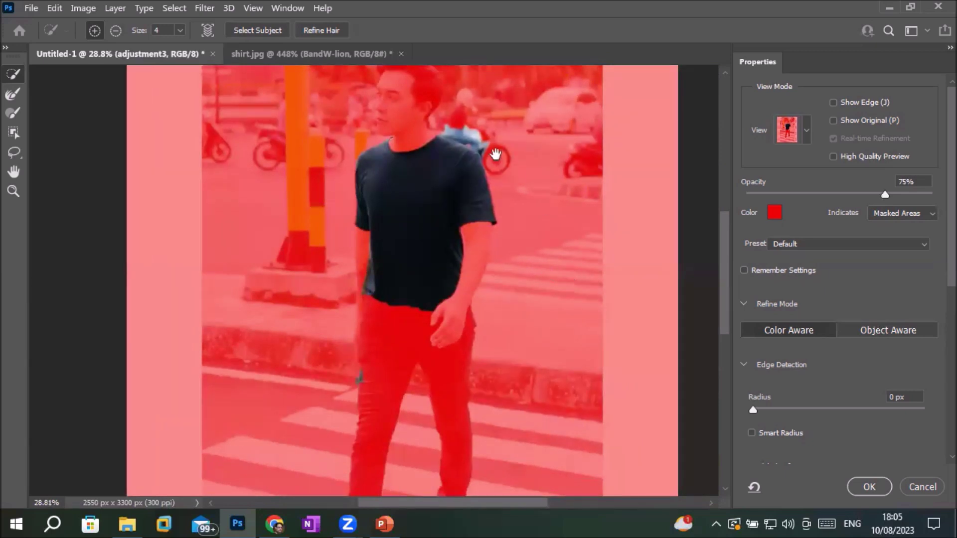
{"action": "scroll", "coordinate": [467, 126], "scroll_direction": "up", "scroll_amount": 3}
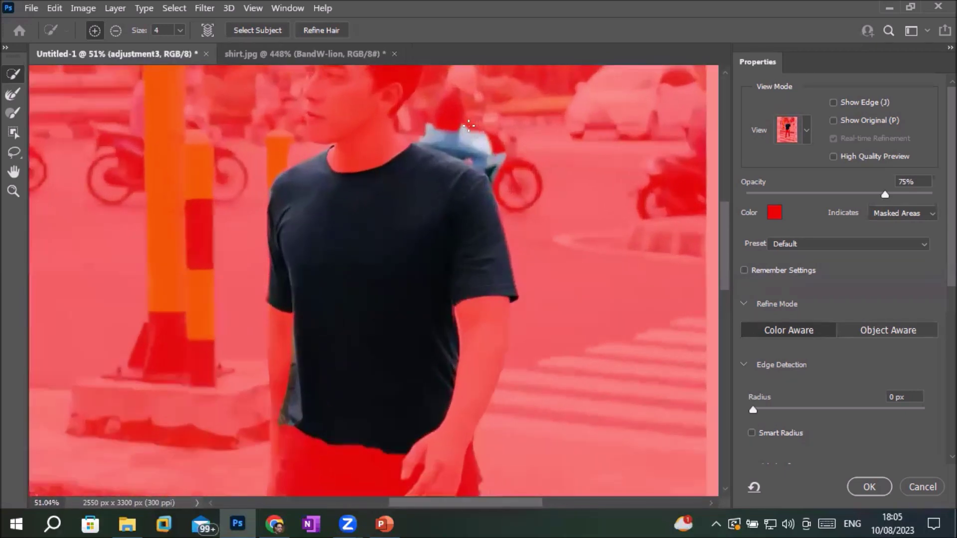
{"action": "scroll", "coordinate": [423, 127], "scroll_direction": "up", "scroll_amount": 3}
{"action": "scroll", "coordinate": [381, 128], "scroll_direction": "up", "scroll_amount": 1}
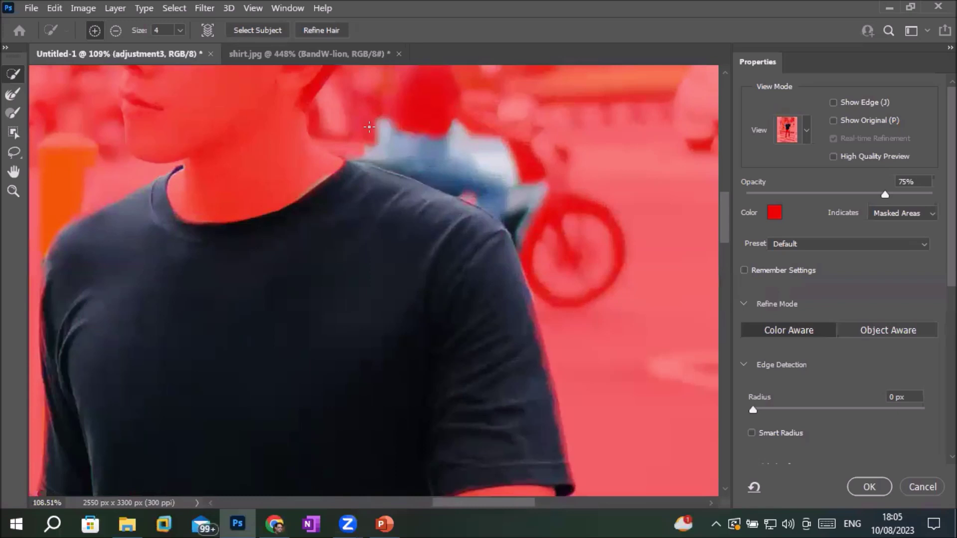
{"action": "key", "text": "alt"}
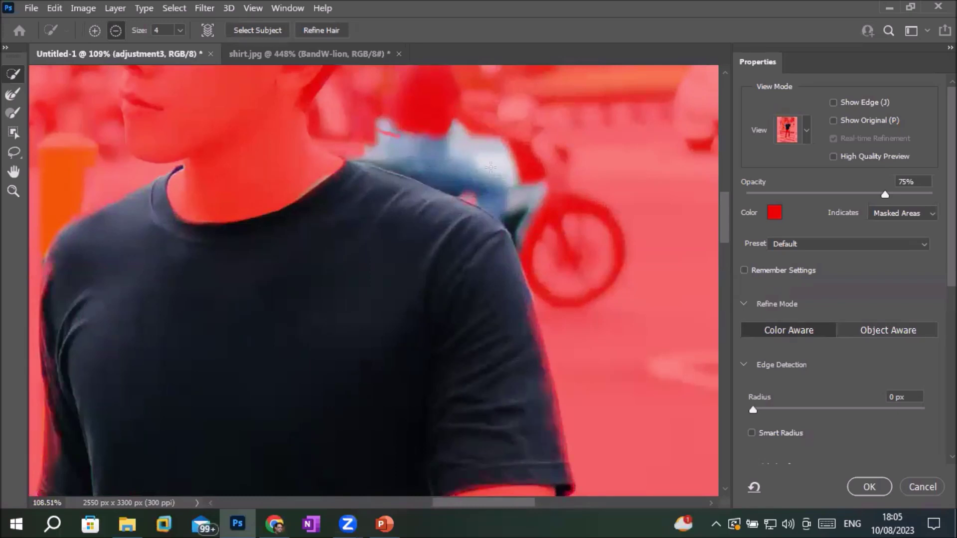
{"action": "left_click_drag", "start_coordinate": [369, 126], "coordinate": [520, 197]}
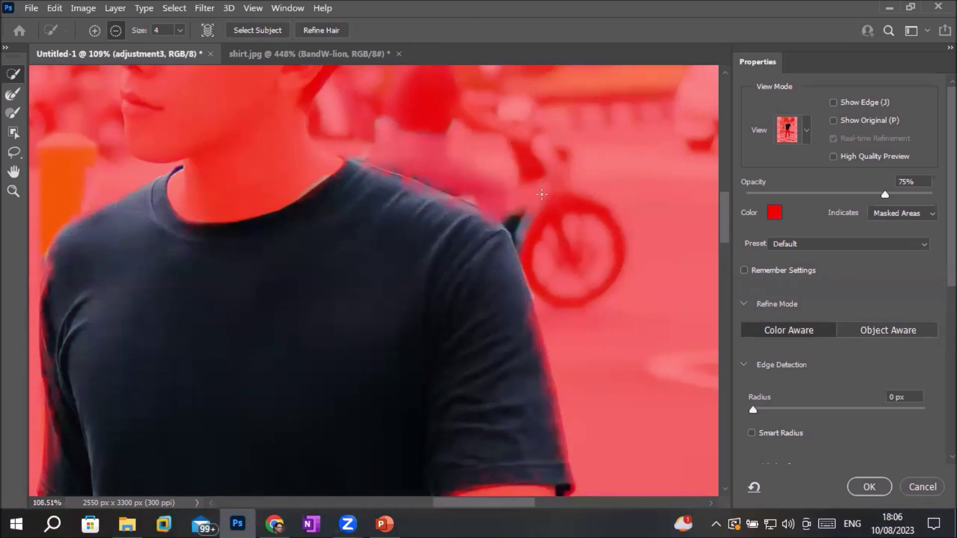
{"action": "left_click_drag", "start_coordinate": [512, 217], "coordinate": [533, 245]}
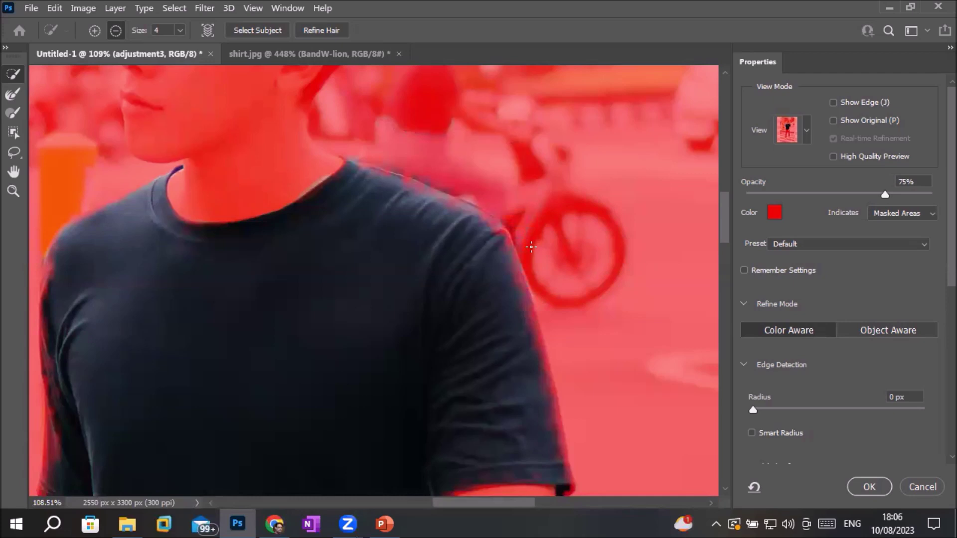
{"action": "key", "text": "alt"}
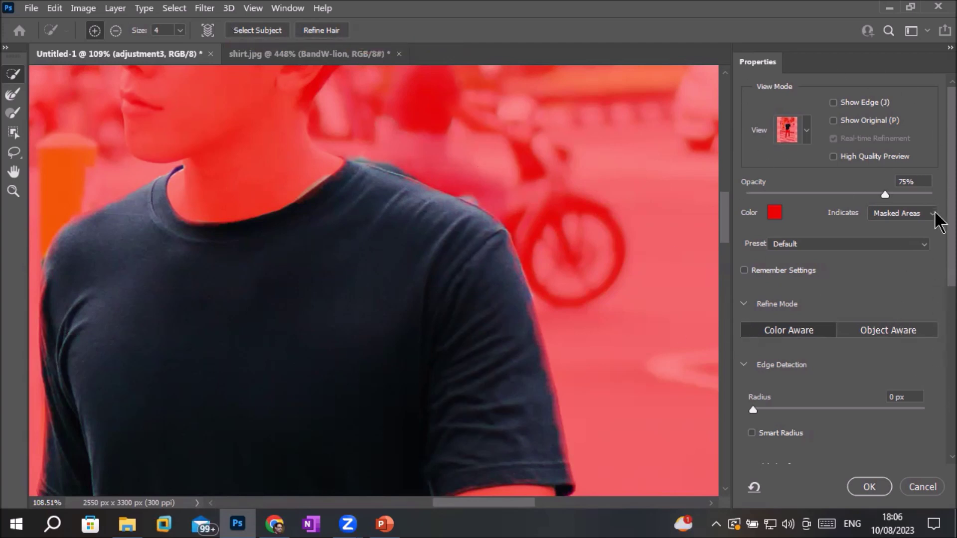
- Use Invert in the Properties panel so the shirt, not the street, is selected
{"action": "scroll", "coordinate": [940, 264], "scroll_direction": "down", "scroll_amount": 3}
{"action": "scroll", "coordinate": [940, 269], "scroll_direction": "down", "scroll_amount": 4}
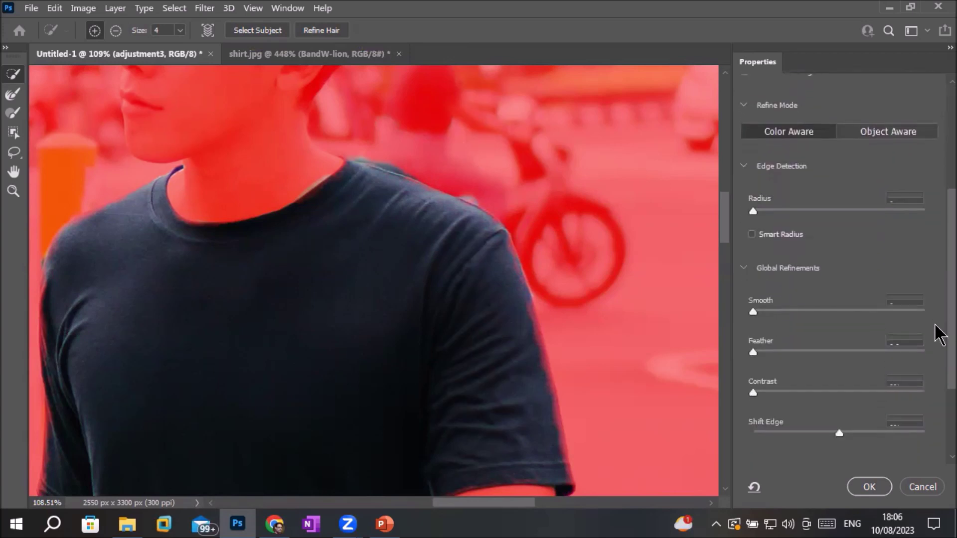
{"action": "scroll", "coordinate": [936, 331], "scroll_direction": "down", "scroll_amount": 3}
{"action": "scroll", "coordinate": [936, 379], "scroll_direction": "down", "scroll_amount": 1}
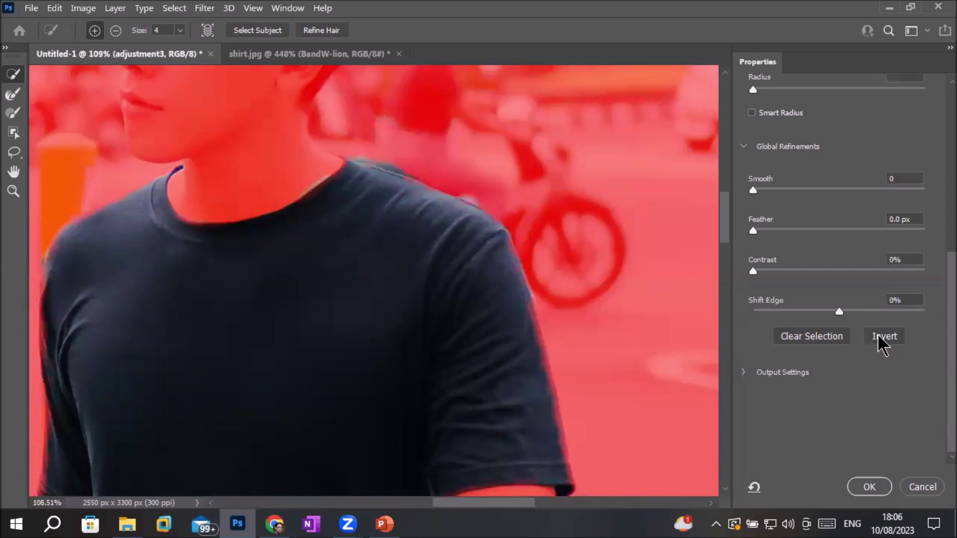
{"action": "left_click", "coordinate": [879, 337]}
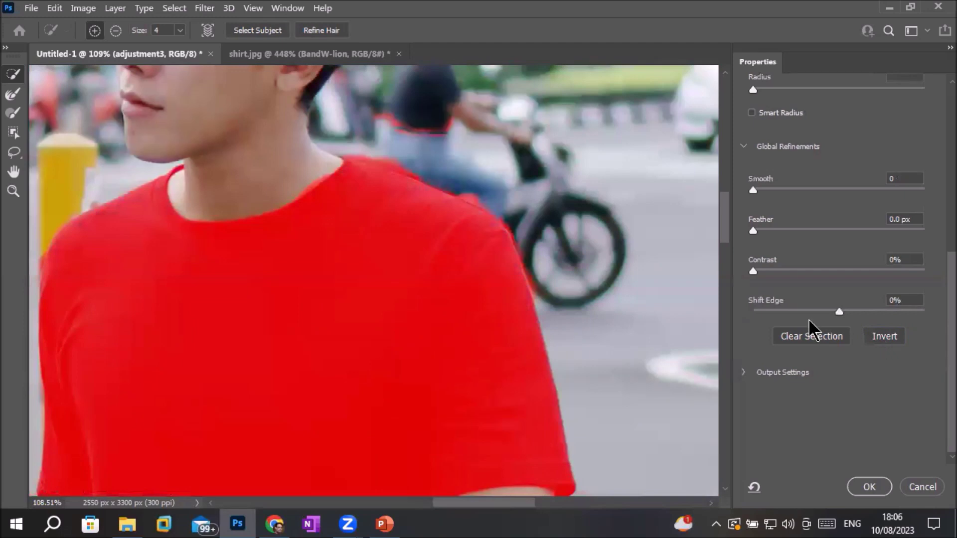
{"action": "scroll", "coordinate": [597, 310], "scroll_direction": "down", "scroll_amount": 2, "text": "alt"}
{"action": "scroll", "coordinate": [598, 309], "scroll_direction": "down", "scroll_amount": 1, "text": "alt"}
{"action": "scroll", "coordinate": [598, 309], "scroll_direction": "down", "scroll_amount": 1, "text": "alt"}
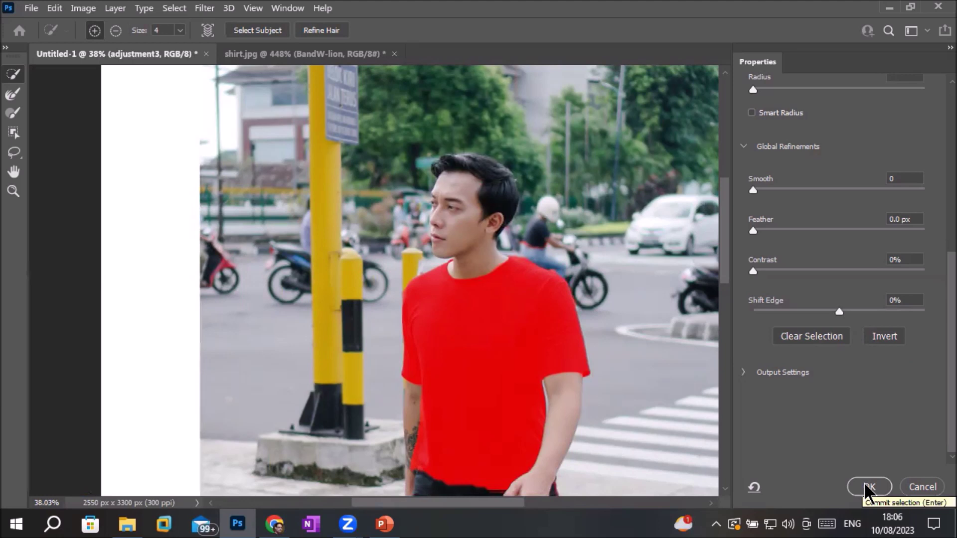
{"action": "left_click", "coordinate": [886, 339]}
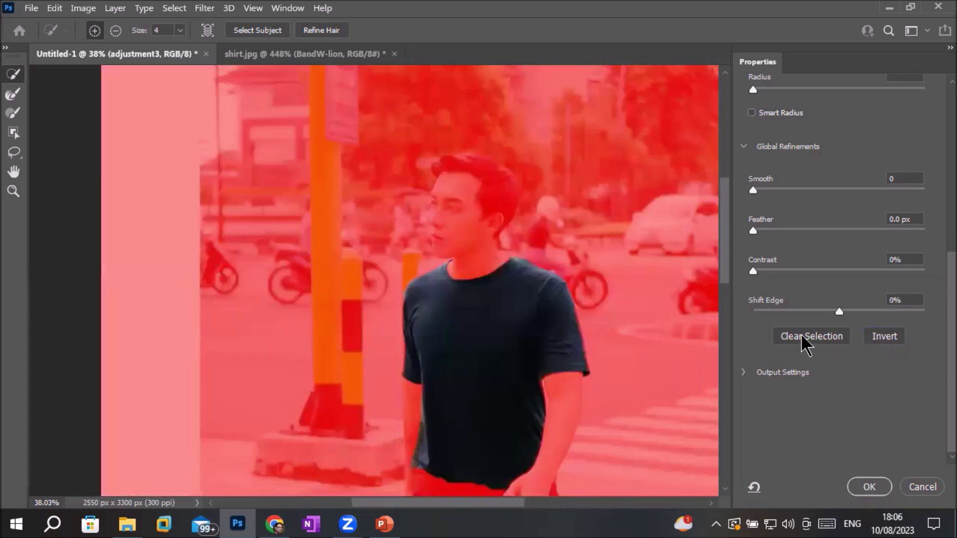
- Set Output To: Selection in Output Settings and apply with OK
{"action": "left_click", "coordinate": [744, 373]}
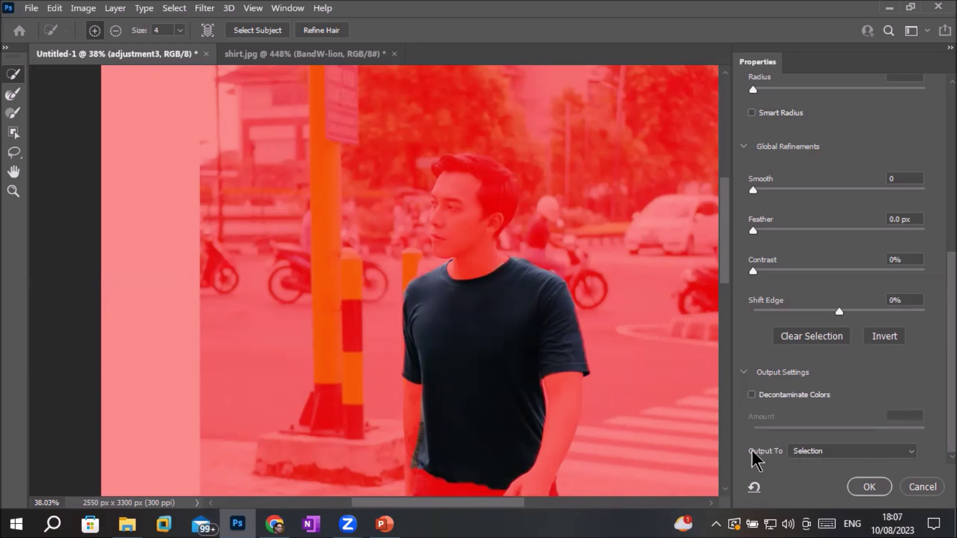
{"action": "left_click", "coordinate": [817, 451]}
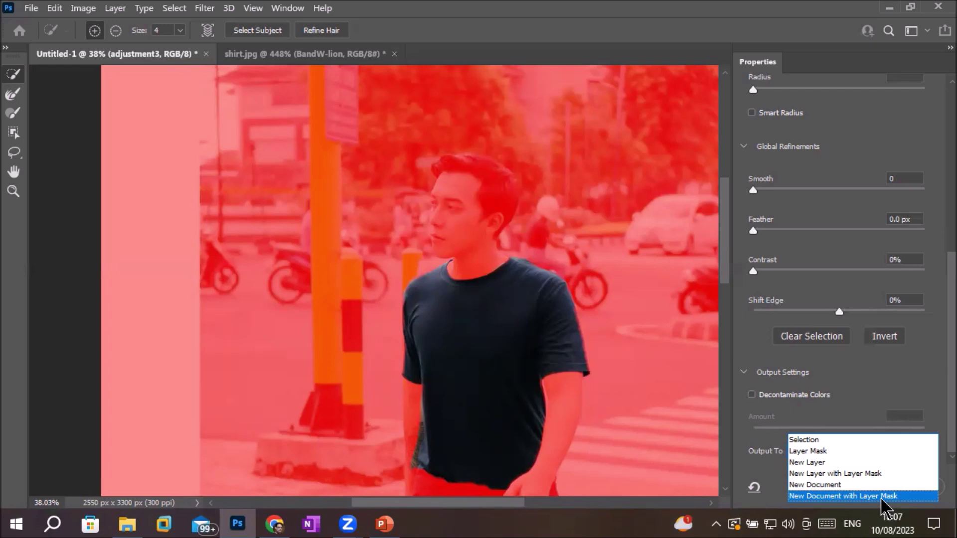
{"action": "left_click", "coordinate": [852, 441]}
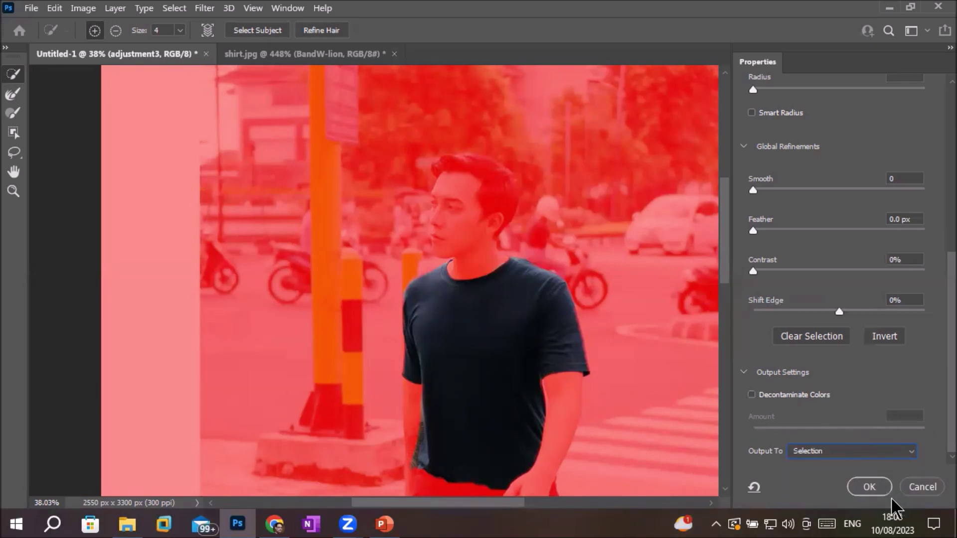
{"action": "left_click", "coordinate": [869, 488]}
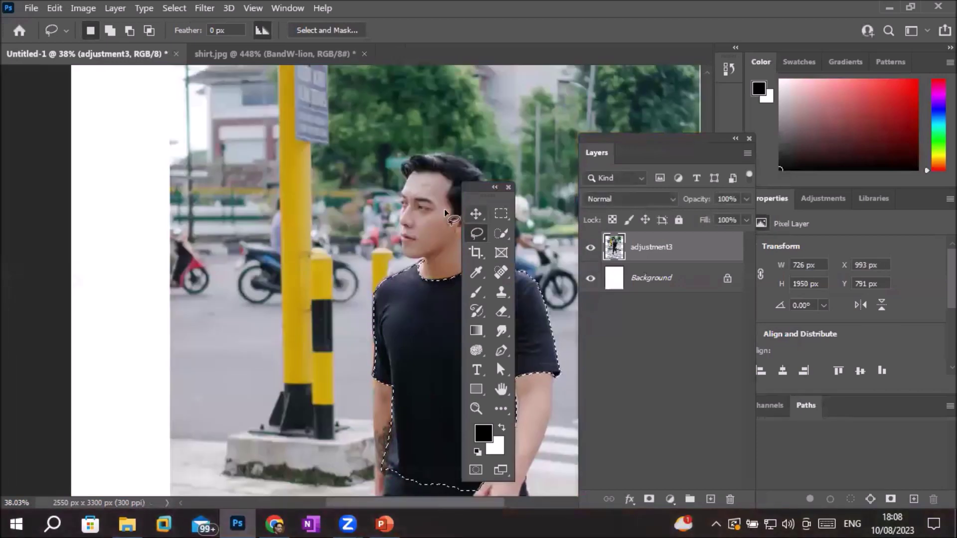
- Lasso out the stray selected speck on the jeans by the leg, leaving only the black shirt
{"action": "left_click_drag", "start_coordinate": [471, 190], "coordinate": [178, 163]}
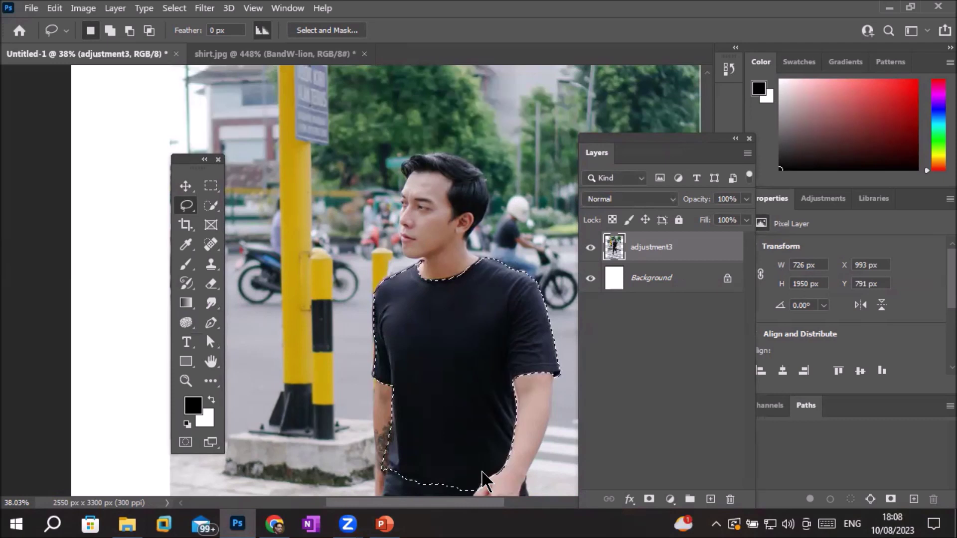
{"action": "key", "text": "ctrl+d"}
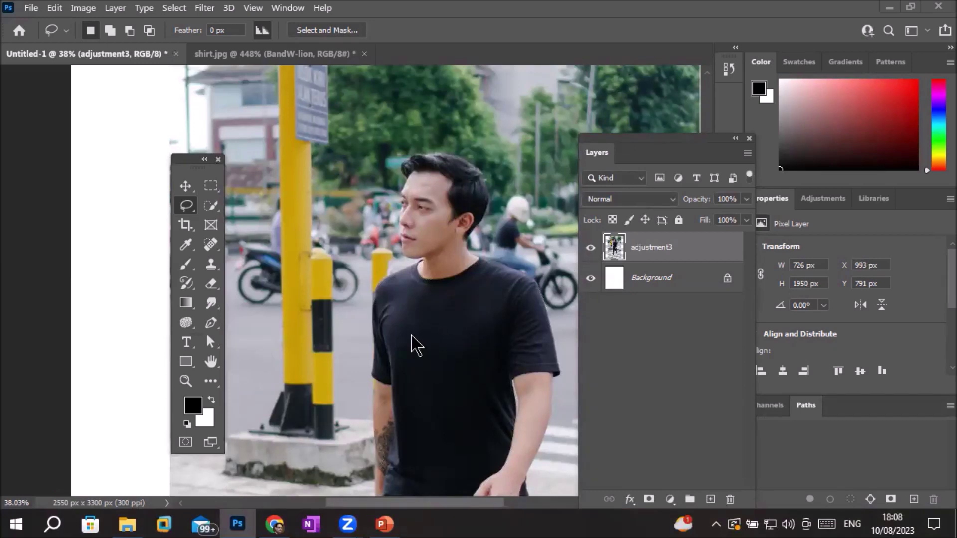
{"action": "scroll", "coordinate": [422, 344], "scroll_direction": "down", "scroll_amount": 3}
{"action": "scroll", "coordinate": [422, 339], "scroll_direction": "down", "scroll_amount": 1}
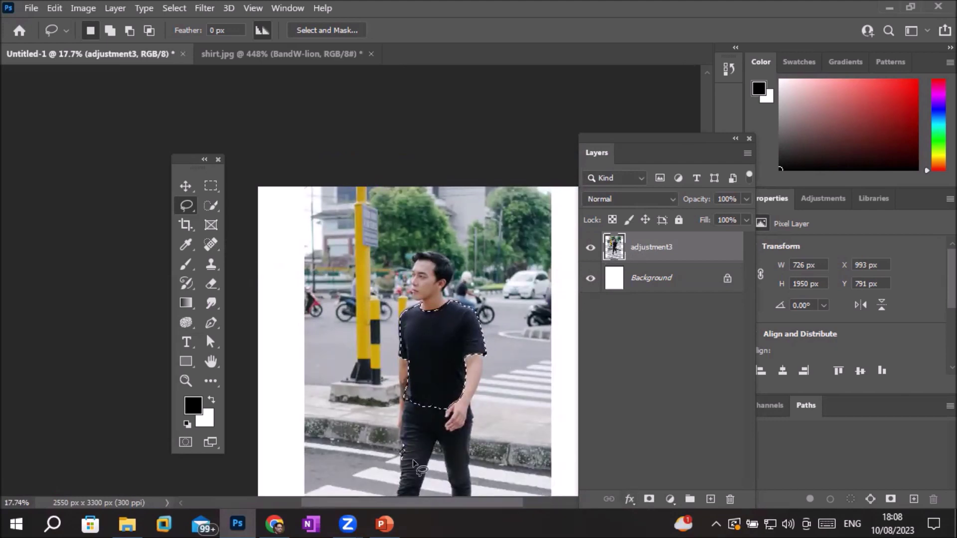
{"action": "scroll", "coordinate": [454, 466], "scroll_direction": "up", "scroll_amount": 2}
{"action": "scroll", "coordinate": [429, 468], "scroll_direction": "up", "scroll_amount": 2}
{"action": "scroll", "coordinate": [398, 470], "scroll_direction": "up", "scroll_amount": 2}
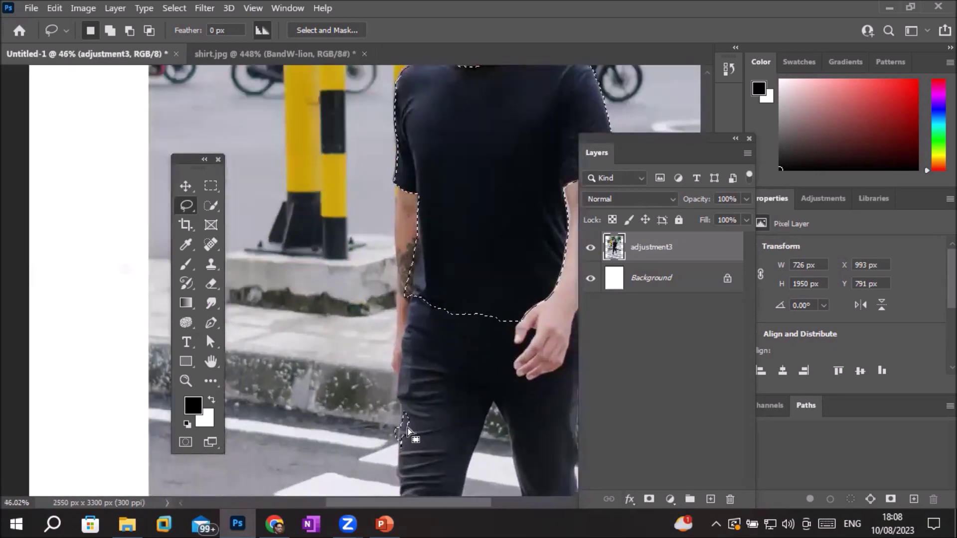
{"action": "left_click_drag", "start_coordinate": [406, 414], "coordinate": [373, 421]}
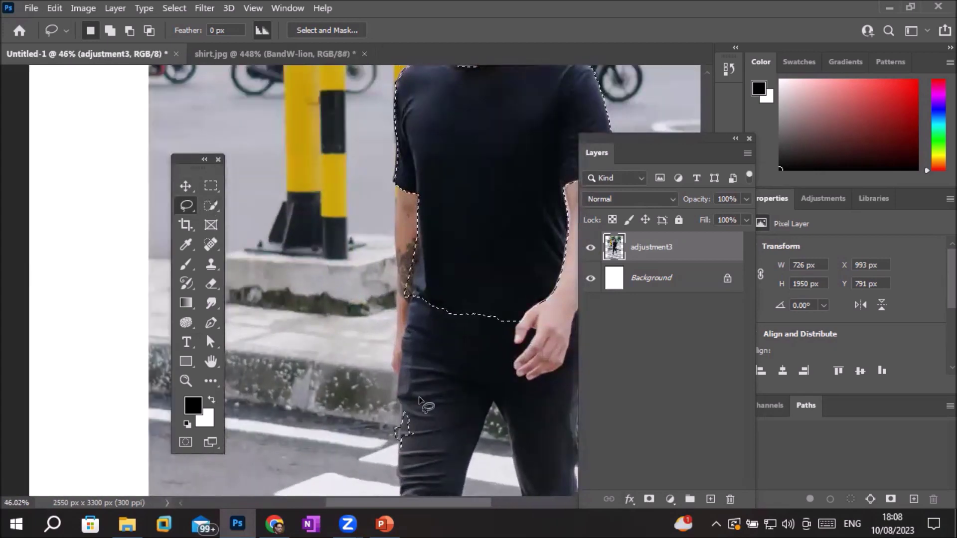
{"action": "left_click_drag", "start_coordinate": [373, 420], "coordinate": [402, 423]}
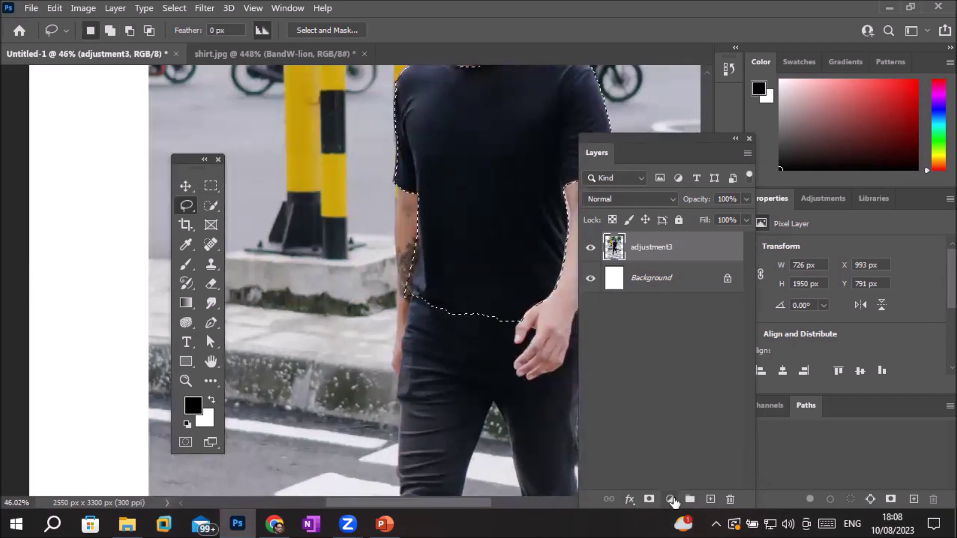
- Add a Pattern Fill layer using the Grass group's yellow-leaves swatch at 100% scale
{"action": "left_click", "coordinate": [670, 499]}
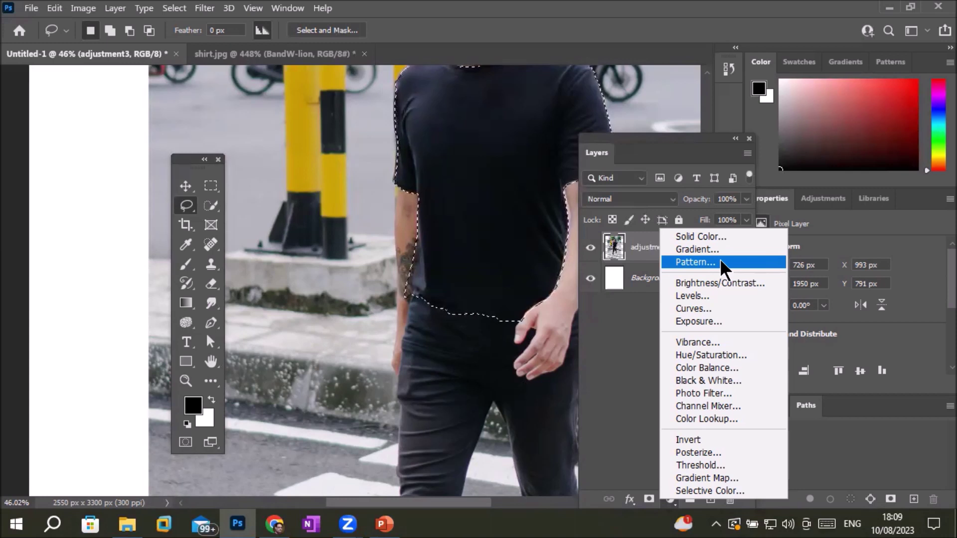
{"action": "left_click", "coordinate": [722, 263]}
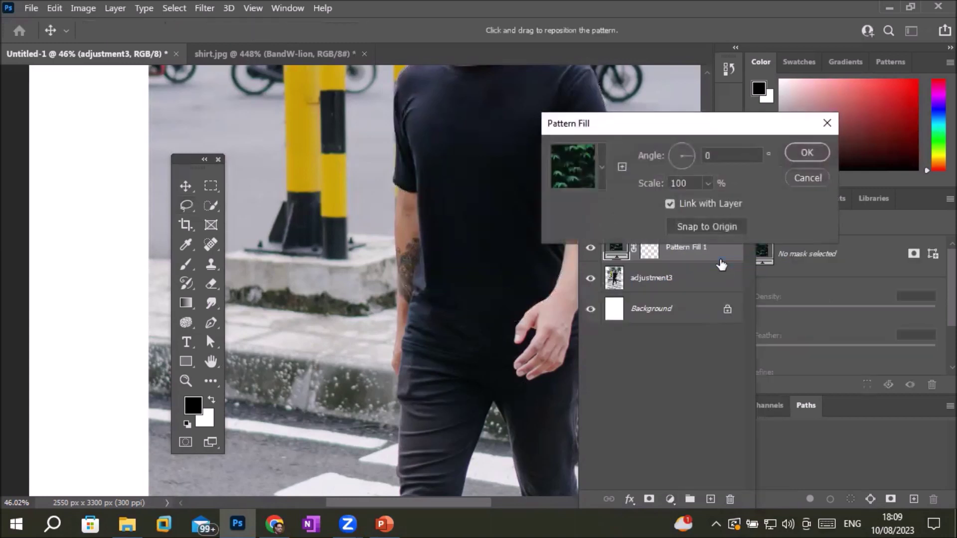
{"action": "left_click", "coordinate": [603, 169]}
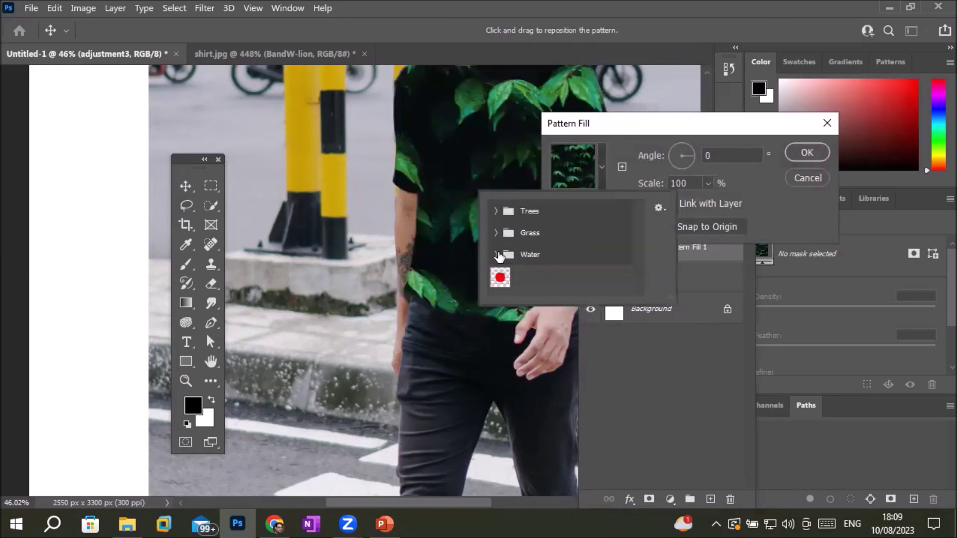
{"action": "left_click", "coordinate": [497, 254]}
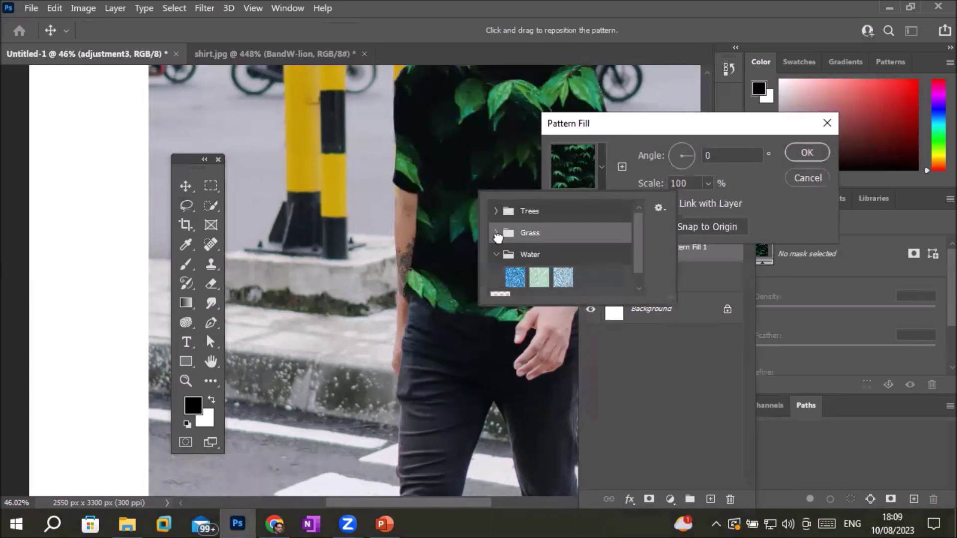
{"action": "left_click", "coordinate": [497, 234]}
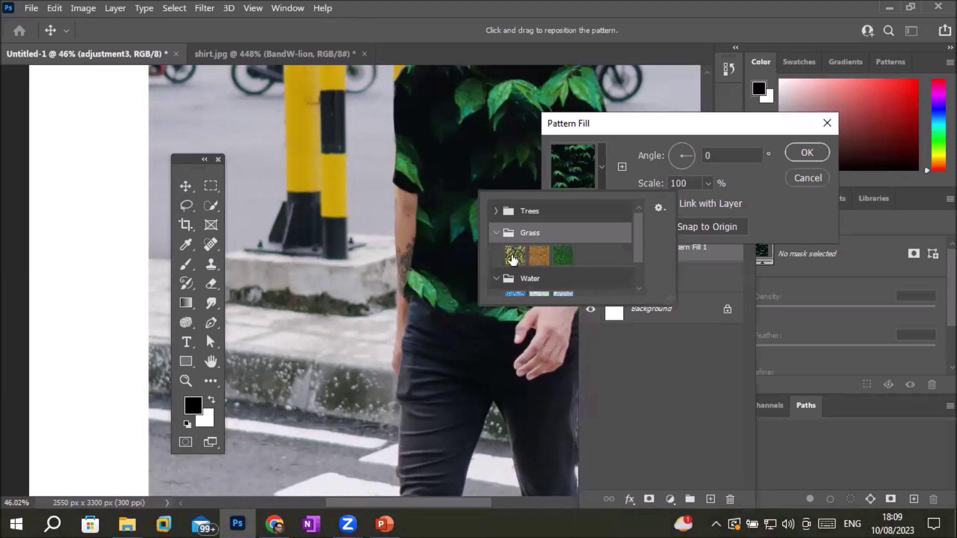
{"action": "left_click", "coordinate": [513, 257]}
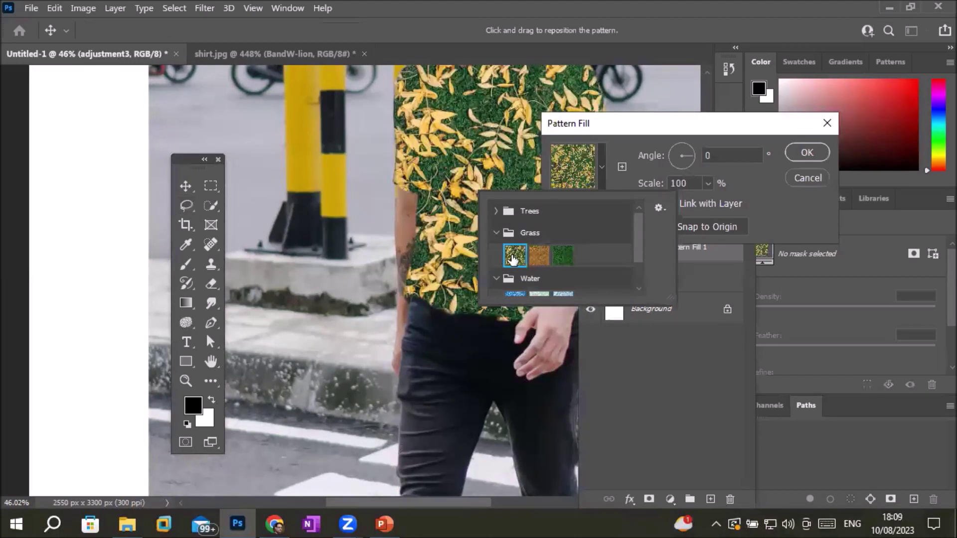
{"action": "left_click", "coordinate": [807, 153]}
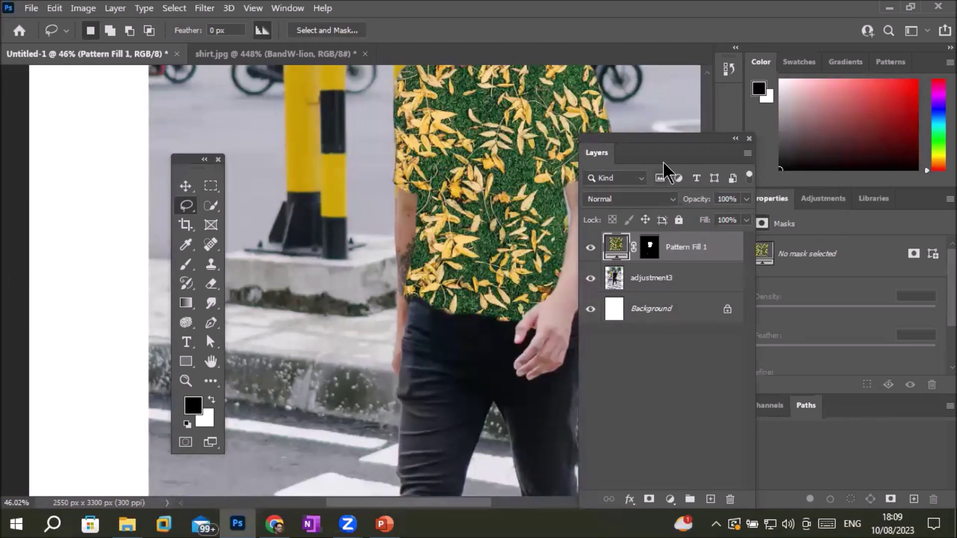
- Try Vivid Light on the pattern fill, settle on Normal, then switch to File Explorer
{"action": "scroll", "coordinate": [654, 88], "scroll_direction": "up", "scroll_amount": 3}
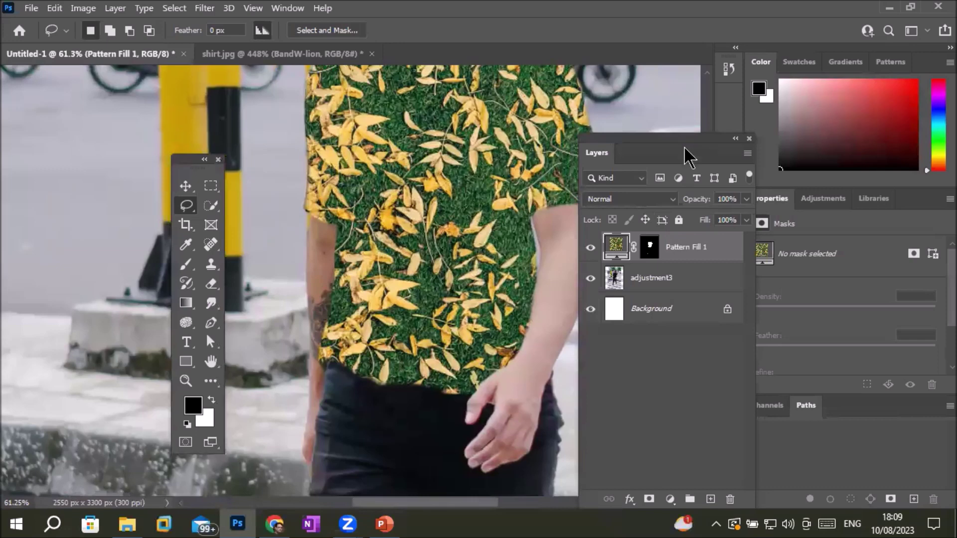
{"action": "left_click", "coordinate": [669, 199]}
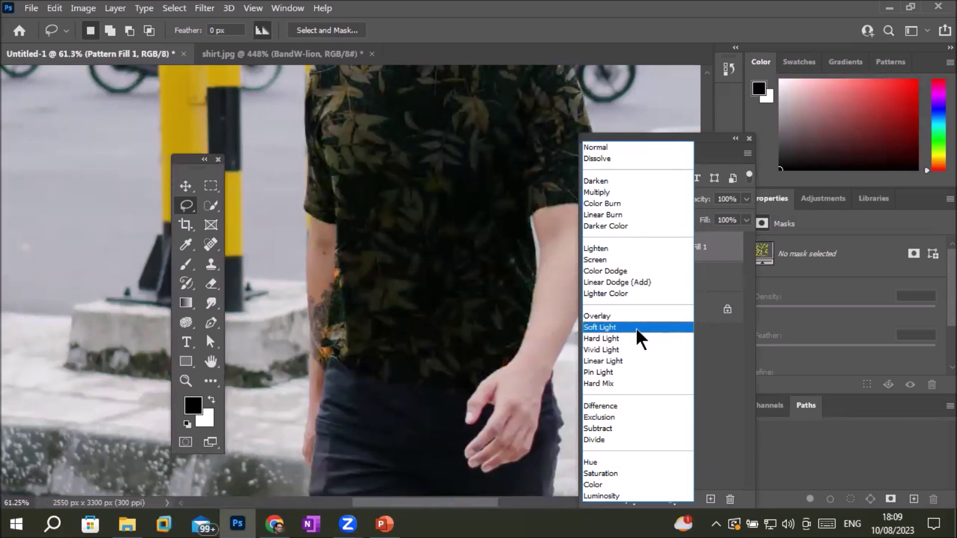
{"action": "left_click", "coordinate": [637, 350]}
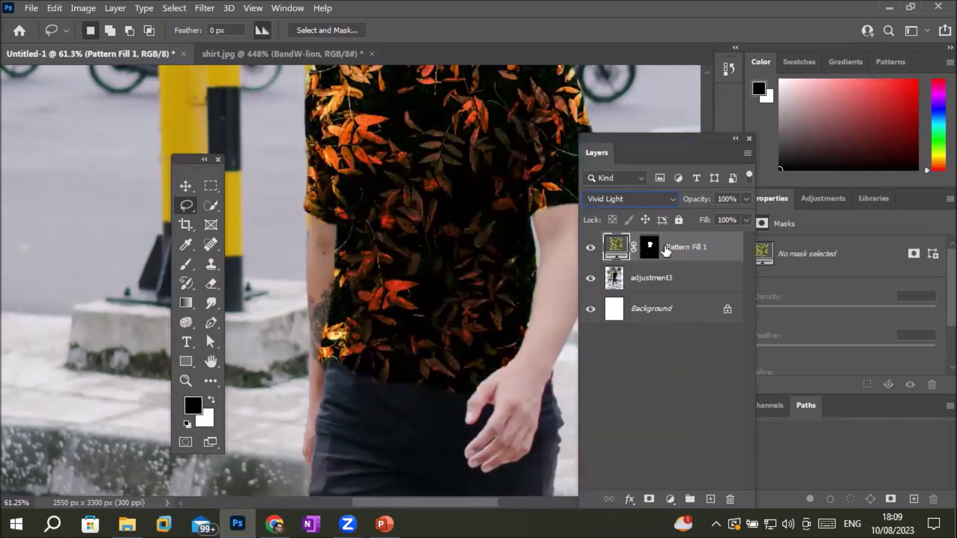
{"action": "left_click", "coordinate": [672, 200]}
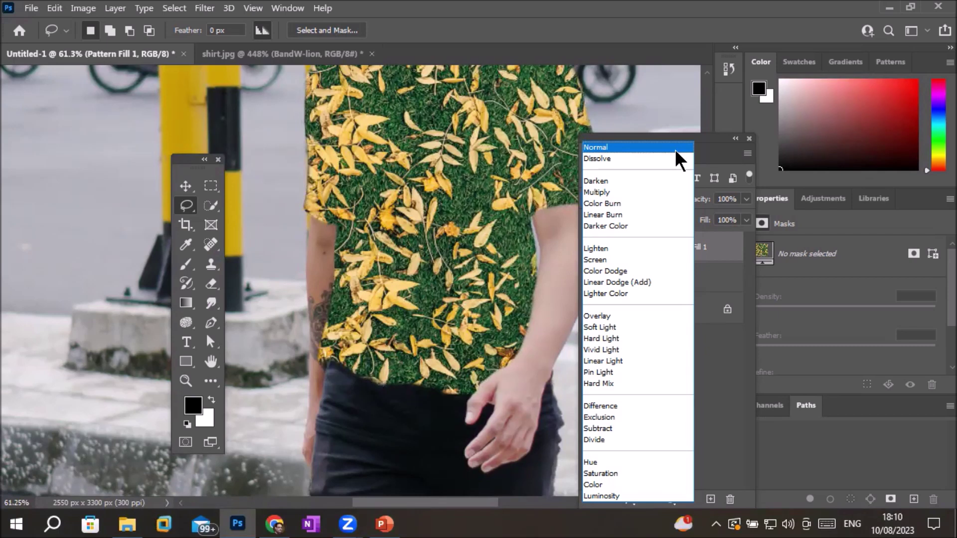
{"action": "left_click", "coordinate": [676, 150]}
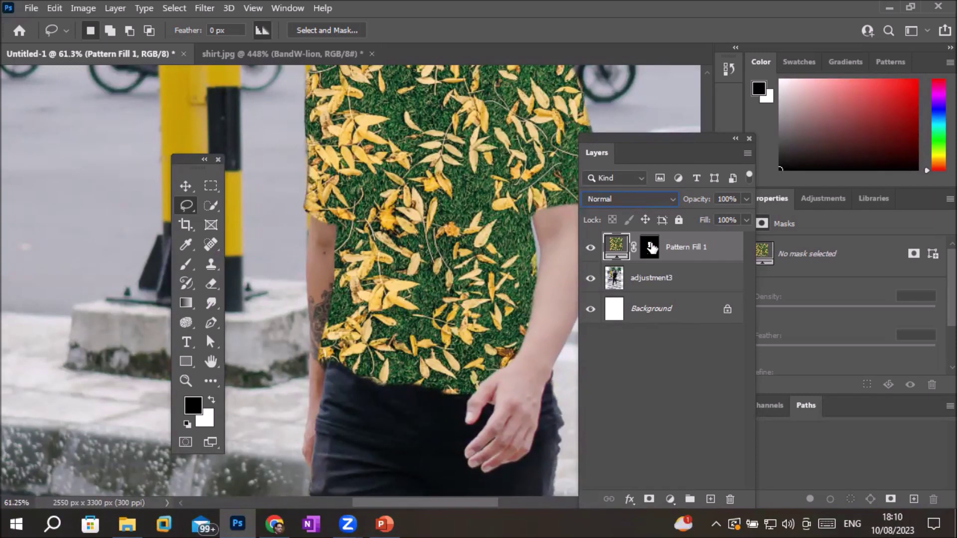
{"action": "left_click", "coordinate": [650, 247]}
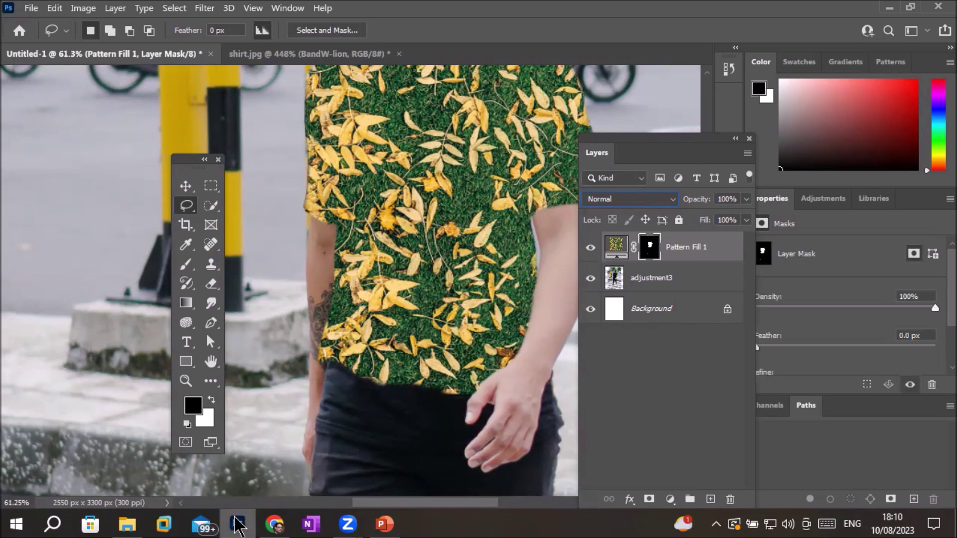
{"action": "left_click", "coordinate": [132, 525]}
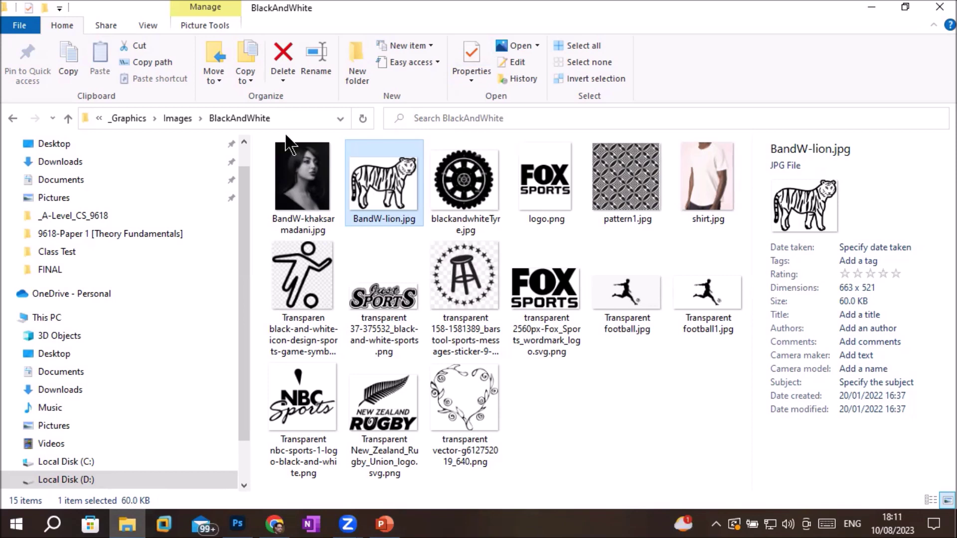
- Open the red-dress bride photo from Images > Bride in Photoshop by dragging it over
{"action": "left_click", "coordinate": [178, 118]}
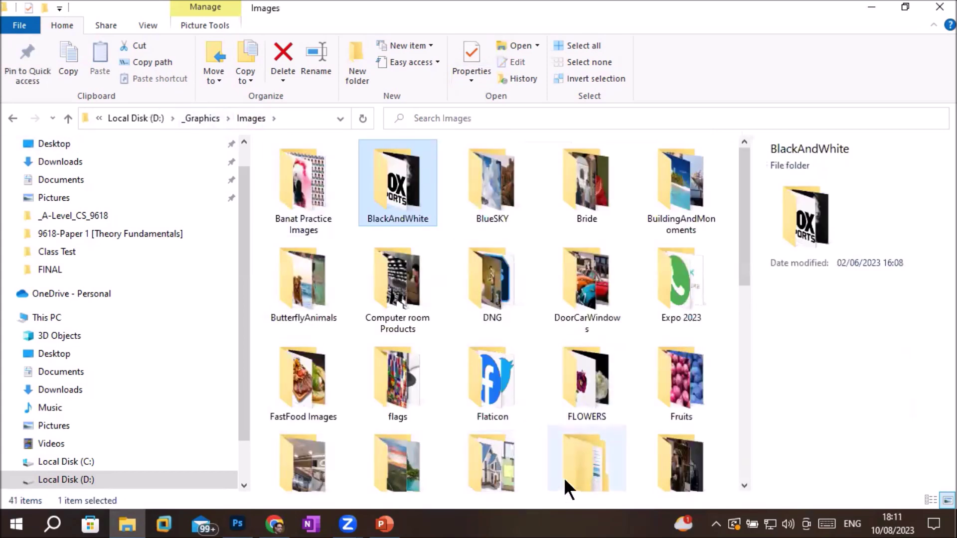
{"action": "double_click", "coordinate": [596, 192]}
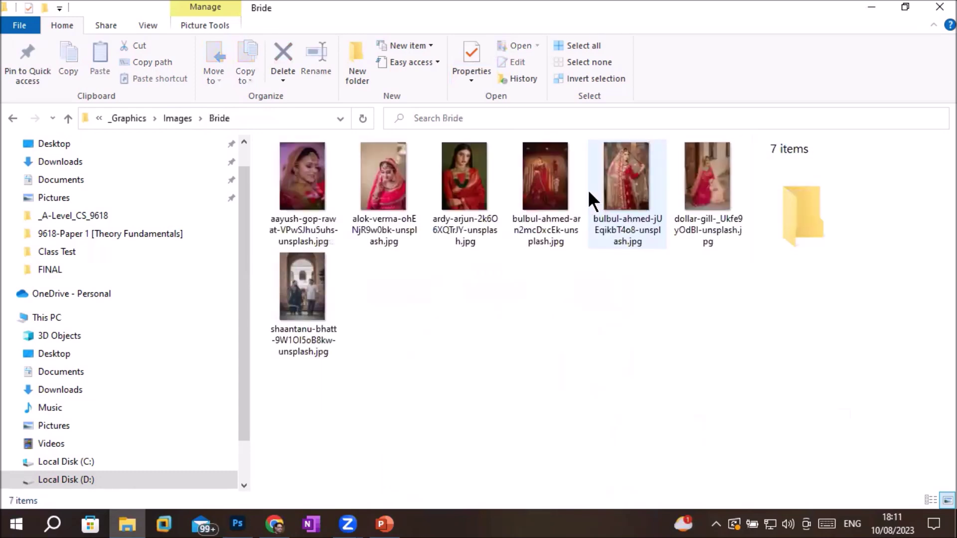
{"action": "left_click", "coordinate": [476, 183]}
{"action": "mouse_move", "coordinate": [478, 190]}
{"action": "left_mouse_down"}
{"action": "mouse_move", "coordinate": [466, 149]}
{"action": "mouse_move", "coordinate": [478, 56]}
{"action": "left_mouse_up"}
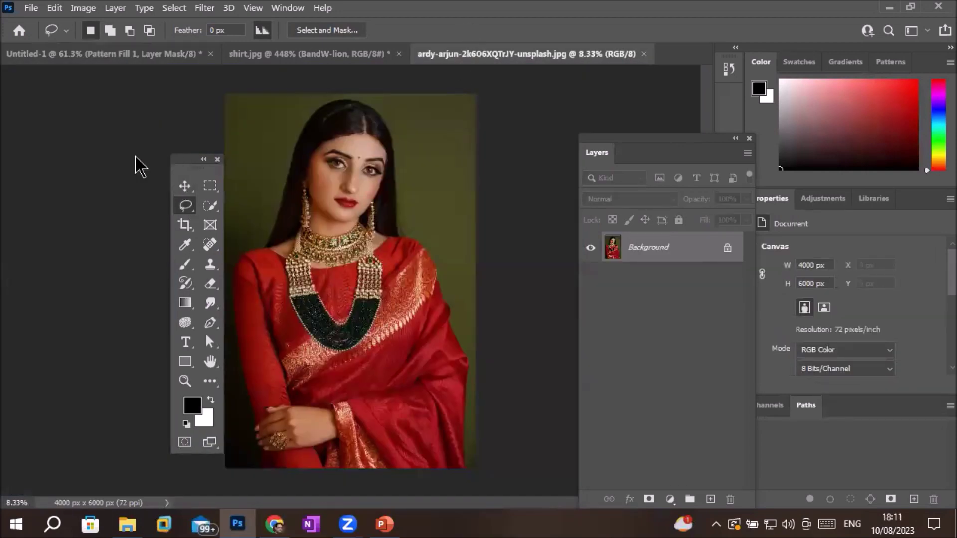
- Unlock the bride photo's background and add a default Black & White adjustment layer
{"action": "left_click_drag", "start_coordinate": [182, 160], "coordinate": [82, 143]}
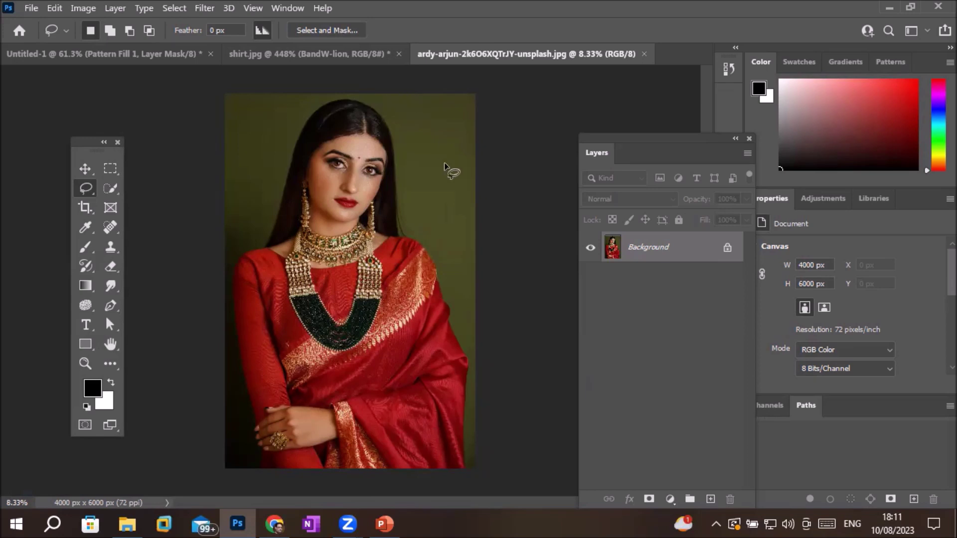
{"action": "left_click", "coordinate": [727, 248]}
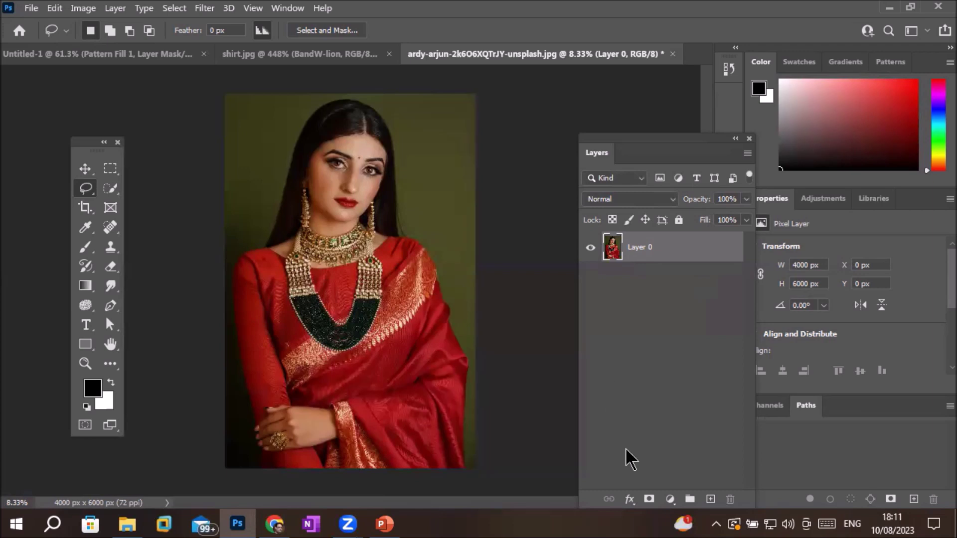
{"action": "left_click", "coordinate": [670, 500]}
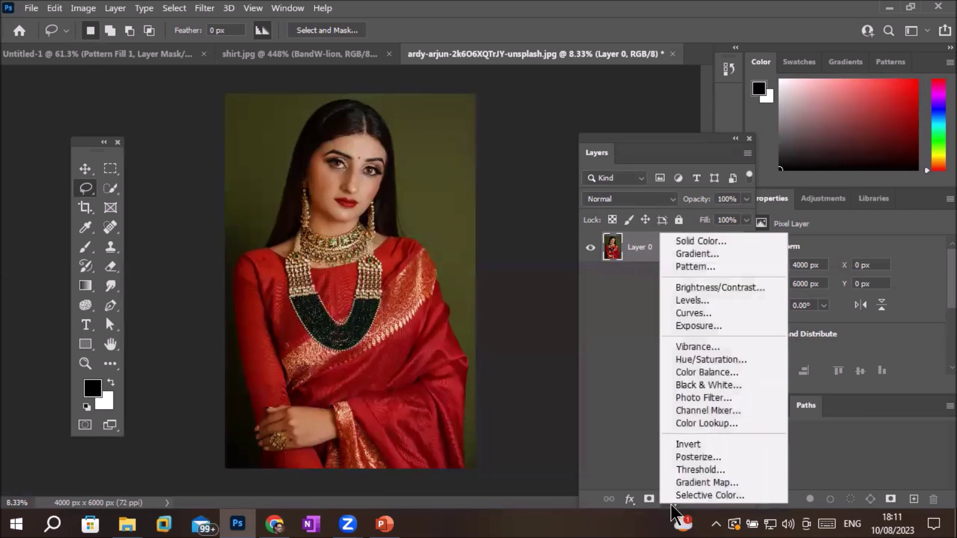
{"action": "left_click", "coordinate": [723, 386]}
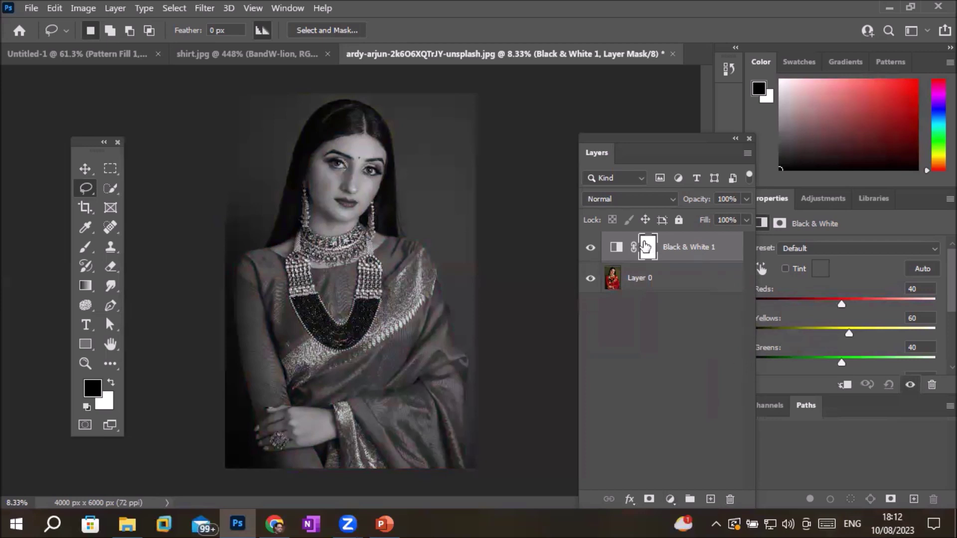
- Paint black on the Black & White mask with an enlarged brush to restore the face's colour
{"action": "left_click", "coordinate": [654, 250]}
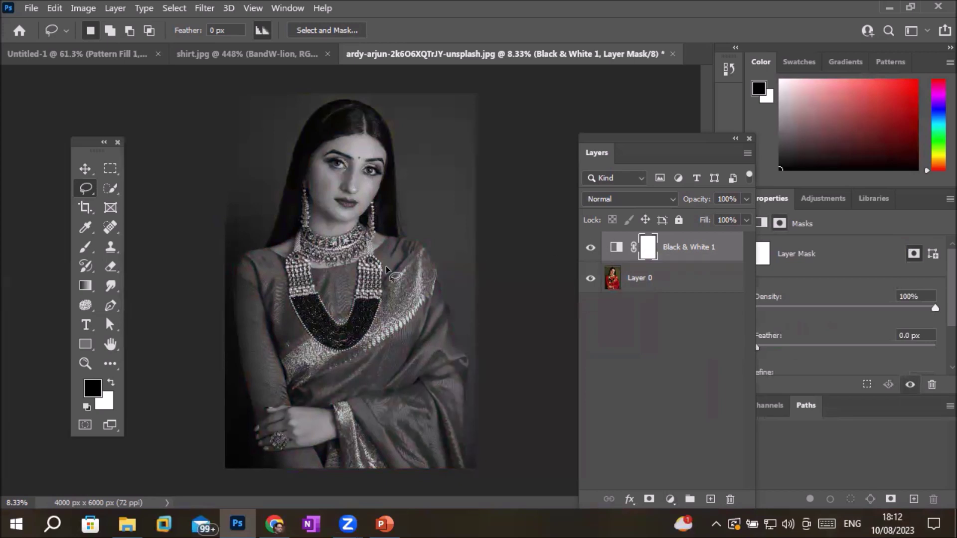
{"action": "left_click", "coordinate": [84, 251]}
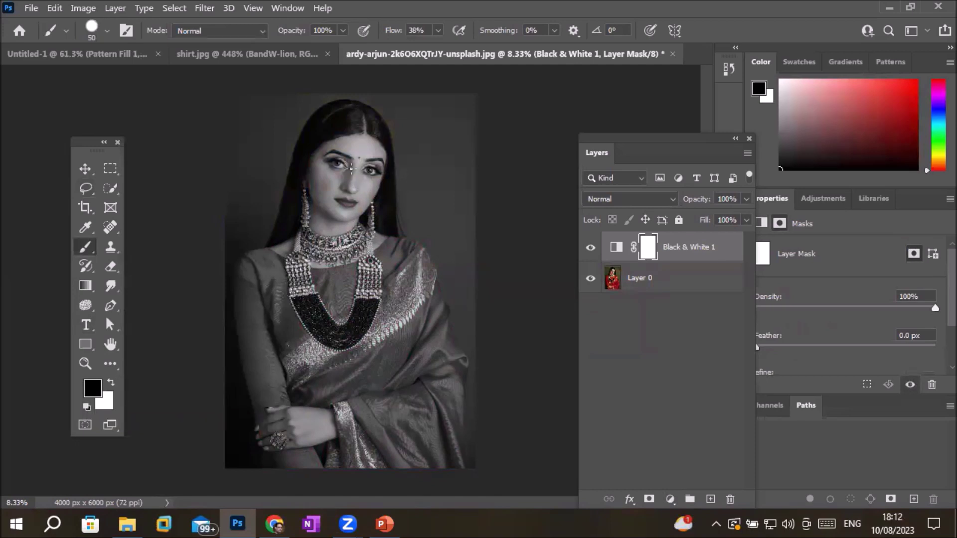
{"action": "key", "text": "bracketright"}
{"action": "key", "text": "bracketright"}
{"action": "key", "text": "bracketright"}
{"action": "key", "text": "bracketright"}
{"action": "key", "text": "bracketright"}
{"action": "key", "text": "bracketright"}
{"action": "key", "text": "bracketright"}
{"action": "key", "text": "bracketright"}
{"action": "key", "text": "bracketright"}
{"action": "key", "text": "bracketright"}
{"action": "key", "text": "bracketright"}
{"action": "key", "text": "bracketright"}
{"action": "key", "text": "bracketright"}
{"action": "mouse_move", "coordinate": [349, 170]}
{"action": "left_mouse_down"}
{"action": "mouse_move", "coordinate": [323, 205]}
{"action": "mouse_move", "coordinate": [346, 150]}
{"action": "mouse_move", "coordinate": [384, 182]}
{"action": "left_mouse_up"}
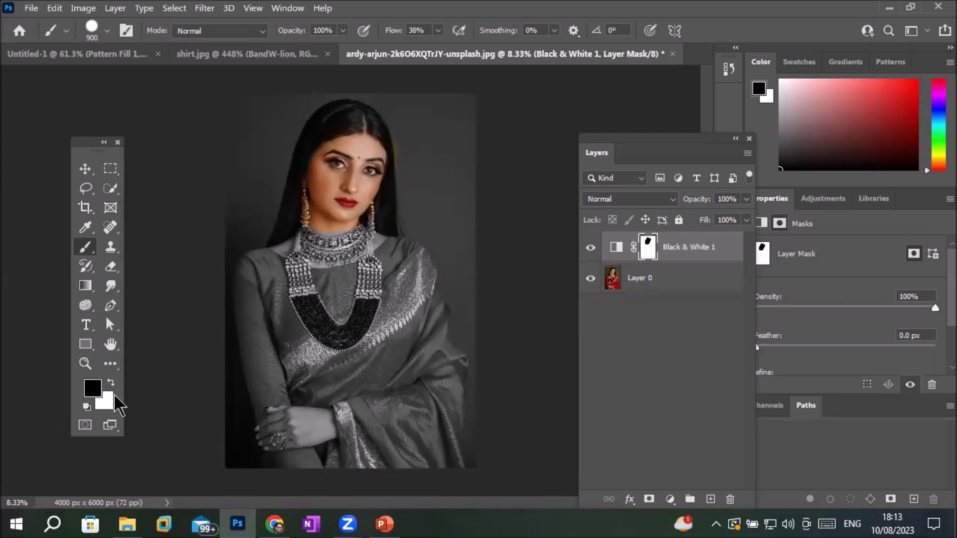
- Paint the face white again to return it to greyscale, compare, then switch to File Explorer
{"action": "left_click", "coordinate": [111, 383]}
{"action": "mouse_move", "coordinate": [310, 230]}
{"action": "left_mouse_down"}
{"action": "mouse_move", "coordinate": [354, 227]}
{"action": "mouse_move", "coordinate": [339, 245]}
{"action": "left_mouse_up"}
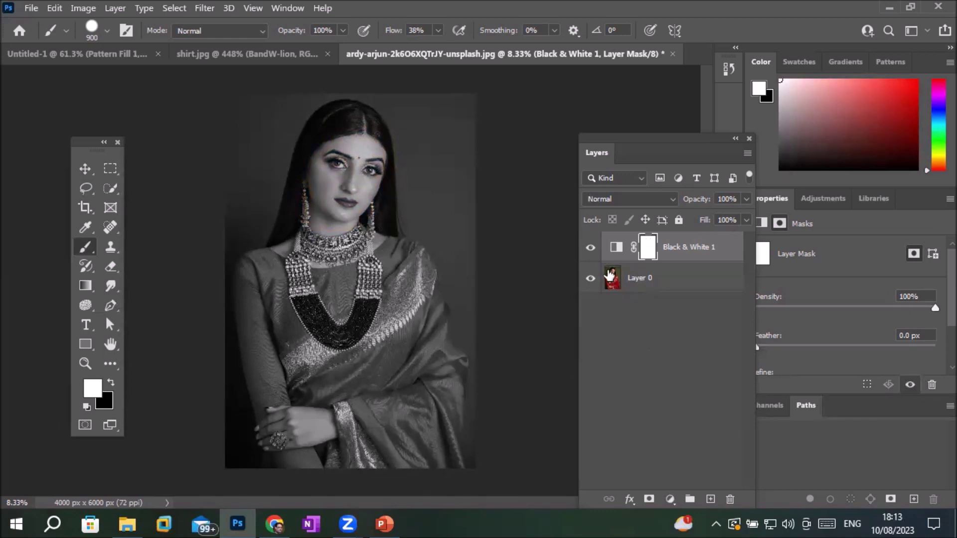
{"action": "left_click", "coordinate": [591, 249]}
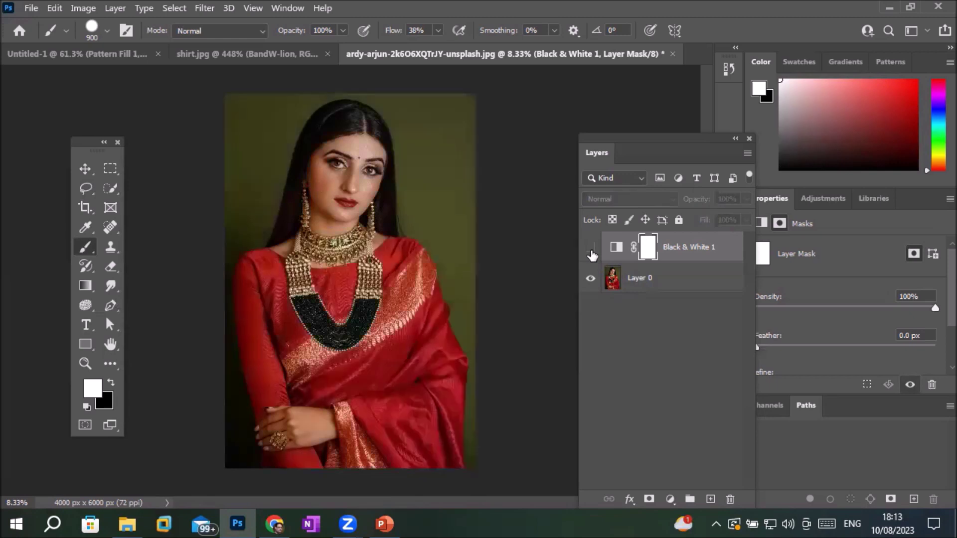
{"action": "left_click", "coordinate": [591, 247]}
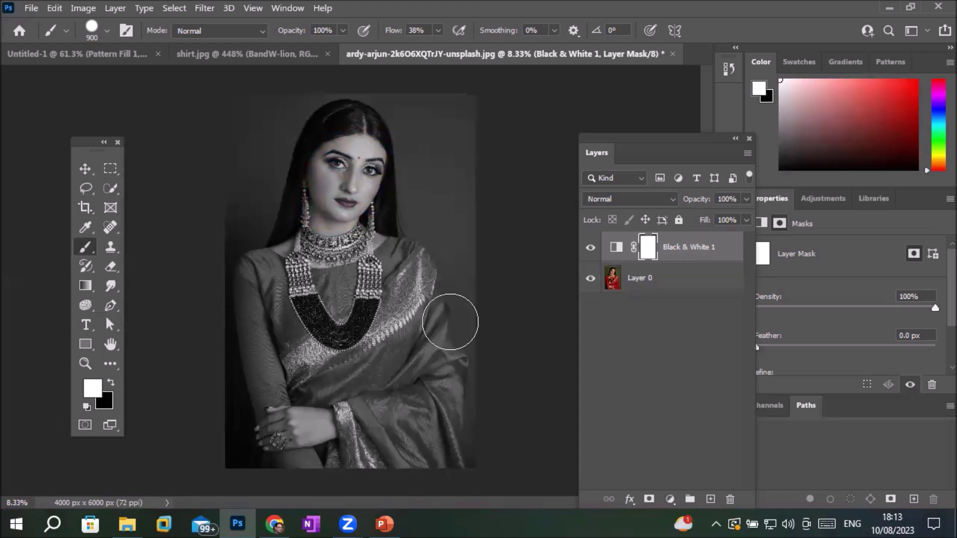
{"action": "left_click", "coordinate": [127, 524]}
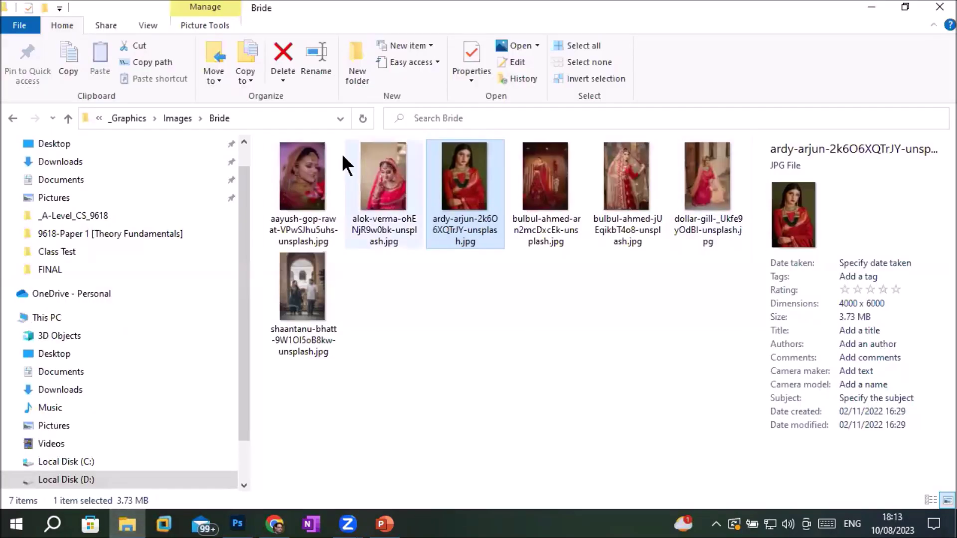
- Navigate from Images into the Models folder and scroll down to WeddingWramp.jpg
{"action": "left_click", "coordinate": [166, 116]}
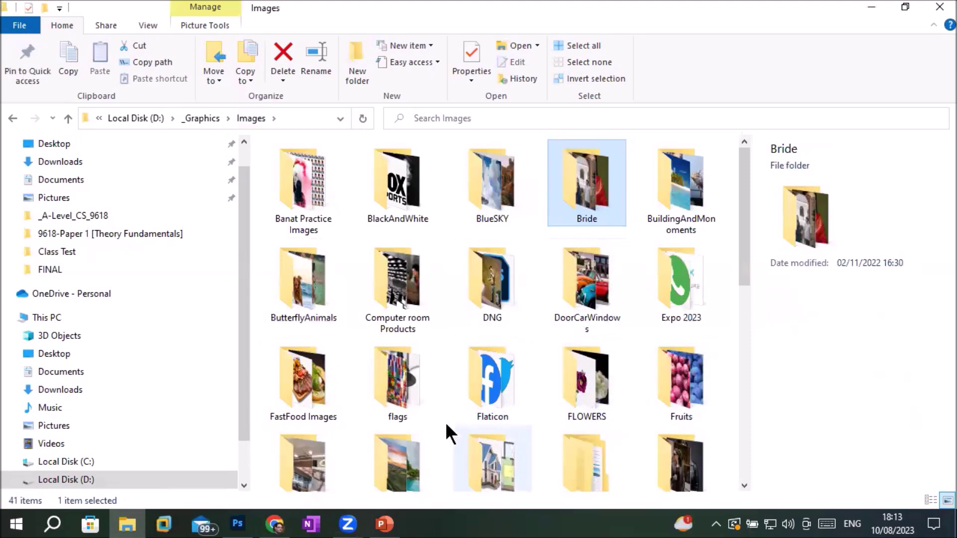
{"action": "scroll", "coordinate": [265, 390], "scroll_direction": "down", "scroll_amount": 3}
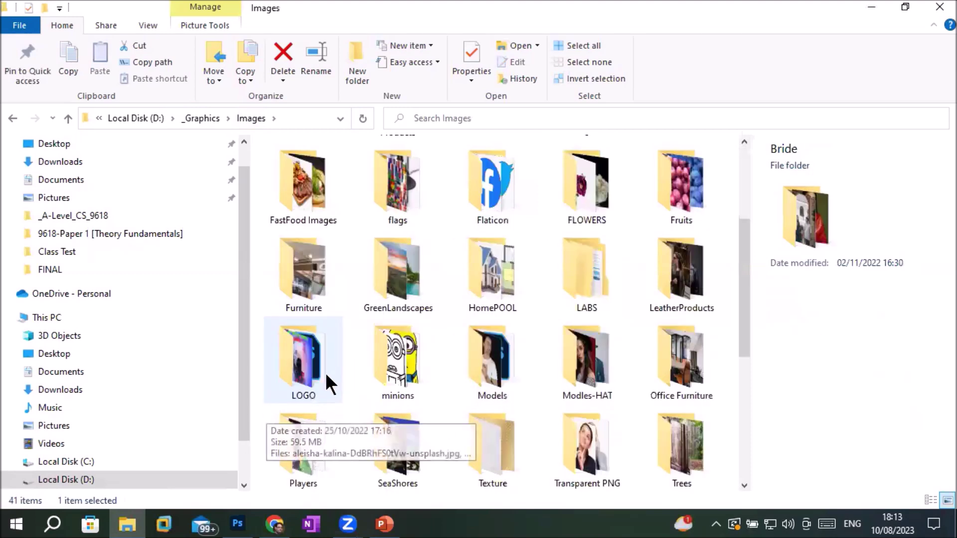
{"action": "double_click", "coordinate": [496, 368]}
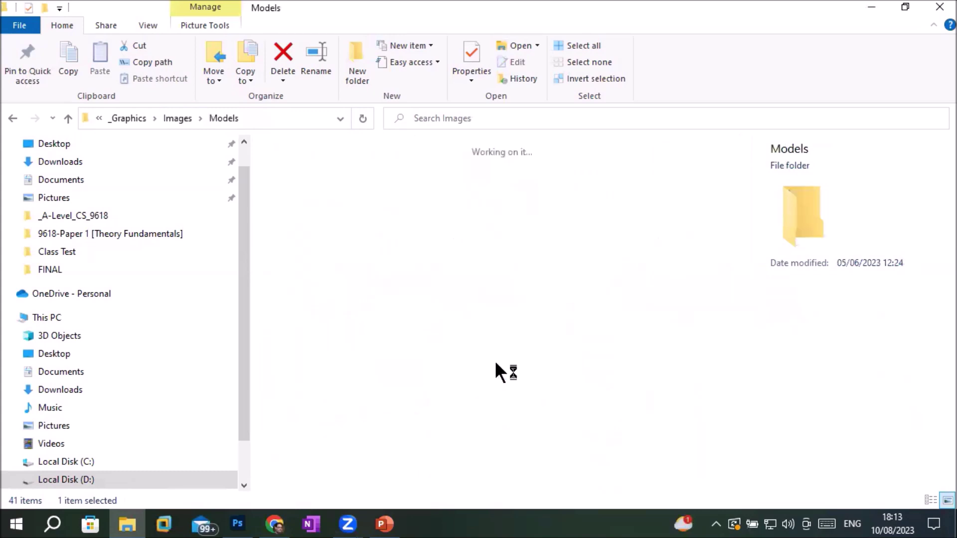
{"action": "scroll", "coordinate": [613, 389], "scroll_direction": "down", "scroll_amount": 3}
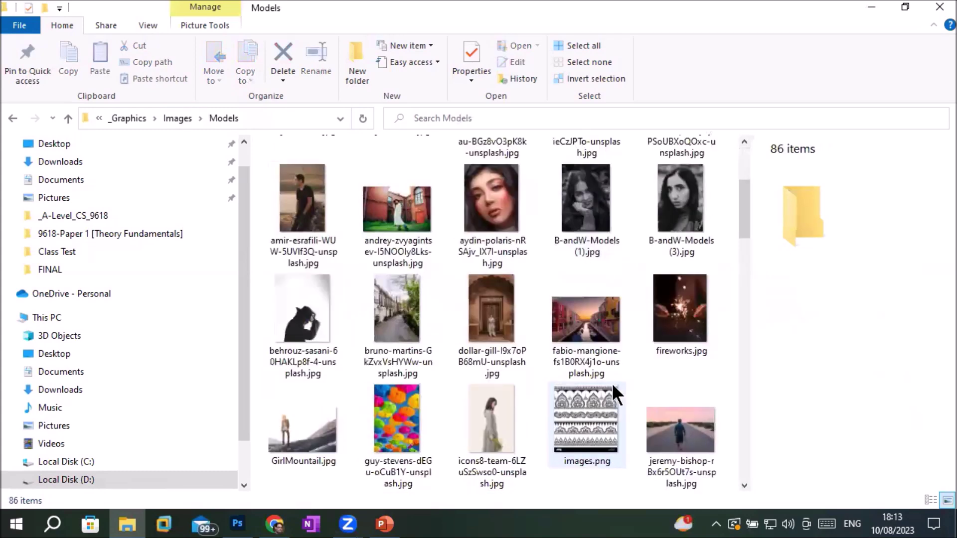
{"action": "scroll", "coordinate": [614, 388], "scroll_direction": "down", "scroll_amount": 3}
{"action": "scroll", "coordinate": [613, 385], "scroll_direction": "down", "scroll_amount": 2}
{"action": "scroll", "coordinate": [613, 385], "scroll_direction": "down", "scroll_amount": 2}
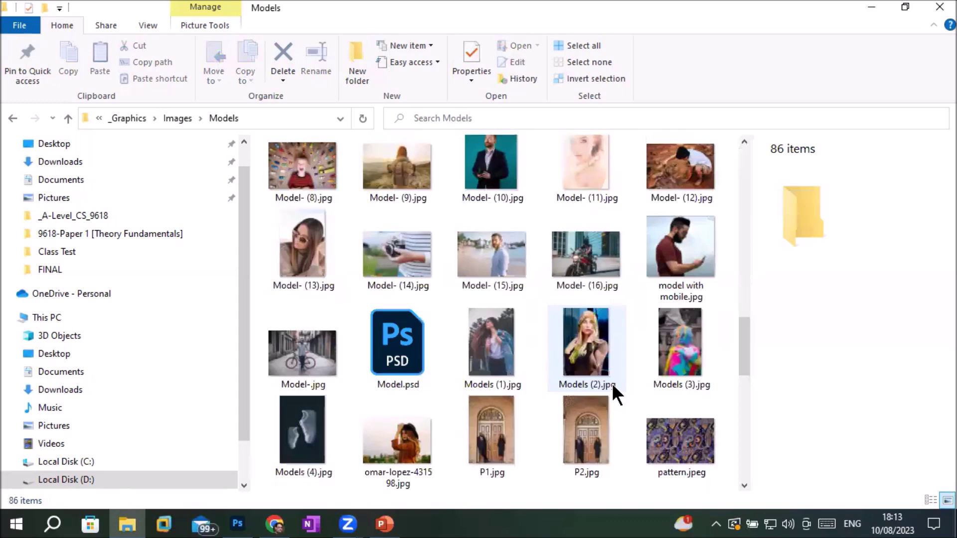
{"action": "scroll", "coordinate": [612, 383], "scroll_direction": "down", "scroll_amount": 5}
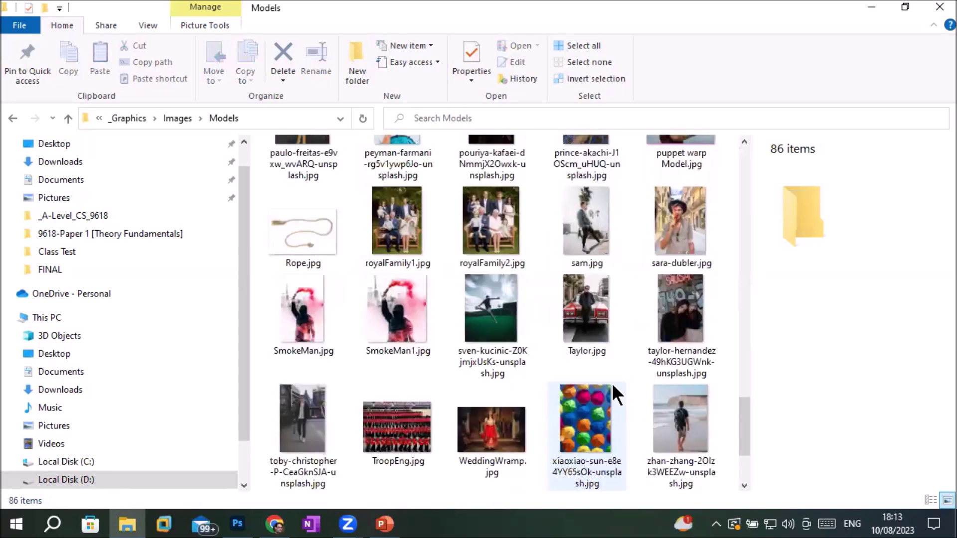
{"action": "scroll", "coordinate": [614, 400], "scroll_direction": "up", "scroll_amount": 1}
{"action": "scroll", "coordinate": [614, 400], "scroll_direction": "down", "scroll_amount": 1}
- Drag WeddingWramp.jpg onto Photoshop's taskbar icon and tab bar
{"action": "left_click", "coordinate": [487, 355]}
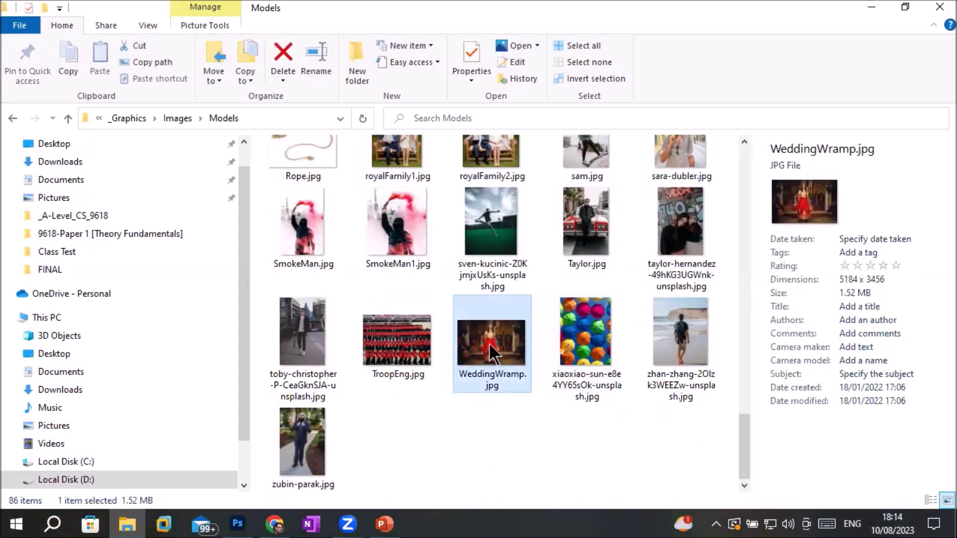
{"action": "left_click_drag", "start_coordinate": [489, 352], "coordinate": [234, 525]}
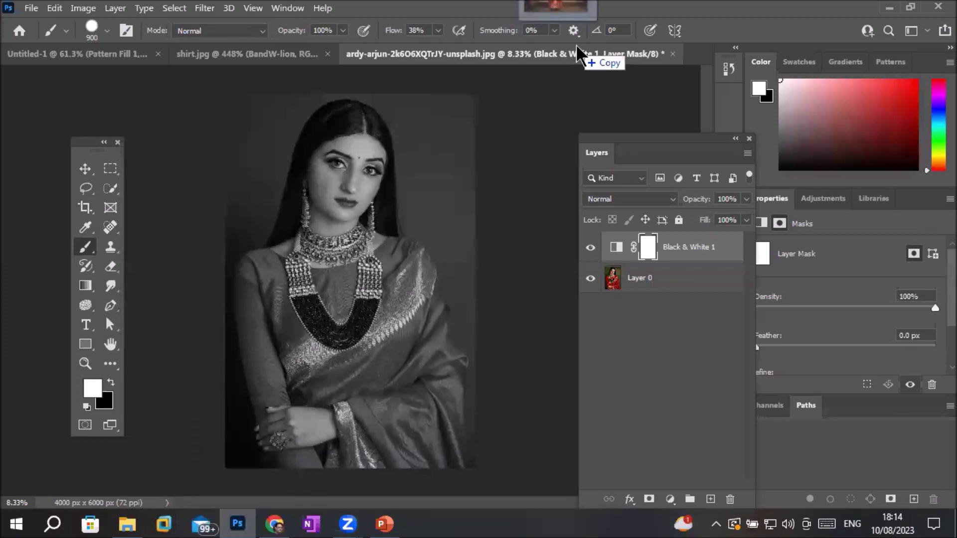
{"action": "left_click_drag", "start_coordinate": [235, 525], "coordinate": [578, 54]}
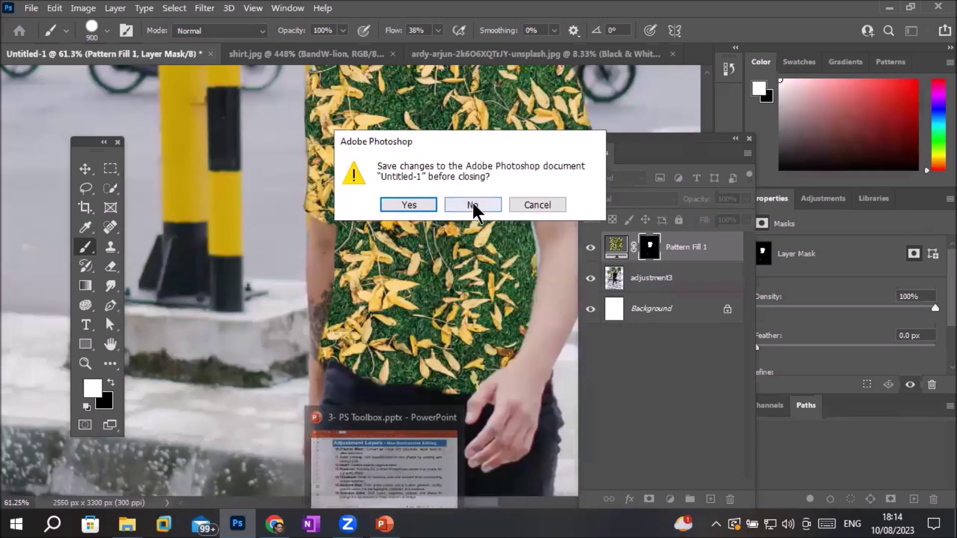
- Close Untitled-1, shirt.jpg and the ardy-arjun document without saving
{"action": "left_click", "coordinate": [472, 205]}
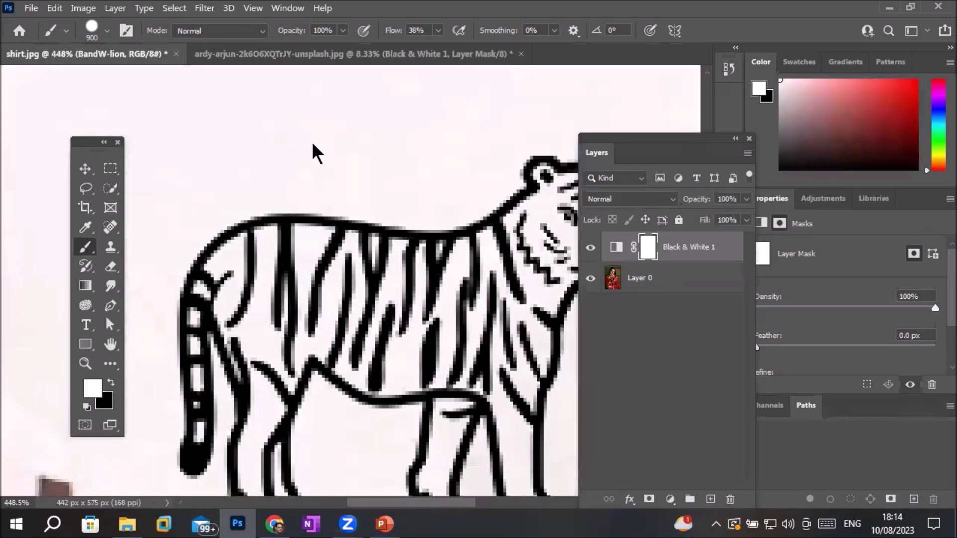
{"action": "left_click", "coordinate": [176, 54]}
{"action": "left_click", "coordinate": [446, 204]}
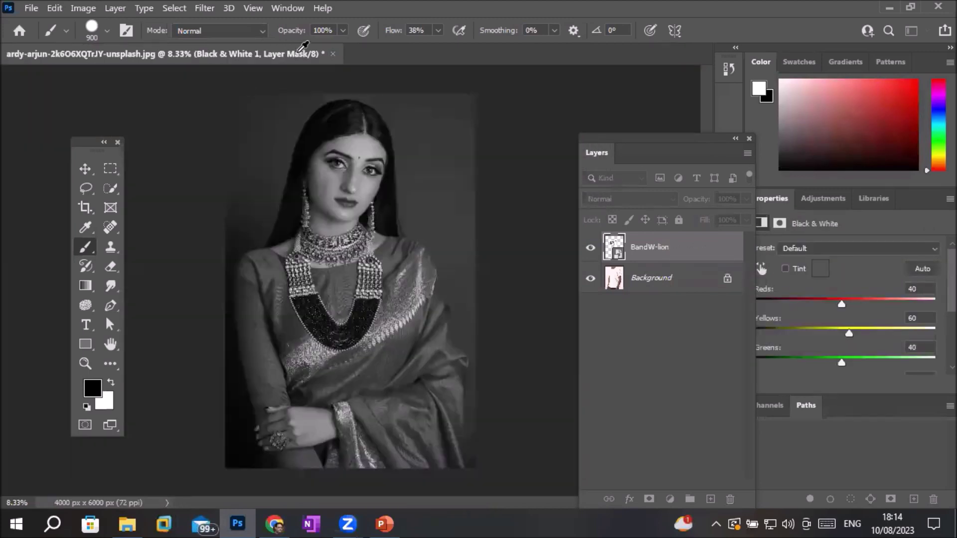
{"action": "left_click", "coordinate": [333, 54]}
{"action": "left_click", "coordinate": [472, 203]}
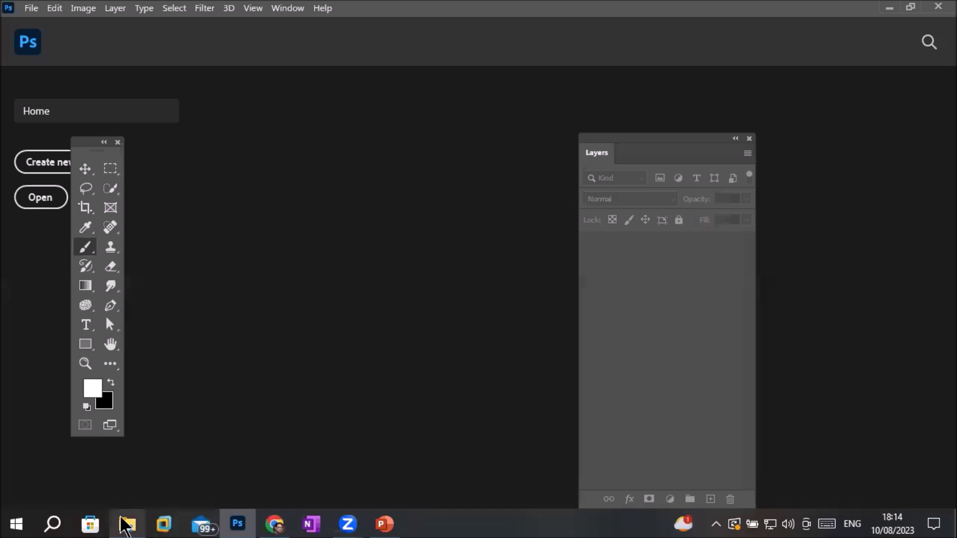
- Drag WeddingWramp.jpg from Explorer into Photoshop and reset default black and white colours
{"action": "left_click", "coordinate": [127, 524]}
{"action": "mouse_move", "coordinate": [529, 328]}
{"action": "left_mouse_down"}
{"action": "mouse_move", "coordinate": [233, 512]}
{"action": "mouse_move", "coordinate": [269, 166]}
{"action": "left_mouse_up"}
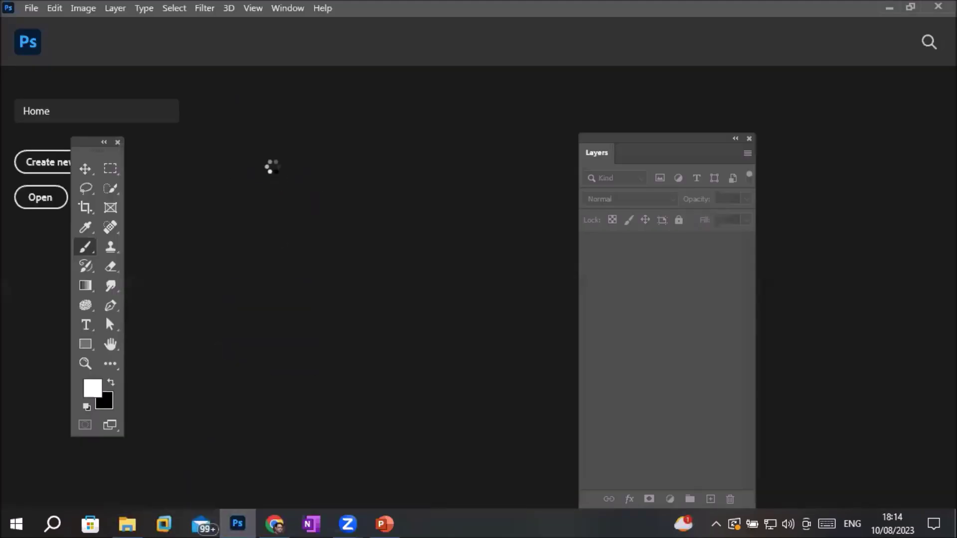
{"action": "key", "text": "d"}
{"action": "scroll", "coordinate": [477, 235], "scroll_direction": "up", "scroll_amount": 1}
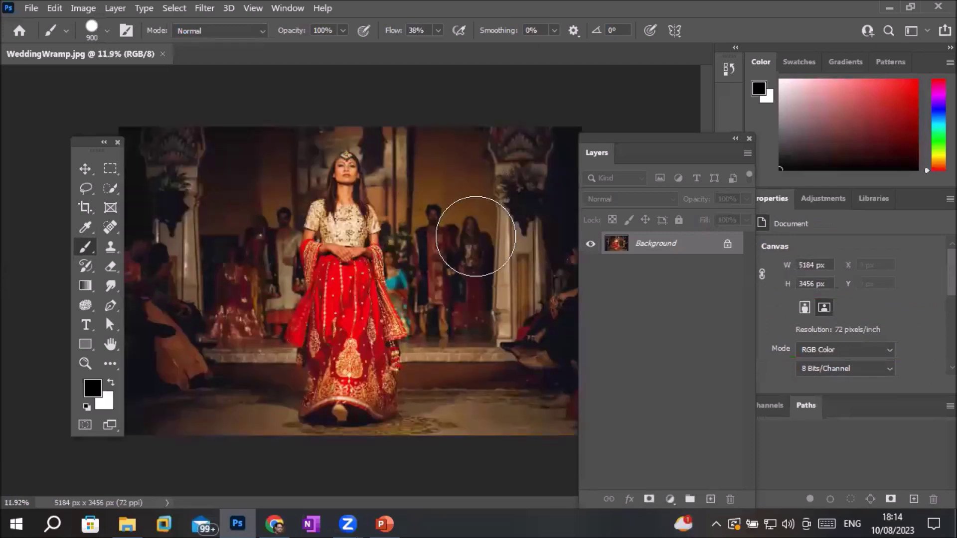
- Unlock the wedding photo's Background as Layer 0, duplicate it as Layer 0 copy, and select Layer 0
{"action": "scroll", "coordinate": [477, 235], "scroll_direction": "up", "scroll_amount": 1}
{"action": "scroll", "coordinate": [477, 235], "scroll_direction": "up", "scroll_amount": 1}
{"action": "scroll", "coordinate": [457, 244], "scroll_direction": "up", "scroll_amount": 1}
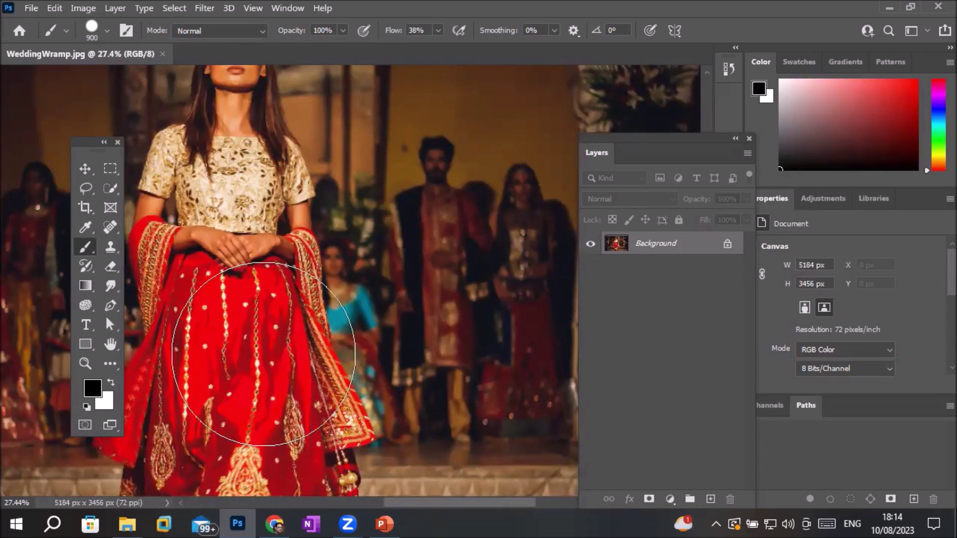
{"action": "scroll", "coordinate": [263, 354], "scroll_direction": "down", "scroll_amount": 1}
{"action": "scroll", "coordinate": [264, 354], "scroll_direction": "down", "scroll_amount": 1}
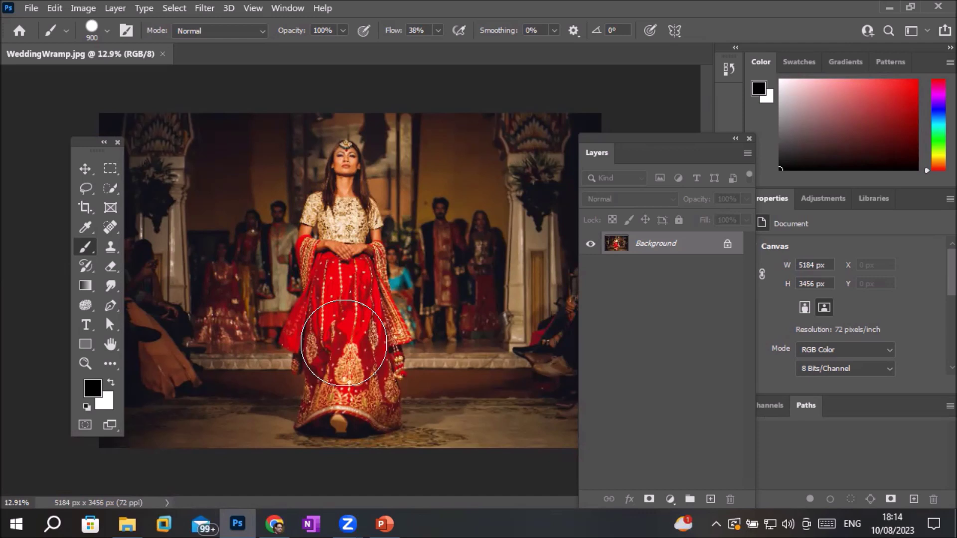
{"action": "left_click", "coordinate": [728, 244]}
{"action": "mouse_move", "coordinate": [624, 251]}
{"action": "left_mouse_down"}
{"action": "mouse_move", "coordinate": [735, 481]}
{"action": "mouse_move", "coordinate": [711, 499]}
{"action": "left_mouse_up"}
{"action": "left_click", "coordinate": [649, 269]}
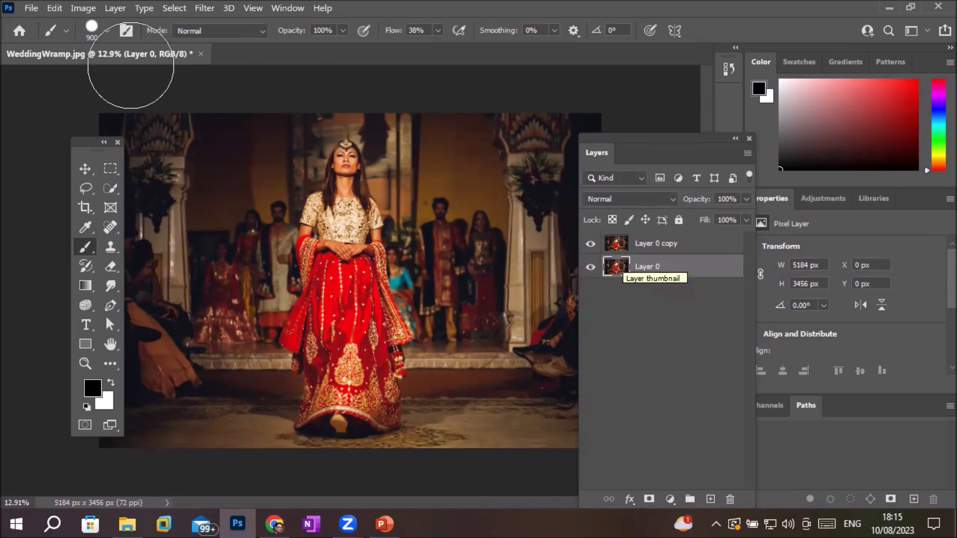
- Insert a Black & White 1 adjustment layer above Layer 0 and hide Layer 0 copy
{"action": "key", "text": "alt+l"}
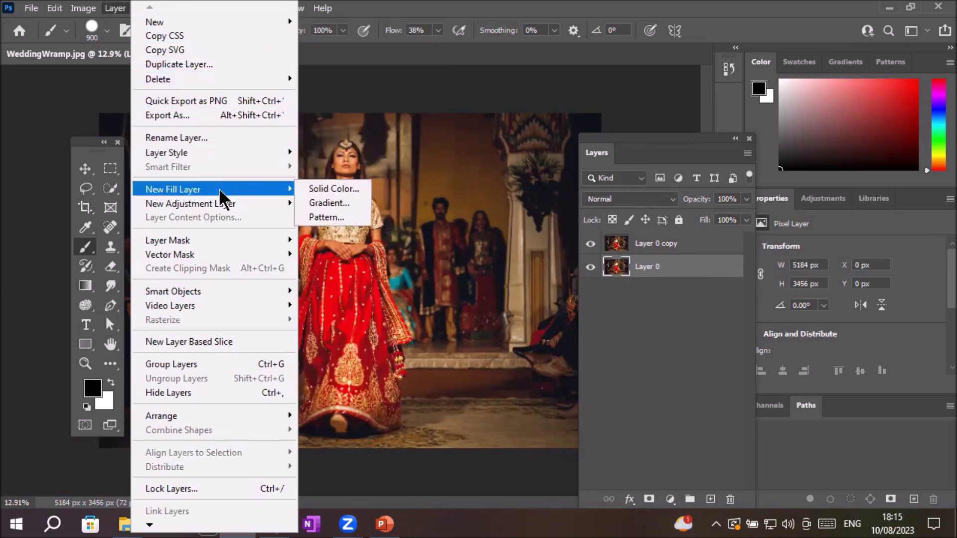
{"action": "mouse_move", "coordinate": [191, 203]}
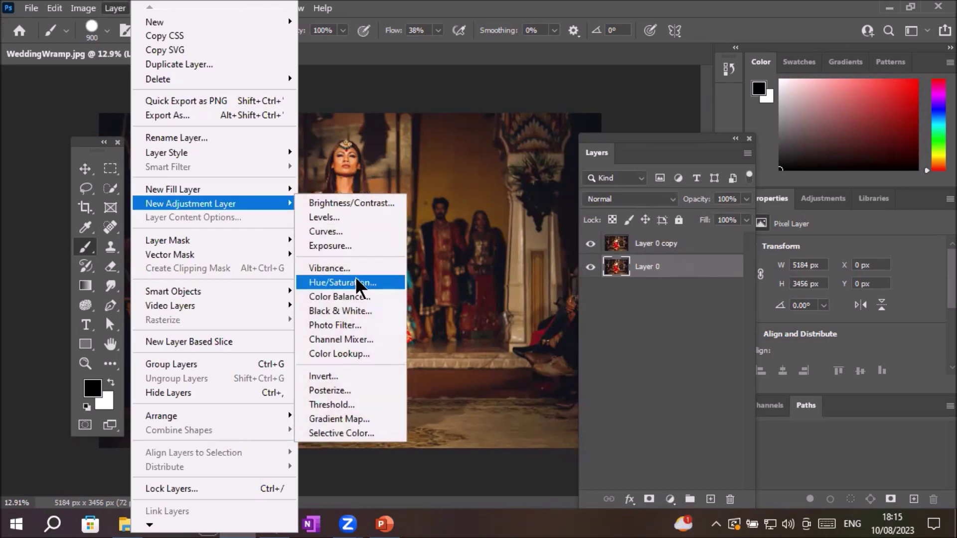
{"action": "left_click", "coordinate": [365, 315]}
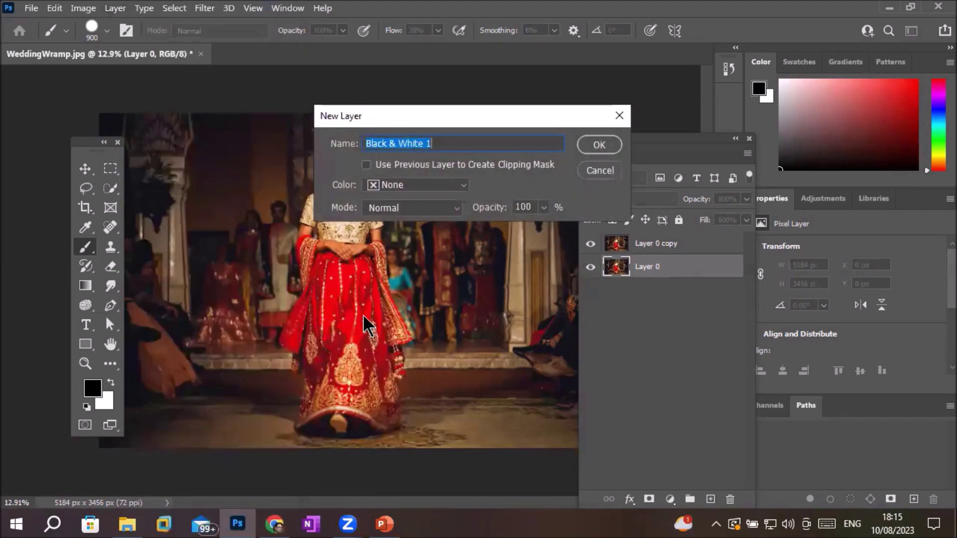
{"action": "left_click", "coordinate": [598, 145]}
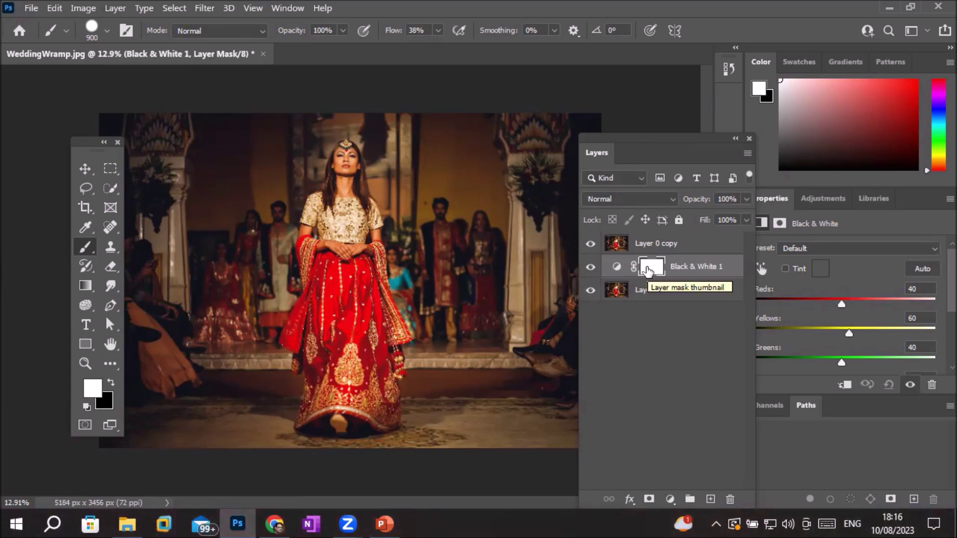
{"action": "left_click", "coordinate": [591, 244]}
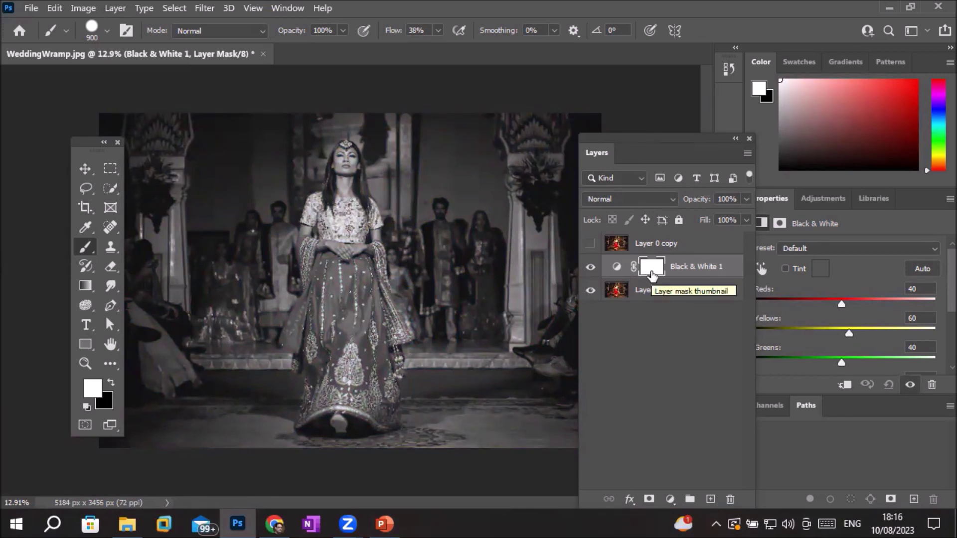
- Delete the Black & White 1 mask, then the Black & White 1 layer, confirming each
{"action": "left_click", "coordinate": [671, 499]}
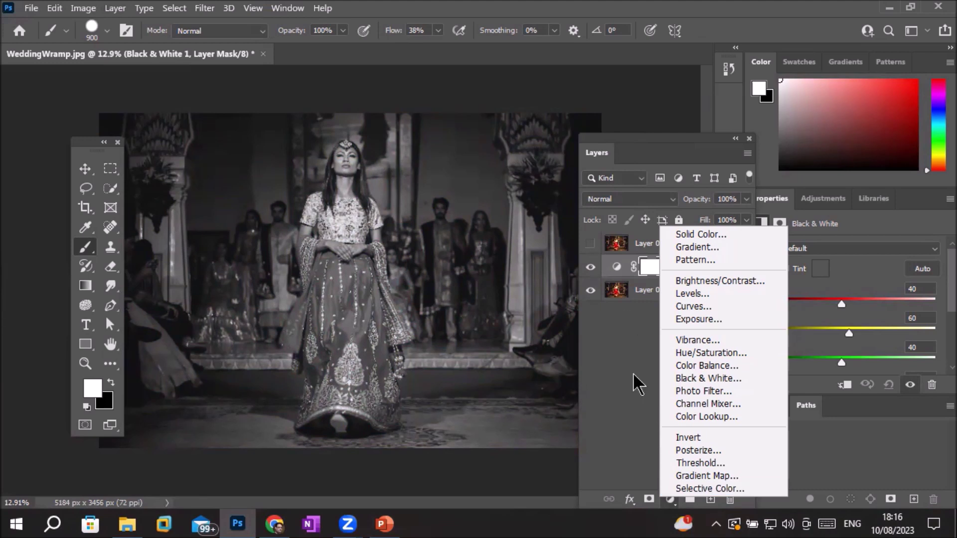
{"action": "left_click", "coordinate": [648, 298]}
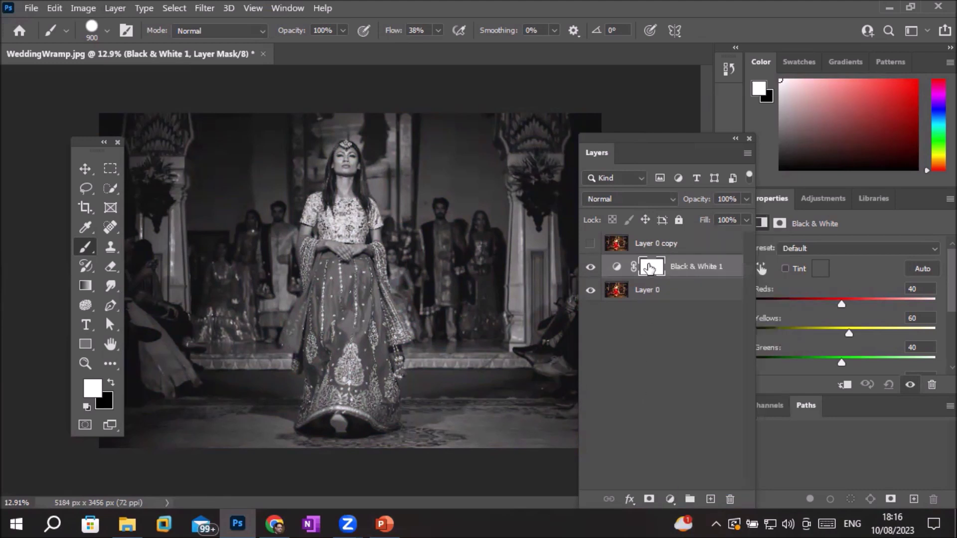
{"action": "left_click", "coordinate": [649, 268]}
{"action": "left_click", "coordinate": [730, 499]}
{"action": "left_click", "coordinate": [407, 205]}
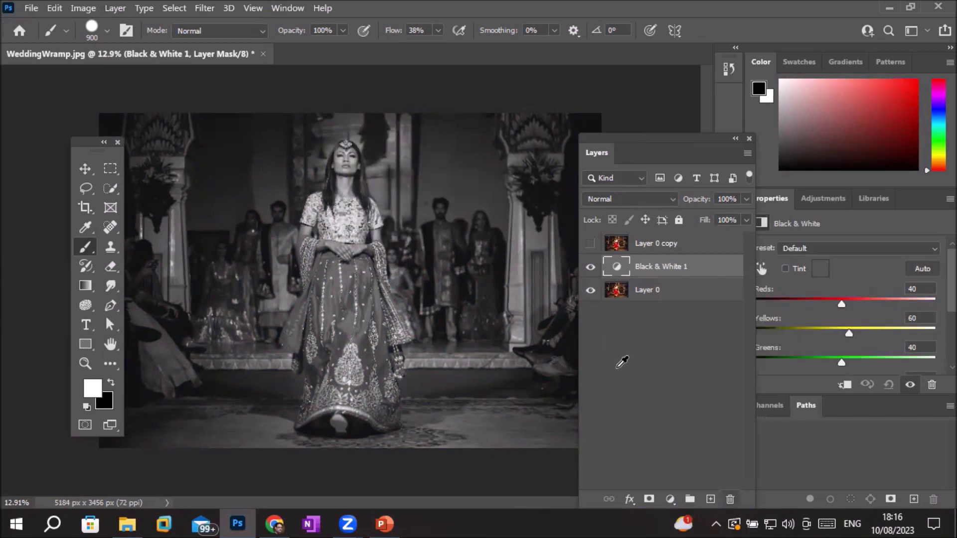
{"action": "left_click", "coordinate": [731, 499]}
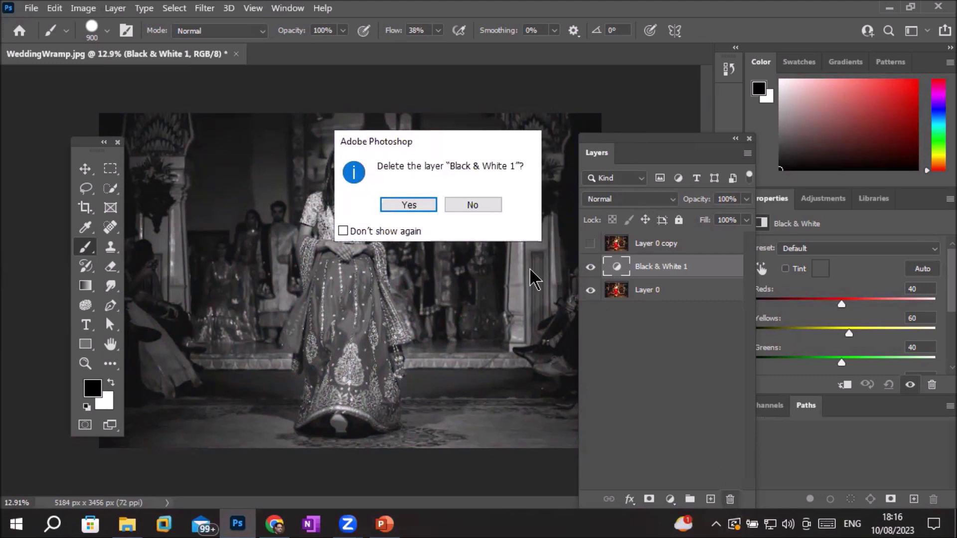
{"action": "left_click", "coordinate": [409, 208]}
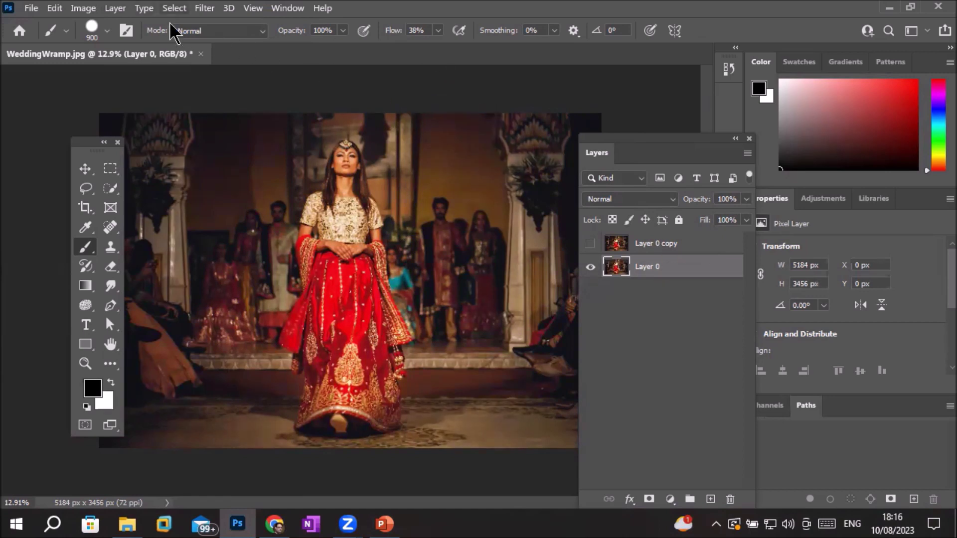
- Open the Image menu to show the Adjustments submenu for Layer 0
{"action": "left_click", "coordinate": [77, 8]}
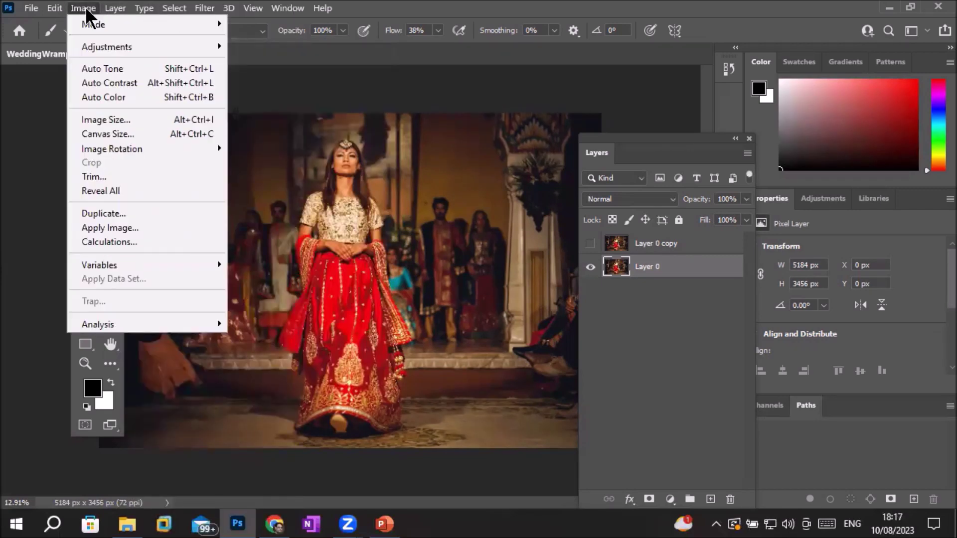
{"action": "mouse_move", "coordinate": [106, 47]}
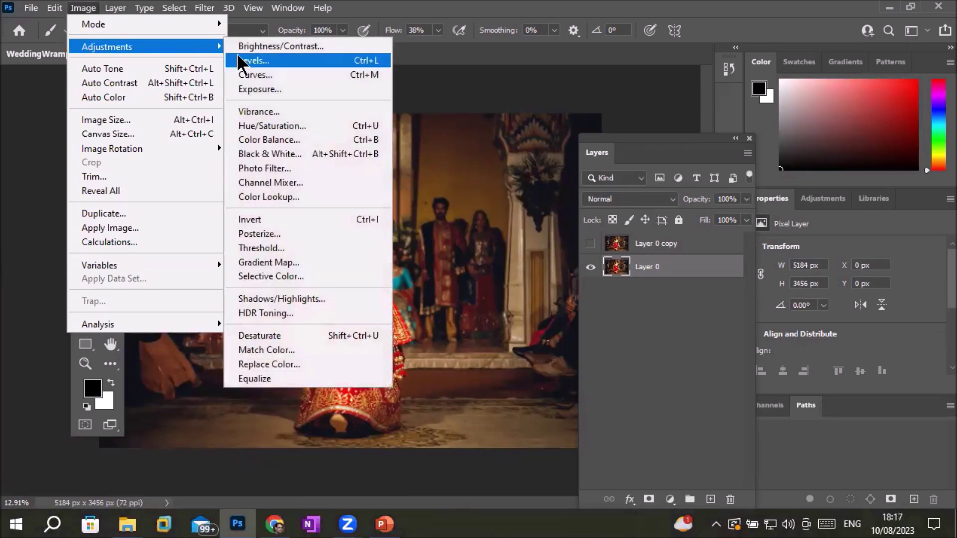
- Open Black & White for Layer 0, move the dialog right, and raise Reds to 87%
{"action": "left_click", "coordinate": [334, 154]}
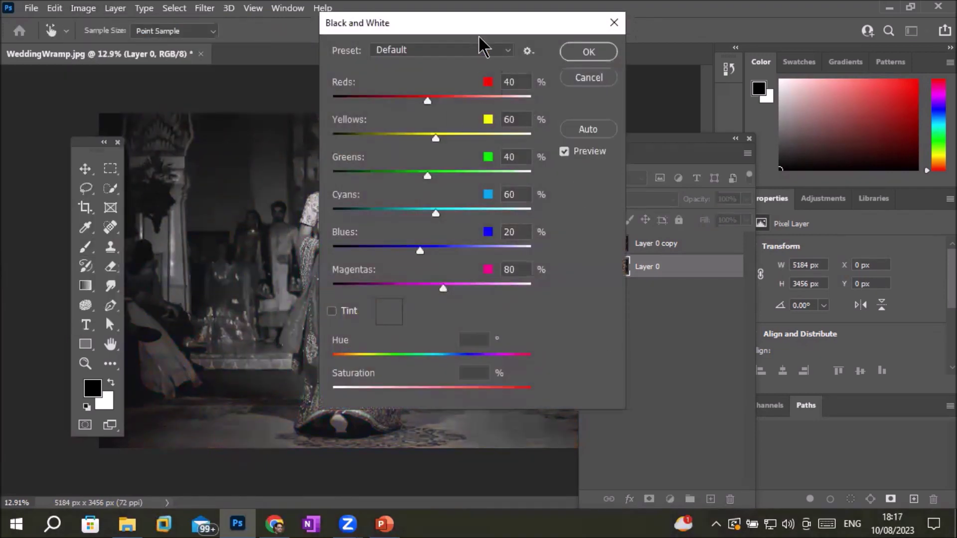
{"action": "left_click_drag", "start_coordinate": [473, 27], "coordinate": [208, 297]}
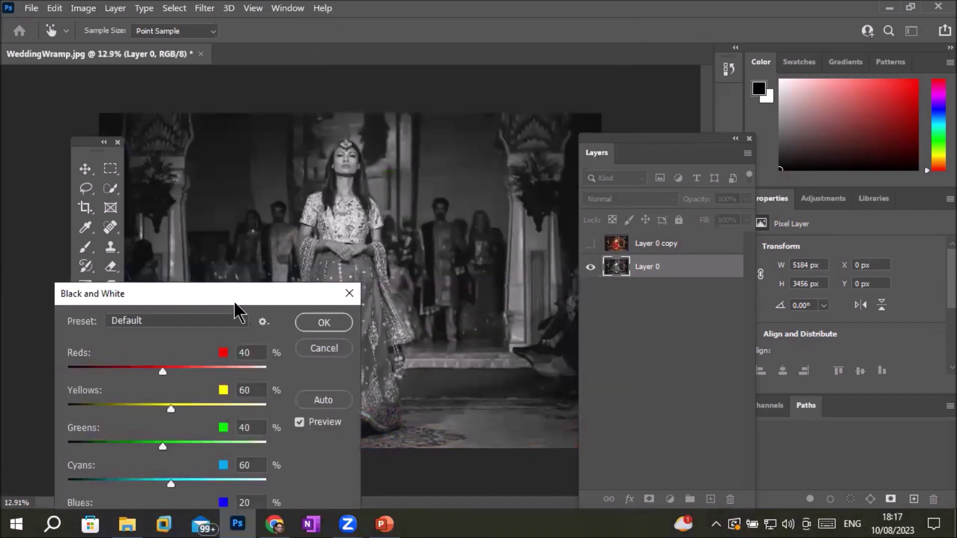
{"action": "left_click_drag", "start_coordinate": [235, 303], "coordinate": [390, 371]}
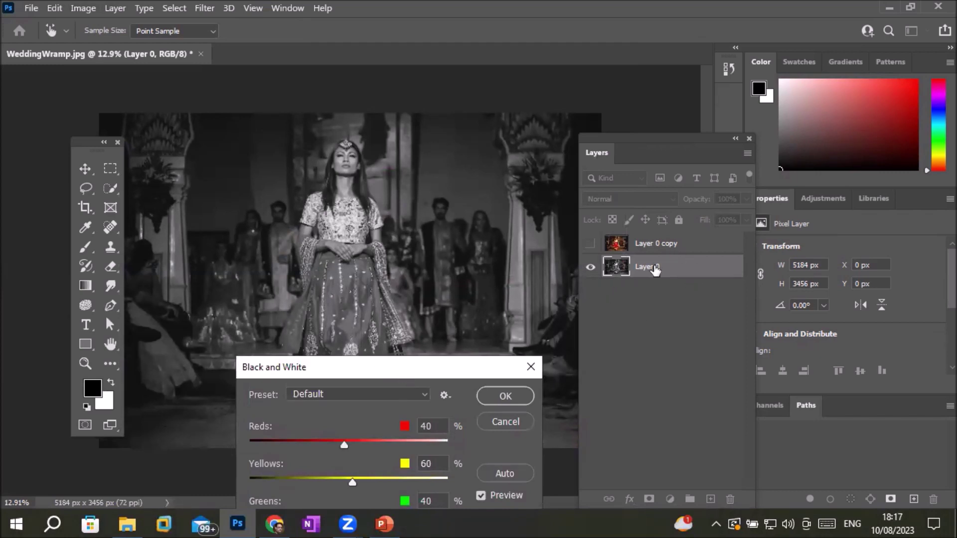
{"action": "mouse_move", "coordinate": [429, 371]}
{"action": "left_mouse_down"}
{"action": "mouse_move", "coordinate": [495, 359]}
{"action": "mouse_move", "coordinate": [907, 75]}
{"action": "left_mouse_up"}
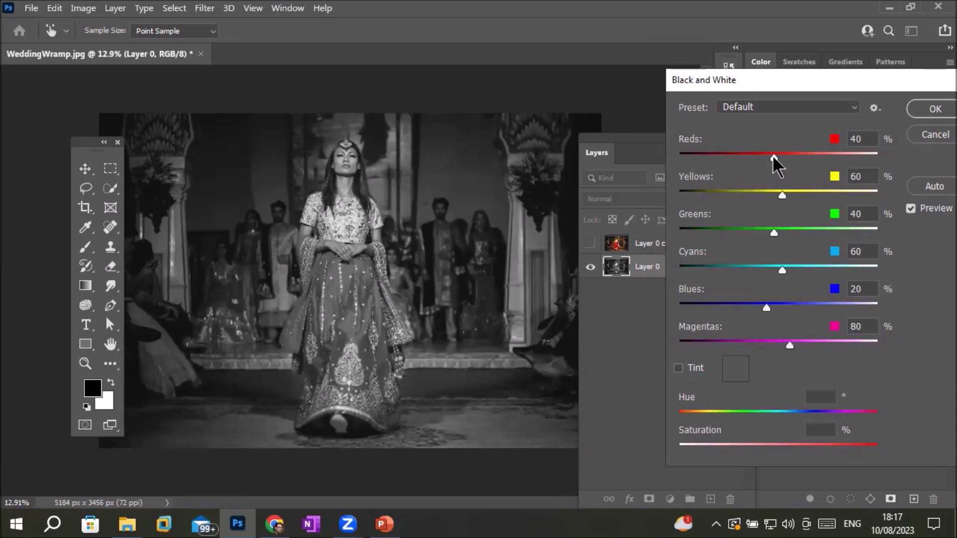
{"action": "left_click_drag", "start_coordinate": [774, 158], "coordinate": [793, 159]}
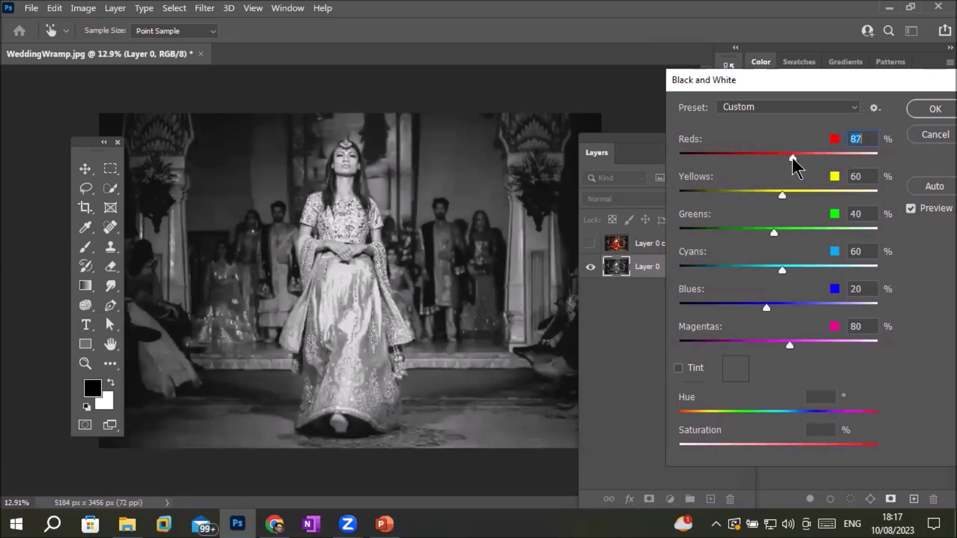
- Set Reds 42%, Yellows 89%, Greens 60%, Cyans 185% and apply the conversion to Layer 0
{"action": "mouse_move", "coordinate": [791, 157]}
{"action": "left_mouse_down"}
{"action": "mouse_move", "coordinate": [853, 156]}
{"action": "mouse_move", "coordinate": [800, 155]}
{"action": "mouse_move", "coordinate": [838, 156]}
{"action": "left_mouse_up"}
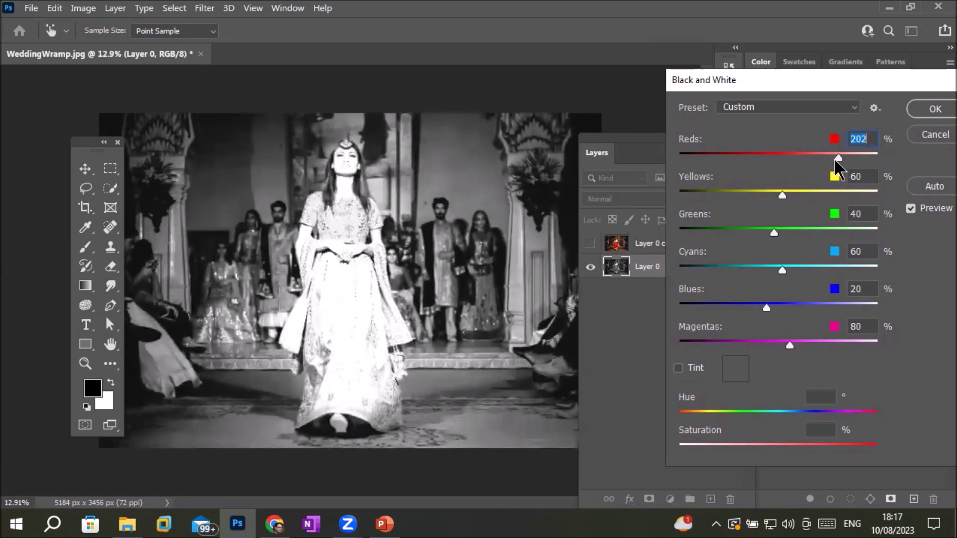
{"action": "left_click_drag", "start_coordinate": [839, 158], "coordinate": [774, 158]}
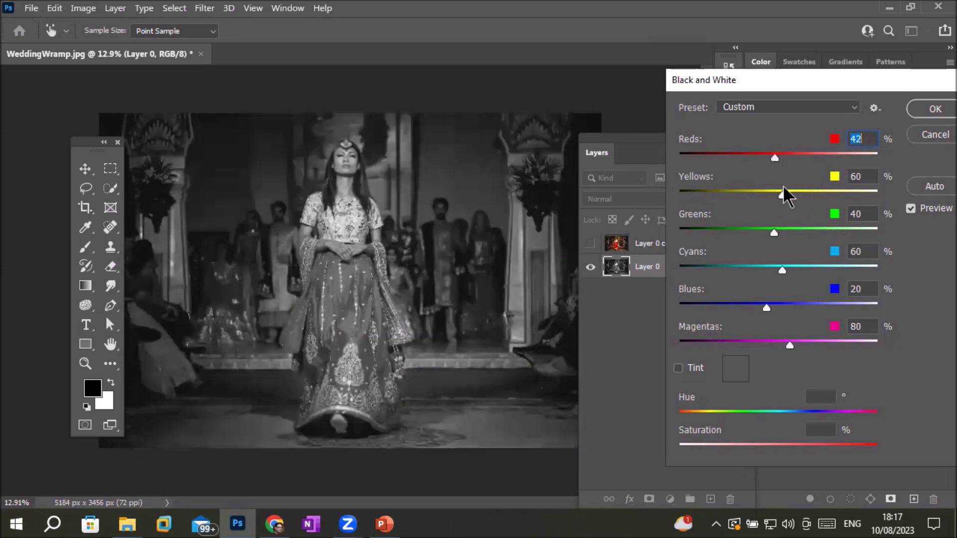
{"action": "mouse_move", "coordinate": [782, 193]}
{"action": "left_mouse_down"}
{"action": "mouse_move", "coordinate": [827, 193]}
{"action": "mouse_move", "coordinate": [794, 193]}
{"action": "left_mouse_up"}
{"action": "mouse_move", "coordinate": [774, 232]}
{"action": "left_mouse_down"}
{"action": "mouse_move", "coordinate": [823, 233]}
{"action": "mouse_move", "coordinate": [781, 230]}
{"action": "left_mouse_up"}
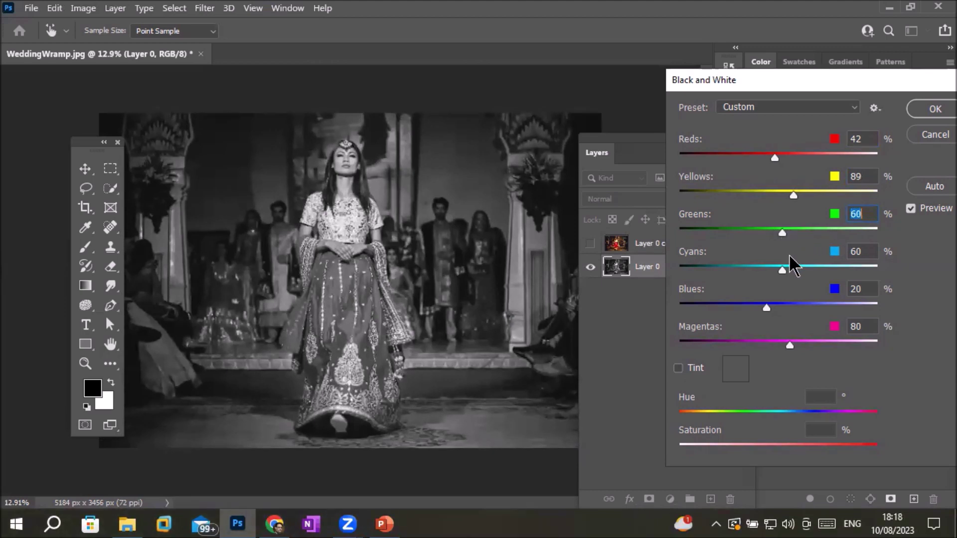
{"action": "left_click_drag", "start_coordinate": [782, 268], "coordinate": [823, 273]}
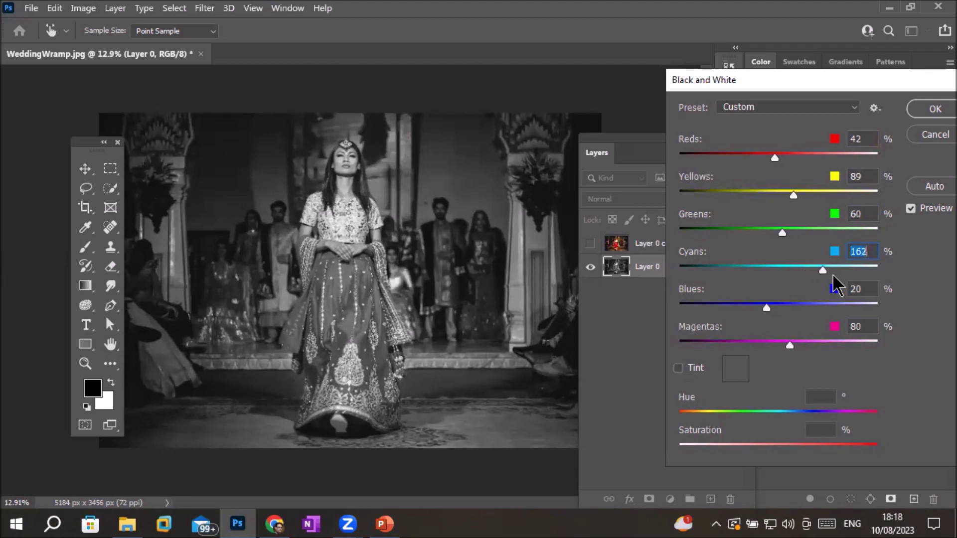
{"action": "mouse_move", "coordinate": [824, 274]}
{"action": "left_mouse_down"}
{"action": "mouse_move", "coordinate": [856, 272]}
{"action": "mouse_move", "coordinate": [826, 268]}
{"action": "left_mouse_up"}
{"action": "left_click_drag", "start_coordinate": [824, 268], "coordinate": [868, 272]}
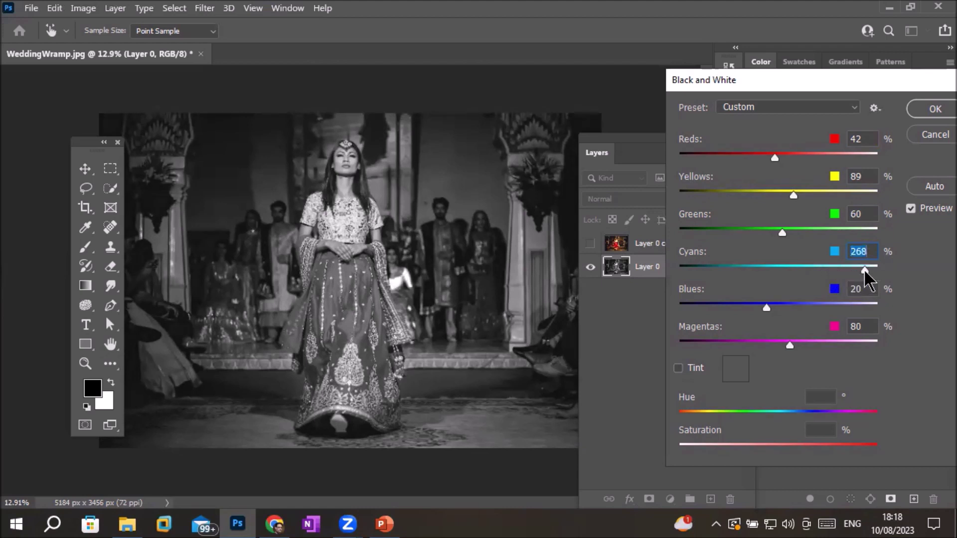
{"action": "mouse_move", "coordinate": [850, 269]}
{"action": "left_mouse_down"}
{"action": "mouse_move", "coordinate": [766, 267]}
{"action": "mouse_move", "coordinate": [829, 269]}
{"action": "left_mouse_up"}
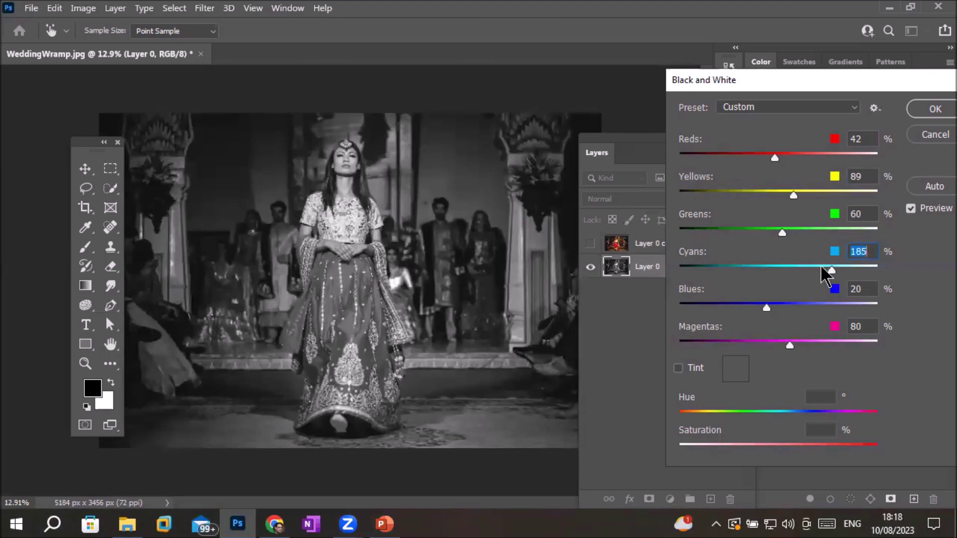
{"action": "left_click", "coordinate": [934, 108]}
{"action": "key", "text": "Return"}
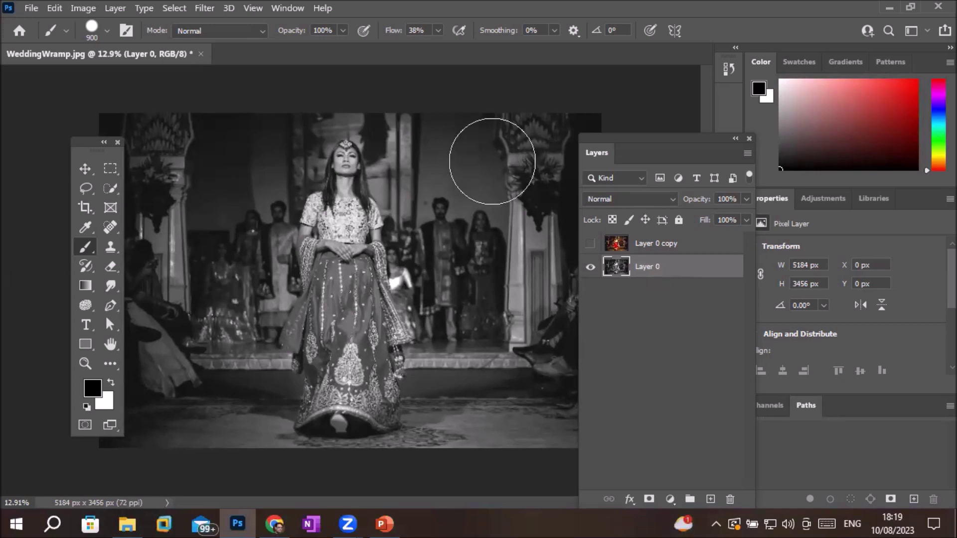
- Open and dismiss the Layer menu, then make Layer 0 copy the active layer
{"action": "key", "text": "alt+l"}
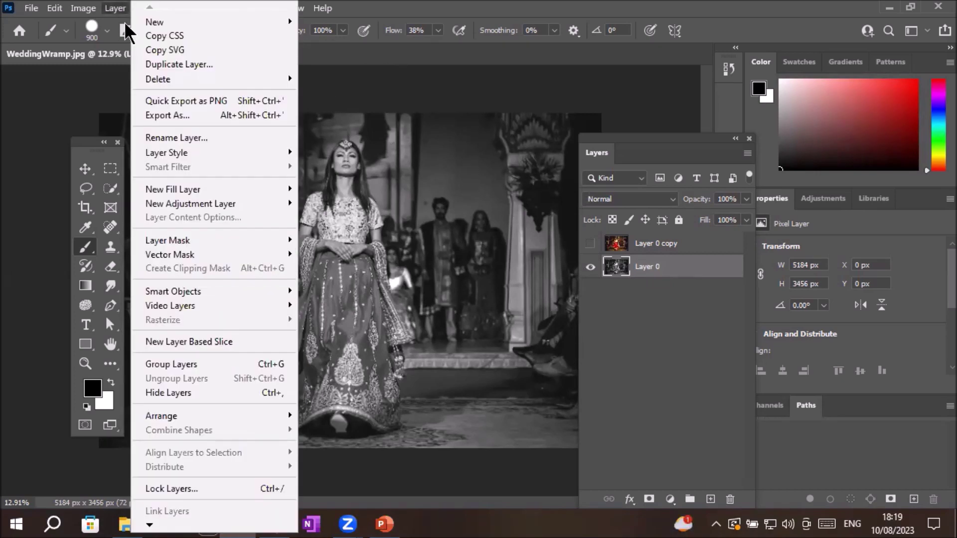
{"action": "mouse_move", "coordinate": [190, 204]}
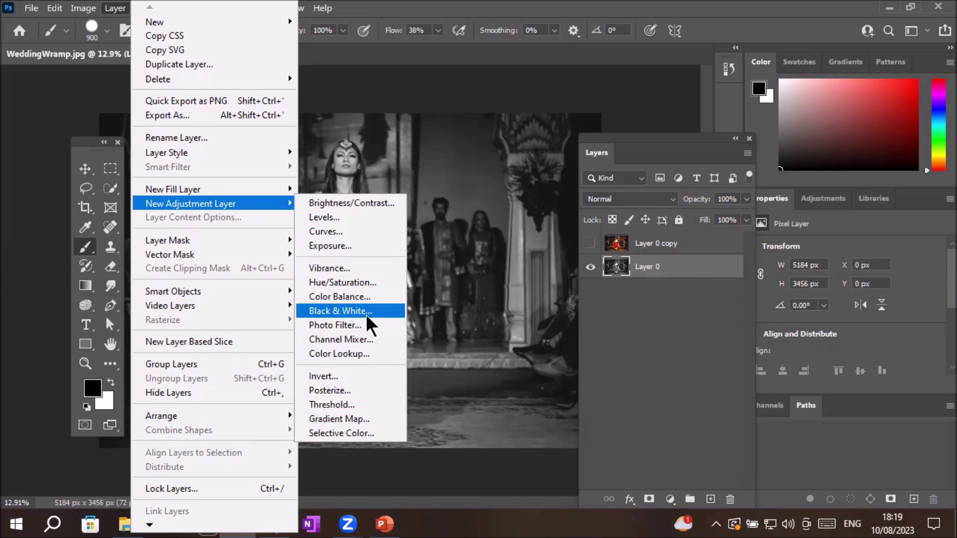
{"action": "left_click", "coordinate": [474, 169]}
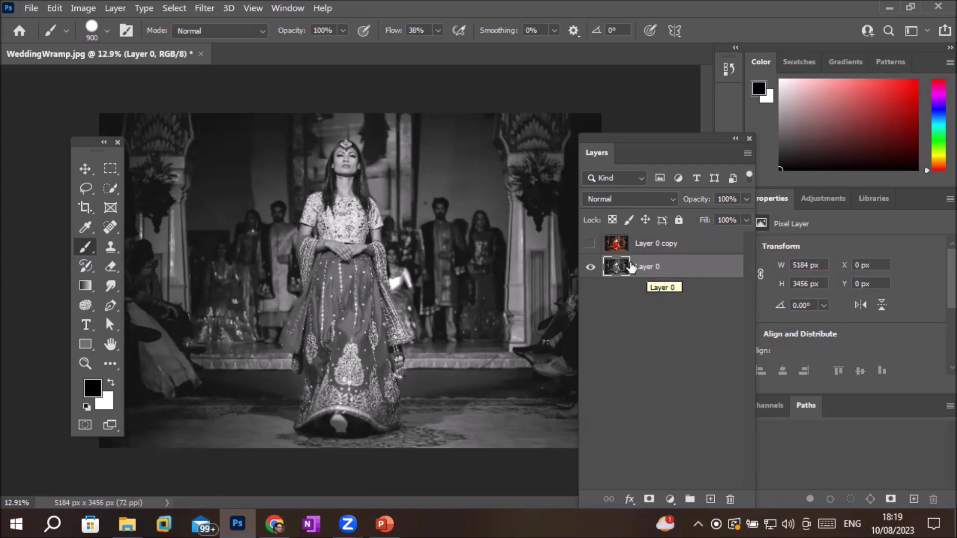
{"action": "left_click", "coordinate": [668, 244]}
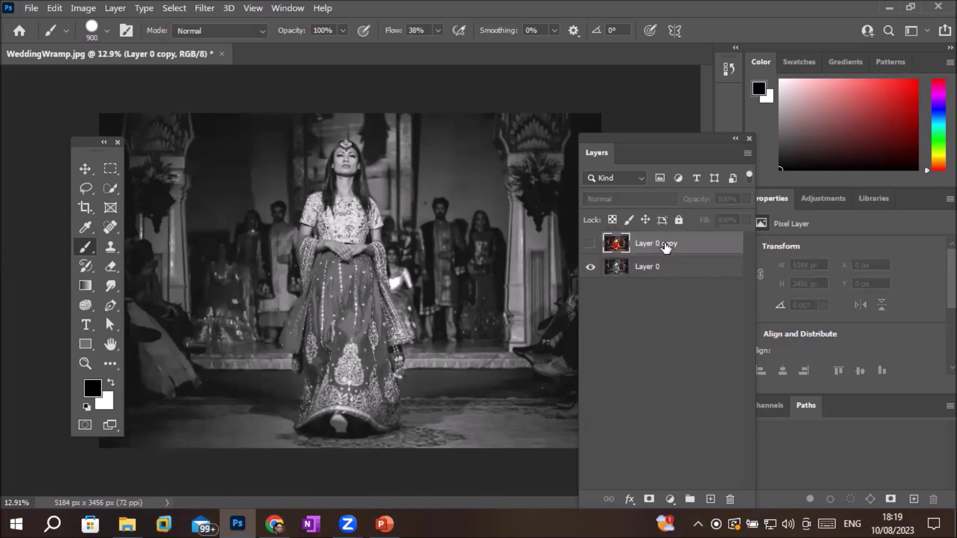
- Show the colour Layer 0 copy and switch to a larger Quick Selection brush
{"action": "left_click", "coordinate": [590, 243]}
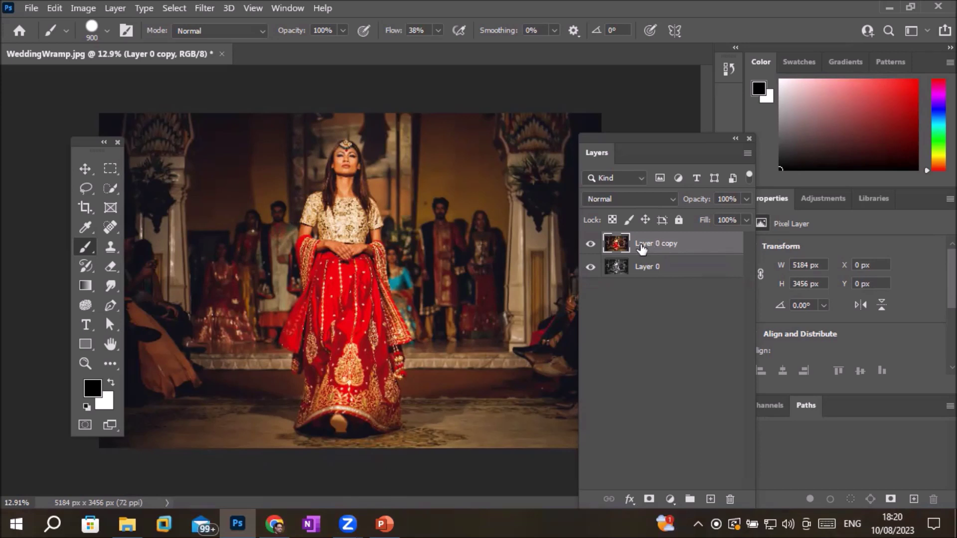
{"action": "left_click", "coordinate": [110, 189]}
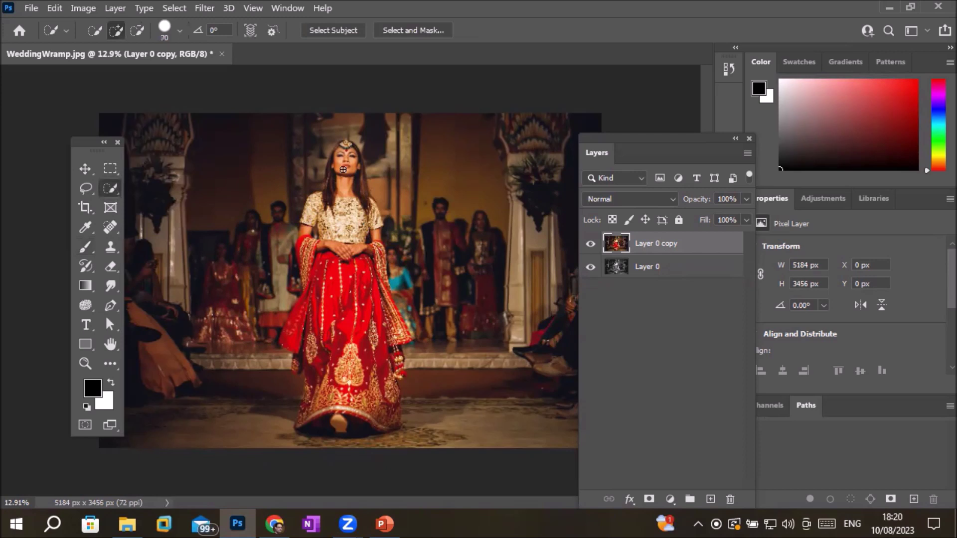
{"action": "key", "text": "bracketright"}
{"action": "key", "text": "bracketright"}
{"action": "key", "text": "bracketright"}
{"action": "key", "text": "bracketright"}
- Select the bride's blouse and red skirt, trimming the edge around her shoulder, head and neck
{"action": "mouse_move", "coordinate": [327, 212]}
{"action": "left_mouse_down"}
{"action": "mouse_move", "coordinate": [352, 400]}
{"action": "mouse_move", "coordinate": [319, 327]}
{"action": "mouse_move", "coordinate": [327, 180]}
{"action": "mouse_move", "coordinate": [379, 324]}
{"action": "mouse_move", "coordinate": [449, 387]}
{"action": "left_mouse_up"}
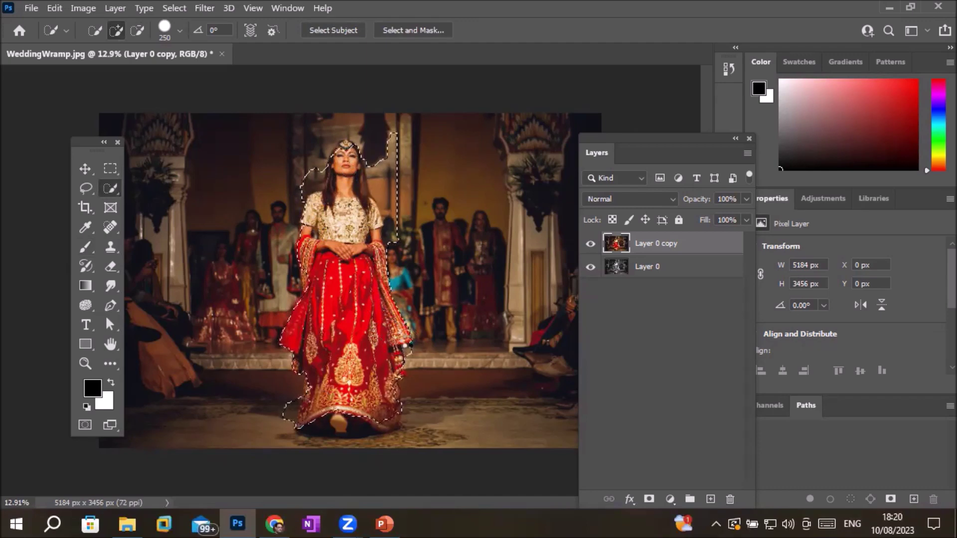
{"action": "scroll", "coordinate": [450, 387], "scroll_direction": "down", "scroll_amount": 3}
{"action": "scroll", "coordinate": [415, 366], "scroll_direction": "up", "scroll_amount": 3}
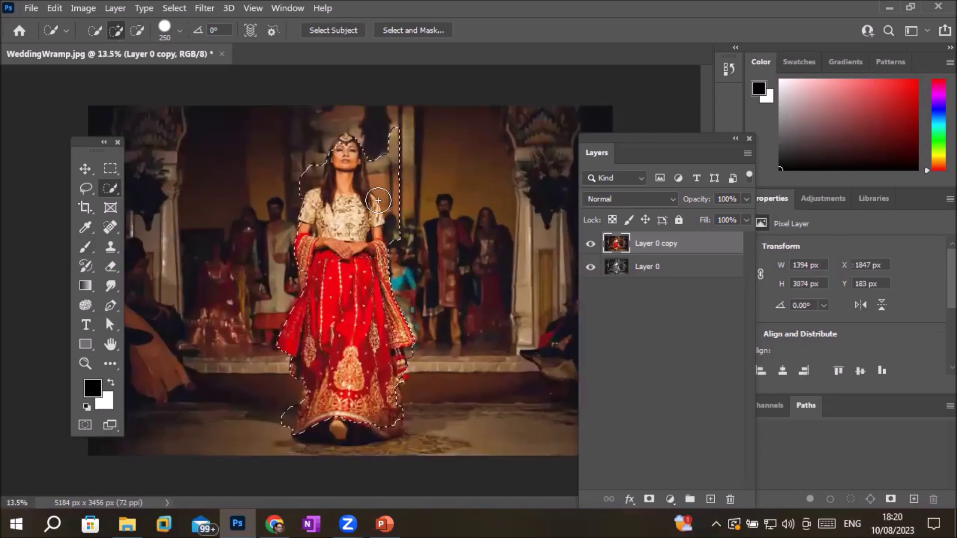
{"action": "scroll", "coordinate": [405, 143], "scroll_direction": "up", "scroll_amount": 2}
{"action": "mouse_move", "coordinate": [410, 96]}
{"action": "left_mouse_down", "text": "alt"}
{"action": "mouse_move", "coordinate": [395, 160]}
{"action": "mouse_move", "coordinate": [385, 154]}
{"action": "left_mouse_up", "text": "alt"}
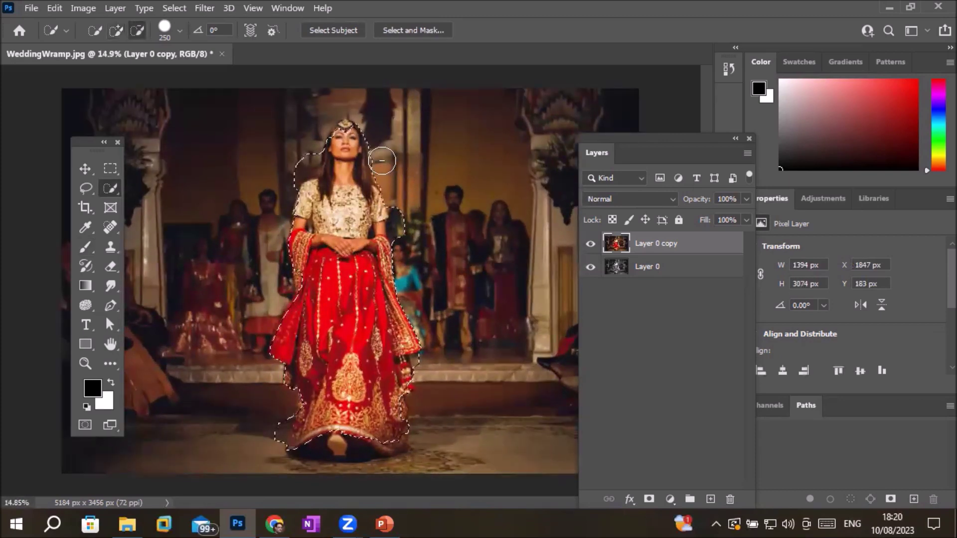
{"action": "mouse_move", "coordinate": [305, 142]}
{"action": "left_mouse_down"}
{"action": "mouse_move", "coordinate": [282, 172]}
{"action": "mouse_move", "coordinate": [311, 140]}
{"action": "left_mouse_up"}
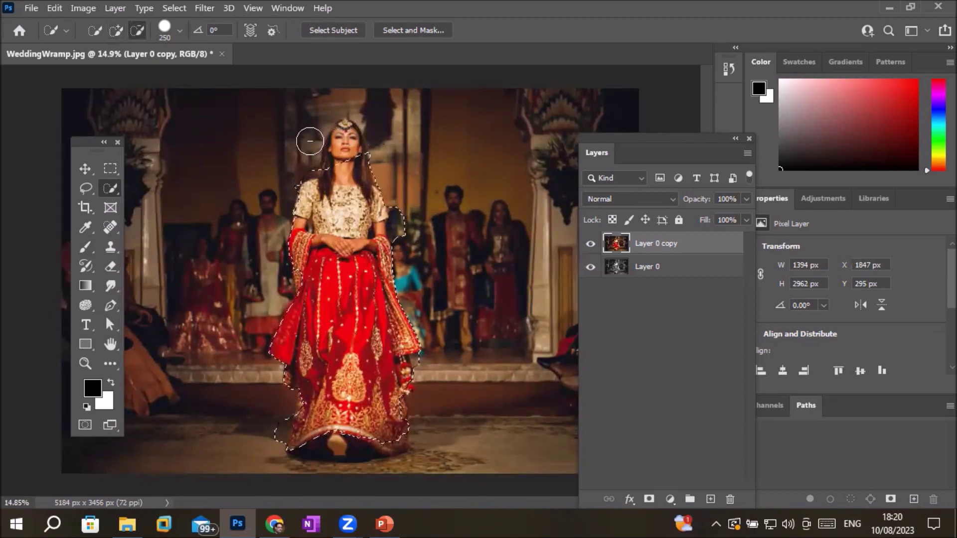
{"action": "left_click_drag", "start_coordinate": [377, 161], "coordinate": [282, 180]}
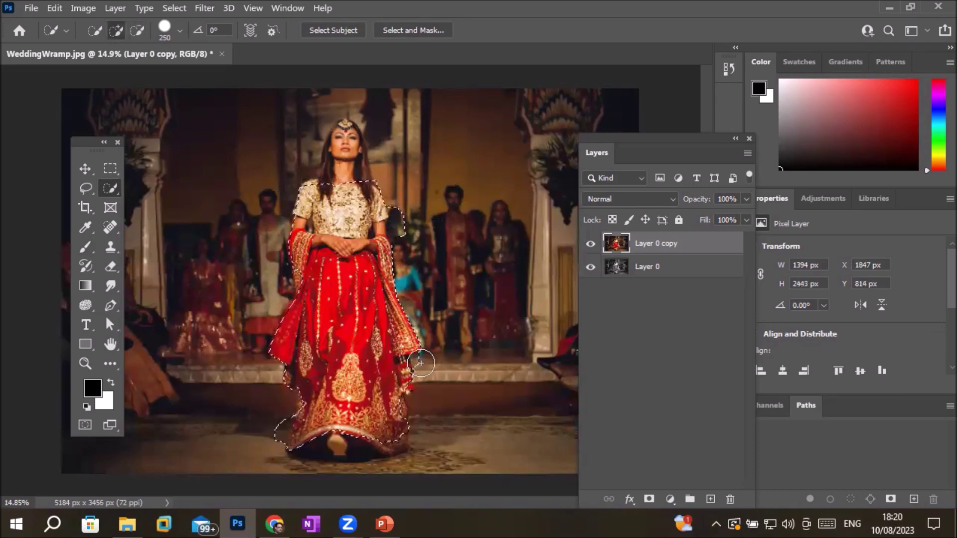
- Trim the selection back to the skirt hem and shrink the brush to 50 px
{"action": "scroll", "coordinate": [448, 422], "scroll_direction": "up", "scroll_amount": 5}
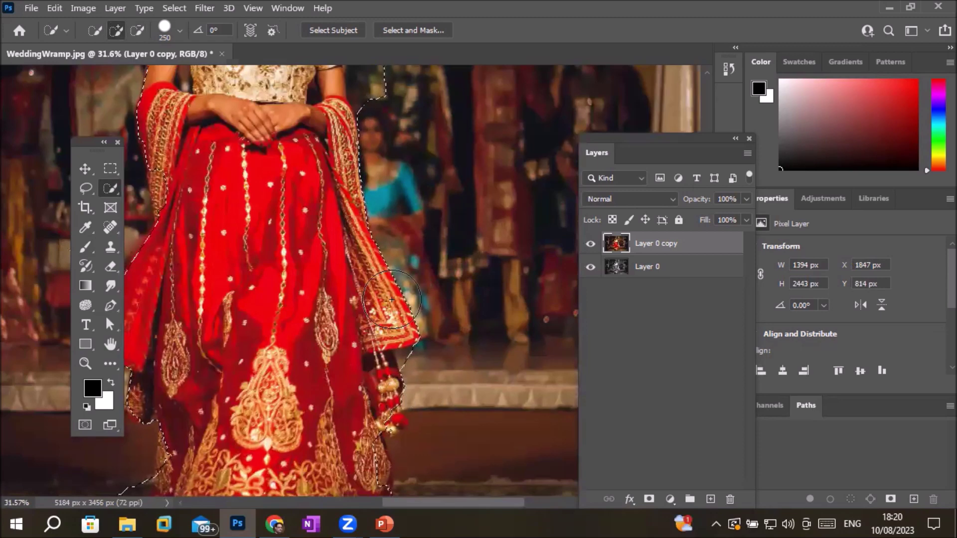
{"action": "scroll", "coordinate": [323, 256], "scroll_direction": "down", "scroll_amount": 1}
{"action": "scroll", "coordinate": [273, 223], "scroll_direction": "down", "scroll_amount": 1}
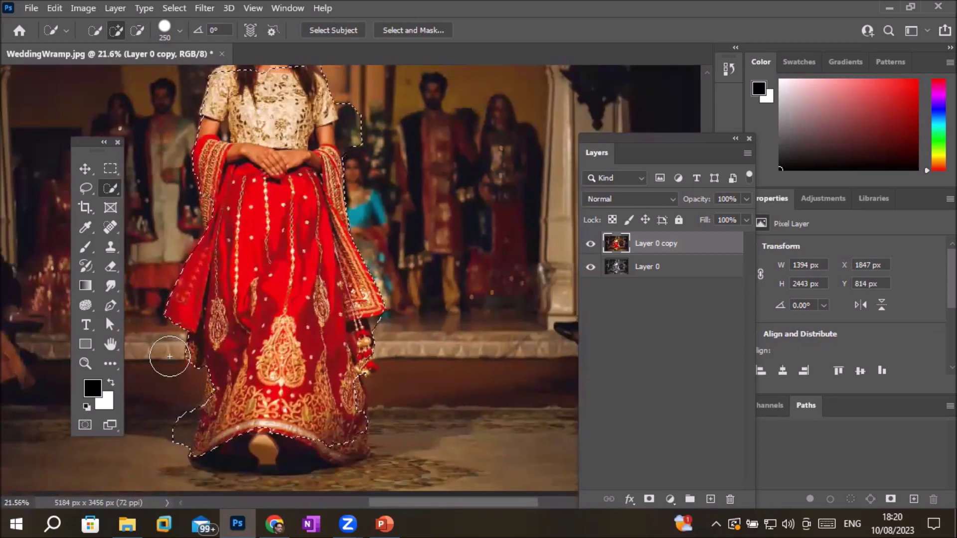
{"action": "left_click", "coordinate": [167, 421], "text": "alt"}
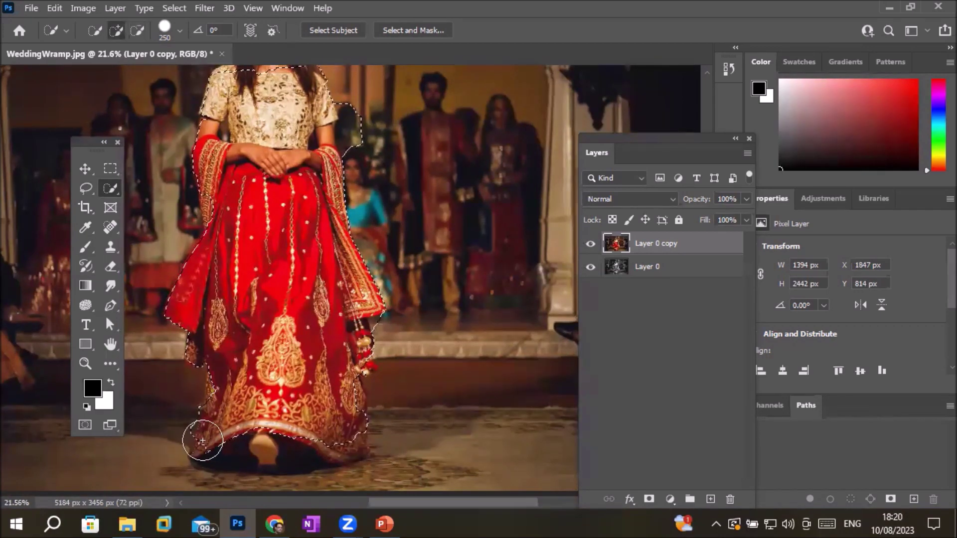
{"action": "scroll", "coordinate": [212, 446], "scroll_direction": "up", "scroll_amount": 1}
{"action": "scroll", "coordinate": [217, 447], "scroll_direction": "up", "scroll_amount": 1}
{"action": "scroll", "coordinate": [207, 455], "scroll_direction": "up", "scroll_amount": 1}
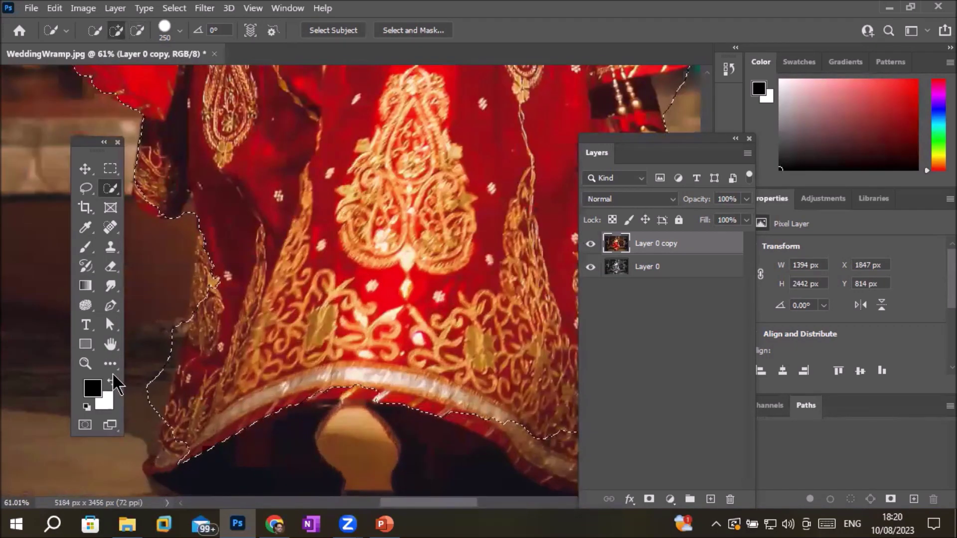
{"action": "left_click_drag", "start_coordinate": [94, 149], "coordinate": [22, 101]}
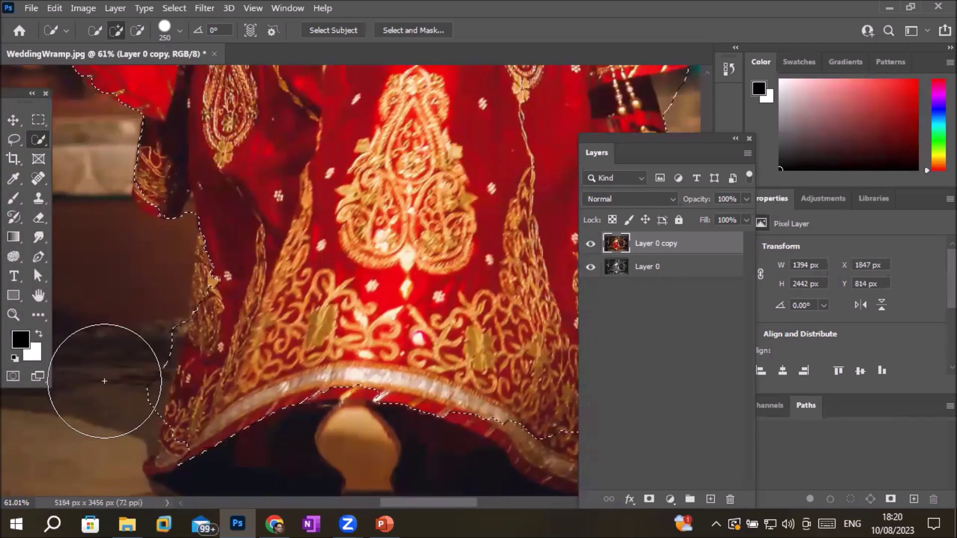
{"action": "left_click_drag", "start_coordinate": [101, 378], "coordinate": [94, 433]}
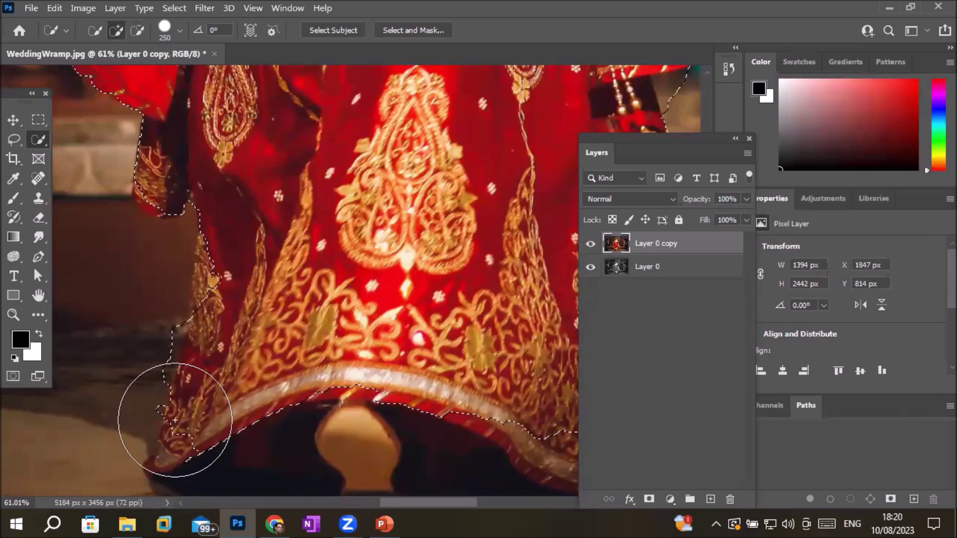
{"action": "key", "text": "bracketleft"}
{"action": "key", "text": "bracketleft"}
{"action": "key", "text": "bracketleft"}
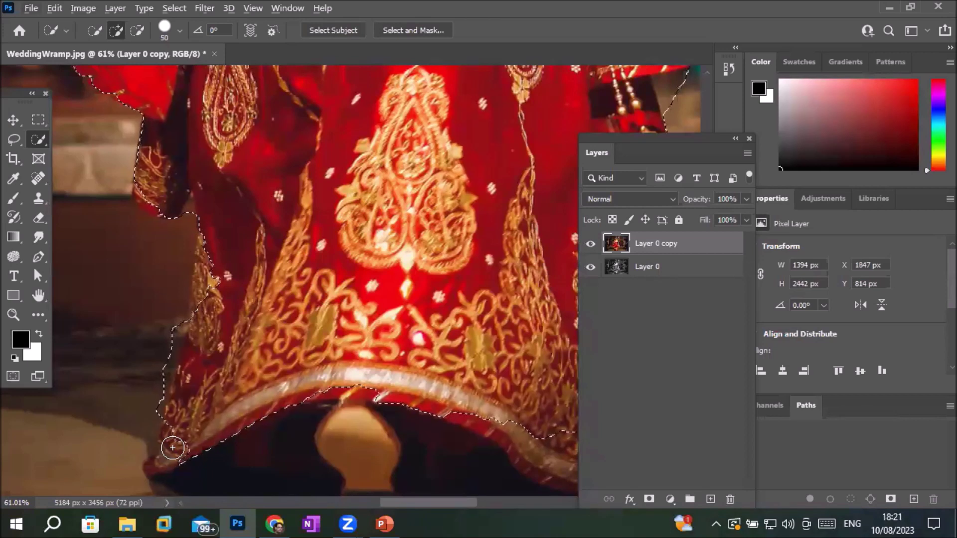
- Extend the selection along the lower hem, then bring her upper body into view
{"action": "left_click_drag", "start_coordinate": [168, 455], "coordinate": [404, 408]}
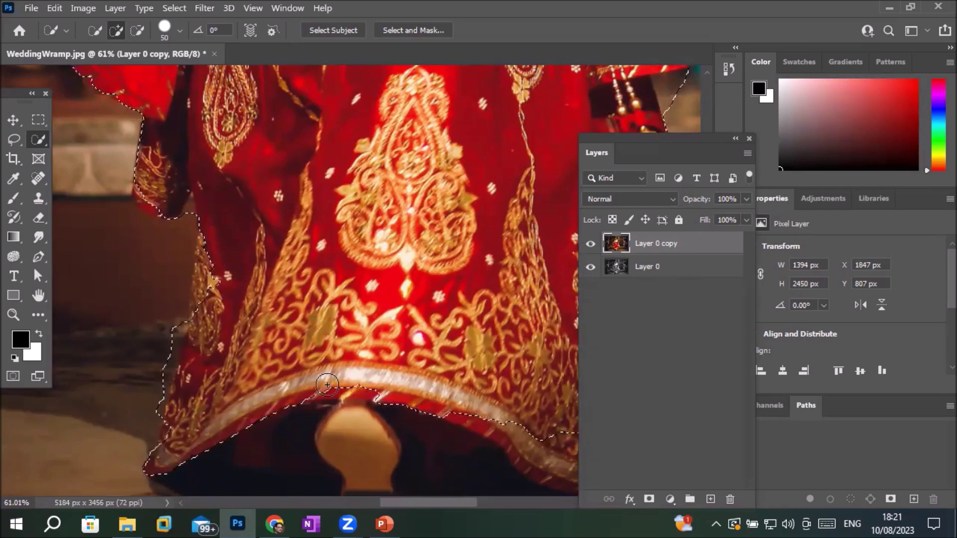
{"action": "left_click_drag", "start_coordinate": [327, 384], "coordinate": [335, 385]}
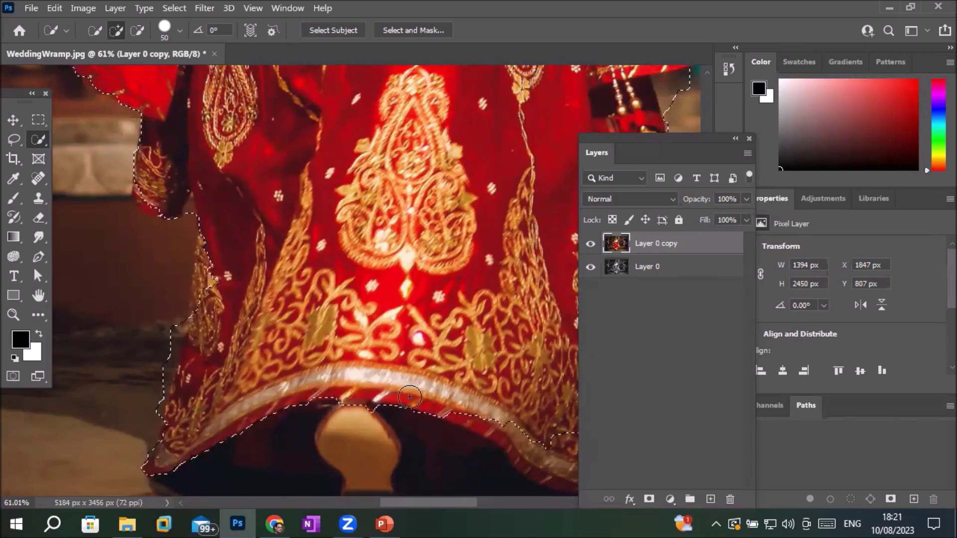
{"action": "scroll", "coordinate": [462, 282], "scroll_direction": "down", "scroll_amount": 2}
{"action": "scroll", "coordinate": [530, 175], "scroll_direction": "down", "scroll_amount": 2}
{"action": "scroll", "coordinate": [534, 178], "scroll_direction": "down", "scroll_amount": 3}
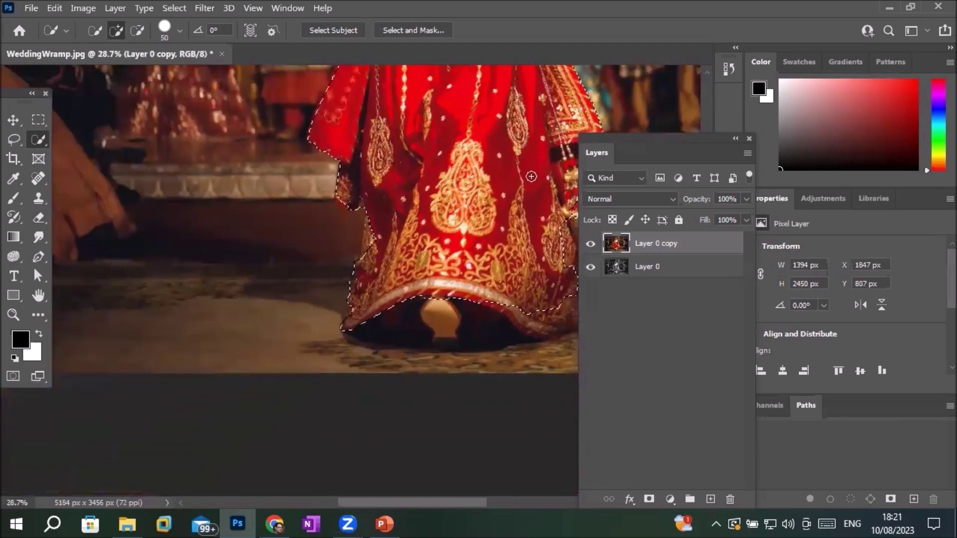
{"action": "scroll", "coordinate": [571, 116], "scroll_direction": "down", "scroll_amount": 1}
{"action": "left_click_drag", "start_coordinate": [438, 159], "coordinate": [257, 288]}
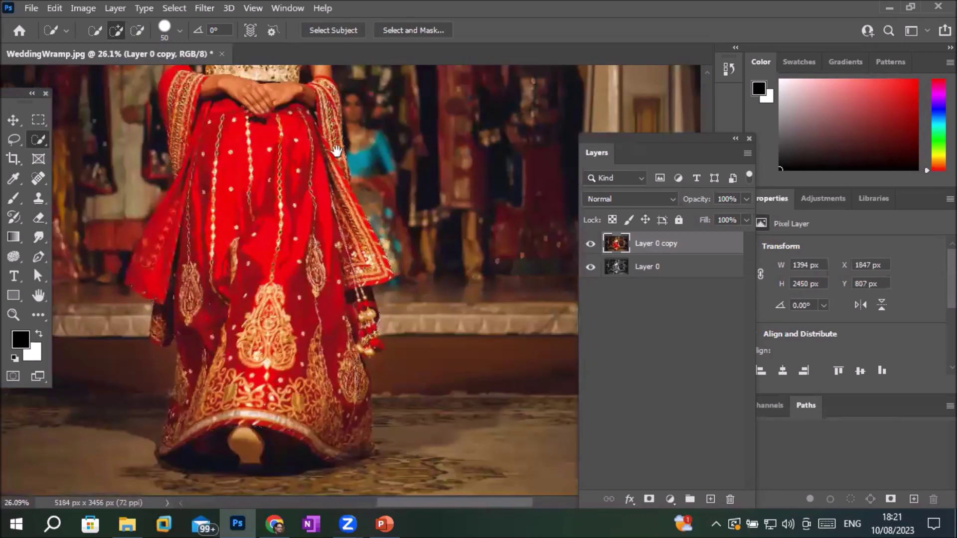
{"action": "left_click_drag", "start_coordinate": [336, 122], "coordinate": [350, 304]}
{"action": "scroll", "coordinate": [370, 257], "scroll_direction": "up", "scroll_amount": 3}
{"action": "scroll", "coordinate": [369, 256], "scroll_direction": "up", "scroll_amount": 1}
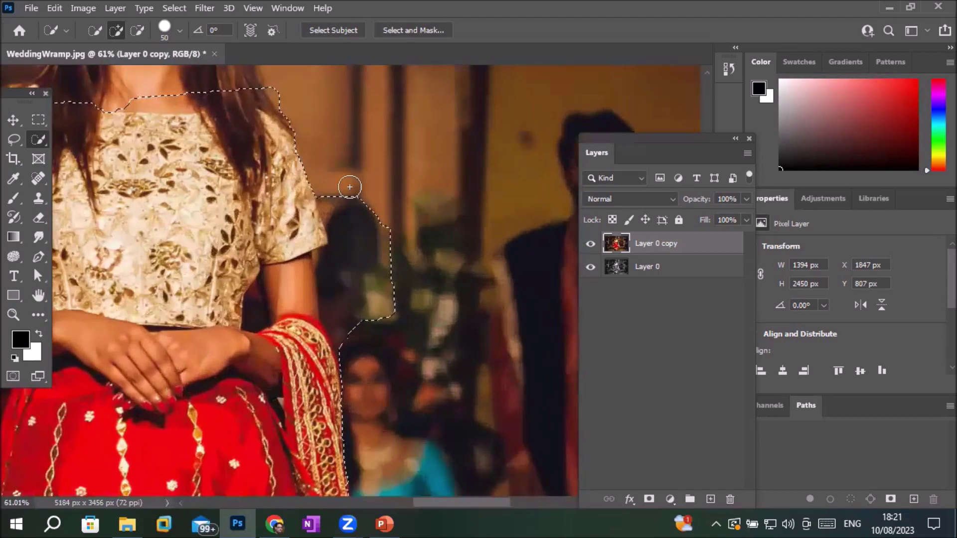
- Remove background beside the shoulder and trim the selection along the shoulder and neckline
{"action": "mouse_move", "coordinate": [349, 186]}
{"action": "left_mouse_down"}
{"action": "mouse_move", "coordinate": [364, 315]}
{"action": "mouse_move", "coordinate": [333, 267]}
{"action": "mouse_move", "coordinate": [333, 293]}
{"action": "mouse_move", "coordinate": [356, 337]}
{"action": "mouse_move", "coordinate": [336, 321]}
{"action": "mouse_move", "coordinate": [327, 253]}
{"action": "left_mouse_up"}
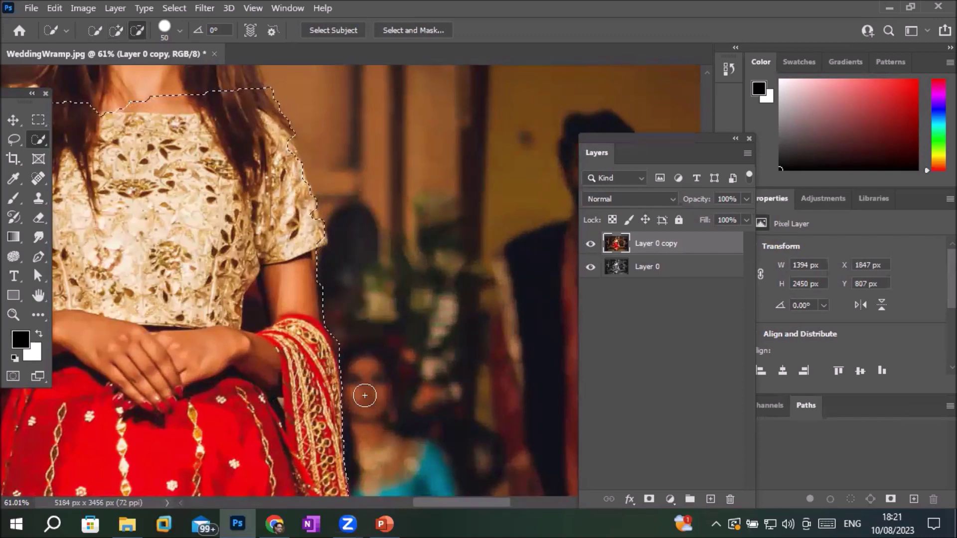
{"action": "scroll", "coordinate": [285, 167], "scroll_direction": "left", "scroll_amount": 5}
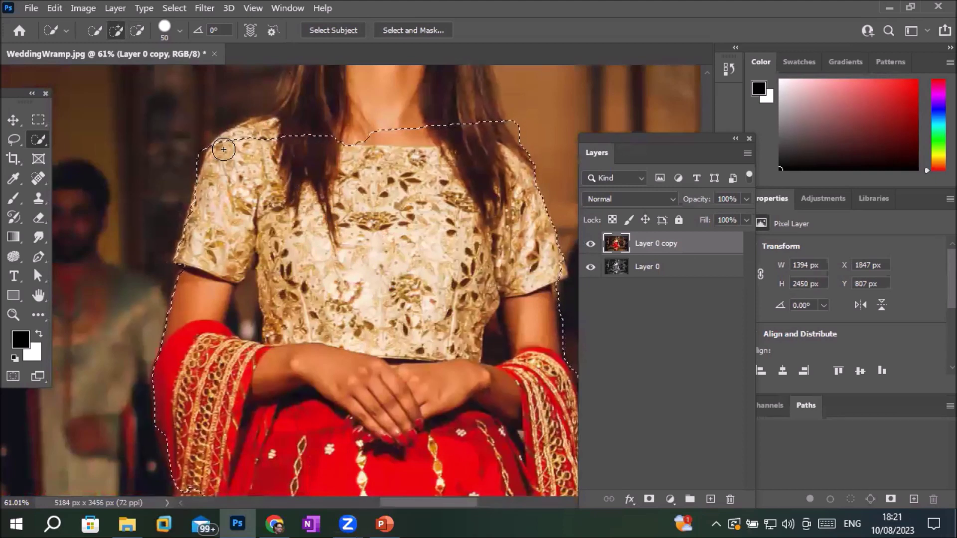
{"action": "left_click_drag", "start_coordinate": [223, 150], "coordinate": [269, 125]}
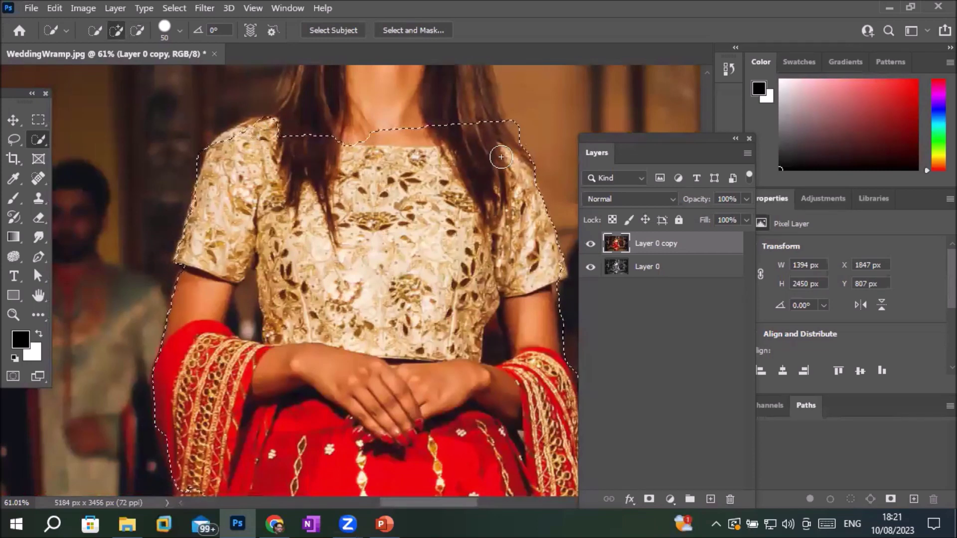
{"action": "key", "text": "alt"}
{"action": "mouse_move", "coordinate": [524, 124]}
{"action": "left_mouse_down"}
{"action": "mouse_move", "coordinate": [456, 118]}
{"action": "mouse_move", "coordinate": [368, 129]}
{"action": "mouse_move", "coordinate": [539, 133]}
{"action": "left_mouse_up"}
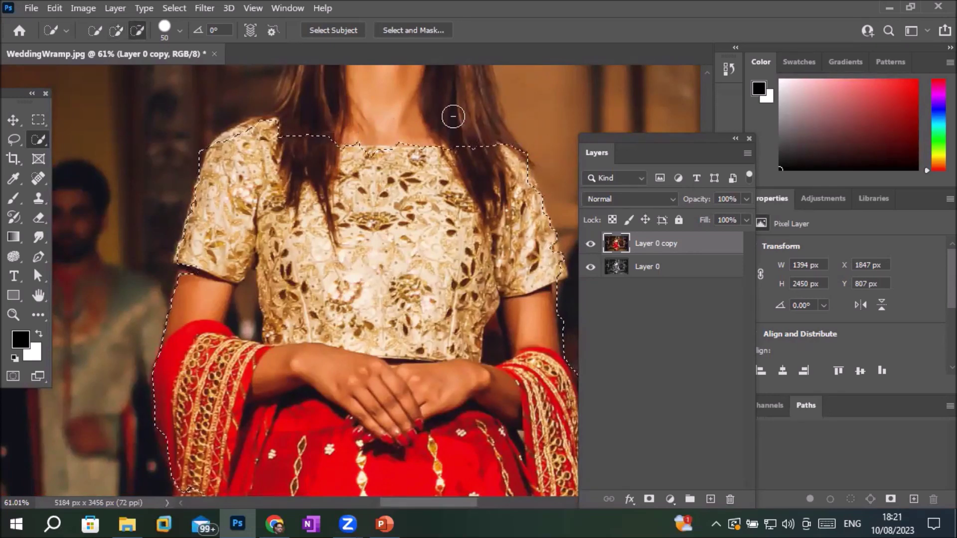
- Remove the dark background gaps beside both arms from the selection
{"action": "left_click", "coordinate": [552, 383]}
{"action": "scroll", "coordinate": [495, 348], "scroll_direction": "up", "scroll_amount": 5}
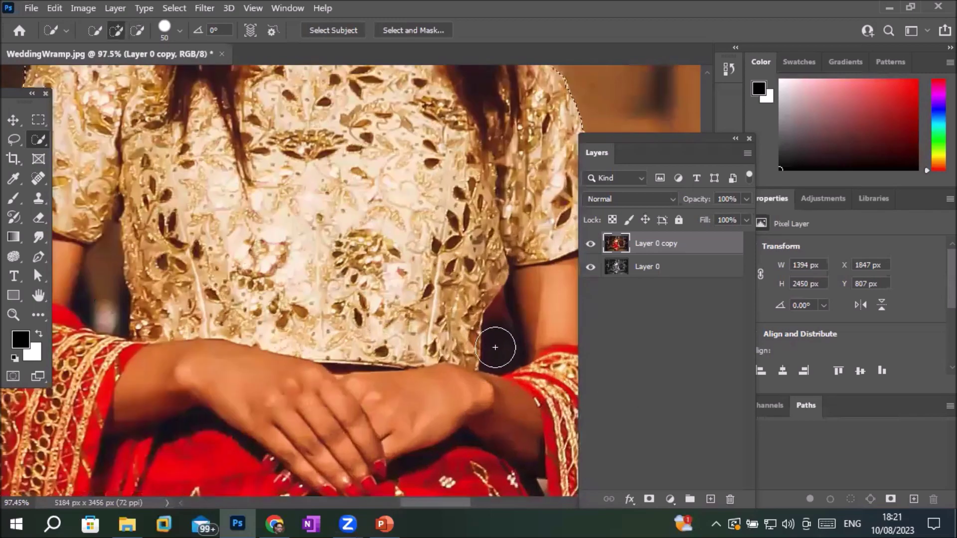
{"action": "scroll", "coordinate": [495, 348], "scroll_direction": "up", "scroll_amount": 1}
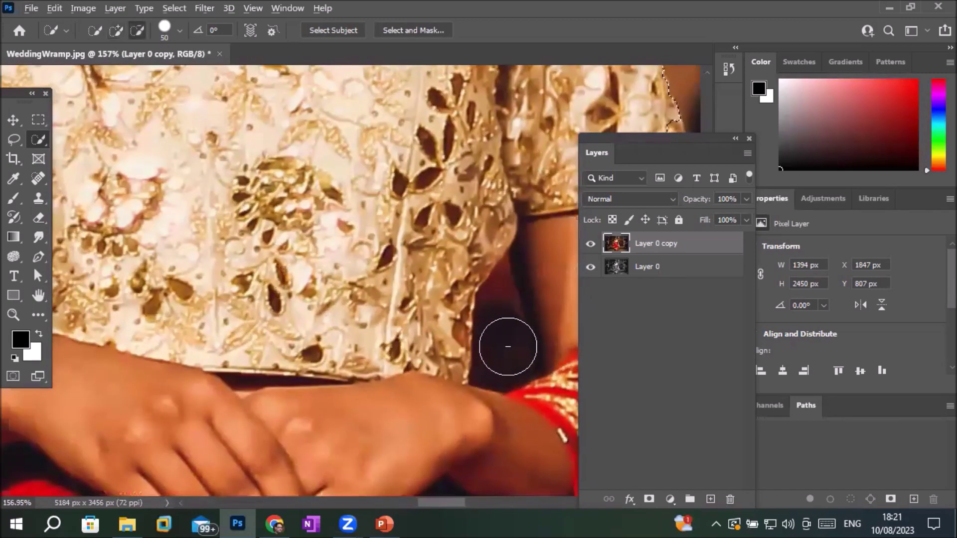
{"action": "left_click_drag", "start_coordinate": [506, 346], "coordinate": [499, 324]}
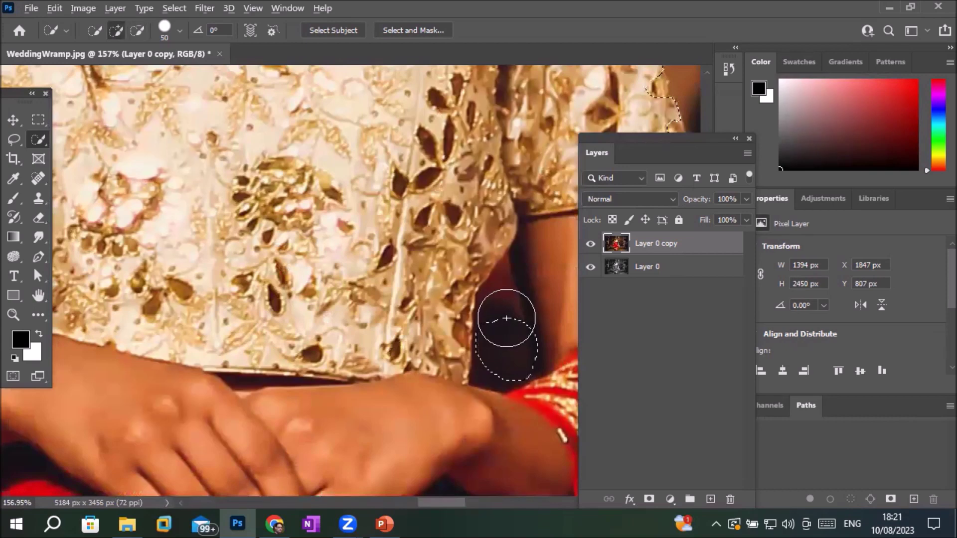
{"action": "left_click_drag", "start_coordinate": [127, 333], "coordinate": [268, 310]}
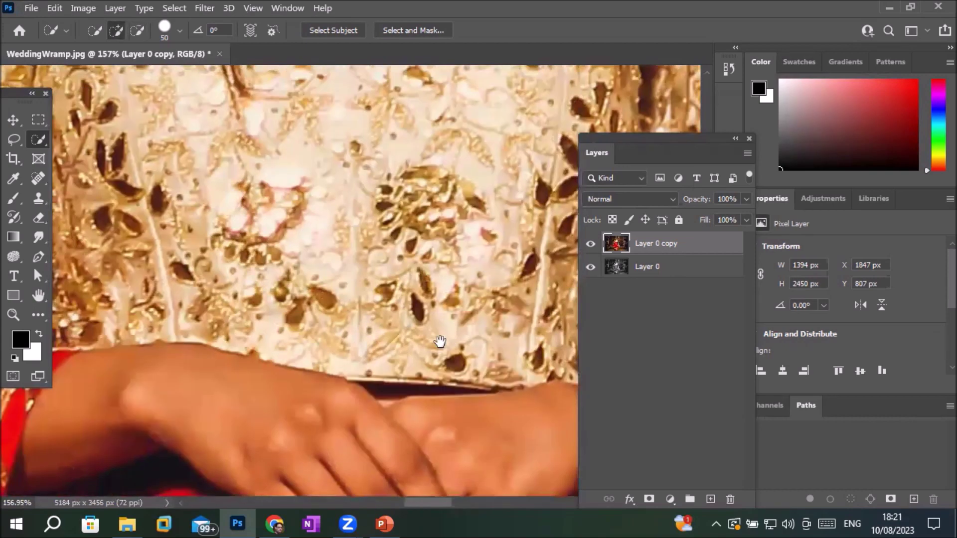
{"action": "left_click_drag", "start_coordinate": [199, 289], "coordinate": [225, 294]}
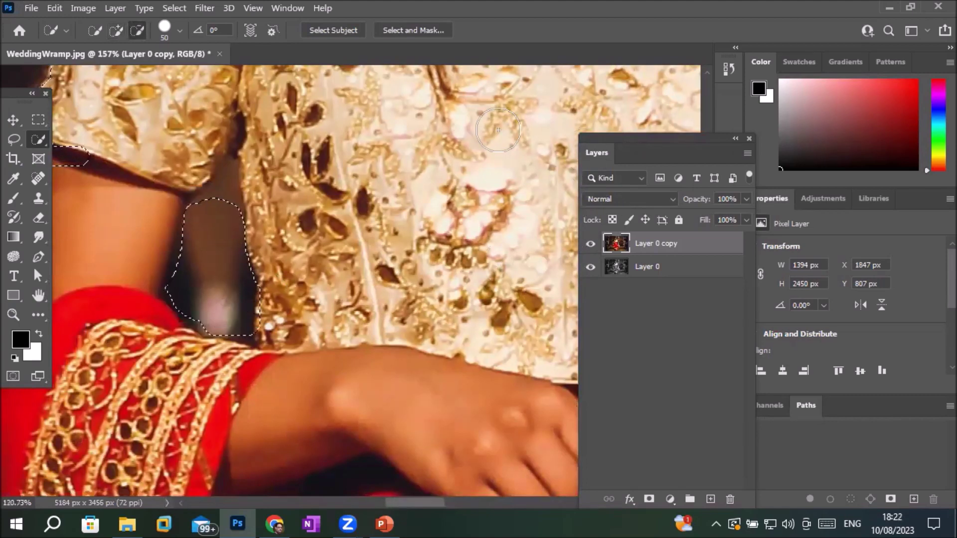
- Zoom out, recentre the bride, and open the adjustment layer list
{"action": "scroll", "coordinate": [499, 130], "scroll_direction": "down", "scroll_amount": 2}
{"action": "scroll", "coordinate": [496, 139], "scroll_direction": "down", "scroll_amount": 1}
{"action": "scroll", "coordinate": [569, 122], "scroll_direction": "down", "scroll_amount": 1}
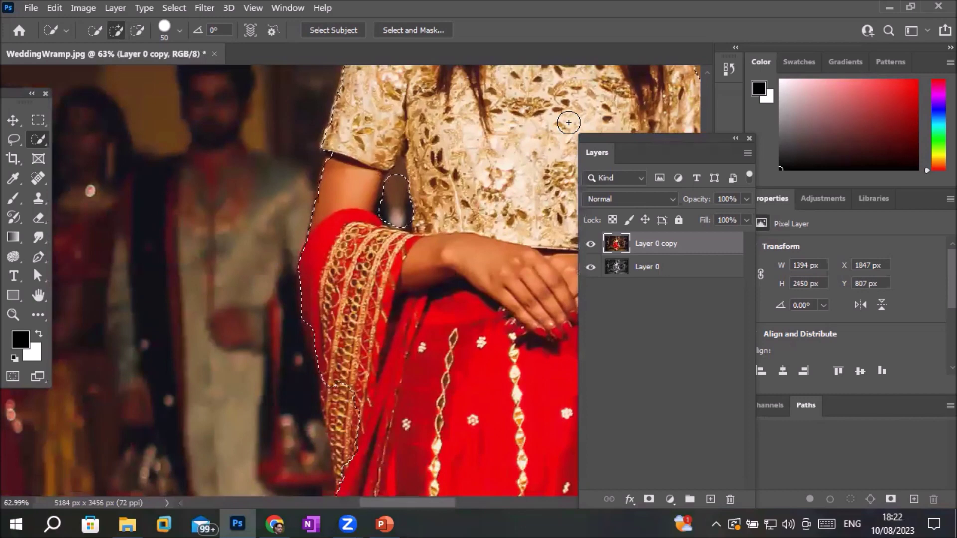
{"action": "scroll", "coordinate": [569, 122], "scroll_direction": "down", "scroll_amount": 2}
{"action": "scroll", "coordinate": [569, 123], "scroll_direction": "down", "scroll_amount": 2}
{"action": "scroll", "coordinate": [568, 122], "scroll_direction": "down", "scroll_amount": 1}
{"action": "scroll", "coordinate": [568, 122], "scroll_direction": "down", "scroll_amount": 1}
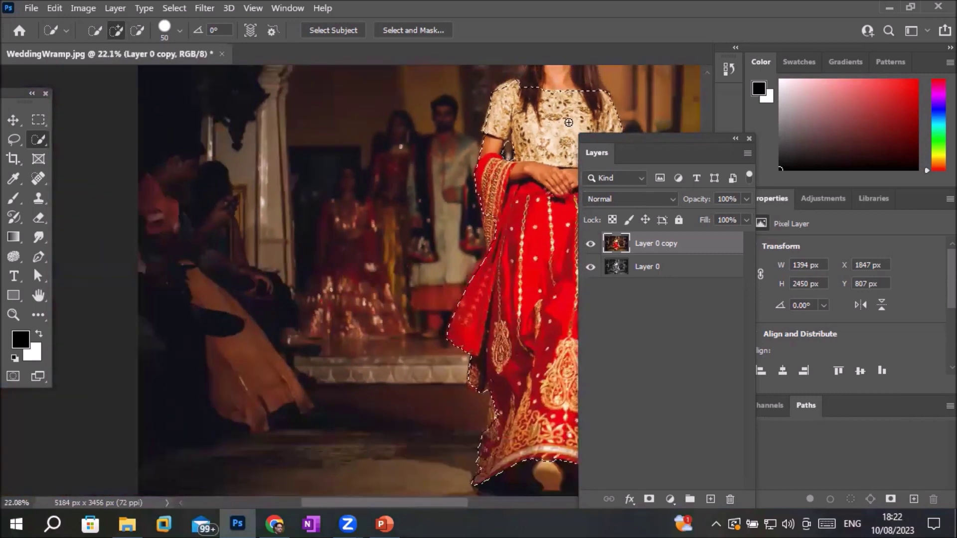
{"action": "left_click_drag", "start_coordinate": [568, 122], "coordinate": [366, 114]}
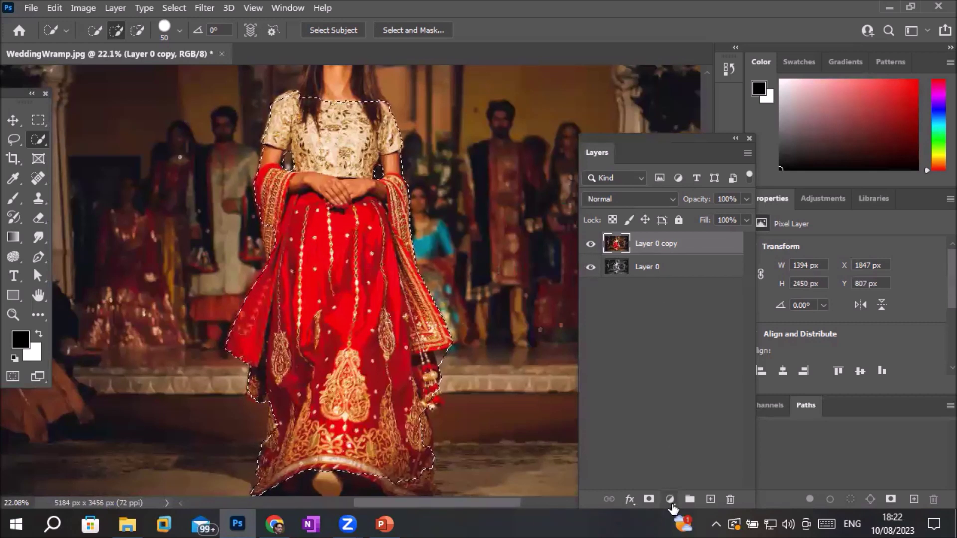
{"action": "left_click", "coordinate": [670, 500]}
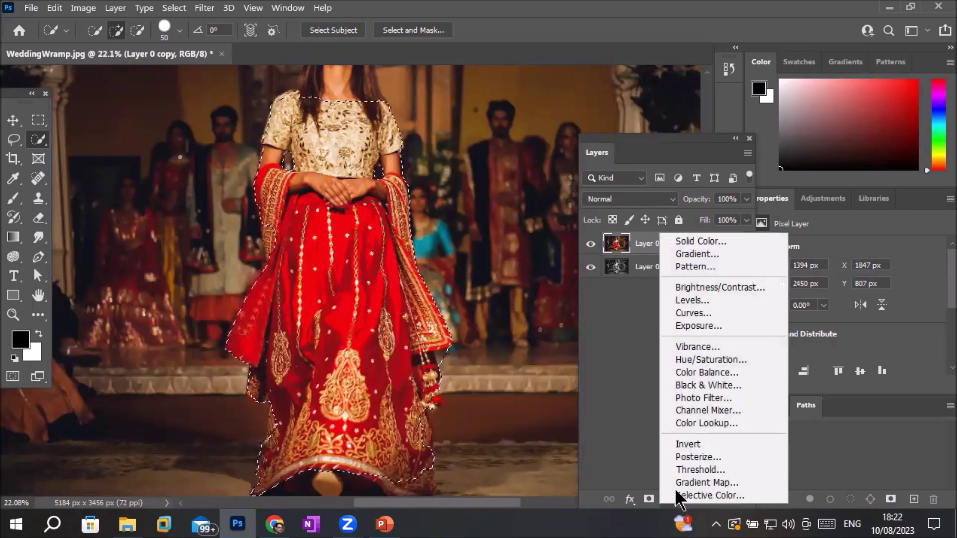
- Add a Black & White adjustment layer using the selection and show its mask properties
{"action": "left_click", "coordinate": [709, 385]}
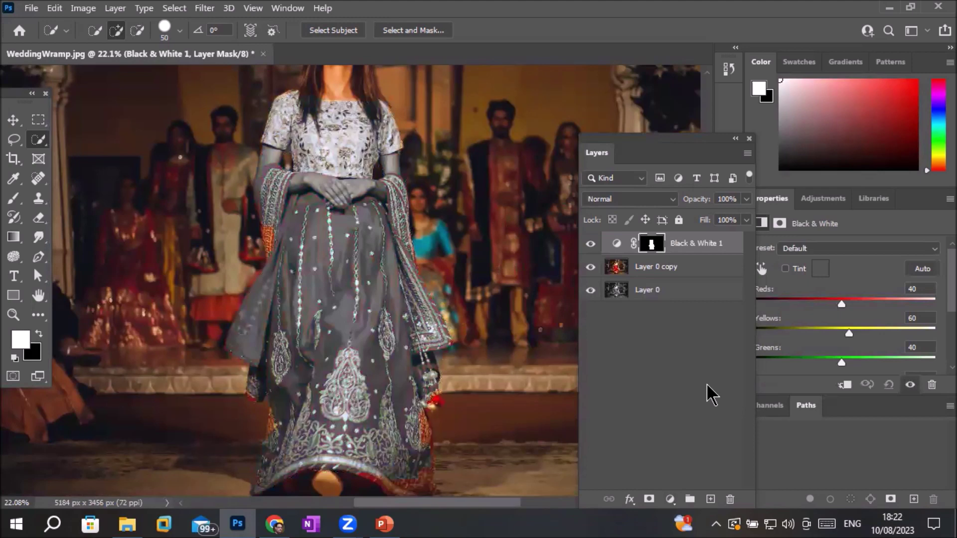
{"action": "scroll", "coordinate": [461, 291], "scroll_direction": "down", "scroll_amount": 2}
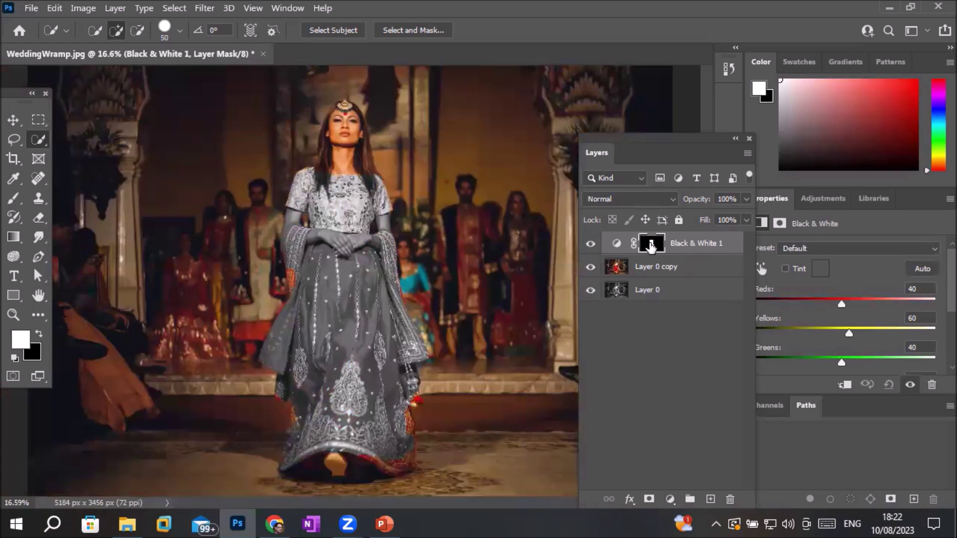
{"action": "left_click", "coordinate": [651, 244]}
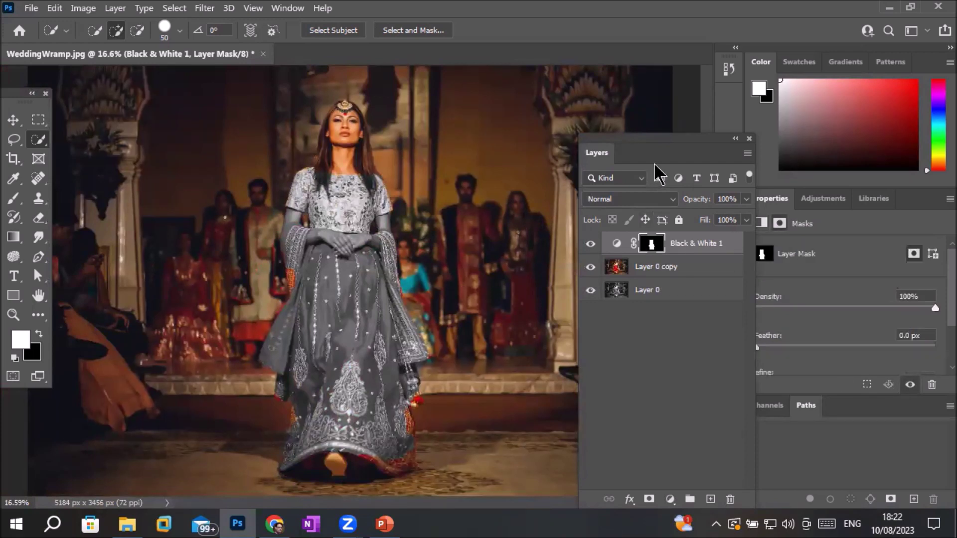
{"action": "left_click_drag", "start_coordinate": [668, 141], "coordinate": [592, 118]}
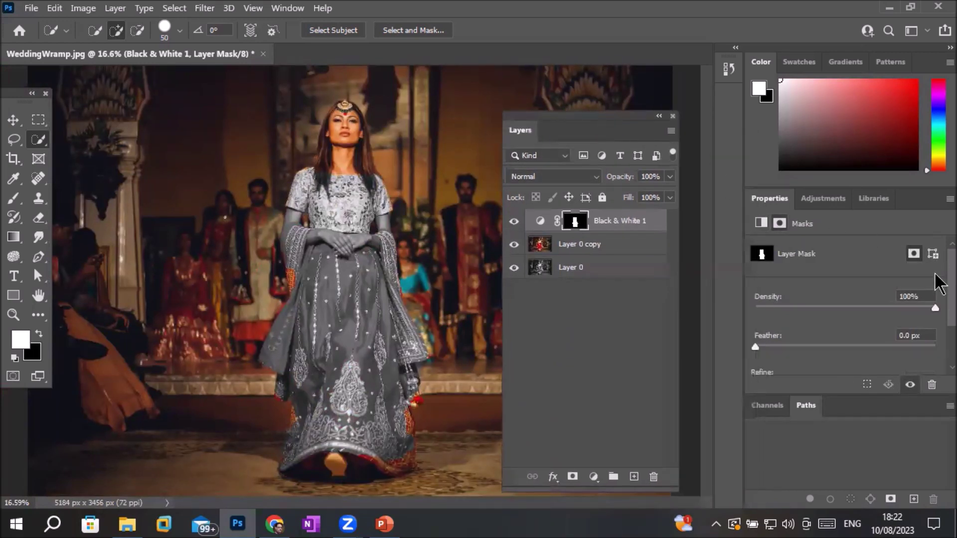
{"action": "scroll", "coordinate": [935, 289], "scroll_direction": "down", "scroll_amount": 3}
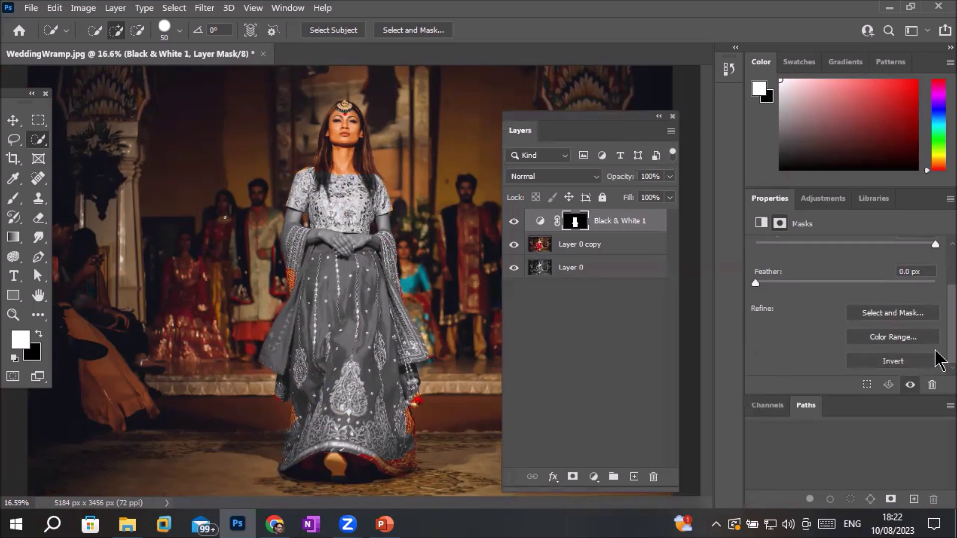
- Toggle Invert on the mask until only the bride's dress is greyscale
{"action": "left_click", "coordinate": [882, 362]}
{"action": "left_click", "coordinate": [880, 363]}
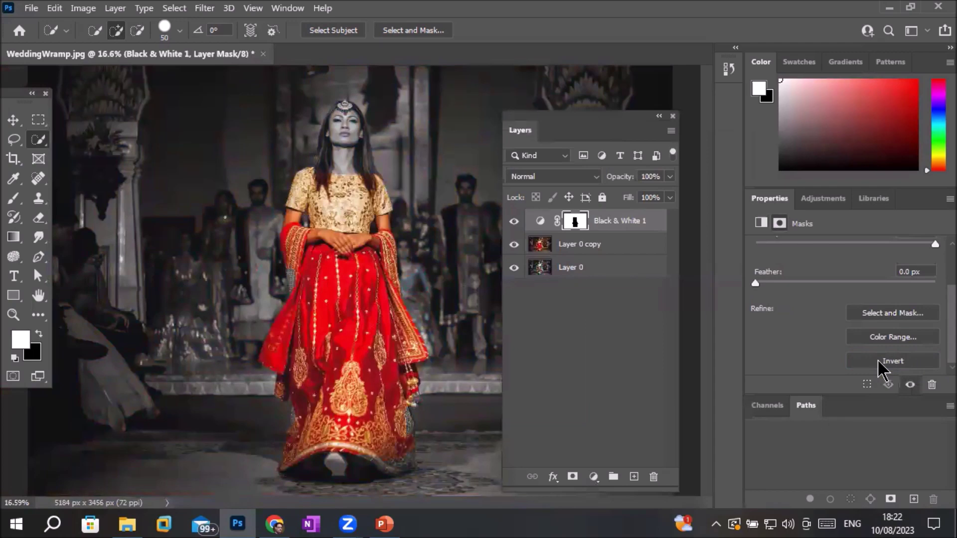
{"action": "left_click", "coordinate": [882, 363]}
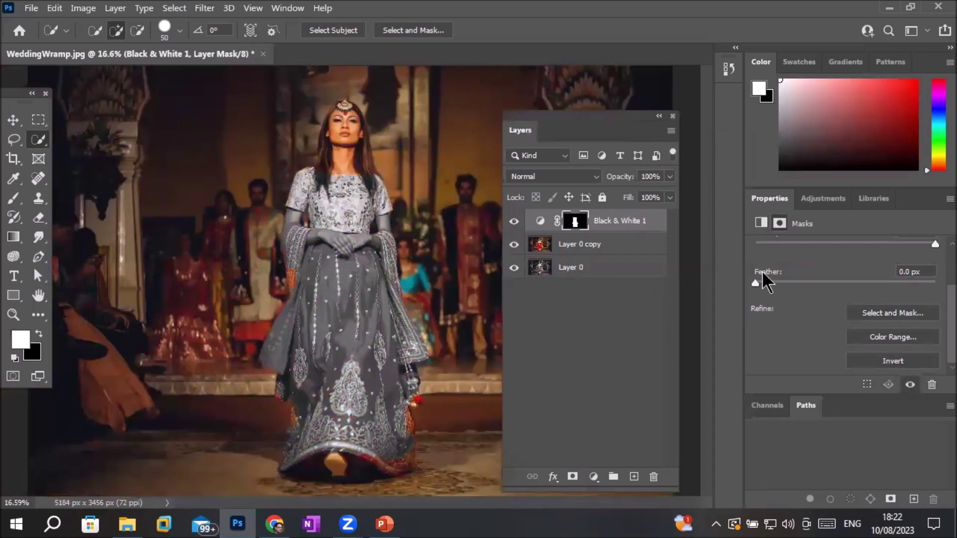
{"action": "left_click", "coordinate": [898, 366]}
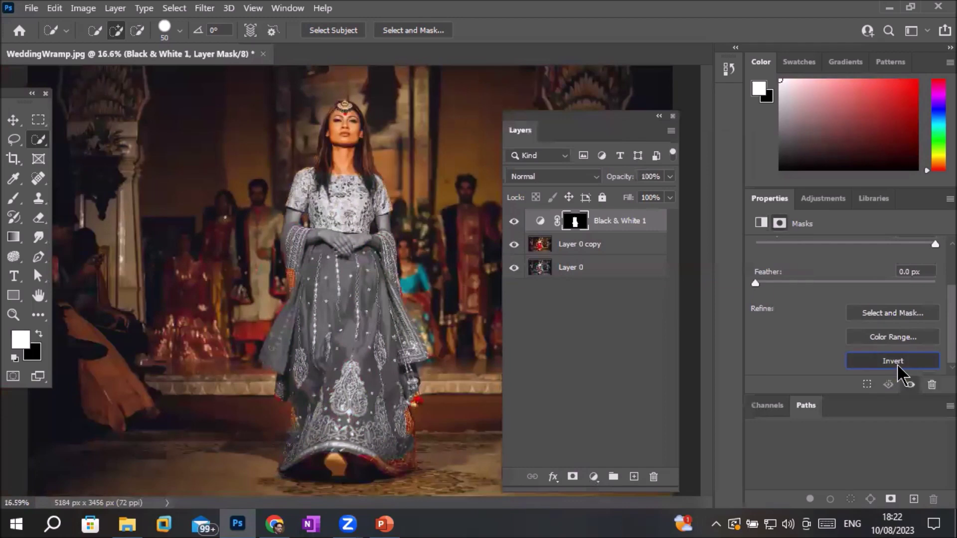
{"action": "left_click", "coordinate": [898, 366]}
{"action": "left_click", "coordinate": [898, 367]}
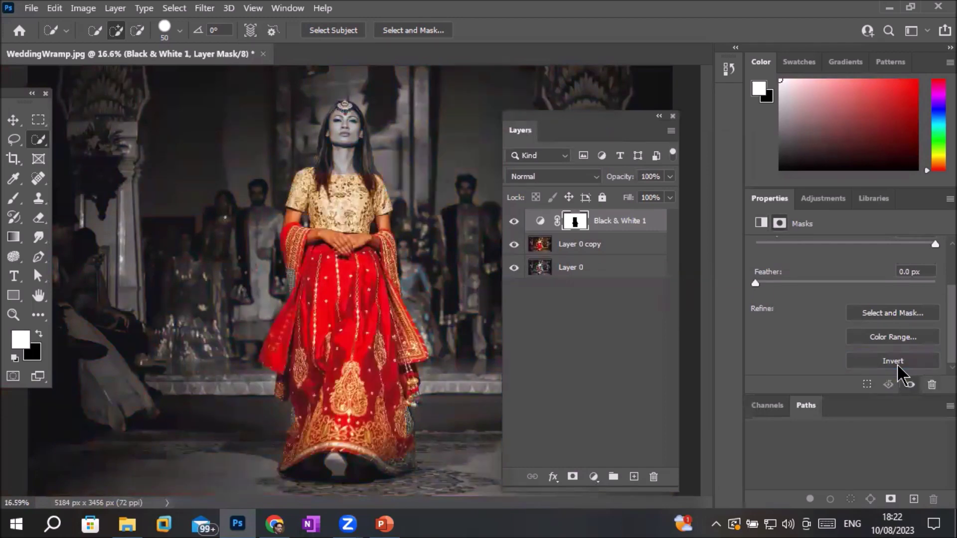
{"action": "left_click", "coordinate": [898, 366]}
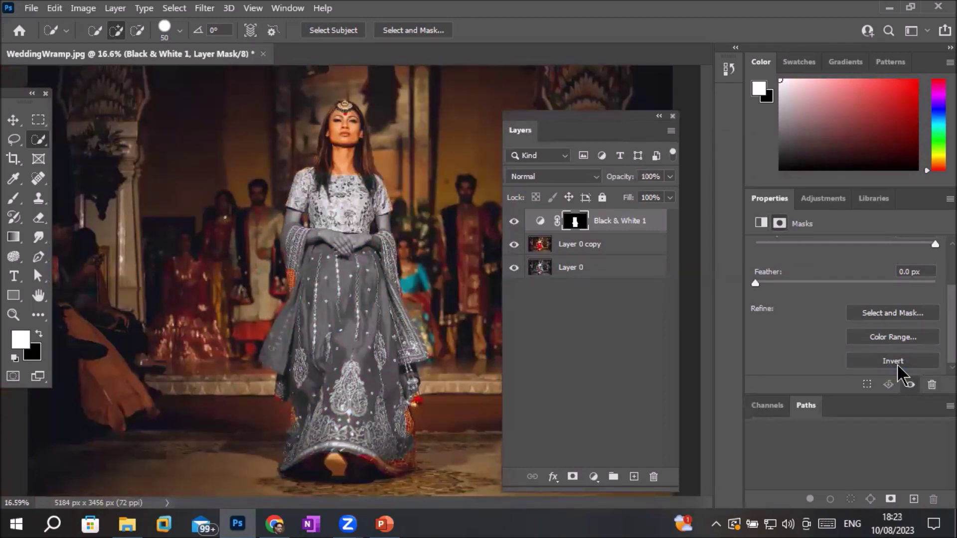
{"action": "left_click", "coordinate": [898, 366]}
{"action": "left_click", "coordinate": [898, 366]}
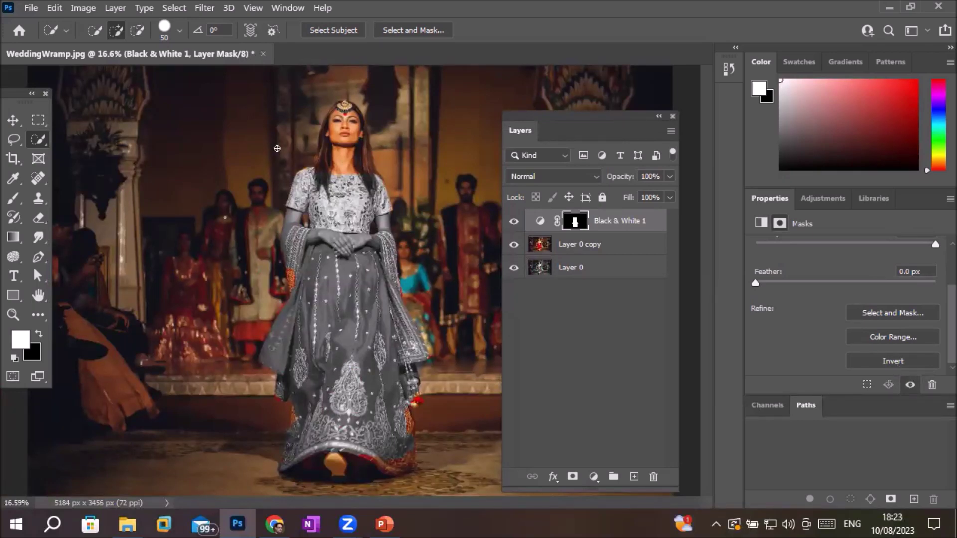
{"action": "scroll", "coordinate": [339, 106], "scroll_direction": "up", "scroll_amount": 2}
- Paint white on the mask with a 250 px brush over the bride's face, neck and hair
{"action": "scroll", "coordinate": [341, 110], "scroll_direction": "up", "scroll_amount": 2}
{"action": "scroll", "coordinate": [345, 116], "scroll_direction": "up", "scroll_amount": 3}
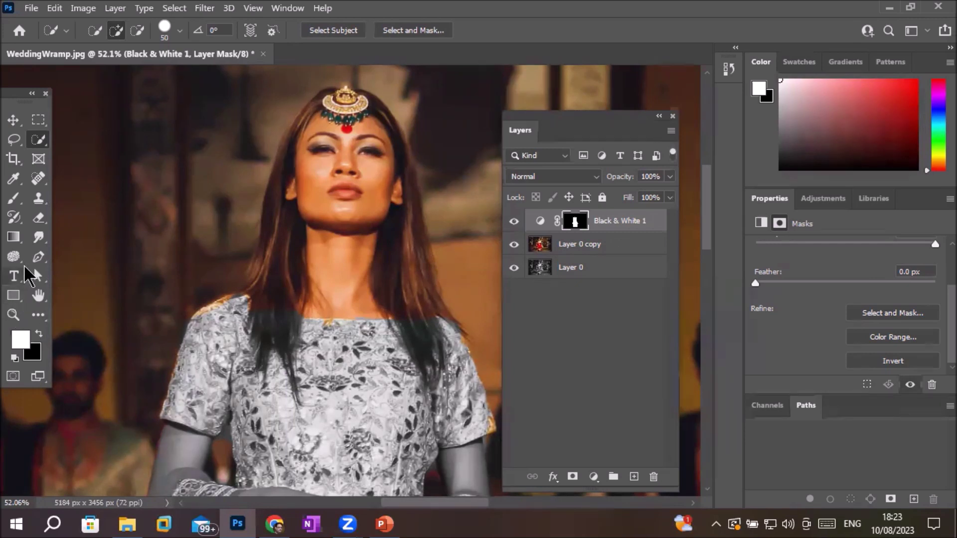
{"action": "left_click", "coordinate": [14, 198]}
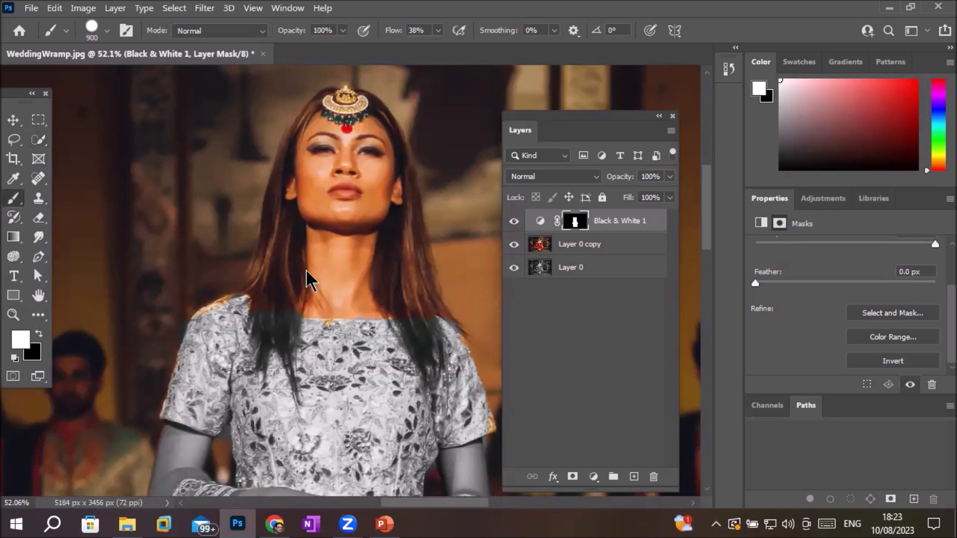
{"action": "key", "text": "bracketleft"}
{"action": "key", "text": "bracketleft"}
{"action": "key", "text": "bracketleft"}
{"action": "key", "text": "bracketleft"}
{"action": "key", "text": "bracketleft"}
{"action": "mouse_move", "coordinate": [320, 264]}
{"action": "left_mouse_down"}
{"action": "mouse_move", "coordinate": [396, 211]}
{"action": "mouse_move", "coordinate": [402, 267]}
{"action": "mouse_move", "coordinate": [434, 233]}
{"action": "left_mouse_up"}
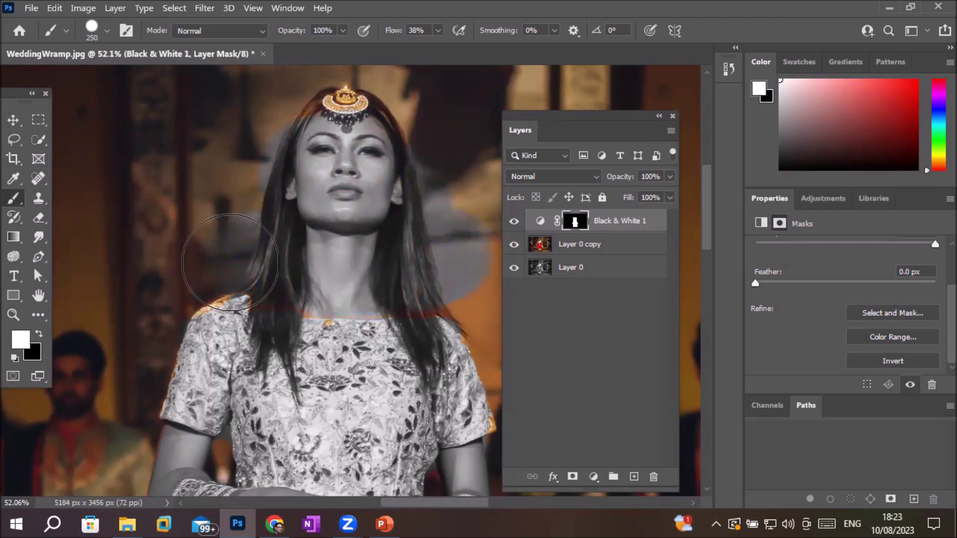
{"action": "scroll", "coordinate": [466, 217], "scroll_direction": "down", "scroll_amount": 2}
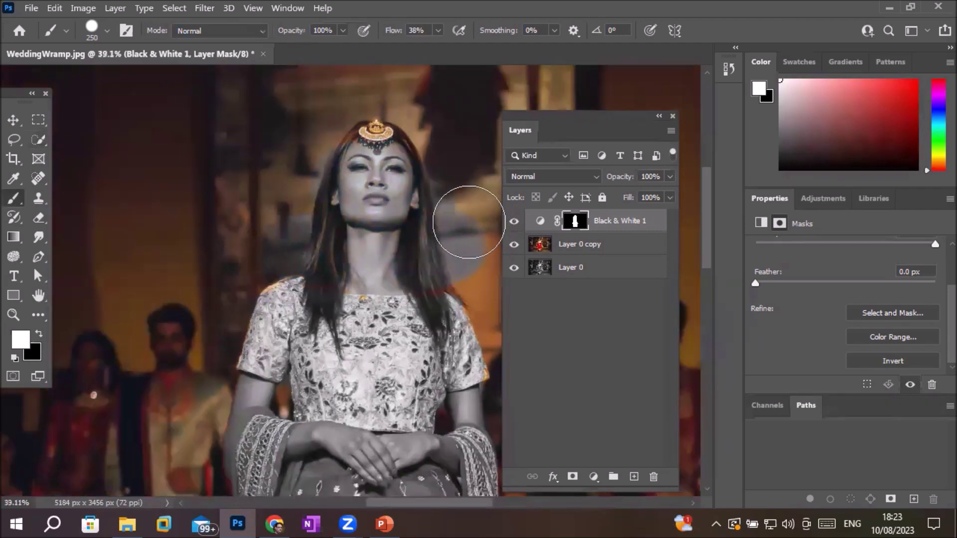
{"action": "left_click_drag", "start_coordinate": [453, 227], "coordinate": [256, 270]}
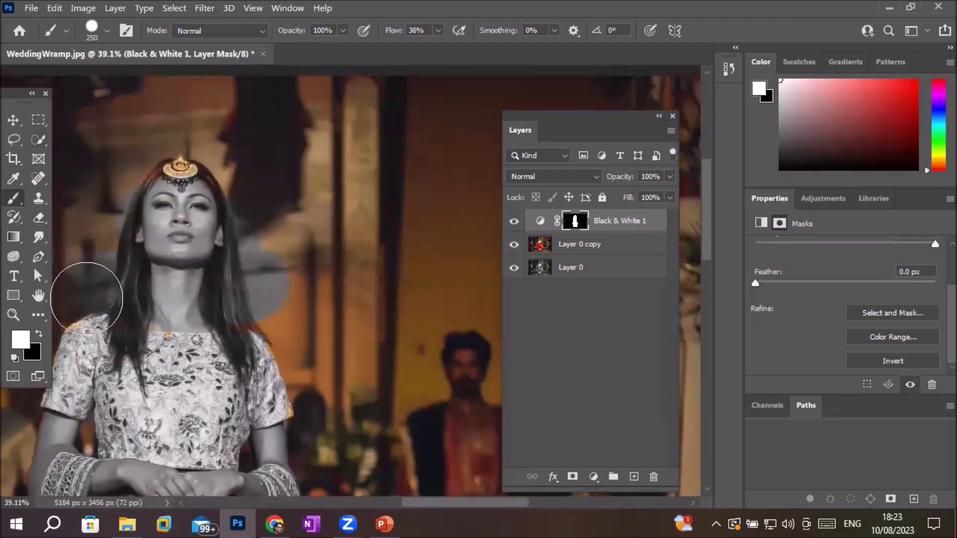
- Paint black on the mask to restore colour to the forehead and red bindi
{"action": "left_click", "coordinate": [42, 334]}
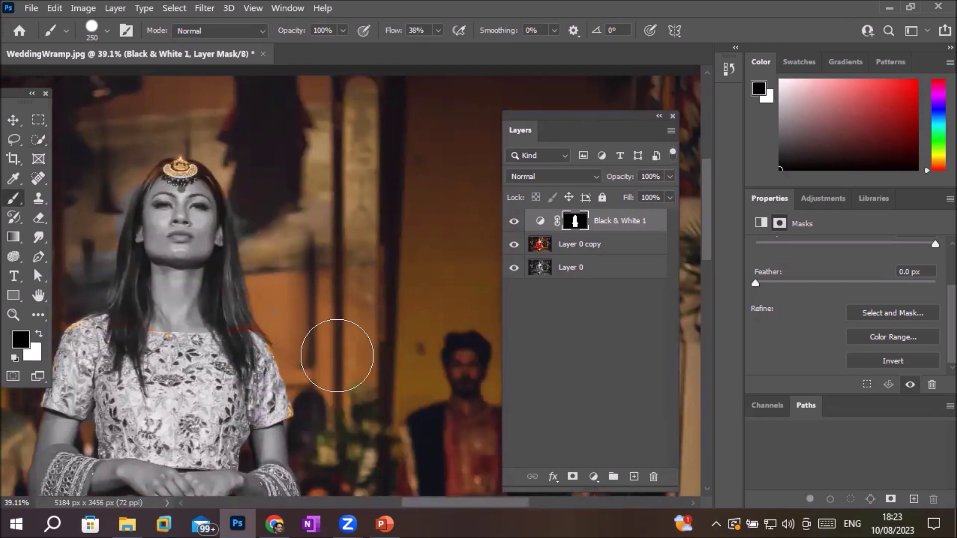
{"action": "scroll", "coordinate": [146, 184], "scroll_direction": "up", "scroll_amount": 1}
{"action": "scroll", "coordinate": [146, 184], "scroll_direction": "up", "scroll_amount": 3}
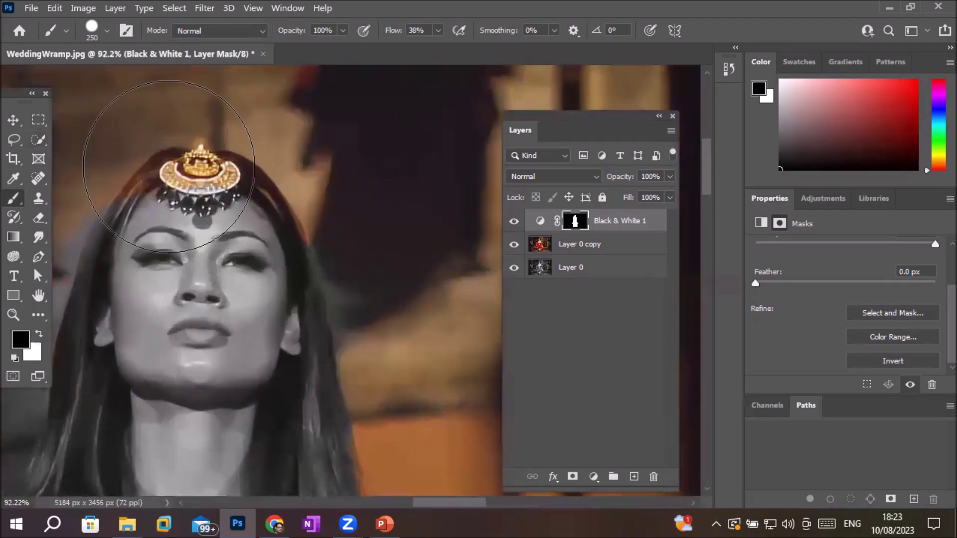
{"action": "scroll", "coordinate": [146, 185], "scroll_direction": "up", "scroll_amount": 2}
{"action": "scroll", "coordinate": [200, 190], "scroll_direction": "up", "scroll_amount": 2}
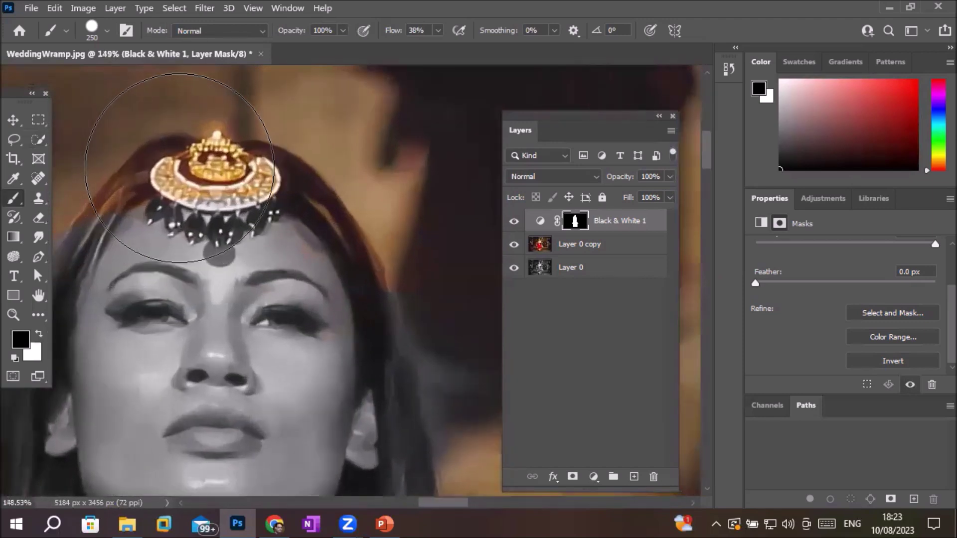
{"action": "scroll", "coordinate": [210, 193], "scroll_direction": "up", "scroll_amount": 1}
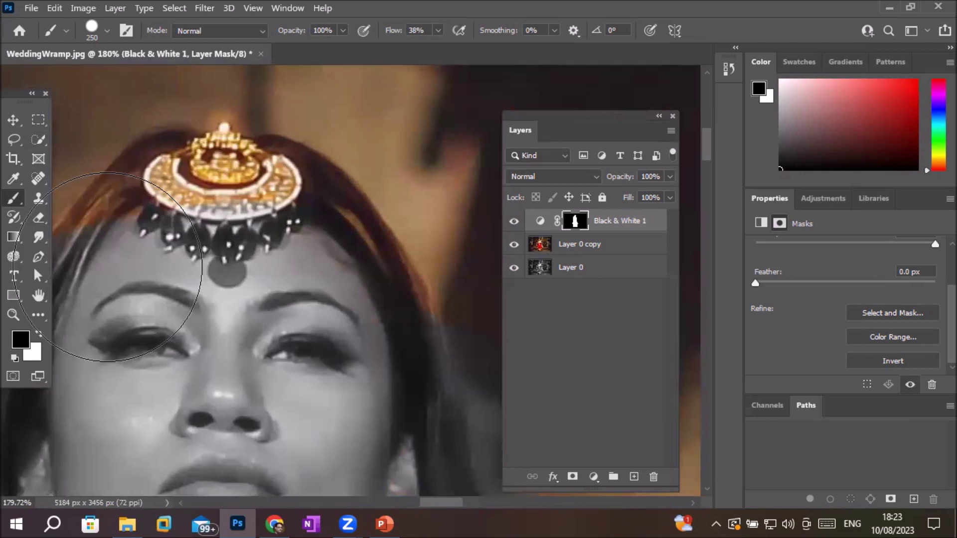
{"action": "left_click_drag", "start_coordinate": [230, 239], "coordinate": [239, 137]}
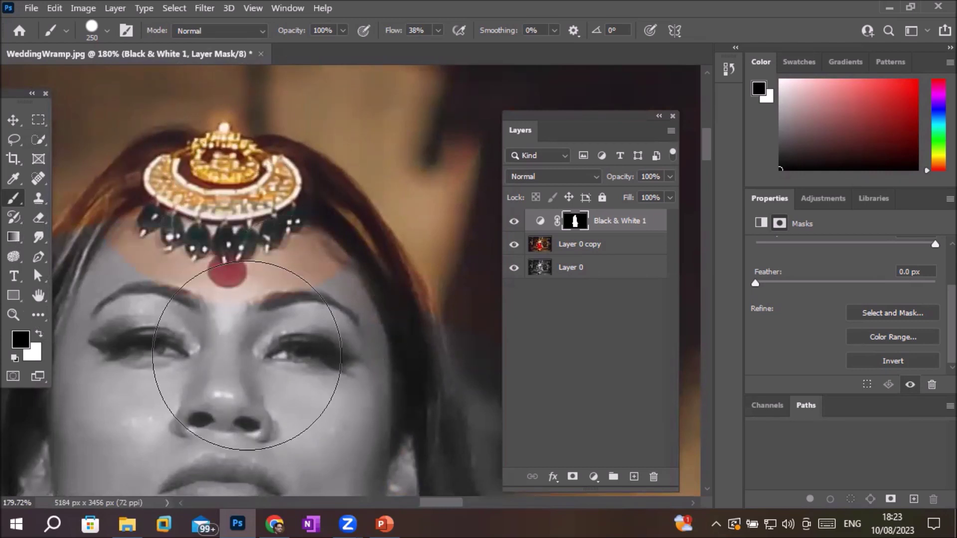
{"action": "scroll", "coordinate": [290, 320], "scroll_direction": "up", "scroll_amount": 1}
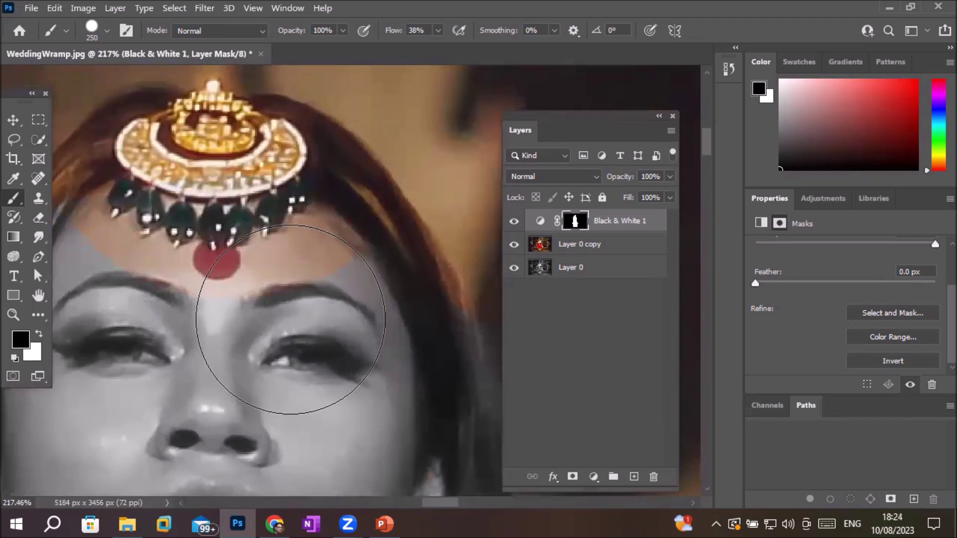
{"action": "key", "text": "bracketleft"}
{"action": "key", "text": "bracketleft"}
{"action": "key", "text": "bracketleft"}
{"action": "key", "text": "bracketleft"}
{"action": "key", "text": "bracketleft"}
{"action": "key", "text": "bracketleft"}
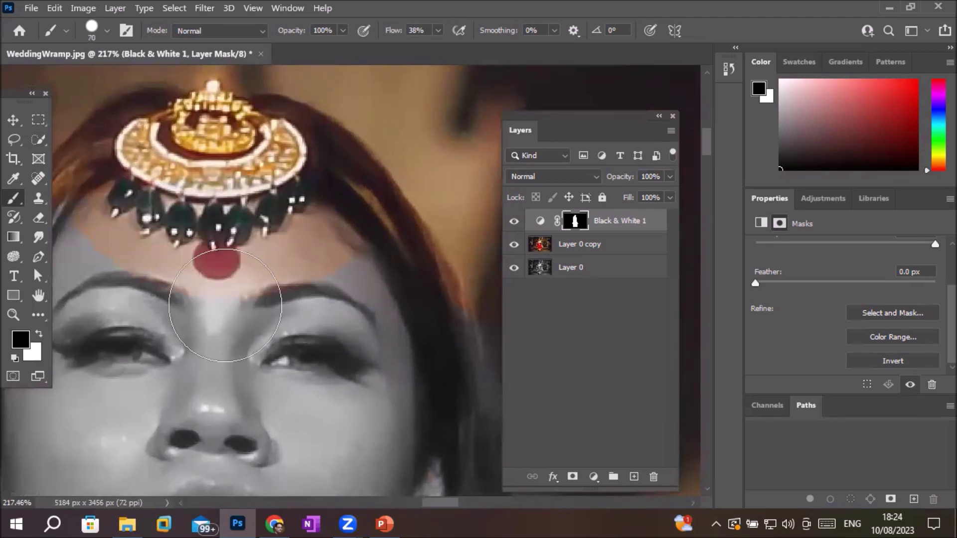
- Paint white with a smaller brush to grey the forehead edges and right hairline
{"action": "left_click", "coordinate": [39, 334]}
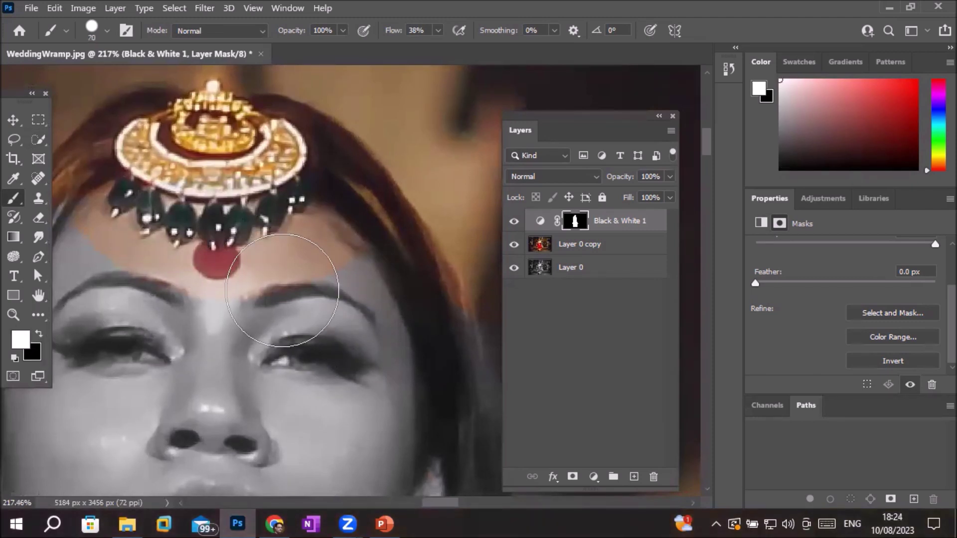
{"action": "left_click_drag", "start_coordinate": [291, 295], "coordinate": [342, 274]}
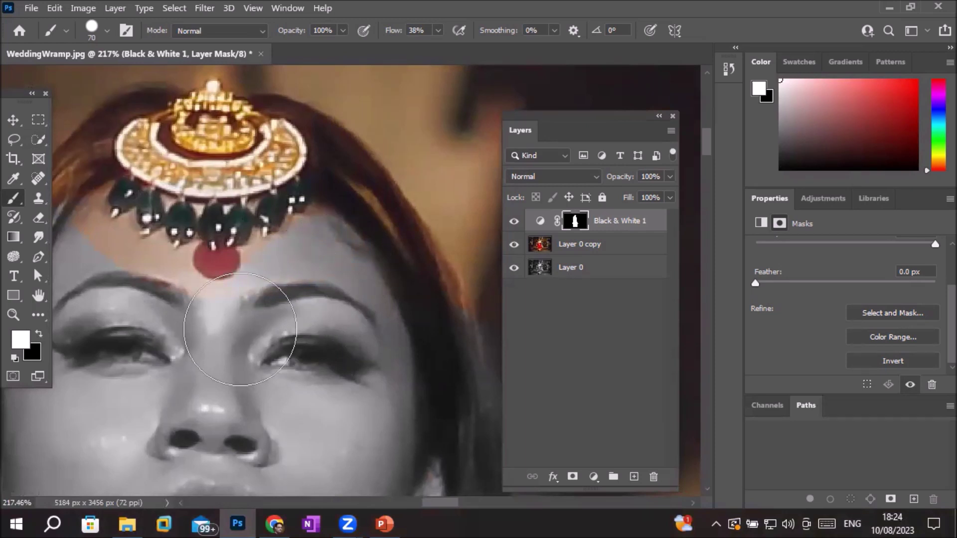
{"action": "left_click_drag", "start_coordinate": [160, 334], "coordinate": [140, 290]}
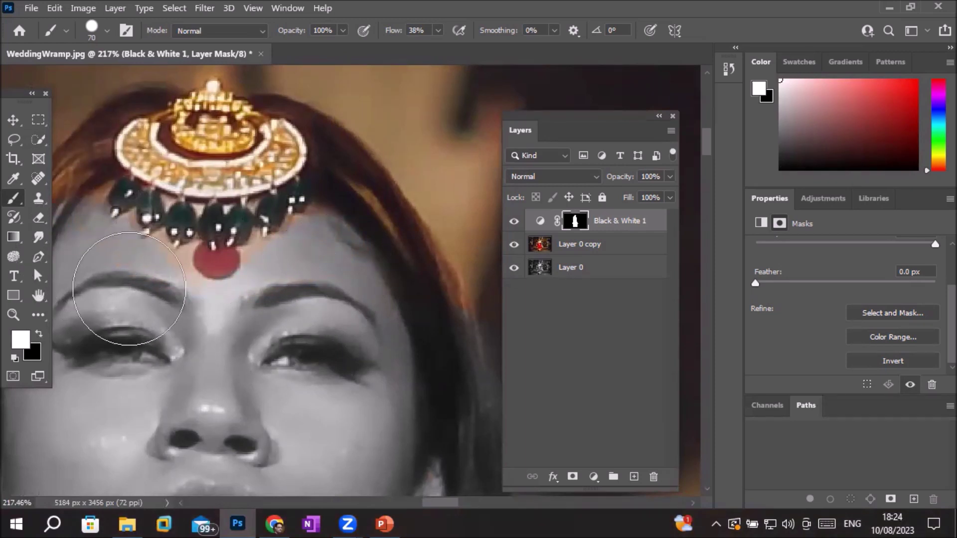
{"action": "mouse_move", "coordinate": [310, 299]}
{"action": "left_mouse_down"}
{"action": "mouse_move", "coordinate": [406, 288]}
{"action": "mouse_move", "coordinate": [264, 289]}
{"action": "left_mouse_up"}
{"action": "key", "text": "bracketleft"}
{"action": "key", "text": "bracketleft"}
{"action": "key", "text": "bracketleft"}
{"action": "key", "text": "bracketleft"}
{"action": "left_click", "coordinate": [39, 333]}
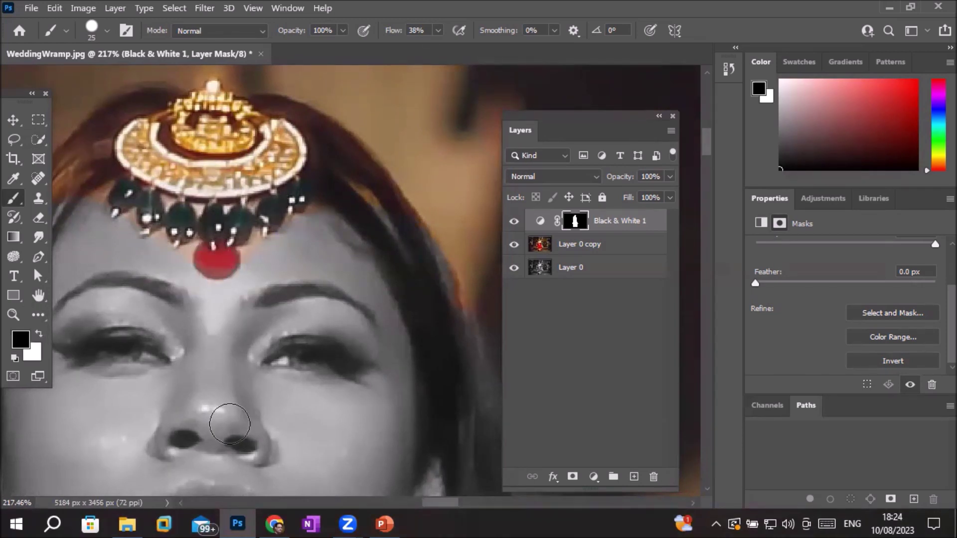
- Zoom out and invert the Black & White 1 mask so the bride keeps colour
{"action": "scroll", "coordinate": [244, 410], "scroll_direction": "down", "scroll_amount": 1}
{"action": "scroll", "coordinate": [244, 409], "scroll_direction": "down", "scroll_amount": 5}
{"action": "scroll", "coordinate": [245, 415], "scroll_direction": "down", "scroll_amount": 5}
{"action": "scroll", "coordinate": [248, 423], "scroll_direction": "down", "scroll_amount": 4}
{"action": "scroll", "coordinate": [250, 433], "scroll_direction": "down", "scroll_amount": 5}
{"action": "scroll", "coordinate": [251, 434], "scroll_direction": "down", "scroll_amount": 2}
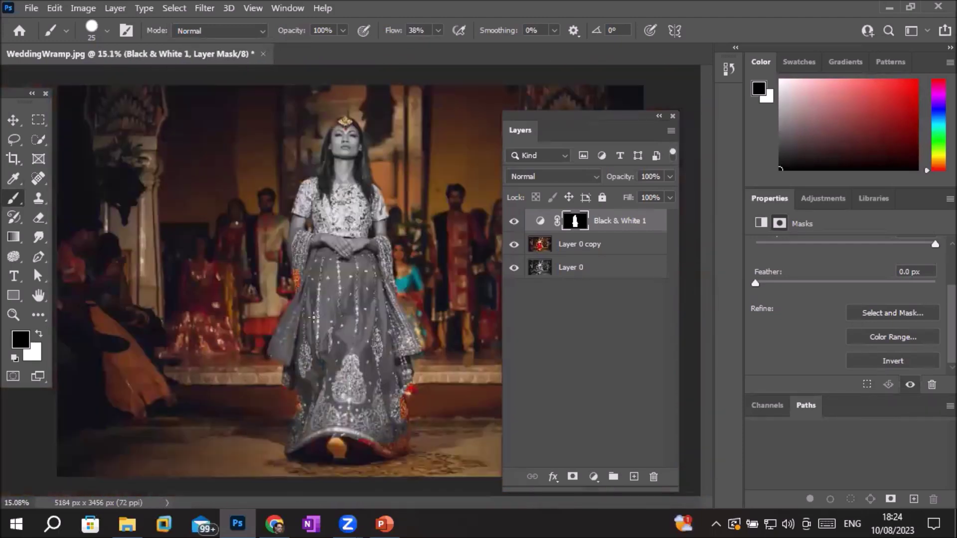
{"action": "scroll", "coordinate": [314, 317], "scroll_direction": "up", "scroll_amount": 3}
{"action": "scroll", "coordinate": [308, 252], "scroll_direction": "up", "scroll_amount": 3}
{"action": "scroll", "coordinate": [315, 250], "scroll_direction": "down", "scroll_amount": 3}
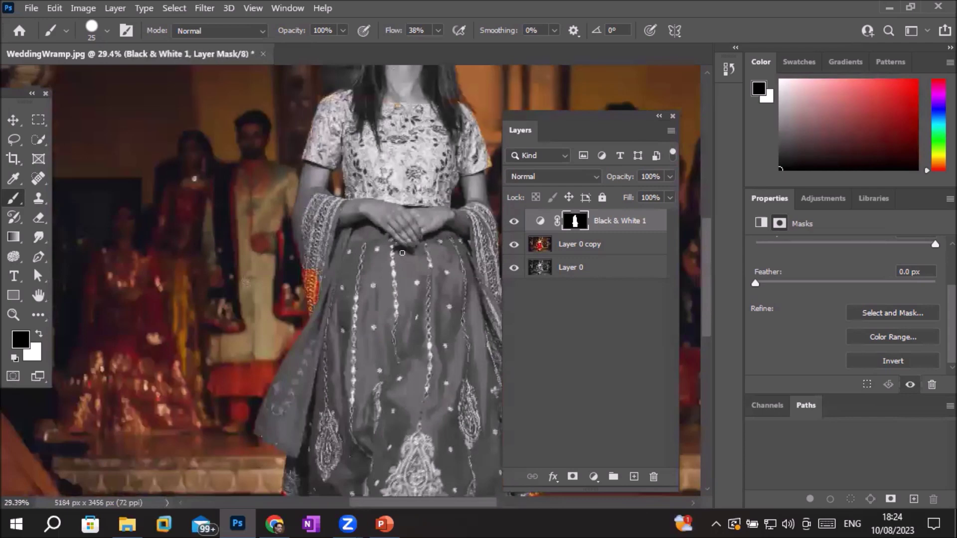
{"action": "scroll", "coordinate": [315, 250], "scroll_direction": "down", "scroll_amount": 3}
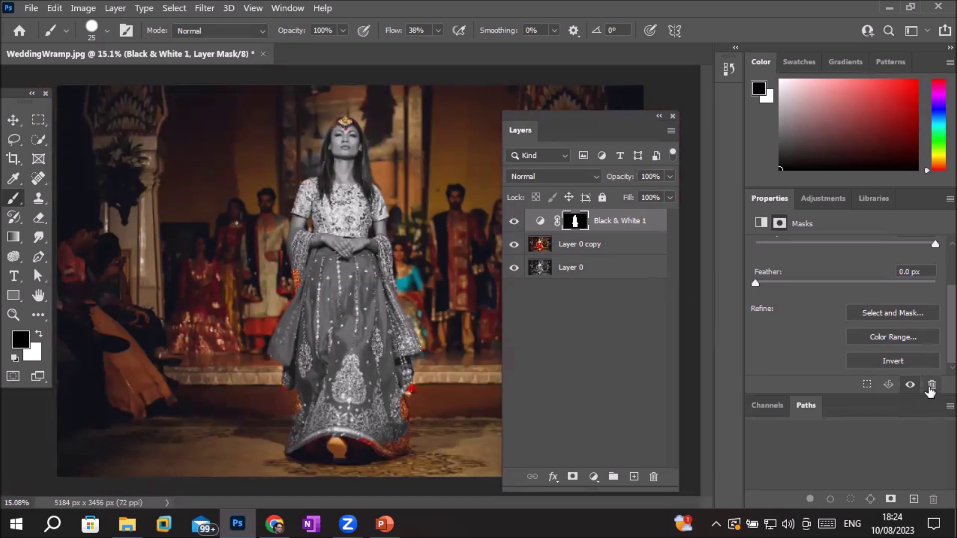
{"action": "left_click", "coordinate": [898, 362]}
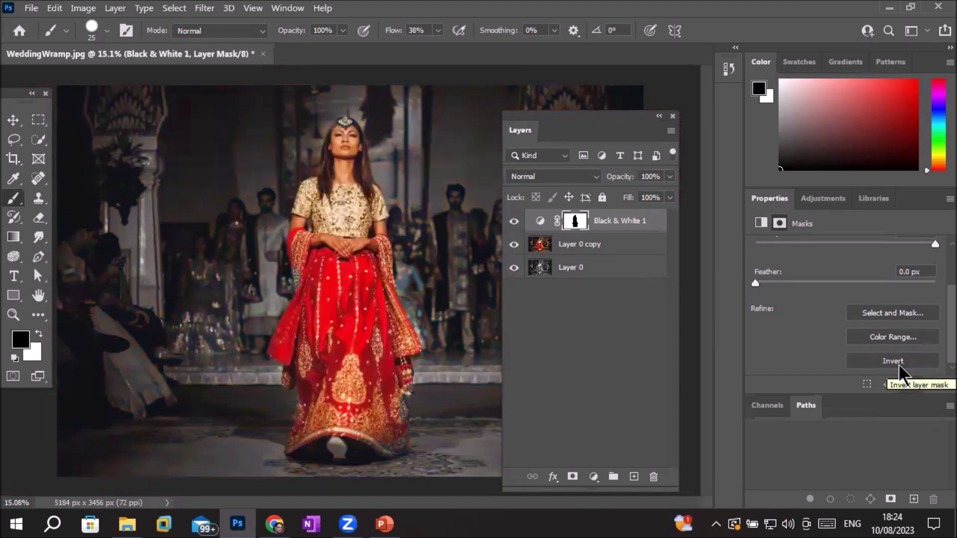
- Paint white on the mask with a larger brush to grey the forearm and both upper arms
{"action": "scroll", "coordinate": [329, 169], "scroll_direction": "up", "scroll_amount": 2}
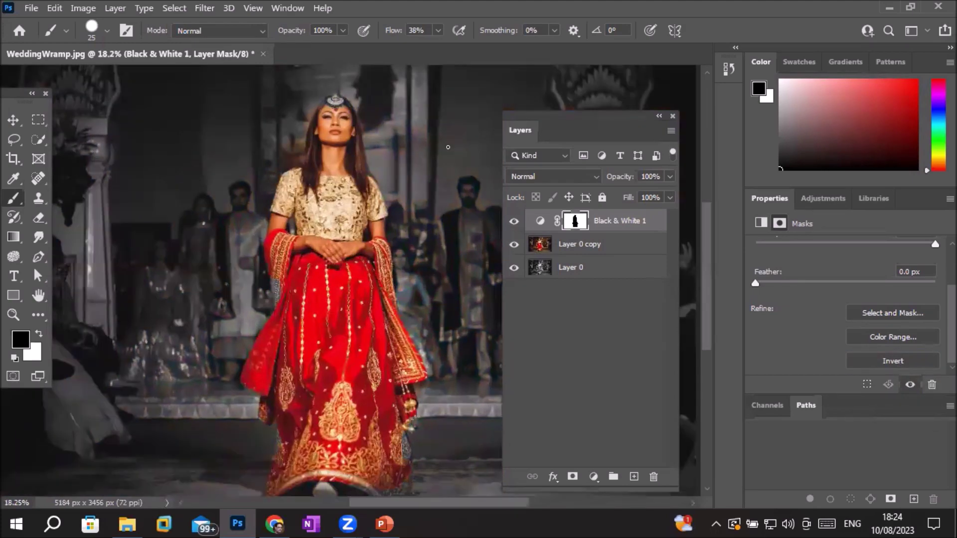
{"action": "scroll", "coordinate": [324, 167], "scroll_direction": "up", "scroll_amount": 2}
{"action": "scroll", "coordinate": [320, 162], "scroll_direction": "up", "scroll_amount": 2}
{"action": "scroll", "coordinate": [318, 161], "scroll_direction": "up", "scroll_amount": 1}
{"action": "scroll", "coordinate": [318, 160], "scroll_direction": "up", "scroll_amount": 1}
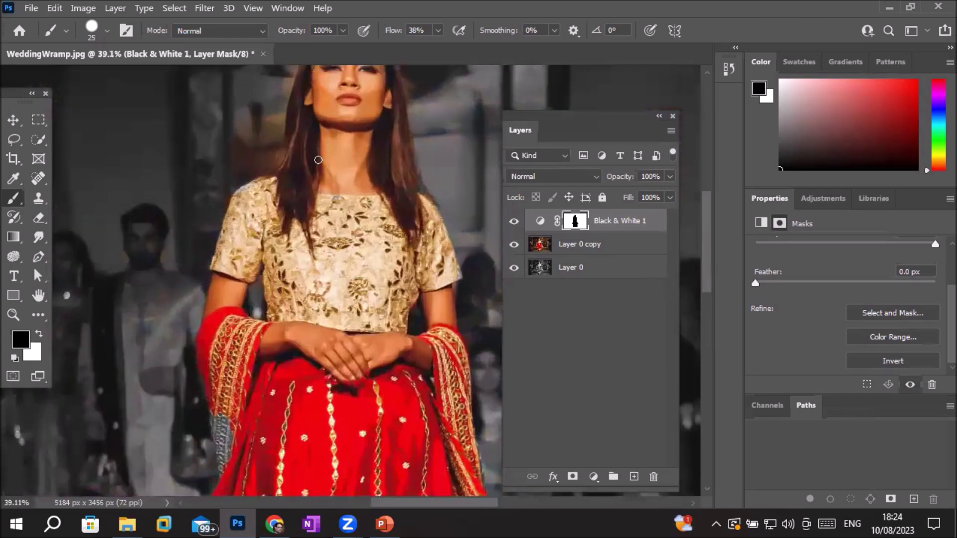
{"action": "scroll", "coordinate": [324, 157], "scroll_direction": "up", "scroll_amount": 1}
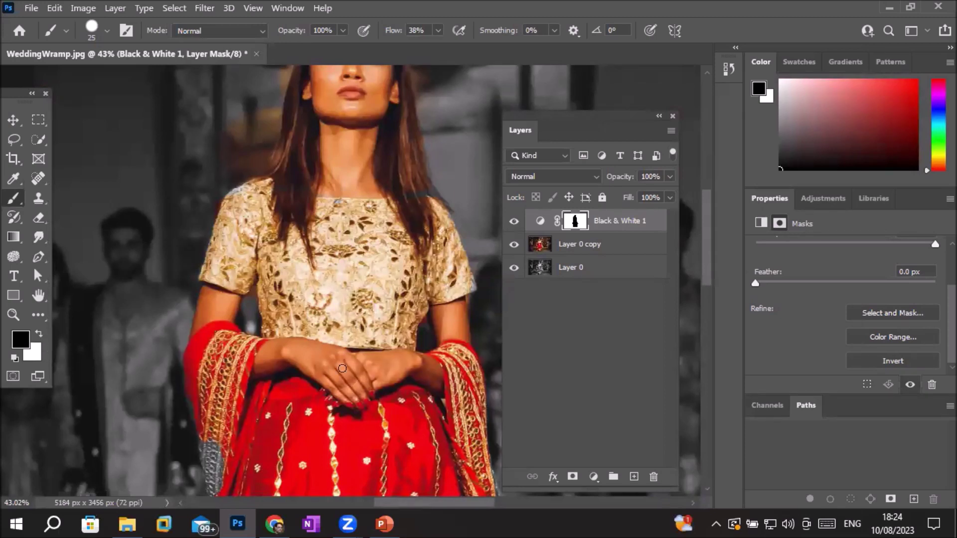
{"action": "left_click", "coordinate": [40, 333]}
{"action": "mouse_move", "coordinate": [273, 350]}
{"action": "left_mouse_down"}
{"action": "mouse_move", "coordinate": [359, 362]}
{"action": "mouse_move", "coordinate": [309, 365]}
{"action": "mouse_move", "coordinate": [314, 353]}
{"action": "left_mouse_up"}
{"action": "key", "text": "bracketright"}
{"action": "key", "text": "bracketright"}
{"action": "key", "text": "bracketright"}
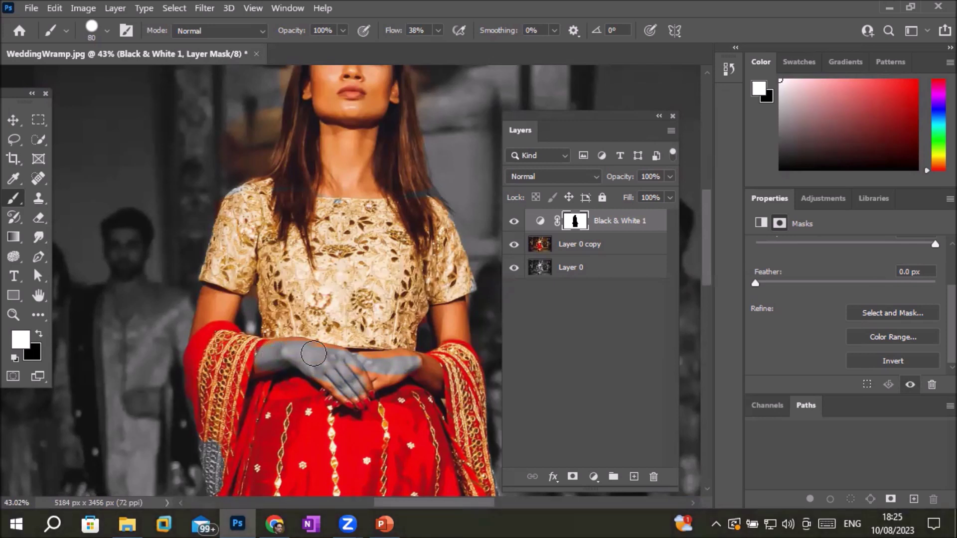
{"action": "left_click_drag", "start_coordinate": [446, 321], "coordinate": [451, 332]}
{"action": "left_click_drag", "start_coordinate": [238, 296], "coordinate": [192, 314]}
- Paint white over the neck, chin, hands, wrist and face to make them greyscale
{"action": "mouse_move", "coordinate": [333, 122]}
{"action": "left_mouse_down"}
{"action": "mouse_move", "coordinate": [378, 130]}
{"action": "mouse_move", "coordinate": [253, 152]}
{"action": "left_mouse_up"}
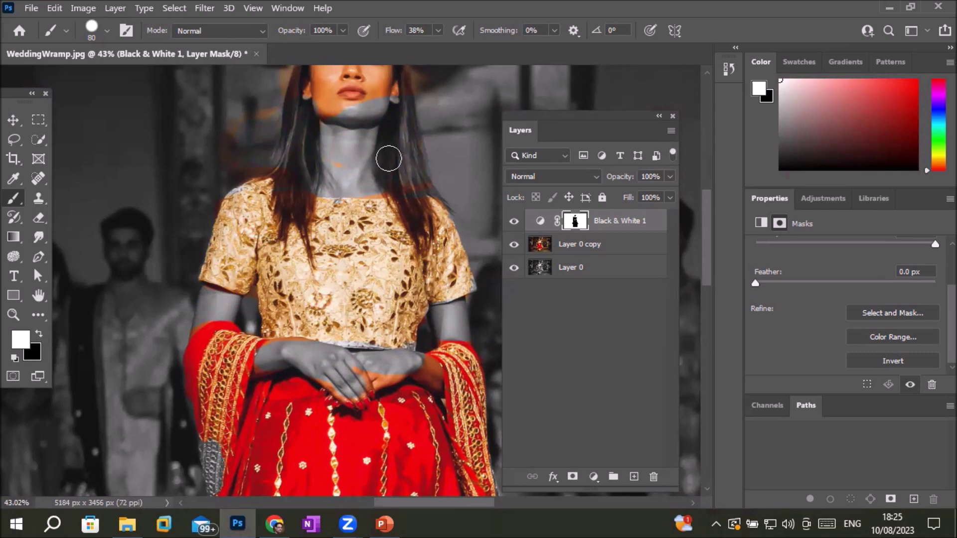
{"action": "left_click_drag", "start_coordinate": [375, 373], "coordinate": [438, 374]}
{"action": "scroll", "coordinate": [349, 235], "scroll_direction": "up", "scroll_amount": 5}
{"action": "mouse_move", "coordinate": [247, 325]}
{"action": "left_mouse_down"}
{"action": "mouse_move", "coordinate": [265, 310]}
{"action": "mouse_move", "coordinate": [256, 323]}
{"action": "left_mouse_up"}
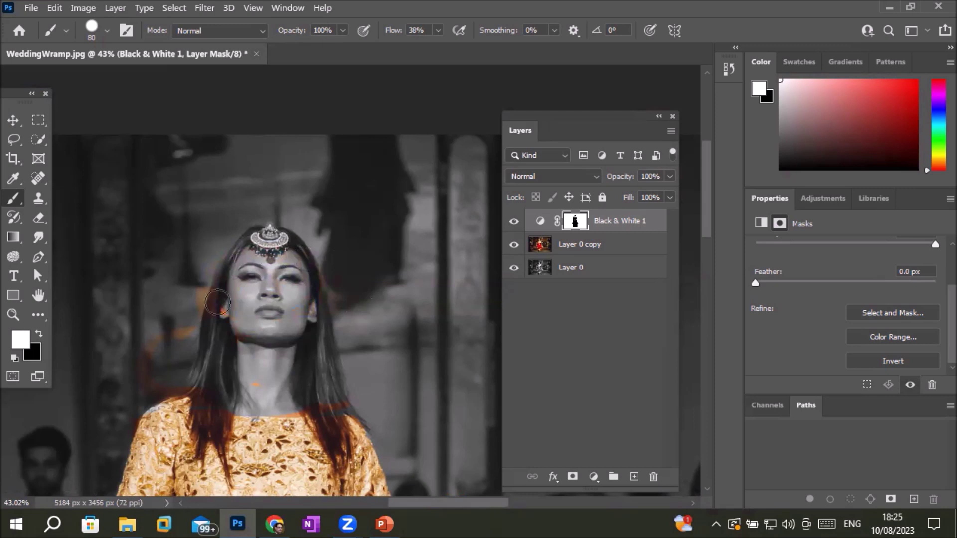
{"action": "left_click_drag", "start_coordinate": [257, 323], "coordinate": [224, 317]}
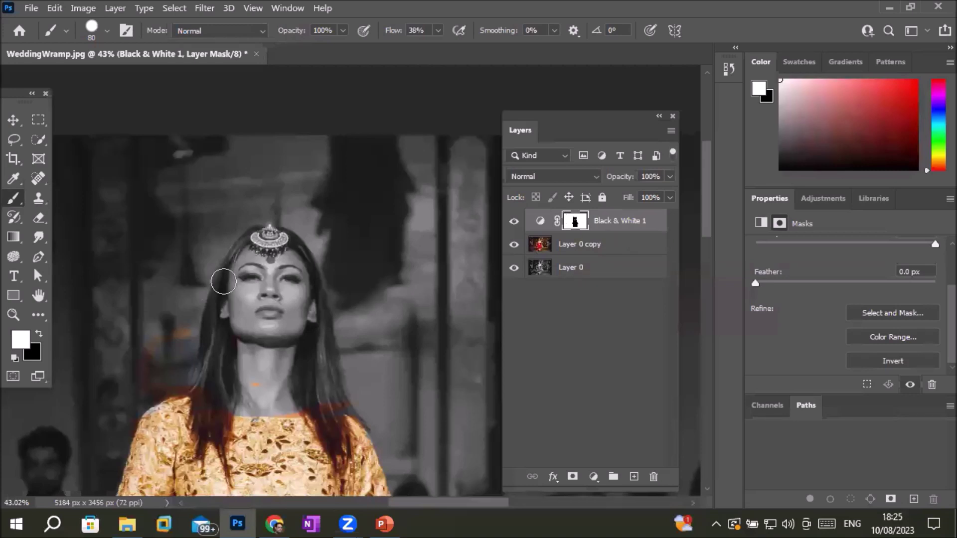
- Zoom out from 43% to about 15% so the whole wedding photo fits on screen
{"action": "scroll", "coordinate": [239, 324], "scroll_direction": "down", "scroll_amount": 1}
{"action": "scroll", "coordinate": [253, 335], "scroll_direction": "down", "scroll_amount": 1}
{"action": "scroll", "coordinate": [253, 344], "scroll_direction": "down", "scroll_amount": 1}
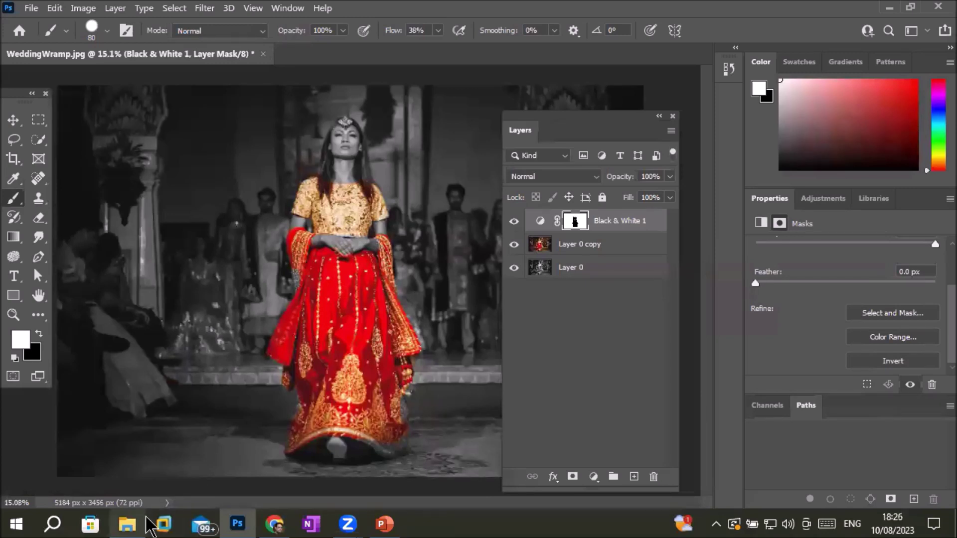
{"action": "left_click", "coordinate": [126, 524]}
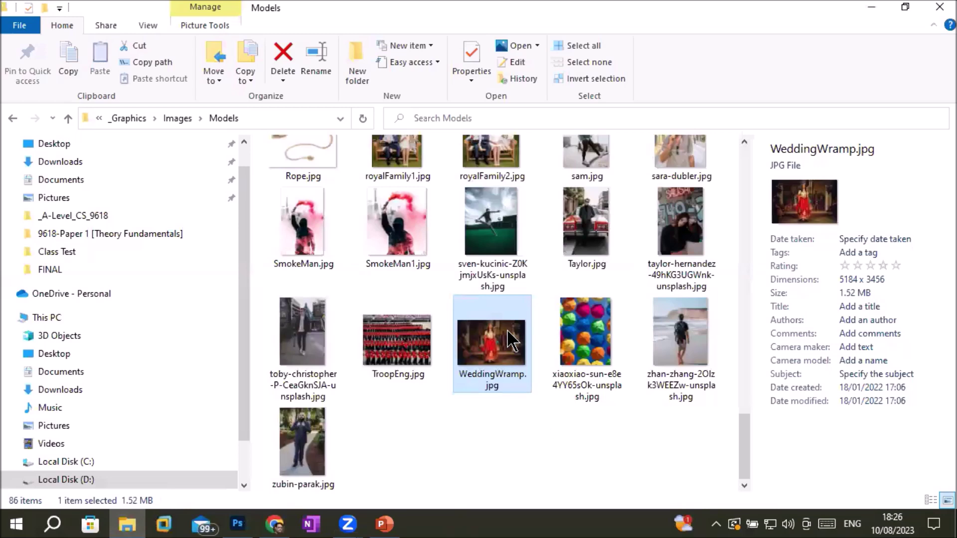
- Drag Adjustment Color.jpg from the Models folder onto Photoshop's tab bar
{"action": "scroll", "coordinate": [506, 330], "scroll_direction": "up", "scroll_amount": 5}
{"action": "scroll", "coordinate": [506, 330], "scroll_direction": "up", "scroll_amount": 5}
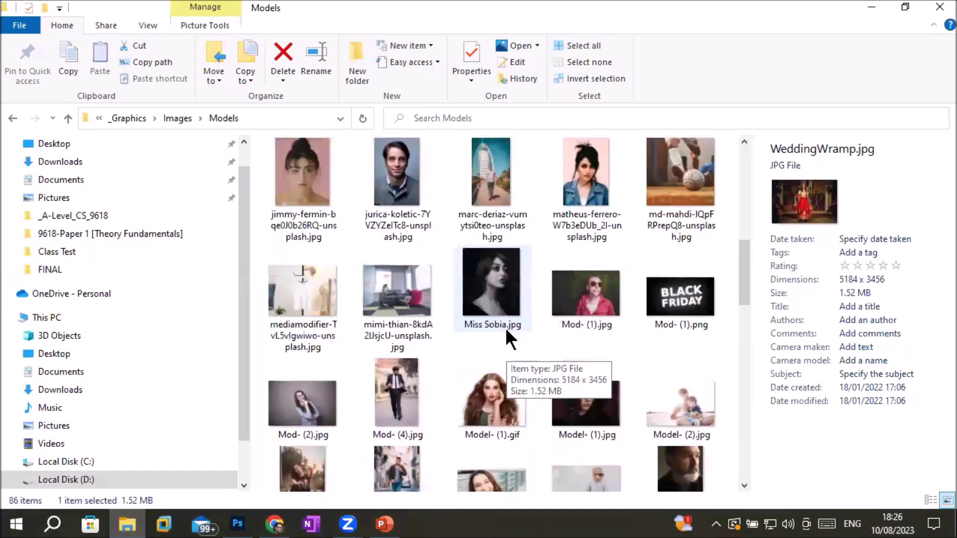
{"action": "scroll", "coordinate": [506, 330], "scroll_direction": "up", "scroll_amount": 5}
{"action": "mouse_move", "coordinate": [598, 174]}
{"action": "left_mouse_down"}
{"action": "mouse_move", "coordinate": [303, 399]}
{"action": "mouse_move", "coordinate": [349, 55]}
{"action": "left_mouse_up"}
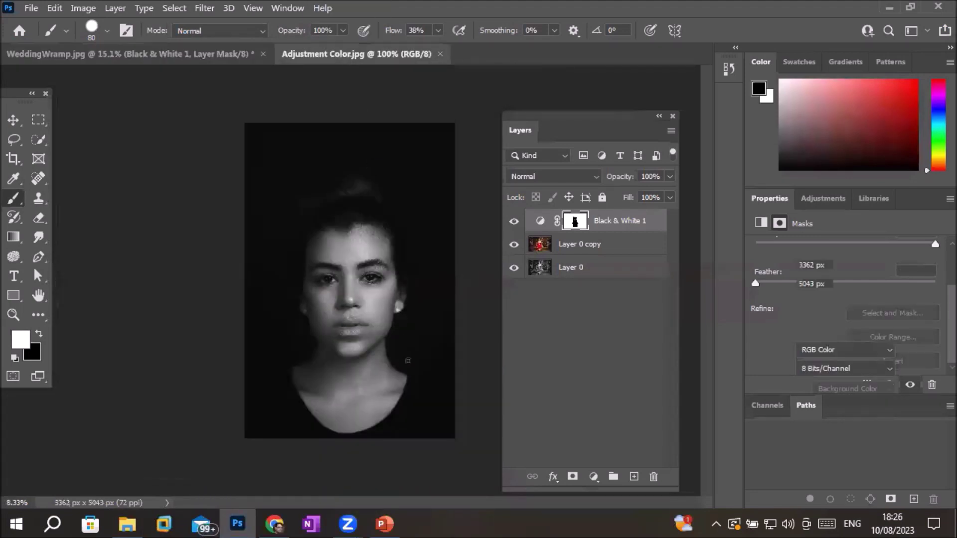
- Unlock the portrait's Background layer so it becomes an editable Layer 0
{"action": "scroll", "coordinate": [387, 378], "scroll_direction": "up", "scroll_amount": 1}
{"action": "scroll", "coordinate": [413, 424], "scroll_direction": "up", "scroll_amount": 1}
{"action": "scroll", "coordinate": [414, 424], "scroll_direction": "up", "scroll_amount": 1}
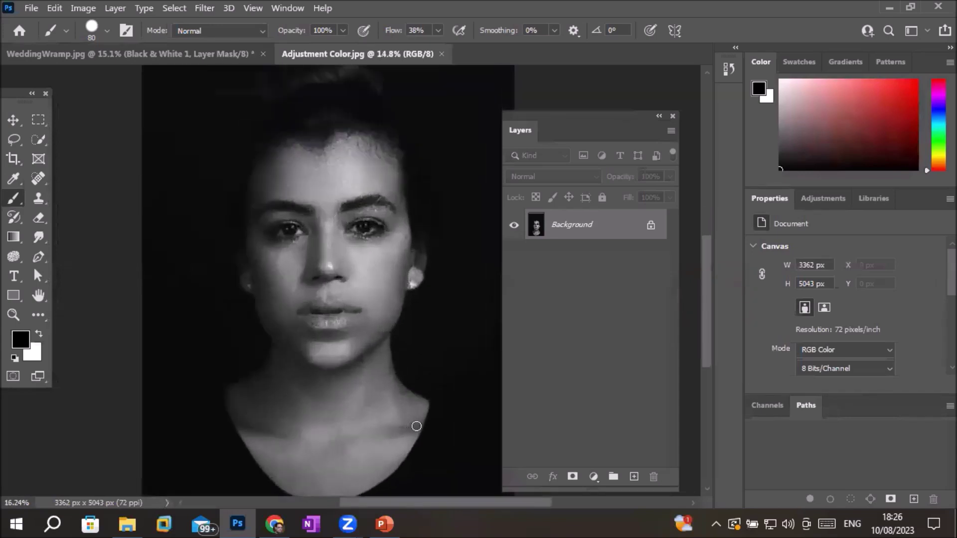
{"action": "scroll", "coordinate": [414, 424], "scroll_direction": "up", "scroll_amount": 1}
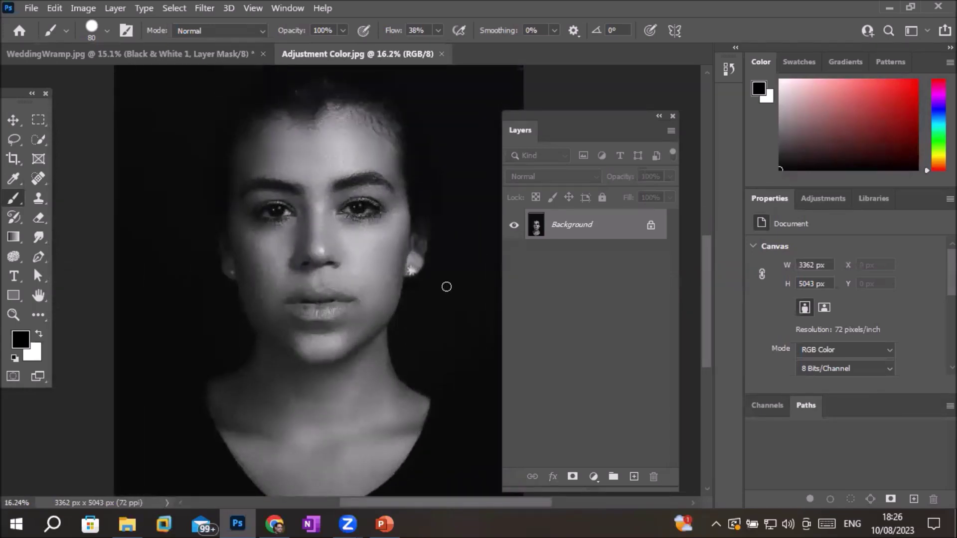
{"action": "left_click", "coordinate": [651, 225]}
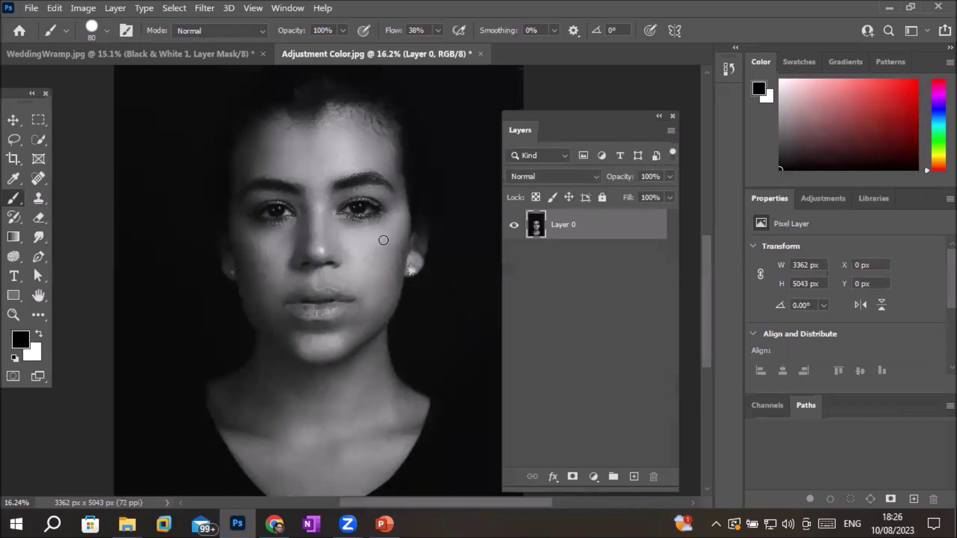
- Quick-select the face and chest with a size 200 brush, subtracting the surrounding background
{"action": "left_click", "coordinate": [38, 140]}
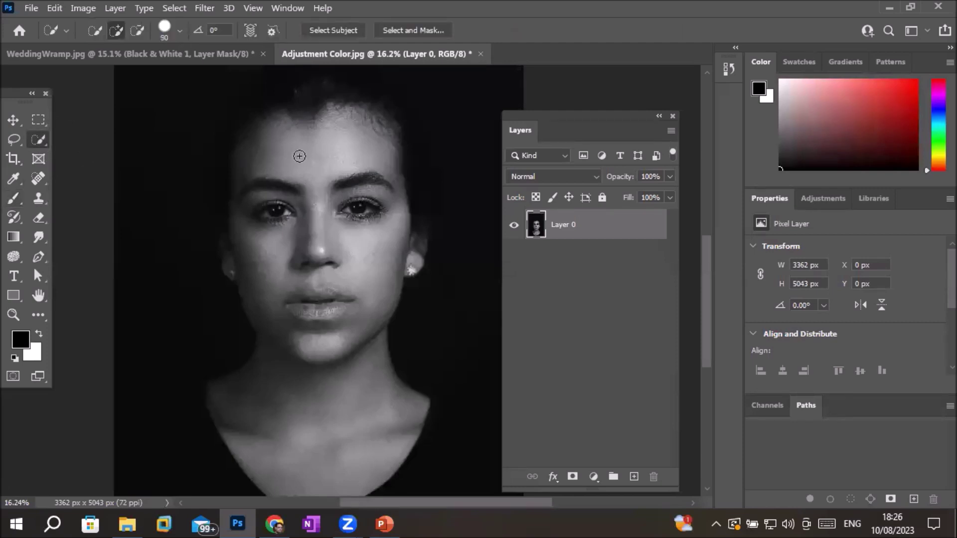
{"action": "key", "text": "bracketright"}
{"action": "key", "text": "bracketright"}
{"action": "mouse_move", "coordinate": [299, 156]}
{"action": "left_mouse_down"}
{"action": "mouse_move", "coordinate": [256, 424]}
{"action": "mouse_move", "coordinate": [288, 143]}
{"action": "left_mouse_up"}
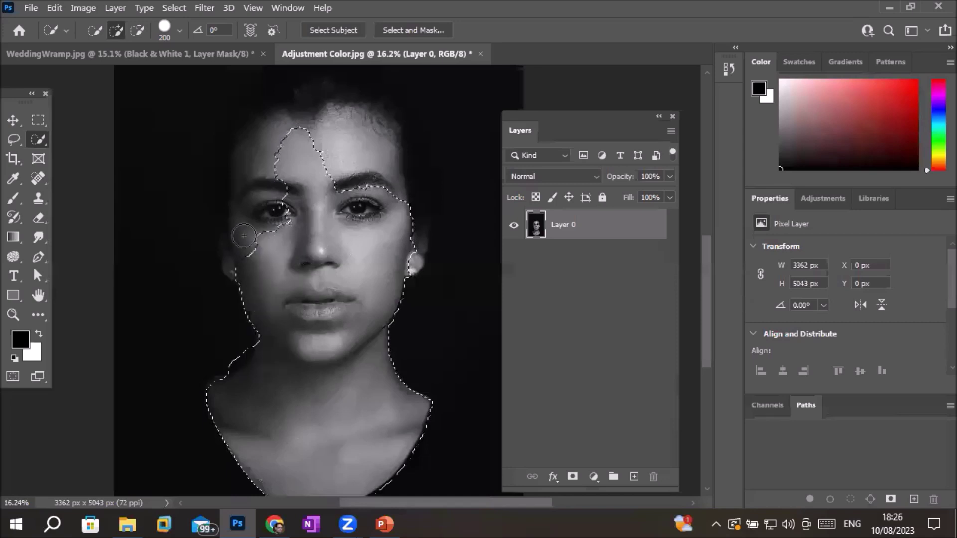
{"action": "left_click_drag", "start_coordinate": [287, 143], "coordinate": [324, 128]}
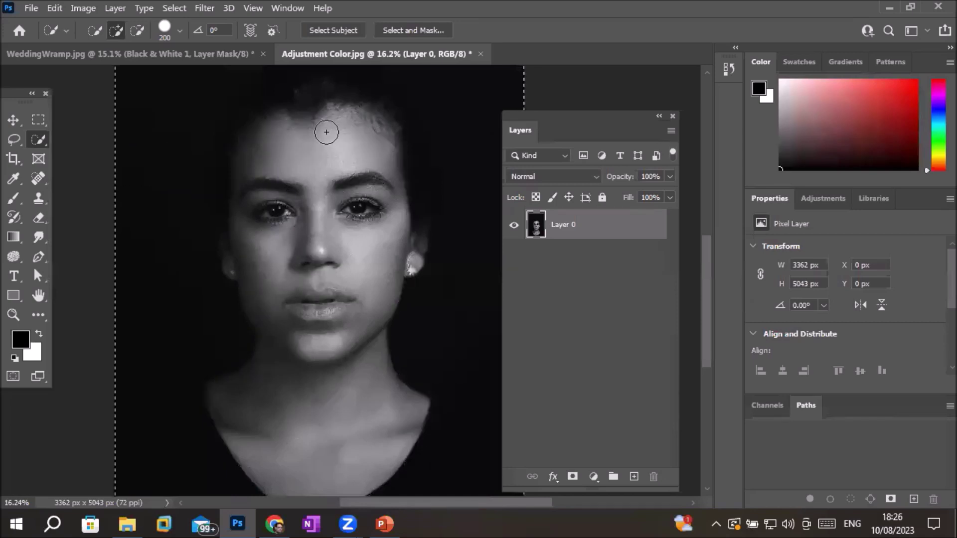
{"action": "left_click_drag", "start_coordinate": [174, 159], "coordinate": [143, 178]}
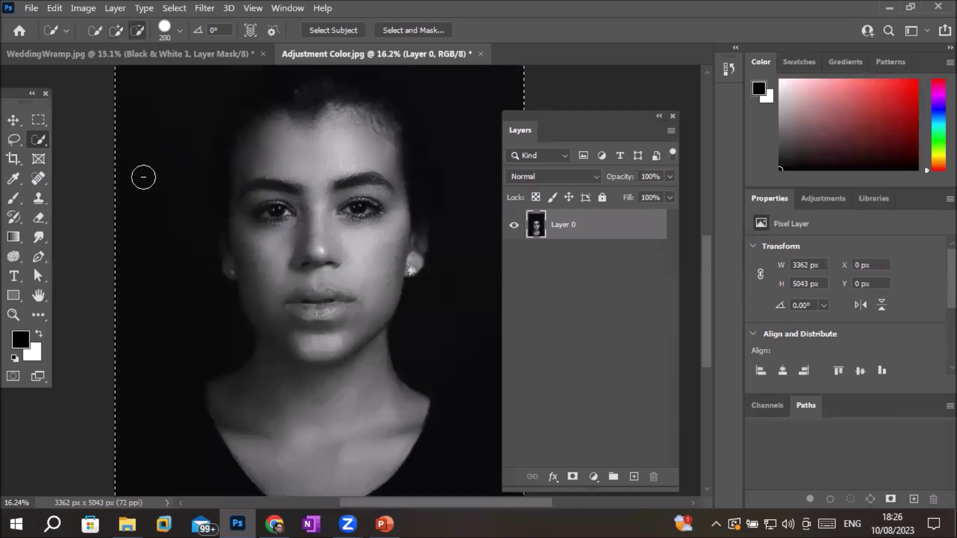
{"action": "left_click_drag", "start_coordinate": [91, 285], "coordinate": [193, 347]}
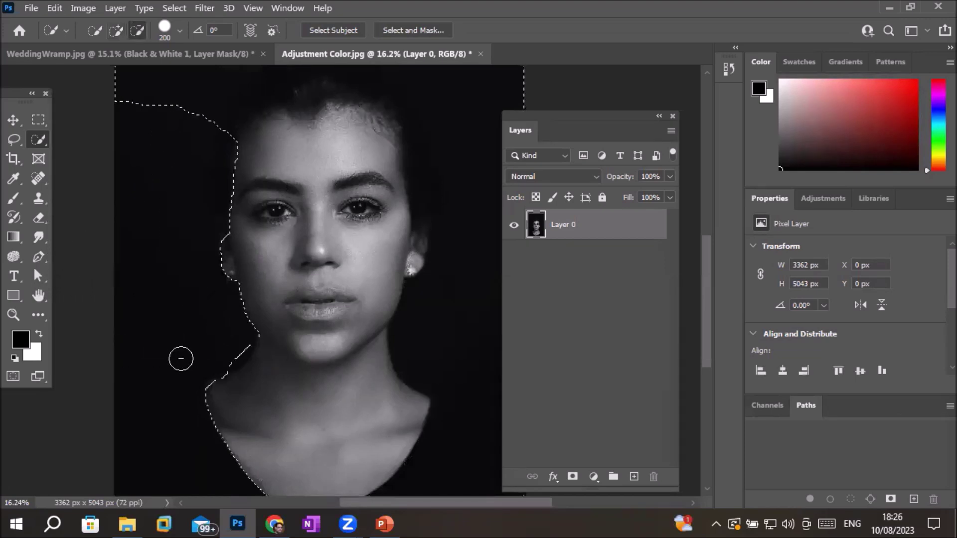
{"action": "left_click_drag", "start_coordinate": [138, 240], "coordinate": [482, 278]}
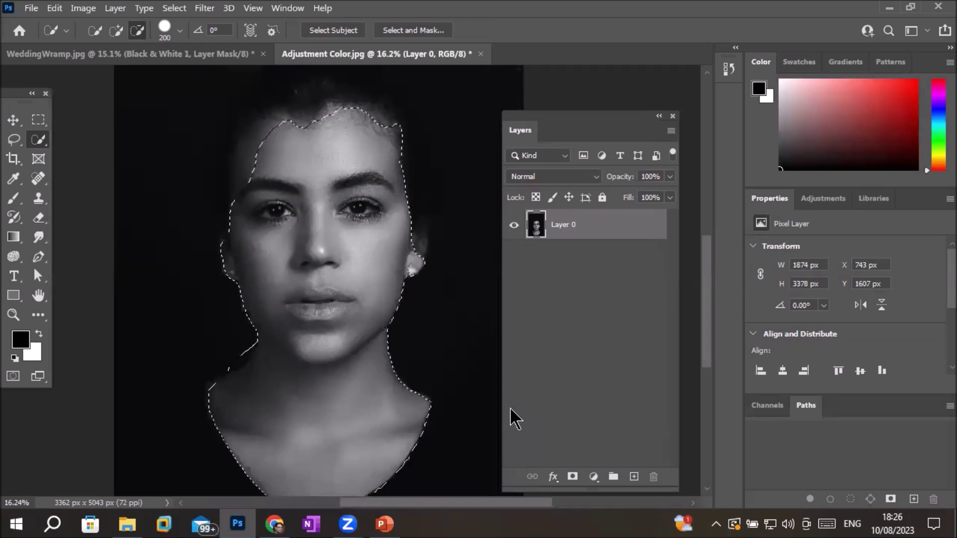
- Refine the selection edge along the left hairline, temple and forehead
{"action": "key", "text": "alt"}
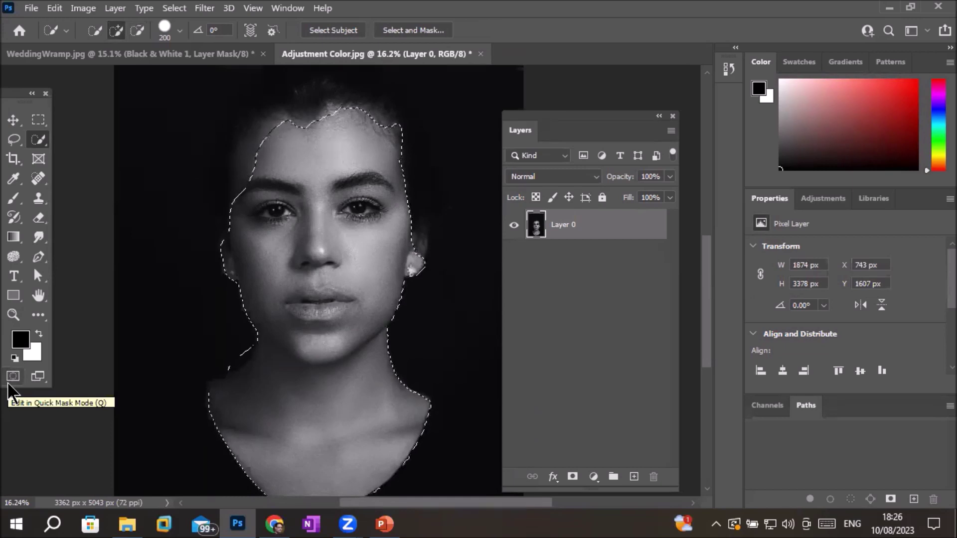
{"action": "scroll", "coordinate": [252, 166], "scroll_direction": "up", "scroll_amount": 3}
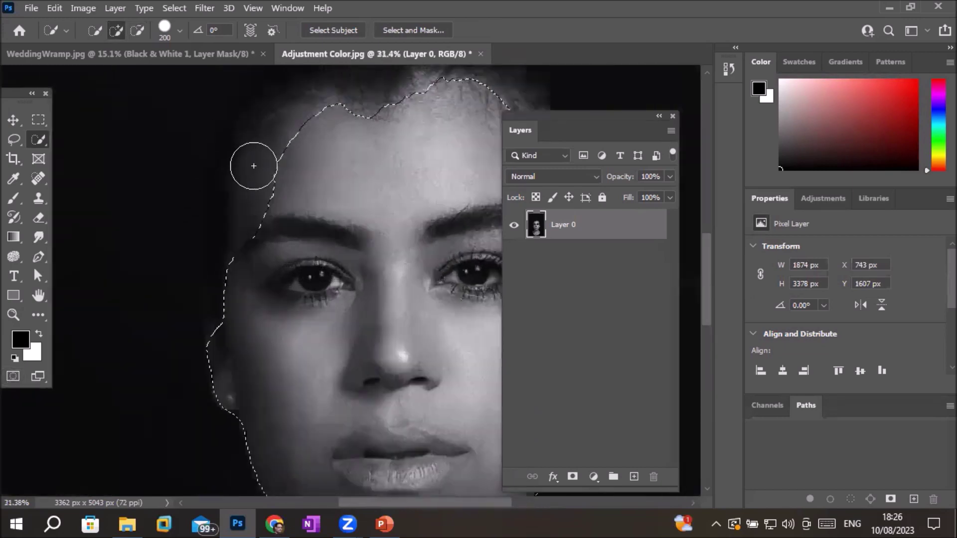
{"action": "left_click_drag", "start_coordinate": [310, 138], "coordinate": [273, 203]}
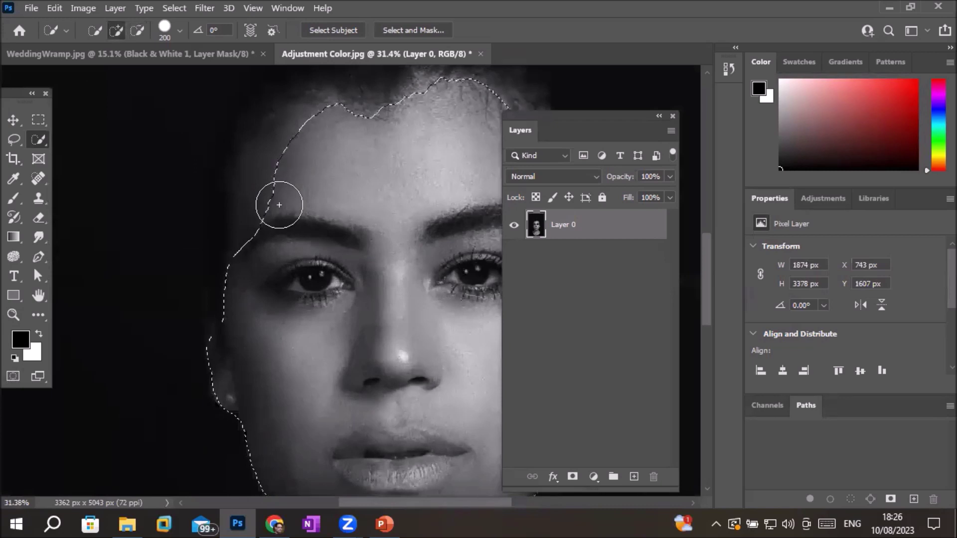
{"action": "left_click_drag", "start_coordinate": [279, 205], "coordinate": [277, 211]}
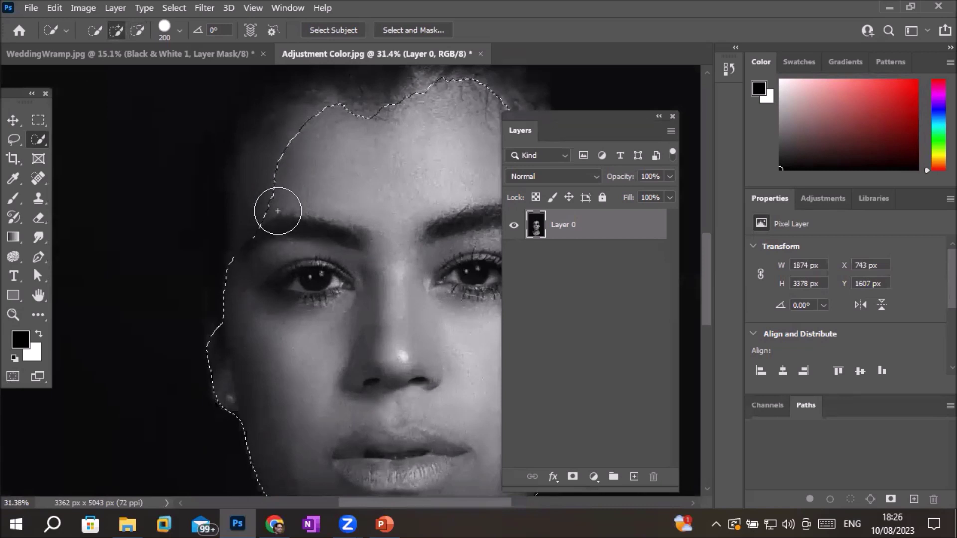
{"action": "left_click_drag", "start_coordinate": [278, 211], "coordinate": [293, 145]}
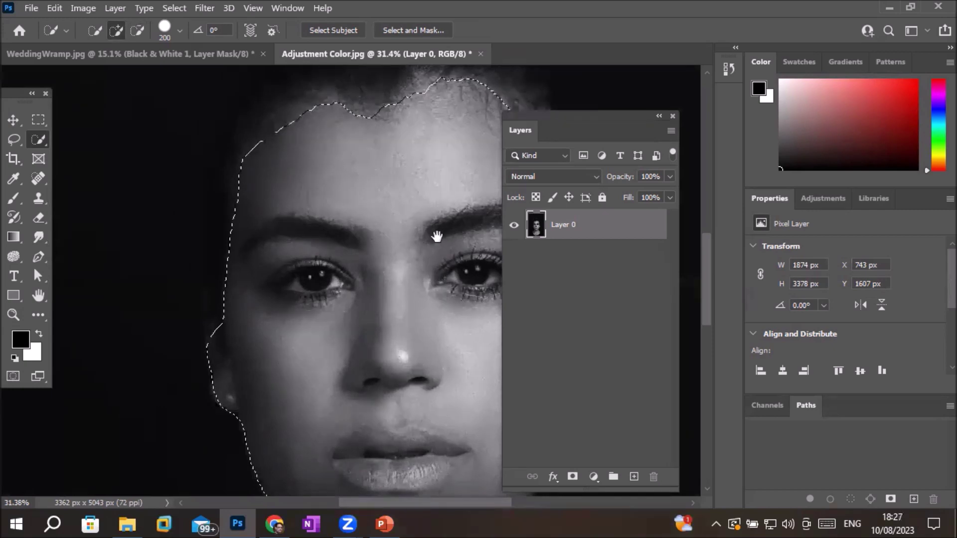
{"action": "mouse_move", "coordinate": [436, 236]}
{"action": "left_mouse_down"}
{"action": "mouse_move", "coordinate": [160, 231]}
{"action": "mouse_move", "coordinate": [278, 220]}
{"action": "mouse_move", "coordinate": [363, 257]}
{"action": "left_mouse_up"}
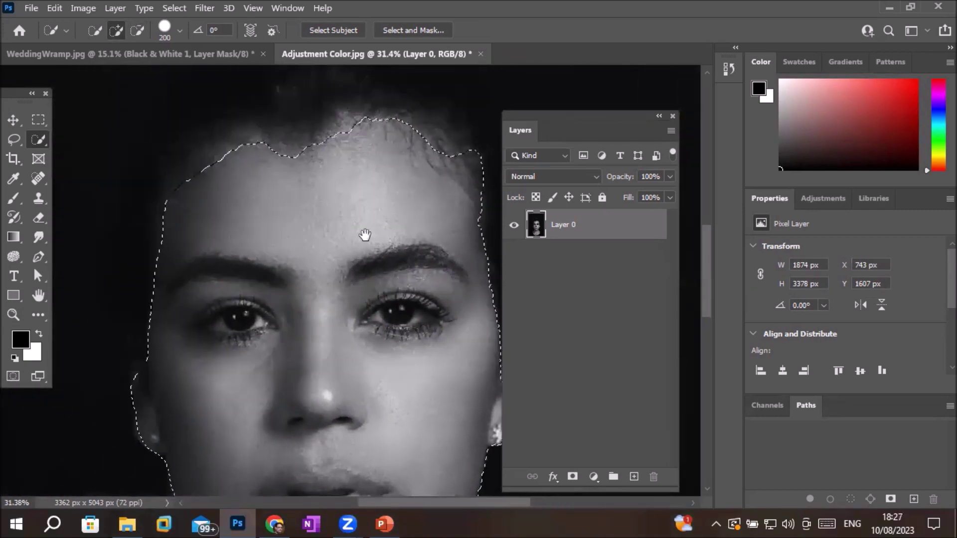
{"action": "scroll", "coordinate": [364, 256], "scroll_direction": "down", "scroll_amount": 2}
{"action": "scroll", "coordinate": [297, 201], "scroll_direction": "down", "scroll_amount": 1}
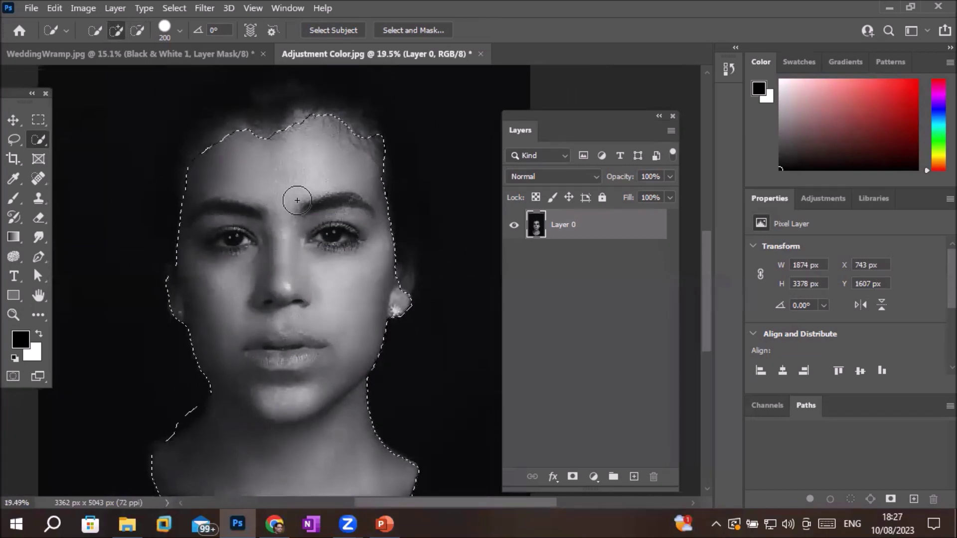
{"action": "scroll", "coordinate": [297, 200], "scroll_direction": "down", "scroll_amount": 1}
{"action": "scroll", "coordinate": [298, 201], "scroll_direction": "down", "scroll_amount": 1}
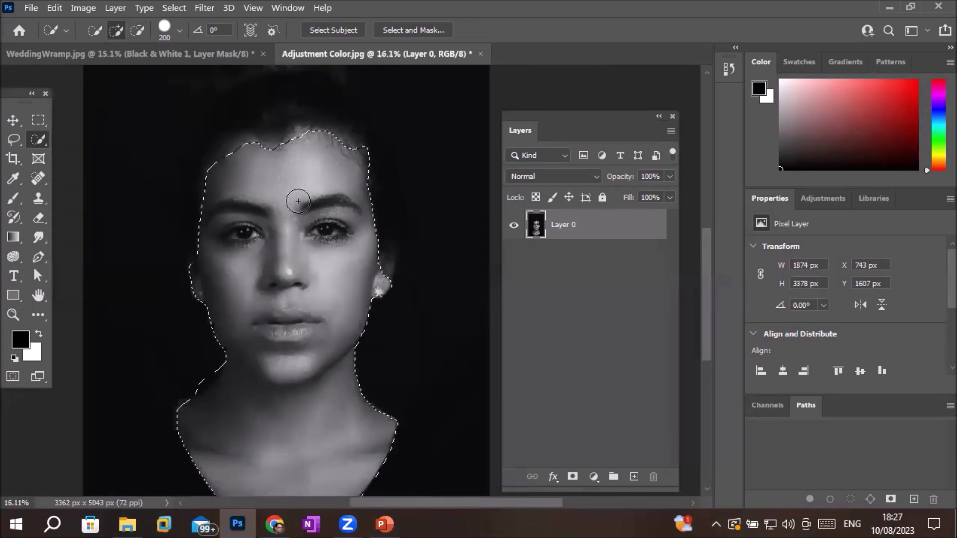
- Add a Solid Color fill layer in soft pink 9b8383 over the selected skin
{"action": "left_click", "coordinate": [594, 477]}
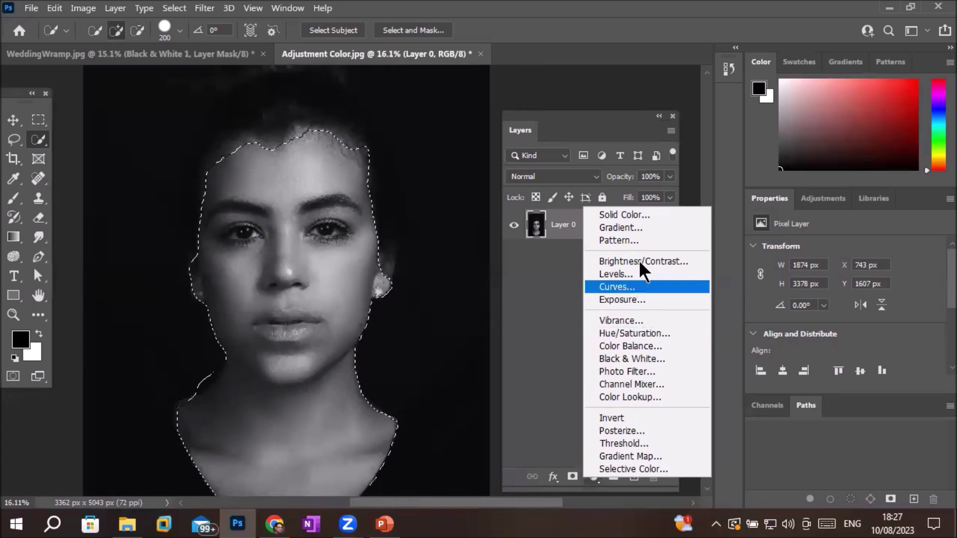
{"action": "left_click", "coordinate": [656, 217]}
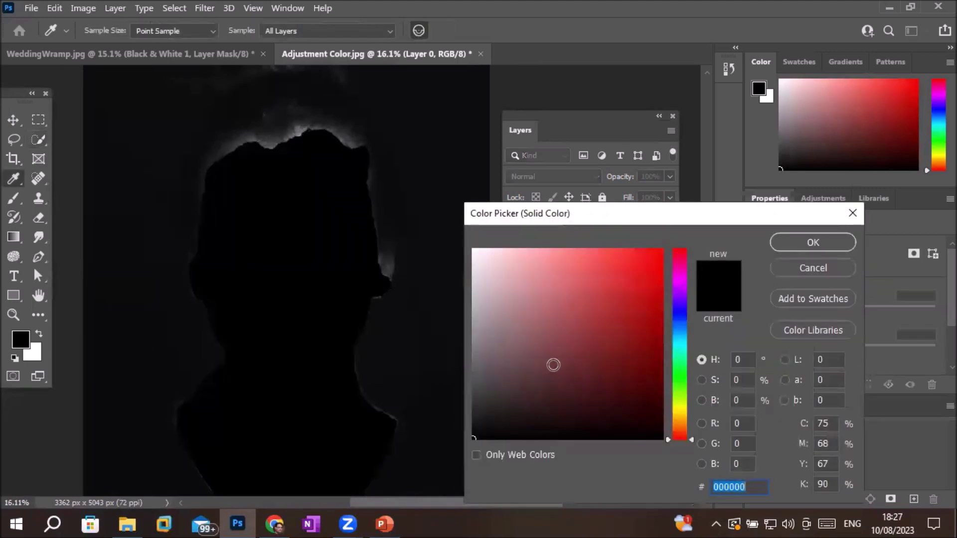
{"action": "left_click", "coordinate": [540, 334]}
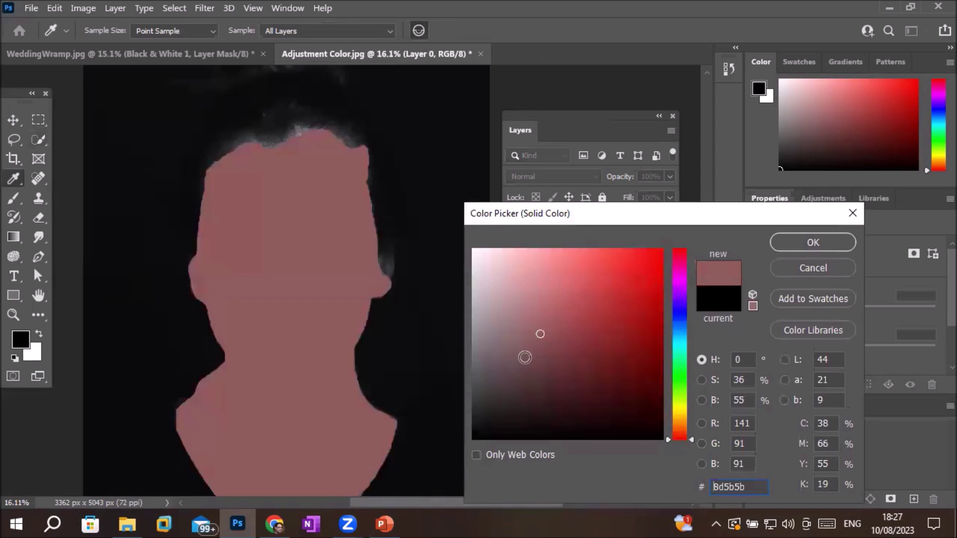
{"action": "left_click", "coordinate": [508, 368]}
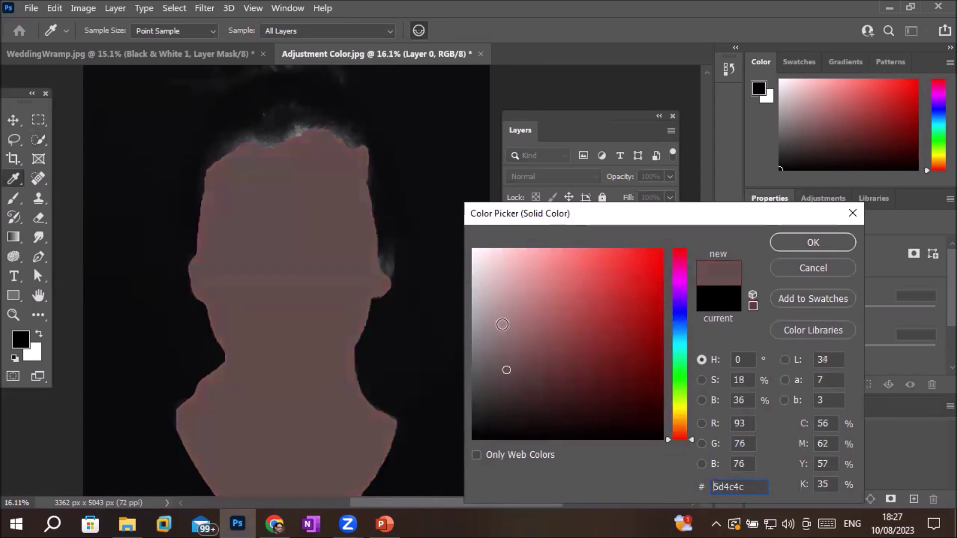
{"action": "left_click", "coordinate": [503, 324]}
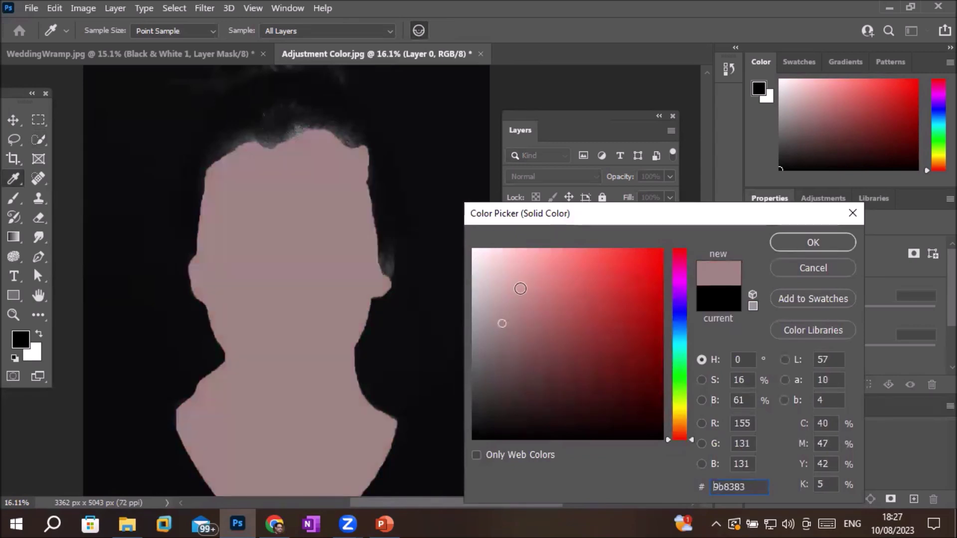
{"action": "left_click", "coordinate": [813, 243]}
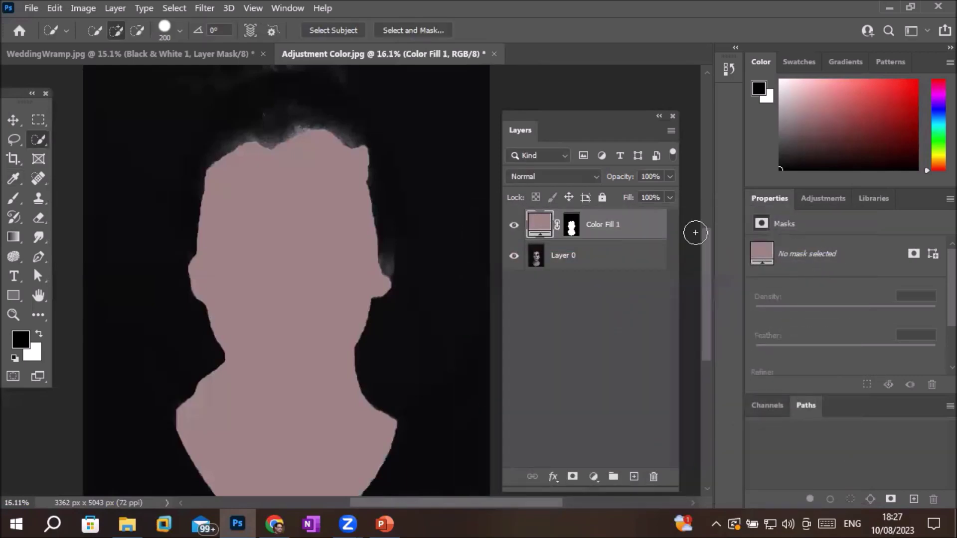
- Set the Color Fill 1 layer's blend mode to Overlay
{"action": "left_click", "coordinate": [595, 177]}
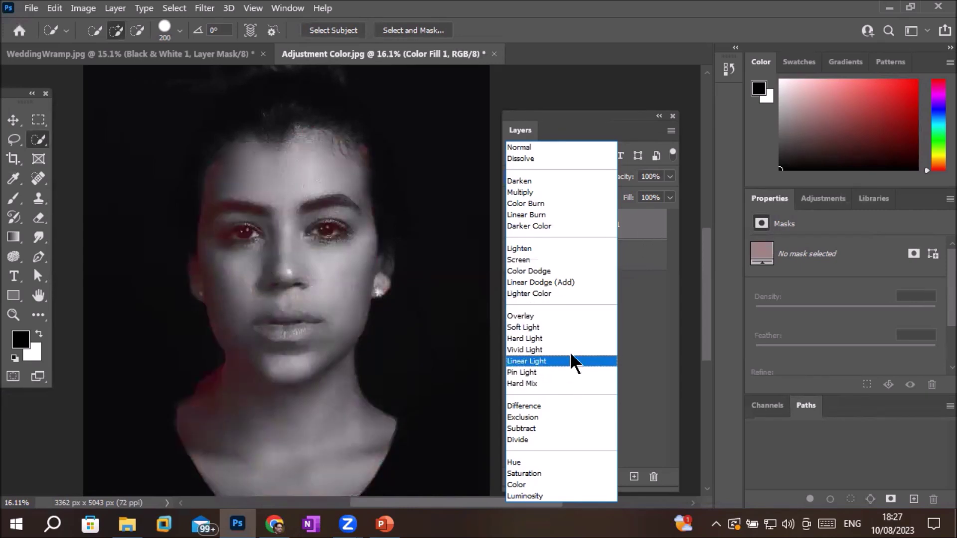
{"action": "left_click", "coordinate": [586, 315]}
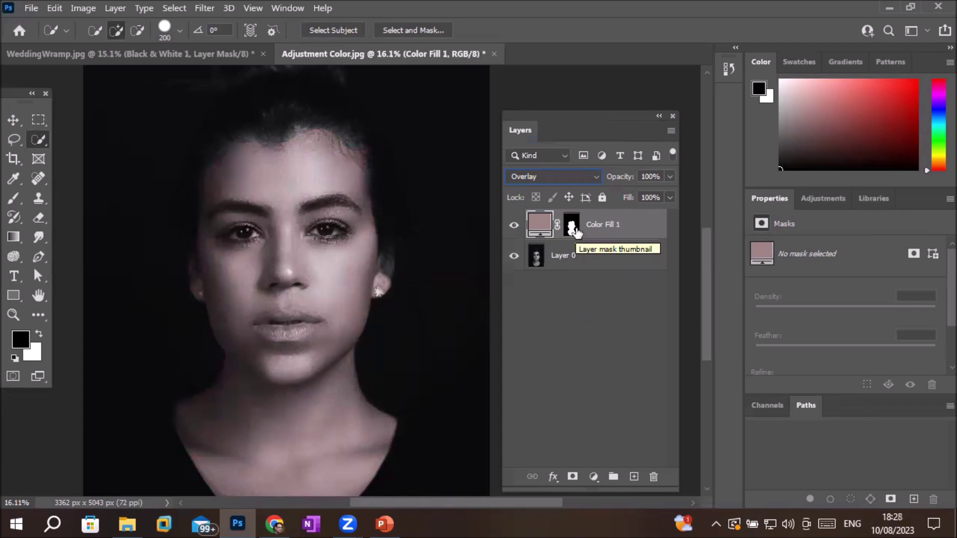
{"action": "double_click", "coordinate": [538, 229]}
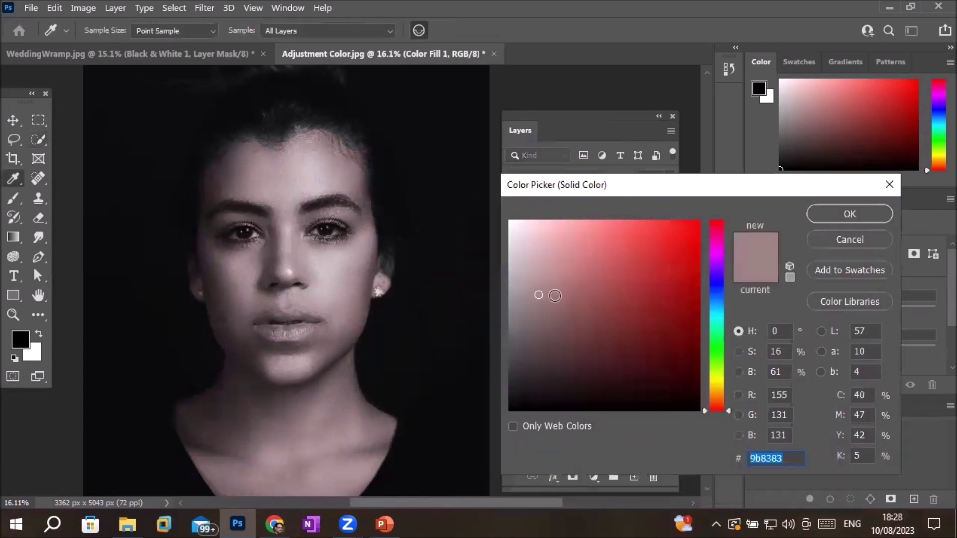
- Change the fill colour to lighter pink e19797, then delete the Color Fill 1 layer
{"action": "mouse_move", "coordinate": [538, 297]}
{"action": "left_mouse_down"}
{"action": "mouse_move", "coordinate": [569, 283]}
{"action": "mouse_move", "coordinate": [592, 310]}
{"action": "mouse_move", "coordinate": [630, 278]}
{"action": "mouse_move", "coordinate": [607, 246]}
{"action": "mouse_move", "coordinate": [623, 327]}
{"action": "mouse_move", "coordinate": [594, 305]}
{"action": "mouse_move", "coordinate": [625, 258]}
{"action": "mouse_move", "coordinate": [663, 252]}
{"action": "mouse_move", "coordinate": [624, 293]}
{"action": "mouse_move", "coordinate": [643, 256]}
{"action": "mouse_move", "coordinate": [716, 236]}
{"action": "mouse_move", "coordinate": [675, 306]}
{"action": "mouse_move", "coordinate": [641, 274]}
{"action": "mouse_move", "coordinate": [679, 241]}
{"action": "mouse_move", "coordinate": [615, 320]}
{"action": "mouse_move", "coordinate": [596, 256]}
{"action": "mouse_move", "coordinate": [569, 241]}
{"action": "left_mouse_up"}
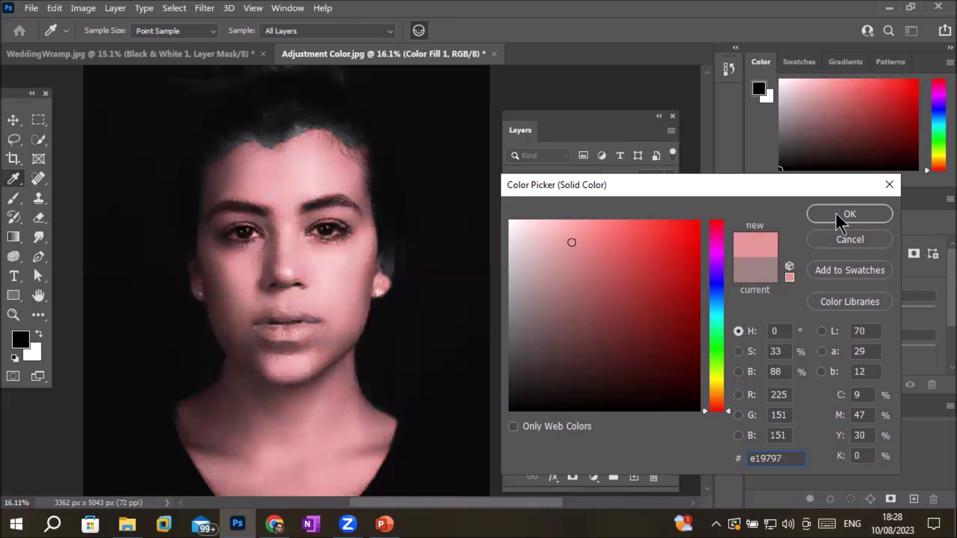
{"action": "left_click", "coordinate": [850, 213]}
{"action": "key", "text": "w"}
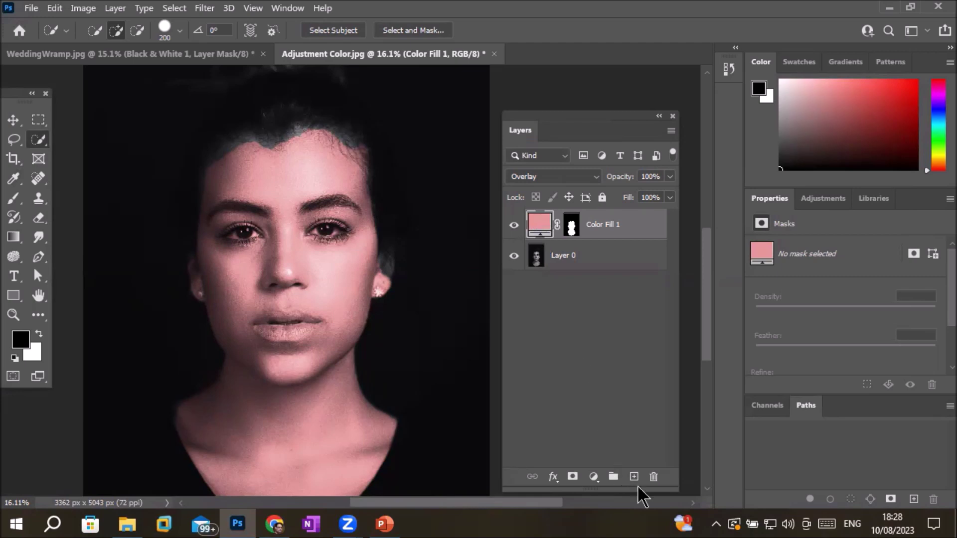
{"action": "left_click", "coordinate": [653, 477]}
{"action": "left_click", "coordinate": [408, 205]}
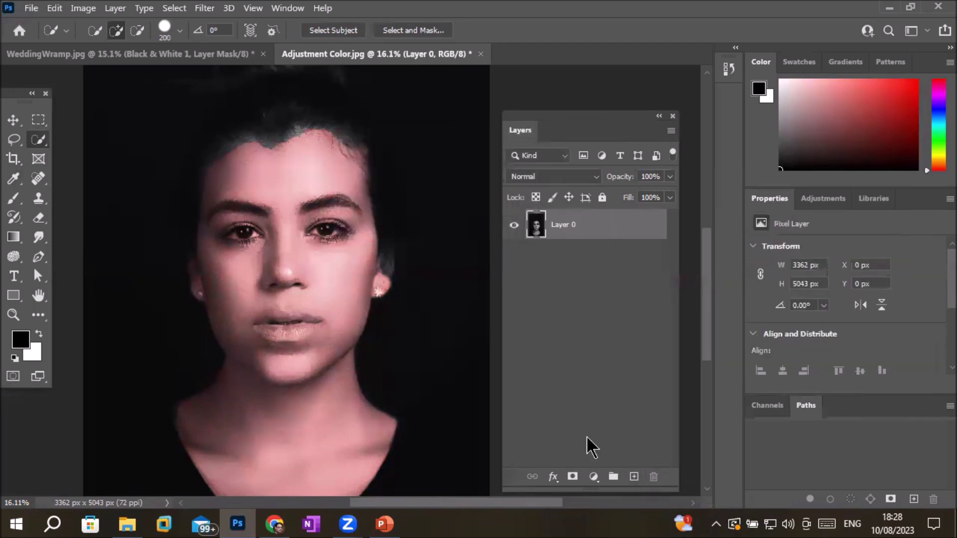
- Select the face and neck without the left background, then add a Hue/Saturation layer
{"action": "mouse_move", "coordinate": [293, 182]}
{"action": "left_mouse_down"}
{"action": "mouse_move", "coordinate": [233, 452]}
{"action": "mouse_move", "coordinate": [309, 171]}
{"action": "left_mouse_up"}
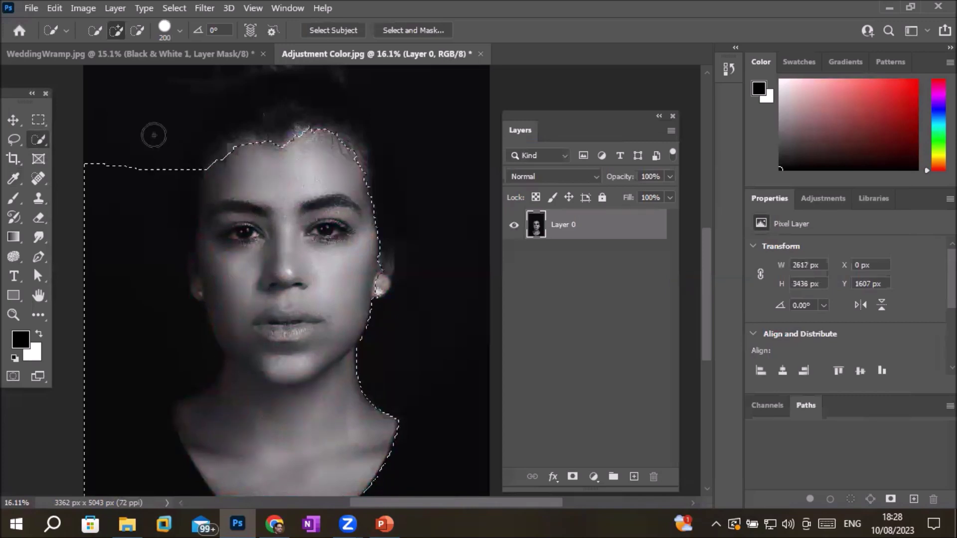
{"action": "key", "text": "alt"}
{"action": "mouse_move", "coordinate": [116, 237]}
{"action": "left_mouse_down"}
{"action": "mouse_move", "coordinate": [49, 433]}
{"action": "mouse_move", "coordinate": [175, 348]}
{"action": "mouse_move", "coordinate": [82, 464]}
{"action": "left_mouse_up"}
{"action": "mouse_move", "coordinate": [241, 218]}
{"action": "left_mouse_down"}
{"action": "mouse_move", "coordinate": [231, 214]}
{"action": "mouse_move", "coordinate": [239, 229]}
{"action": "mouse_move", "coordinate": [232, 287]}
{"action": "left_mouse_up"}
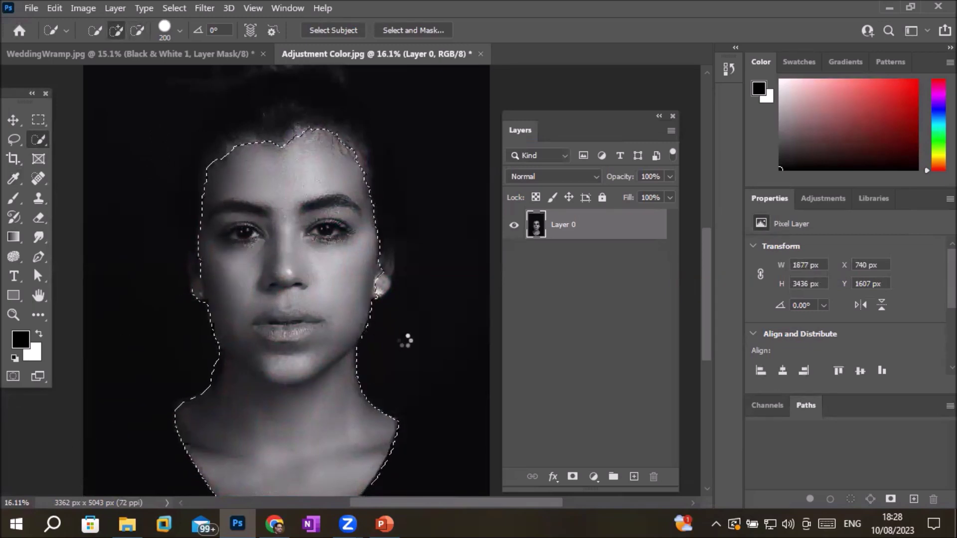
{"action": "left_click", "coordinate": [595, 478]}
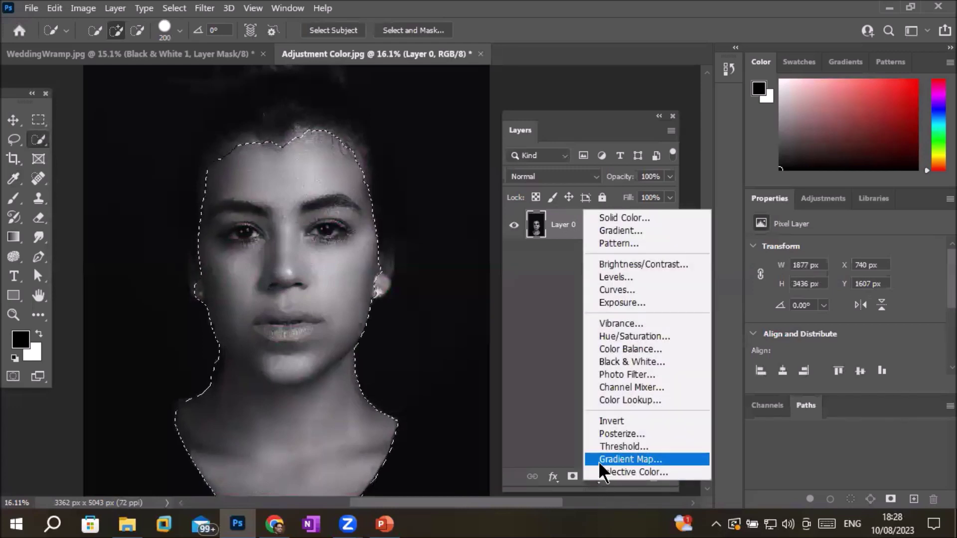
{"action": "left_click", "coordinate": [677, 338]}
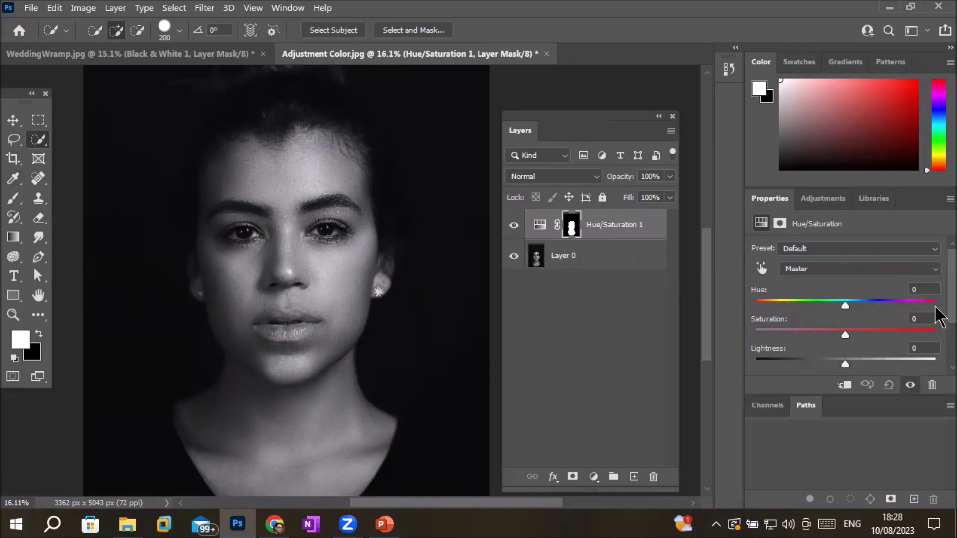
- Turn on Colorize for the Hue/Saturation adjustment
{"action": "scroll", "coordinate": [937, 332], "scroll_direction": "down", "scroll_amount": 3}
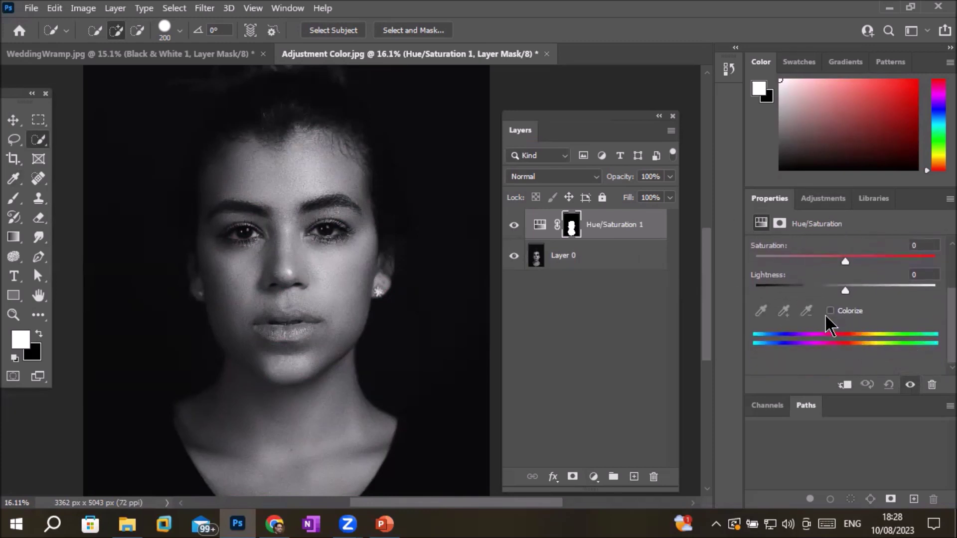
{"action": "left_click", "coordinate": [831, 311]}
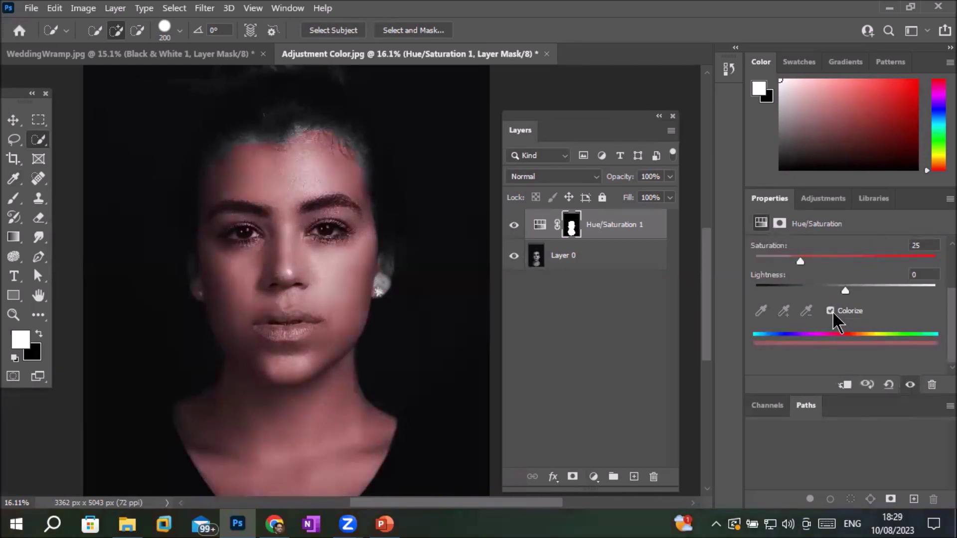
{"action": "left_click", "coordinate": [830, 311]}
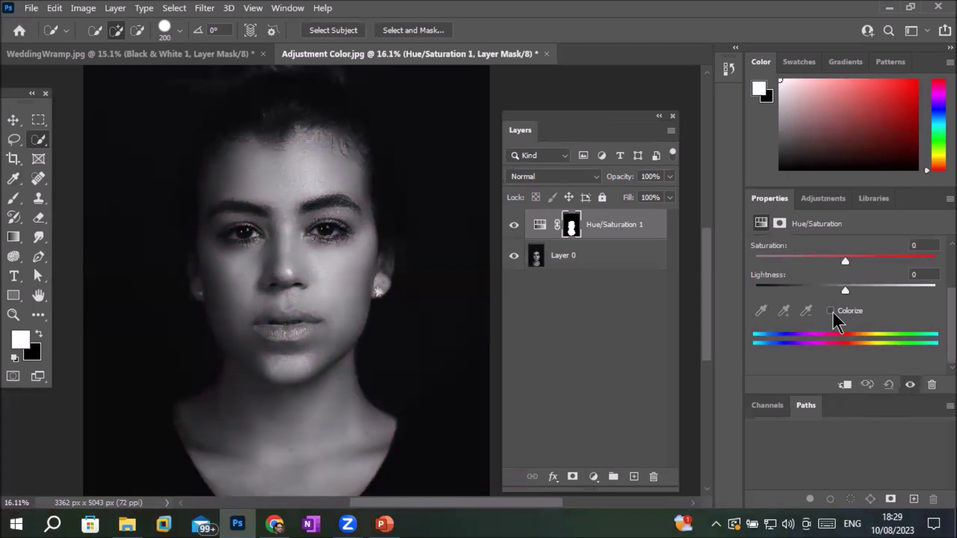
{"action": "left_click", "coordinate": [831, 312]}
{"action": "left_click", "coordinate": [831, 311]}
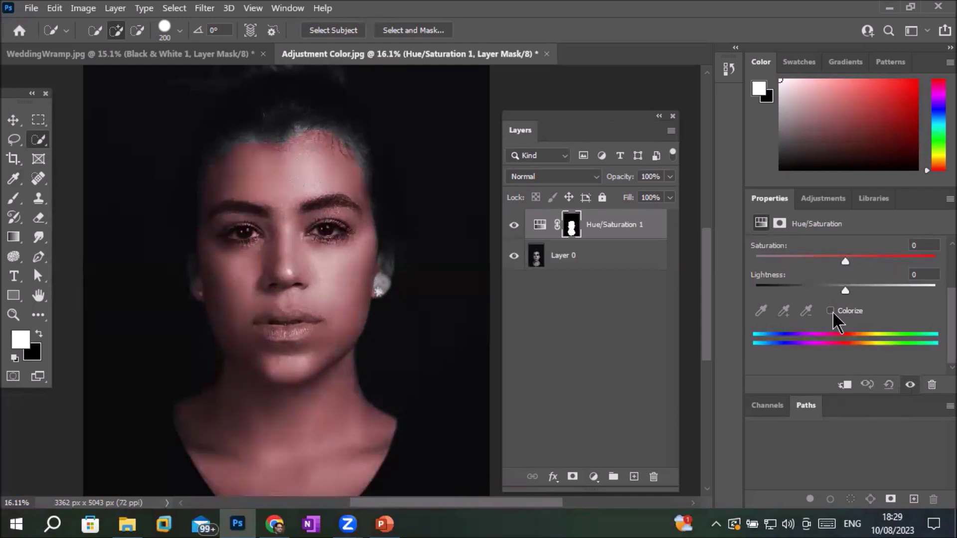
{"action": "left_click", "coordinate": [831, 311]}
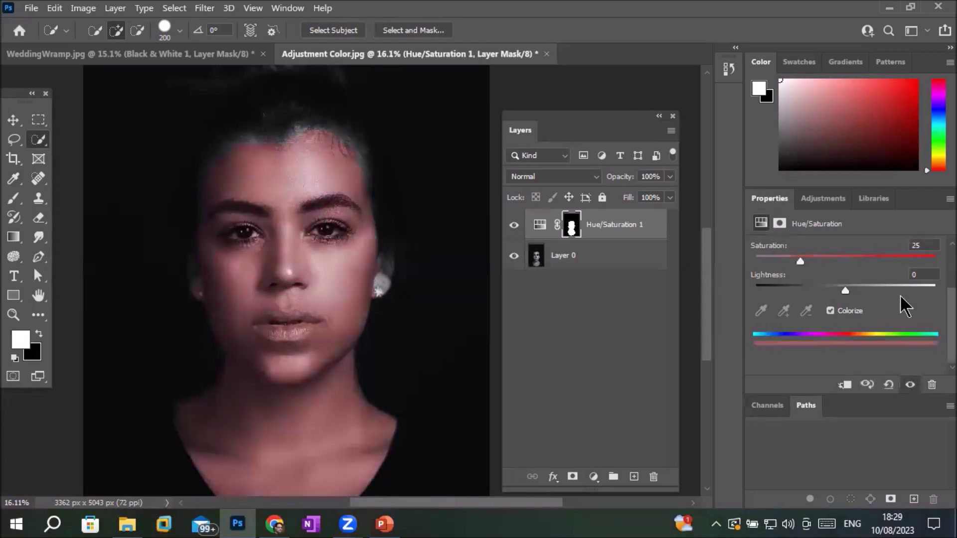
{"action": "scroll", "coordinate": [937, 324], "scroll_direction": "up", "scroll_amount": 2}
{"action": "scroll", "coordinate": [939, 294], "scroll_direction": "up", "scroll_amount": 2}
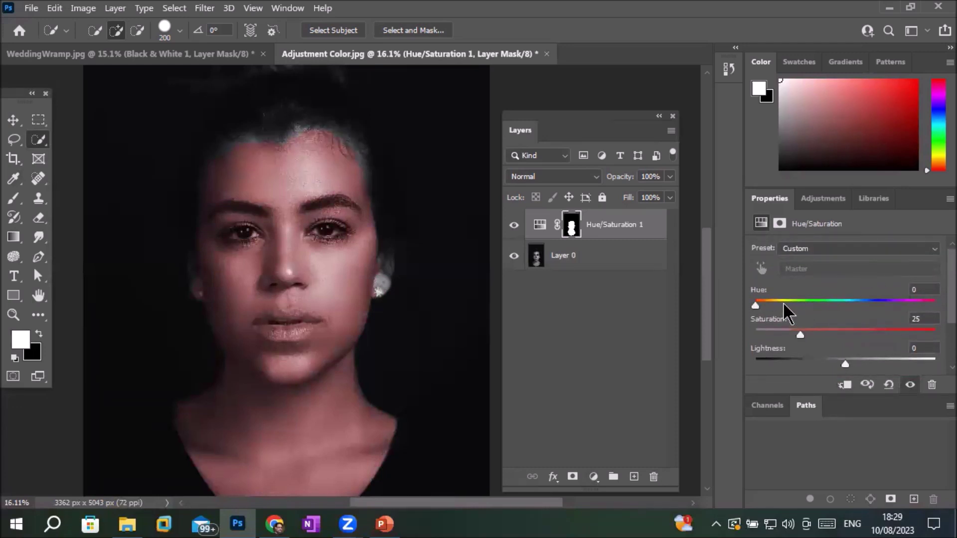
- Set the colorize tint to a warm Hue of 38 with Saturation 25
{"action": "left_click", "coordinate": [781, 300]}
{"action": "left_click_drag", "start_coordinate": [800, 300], "coordinate": [934, 302]}
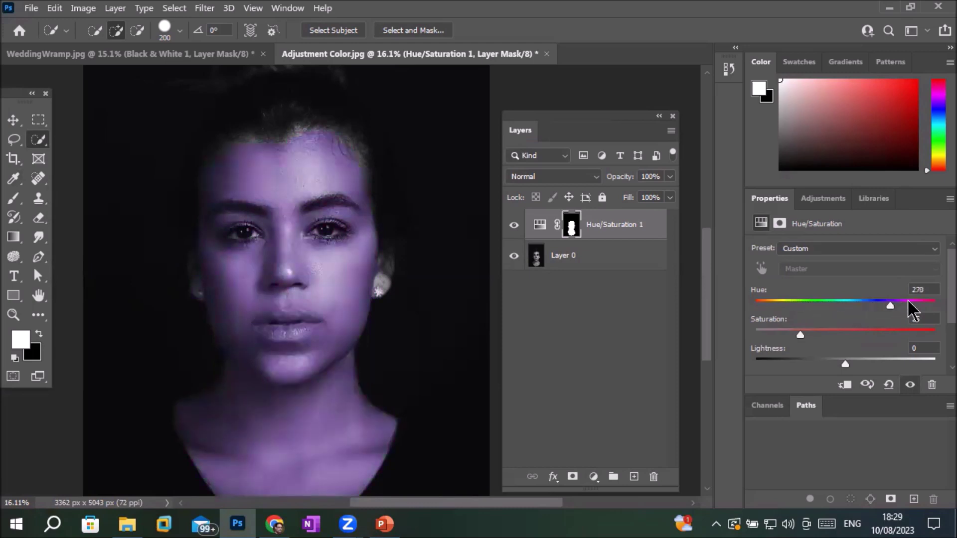
{"action": "left_click_drag", "start_coordinate": [934, 302], "coordinate": [859, 302]}
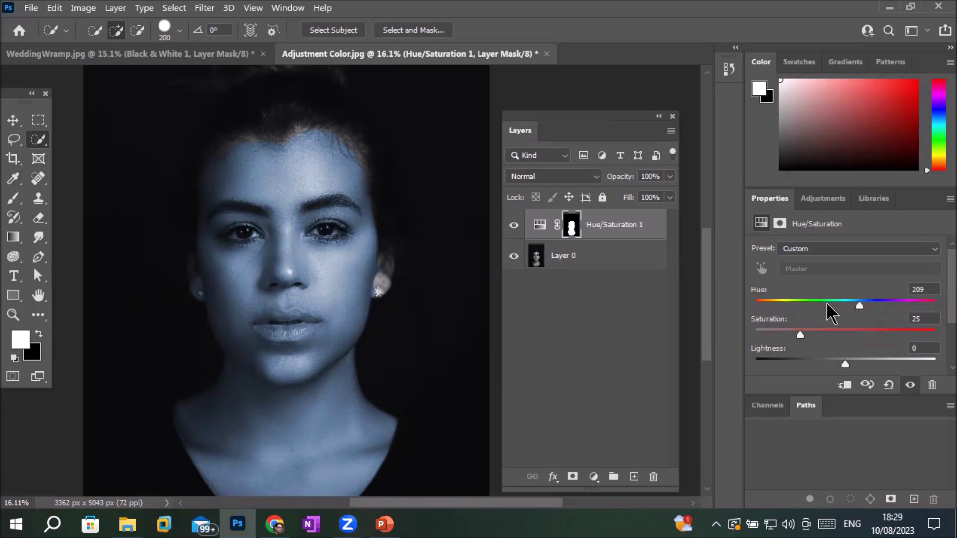
{"action": "left_click", "coordinate": [835, 305]}
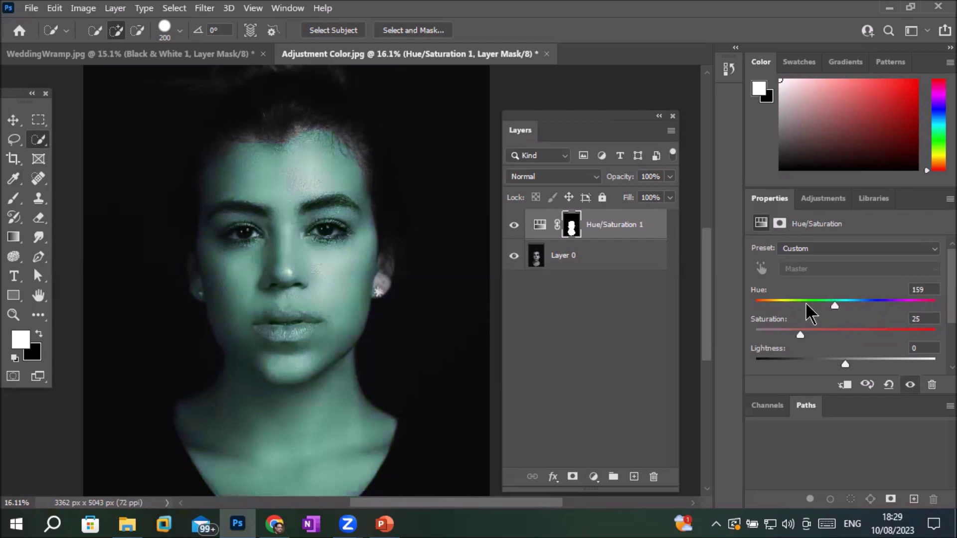
{"action": "left_click", "coordinate": [784, 303]}
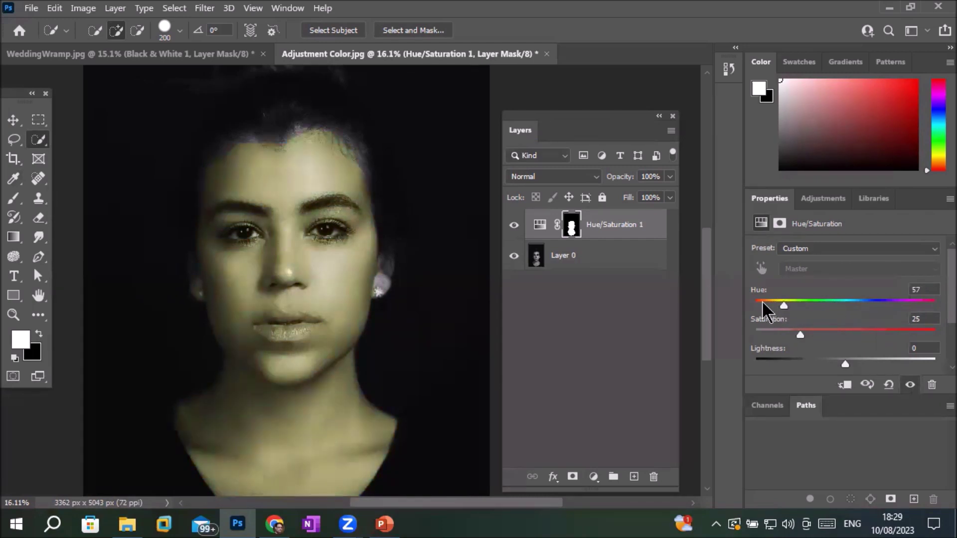
{"action": "left_click", "coordinate": [774, 303]}
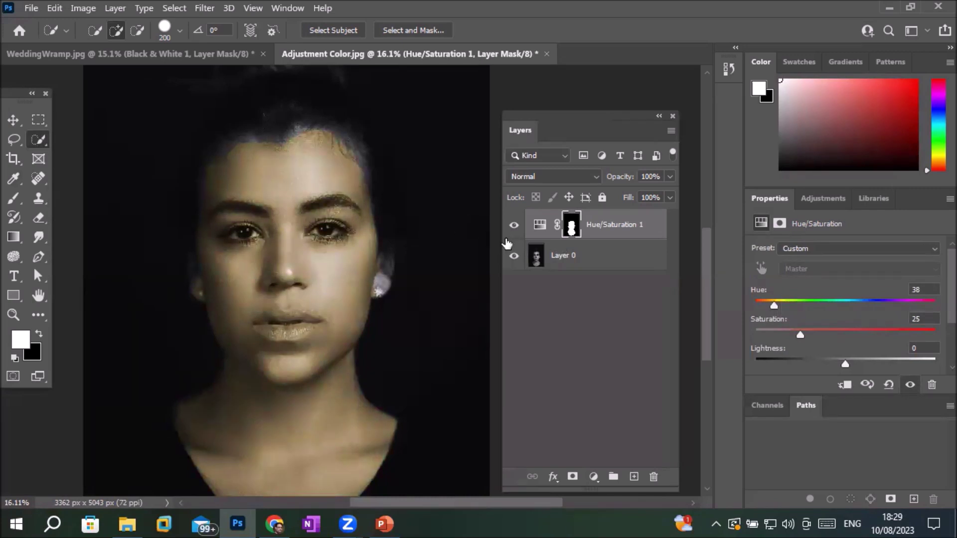
- Set the Hue/Saturation 1 layer's blend mode to Lighten
{"action": "left_click", "coordinate": [595, 180]}
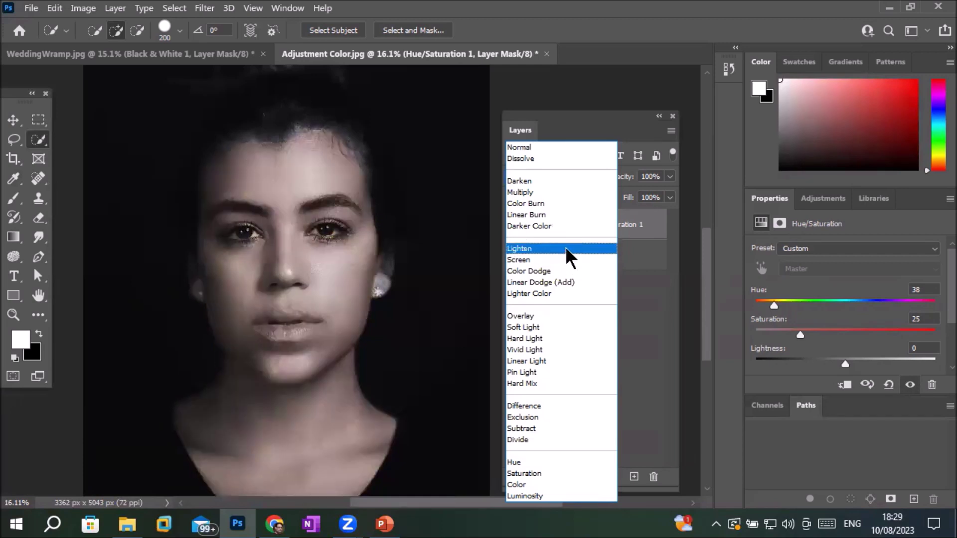
{"action": "left_click", "coordinate": [565, 248]}
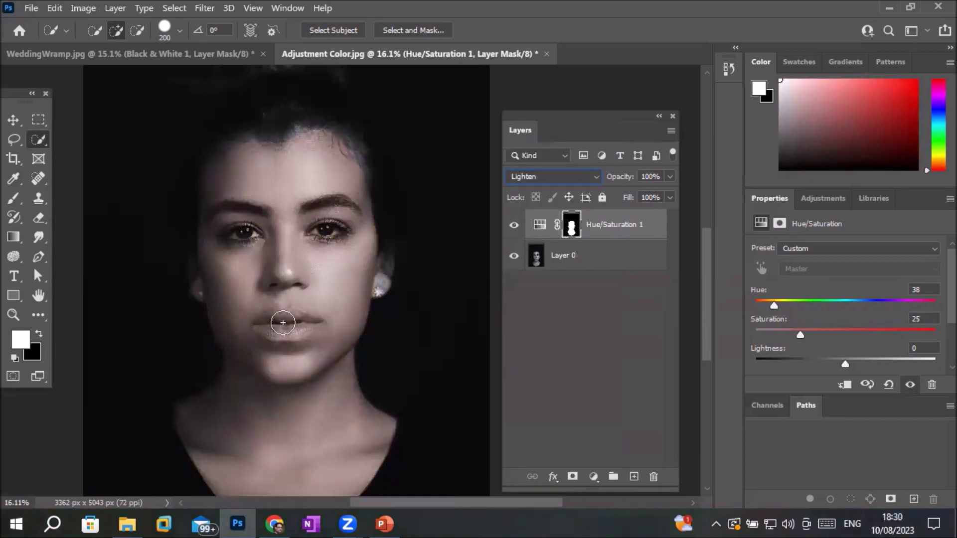
{"action": "left_click", "coordinate": [550, 265]}
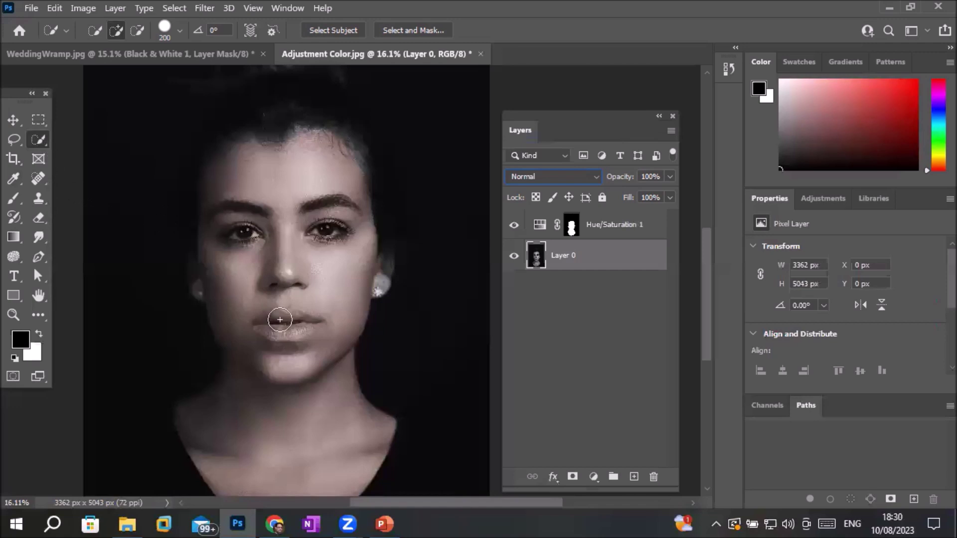
- Quick-select the lips and trim skin below the lower lip with a smaller brush
{"action": "left_click_drag", "start_coordinate": [286, 317], "coordinate": [328, 339]}
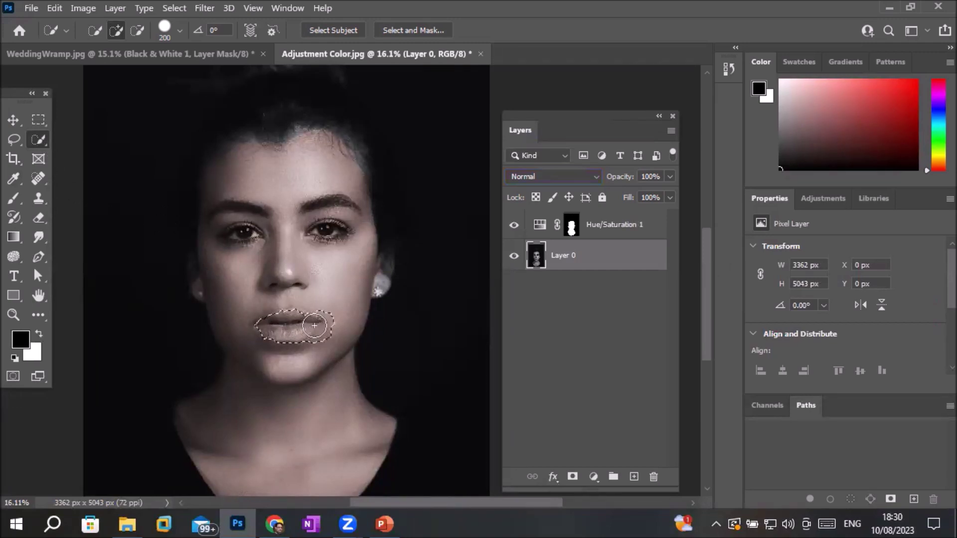
{"action": "scroll", "coordinate": [327, 339], "scroll_direction": "up", "scroll_amount": 4}
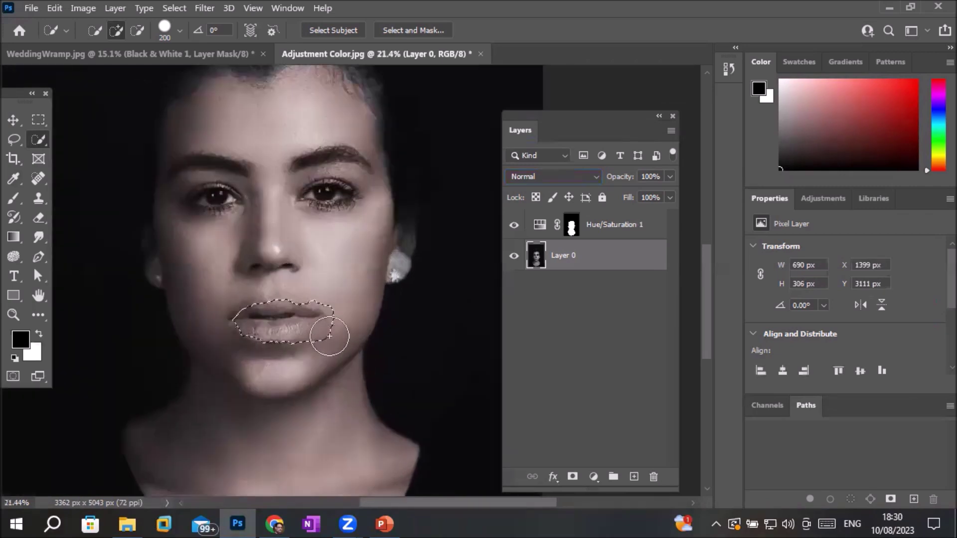
{"action": "scroll", "coordinate": [329, 331], "scroll_direction": "up", "scroll_amount": 4}
{"action": "scroll", "coordinate": [331, 331], "scroll_direction": "up", "scroll_amount": 3}
{"action": "scroll", "coordinate": [342, 339], "scroll_direction": "up", "scroll_amount": 1}
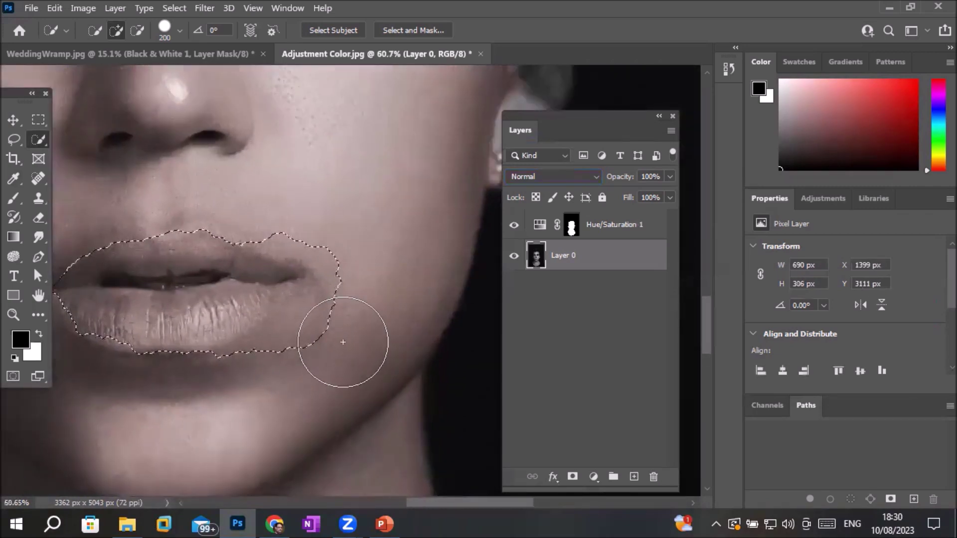
{"action": "key", "text": "bracketleft"}
{"action": "key", "text": "bracketleft"}
{"action": "key", "text": "bracketleft"}
{"action": "key", "text": "bracketleft"}
{"action": "key", "text": "bracketleft"}
{"action": "key", "text": "bracketleft"}
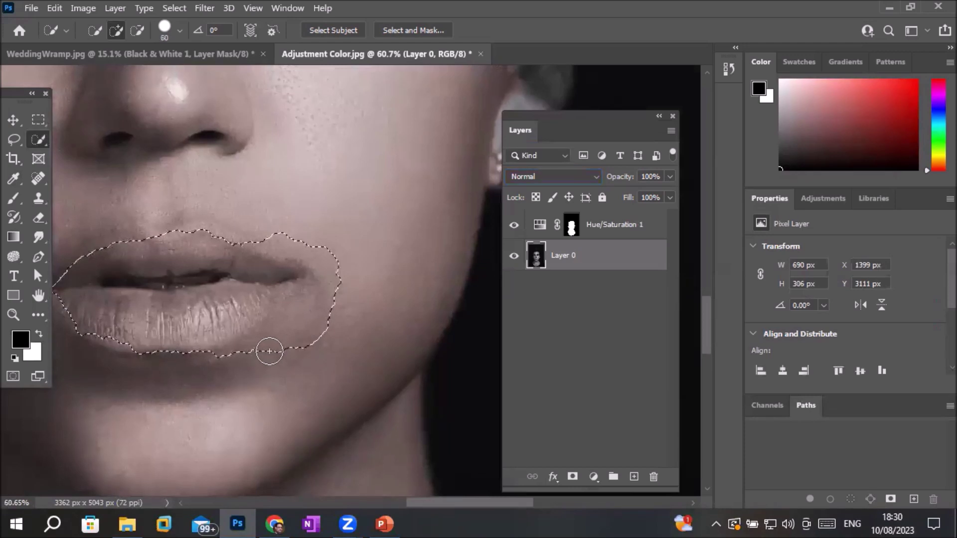
{"action": "mouse_move", "coordinate": [269, 351]}
{"action": "left_mouse_down"}
{"action": "mouse_move", "coordinate": [334, 287]}
{"action": "mouse_move", "coordinate": [246, 352]}
{"action": "left_mouse_up"}
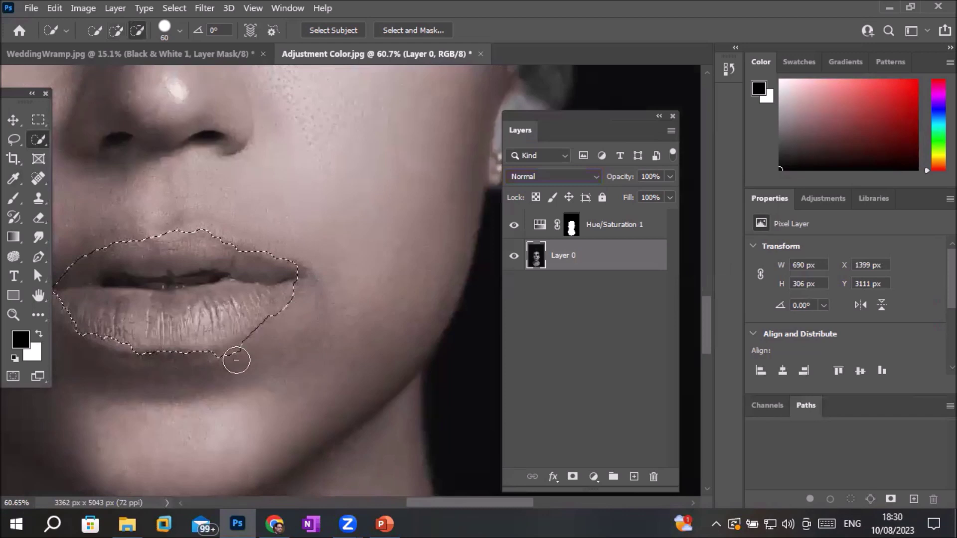
- Extend the lip selection at the left corner, upper-left lip and lower-left edge
{"action": "scroll", "coordinate": [130, 267], "scroll_direction": "down", "scroll_amount": 3}
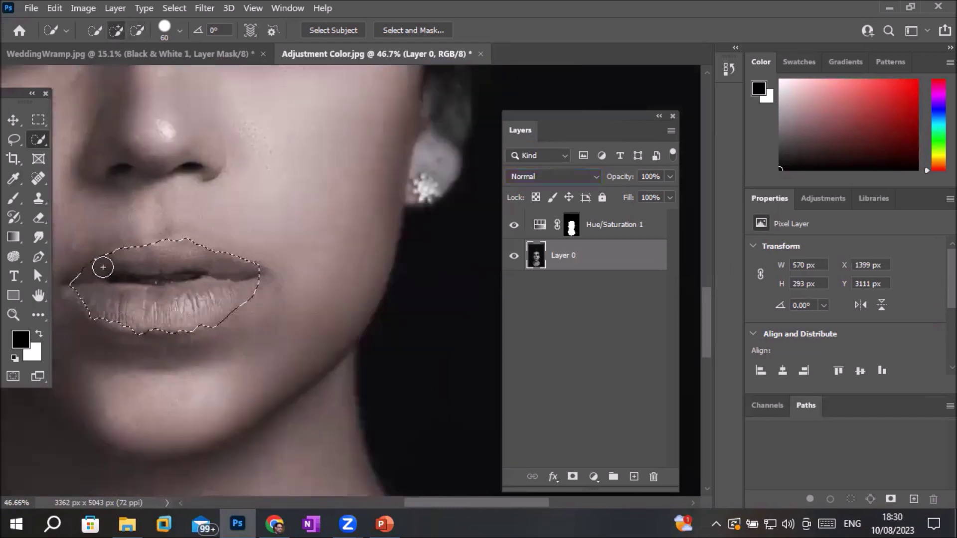
{"action": "scroll", "coordinate": [103, 267], "scroll_direction": "up", "scroll_amount": 1}
{"action": "scroll", "coordinate": [89, 249], "scroll_direction": "up", "scroll_amount": 1}
{"action": "scroll", "coordinate": [86, 258], "scroll_direction": "up", "scroll_amount": 2}
{"action": "left_click", "coordinate": [85, 317]}
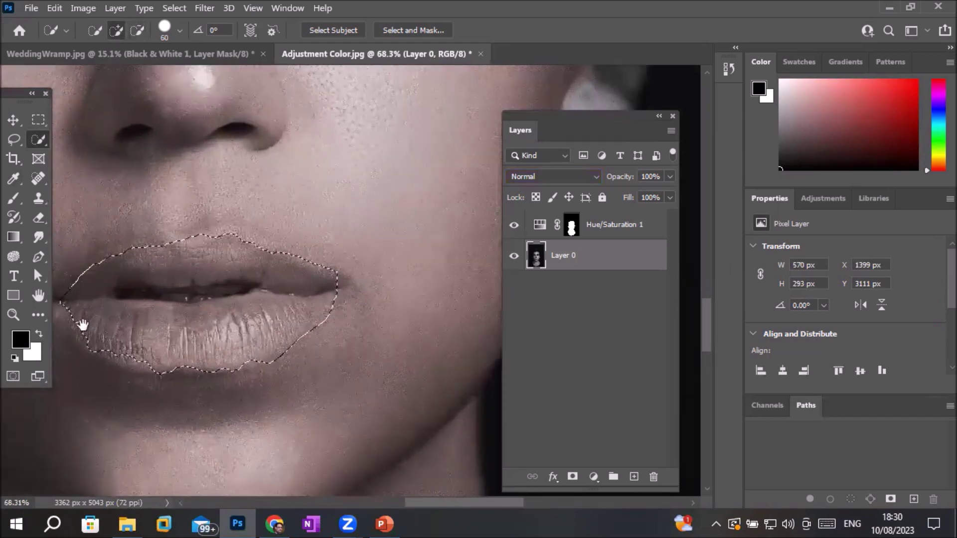
{"action": "left_click_drag", "start_coordinate": [81, 320], "coordinate": [239, 335]}
{"action": "left_click", "coordinate": [235, 299]}
{"action": "left_click", "coordinate": [247, 296]}
{"action": "left_click_drag", "start_coordinate": [245, 351], "coordinate": [299, 367]}
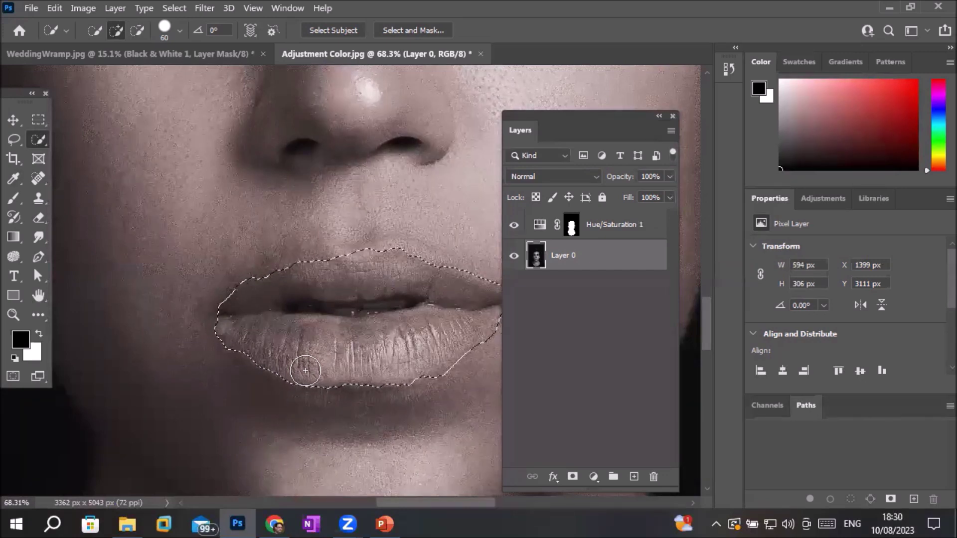
{"action": "left_click", "coordinate": [594, 477]}
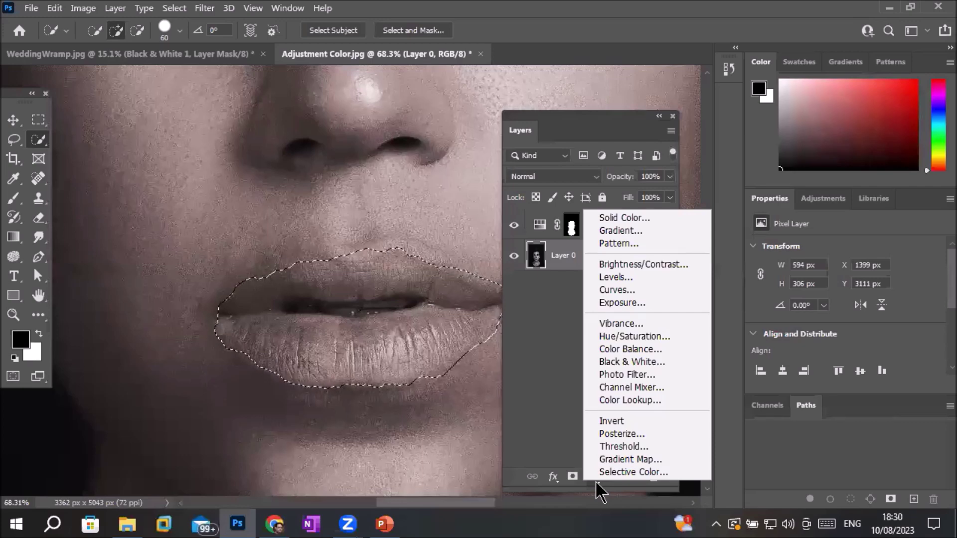
- Add a Solid Color fill layer over the lips in bright blue 0404fb (hue 240)
{"action": "left_click", "coordinate": [644, 218]}
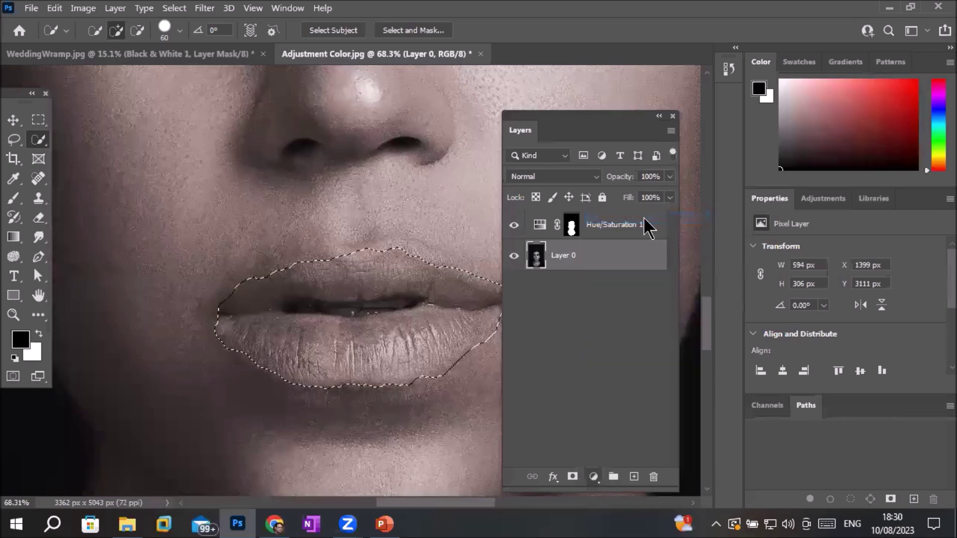
{"action": "left_click_drag", "start_coordinate": [687, 267], "coordinate": [688, 226]}
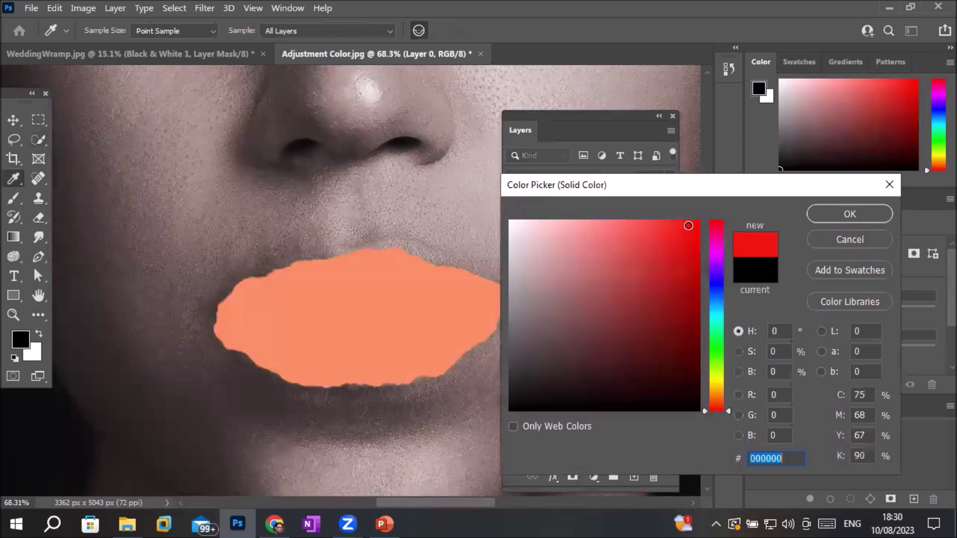
{"action": "mouse_move", "coordinate": [689, 222]}
{"action": "left_mouse_down"}
{"action": "mouse_move", "coordinate": [699, 292]}
{"action": "mouse_move", "coordinate": [691, 311]}
{"action": "mouse_move", "coordinate": [694, 222]}
{"action": "left_mouse_up"}
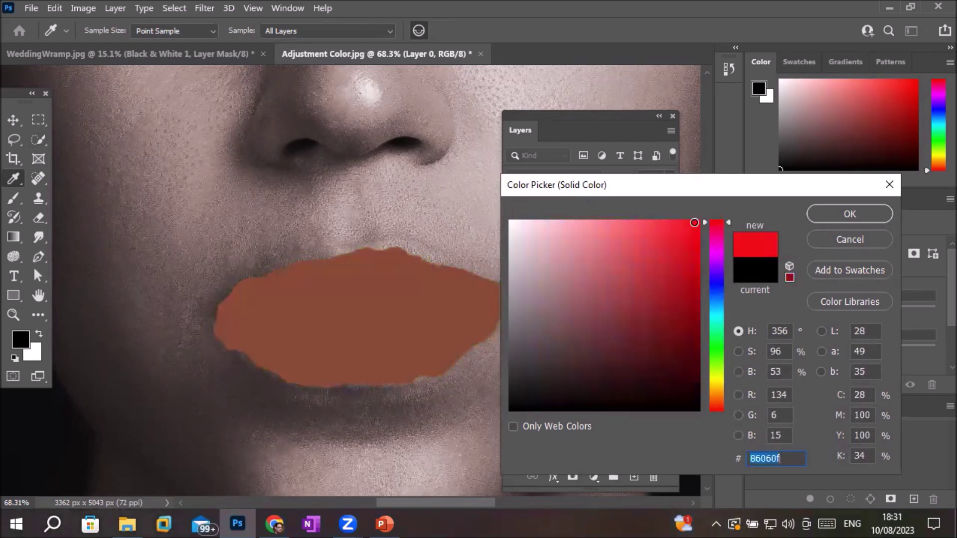
{"action": "left_click", "coordinate": [694, 223]}
{"action": "left_click", "coordinate": [718, 283]}
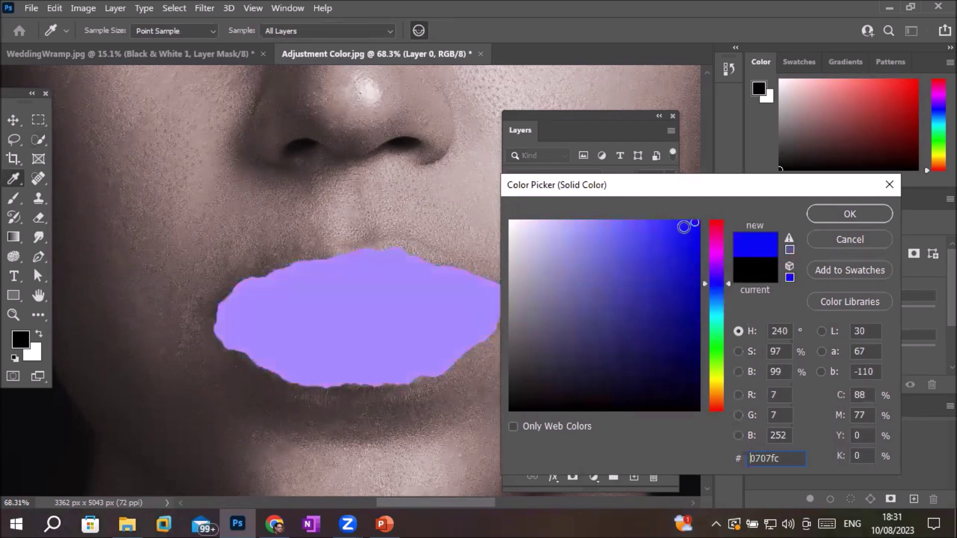
{"action": "left_click", "coordinate": [698, 222]}
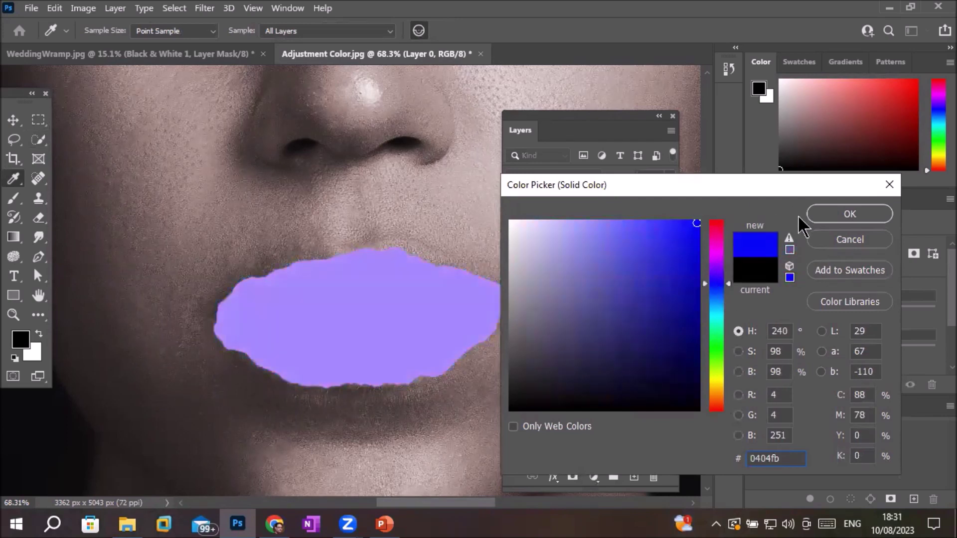
{"action": "left_click", "coordinate": [832, 217]}
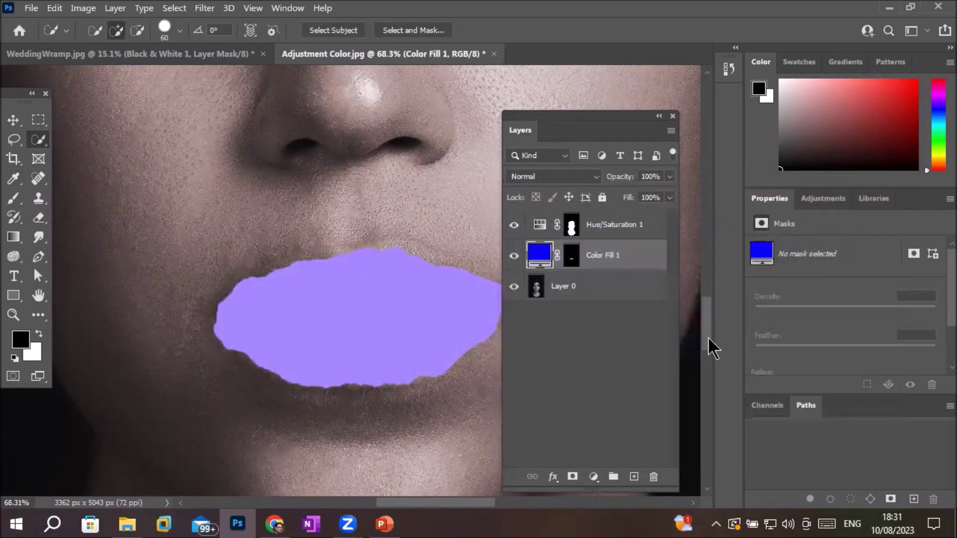
- Hide Hue/Saturation 1 and set the lip Color Fill 1 to Overlay blending
{"action": "left_click", "coordinate": [514, 226]}
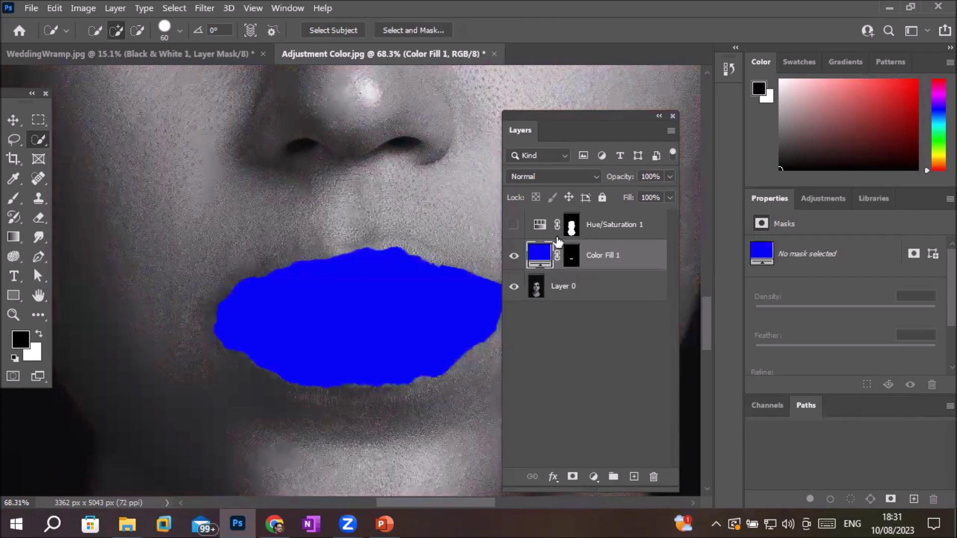
{"action": "left_click", "coordinate": [596, 177]}
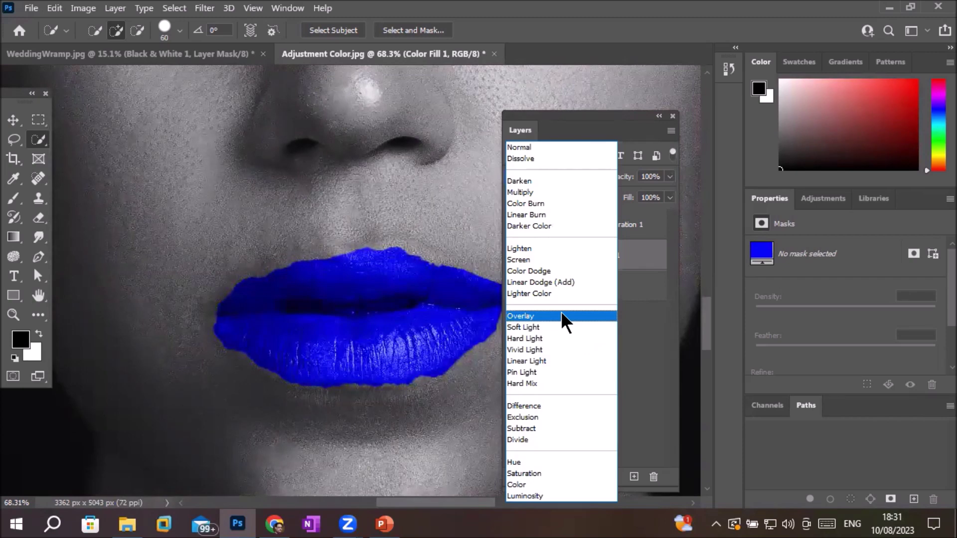
{"action": "left_click", "coordinate": [562, 320]}
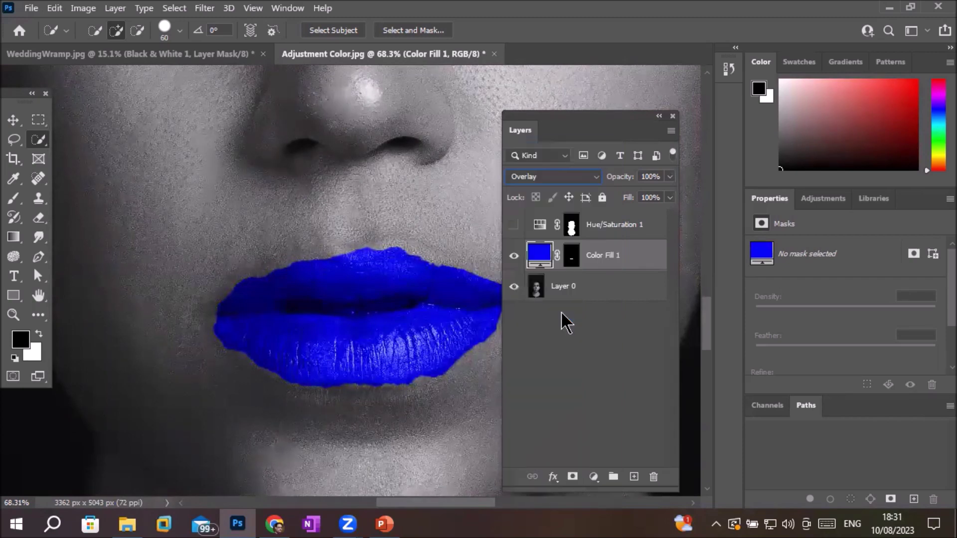
- Change the lip fill colour from blue to bright red fc032c
{"action": "double_click", "coordinate": [539, 257]}
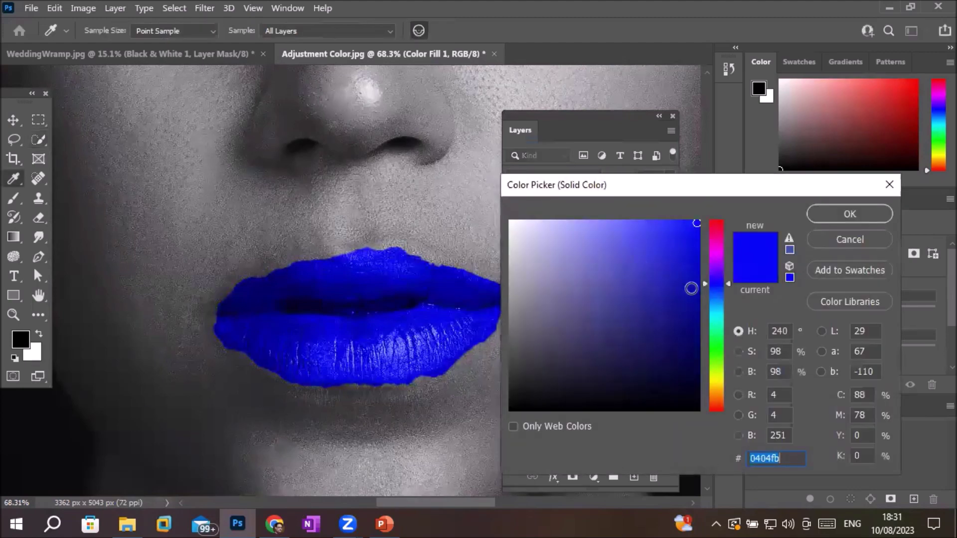
{"action": "left_click", "coordinate": [716, 228]}
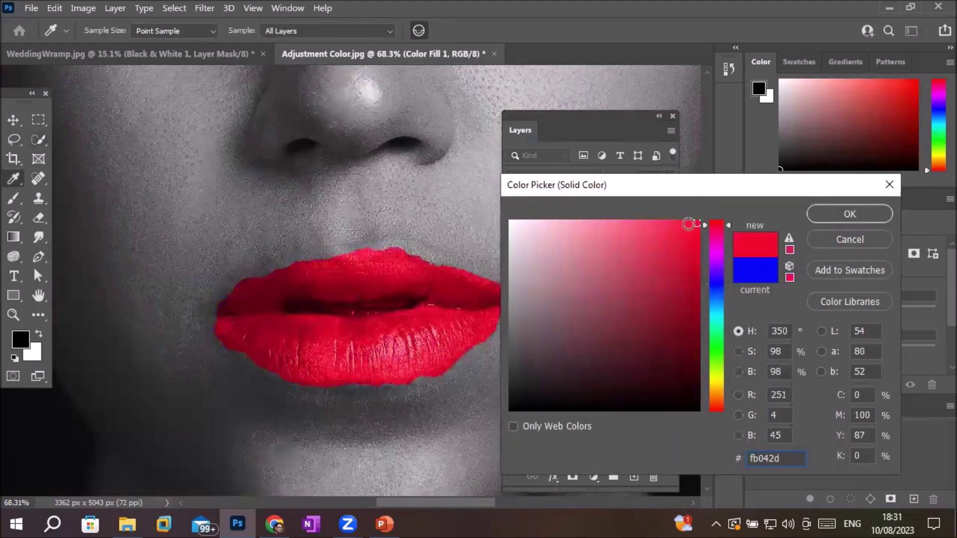
{"action": "left_click_drag", "start_coordinate": [688, 224], "coordinate": [696, 224]}
{"action": "left_click", "coordinate": [698, 222]}
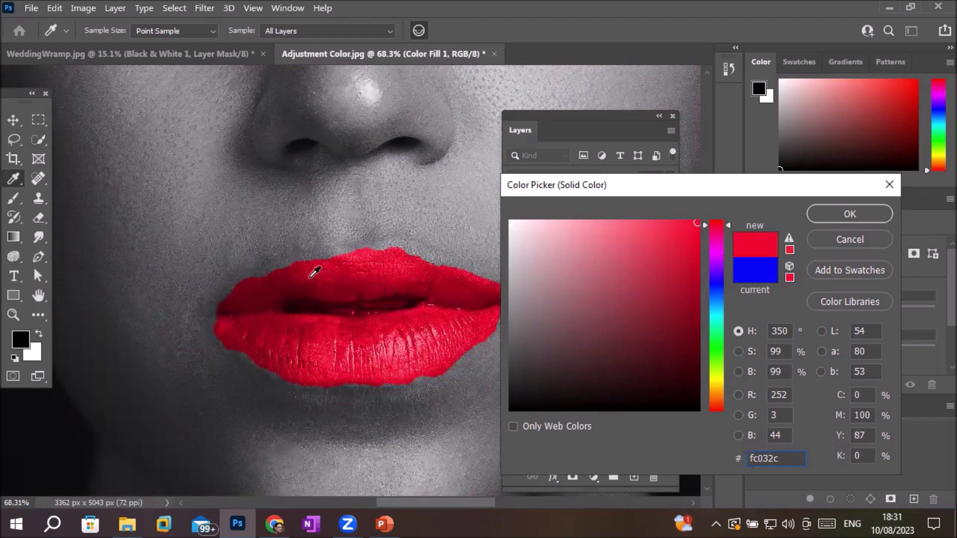
{"action": "left_click", "coordinate": [835, 220]}
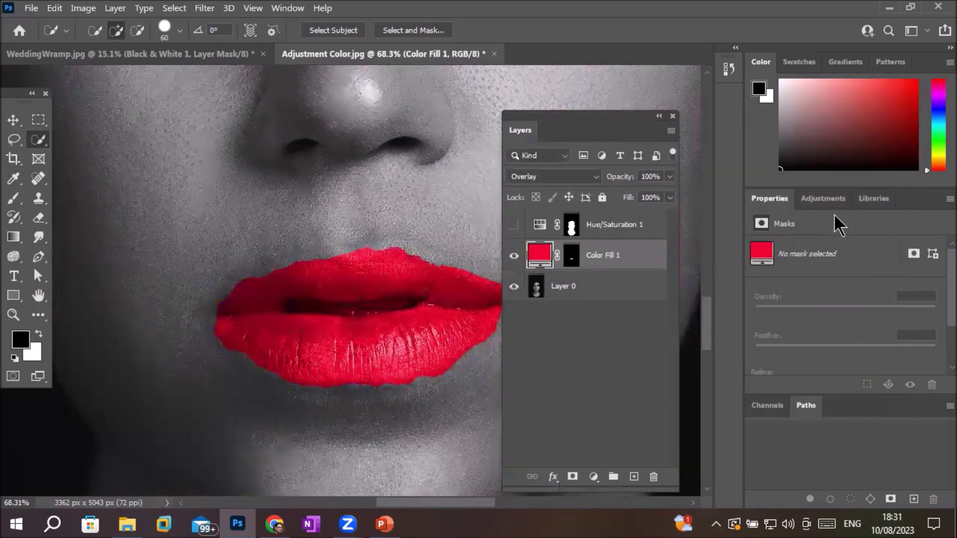
- Show Hue/Saturation 1 again with Color Fill 1 moved above it
{"action": "left_click", "coordinate": [514, 226]}
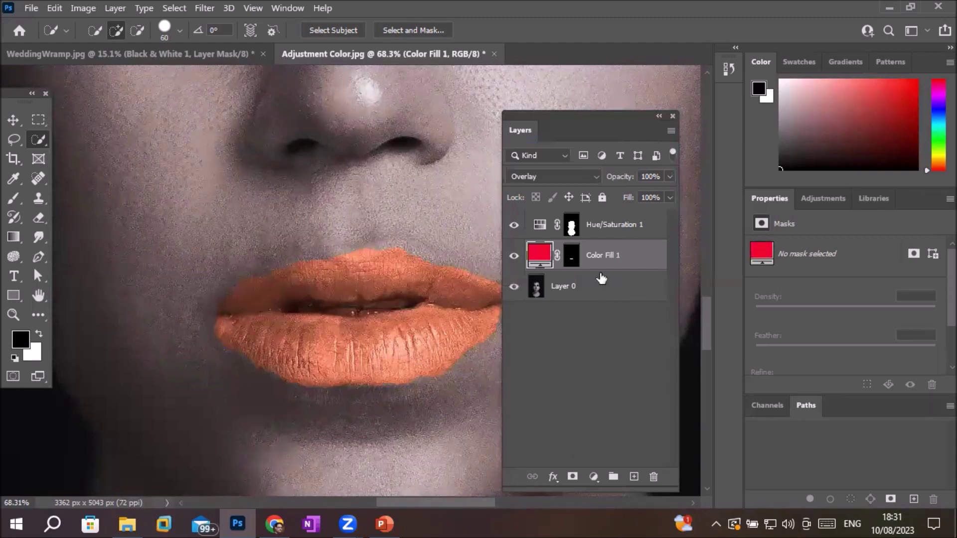
{"action": "left_click_drag", "start_coordinate": [541, 259], "coordinate": [545, 213]}
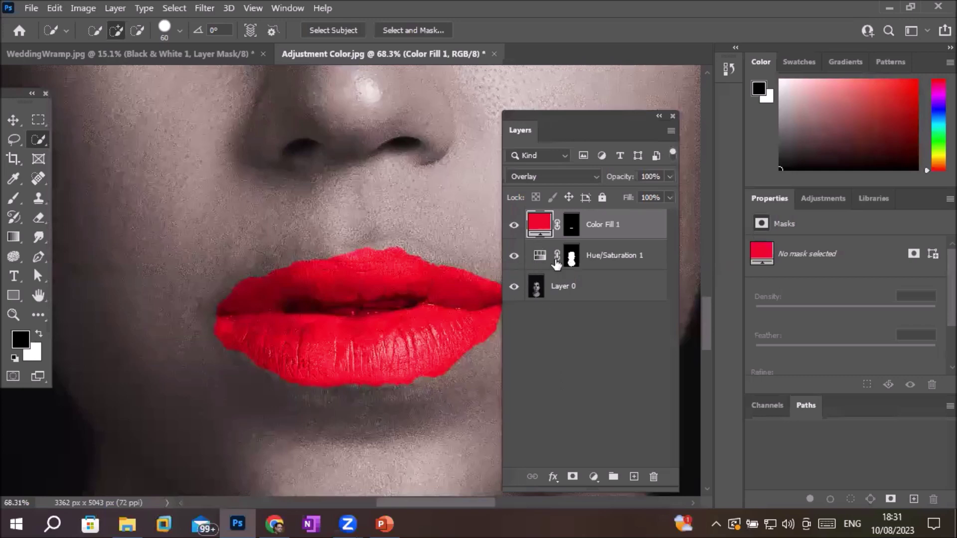
{"action": "left_click", "coordinate": [536, 260]}
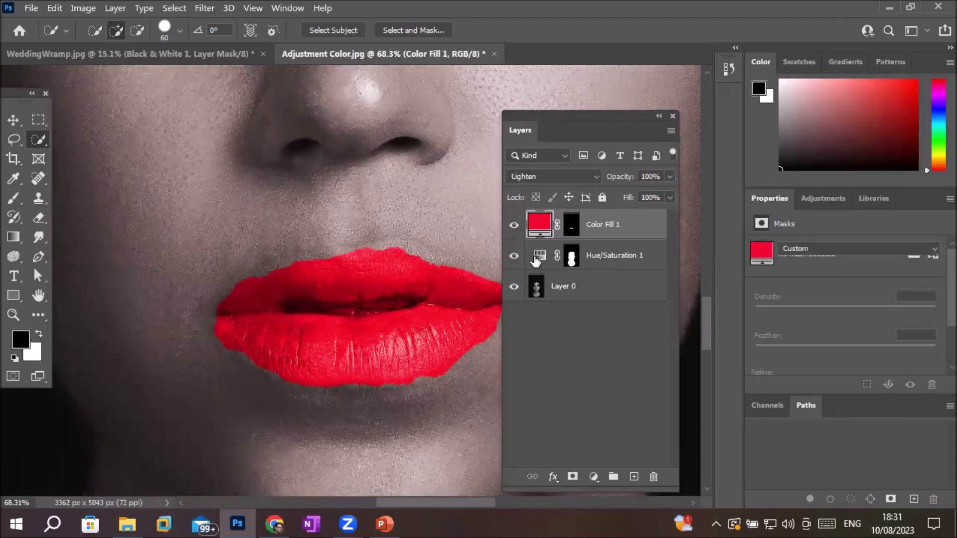
- Tune the skin tint to Hue 47, Saturation 78, Lightness -14 and view the whole portrait
{"action": "left_click_drag", "start_coordinate": [773, 304], "coordinate": [850, 304]}
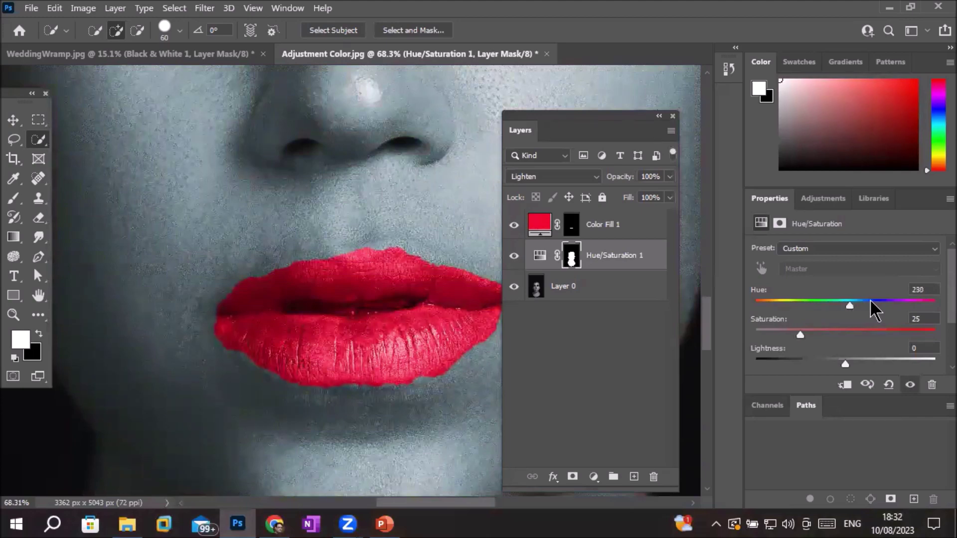
{"action": "mouse_move", "coordinate": [850, 302]}
{"action": "left_mouse_down"}
{"action": "mouse_move", "coordinate": [777, 313]}
{"action": "mouse_move", "coordinate": [779, 303]}
{"action": "mouse_move", "coordinate": [815, 332]}
{"action": "mouse_move", "coordinate": [885, 340]}
{"action": "mouse_move", "coordinate": [761, 335]}
{"action": "mouse_move", "coordinate": [934, 332]}
{"action": "mouse_move", "coordinate": [896, 330]}
{"action": "left_mouse_up"}
{"action": "mouse_move", "coordinate": [845, 365]}
{"action": "left_mouse_down"}
{"action": "mouse_move", "coordinate": [898, 364]}
{"action": "mouse_move", "coordinate": [821, 357]}
{"action": "mouse_move", "coordinate": [854, 358]}
{"action": "mouse_move", "coordinate": [834, 356]}
{"action": "left_mouse_up"}
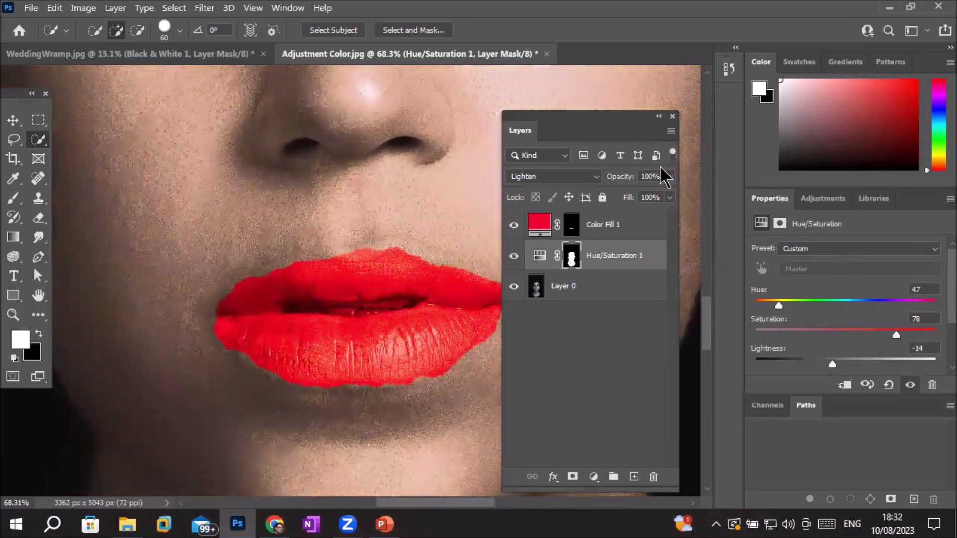
{"action": "scroll", "coordinate": [322, 184], "scroll_direction": "down", "scroll_amount": 2}
{"action": "scroll", "coordinate": [323, 184], "scroll_direction": "down", "scroll_amount": 3}
{"action": "scroll", "coordinate": [323, 184], "scroll_direction": "down", "scroll_amount": 3}
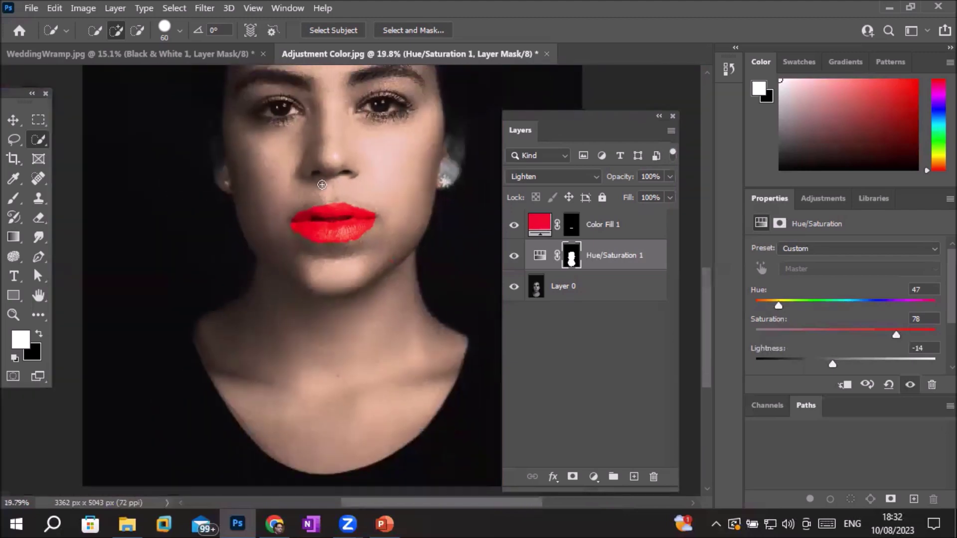
{"action": "scroll", "coordinate": [322, 184], "scroll_direction": "down", "scroll_amount": 2}
{"action": "scroll", "coordinate": [356, 123], "scroll_direction": "down", "scroll_amount": 1}
{"action": "scroll", "coordinate": [359, 117], "scroll_direction": "down", "scroll_amount": 1}
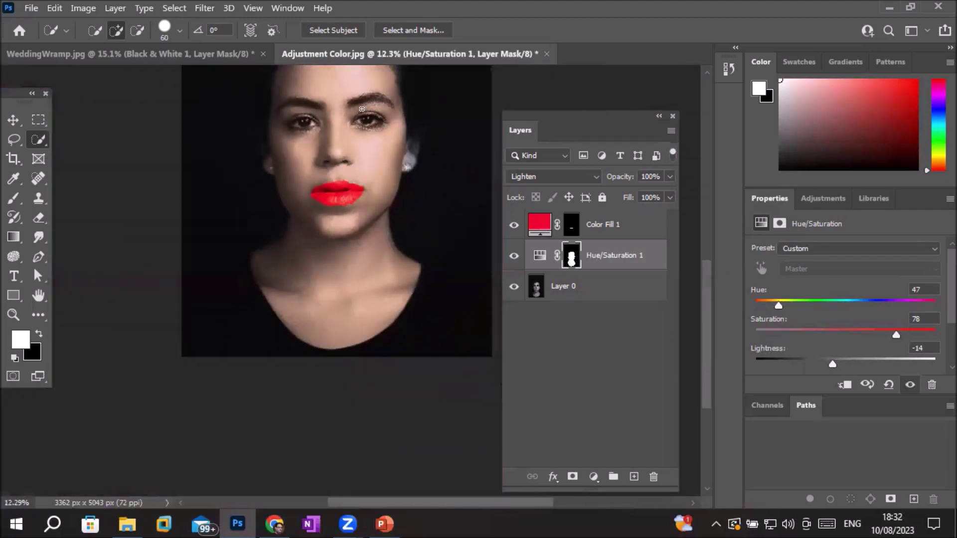
{"action": "left_click_drag", "start_coordinate": [365, 116], "coordinate": [332, 218]}
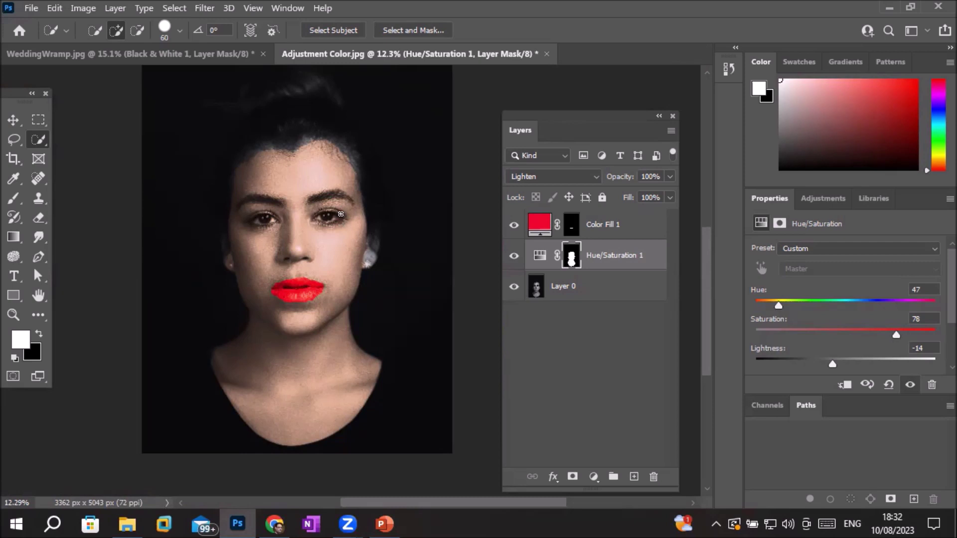
- Bring claudio-fonte-8nGY2SMLEaU-unsplash.jpg from Images > DoorCarWindows into Photoshop by dragging it across
{"action": "left_click", "coordinate": [127, 524]}
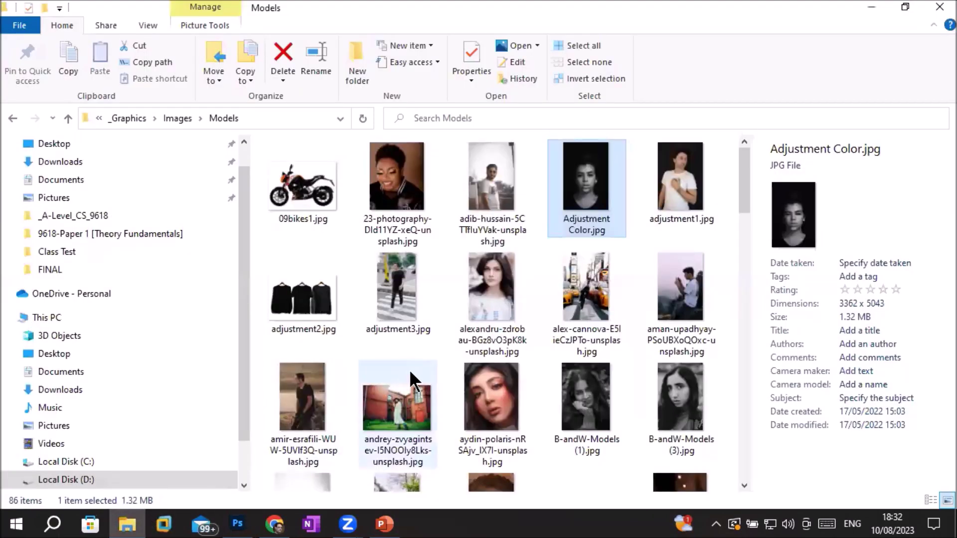
{"action": "left_click", "coordinate": [179, 119]}
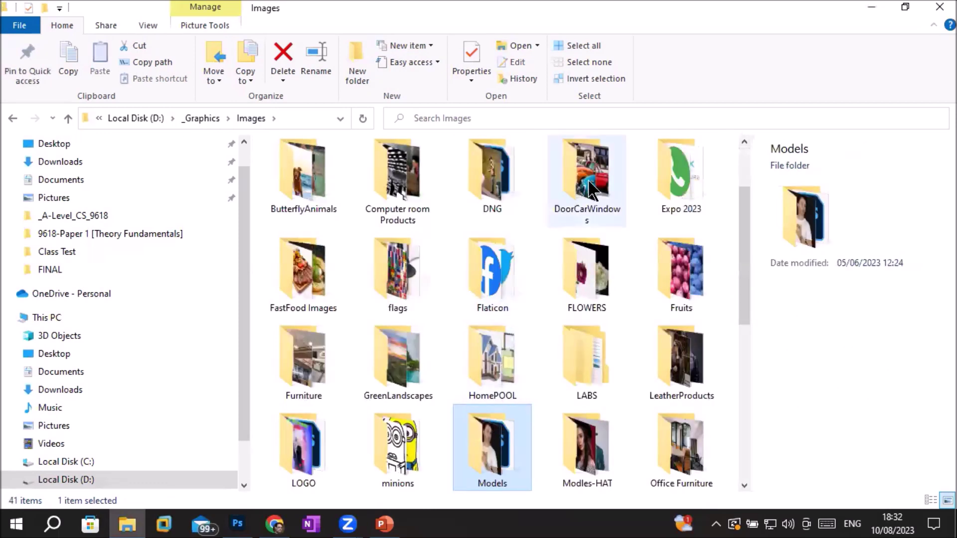
{"action": "double_click", "coordinate": [590, 189]}
{"action": "left_click_drag", "start_coordinate": [599, 285], "coordinate": [301, 514]}
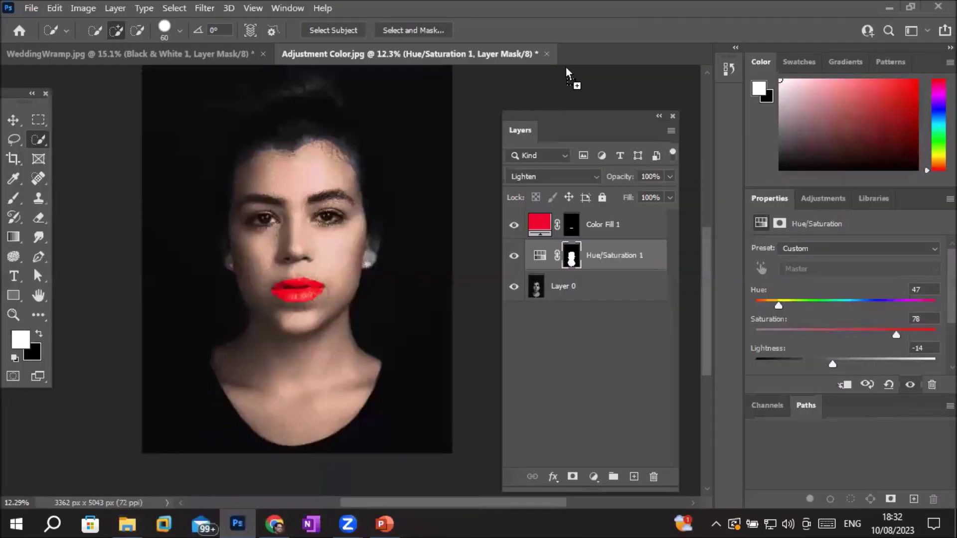
{"action": "mouse_move", "coordinate": [300, 513]}
{"action": "left_mouse_down"}
{"action": "mouse_move", "coordinate": [578, 65]}
{"action": "mouse_move", "coordinate": [253, 55]}
{"action": "left_mouse_up"}
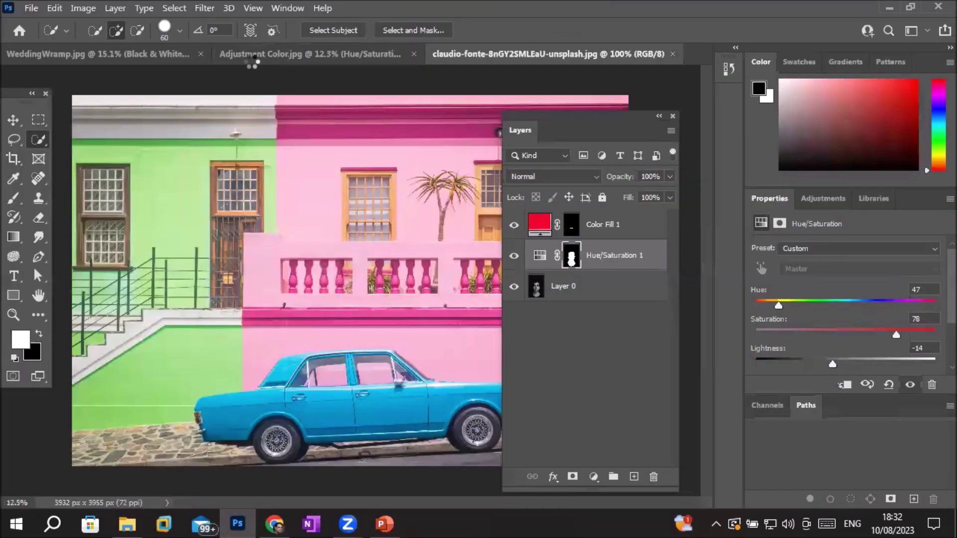
- Close WeddingWramp.jpg and Adjustment Color.jpg without saving, and move the Layers panel aside
{"action": "left_click", "coordinate": [201, 54]}
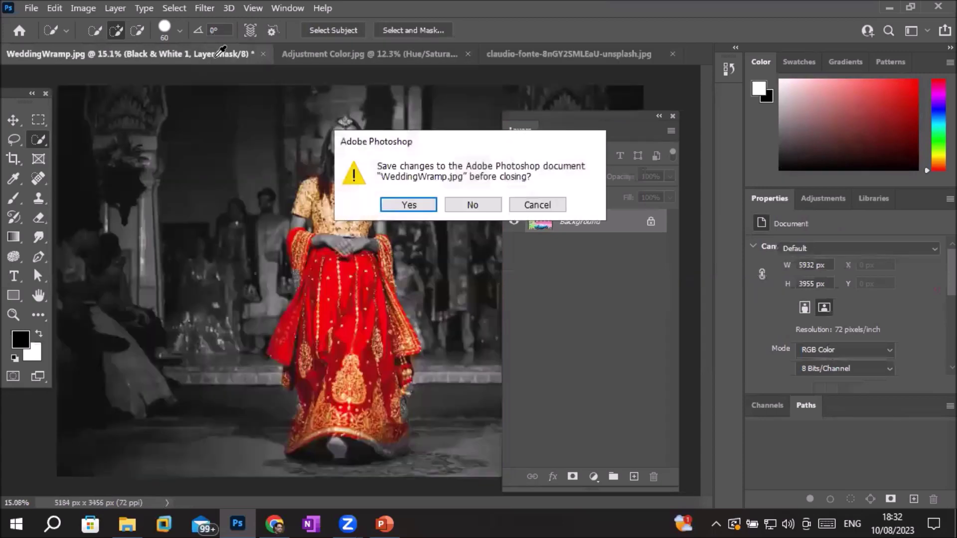
{"action": "left_click", "coordinate": [480, 204]}
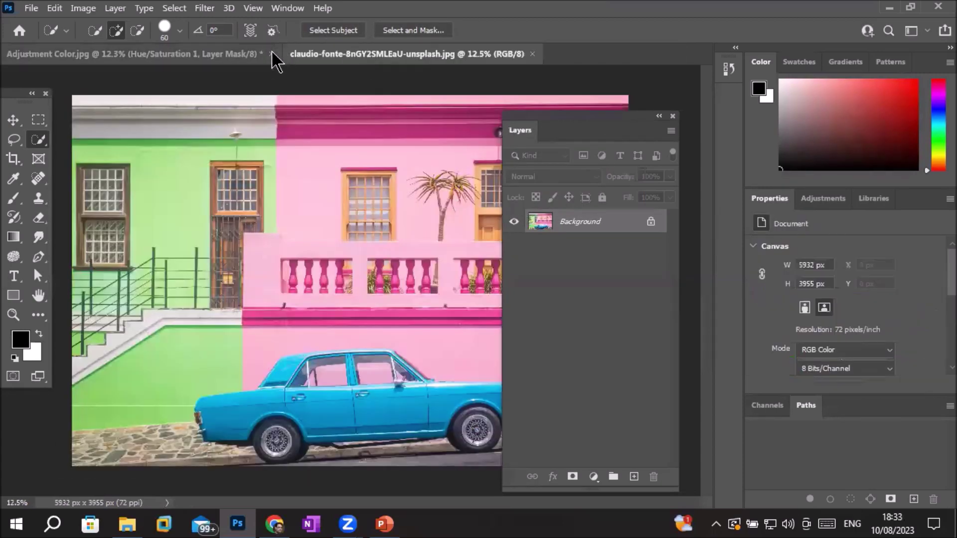
{"action": "left_click", "coordinate": [272, 54]}
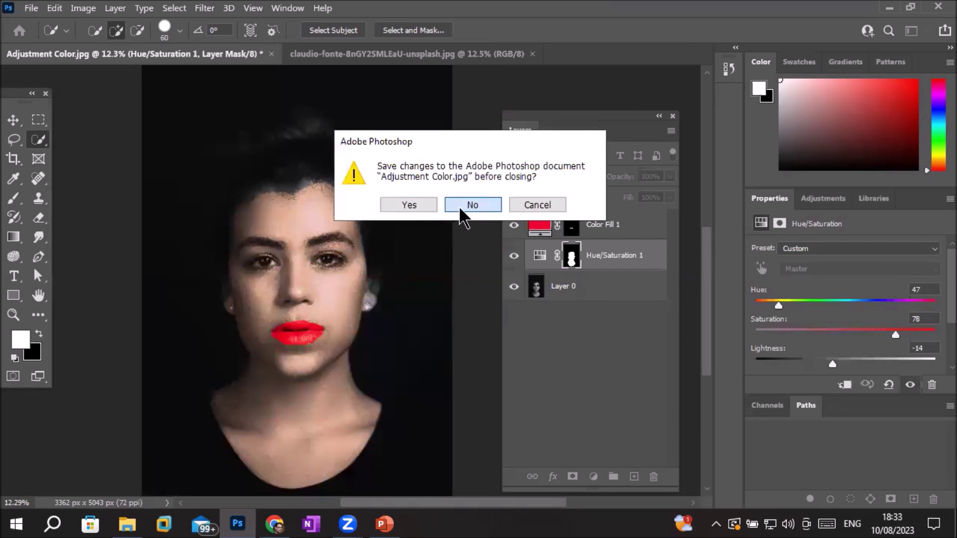
{"action": "left_click", "coordinate": [468, 206]}
{"action": "left_click_drag", "start_coordinate": [570, 126], "coordinate": [647, 94]}
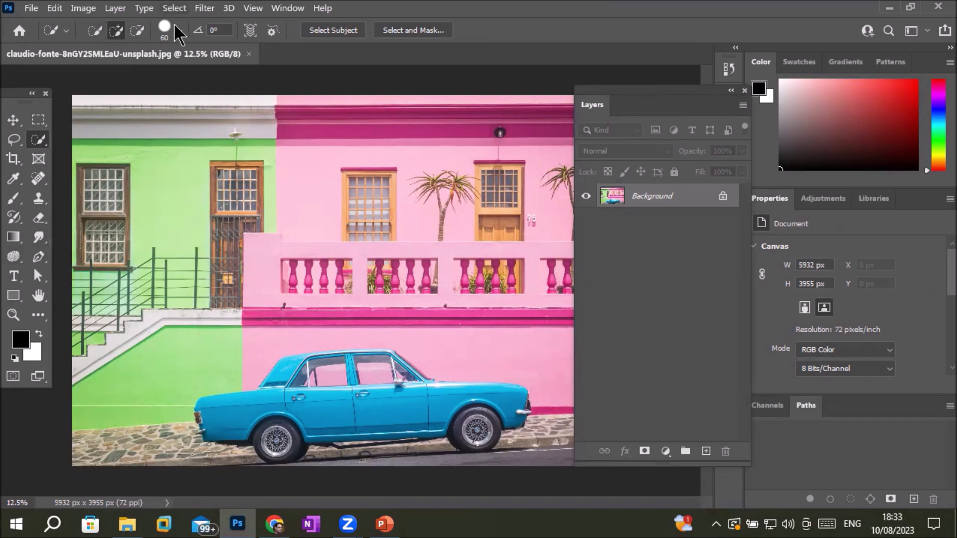
{"action": "key", "text": "alt+s"}
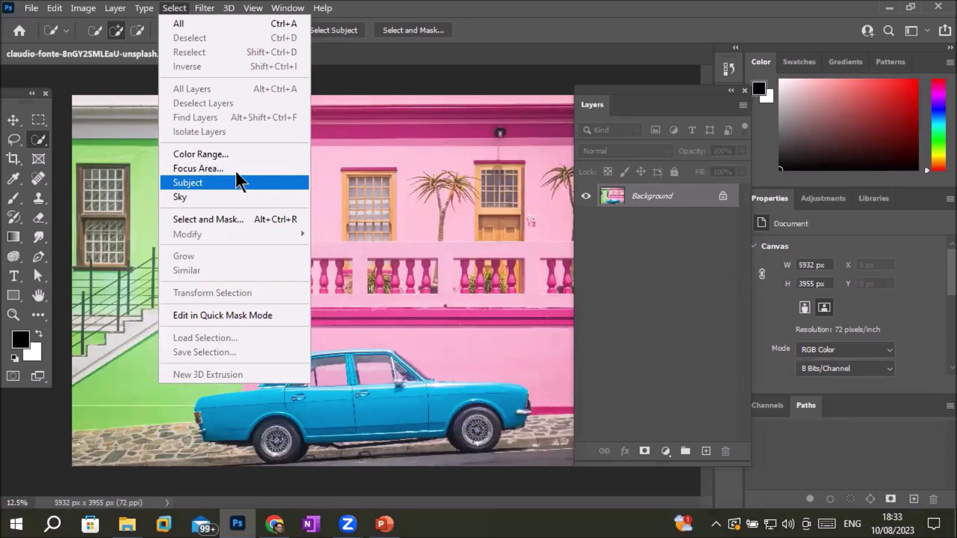
- Select the blue car automatically with Select > Subject
{"action": "left_click", "coordinate": [291, 35]}
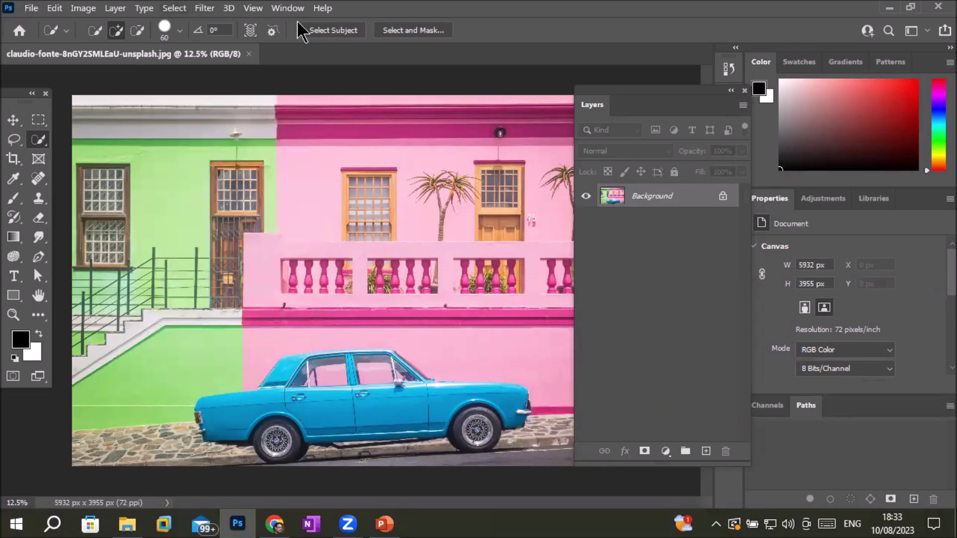
{"action": "left_click", "coordinate": [174, 8]}
{"action": "left_click", "coordinate": [202, 182]}
{"action": "scroll", "coordinate": [348, 425], "scroll_direction": "up", "scroll_amount": 1}
{"action": "scroll", "coordinate": [348, 425], "scroll_direction": "up", "scroll_amount": 1}
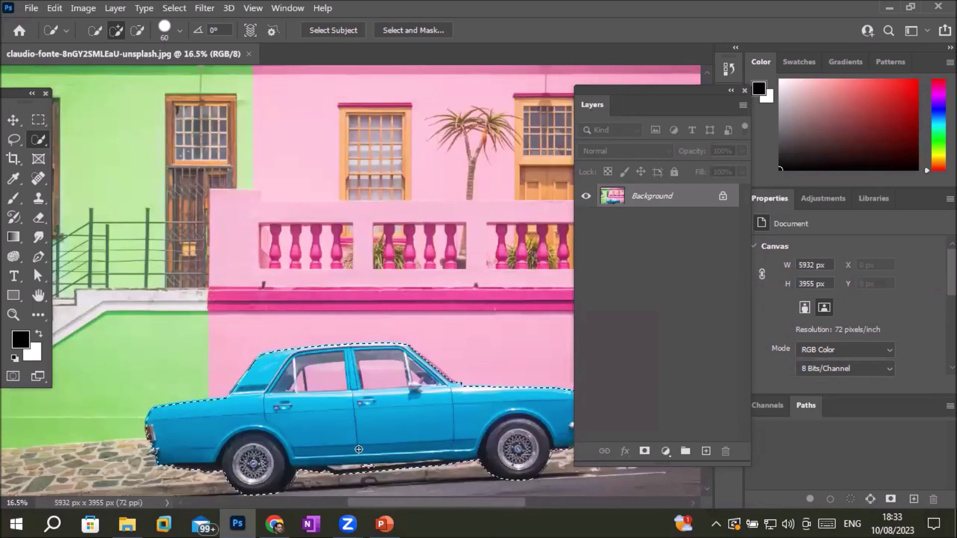
{"action": "scroll", "coordinate": [333, 441], "scroll_direction": "up", "scroll_amount": 1}
{"action": "scroll", "coordinate": [332, 440], "scroll_direction": "up", "scroll_amount": 2}
{"action": "scroll", "coordinate": [299, 254], "scroll_direction": "up", "scroll_amount": 3}
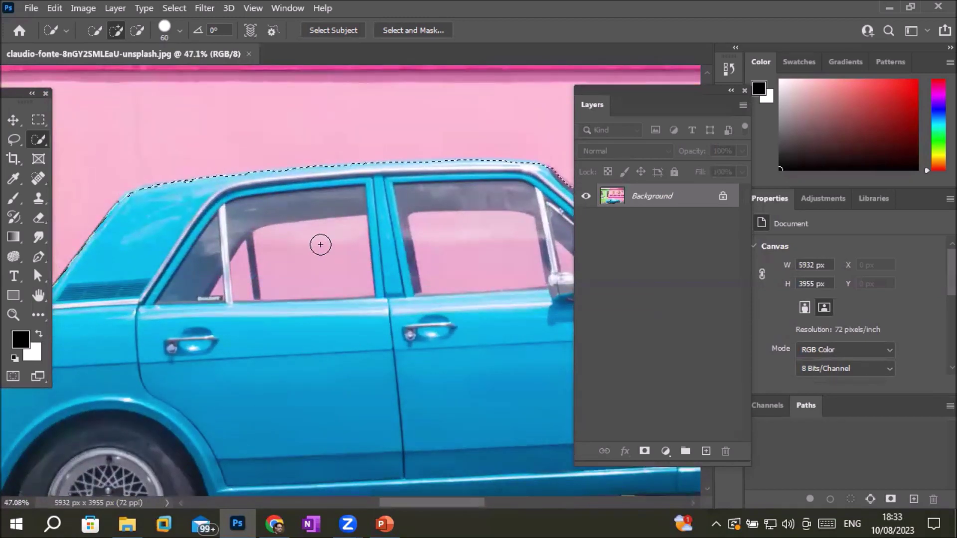
- Subtract both door windows and both wheels from the car selection
{"action": "left_click_drag", "start_coordinate": [321, 244], "coordinate": [294, 248]}
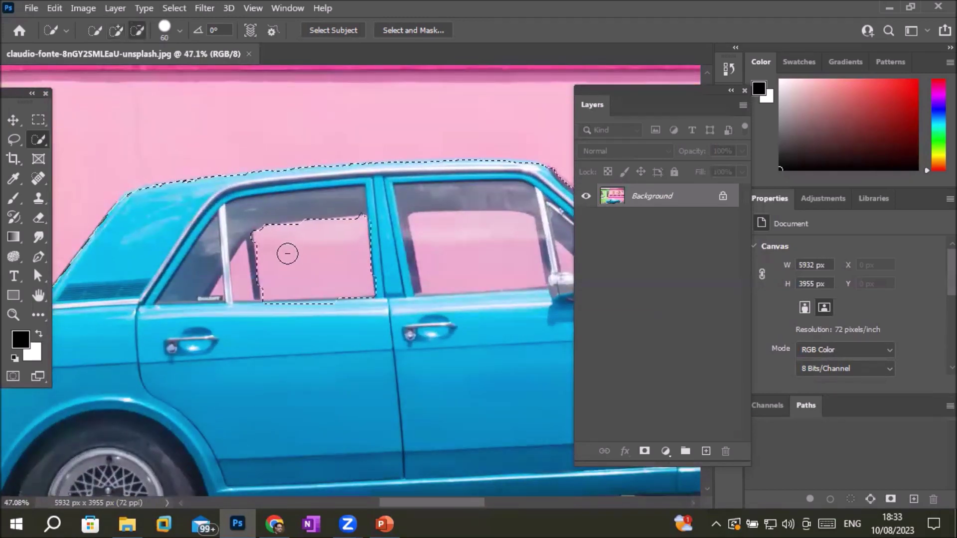
{"action": "left_click_drag", "start_coordinate": [474, 246], "coordinate": [455, 247]}
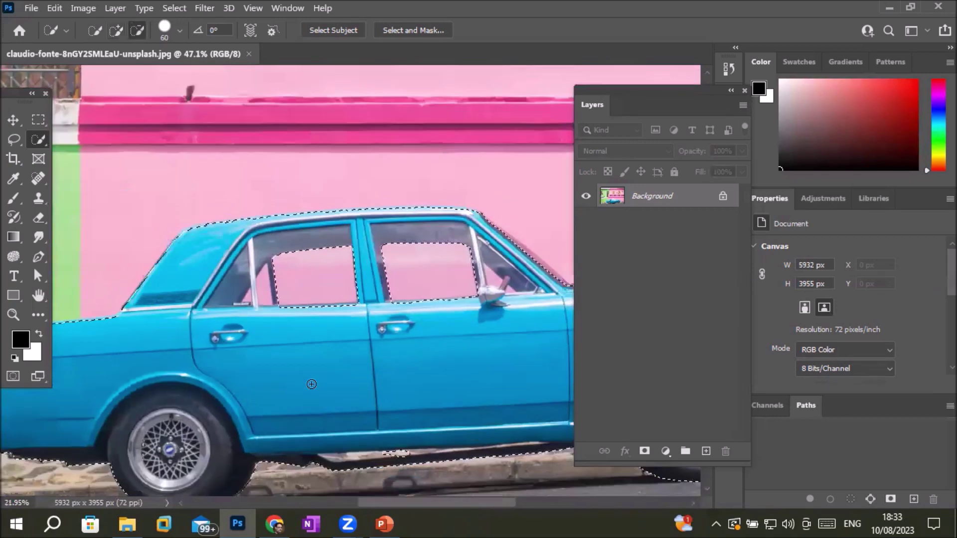
{"action": "scroll", "coordinate": [314, 317], "scroll_direction": "down", "scroll_amount": 2}
{"action": "scroll", "coordinate": [314, 316], "scroll_direction": "down", "scroll_amount": 3}
{"action": "scroll", "coordinate": [246, 446], "scroll_direction": "up", "scroll_amount": 1}
{"action": "key", "text": "alt"}
{"action": "left_click_drag", "start_coordinate": [254, 441], "coordinate": [214, 464]}
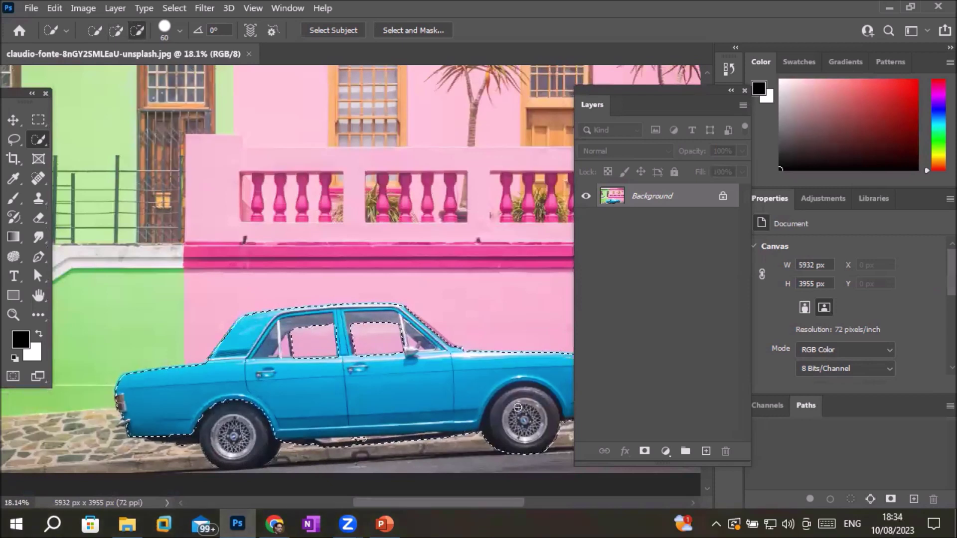
{"action": "left_click_drag", "start_coordinate": [518, 408], "coordinate": [546, 441]}
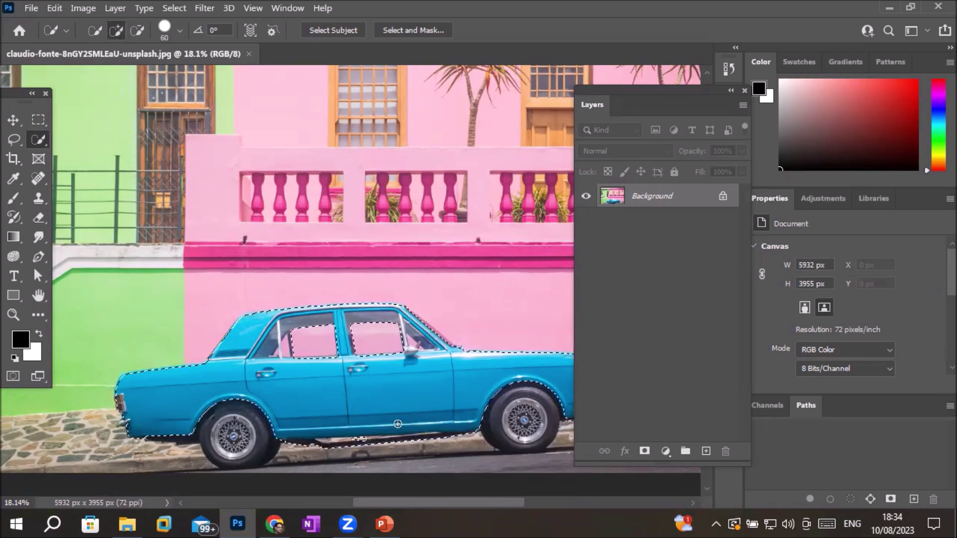
- Add a car-masked Hue/Saturation adjustment with Colorize on (Hue 0, Saturation 25)
{"action": "left_click", "coordinate": [667, 451]}
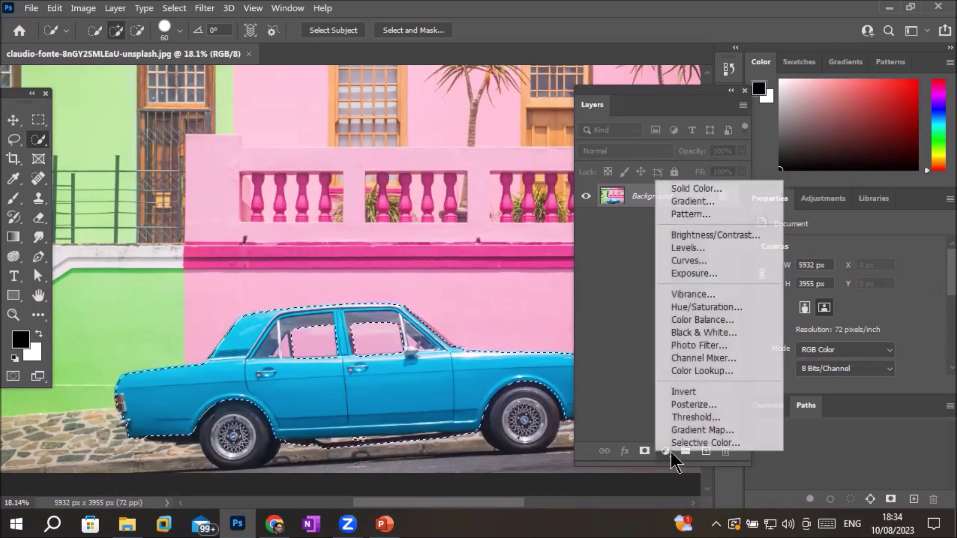
{"action": "left_click", "coordinate": [702, 308]}
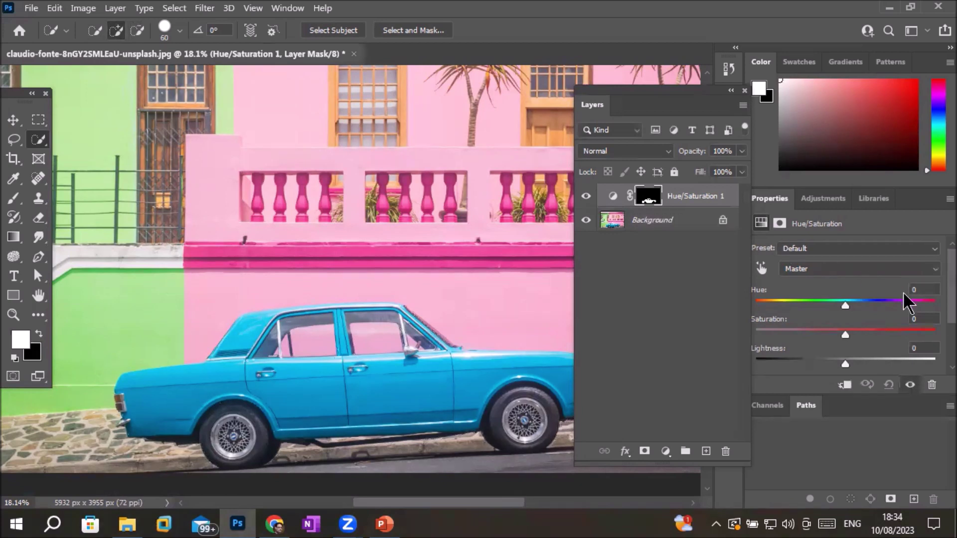
{"action": "scroll", "coordinate": [936, 312], "scroll_direction": "down", "scroll_amount": 2}
{"action": "scroll", "coordinate": [936, 342], "scroll_direction": "down", "scroll_amount": 1}
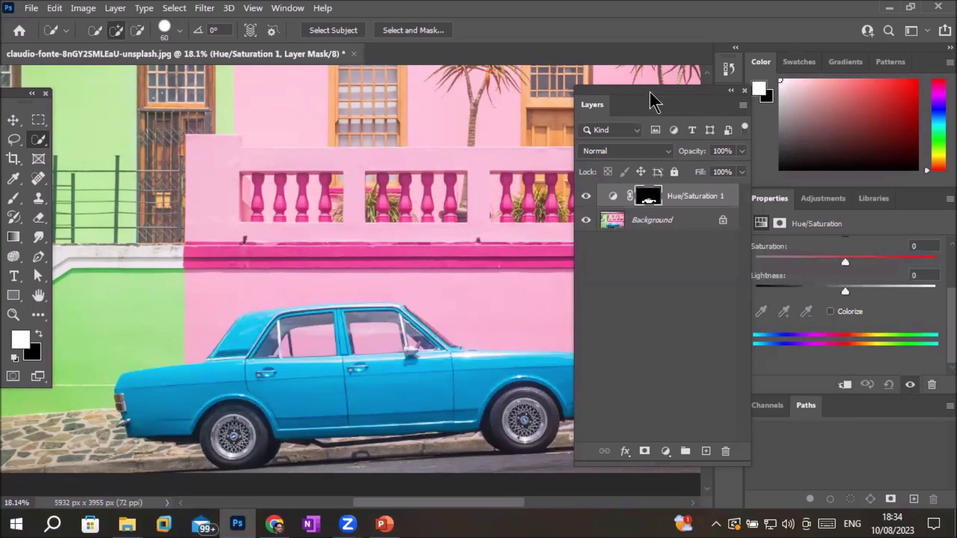
{"action": "left_click_drag", "start_coordinate": [651, 100], "coordinate": [650, 91]}
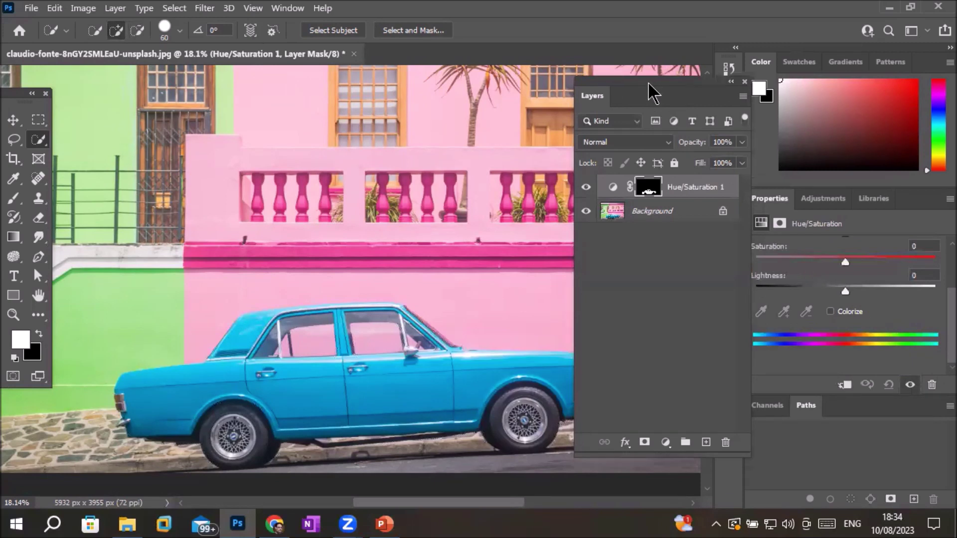
{"action": "left_click", "coordinate": [729, 81]}
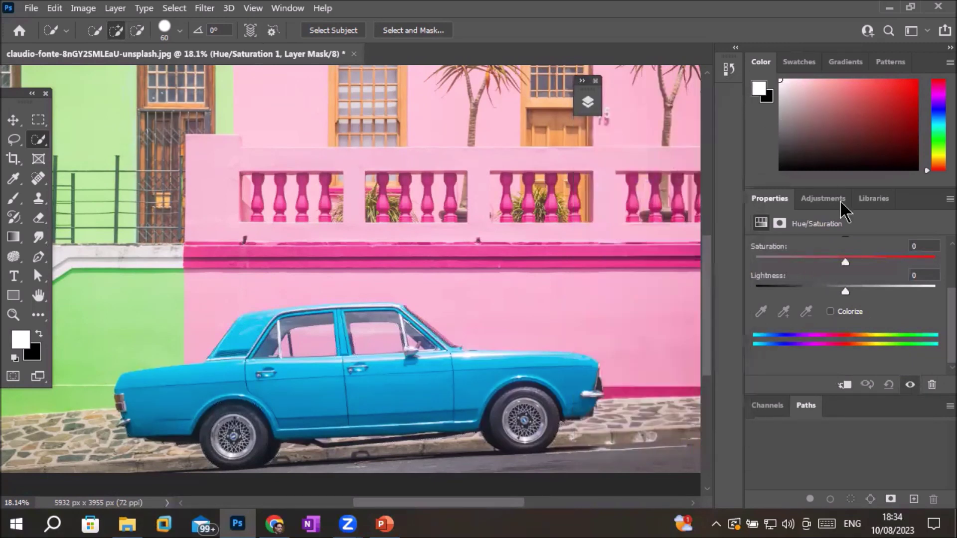
{"action": "left_click", "coordinate": [834, 313]}
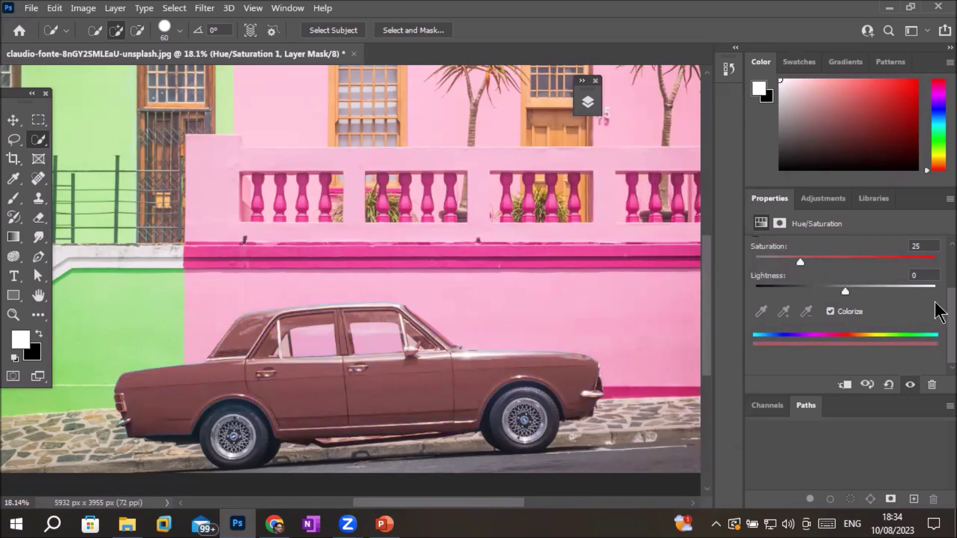
{"action": "scroll", "coordinate": [936, 299], "scroll_direction": "up", "scroll_amount": 1}
{"action": "scroll", "coordinate": [935, 273], "scroll_direction": "up", "scroll_amount": 1}
{"action": "scroll", "coordinate": [928, 275], "scroll_direction": "up", "scroll_amount": 1}
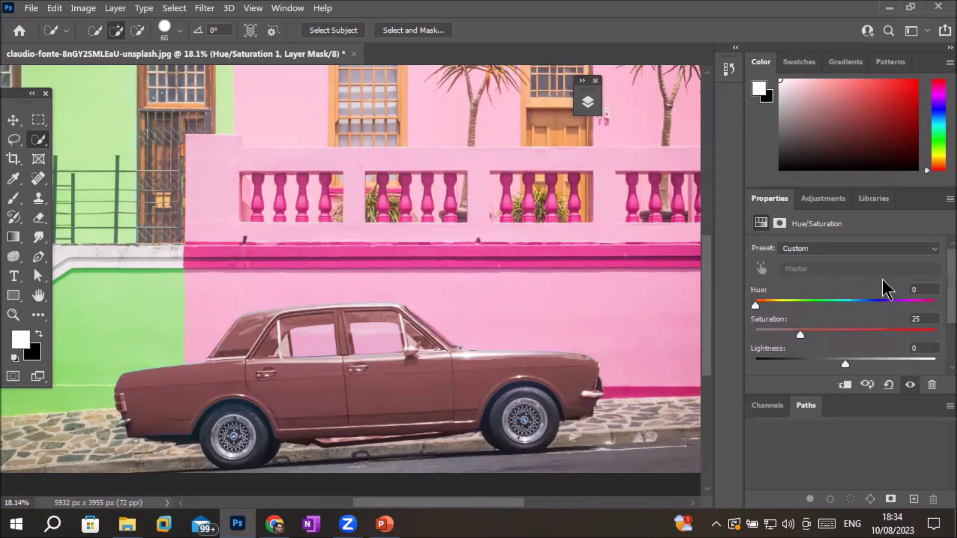
- Try different car hues and saturation levels, from olive through purple to dull red
{"action": "left_click_drag", "start_coordinate": [755, 307], "coordinate": [854, 312]}
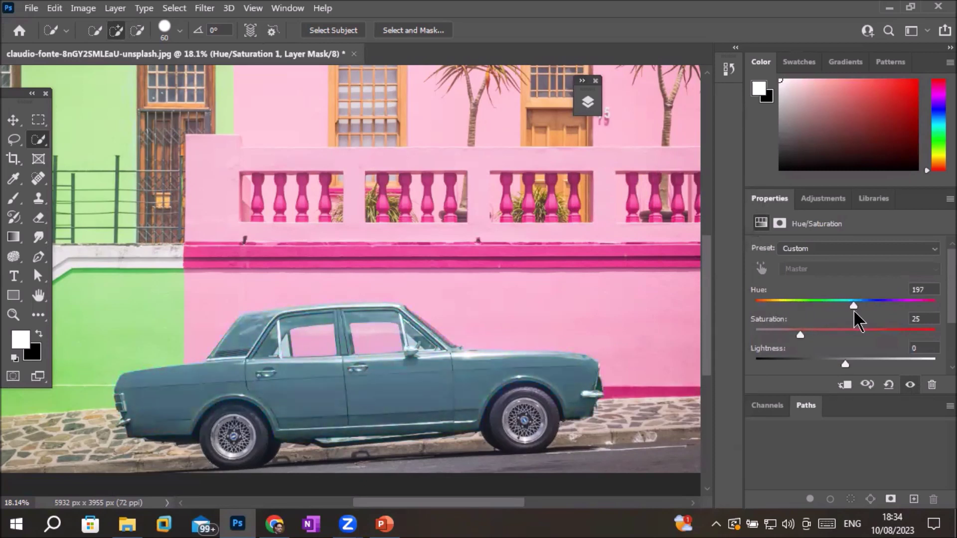
{"action": "left_click_drag", "start_coordinate": [855, 311], "coordinate": [885, 312]}
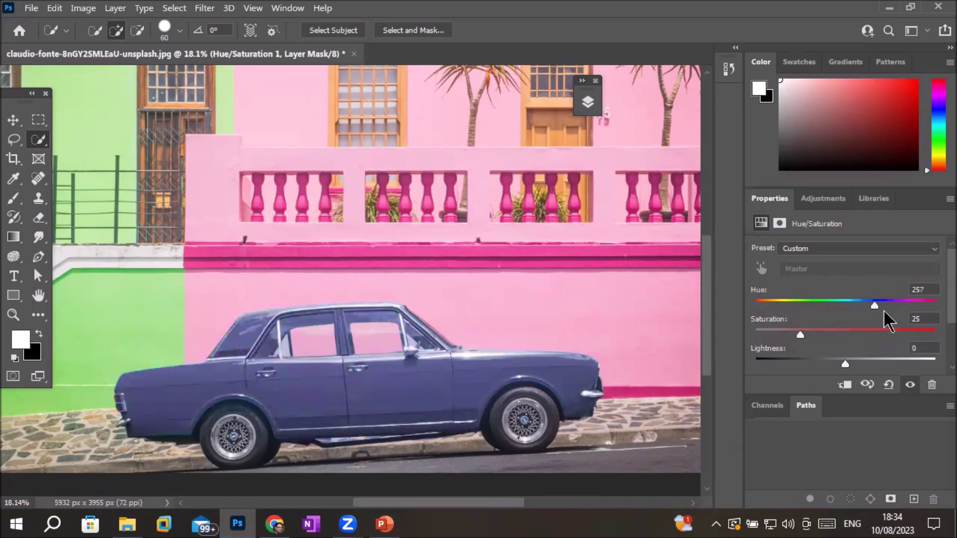
{"action": "left_click_drag", "start_coordinate": [891, 311], "coordinate": [936, 311]}
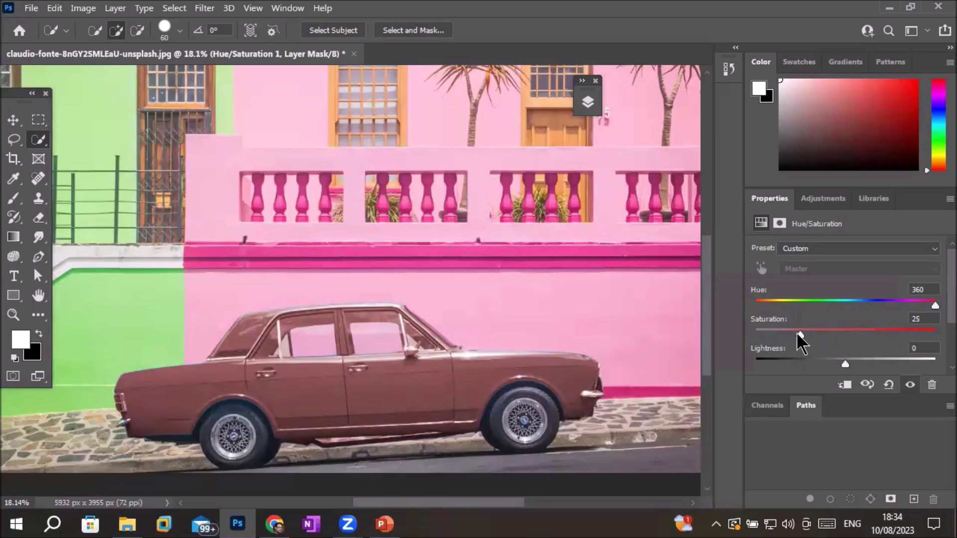
{"action": "left_click_drag", "start_coordinate": [799, 333], "coordinate": [935, 341]}
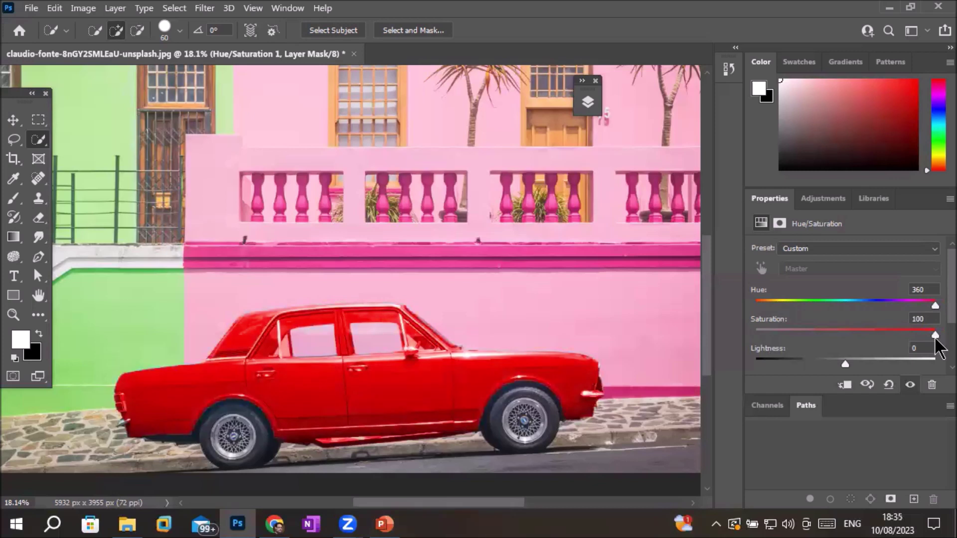
{"action": "left_click_drag", "start_coordinate": [919, 345], "coordinate": [896, 338]}
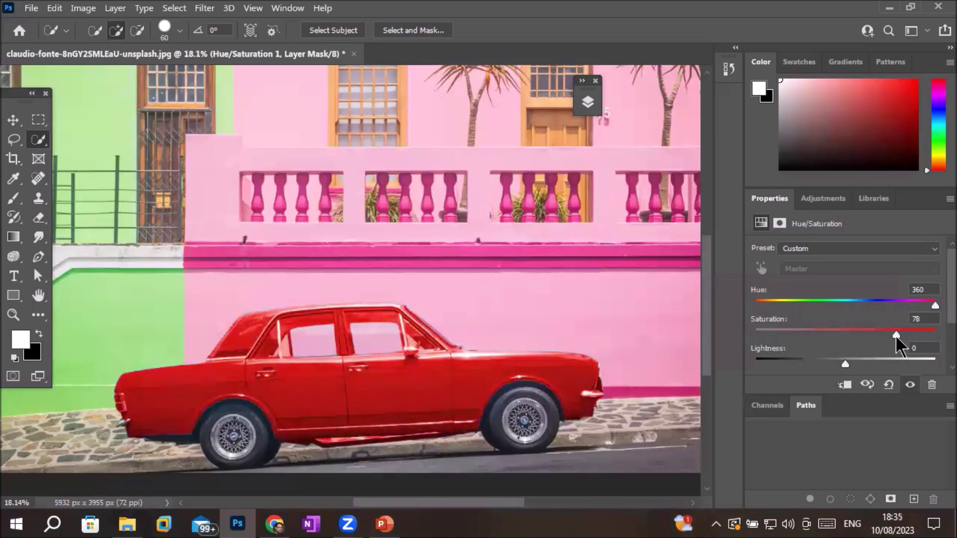
{"action": "mouse_move", "coordinate": [894, 338]}
{"action": "left_mouse_down"}
{"action": "mouse_move", "coordinate": [794, 347]}
{"action": "mouse_move", "coordinate": [740, 336]}
{"action": "left_mouse_up"}
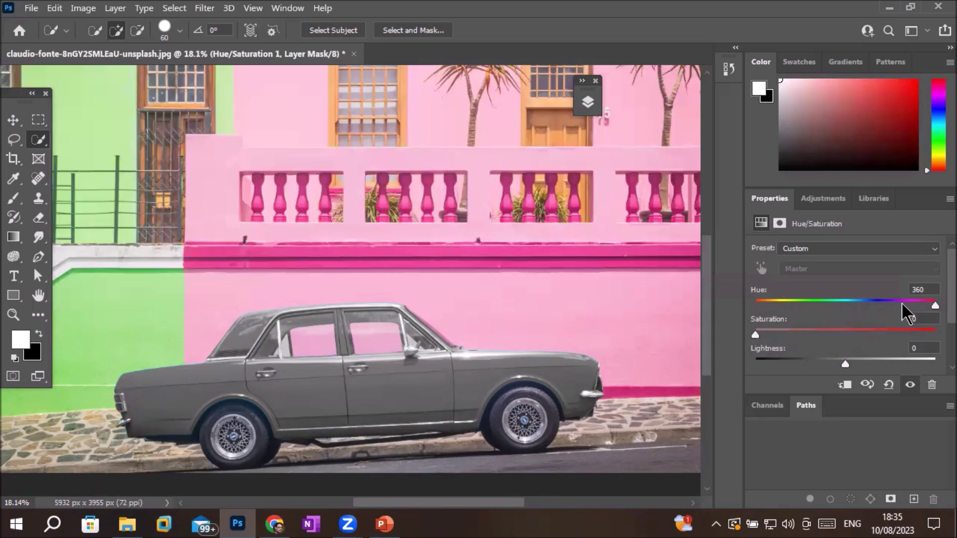
- Adjust hue, saturation and lightness further, settling at Hue 18, Saturation 59, Lightness +9
{"action": "left_click_drag", "start_coordinate": [934, 306], "coordinate": [899, 306]}
{"action": "mouse_move", "coordinate": [767, 334]}
{"action": "left_mouse_down"}
{"action": "mouse_move", "coordinate": [935, 336]}
{"action": "mouse_move", "coordinate": [855, 344]}
{"action": "left_mouse_up"}
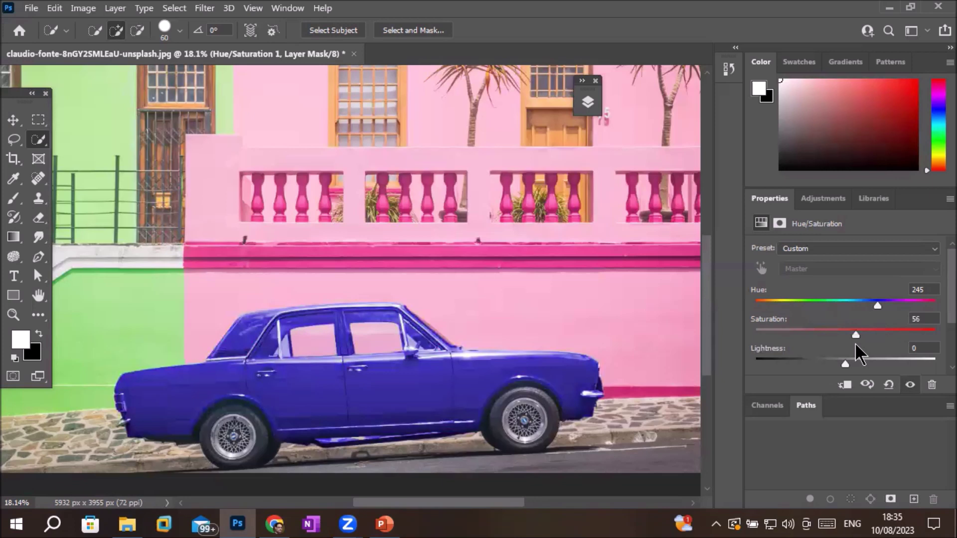
{"action": "mouse_move", "coordinate": [845, 363]}
{"action": "left_mouse_down"}
{"action": "mouse_move", "coordinate": [935, 364]}
{"action": "mouse_move", "coordinate": [752, 353]}
{"action": "left_mouse_up"}
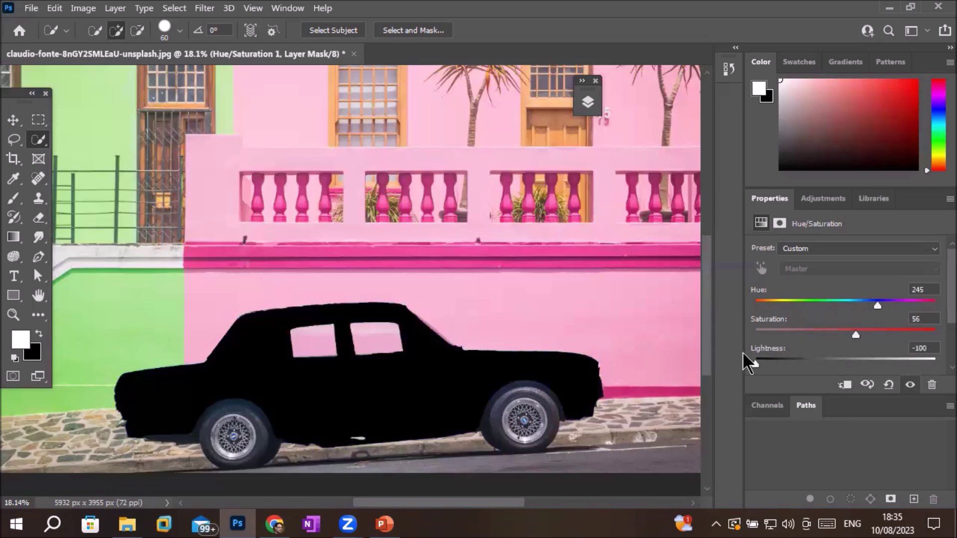
{"action": "mouse_move", "coordinate": [919, 365]}
{"action": "left_mouse_down"}
{"action": "mouse_move", "coordinate": [934, 365]}
{"action": "mouse_move", "coordinate": [763, 365]}
{"action": "mouse_move", "coordinate": [854, 364]}
{"action": "left_mouse_up"}
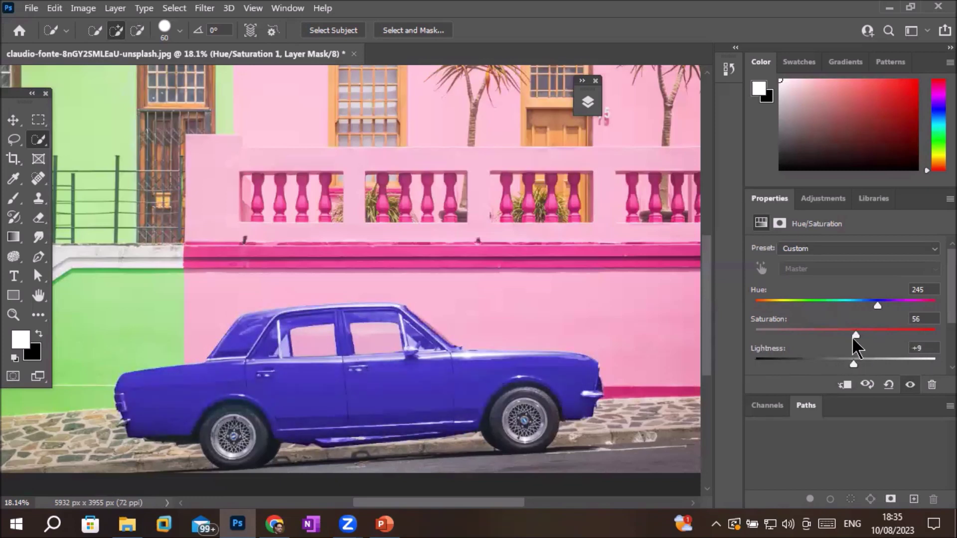
{"action": "mouse_move", "coordinate": [856, 335]}
{"action": "left_mouse_down"}
{"action": "mouse_move", "coordinate": [936, 335]}
{"action": "mouse_move", "coordinate": [755, 335]}
{"action": "left_mouse_up"}
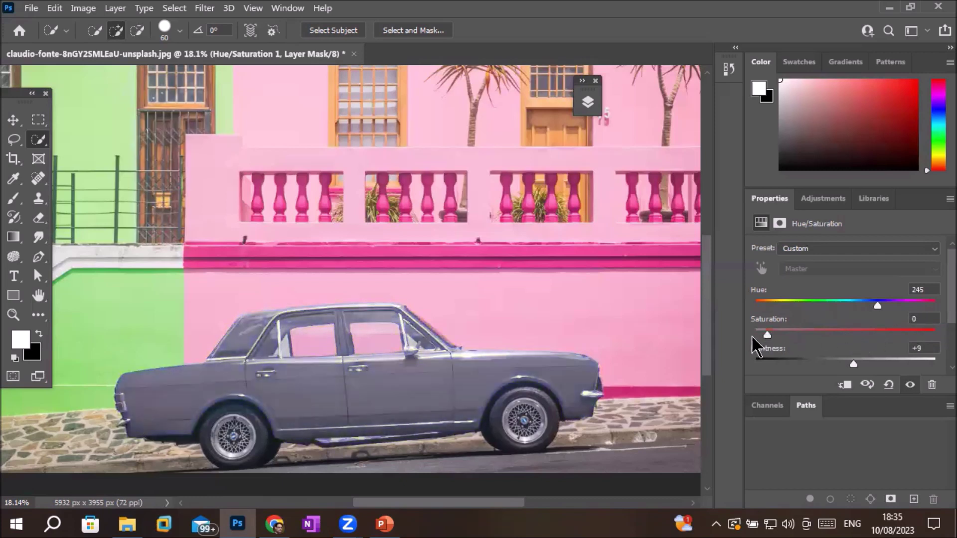
{"action": "left_click_drag", "start_coordinate": [845, 335], "coordinate": [860, 335]}
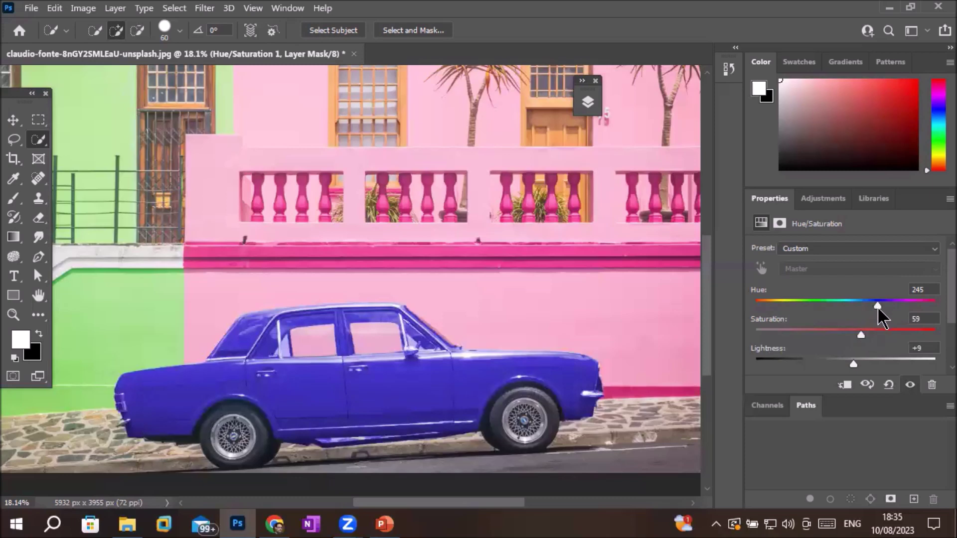
{"action": "left_click_drag", "start_coordinate": [878, 306], "coordinate": [763, 306]}
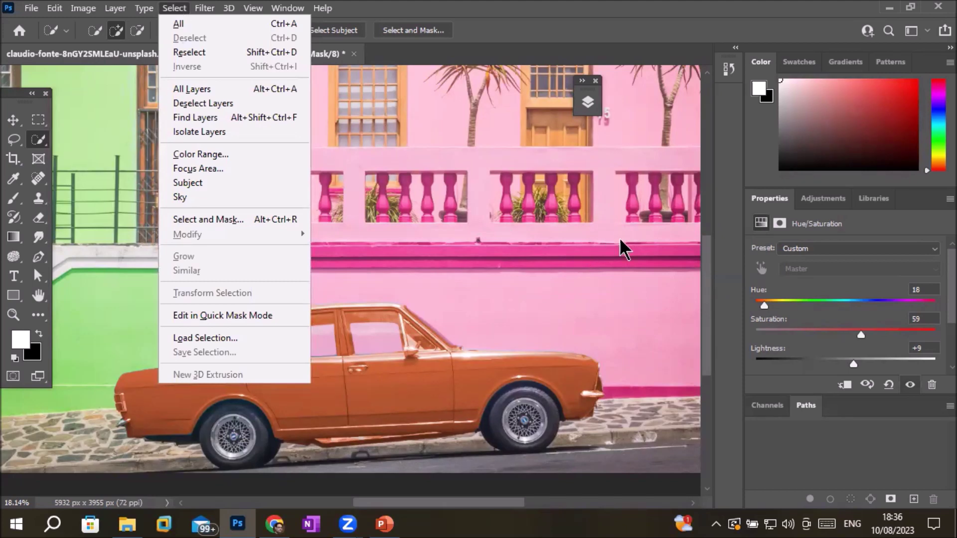
- Delete the Hue/Saturation 1 layer, confirming with Yes, and move the Layers panel right
{"action": "left_click", "coordinate": [729, 69]}
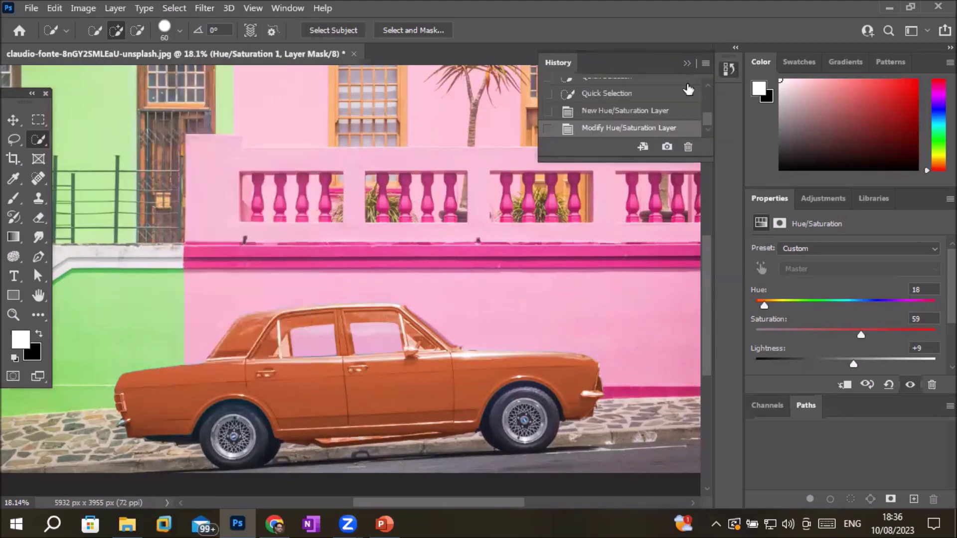
{"action": "left_click", "coordinate": [729, 69]}
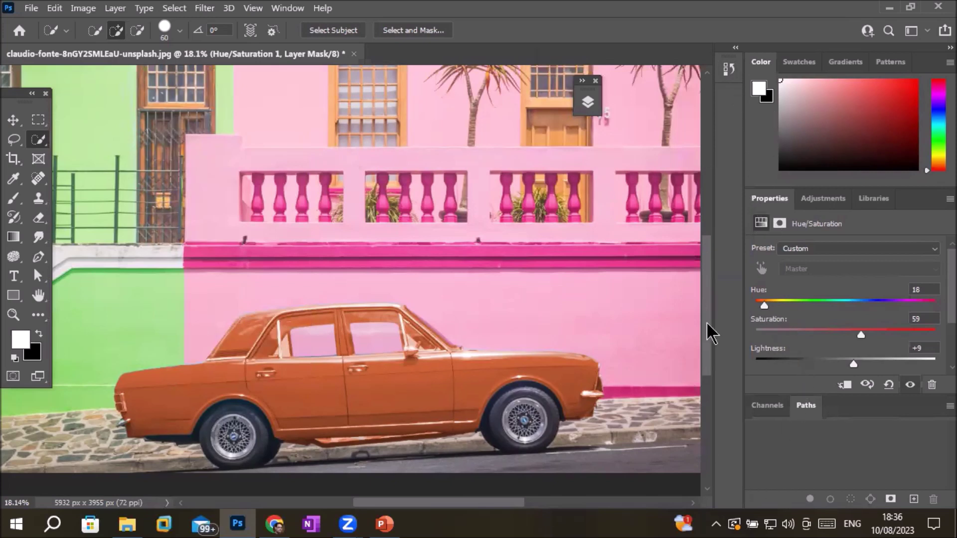
{"action": "left_click", "coordinate": [589, 102]}
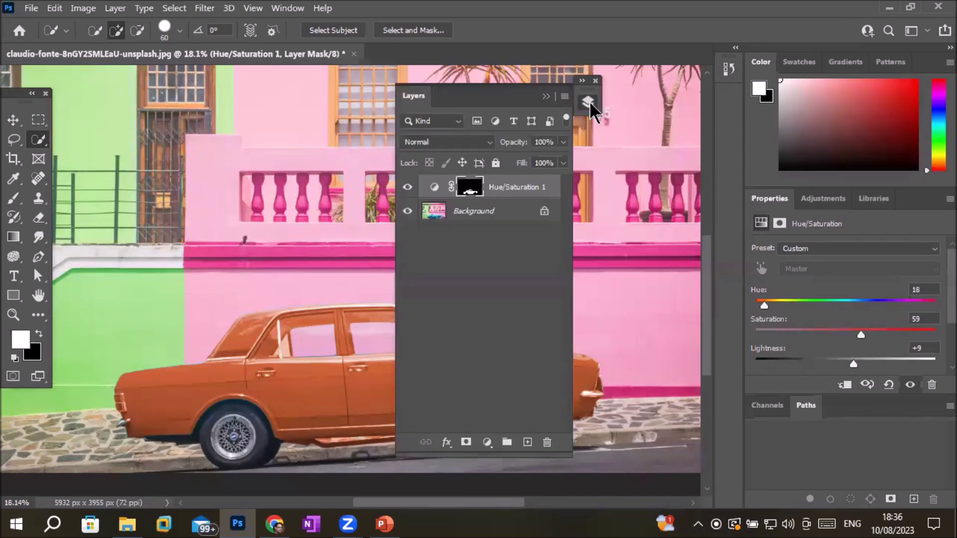
{"action": "left_click", "coordinate": [435, 194]}
{"action": "left_click", "coordinate": [547, 442]}
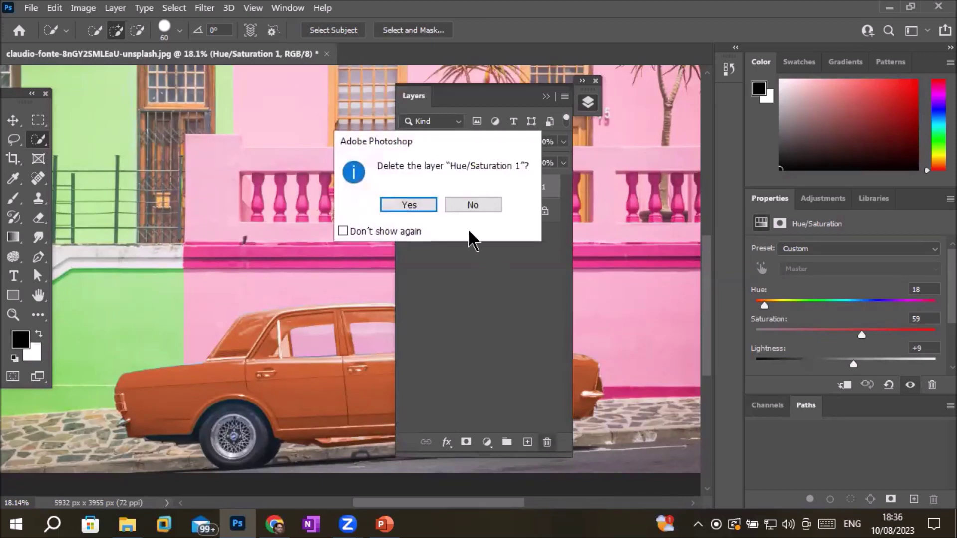
{"action": "left_click", "coordinate": [399, 206]}
{"action": "mouse_move", "coordinate": [477, 95]}
{"action": "left_mouse_down"}
{"action": "mouse_move", "coordinate": [694, 122]}
{"action": "mouse_move", "coordinate": [654, 196]}
{"action": "left_mouse_up"}
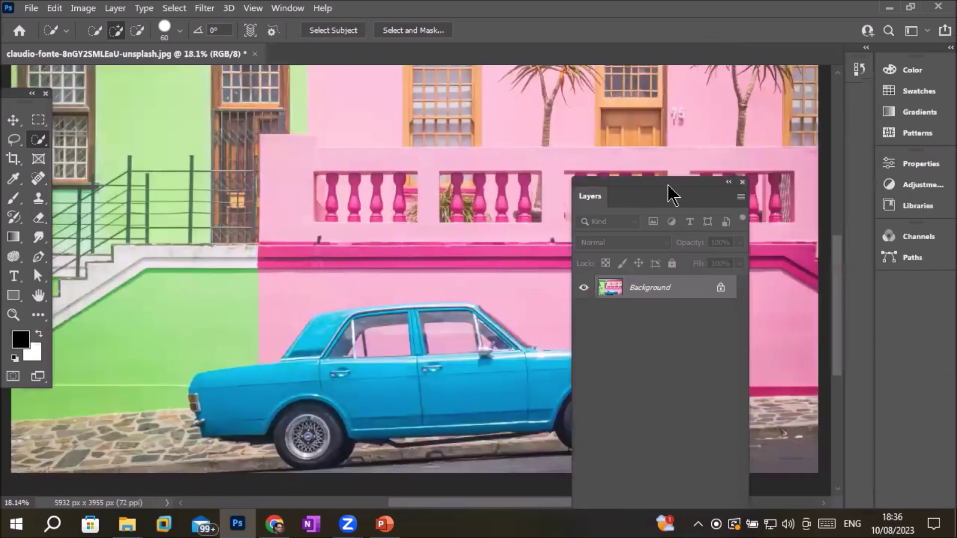
{"action": "mouse_move", "coordinate": [667, 192]}
{"action": "left_mouse_down"}
{"action": "mouse_move", "coordinate": [855, 120]}
{"action": "mouse_move", "coordinate": [826, 154]}
{"action": "left_mouse_up"}
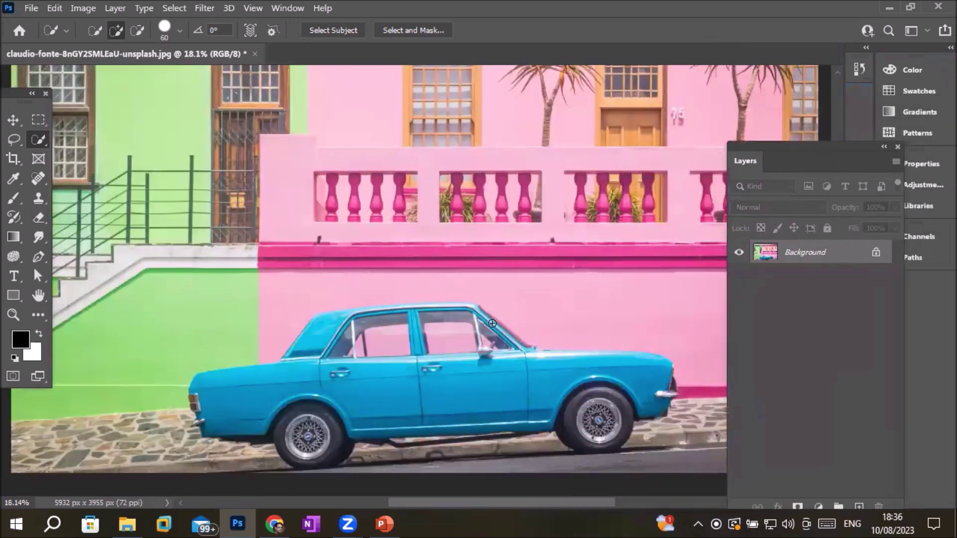
- Zoom the canvas in and out to inspect the unedited blue-car photo
{"action": "scroll", "coordinate": [350, 212], "scroll_direction": "down", "scroll_amount": 5}
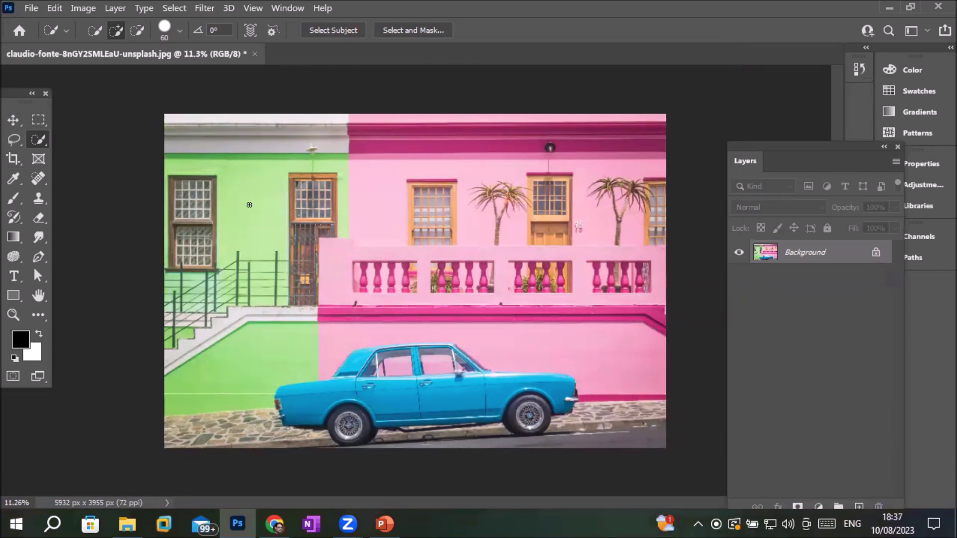
{"action": "scroll", "coordinate": [450, 254], "scroll_direction": "up", "scroll_amount": 1}
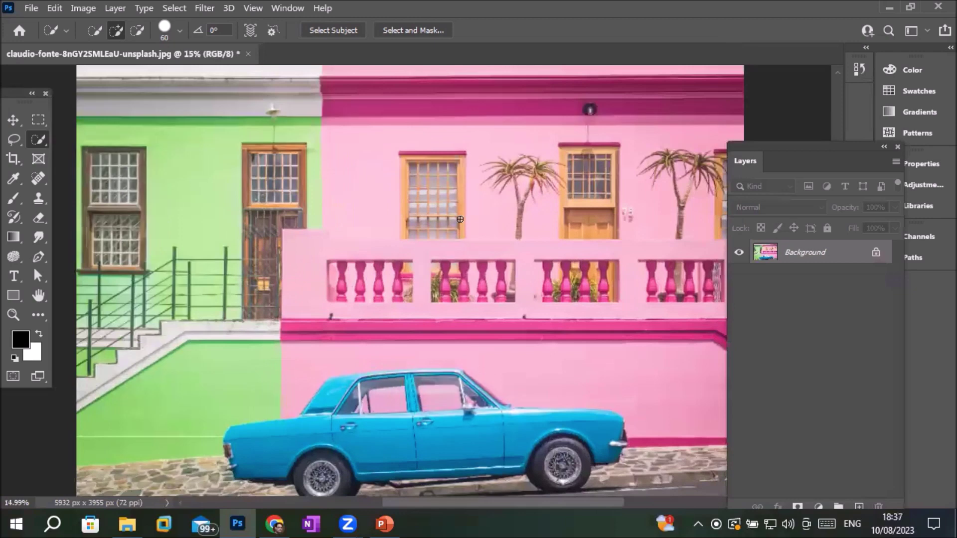
{"action": "scroll", "coordinate": [450, 254], "scroll_direction": "up", "scroll_amount": 2}
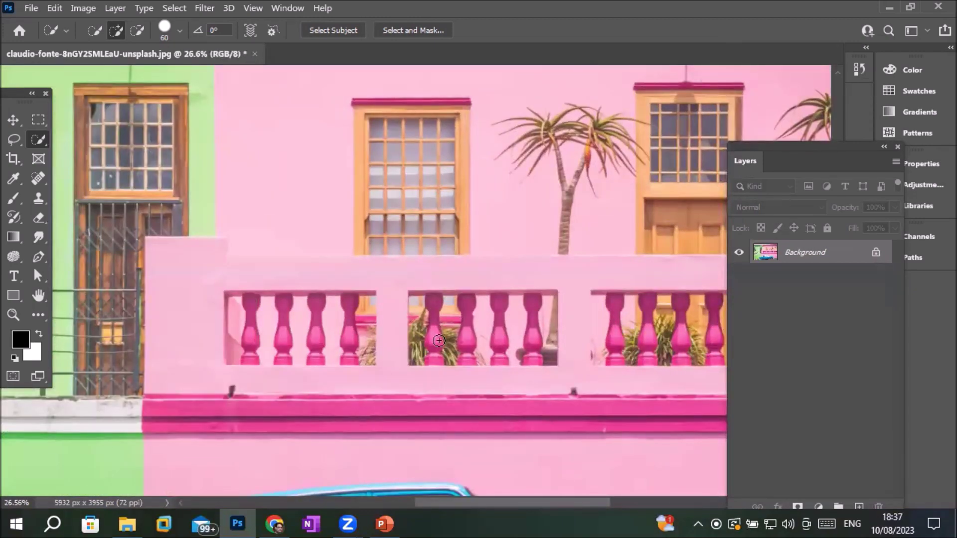
{"action": "scroll", "coordinate": [439, 341], "scroll_direction": "down", "scroll_amount": 1}
{"action": "scroll", "coordinate": [438, 341], "scroll_direction": "down", "scroll_amount": 1}
{"action": "scroll", "coordinate": [438, 341], "scroll_direction": "down", "scroll_amount": 1}
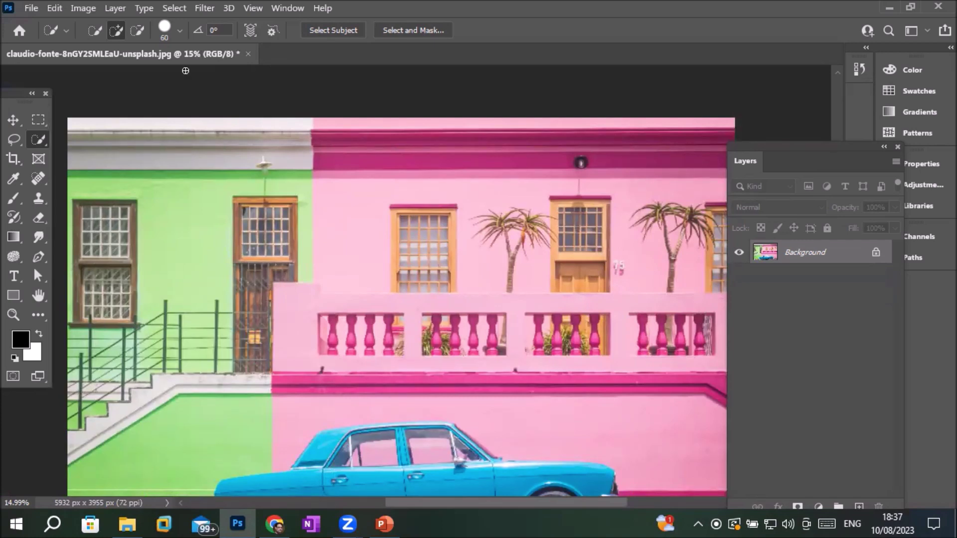
- In Color Range, try the Greens preset on the green wall, then return to Sampled Colors
{"action": "left_click", "coordinate": [175, 8]}
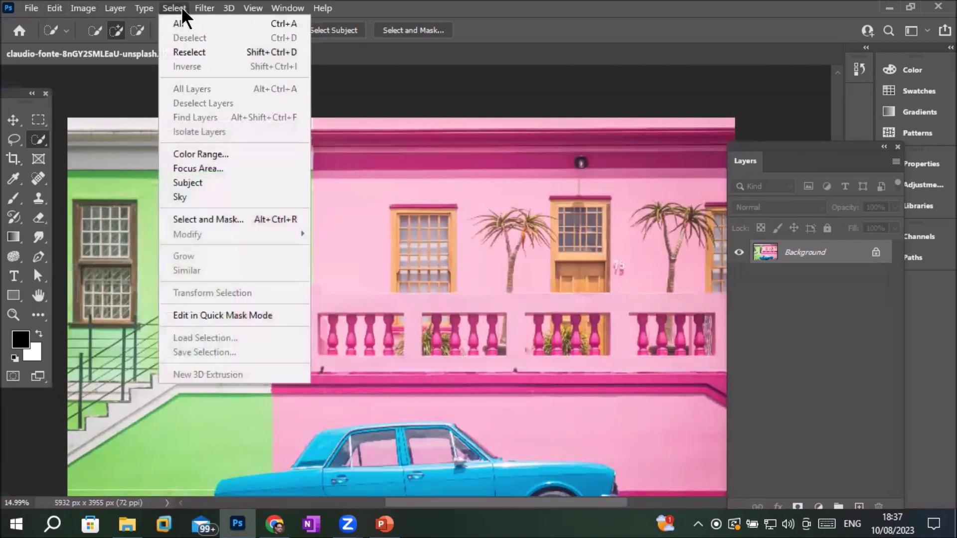
{"action": "left_click", "coordinate": [224, 157]}
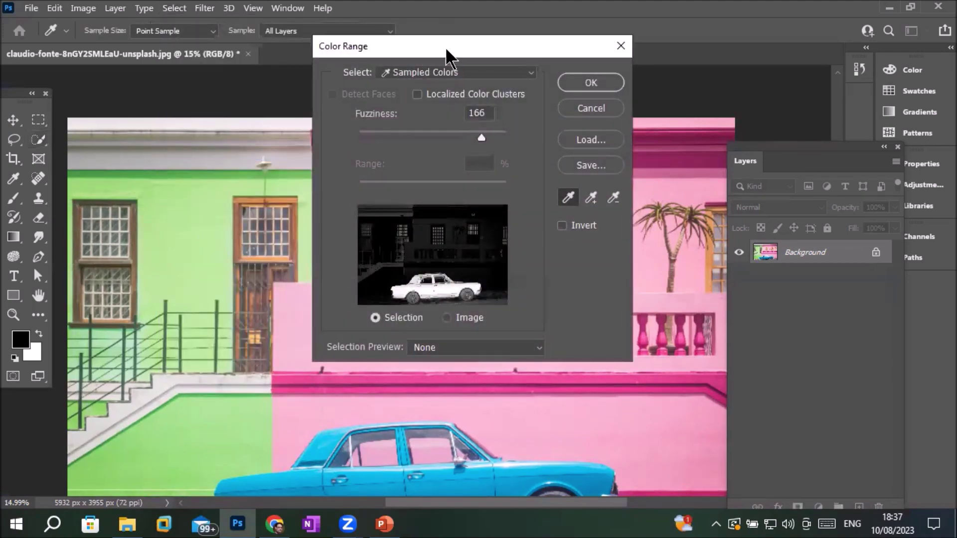
{"action": "left_click_drag", "start_coordinate": [446, 48], "coordinate": [745, 108]}
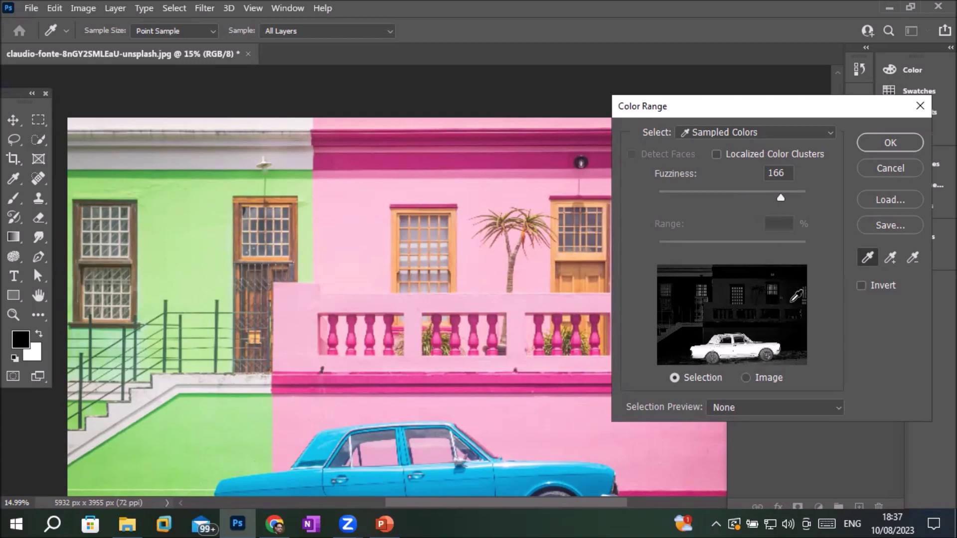
{"action": "left_click", "coordinate": [734, 132]}
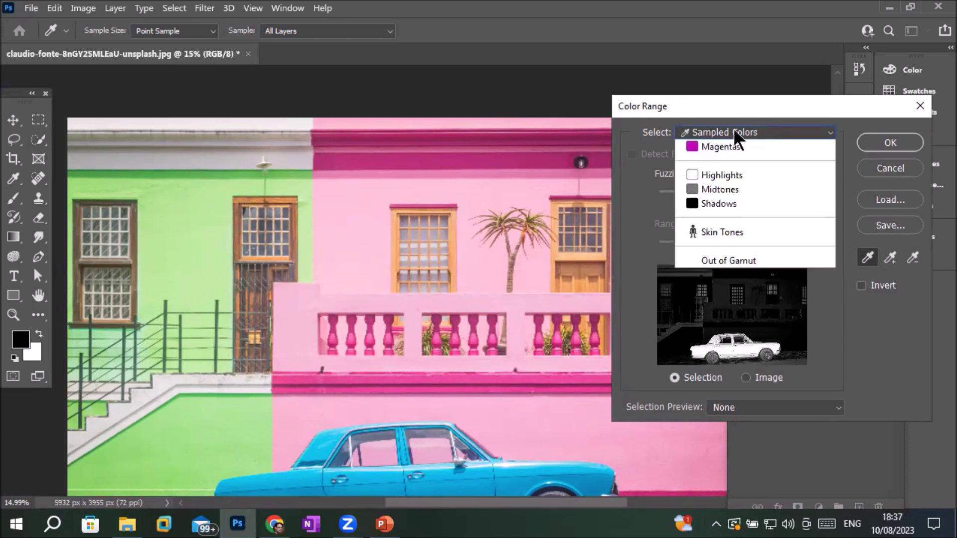
{"action": "left_click", "coordinate": [734, 129]}
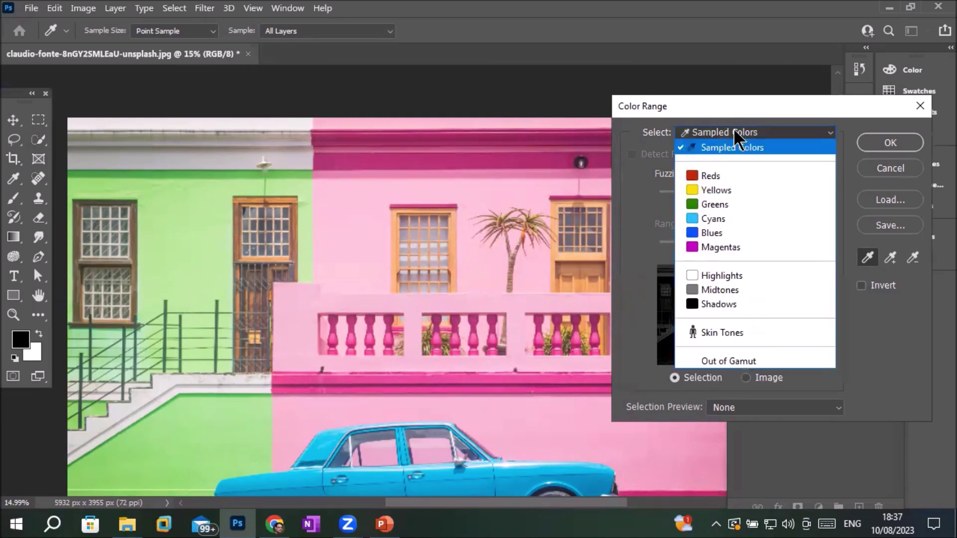
{"action": "left_click", "coordinate": [717, 202]}
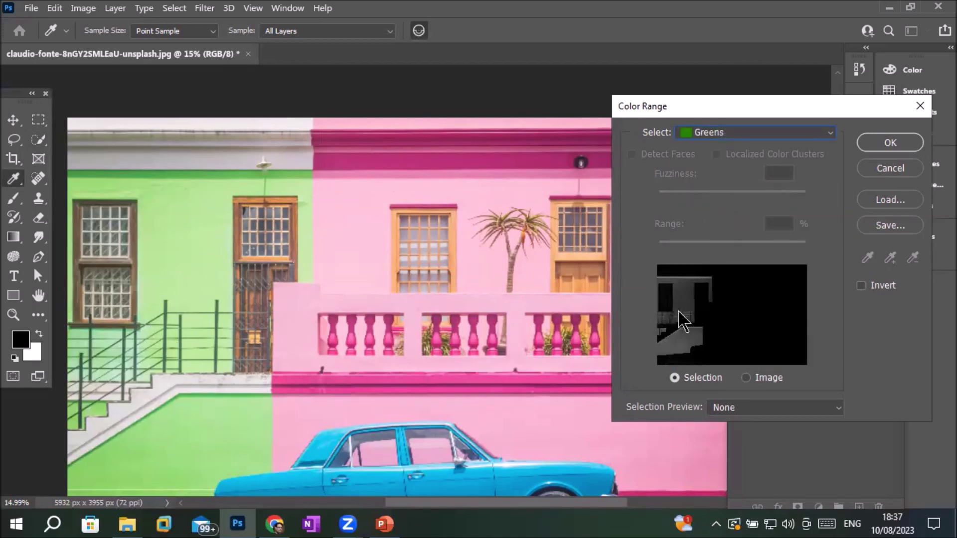
{"action": "left_click", "coordinate": [183, 225]}
{"action": "left_click", "coordinate": [778, 138]}
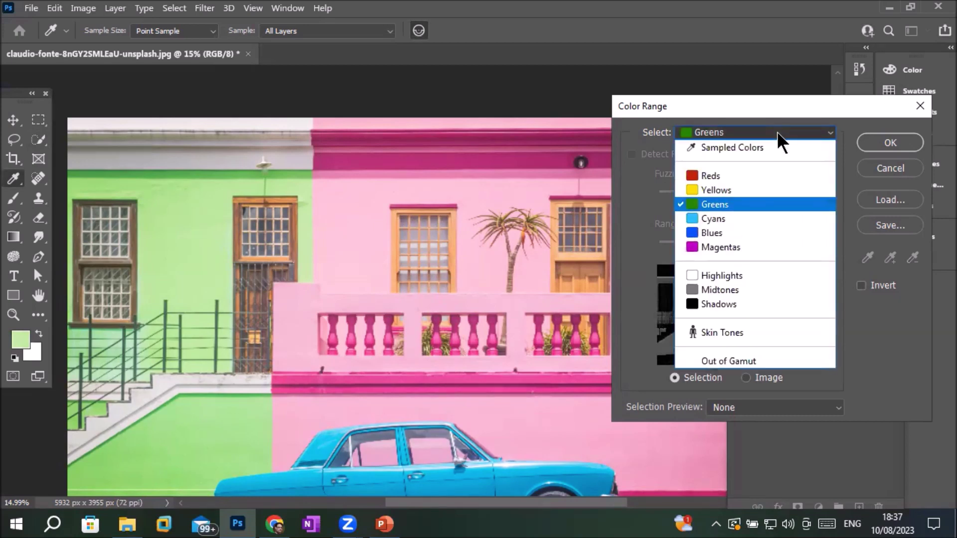
{"action": "left_click", "coordinate": [758, 148]}
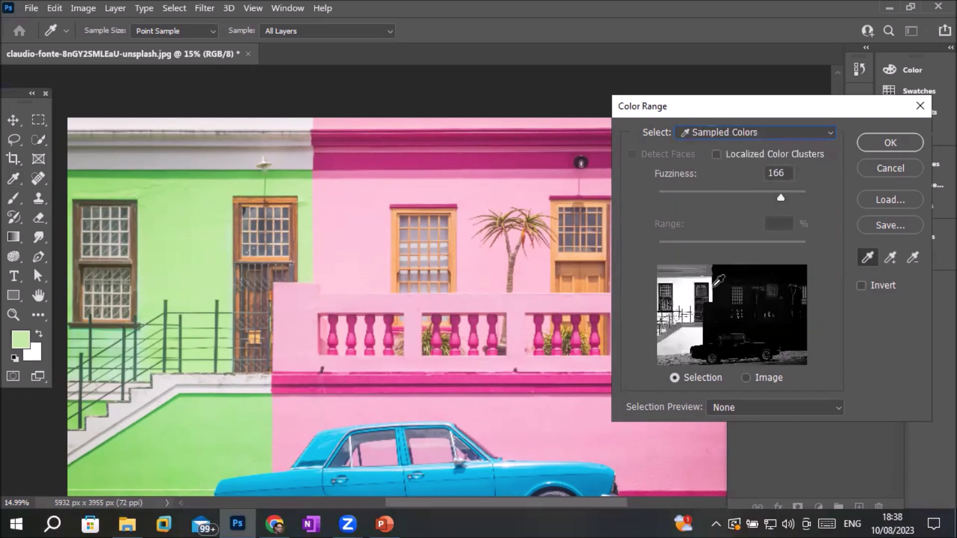
- Sample the pink wall and set Fuzziness to 114 to select it
{"action": "left_click", "coordinate": [472, 193]}
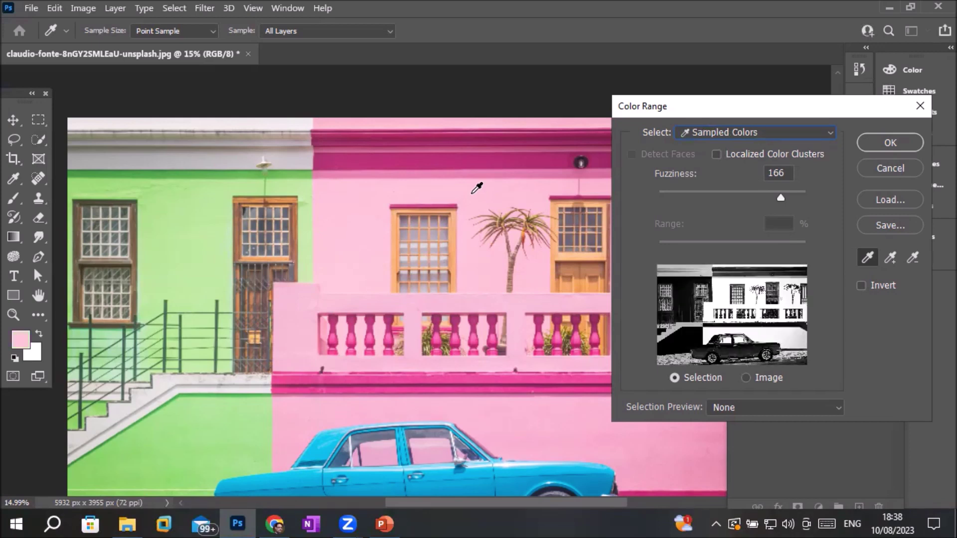
{"action": "left_click", "coordinate": [329, 446]}
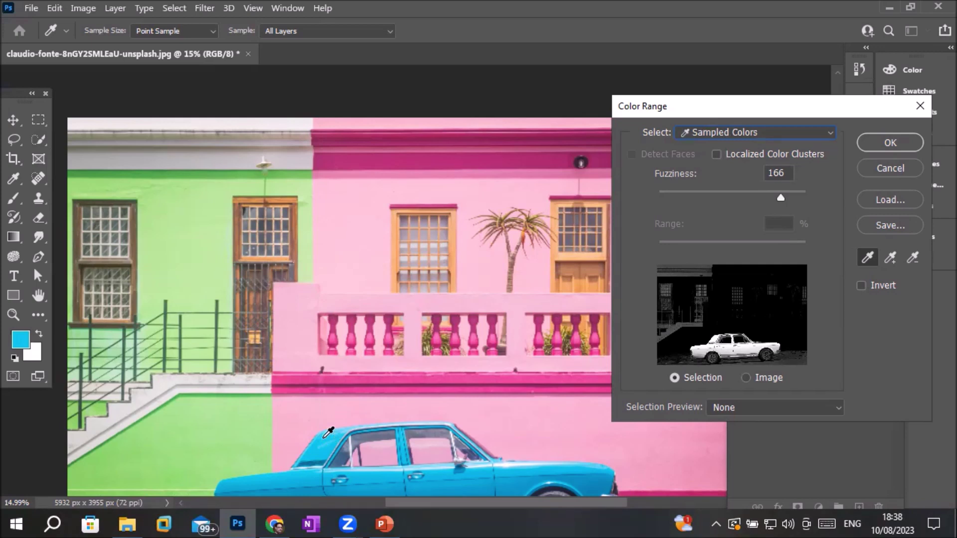
{"action": "left_click", "coordinate": [191, 262]}
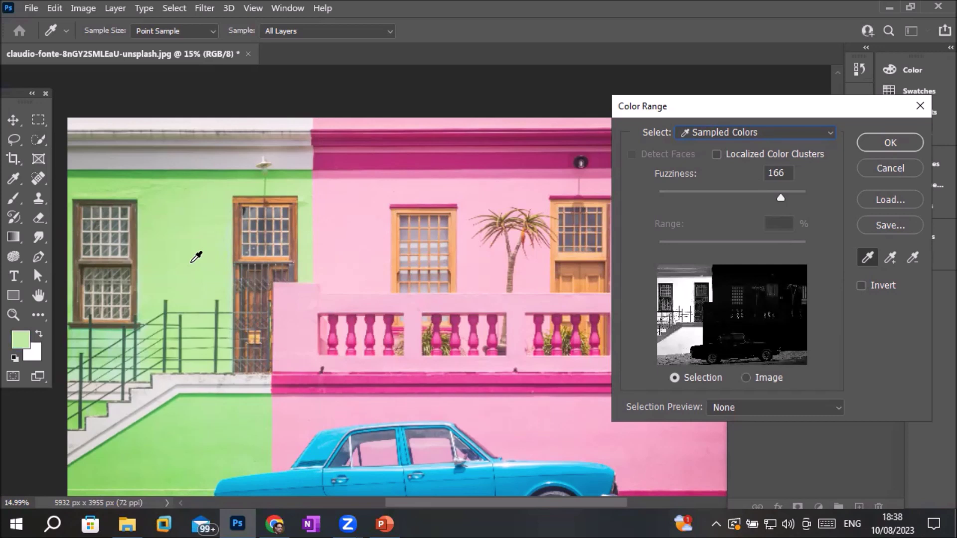
{"action": "left_click", "coordinate": [441, 335]}
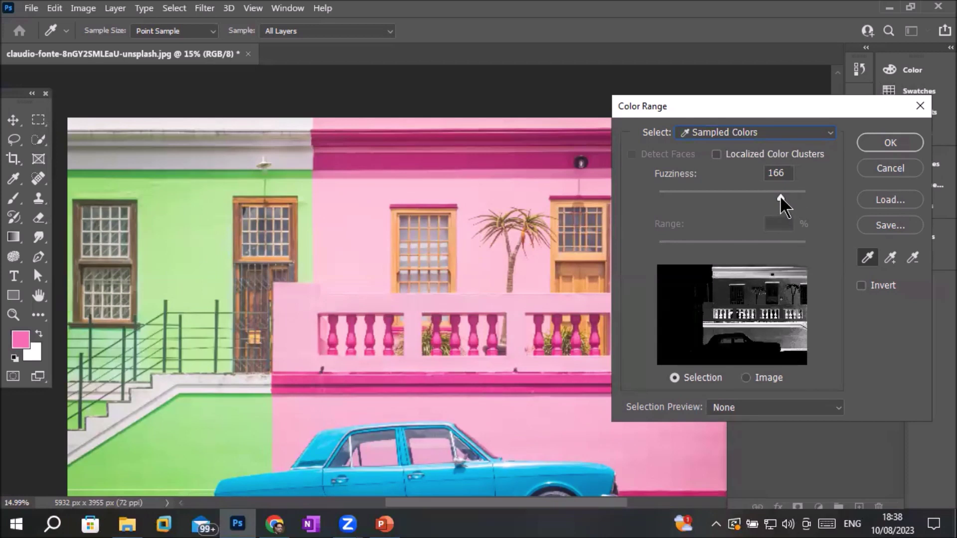
{"action": "mouse_move", "coordinate": [781, 197]}
{"action": "left_mouse_down"}
{"action": "mouse_move", "coordinate": [807, 197]}
{"action": "mouse_move", "coordinate": [700, 197]}
{"action": "left_mouse_up"}
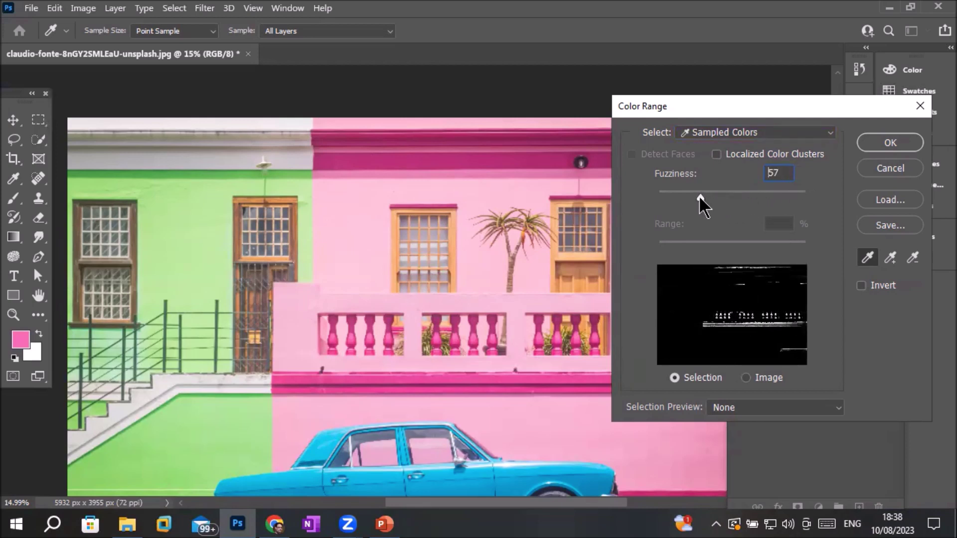
{"action": "left_click_drag", "start_coordinate": [702, 195], "coordinate": [704, 199]}
{"action": "left_click_drag", "start_coordinate": [704, 199], "coordinate": [806, 205]}
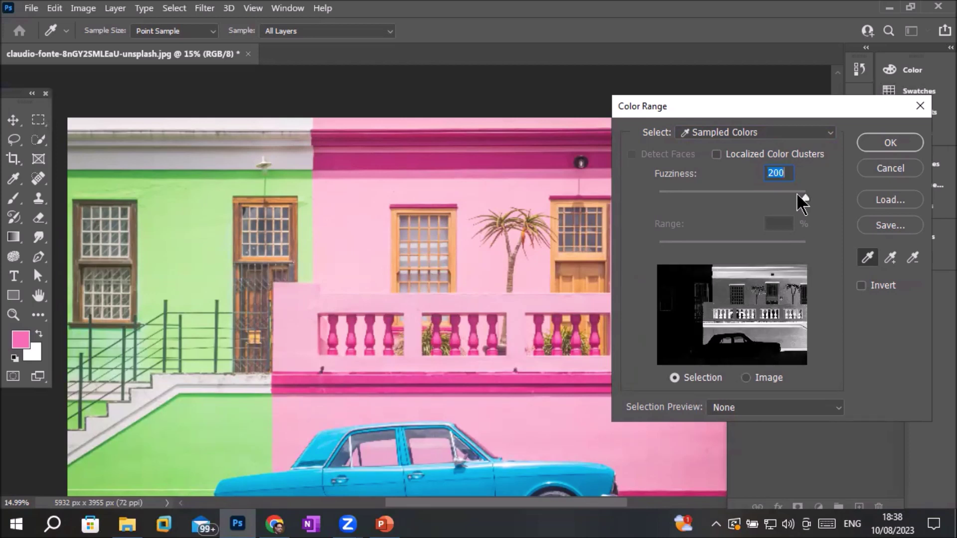
{"action": "left_click", "coordinate": [479, 196]}
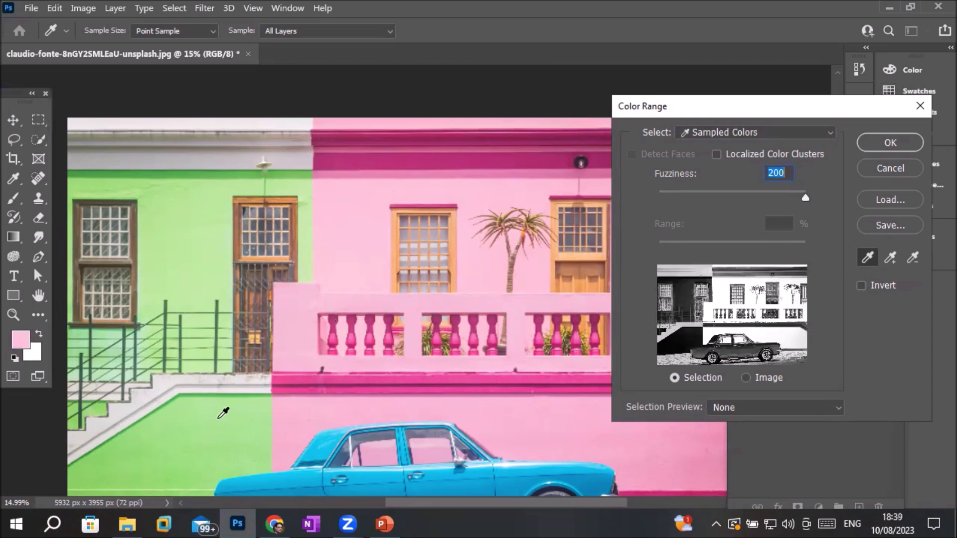
{"action": "left_click_drag", "start_coordinate": [806, 197], "coordinate": [743, 199]}
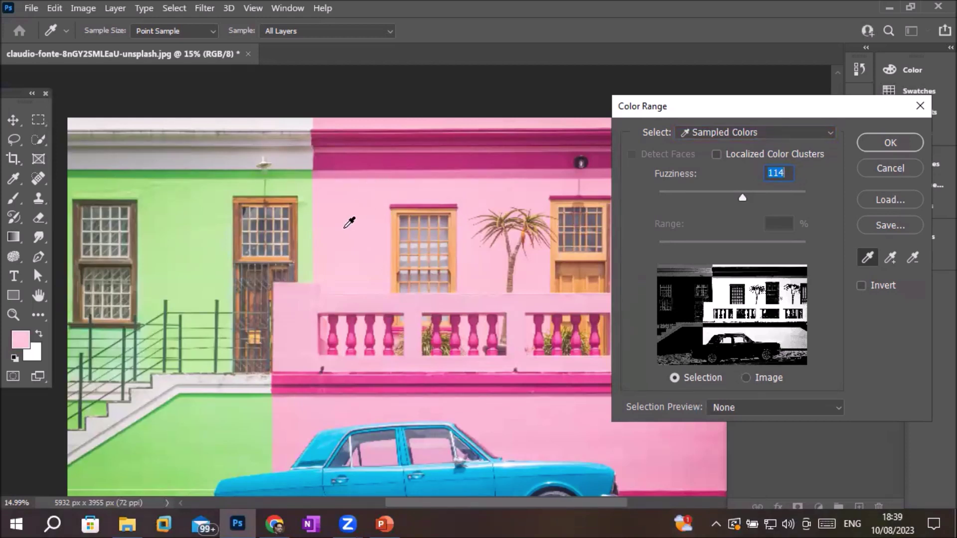
{"action": "left_click", "coordinate": [900, 145]}
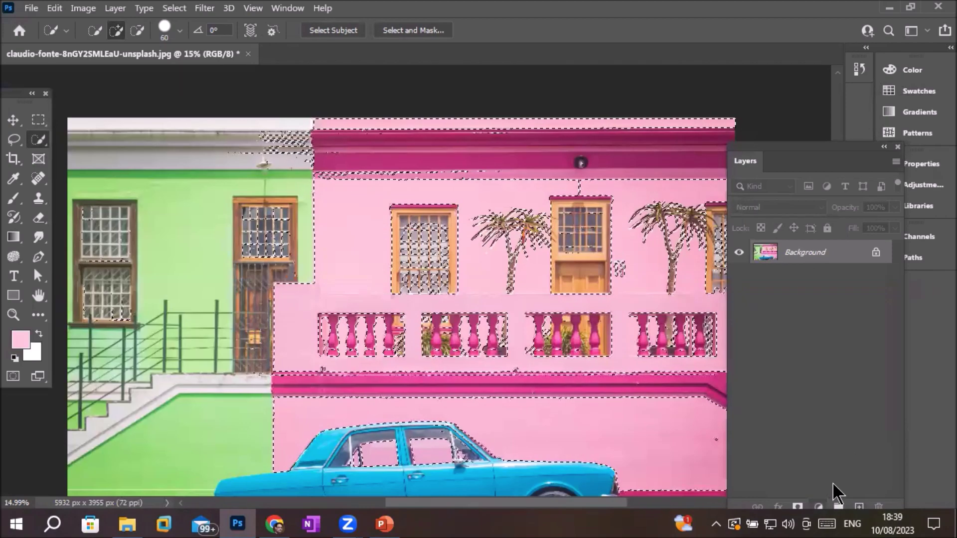
{"action": "left_click", "coordinate": [818, 506]}
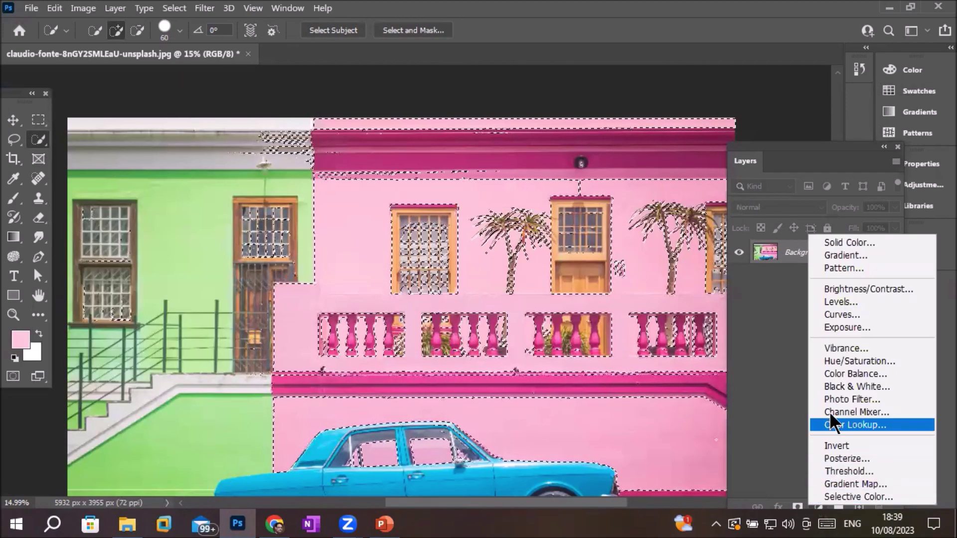
- Fill the selected pink walls with a vivid blue (262ff0) Solid Color layer in Normal mode
{"action": "left_click", "coordinate": [857, 244]}
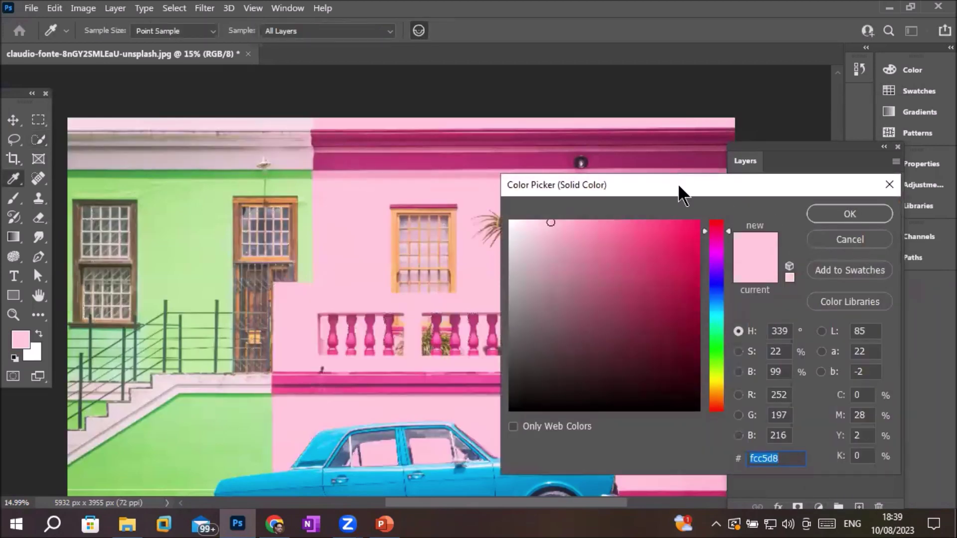
{"action": "left_click_drag", "start_coordinate": [690, 185], "coordinate": [786, 200]}
{"action": "left_click", "coordinate": [817, 301]}
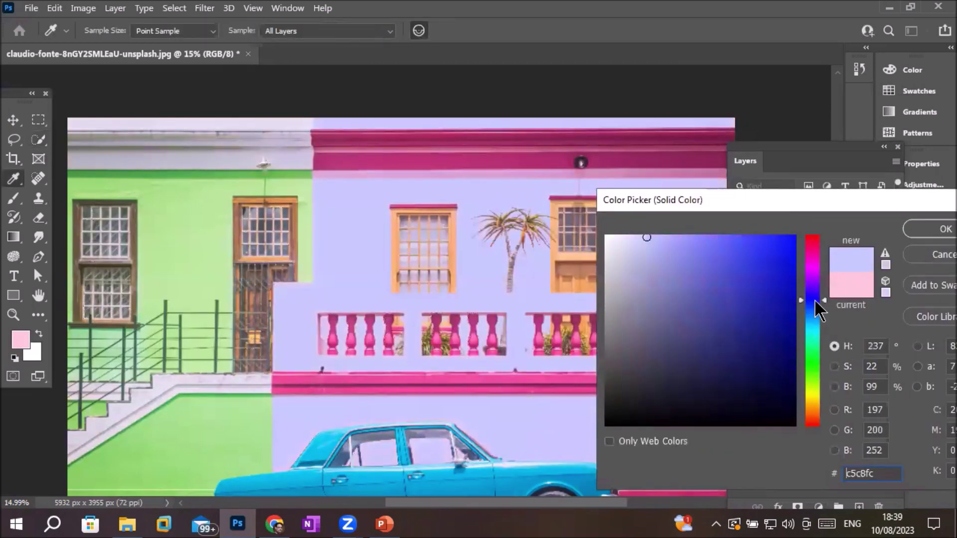
{"action": "left_click_drag", "start_coordinate": [645, 240], "coordinate": [766, 247]}
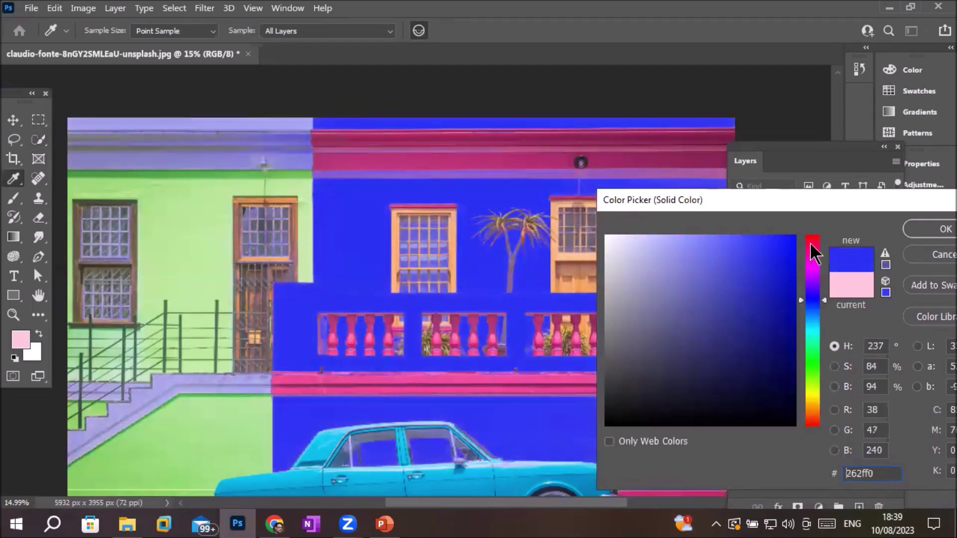
{"action": "left_click", "coordinate": [918, 228]}
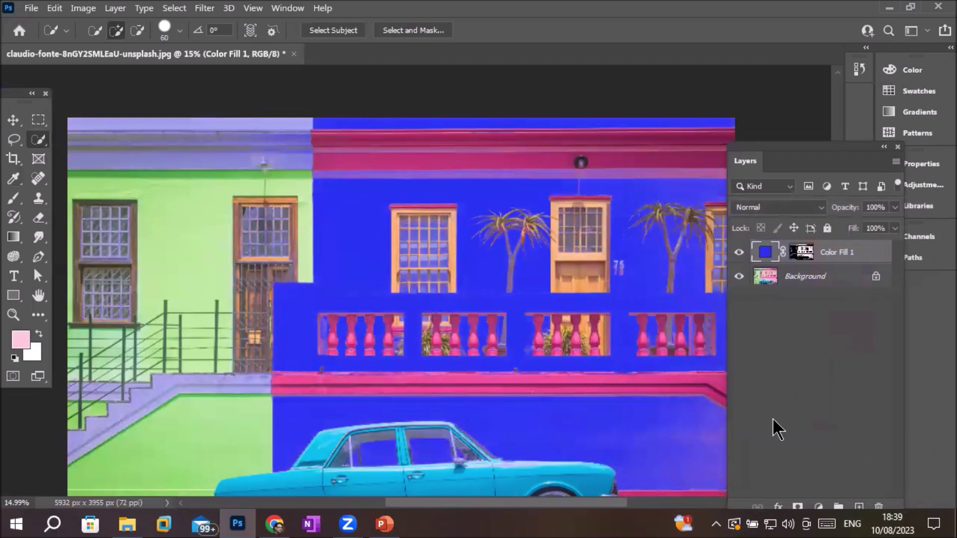
{"action": "left_click", "coordinate": [822, 207]}
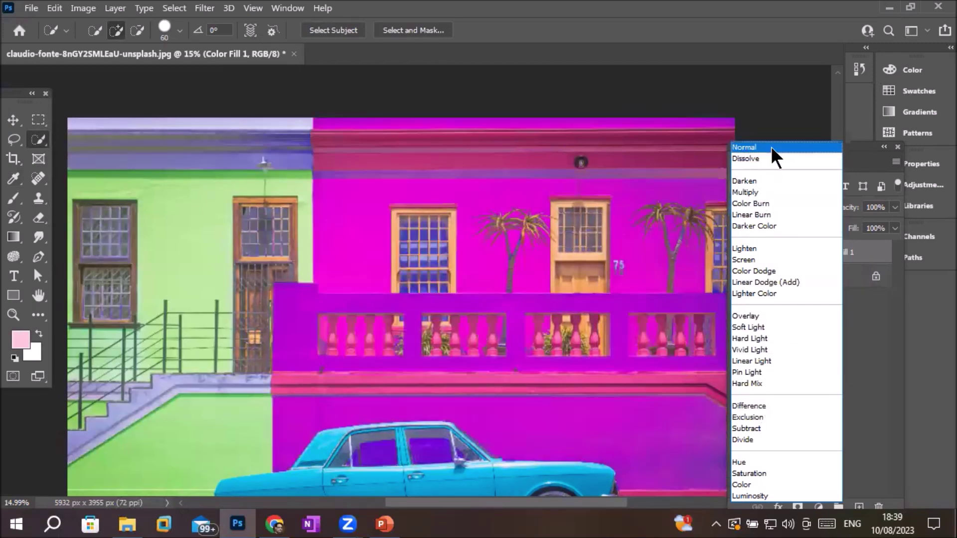
{"action": "left_click", "coordinate": [771, 145]}
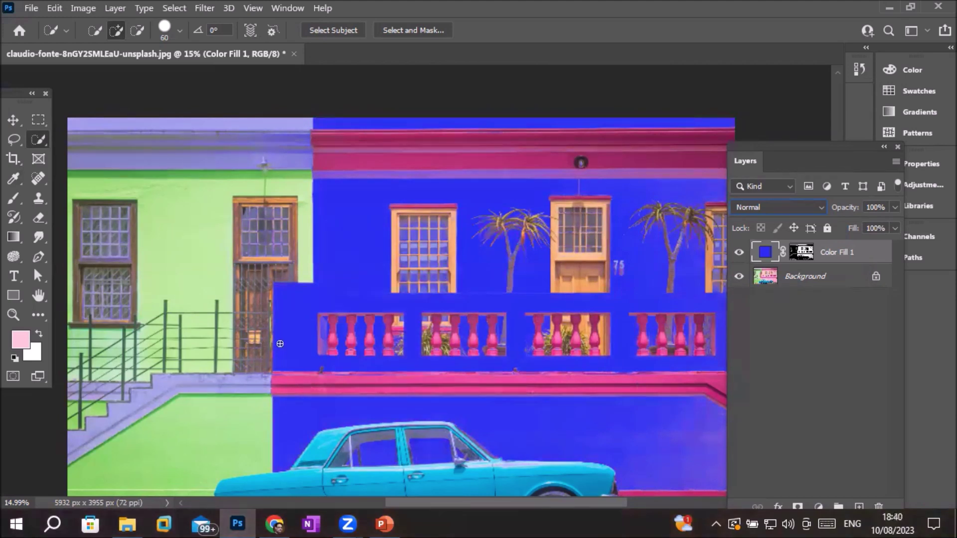
{"action": "left_click_drag", "start_coordinate": [337, 320], "coordinate": [421, 314]}
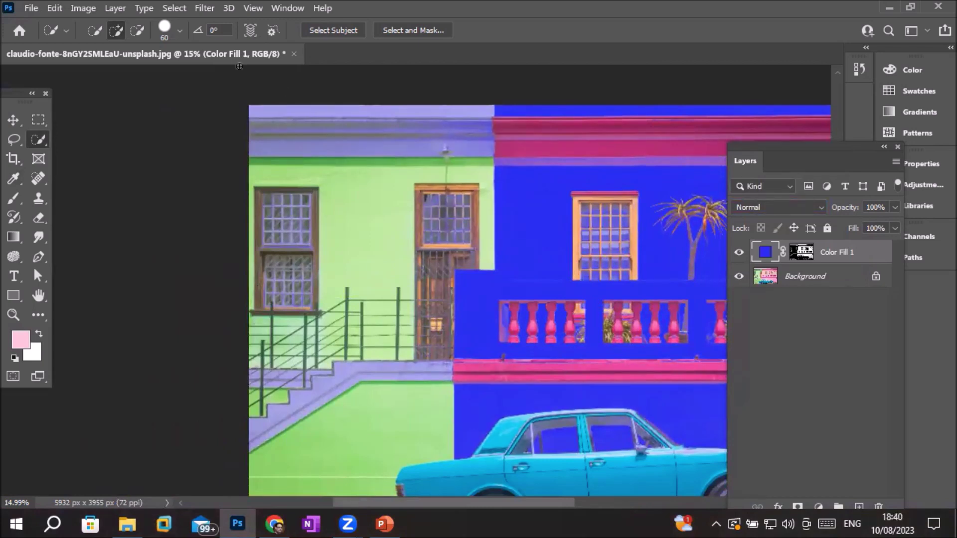
{"action": "left_click", "coordinate": [175, 10]}
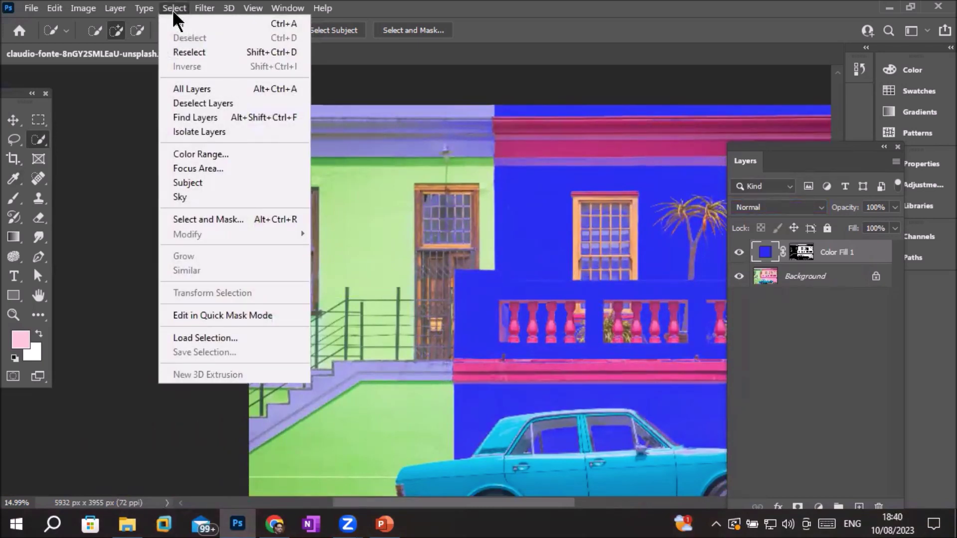
- Select the green wall by colour range, sampling its green colour
{"action": "left_click", "coordinate": [190, 160]}
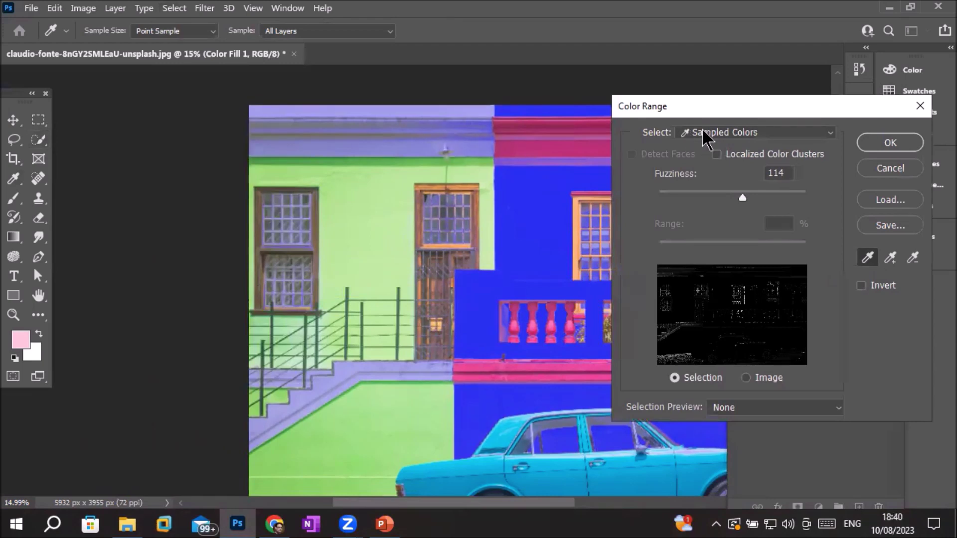
{"action": "left_click", "coordinate": [364, 209]}
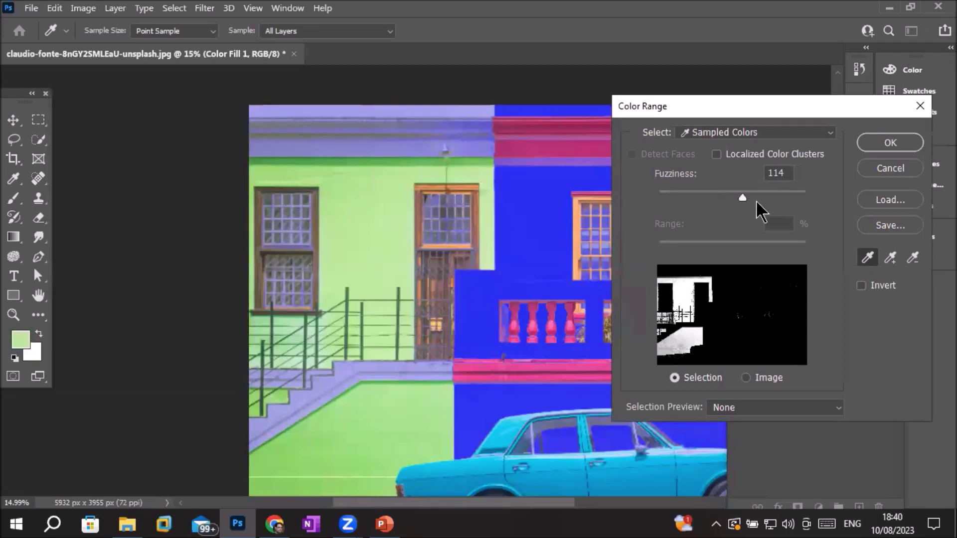
{"action": "left_click", "coordinate": [881, 143]}
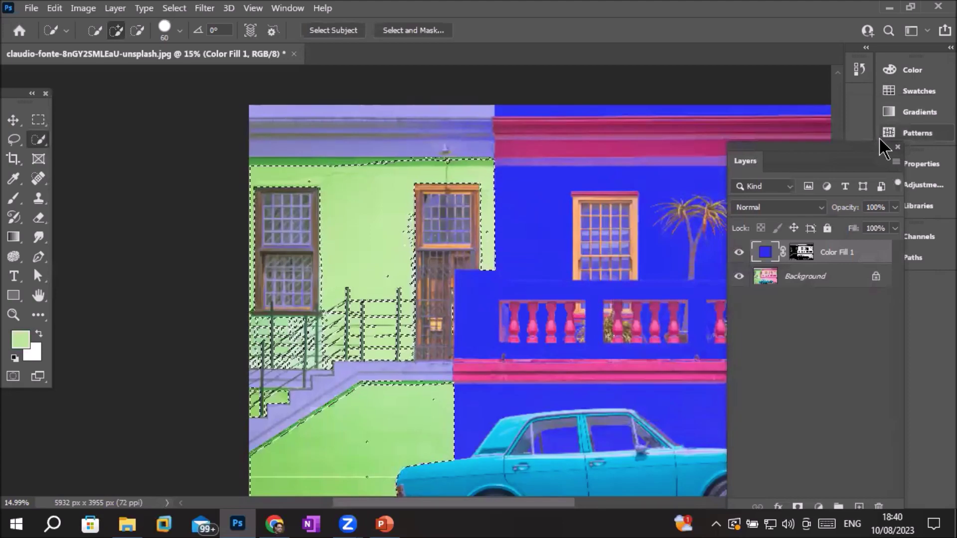
{"action": "scroll", "coordinate": [409, 223], "scroll_direction": "up", "scroll_amount": 5}
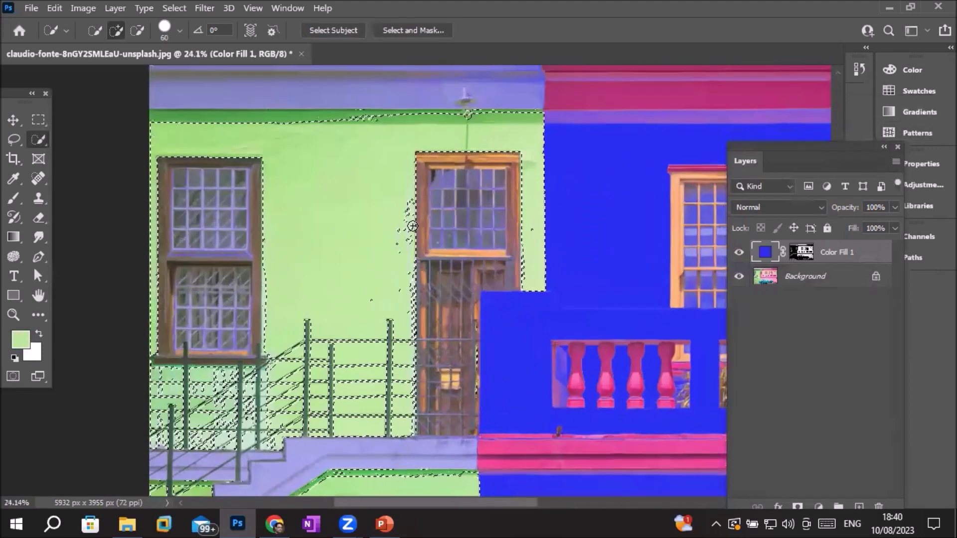
{"action": "scroll", "coordinate": [408, 222], "scroll_direction": "up", "scroll_amount": 1}
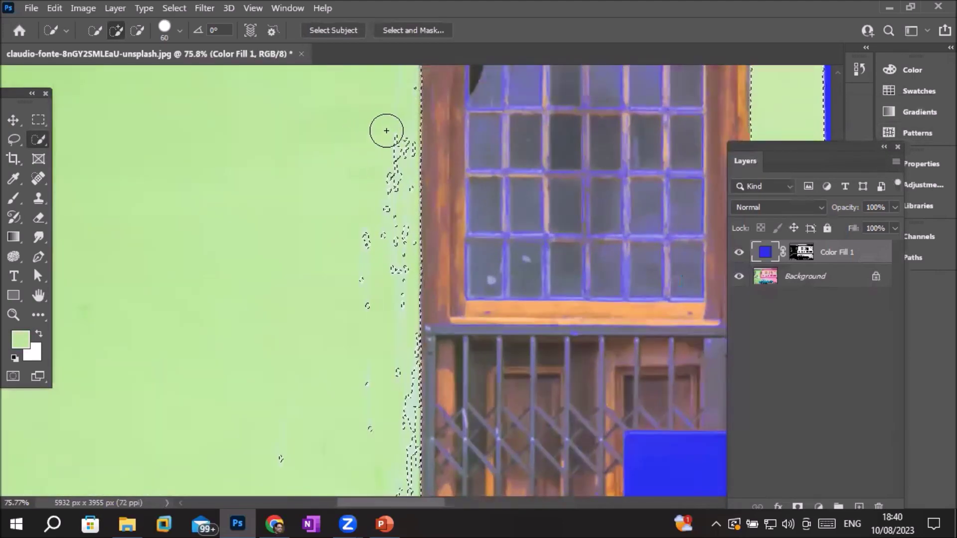
- Clean stray specks from the wall selection and add the dark strip along the wall top
{"action": "left_click_drag", "start_coordinate": [387, 131], "coordinate": [384, 164]}
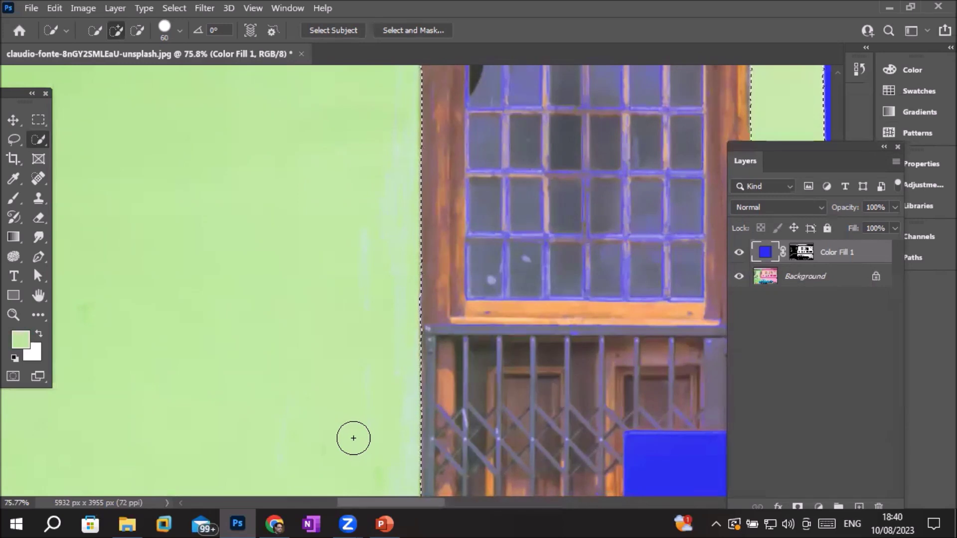
{"action": "scroll", "coordinate": [373, 409], "scroll_direction": "down", "scroll_amount": 2}
{"action": "scroll", "coordinate": [373, 408], "scroll_direction": "down", "scroll_amount": 1}
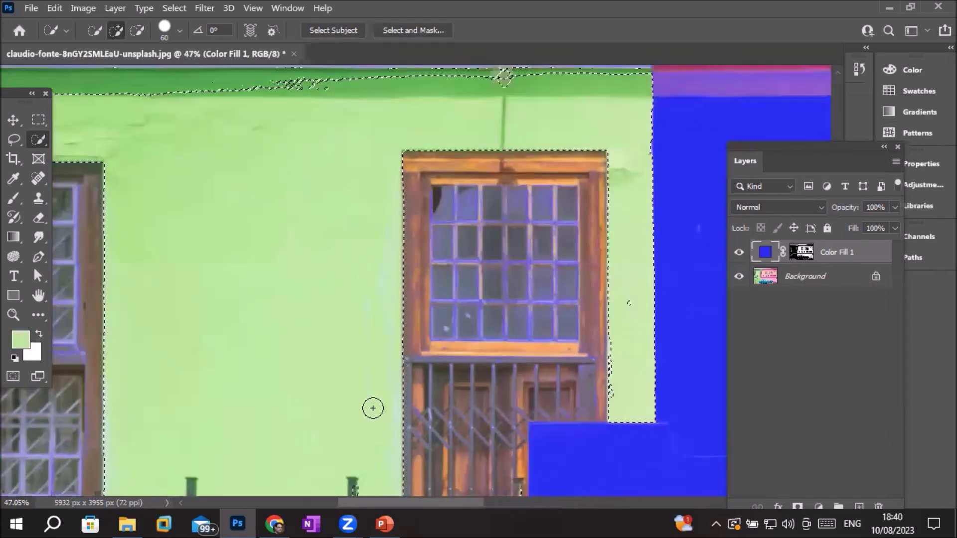
{"action": "scroll", "coordinate": [373, 409], "scroll_direction": "down", "scroll_amount": 1}
{"action": "scroll", "coordinate": [374, 408], "scroll_direction": "down", "scroll_amount": 1}
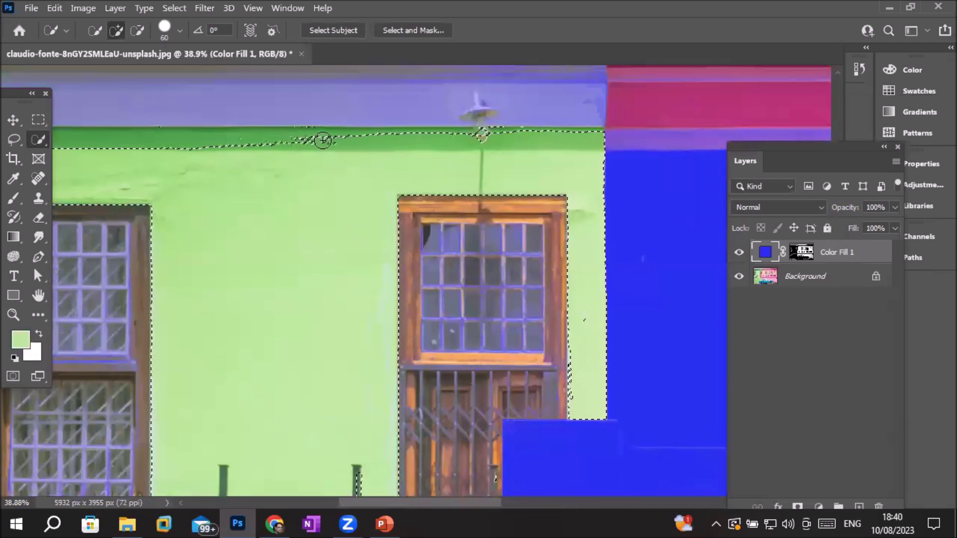
{"action": "left_click_drag", "start_coordinate": [296, 137], "coordinate": [211, 148]}
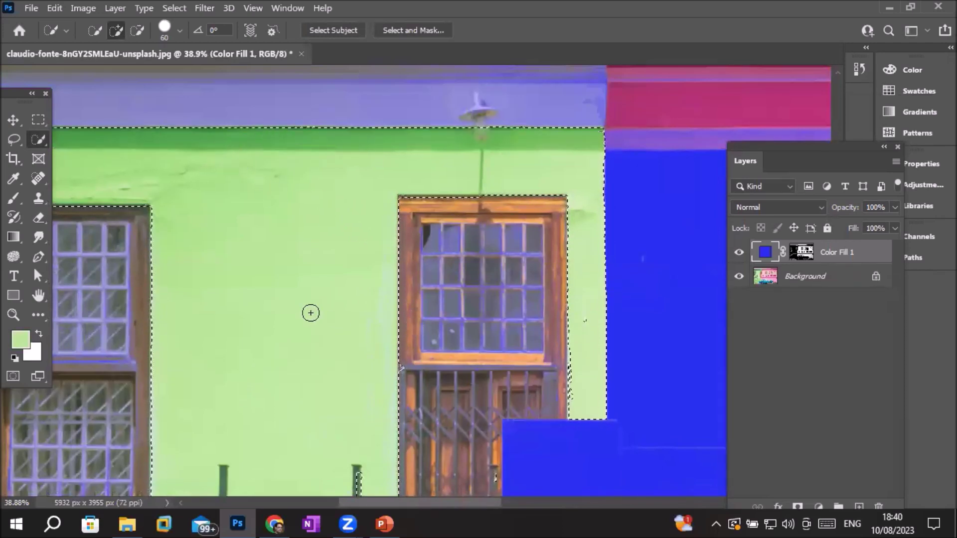
{"action": "scroll", "coordinate": [177, 334], "scroll_direction": "down", "scroll_amount": 3}
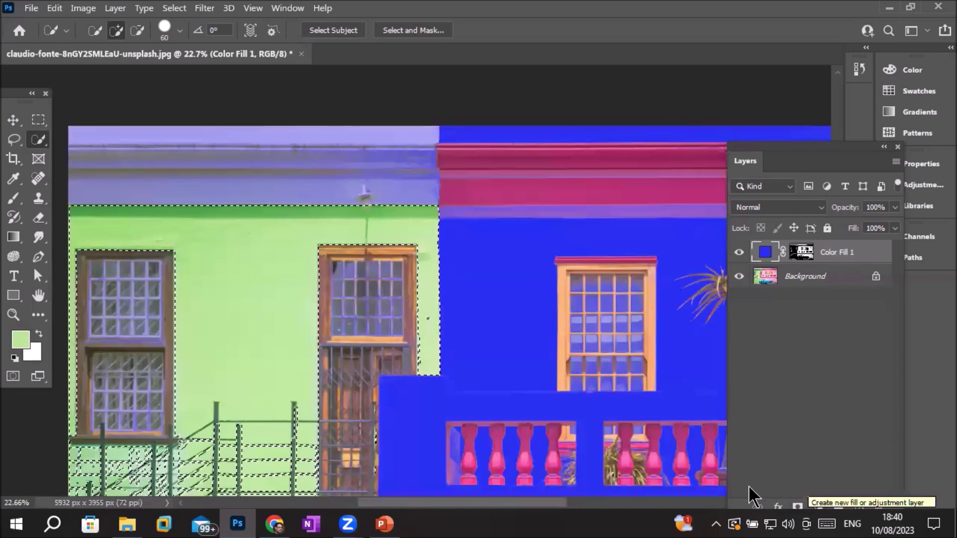
{"action": "left_click", "coordinate": [14, 200]}
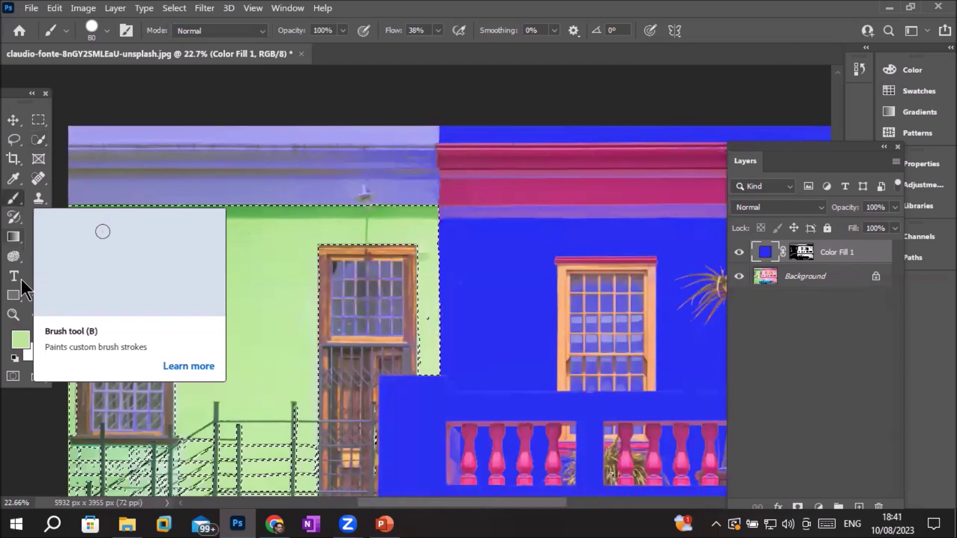
- Set the foreground colour to bright red
{"action": "left_click", "coordinate": [21, 340]}
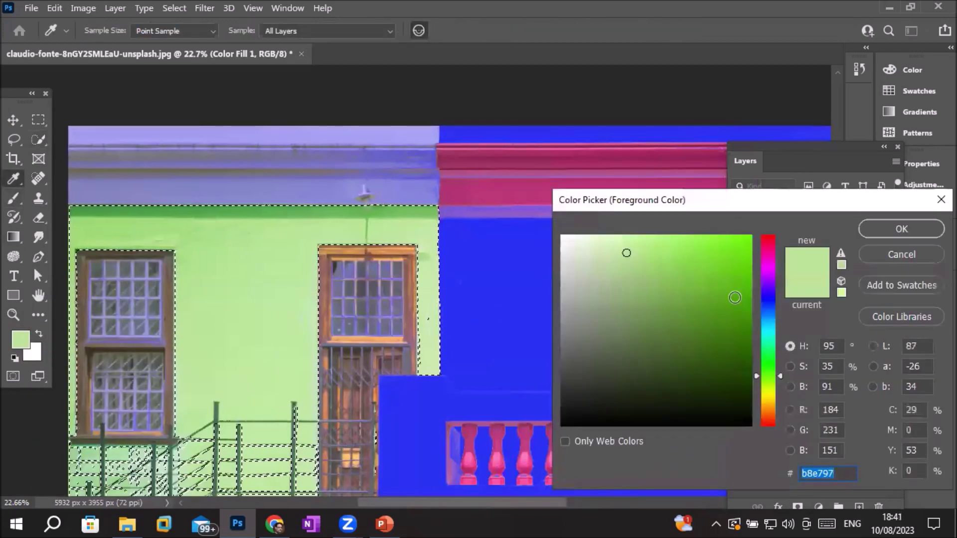
{"action": "left_click", "coordinate": [770, 242]}
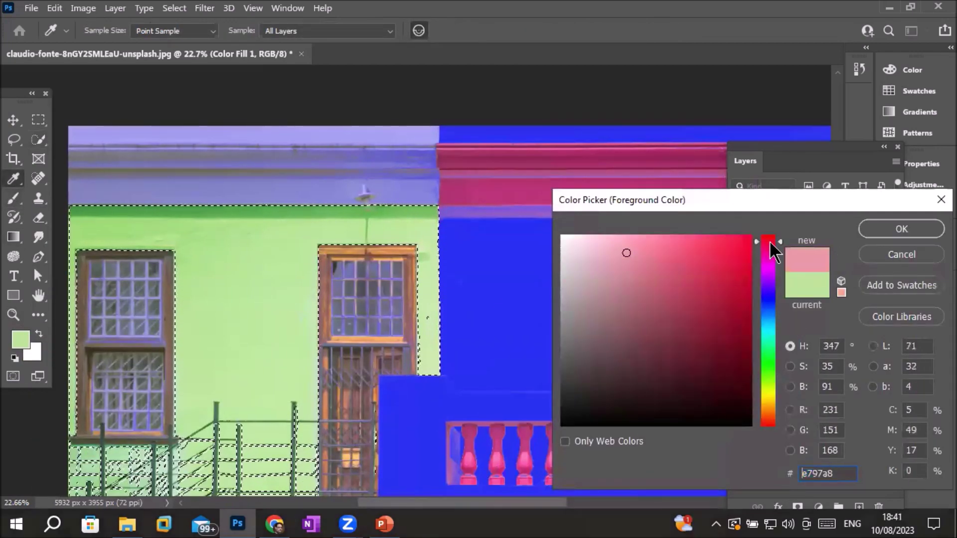
{"action": "left_click", "coordinate": [739, 242]}
{"action": "left_click", "coordinate": [902, 229]}
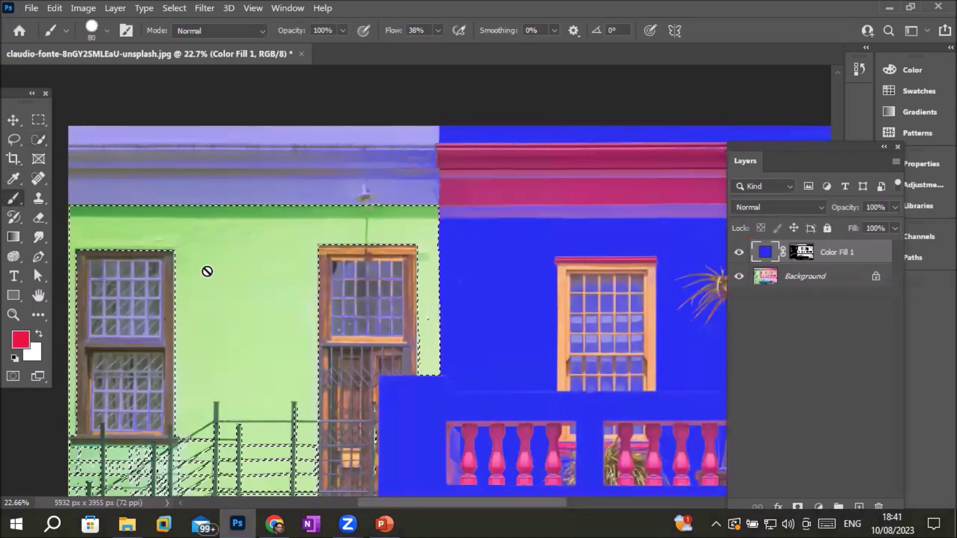
- Rasterize the colour fill layer, enlarge the brush to 600, and target the Background layer
{"action": "left_click", "coordinate": [235, 265]}
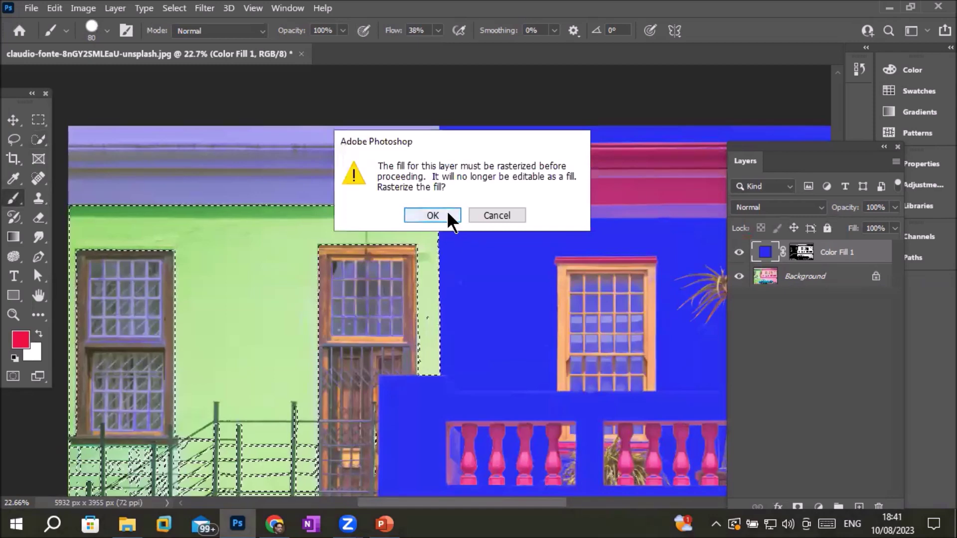
{"action": "left_click", "coordinate": [439, 217]}
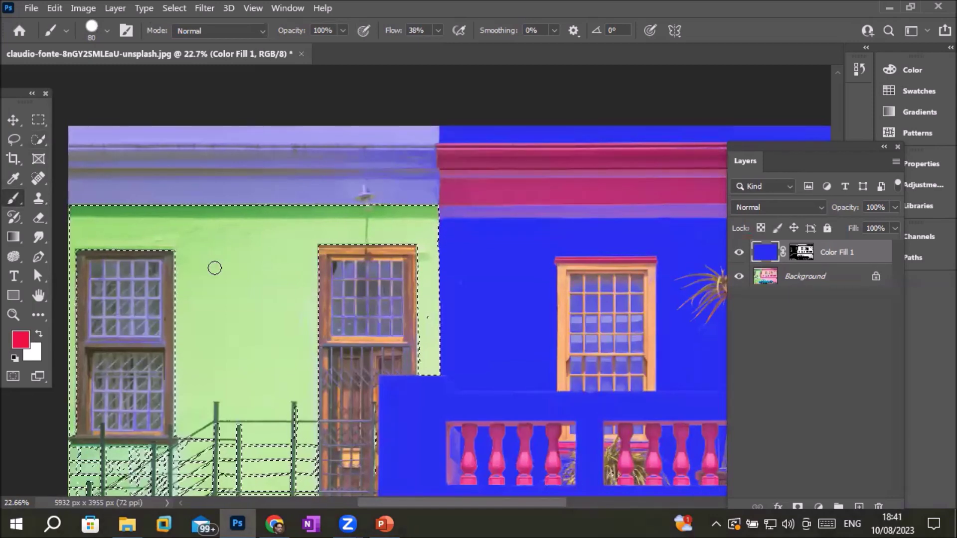
{"action": "key", "text": "bracketright"}
{"action": "key", "text": "bracketright"}
{"action": "key", "text": "bracketright"}
{"action": "key", "text": "bracketright"}
{"action": "key", "text": "bracketright"}
{"action": "key", "text": "bracketright"}
{"action": "key", "text": "bracketright"}
{"action": "key", "text": "bracketright"}
{"action": "key", "text": "bracketright"}
{"action": "key", "text": "bracketright"}
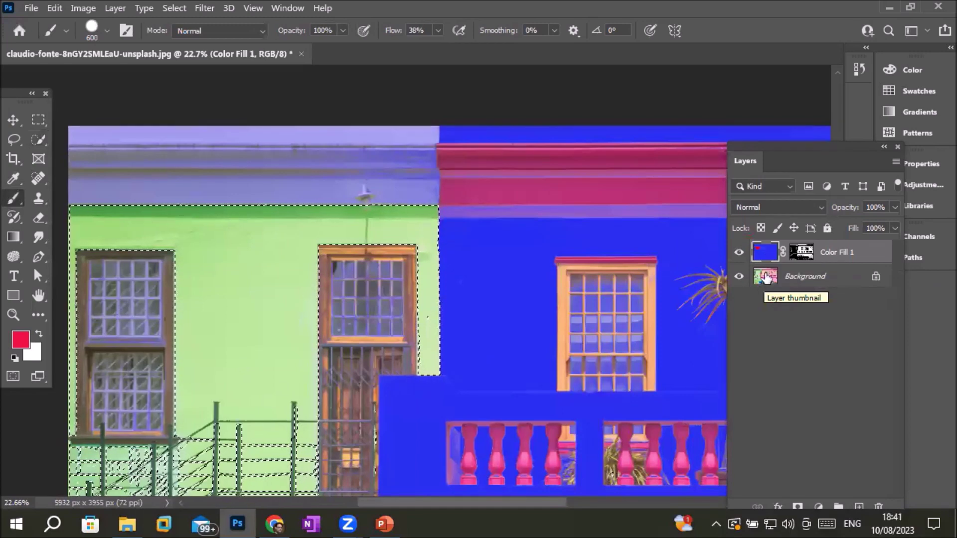
{"action": "left_click", "coordinate": [766, 277]}
- Paint the selected wall, sloped wall, triangle by the car and railing red, then deselect
{"action": "mouse_move", "coordinate": [252, 239]}
{"action": "left_mouse_down"}
{"action": "mouse_move", "coordinate": [52, 276]}
{"action": "mouse_move", "coordinate": [153, 405]}
{"action": "mouse_move", "coordinate": [378, 340]}
{"action": "left_mouse_up"}
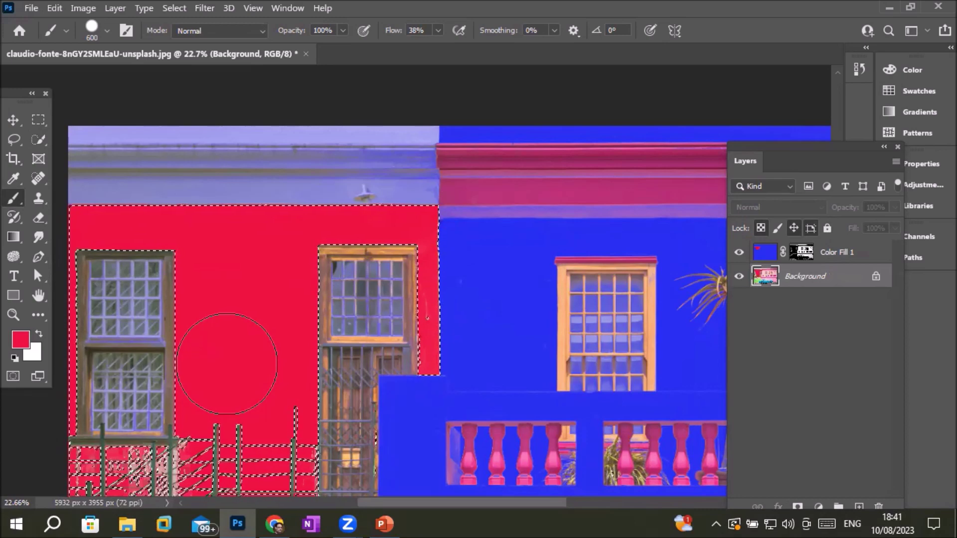
{"action": "scroll", "coordinate": [227, 364], "scroll_direction": "down", "scroll_amount": 2}
{"action": "scroll", "coordinate": [234, 344], "scroll_direction": "down", "scroll_amount": 2}
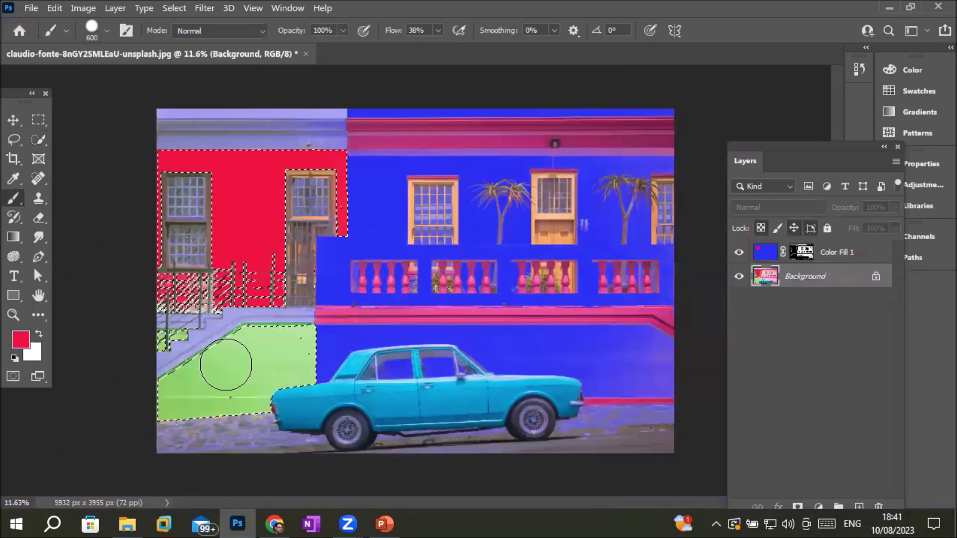
{"action": "left_click_drag", "start_coordinate": [294, 319], "coordinate": [203, 260]}
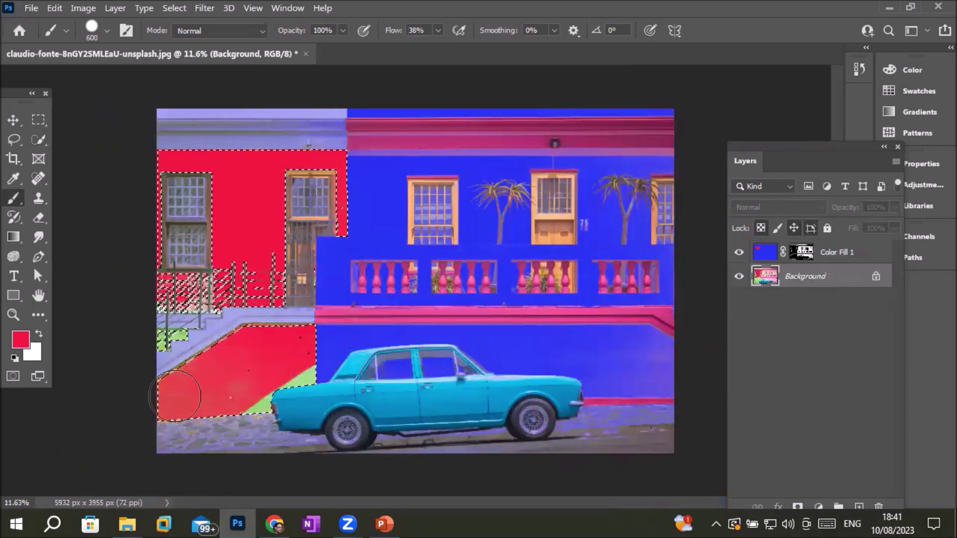
{"action": "left_click_drag", "start_coordinate": [257, 402], "coordinate": [299, 387]}
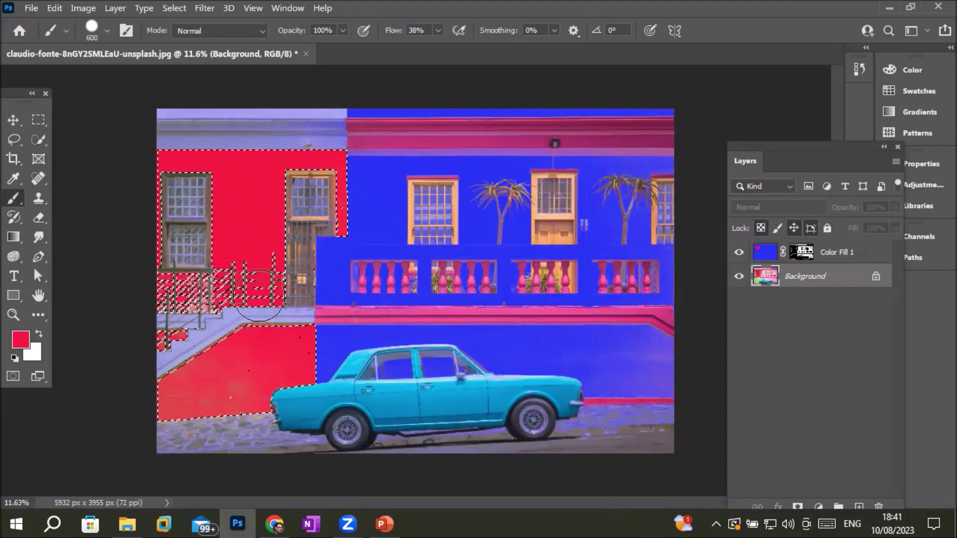
{"action": "left_click_drag", "start_coordinate": [265, 298], "coordinate": [256, 316]}
{"action": "key", "text": "ctrl+d"}
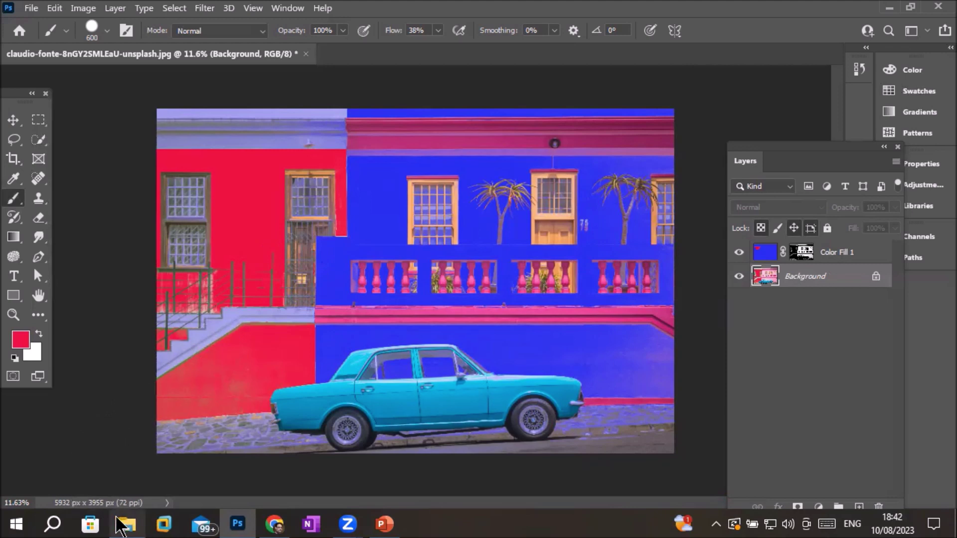
{"action": "mouse_move", "coordinate": [126, 525]}
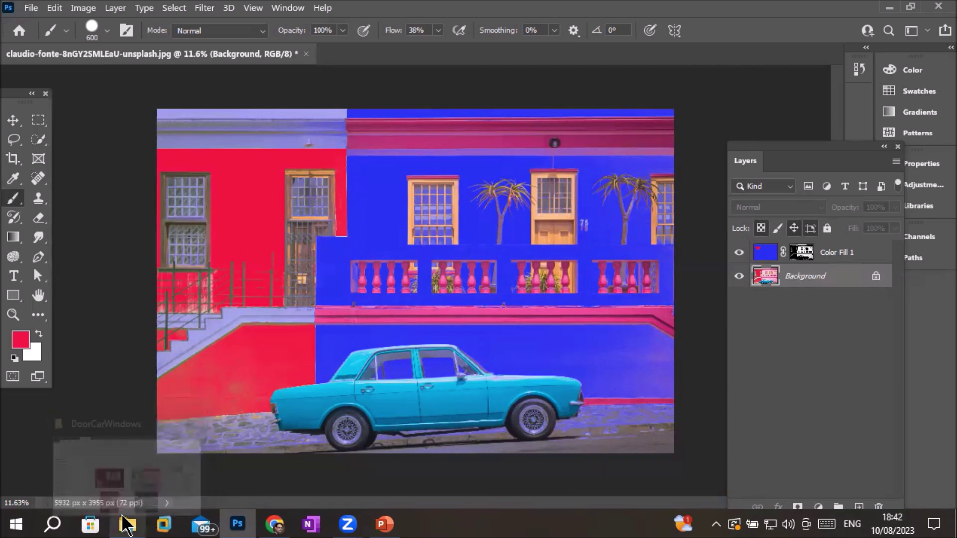
{"action": "left_click", "coordinate": [127, 525]}
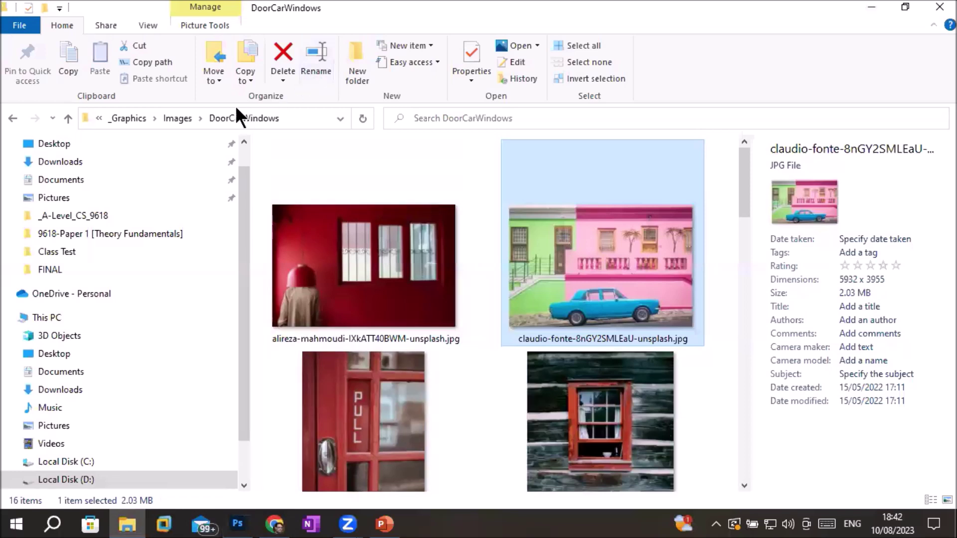
- Open model with mobile.jpg from Images > Models as a new Photoshop document
{"action": "left_click", "coordinate": [178, 119]}
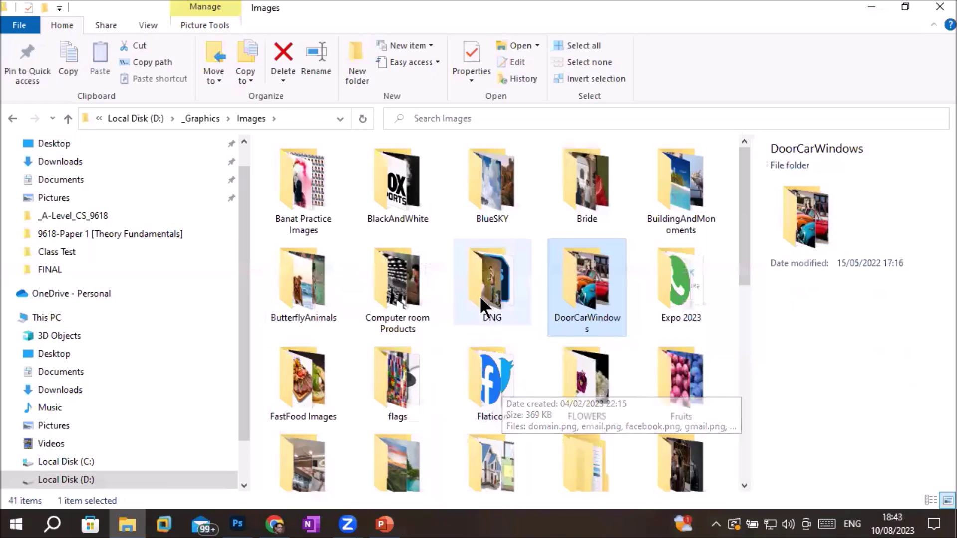
{"action": "scroll", "coordinate": [513, 395], "scroll_direction": "down", "scroll_amount": 5}
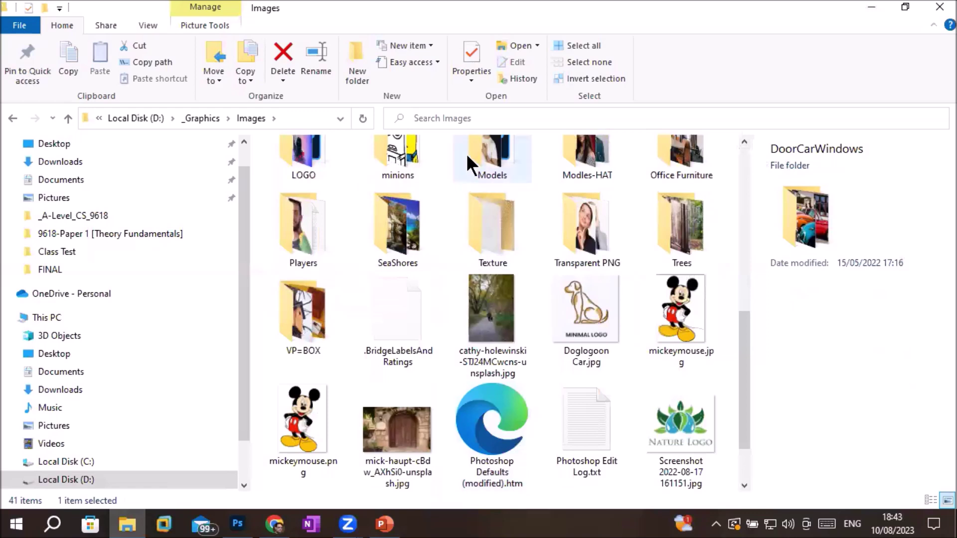
{"action": "double_click", "coordinate": [480, 153]}
{"action": "scroll", "coordinate": [541, 409], "scroll_direction": "down", "scroll_amount": 10}
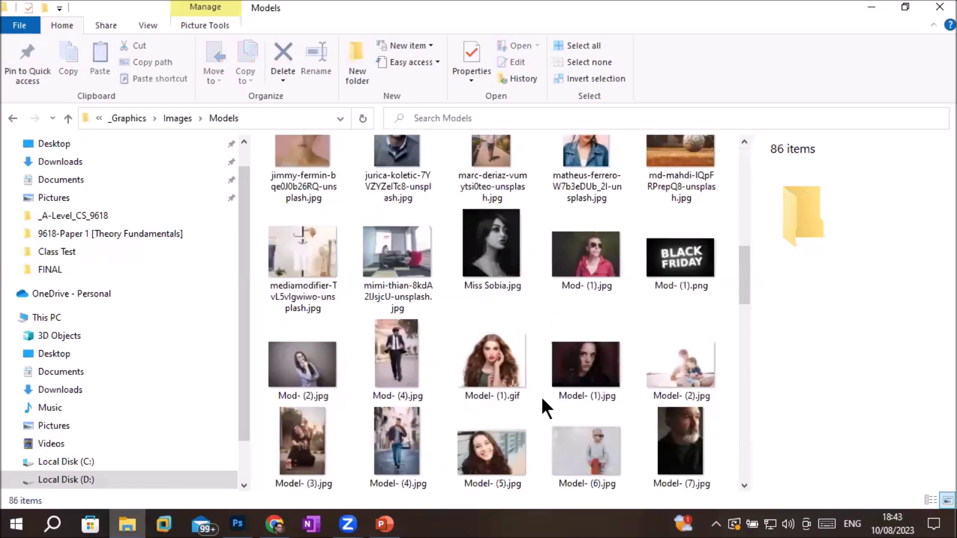
{"action": "scroll", "coordinate": [542, 397], "scroll_direction": "down", "scroll_amount": 5}
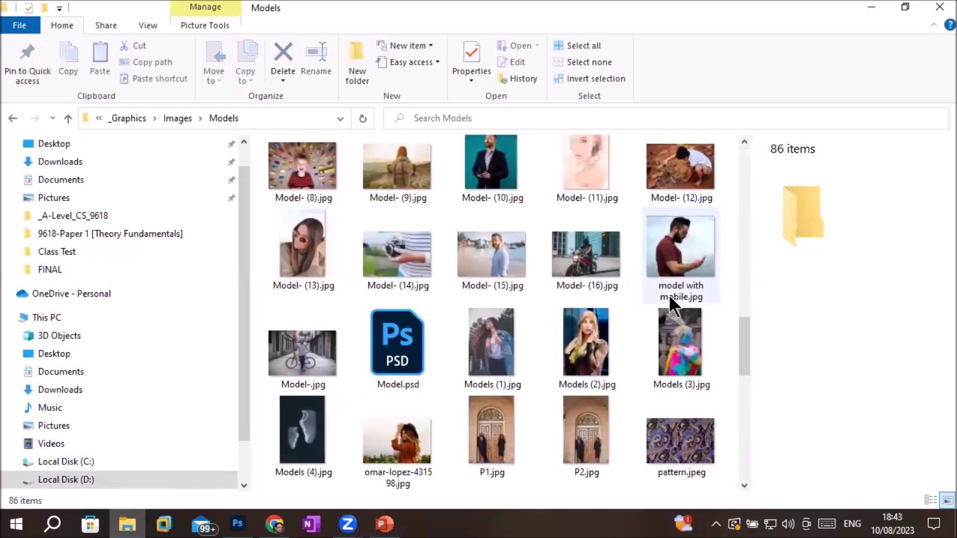
{"action": "left_click_drag", "start_coordinate": [677, 257], "coordinate": [249, 526]}
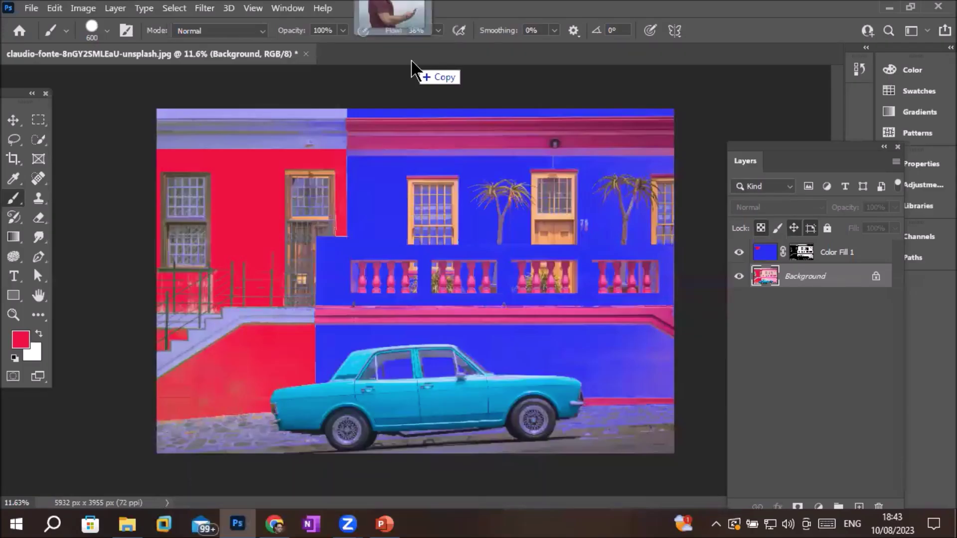
{"action": "left_click_drag", "start_coordinate": [250, 526], "coordinate": [413, 69]}
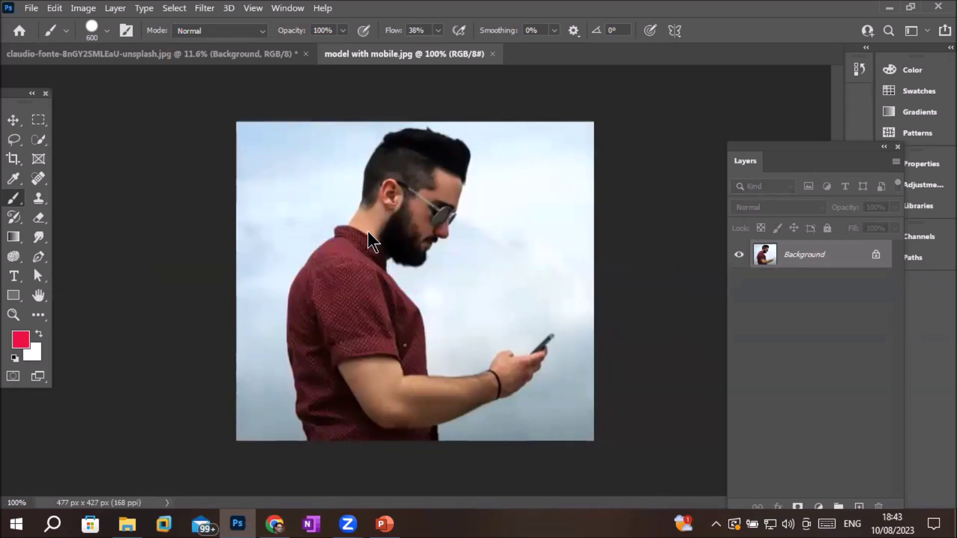
- Shrink the brush to 175 and unlock the Background layer into Layer 0
{"action": "key", "text": "bracketleft"}
{"action": "key", "text": "bracketleft"}
{"action": "key", "text": "bracketleft"}
{"action": "key", "text": "bracketleft"}
{"action": "key", "text": "bracketleft"}
{"action": "key", "text": "bracketleft"}
{"action": "left_click", "coordinate": [876, 254]}
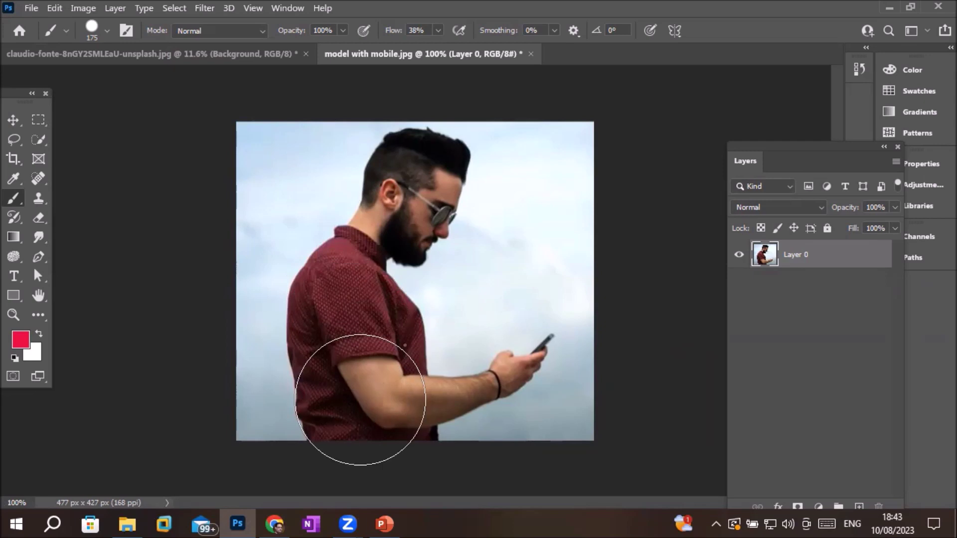
{"action": "left_click", "coordinate": [54, 9]}
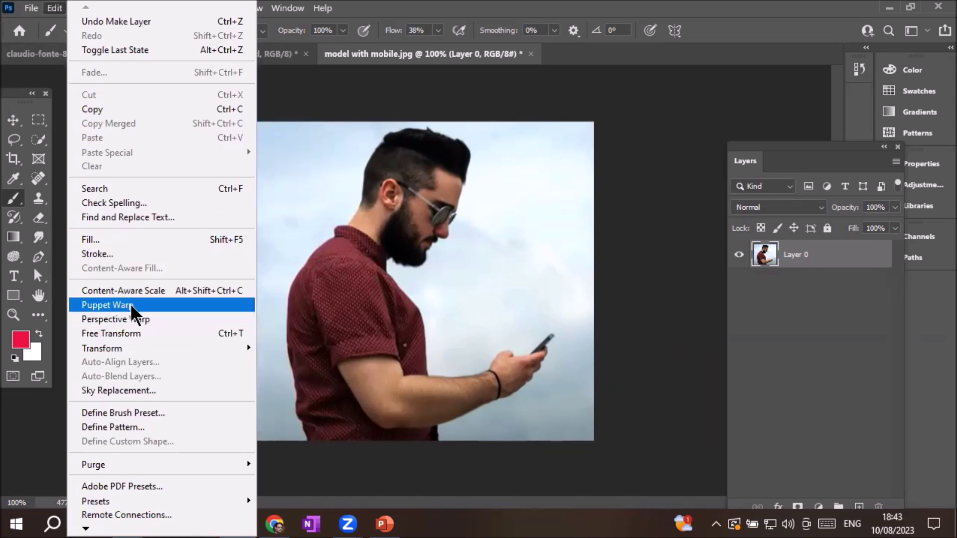
{"action": "key", "text": "Escape"}
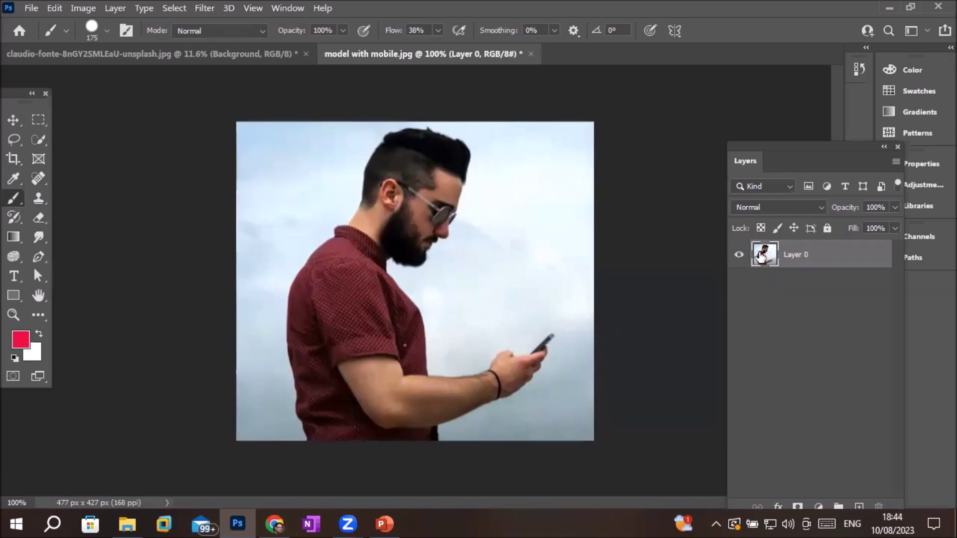
{"action": "left_click_drag", "start_coordinate": [761, 255], "coordinate": [847, 484]}
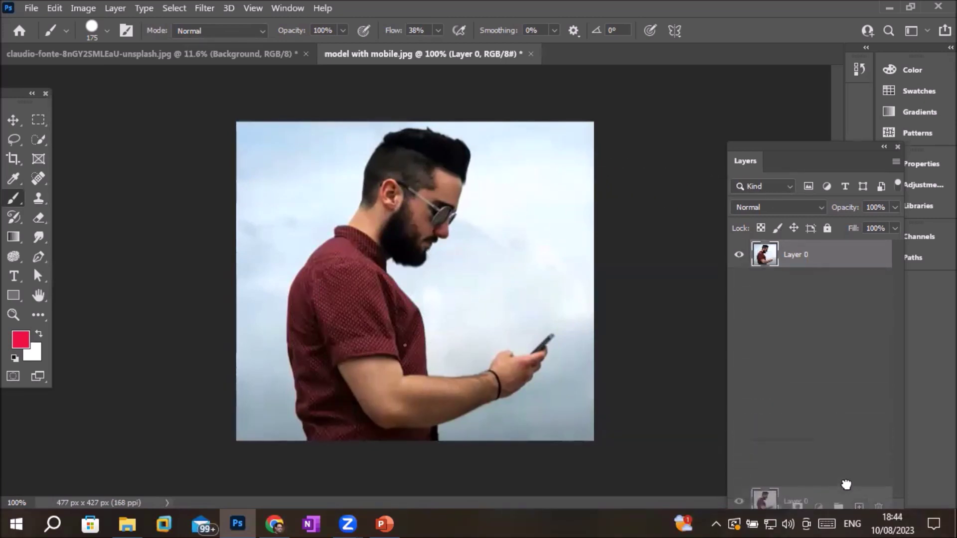
- Duplicate Layer 0, hide the Layer 0 copy, and make Layer 0 active
{"action": "left_click_drag", "start_coordinate": [847, 485], "coordinate": [865, 504]}
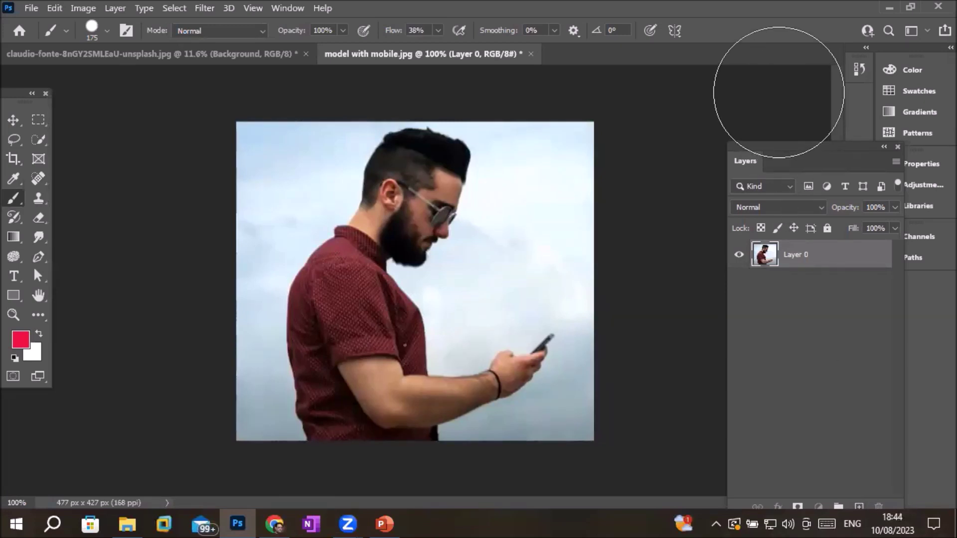
{"action": "left_click_drag", "start_coordinate": [793, 158], "coordinate": [754, 100]}
{"action": "mouse_move", "coordinate": [765, 198]}
{"action": "left_mouse_down"}
{"action": "mouse_move", "coordinate": [826, 407]}
{"action": "mouse_move", "coordinate": [825, 453]}
{"action": "left_mouse_up"}
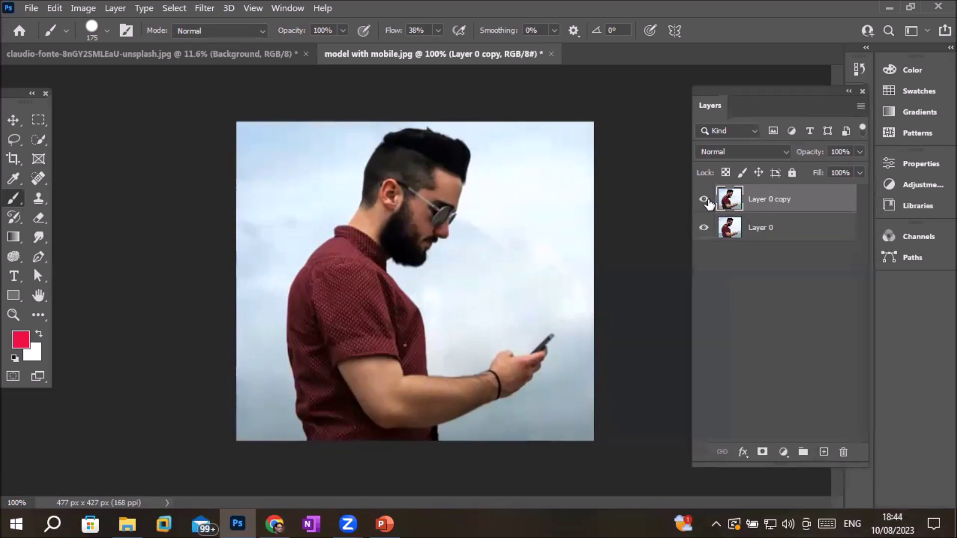
{"action": "left_click", "coordinate": [705, 200]}
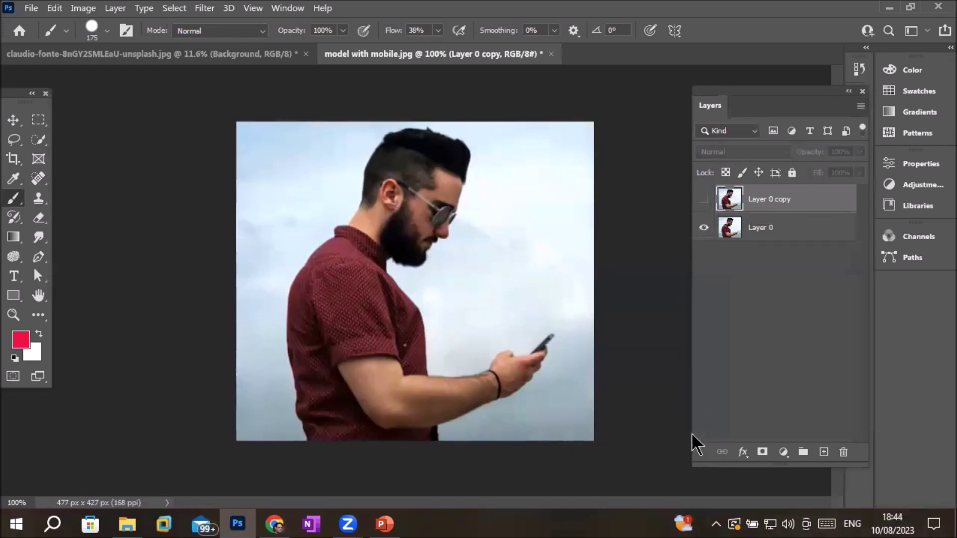
{"action": "left_click", "coordinate": [756, 230]}
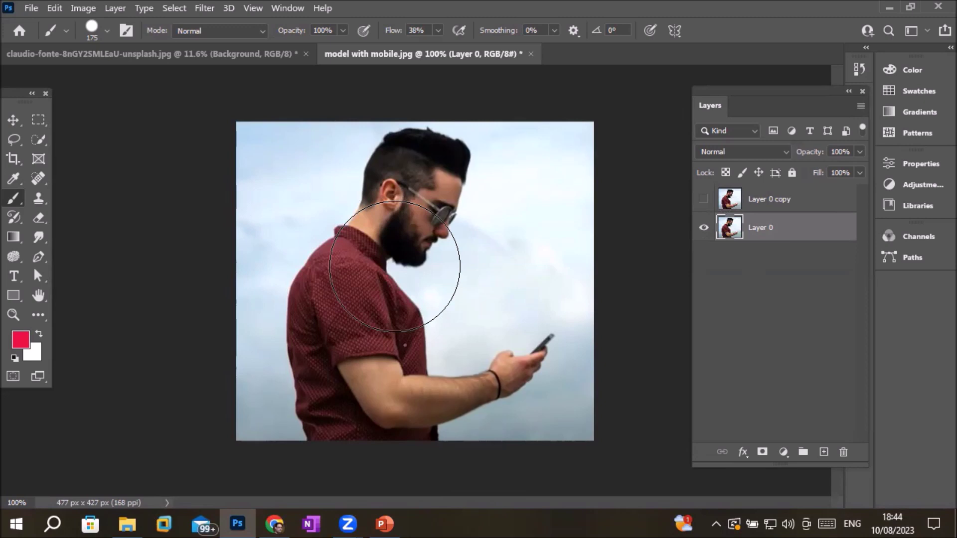
- Shrink the brush and undo a test stroke over the man's head
{"action": "key", "text": "bracketleft"}
{"action": "key", "text": "bracketleft"}
{"action": "key", "text": "bracketleft"}
{"action": "key", "text": "bracketleft"}
{"action": "mouse_move", "coordinate": [422, 157]}
{"action": "left_mouse_down"}
{"action": "mouse_move", "coordinate": [402, 240]}
{"action": "mouse_move", "coordinate": [357, 344]}
{"action": "left_mouse_up"}
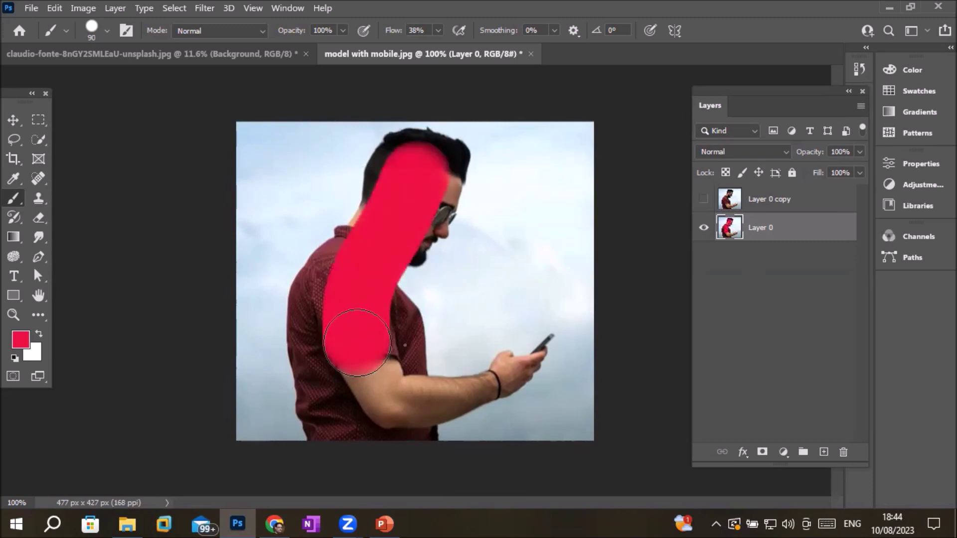
{"action": "key", "text": "ctrl+z"}
{"action": "left_click", "coordinate": [38, 139]}
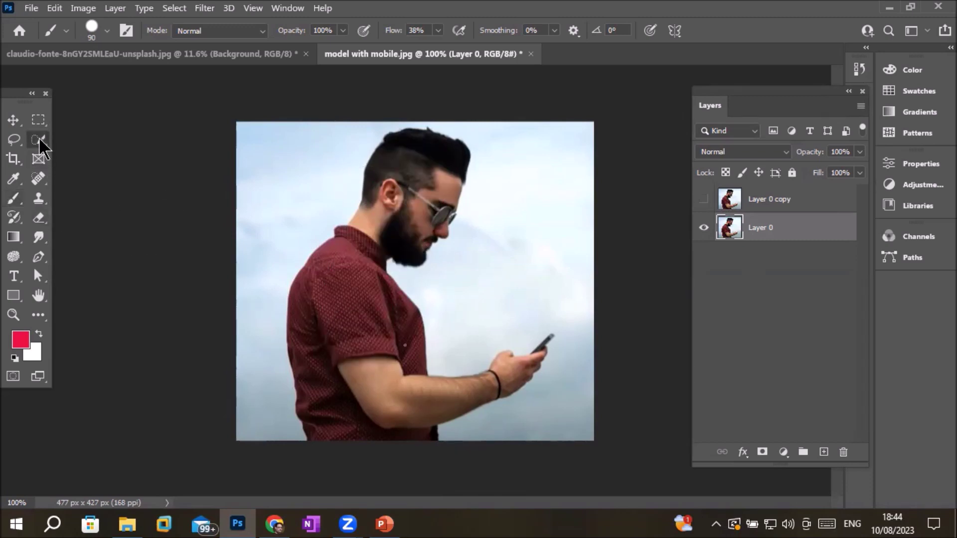
- Select the man with Select Subject, keeping Layer 0 as the working layer
{"action": "left_click", "coordinate": [330, 30]}
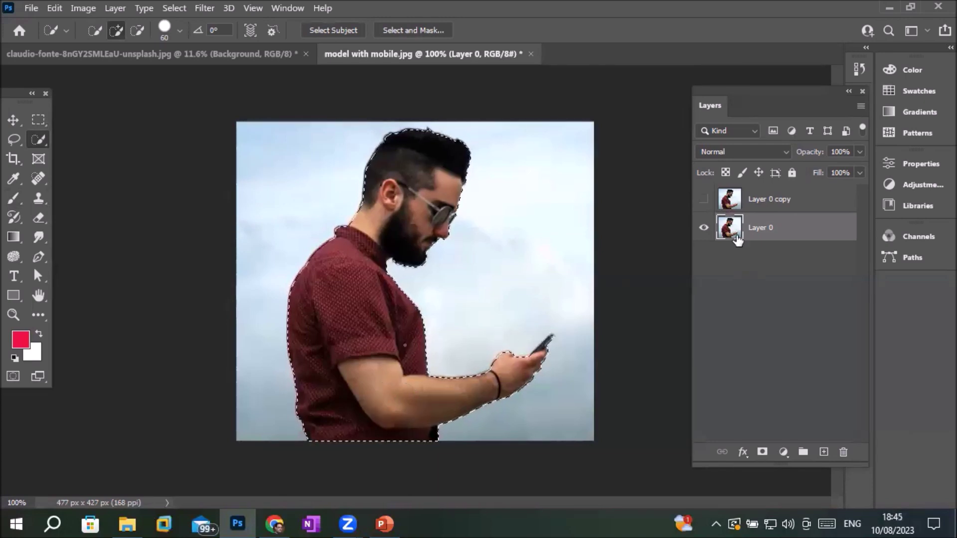
{"action": "left_click", "coordinate": [774, 209]}
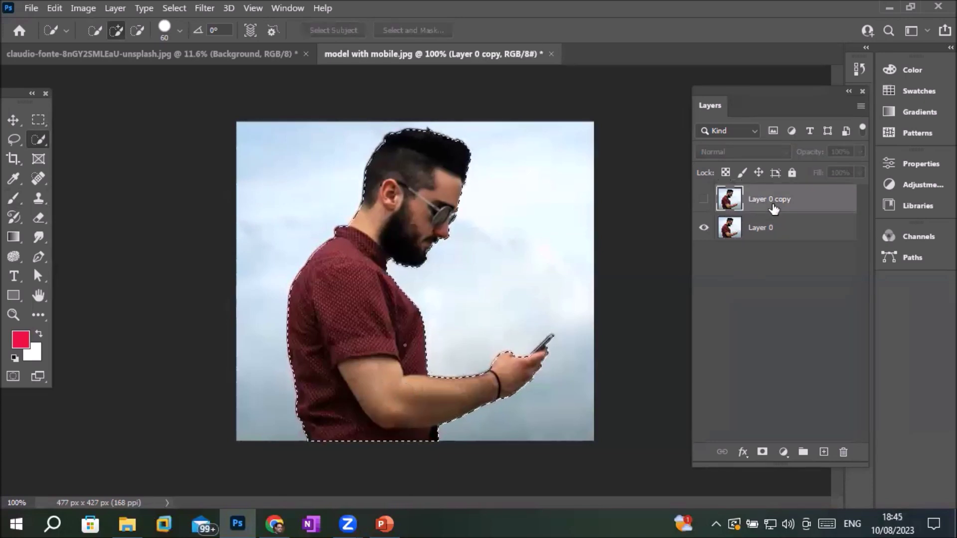
{"action": "left_click", "coordinate": [767, 237]}
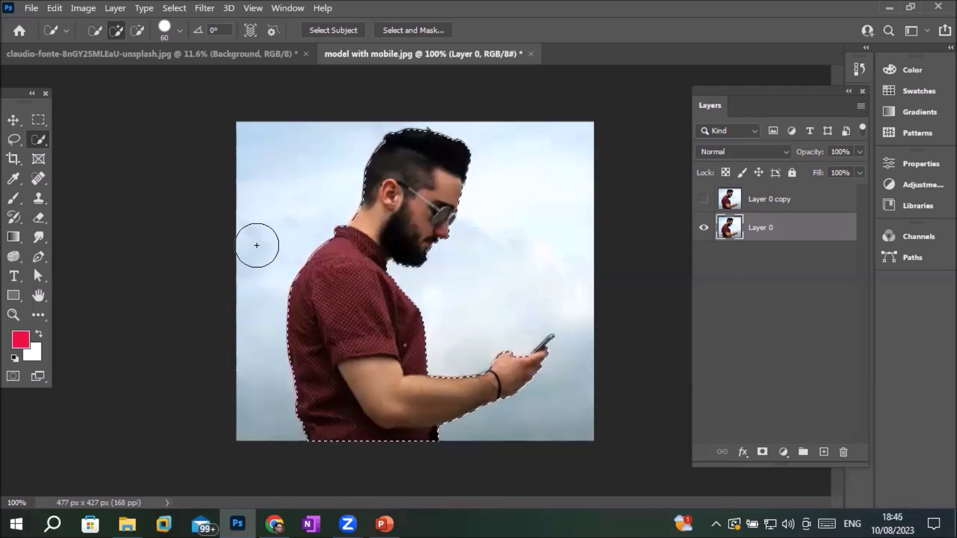
- Subtract from the selection along the man's shoulder and back to smooth its edge
{"action": "key", "text": "alt"}
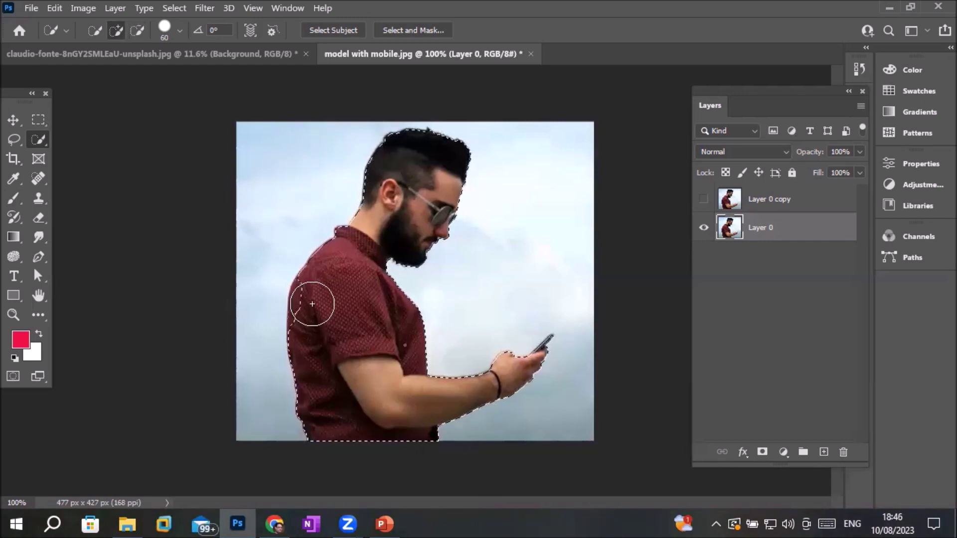
{"action": "left_click", "coordinate": [312, 302]}
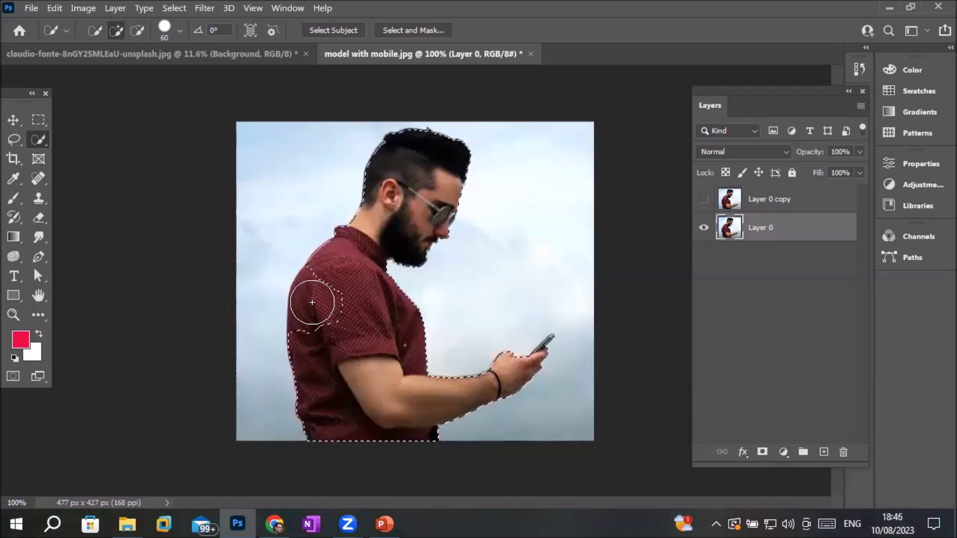
{"action": "mouse_move", "coordinate": [314, 320]}
{"action": "left_mouse_down"}
{"action": "mouse_move", "coordinate": [325, 281]}
{"action": "mouse_move", "coordinate": [320, 291]}
{"action": "left_mouse_up"}
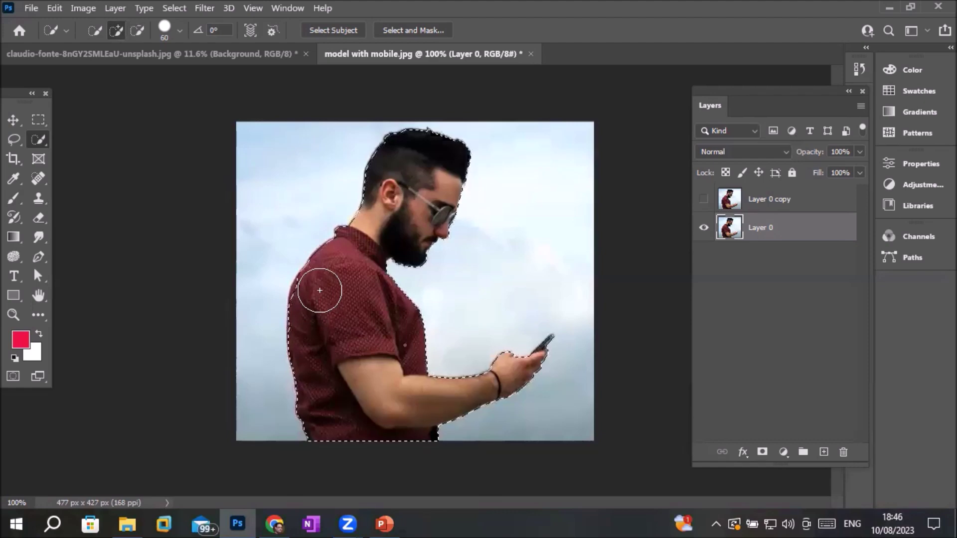
{"action": "left_click_drag", "start_coordinate": [320, 291], "coordinate": [309, 299]}
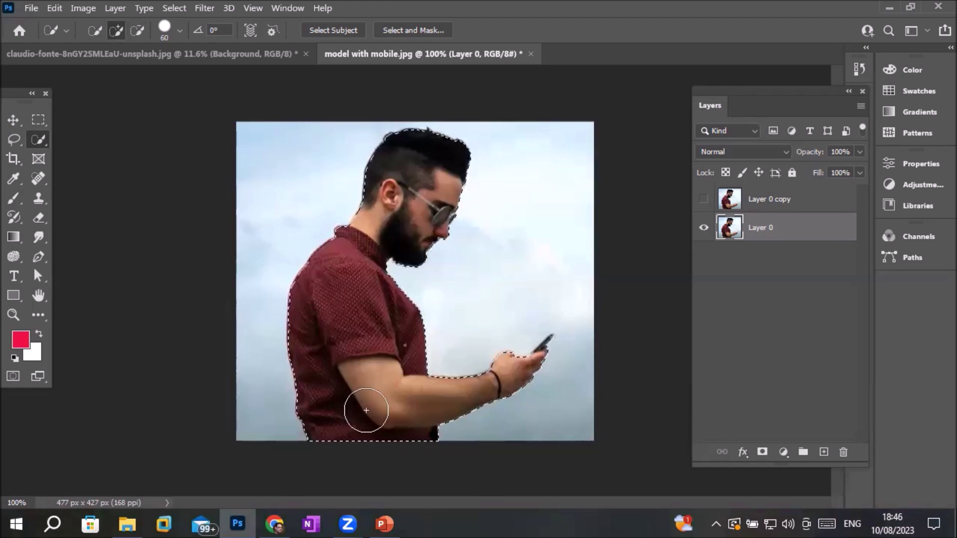
{"action": "scroll", "coordinate": [552, 338], "scroll_direction": "up", "scroll_amount": 2}
{"action": "scroll", "coordinate": [637, 374], "scroll_direction": "up", "scroll_amount": 2}
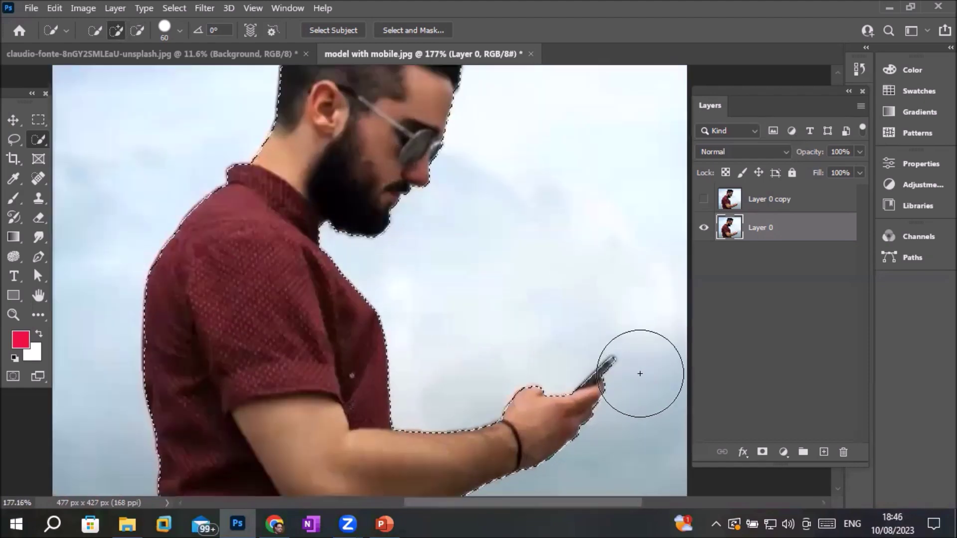
{"action": "scroll", "coordinate": [638, 382], "scroll_direction": "up", "scroll_amount": 3}
{"action": "scroll", "coordinate": [638, 382], "scroll_direction": "up", "scroll_amount": 2}
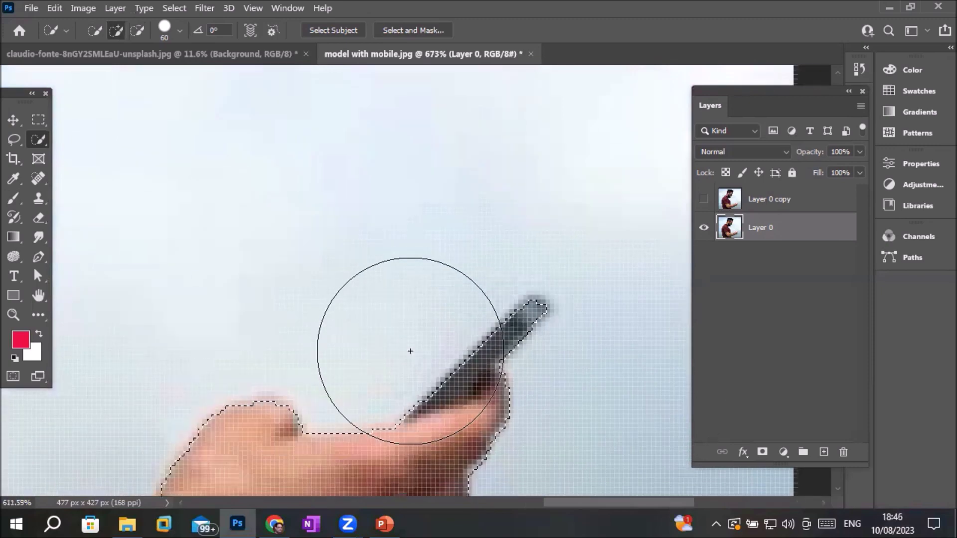
{"action": "scroll", "coordinate": [342, 328], "scroll_direction": "down", "scroll_amount": 2}
{"action": "scroll", "coordinate": [341, 328], "scroll_direction": "down", "scroll_amount": 2}
{"action": "scroll", "coordinate": [271, 316], "scroll_direction": "down", "scroll_amount": 2}
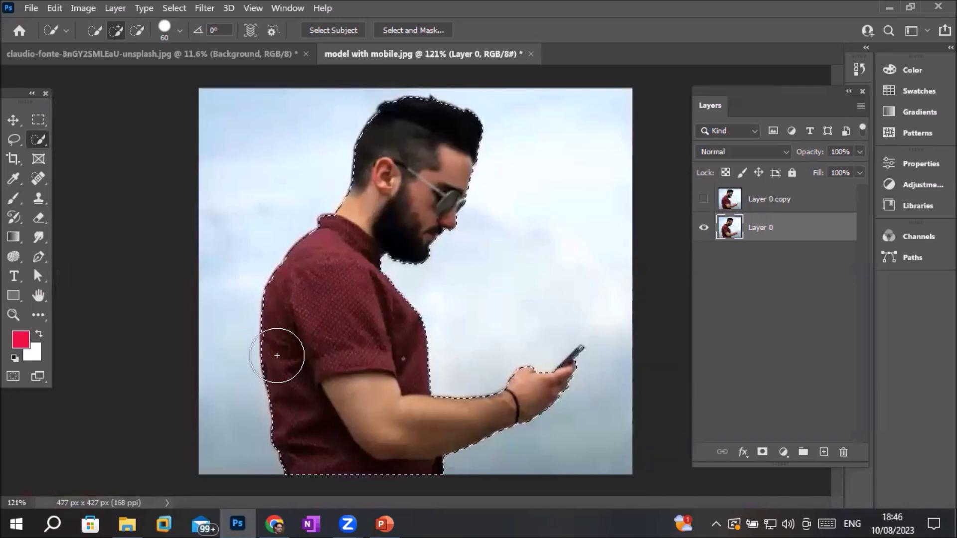
- Try Edit > Fill with Content-Aware contents, cancel it, and reopen the Edit menu
{"action": "left_click", "coordinate": [54, 8]}
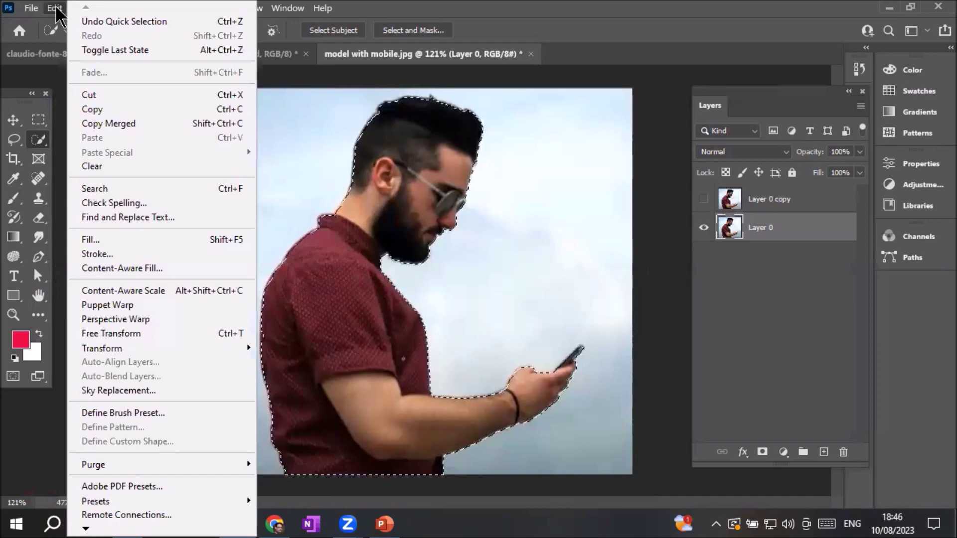
{"action": "left_click", "coordinate": [90, 239]}
{"action": "left_click", "coordinate": [318, 165]}
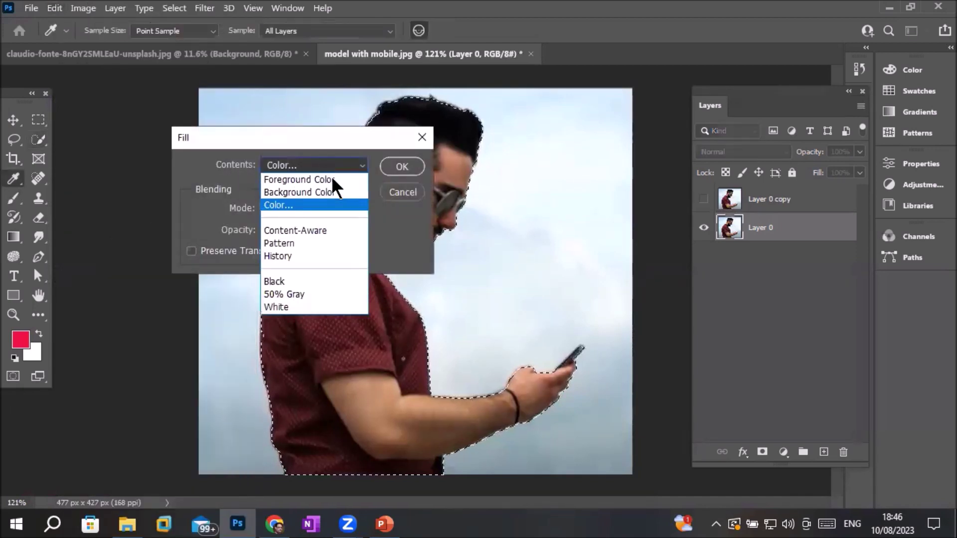
{"action": "left_click", "coordinate": [324, 232]}
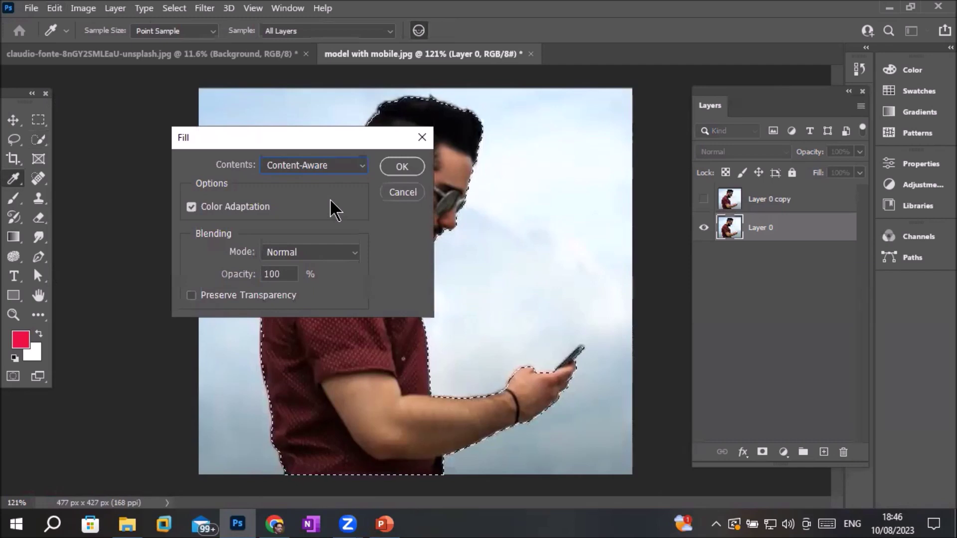
{"action": "left_click", "coordinate": [402, 192]}
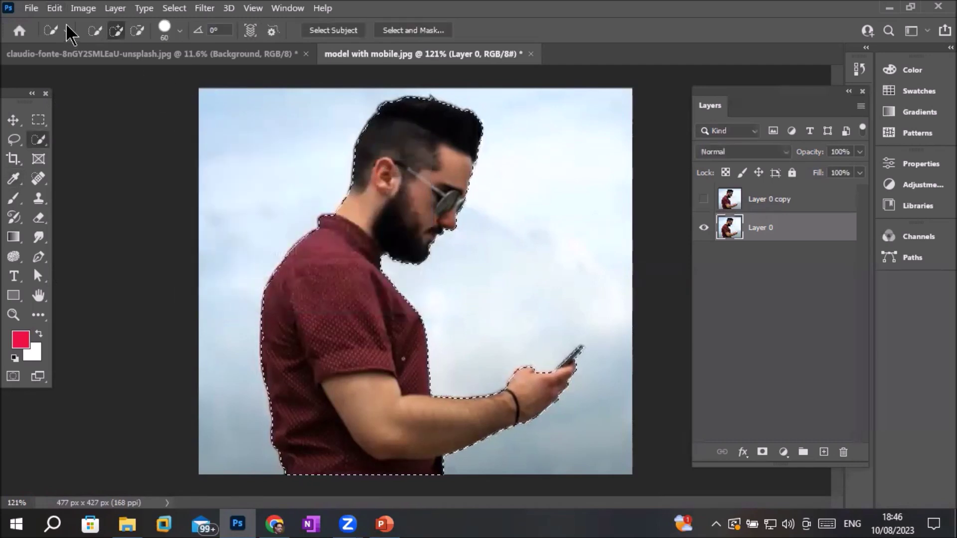
{"action": "left_click", "coordinate": [55, 8]}
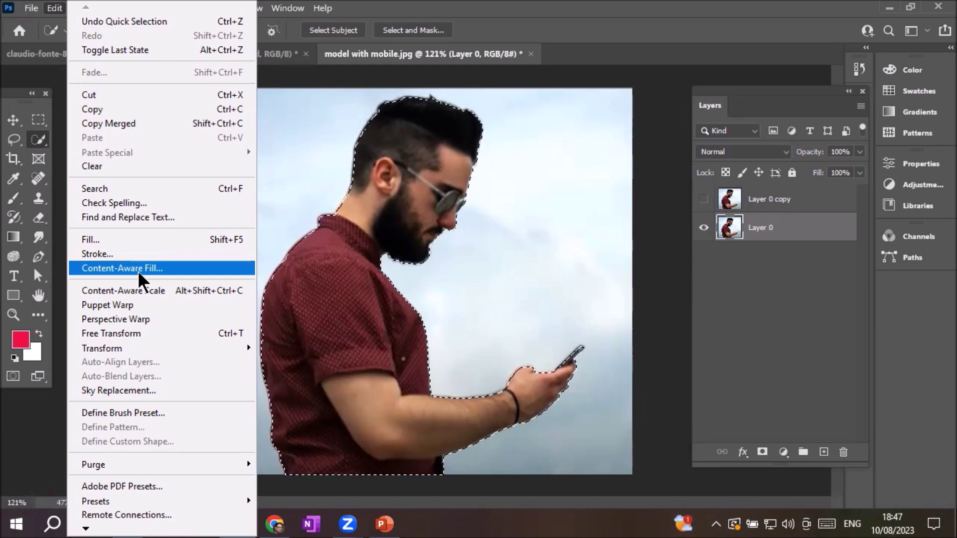
{"action": "left_click", "coordinate": [143, 270]}
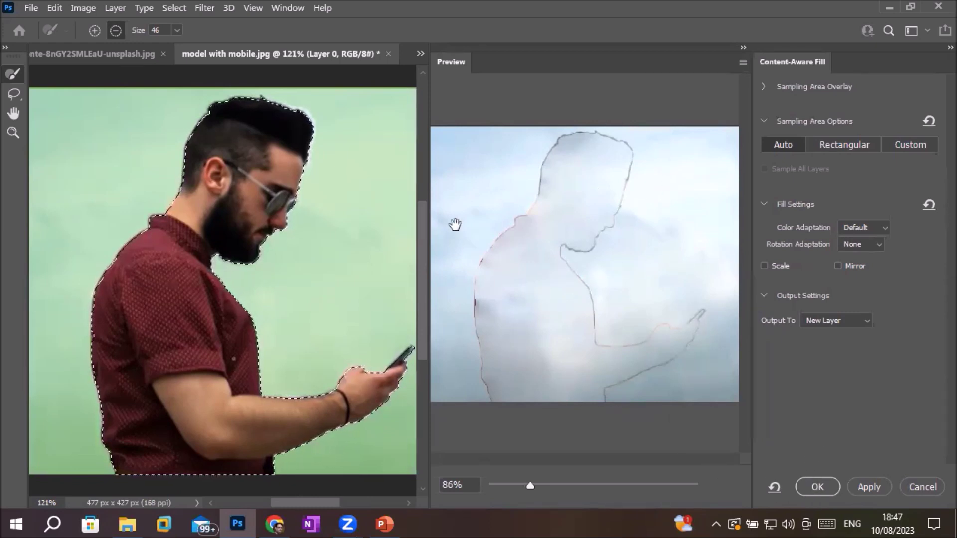
{"action": "left_click", "coordinate": [817, 486]}
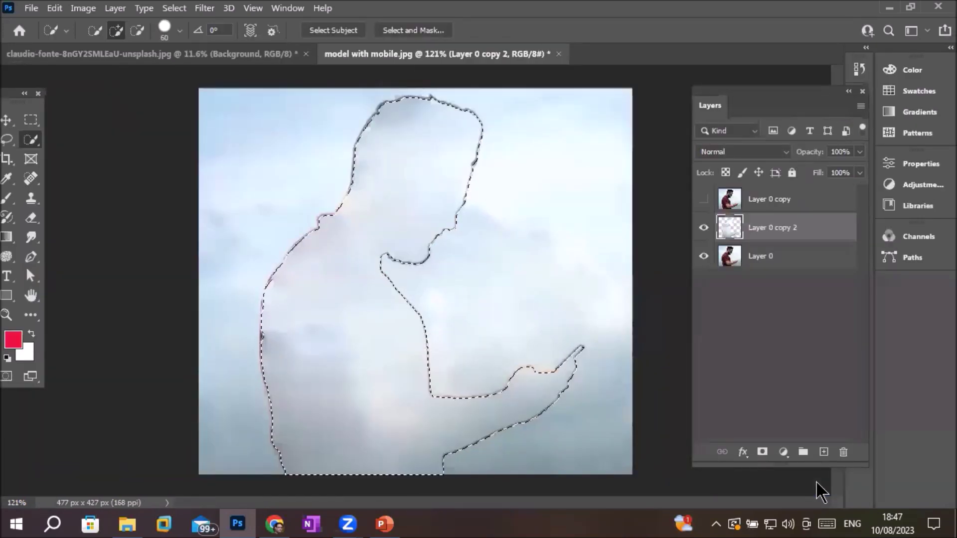
{"action": "key", "text": "ctrl+d"}
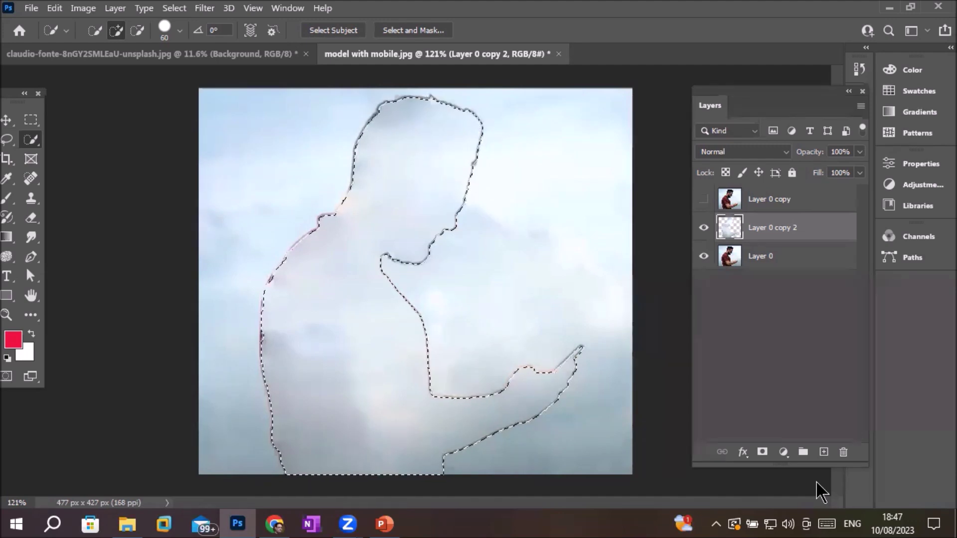
{"action": "key", "text": "ctrl+z"}
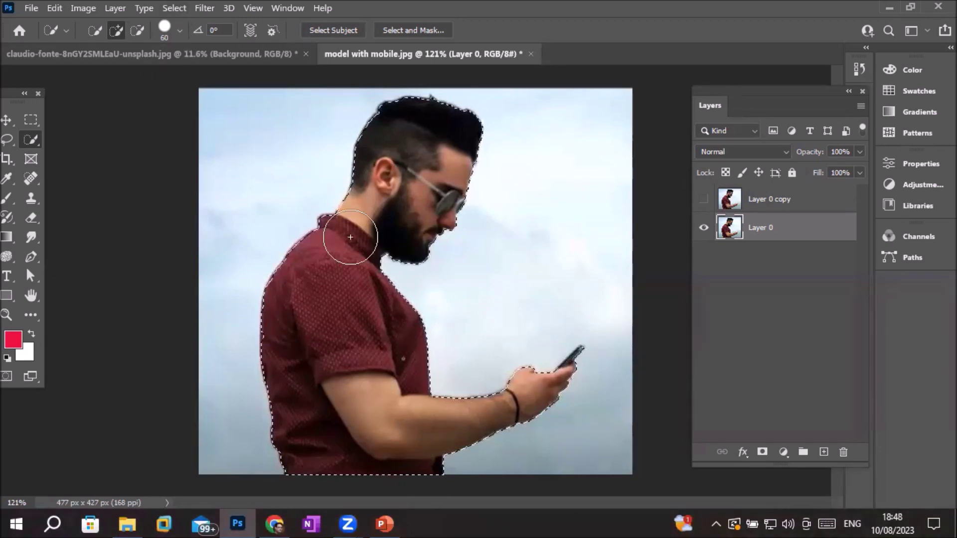
- Zoom in on the collar and expand the man's selection by 5 pixels
{"action": "scroll", "coordinate": [314, 143], "scroll_direction": "up", "scroll_amount": 3}
{"action": "scroll", "coordinate": [323, 216], "scroll_direction": "up", "scroll_amount": 3}
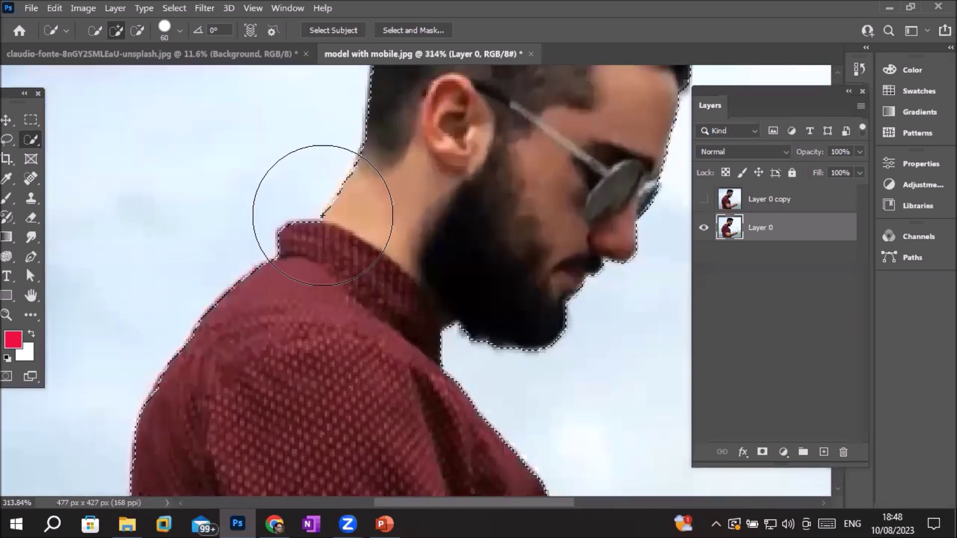
{"action": "scroll", "coordinate": [323, 215], "scroll_direction": "up", "scroll_amount": 2}
{"action": "scroll", "coordinate": [309, 210], "scroll_direction": "up", "scroll_amount": 2}
{"action": "scroll", "coordinate": [182, 236], "scroll_direction": "up", "scroll_amount": 2}
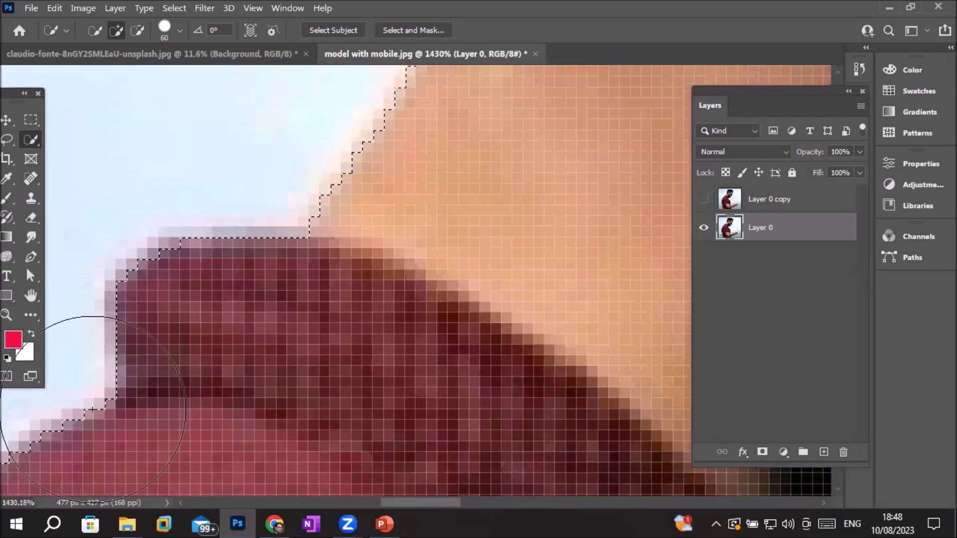
{"action": "scroll", "coordinate": [203, 278], "scroll_direction": "down", "scroll_amount": 2}
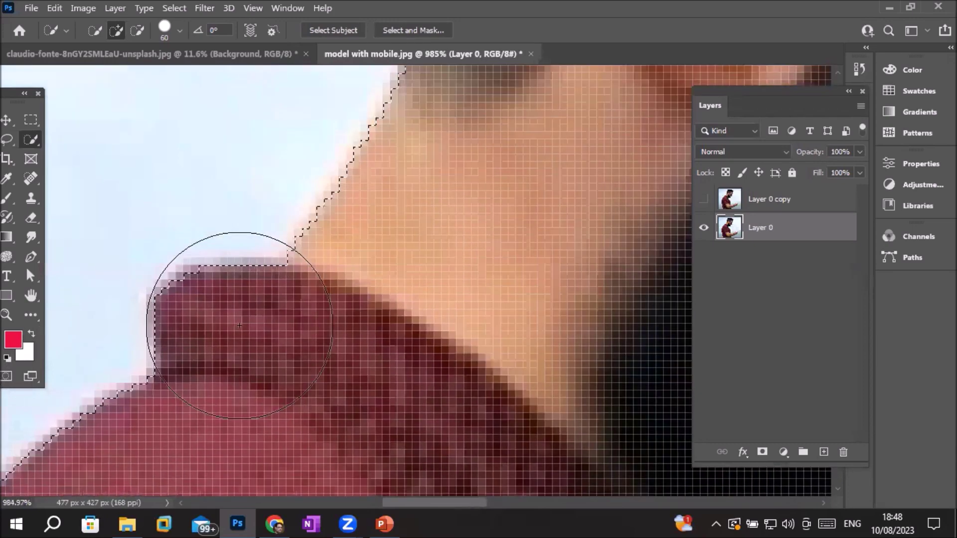
{"action": "scroll", "coordinate": [207, 321], "scroll_direction": "down", "scroll_amount": 1}
{"action": "left_click", "coordinate": [175, 8]}
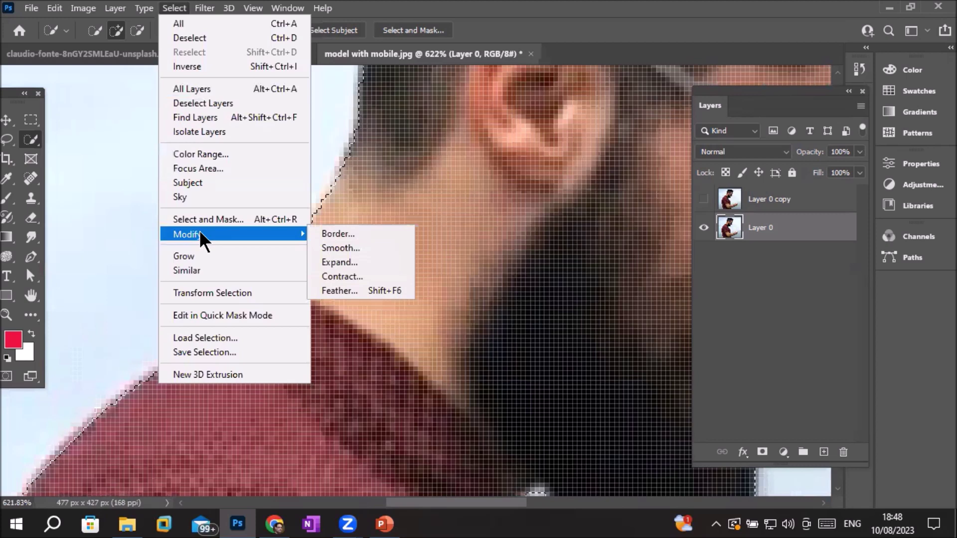
{"action": "mouse_move", "coordinate": [188, 235]}
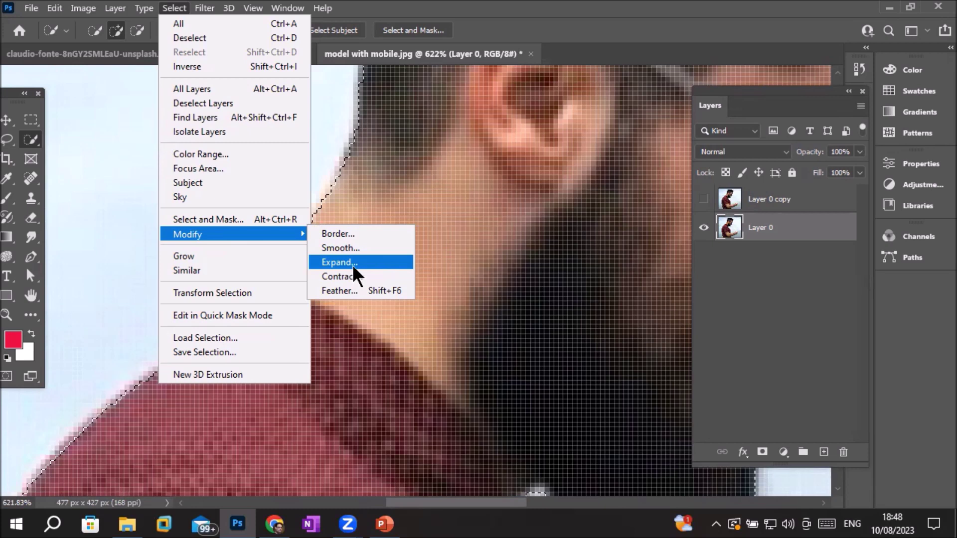
{"action": "left_click", "coordinate": [352, 264]}
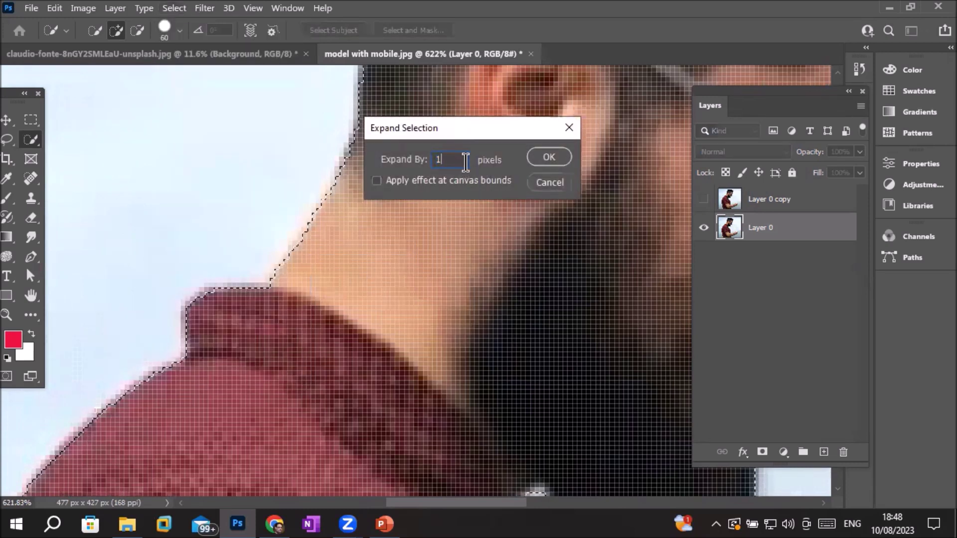
{"action": "key", "text": "Up"}
{"action": "key", "text": "Up"}
{"action": "key", "text": "Up"}
{"action": "key", "text": "Up"}
{"action": "left_click", "coordinate": [550, 158]}
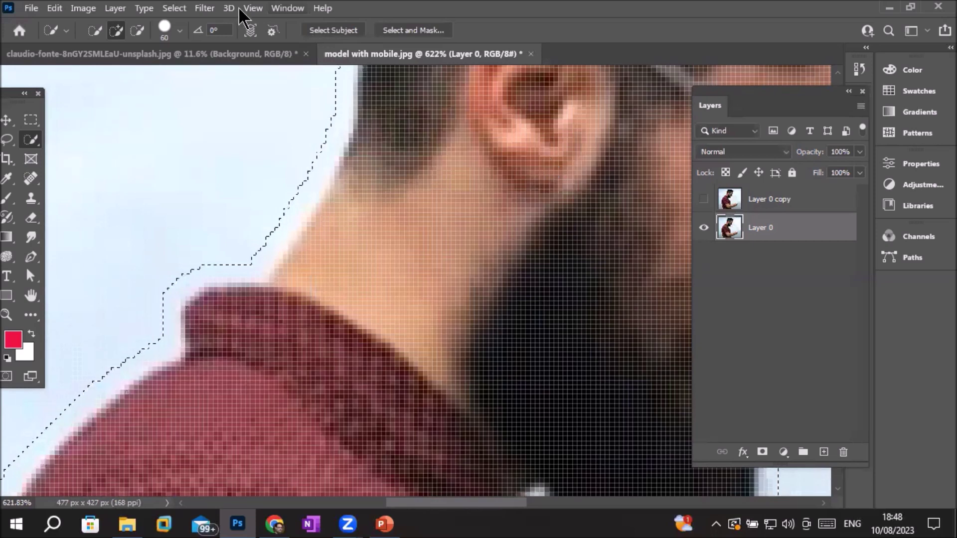
{"action": "left_click", "coordinate": [84, 9]}
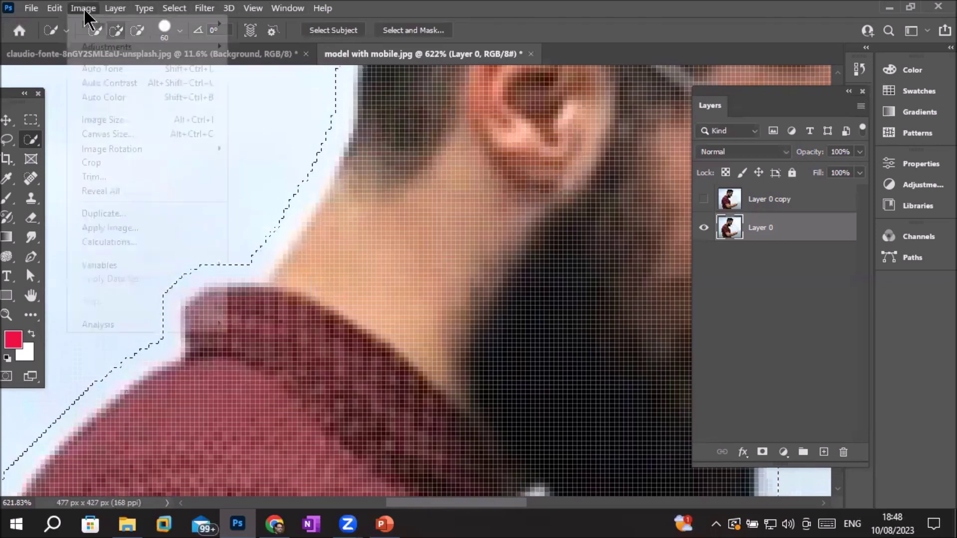
{"action": "mouse_move", "coordinate": [55, 7]}
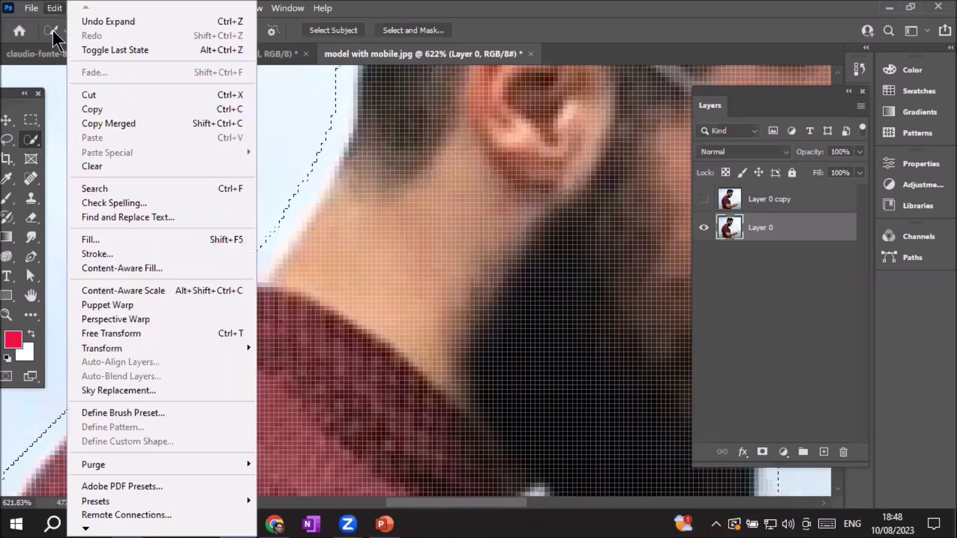
- Apply Content-Aware Fill to the man's selection with output to a new layer, then deselect
{"action": "left_click", "coordinate": [196, 268]}
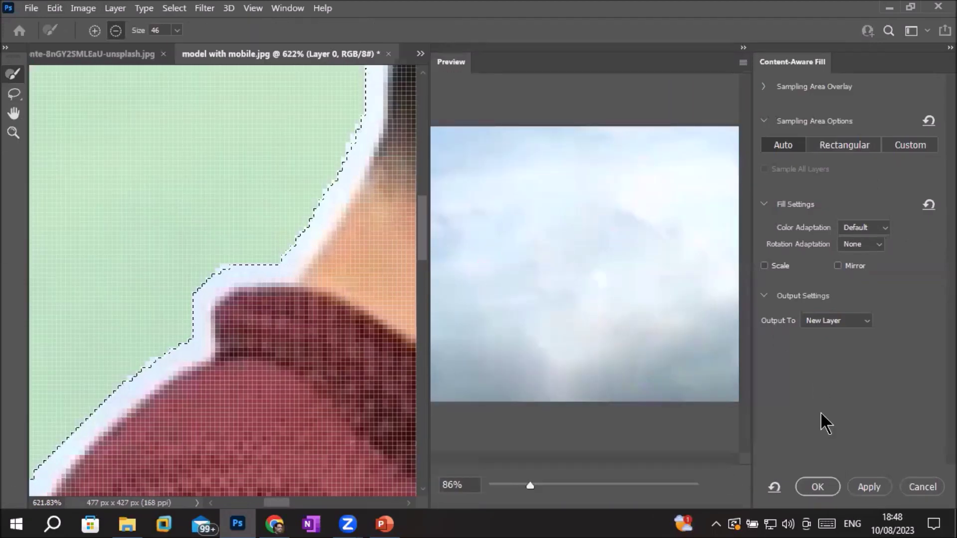
{"action": "left_click", "coordinate": [812, 485]}
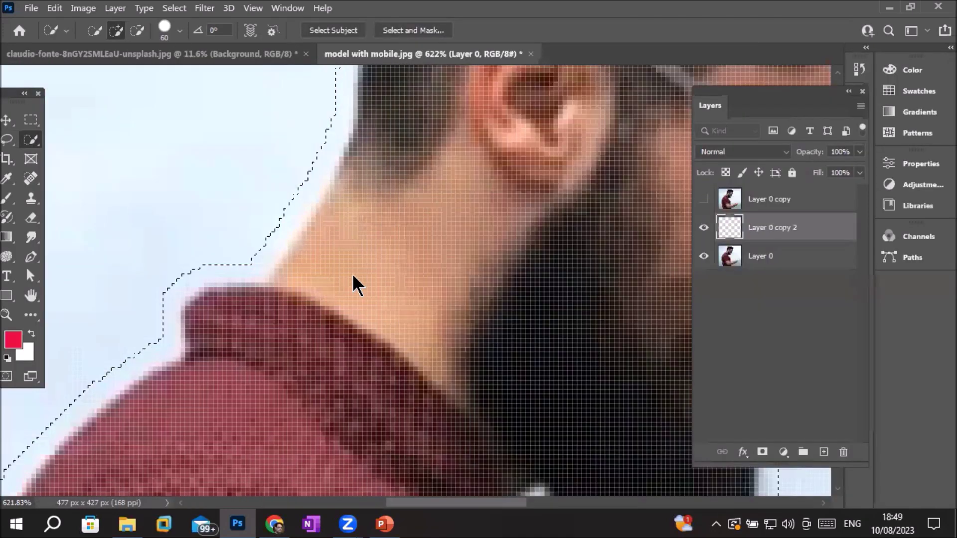
{"action": "scroll", "coordinate": [352, 275], "scroll_direction": "down", "scroll_amount": 2}
{"action": "scroll", "coordinate": [353, 276], "scroll_direction": "down", "scroll_amount": 1}
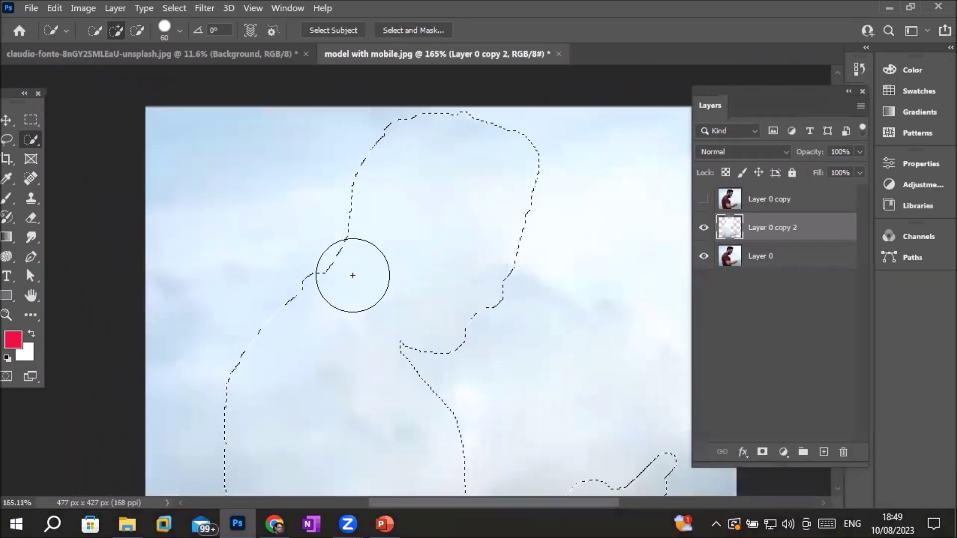
{"action": "scroll", "coordinate": [352, 276], "scroll_direction": "down", "scroll_amount": 1}
{"action": "scroll", "coordinate": [353, 275], "scroll_direction": "down", "scroll_amount": 1}
{"action": "key", "text": "ctrl+d"}
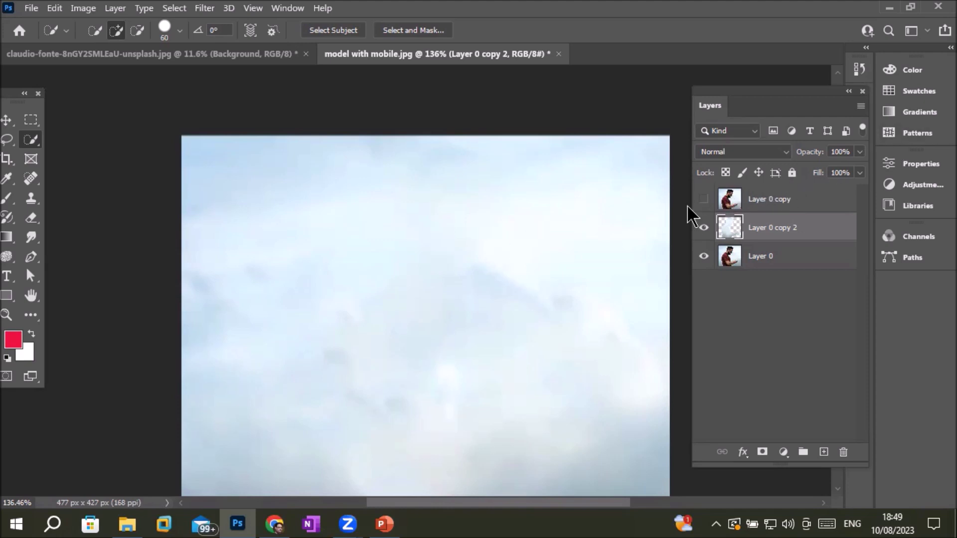
- Unhide Layer 0 copy and make it the active layer
{"action": "left_click", "coordinate": [703, 200]}
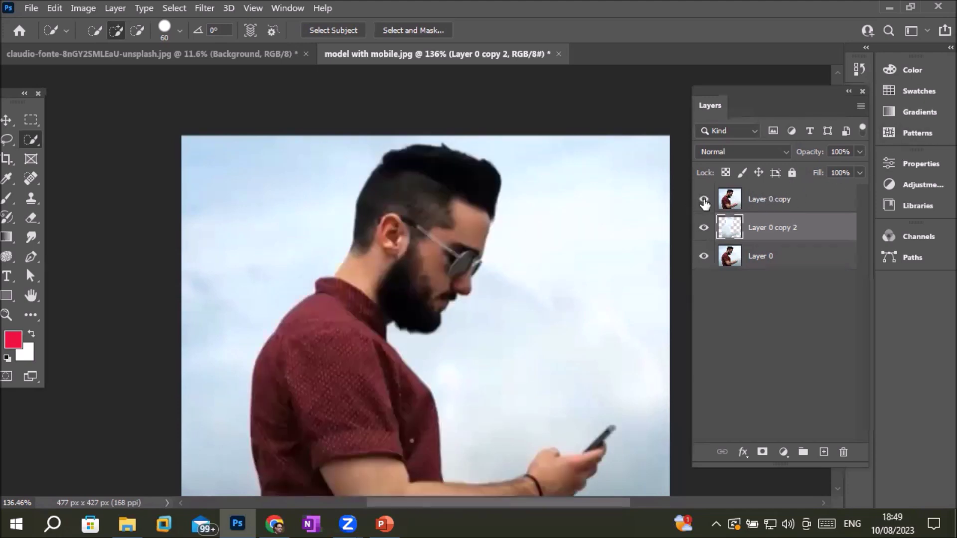
{"action": "left_click", "coordinate": [781, 205]}
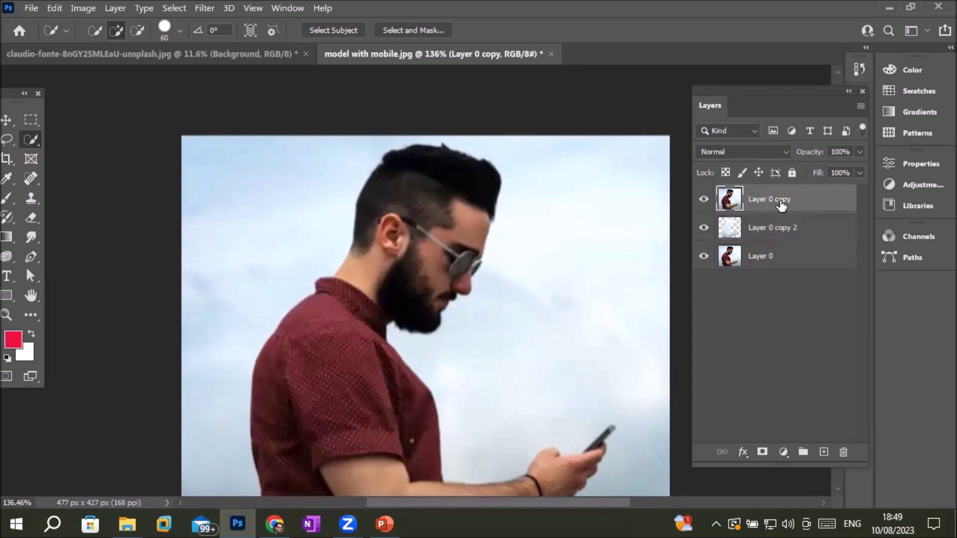
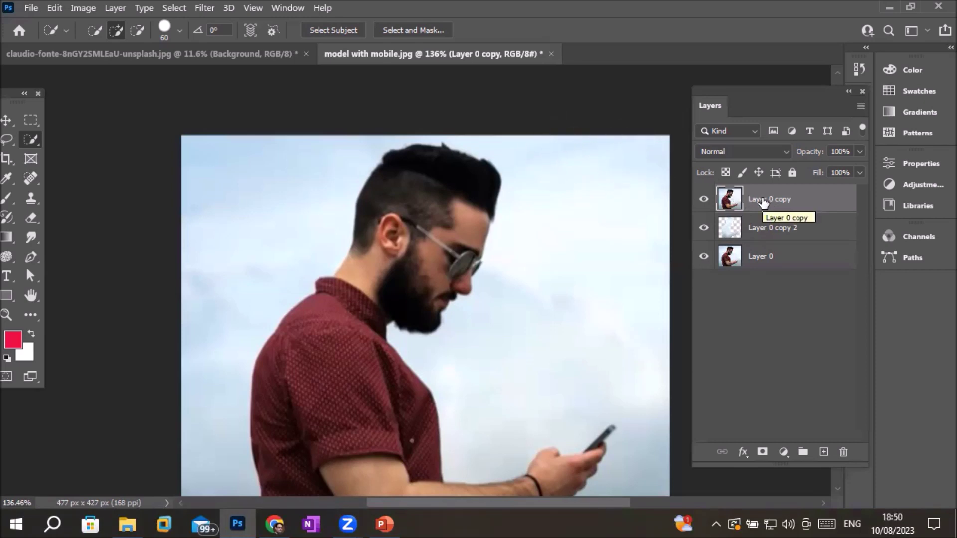
- Copy the auto-selected man onto Layer 1, hiding Layer 0, Layer 0 copy and Layer 0 copy 2
{"action": "left_click", "coordinate": [349, 30]}
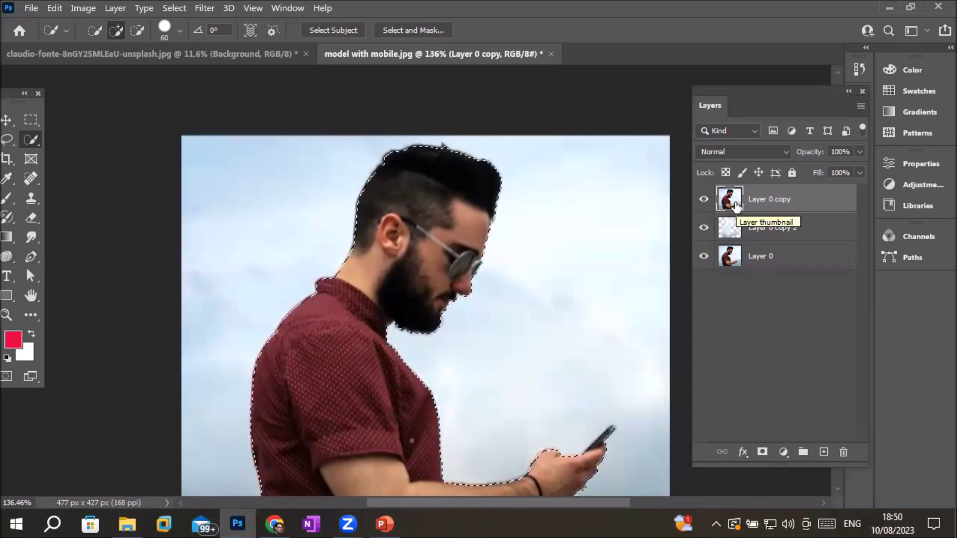
{"action": "key", "text": "ctrl+j"}
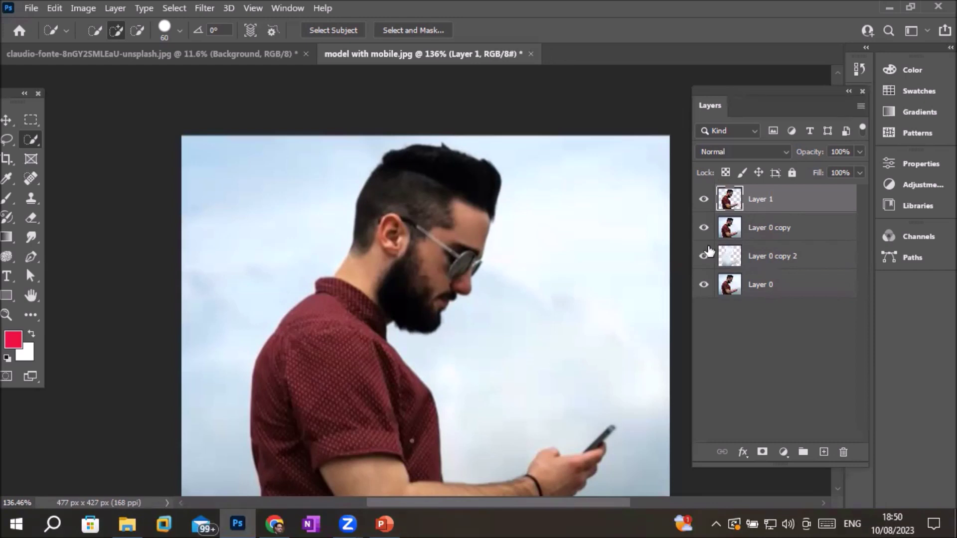
{"action": "left_click", "coordinate": [703, 228]}
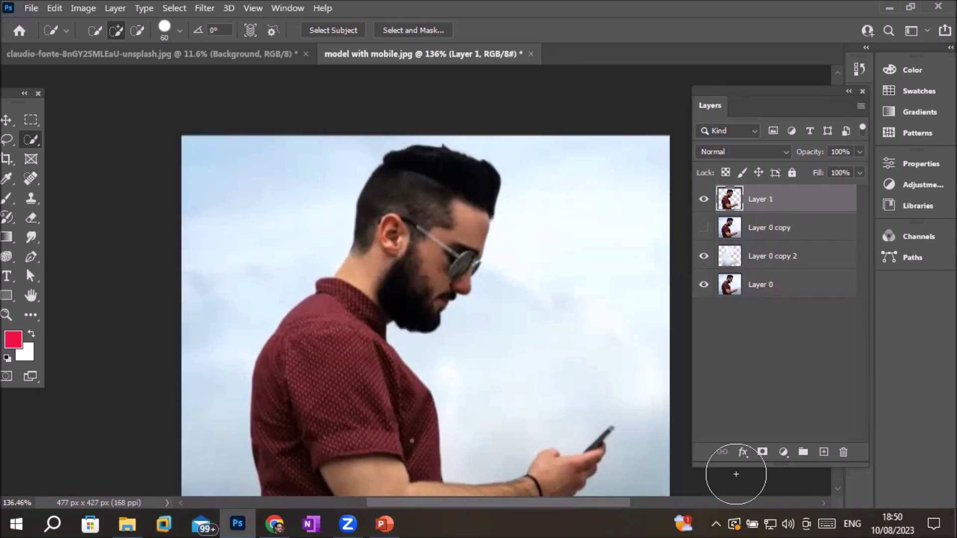
{"action": "left_click", "coordinate": [703, 255]}
{"action": "left_click", "coordinate": [704, 284]}
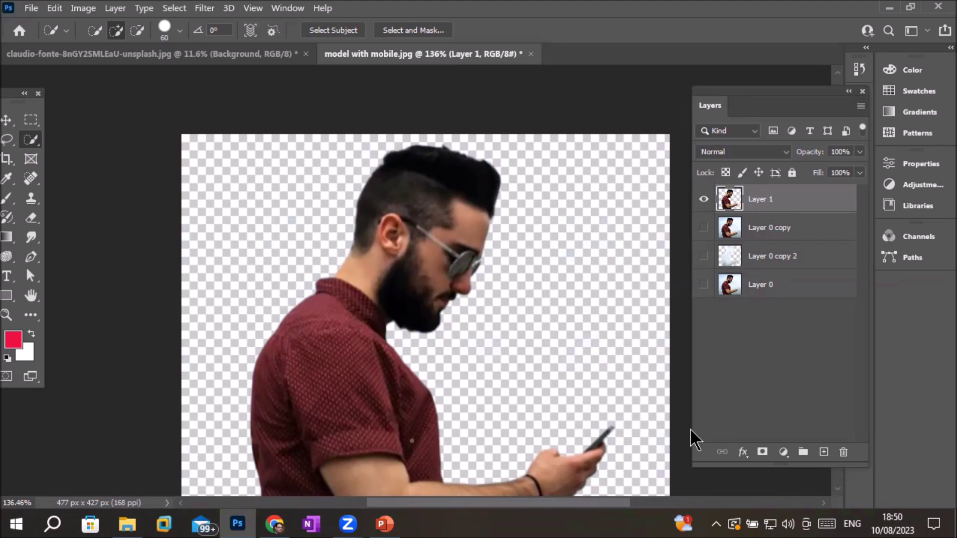
{"action": "left_click", "coordinate": [55, 8]}
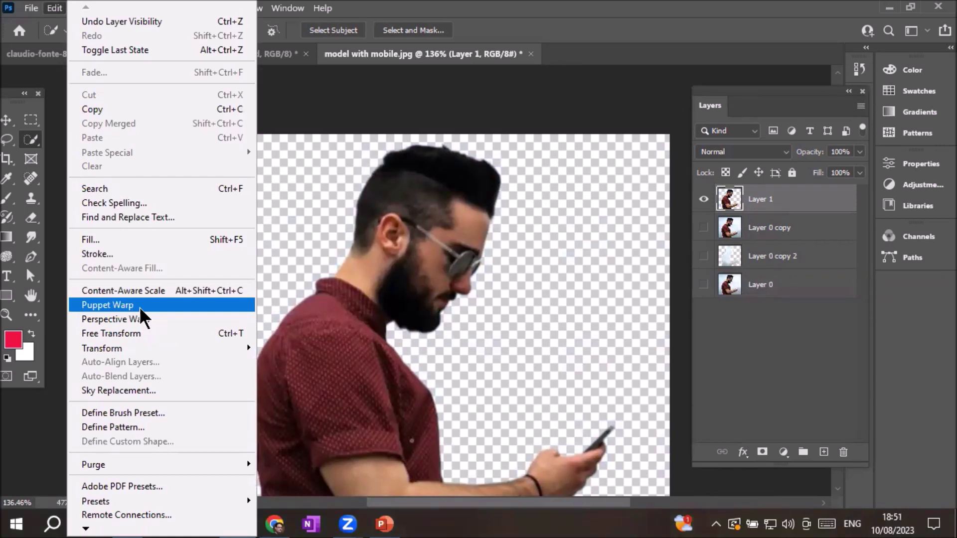
- Start Puppet Warp on Layer 1, restarting it after an accidental commit
{"action": "left_click", "coordinate": [148, 309]}
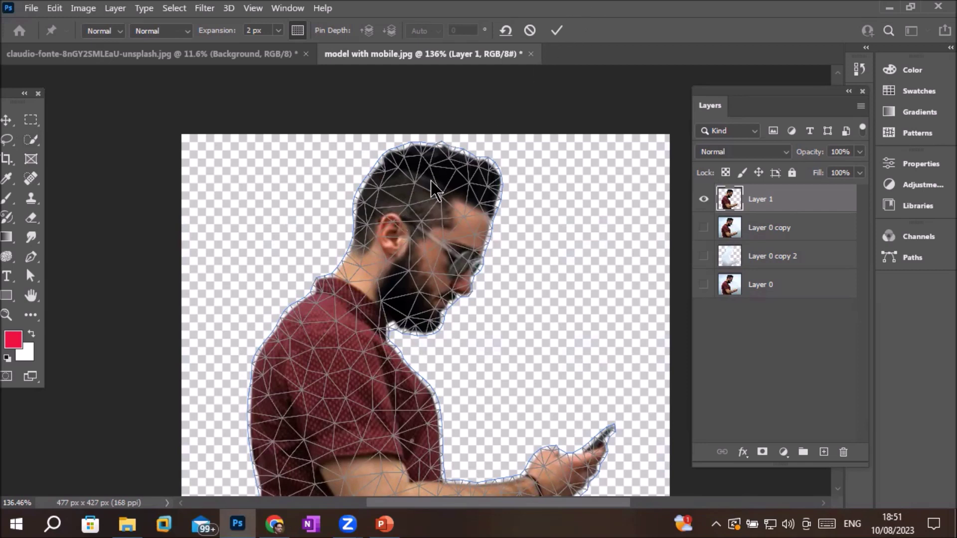
{"action": "left_click", "coordinate": [557, 30]}
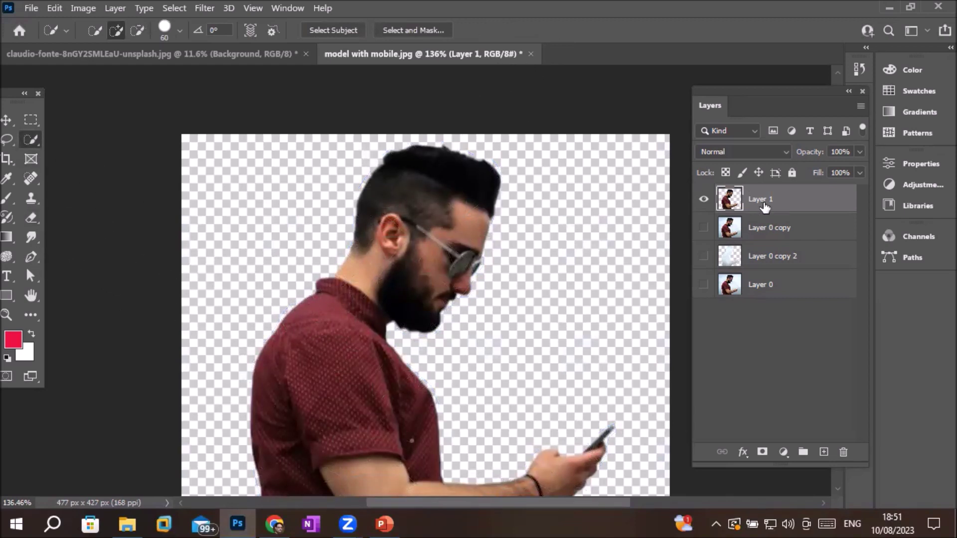
{"action": "left_click", "coordinate": [55, 9]}
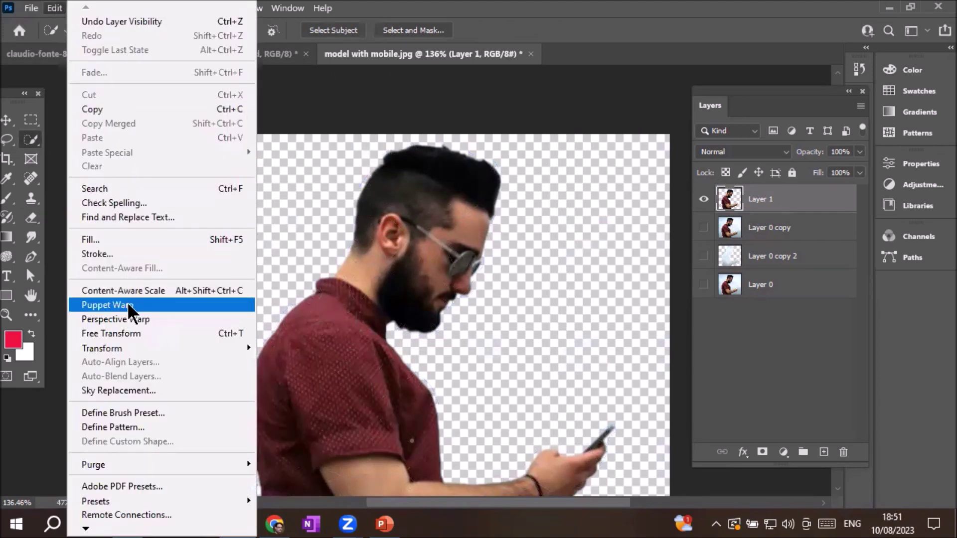
{"action": "left_click", "coordinate": [127, 304]}
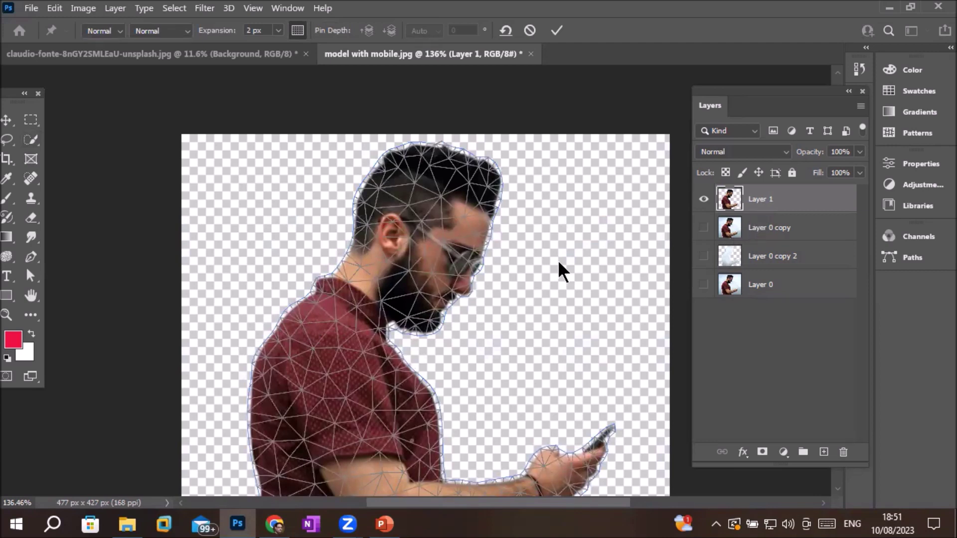
- Remove a stray shirt pin, then pin the bottom of the torso and the phone tip
{"action": "left_click", "coordinate": [312, 363]}
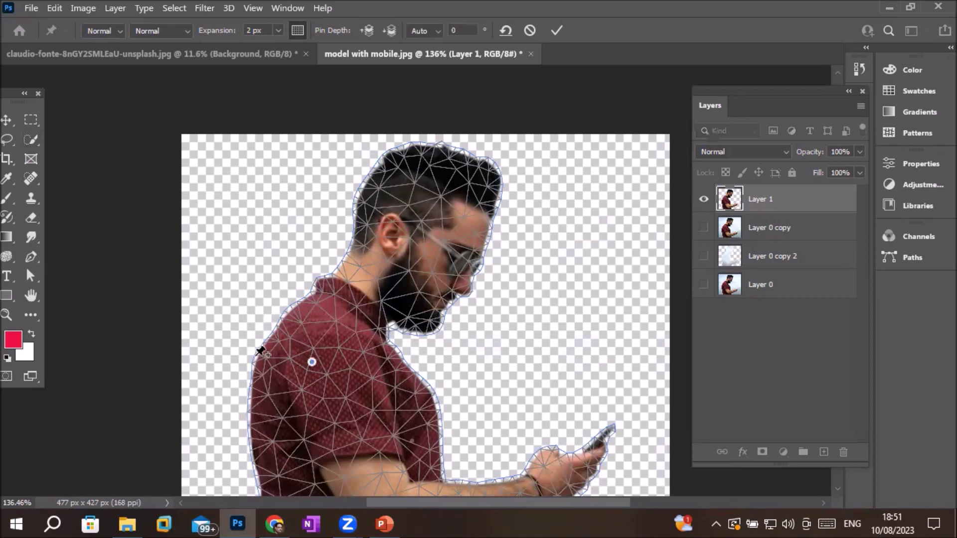
{"action": "right_click", "coordinate": [313, 364]}
{"action": "left_click", "coordinate": [351, 373]}
{"action": "scroll", "coordinate": [388, 236], "scroll_direction": "down", "scroll_amount": 2}
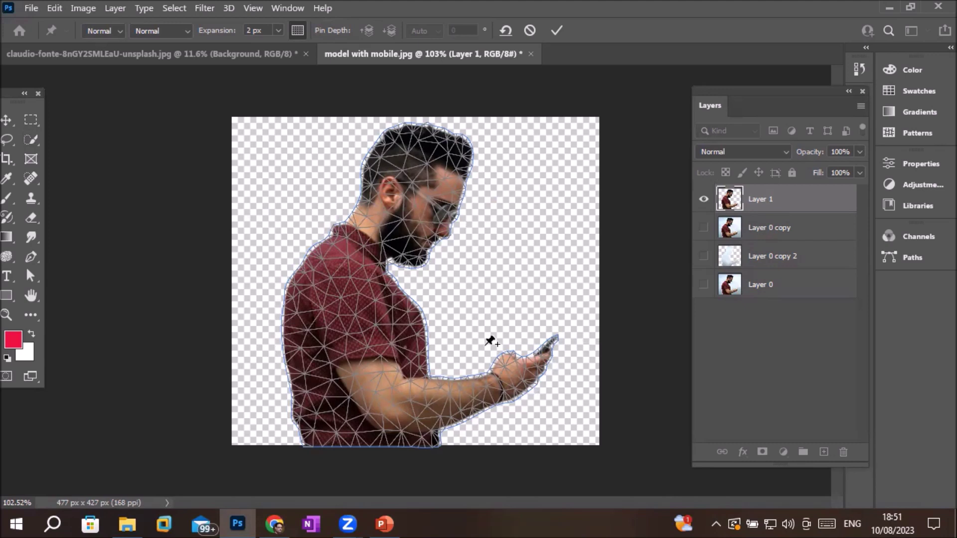
{"action": "left_click", "coordinate": [401, 430]}
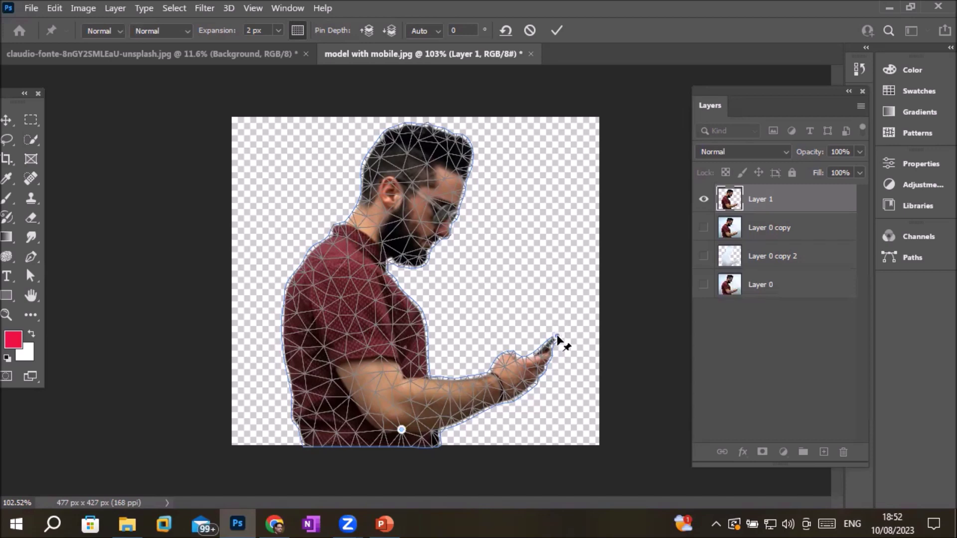
{"action": "mouse_move", "coordinate": [557, 339]}
{"action": "left_mouse_down"}
{"action": "mouse_move", "coordinate": [522, 322]}
{"action": "mouse_move", "coordinate": [548, 349]}
{"action": "mouse_move", "coordinate": [484, 314]}
{"action": "mouse_move", "coordinate": [522, 329]}
{"action": "mouse_move", "coordinate": [539, 352]}
{"action": "mouse_move", "coordinate": [492, 314]}
{"action": "mouse_move", "coordinate": [535, 362]}
{"action": "mouse_move", "coordinate": [508, 320]}
{"action": "mouse_move", "coordinate": [482, 310]}
{"action": "mouse_move", "coordinate": [530, 351]}
{"action": "mouse_move", "coordinate": [529, 417]}
{"action": "mouse_move", "coordinate": [461, 304]}
{"action": "mouse_move", "coordinate": [443, 298]}
{"action": "mouse_move", "coordinate": [505, 316]}
{"action": "mouse_move", "coordinate": [559, 358]}
{"action": "mouse_move", "coordinate": [479, 316]}
{"action": "mouse_move", "coordinate": [541, 326]}
{"action": "mouse_move", "coordinate": [581, 368]}
{"action": "mouse_move", "coordinate": [512, 305]}
{"action": "mouse_move", "coordinate": [555, 339]}
{"action": "left_mouse_up"}
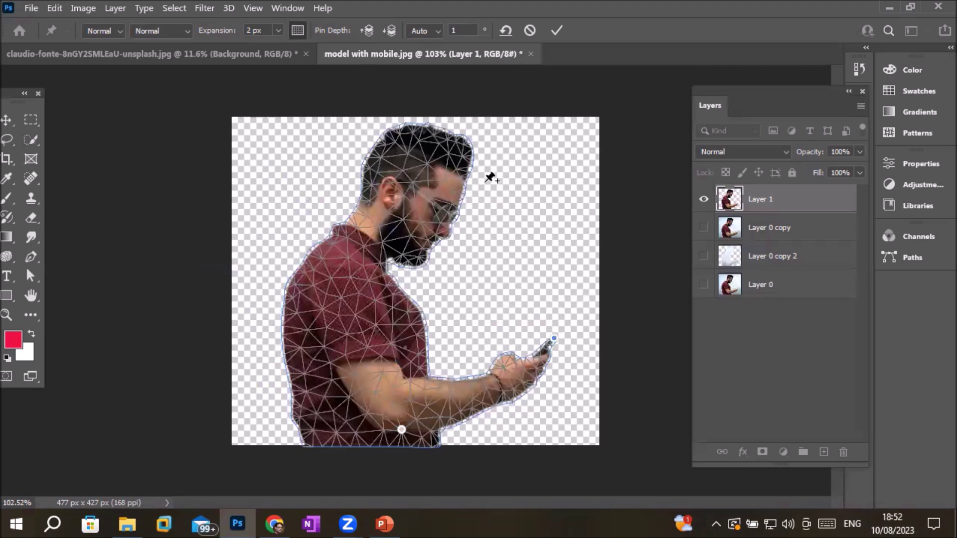
- Pin both sides of the head top, the chin, the left shoulder and the lower-left torso
{"action": "left_click", "coordinate": [468, 148]}
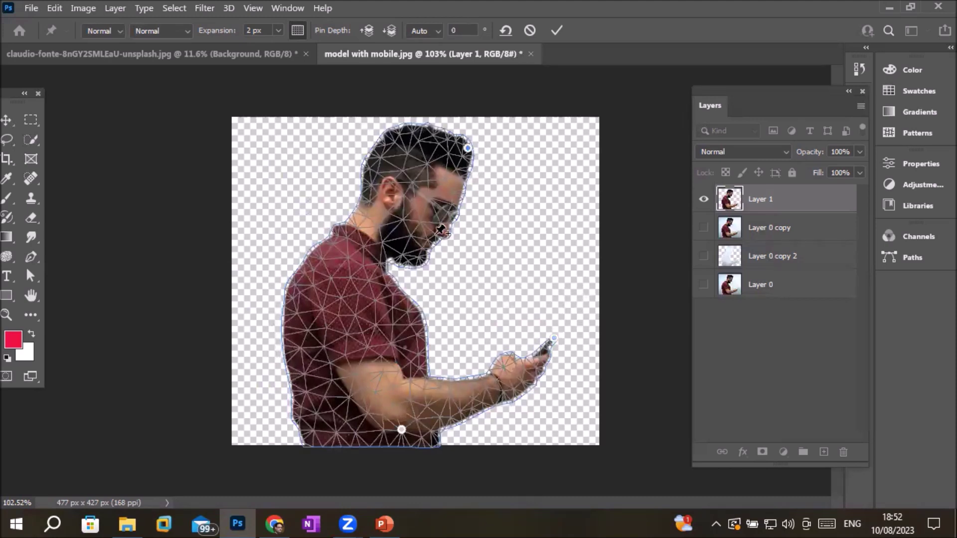
{"action": "left_click", "coordinate": [421, 263]}
{"action": "left_click", "coordinate": [388, 135]}
{"action": "left_click", "coordinate": [297, 278]}
{"action": "left_click", "coordinate": [310, 442]}
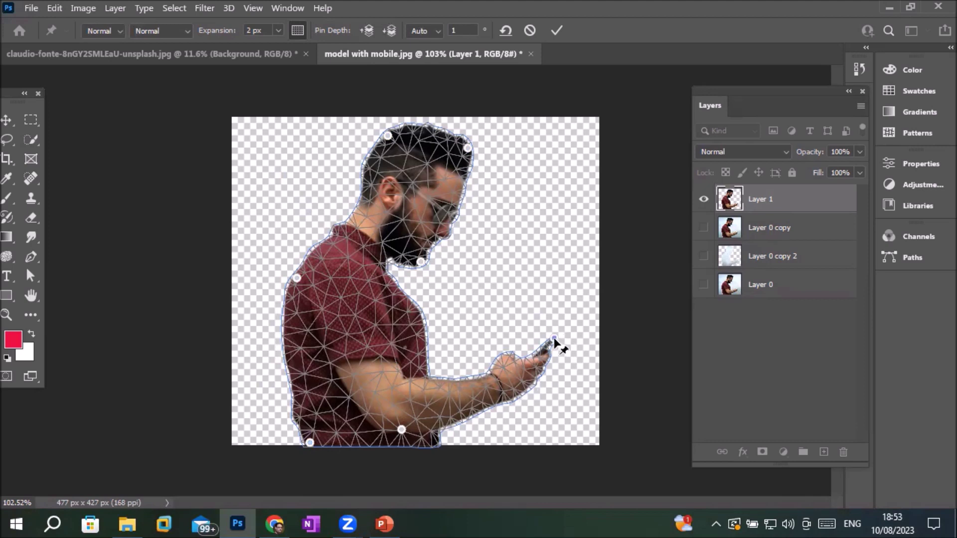
- Test-drag the phone pin to raise the arm toward the face, then undo it
{"action": "mouse_move", "coordinate": [554, 336]}
{"action": "left_mouse_down"}
{"action": "mouse_move", "coordinate": [552, 309]}
{"action": "mouse_move", "coordinate": [594, 326]}
{"action": "mouse_move", "coordinate": [504, 305]}
{"action": "mouse_move", "coordinate": [556, 315]}
{"action": "mouse_move", "coordinate": [471, 270]}
{"action": "mouse_move", "coordinate": [521, 277]}
{"action": "mouse_move", "coordinate": [547, 313]}
{"action": "mouse_move", "coordinate": [469, 265]}
{"action": "mouse_move", "coordinate": [526, 274]}
{"action": "mouse_move", "coordinate": [551, 353]}
{"action": "mouse_move", "coordinate": [547, 402]}
{"action": "mouse_move", "coordinate": [492, 299]}
{"action": "mouse_move", "coordinate": [507, 316]}
{"action": "mouse_move", "coordinate": [527, 357]}
{"action": "mouse_move", "coordinate": [471, 302]}
{"action": "mouse_move", "coordinate": [523, 341]}
{"action": "left_mouse_up"}
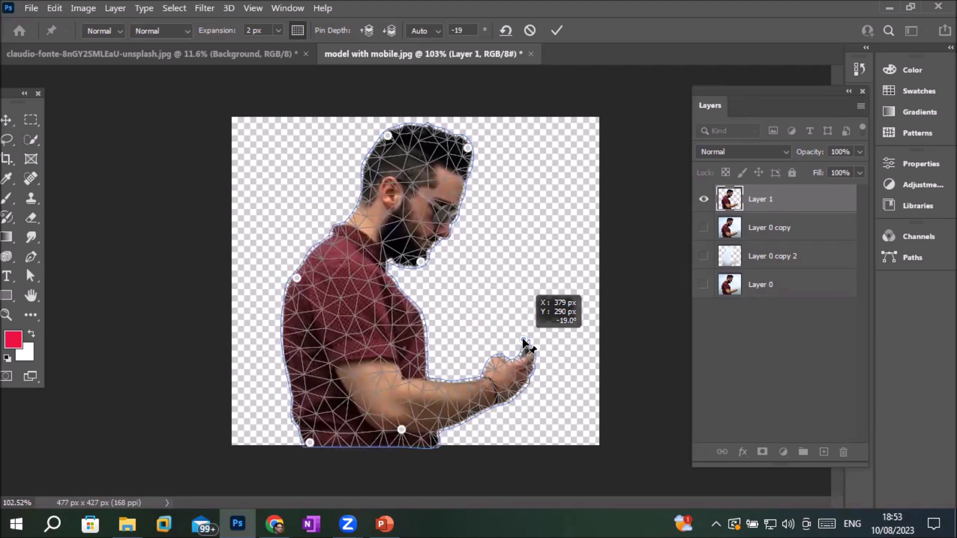
{"action": "mouse_move", "coordinate": [524, 340]}
{"action": "left_mouse_down"}
{"action": "mouse_move", "coordinate": [539, 226]}
{"action": "mouse_move", "coordinate": [525, 211]}
{"action": "mouse_move", "coordinate": [476, 206]}
{"action": "left_mouse_up"}
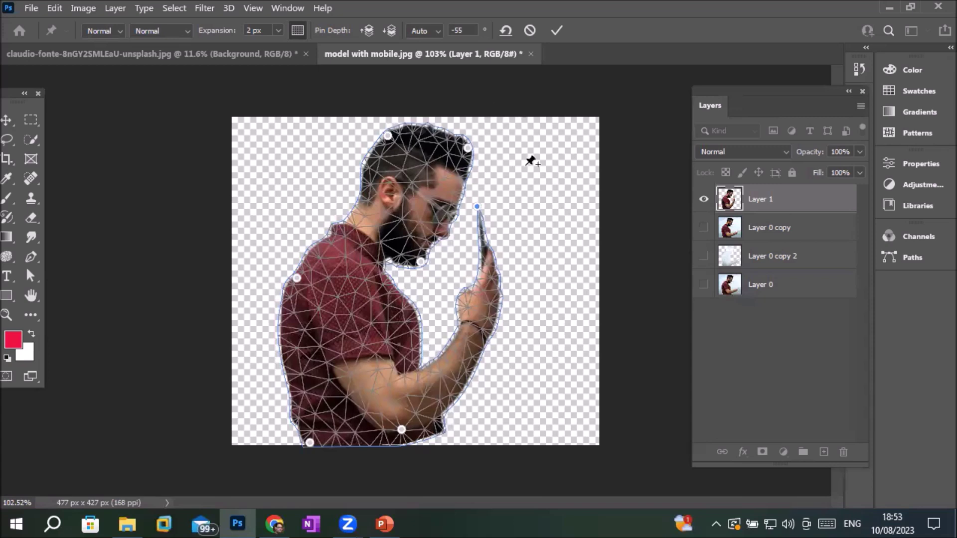
{"action": "key", "text": "ctrl+z"}
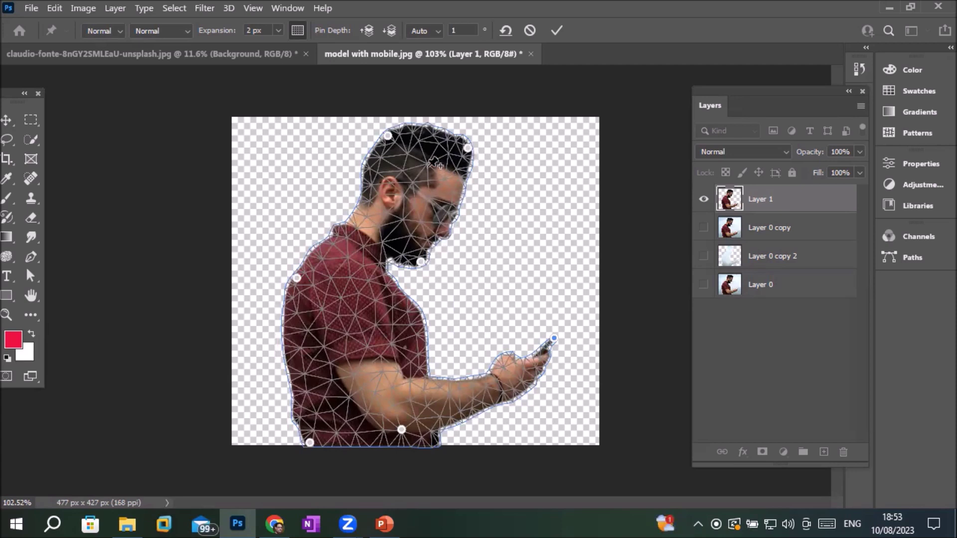
- Delete the top-left and top-right head pins
{"action": "right_click", "coordinate": [387, 134]}
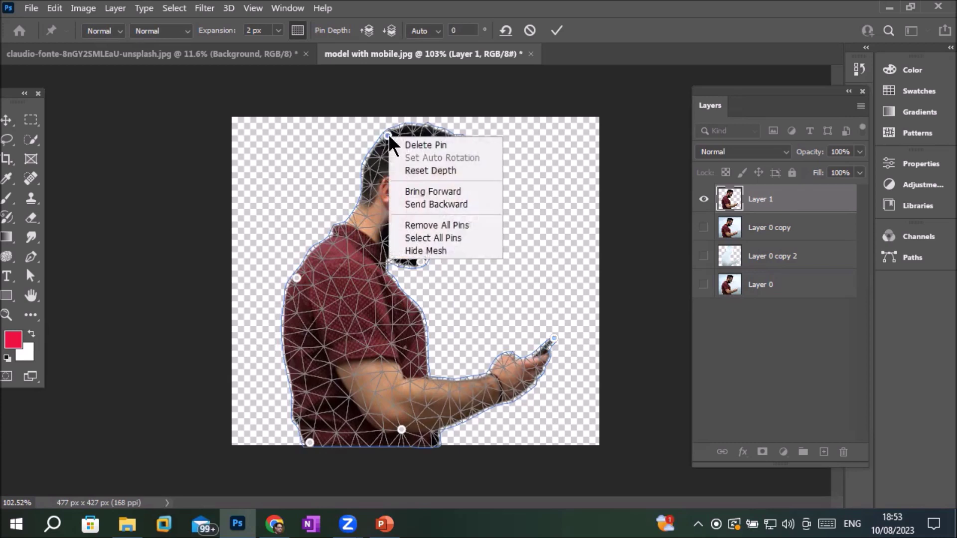
{"action": "left_click", "coordinate": [431, 149]}
{"action": "left_click", "coordinate": [467, 148]}
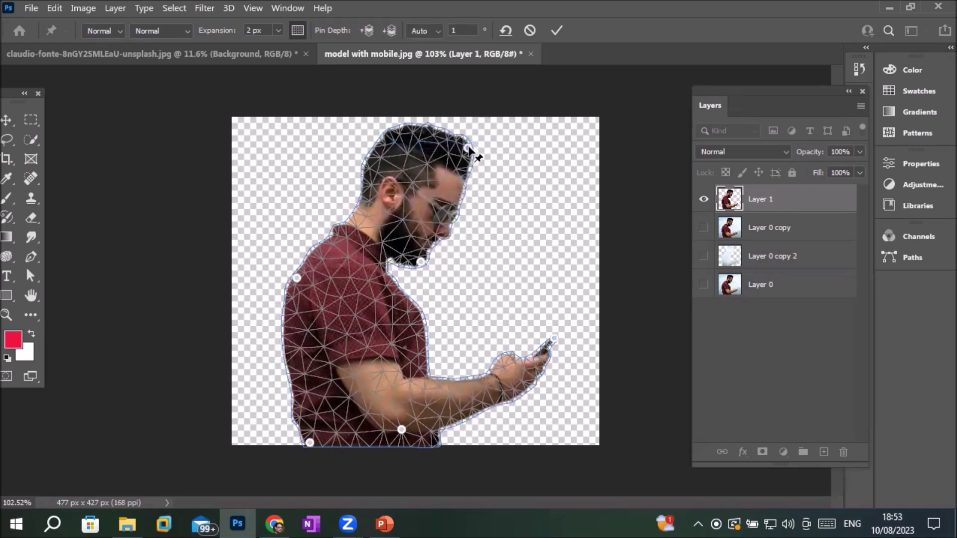
{"action": "right_click", "coordinate": [468, 147]}
{"action": "left_click", "coordinate": [500, 157]}
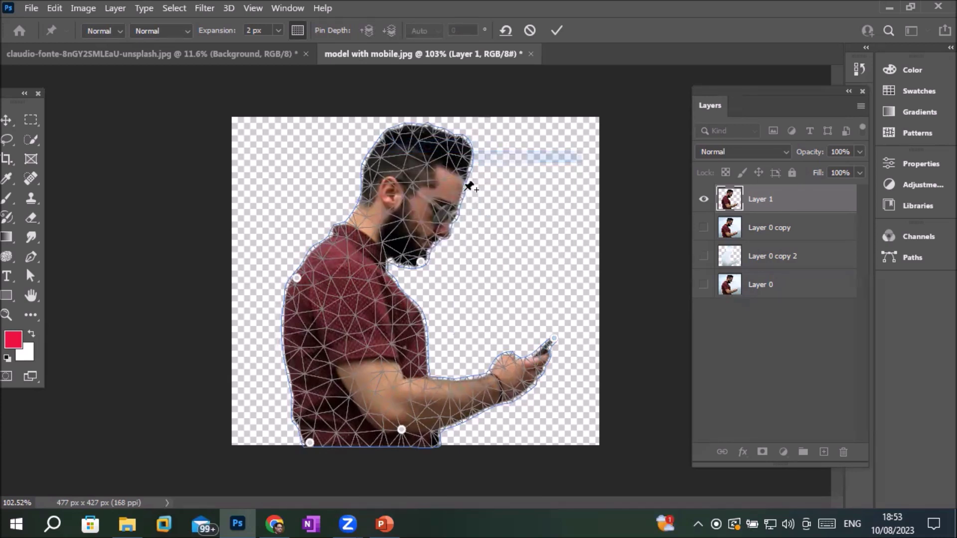
- Pin the chin and drag it to tilt the man's head
{"action": "left_click", "coordinate": [420, 261]}
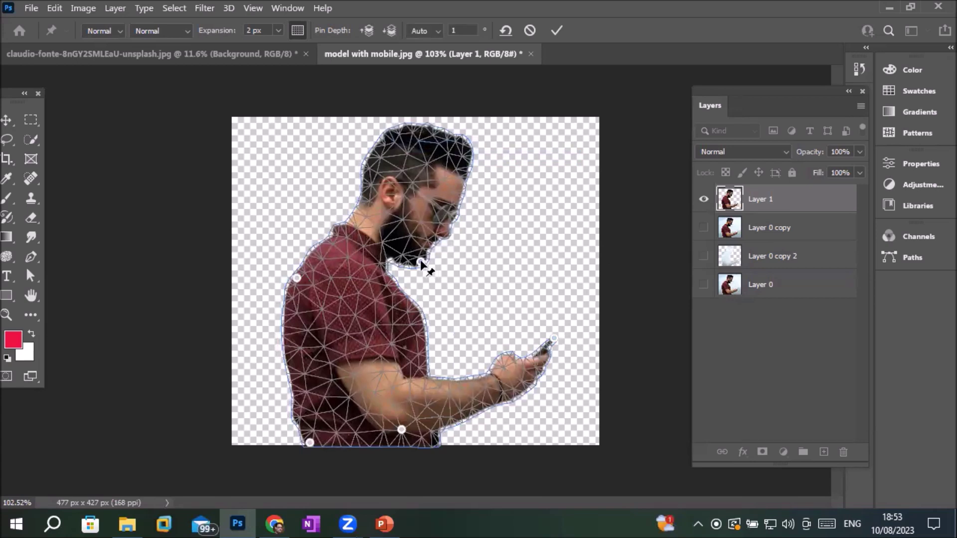
{"action": "mouse_move", "coordinate": [420, 261]}
{"action": "left_mouse_down"}
{"action": "mouse_move", "coordinate": [409, 247]}
{"action": "mouse_move", "coordinate": [384, 242]}
{"action": "left_mouse_up"}
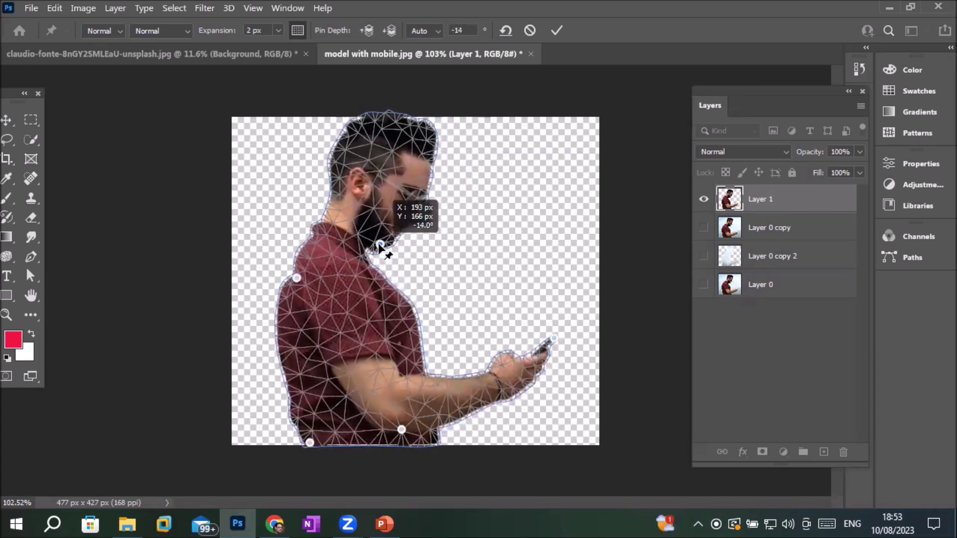
{"action": "mouse_move", "coordinate": [385, 244]}
{"action": "left_mouse_down"}
{"action": "mouse_move", "coordinate": [407, 211]}
{"action": "mouse_move", "coordinate": [394, 204]}
{"action": "left_mouse_up"}
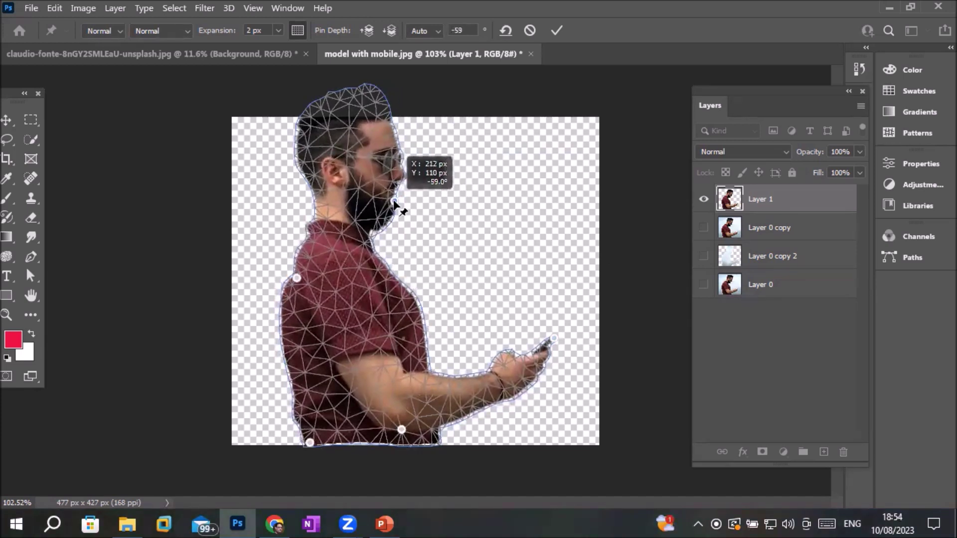
{"action": "mouse_move", "coordinate": [394, 205]}
{"action": "left_mouse_down"}
{"action": "mouse_move", "coordinate": [319, 199]}
{"action": "mouse_move", "coordinate": [264, 244]}
{"action": "mouse_move", "coordinate": [327, 235]}
{"action": "mouse_move", "coordinate": [385, 198]}
{"action": "mouse_move", "coordinate": [425, 300]}
{"action": "mouse_move", "coordinate": [344, 227]}
{"action": "mouse_move", "coordinate": [413, 269]}
{"action": "mouse_move", "coordinate": [407, 254]}
{"action": "mouse_move", "coordinate": [349, 230]}
{"action": "mouse_move", "coordinate": [426, 192]}
{"action": "mouse_move", "coordinate": [401, 186]}
{"action": "mouse_move", "coordinate": [430, 209]}
{"action": "mouse_move", "coordinate": [543, 215]}
{"action": "mouse_move", "coordinate": [434, 209]}
{"action": "mouse_move", "coordinate": [413, 227]}
{"action": "mouse_move", "coordinate": [403, 220]}
{"action": "mouse_move", "coordinate": [396, 240]}
{"action": "mouse_move", "coordinate": [373, 229]}
{"action": "mouse_move", "coordinate": [379, 238]}
{"action": "mouse_move", "coordinate": [374, 230]}
{"action": "mouse_move", "coordinate": [346, 249]}
{"action": "mouse_move", "coordinate": [368, 232]}
{"action": "mouse_move", "coordinate": [393, 277]}
{"action": "mouse_move", "coordinate": [374, 224]}
{"action": "mouse_move", "coordinate": [347, 244]}
{"action": "mouse_move", "coordinate": [381, 252]}
{"action": "mouse_move", "coordinate": [389, 250]}
{"action": "mouse_move", "coordinate": [373, 252]}
{"action": "mouse_move", "coordinate": [388, 244]}
{"action": "left_mouse_up"}
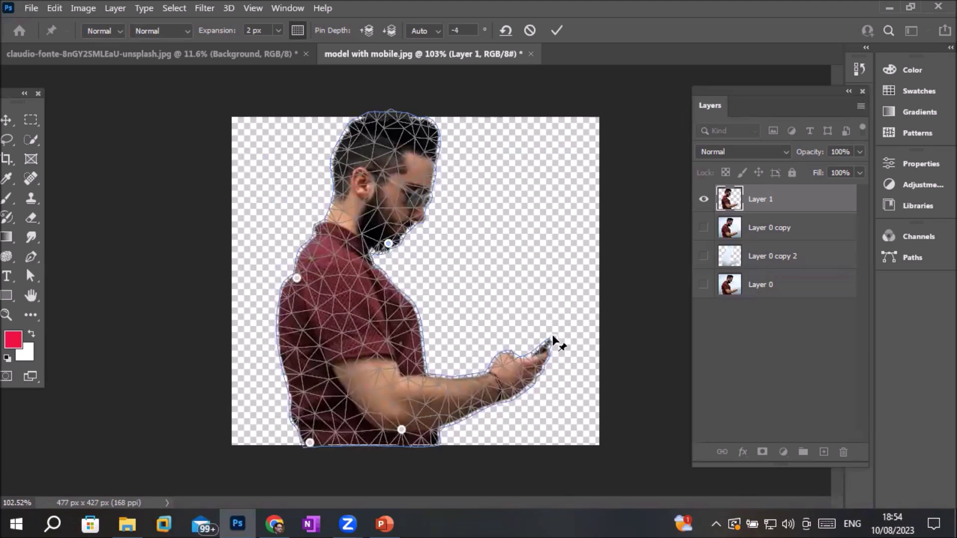
- Nudge the phone pin and shift the torso from the bottom pin
{"action": "mouse_move", "coordinate": [553, 342]}
{"action": "left_mouse_down"}
{"action": "mouse_move", "coordinate": [515, 321]}
{"action": "mouse_move", "coordinate": [559, 336]}
{"action": "left_mouse_up"}
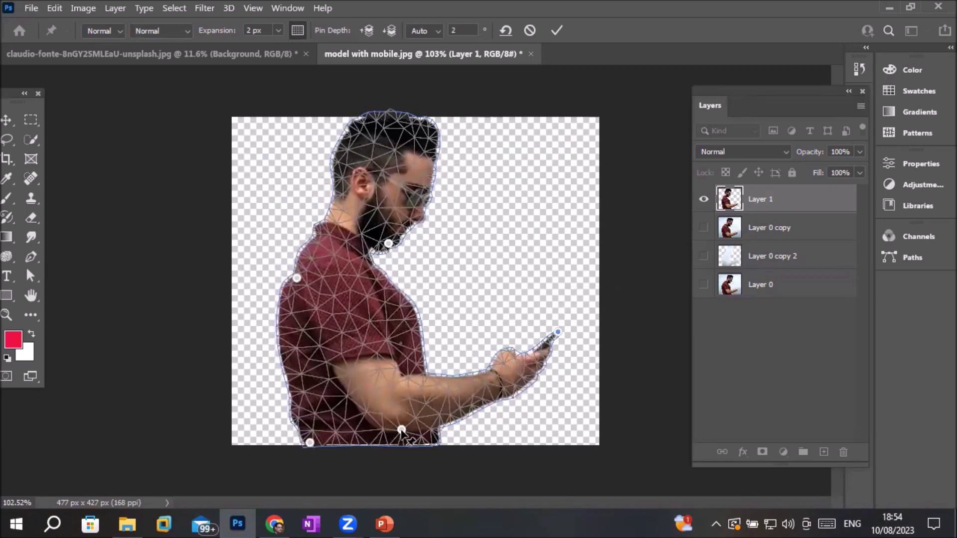
{"action": "left_click_drag", "start_coordinate": [402, 432], "coordinate": [408, 437]}
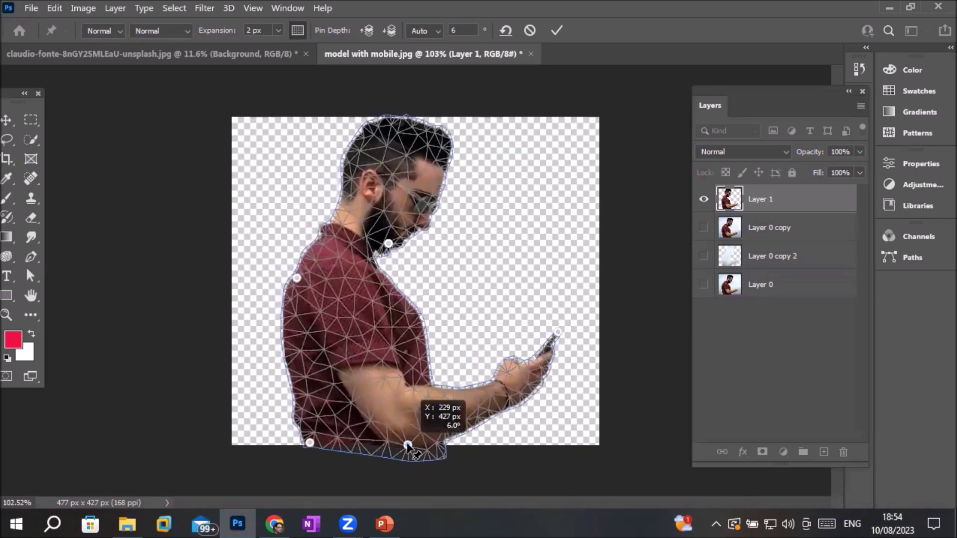
{"action": "left_click_drag", "start_coordinate": [408, 436], "coordinate": [410, 438]}
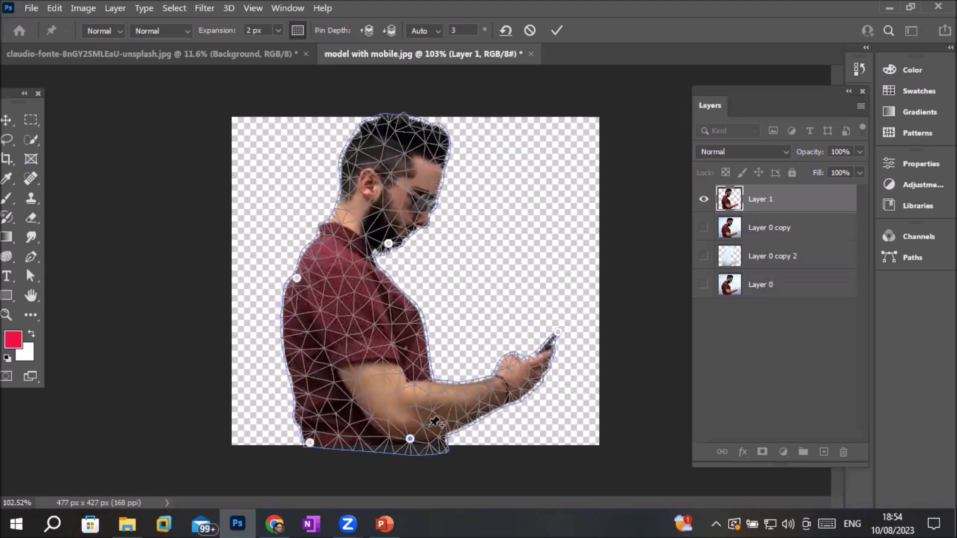
- Delete the phone pin and rotate the upper body about 11° around the waist pin
{"action": "right_click", "coordinate": [558, 332]}
{"action": "left_click", "coordinate": [578, 342]}
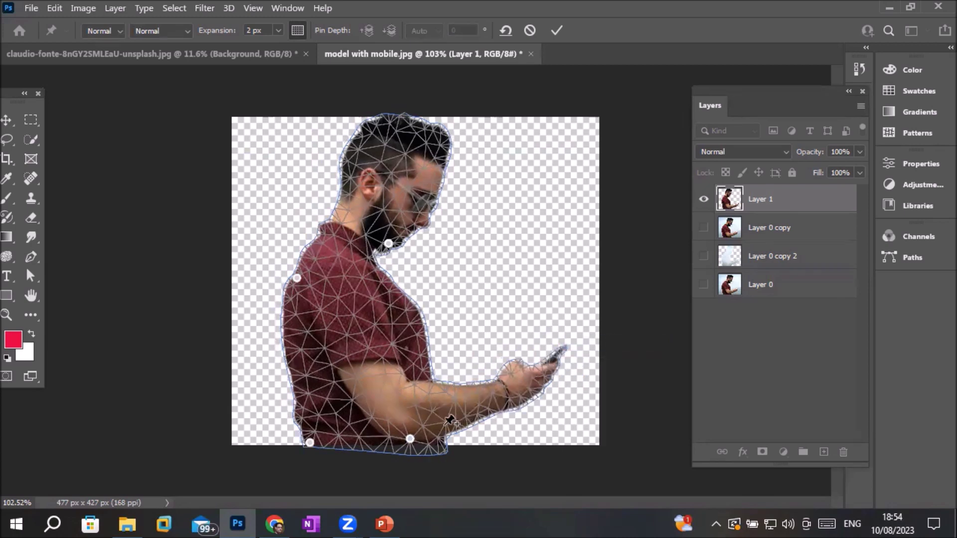
{"action": "left_click", "coordinate": [410, 439]}
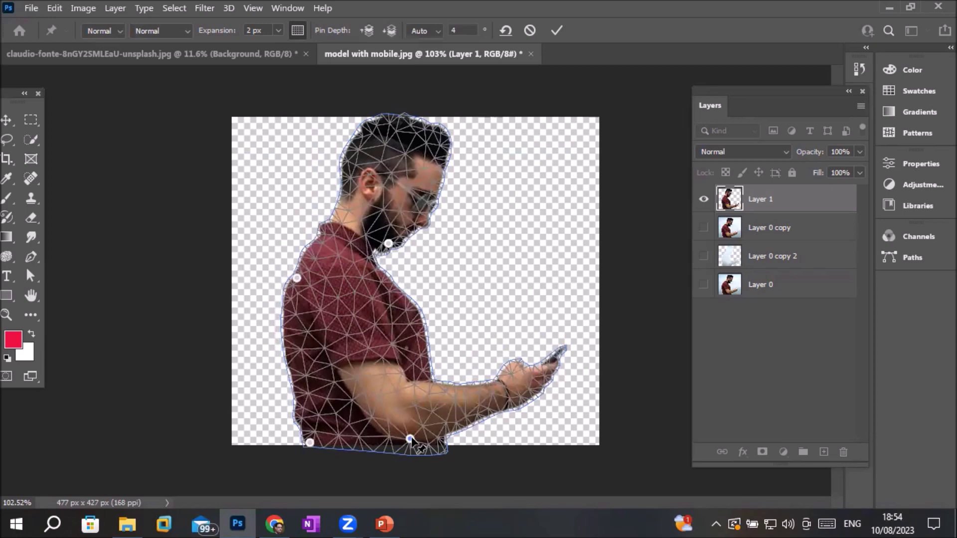
{"action": "scroll", "coordinate": [414, 442], "scroll_direction": "up", "scroll_amount": 1}
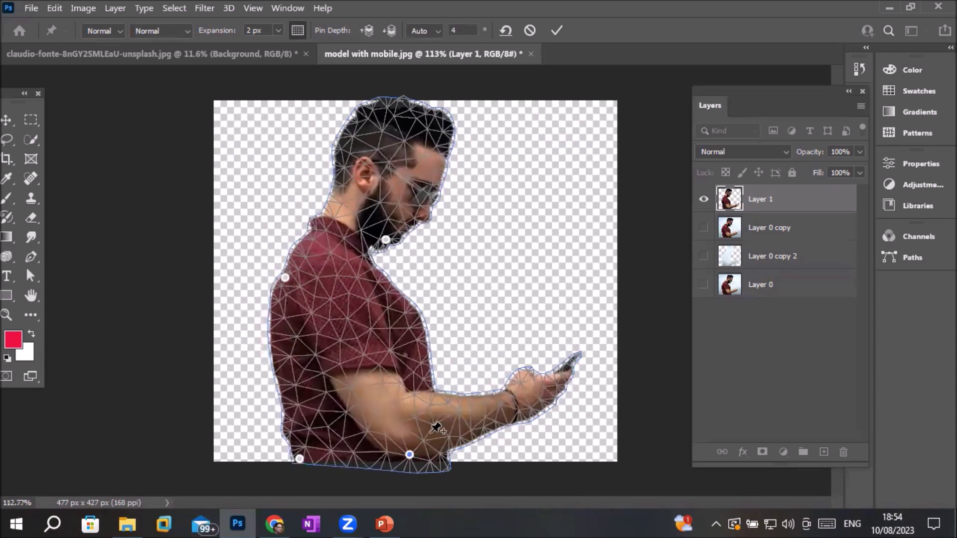
{"action": "scroll", "coordinate": [428, 478], "scroll_direction": "down", "scroll_amount": 1}
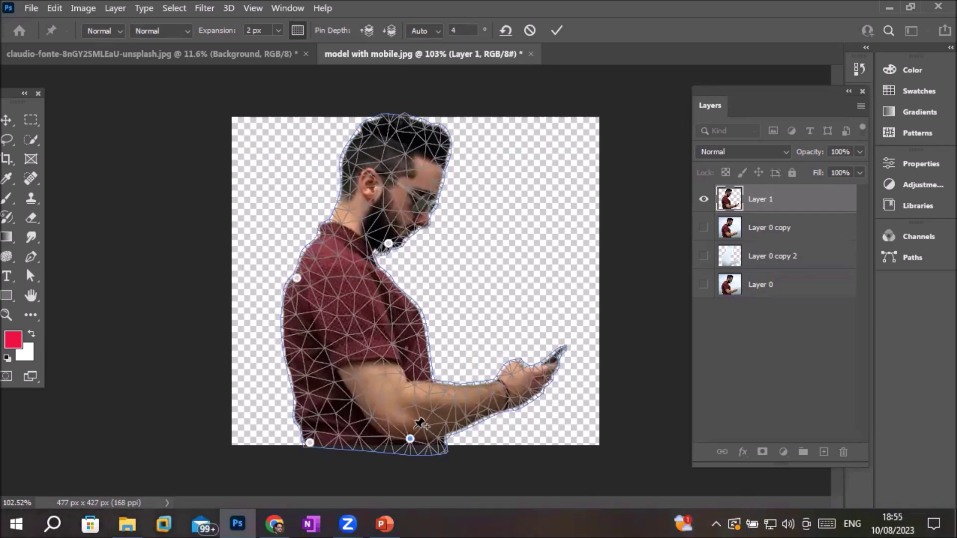
{"action": "mouse_move", "coordinate": [418, 424]}
{"action": "left_mouse_down"}
{"action": "mouse_move", "coordinate": [393, 411]}
{"action": "mouse_move", "coordinate": [416, 410]}
{"action": "mouse_move", "coordinate": [416, 401]}
{"action": "left_mouse_up"}
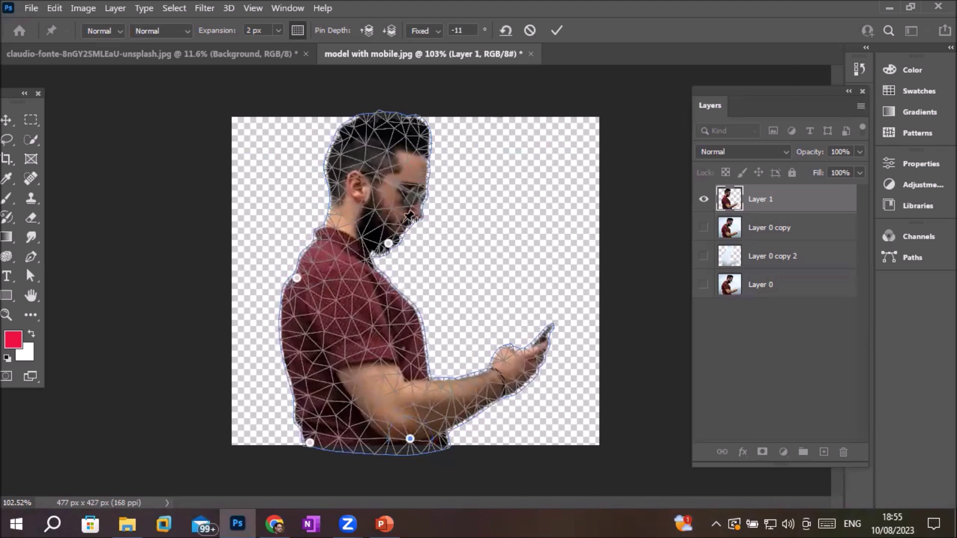
- Add two head pins and Alt-rotate the forearm and phone upward around the lower pin
{"action": "left_click", "coordinate": [423, 127]}
{"action": "left_click", "coordinate": [343, 135]}
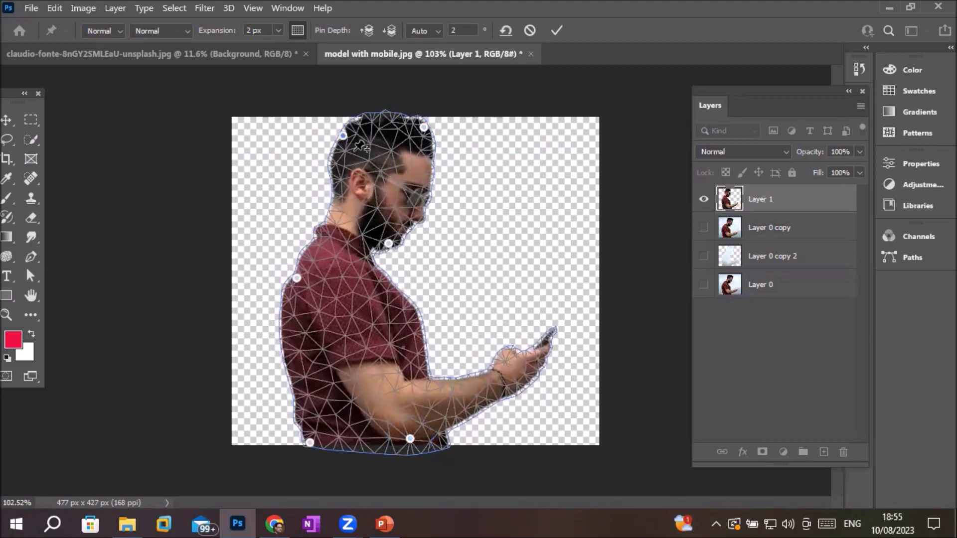
{"action": "left_click", "coordinate": [410, 438]}
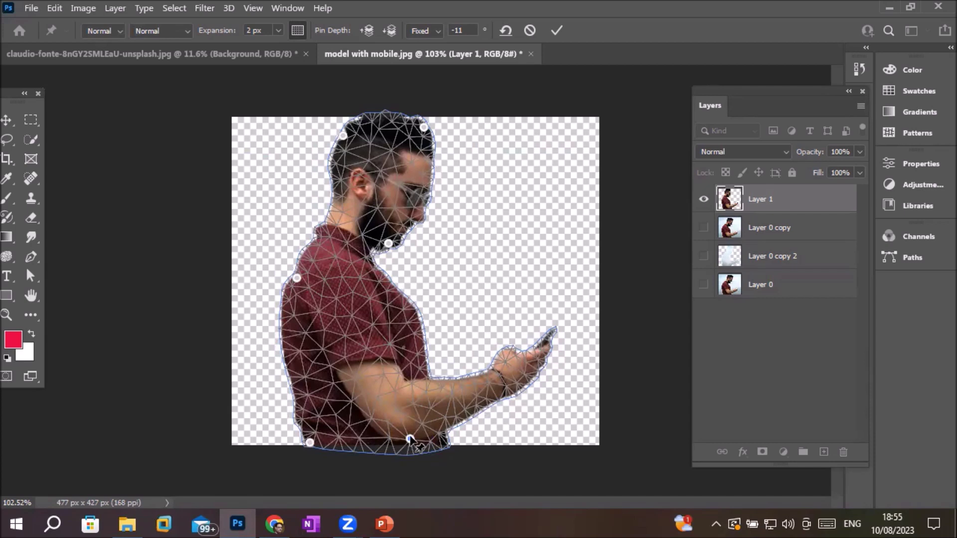
{"action": "key", "text": "alt"}
{"action": "mouse_move", "coordinate": [418, 419]}
{"action": "left_mouse_down"}
{"action": "mouse_move", "coordinate": [399, 426]}
{"action": "mouse_move", "coordinate": [375, 376]}
{"action": "mouse_move", "coordinate": [428, 400]}
{"action": "mouse_move", "coordinate": [389, 386]}
{"action": "mouse_move", "coordinate": [413, 402]}
{"action": "mouse_move", "coordinate": [412, 389]}
{"action": "mouse_move", "coordinate": [376, 374]}
{"action": "mouse_move", "coordinate": [417, 390]}
{"action": "left_mouse_up"}
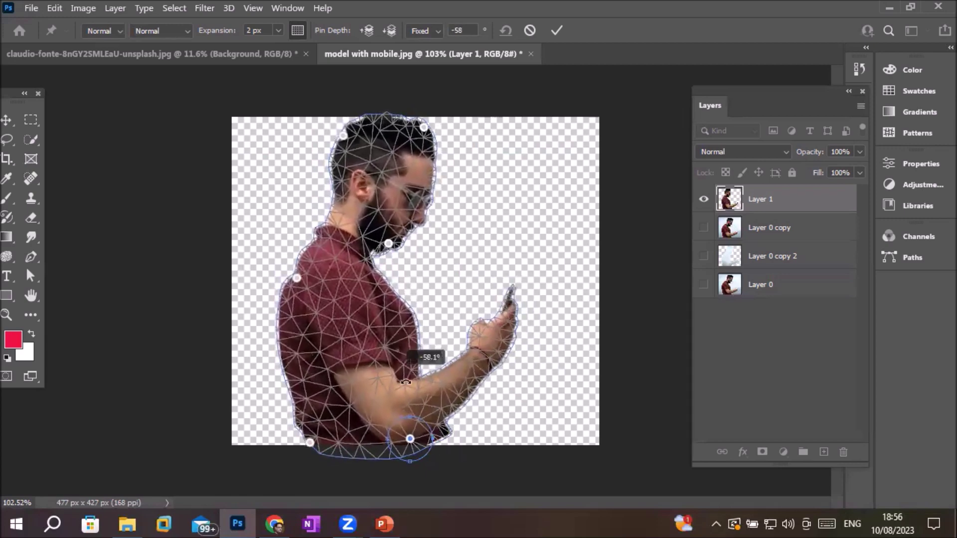
{"action": "left_click_drag", "start_coordinate": [418, 390], "coordinate": [381, 372]}
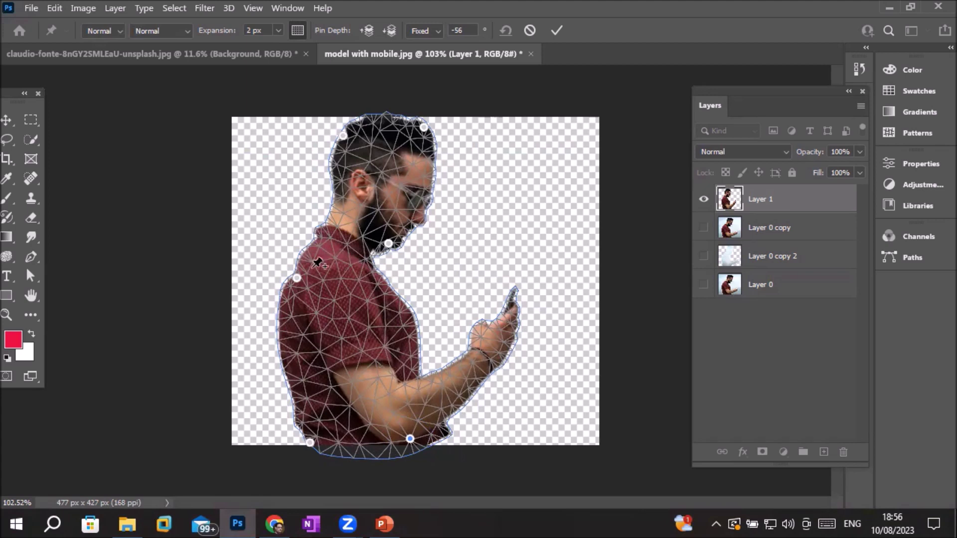
- Delete the chin pin and select the pin at the top of the head
{"action": "left_click", "coordinate": [319, 232]}
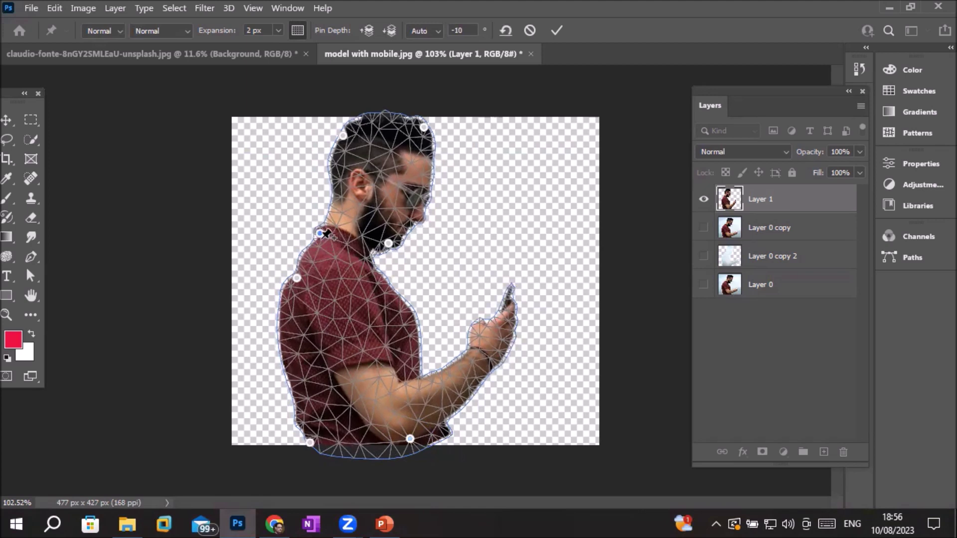
{"action": "left_click", "coordinate": [388, 243]}
{"action": "right_click", "coordinate": [388, 242]}
{"action": "left_click", "coordinate": [410, 247]}
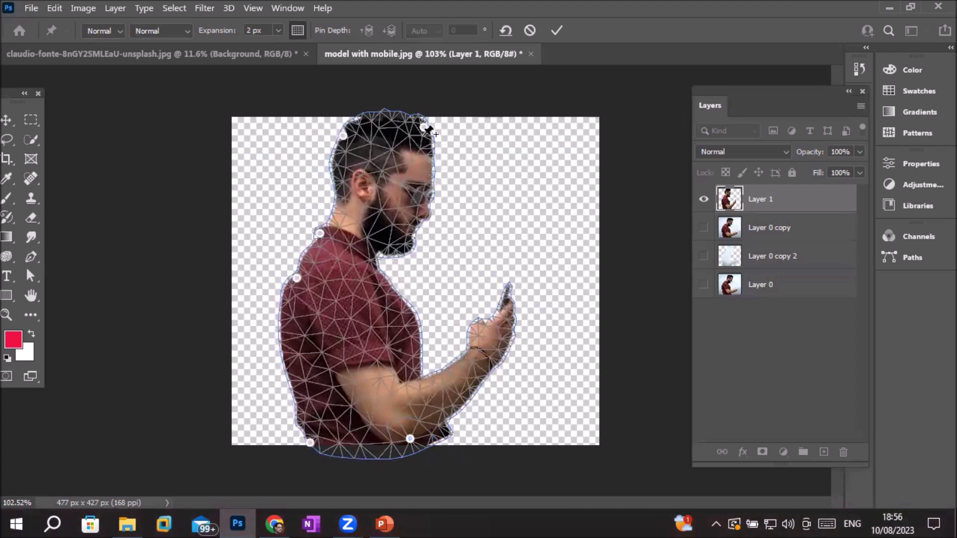
{"action": "left_click", "coordinate": [425, 127]}
{"action": "right_click", "coordinate": [426, 128]}
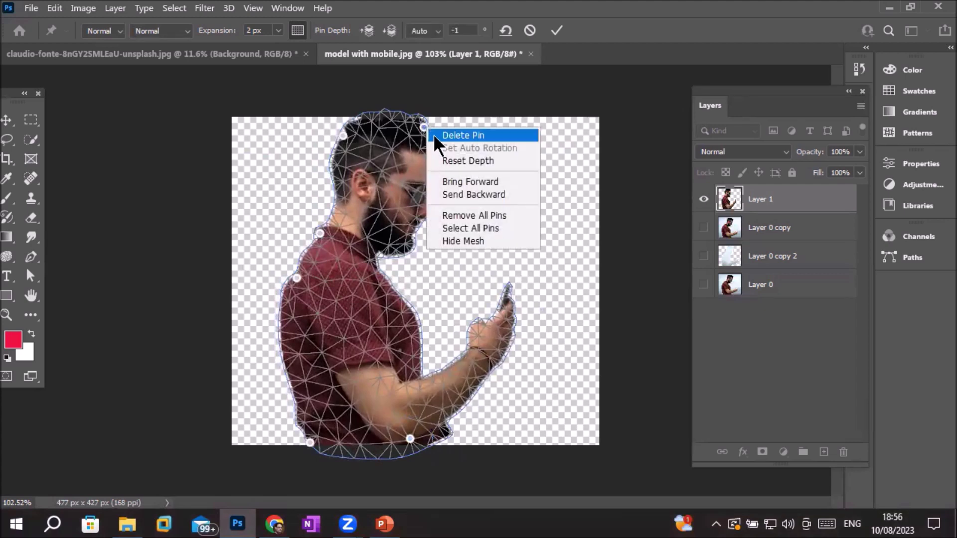
- Delete the head-top and hair pins
{"action": "left_click", "coordinate": [448, 137]}
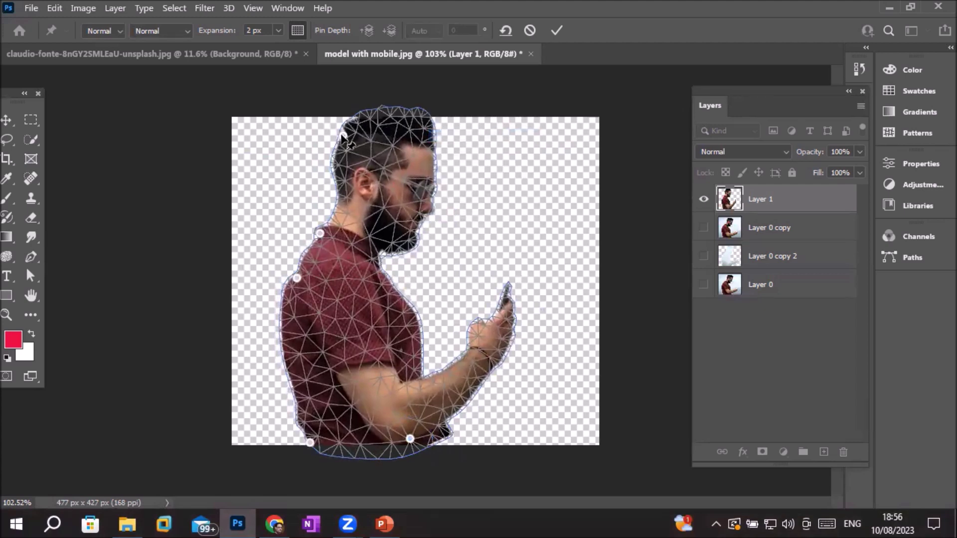
{"action": "left_click", "coordinate": [344, 135]}
{"action": "right_click", "coordinate": [344, 135]}
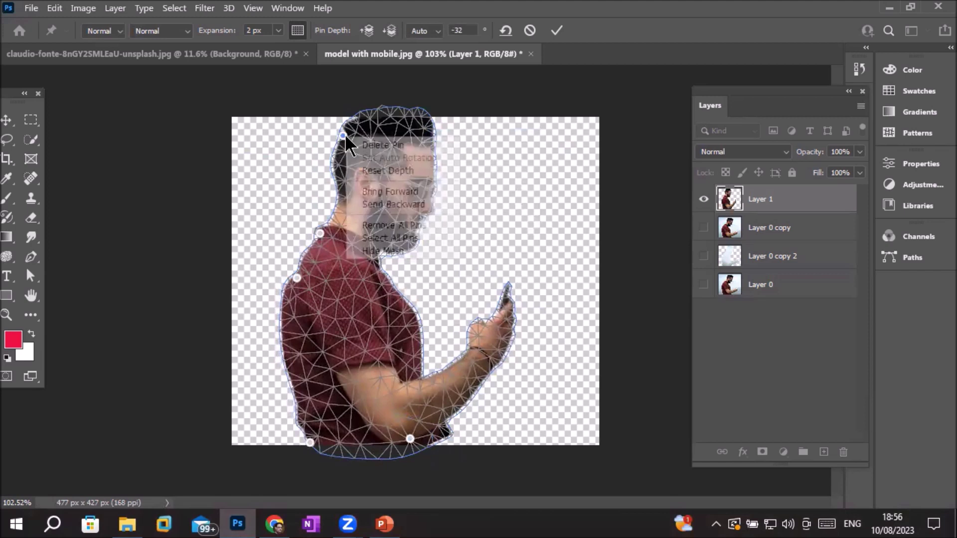
{"action": "left_click", "coordinate": [370, 145]}
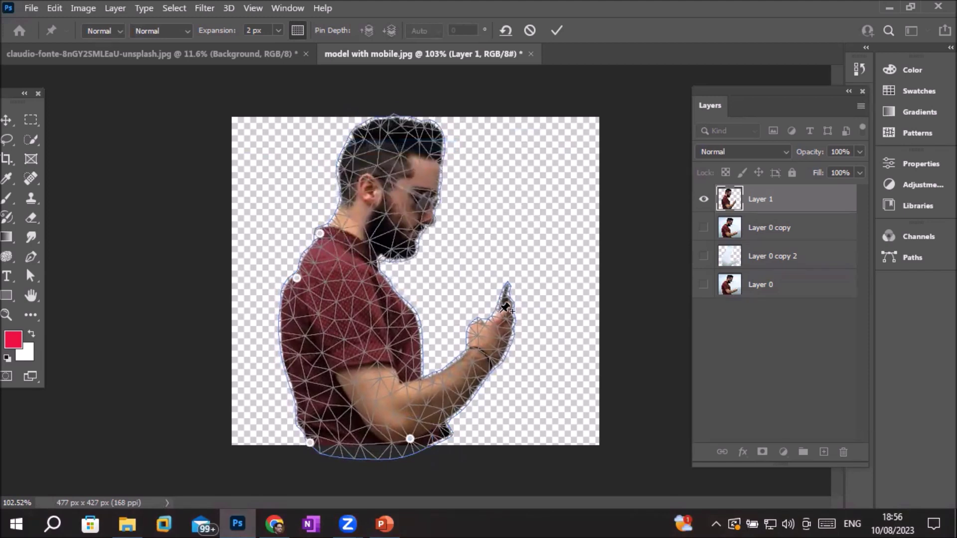
- Tilt the head around the neck pin, then delete and restore that pin
{"action": "left_click", "coordinate": [321, 231]}
{"action": "mouse_move", "coordinate": [324, 227]}
{"action": "left_mouse_down"}
{"action": "mouse_move", "coordinate": [327, 214]}
{"action": "mouse_move", "coordinate": [334, 247]}
{"action": "mouse_move", "coordinate": [288, 218]}
{"action": "mouse_move", "coordinate": [313, 215]}
{"action": "left_mouse_up"}
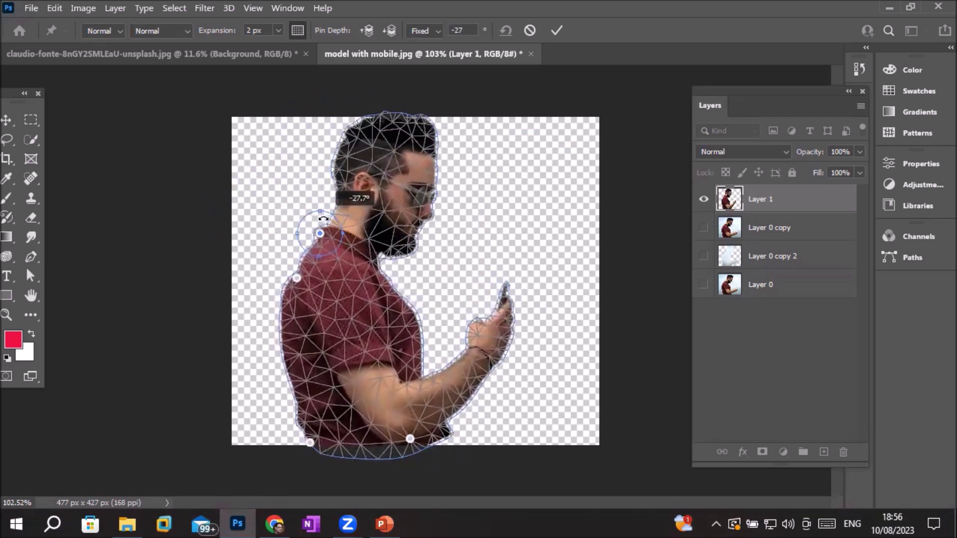
{"action": "left_click_drag", "start_coordinate": [313, 215], "coordinate": [317, 210]}
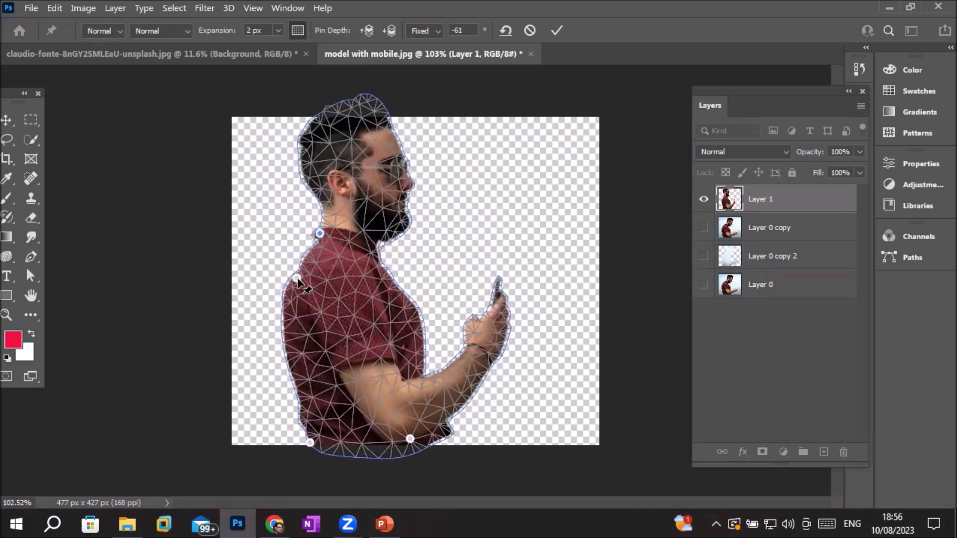
{"action": "right_click", "coordinate": [319, 231]}
{"action": "left_click", "coordinate": [340, 240]}
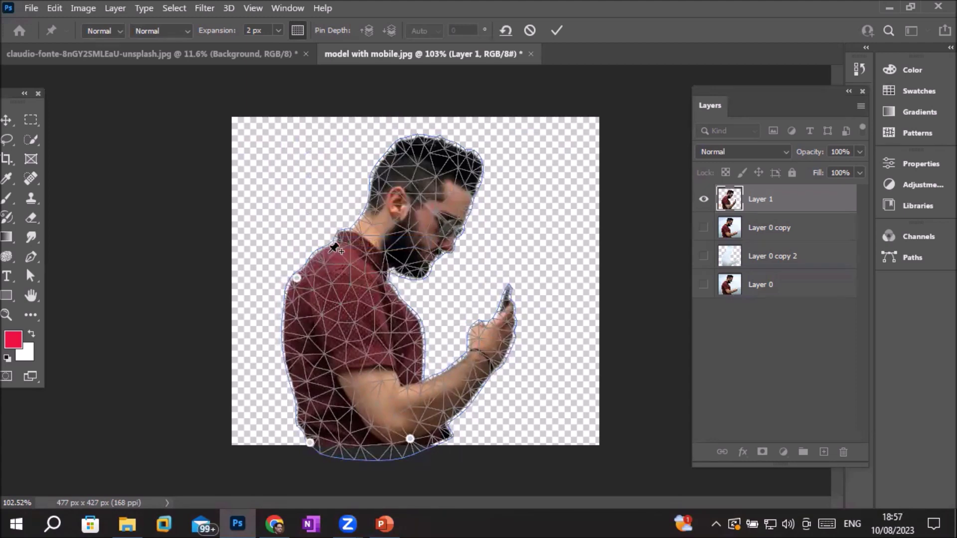
{"action": "key", "text": "ctrl+z"}
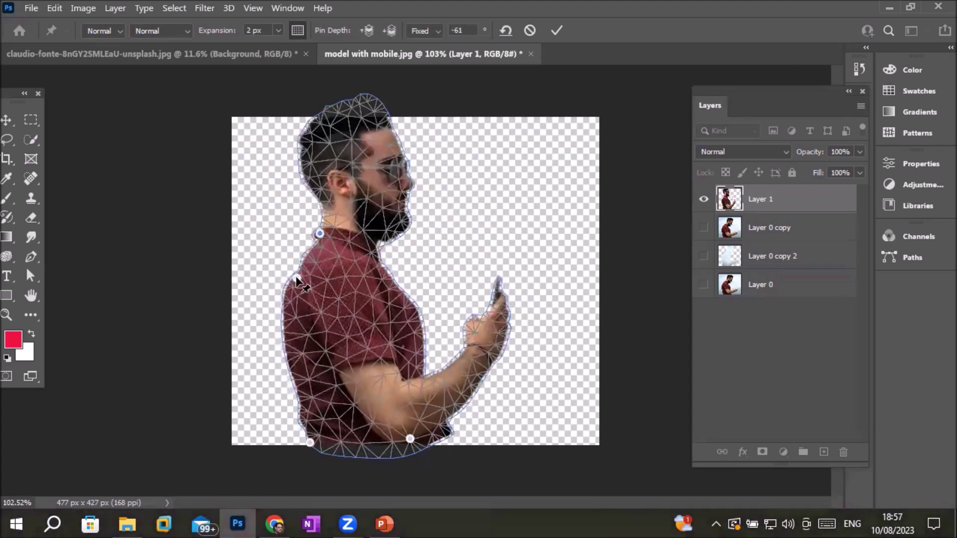
- Delete the shoulder, bottom-edge and bottom-left pins
{"action": "right_click", "coordinate": [297, 278]}
{"action": "left_click", "coordinate": [327, 284]}
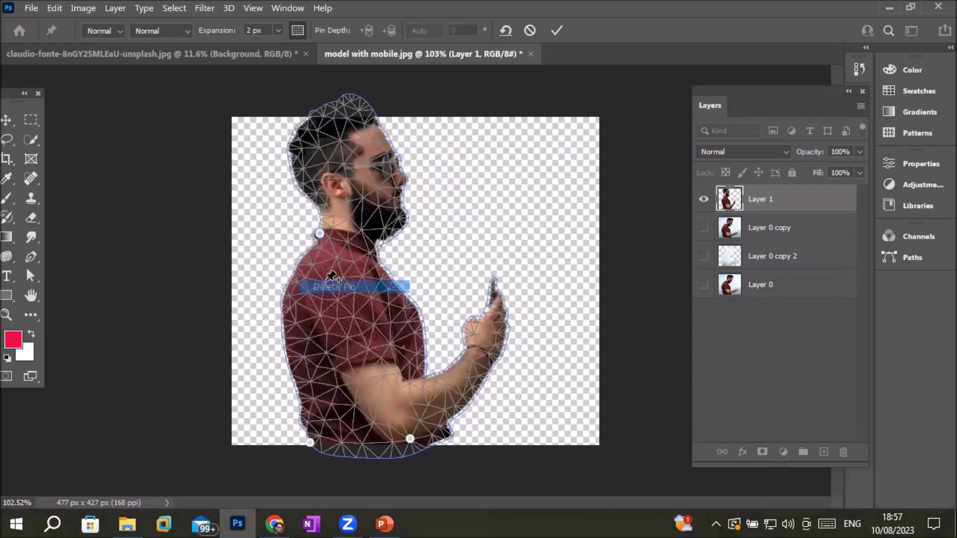
{"action": "left_click", "coordinate": [409, 439]}
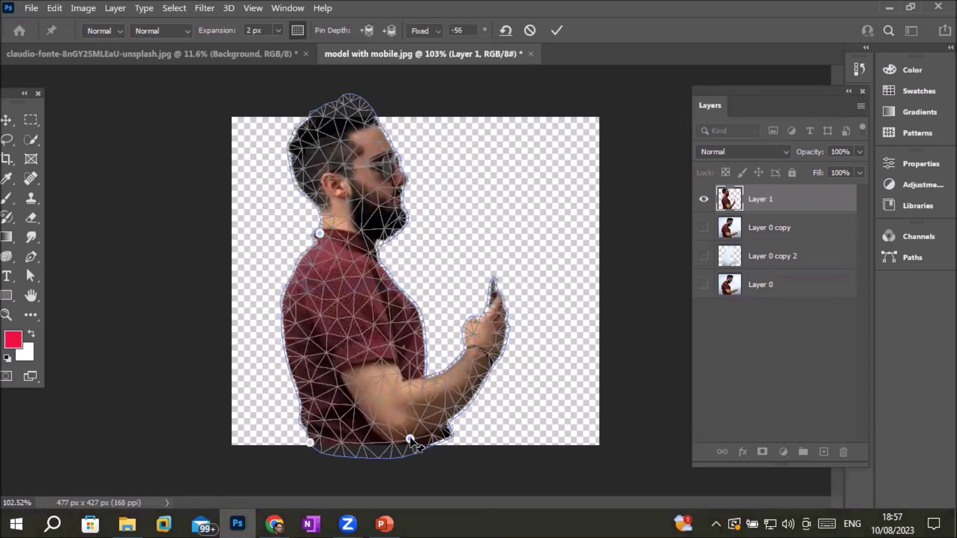
{"action": "right_click", "coordinate": [410, 440]}
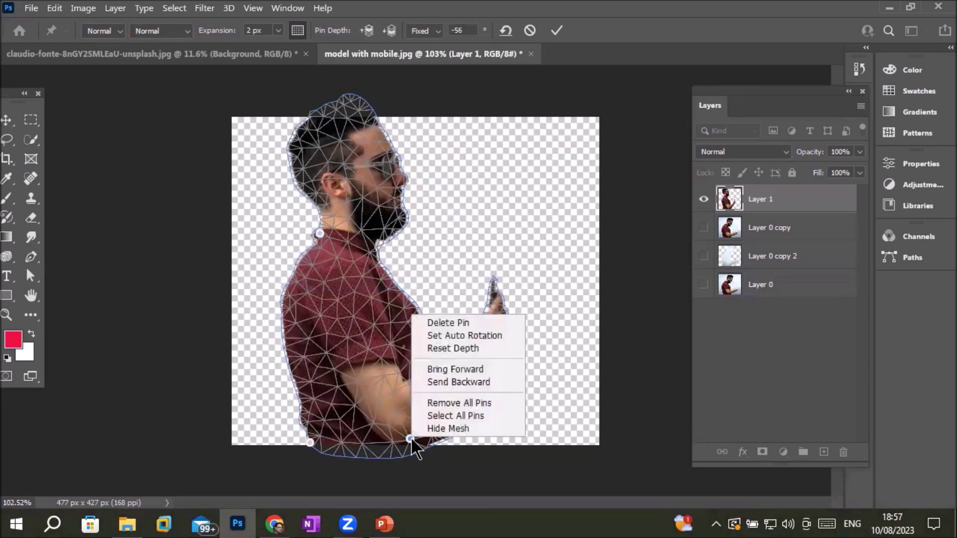
{"action": "left_click", "coordinate": [457, 322]}
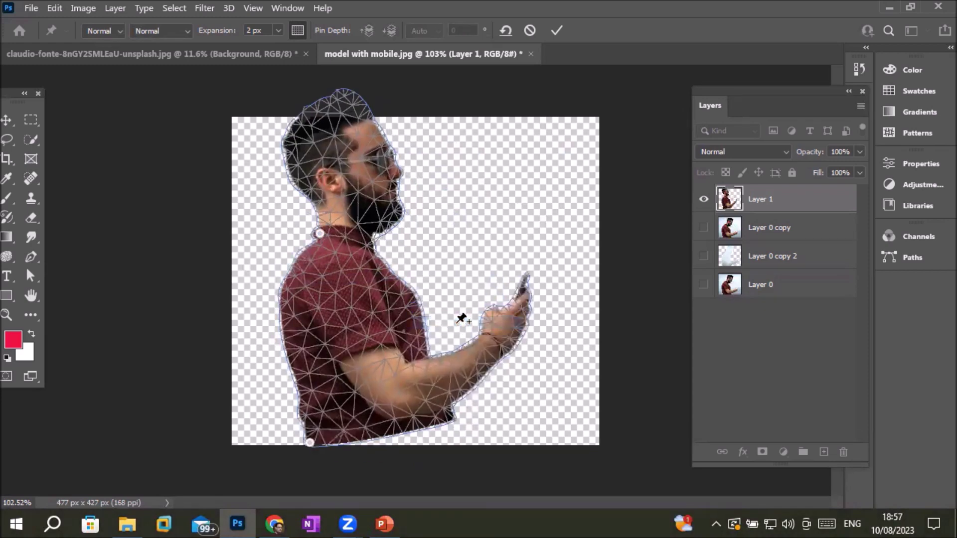
{"action": "right_click", "coordinate": [309, 444]}
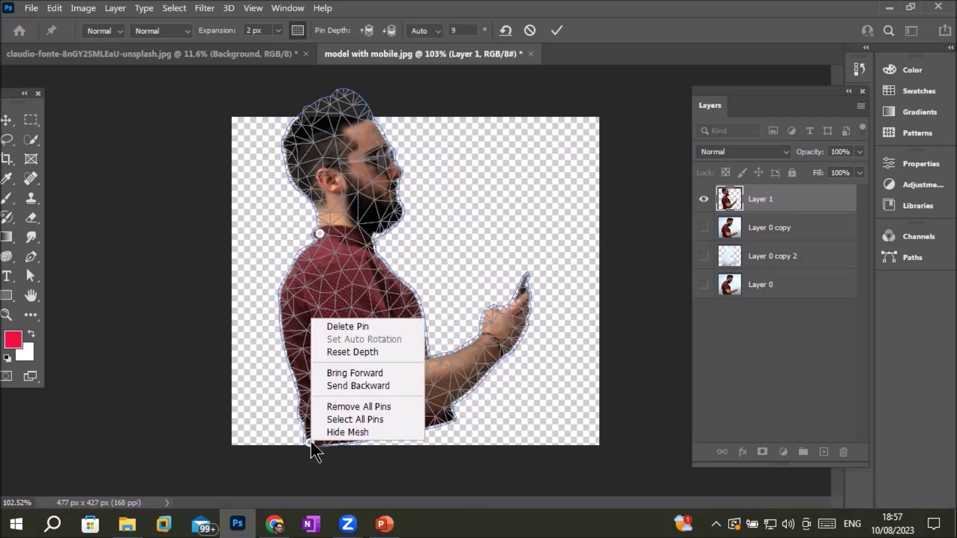
{"action": "left_click", "coordinate": [382, 324]}
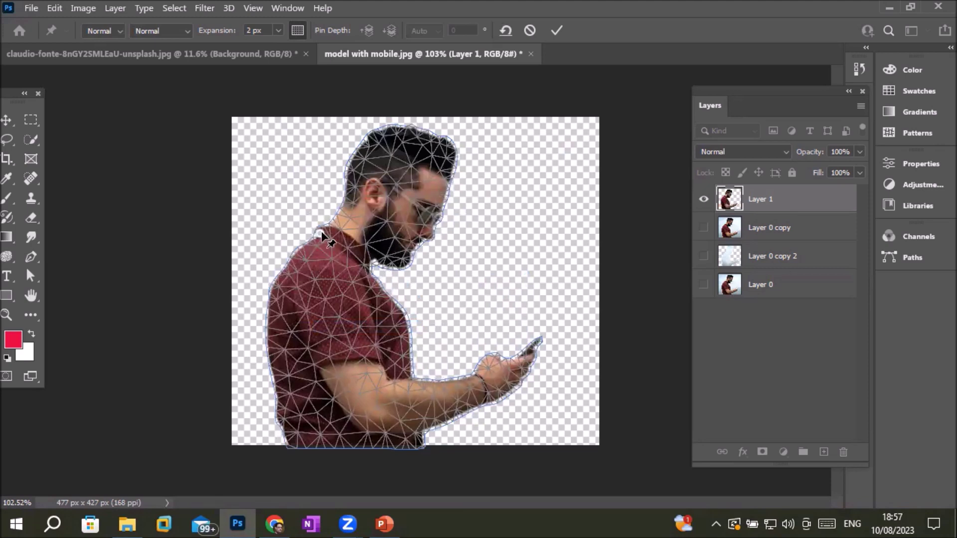
- Move the neck pin up-right, rotate it to 115°, and shift the figure right
{"action": "mouse_move", "coordinate": [322, 231]}
{"action": "left_mouse_down"}
{"action": "mouse_move", "coordinate": [445, 167]}
{"action": "mouse_move", "coordinate": [312, 181]}
{"action": "mouse_move", "coordinate": [439, 175]}
{"action": "mouse_move", "coordinate": [294, 210]}
{"action": "mouse_move", "coordinate": [416, 221]}
{"action": "mouse_move", "coordinate": [298, 181]}
{"action": "mouse_move", "coordinate": [354, 217]}
{"action": "mouse_move", "coordinate": [351, 229]}
{"action": "left_mouse_up"}
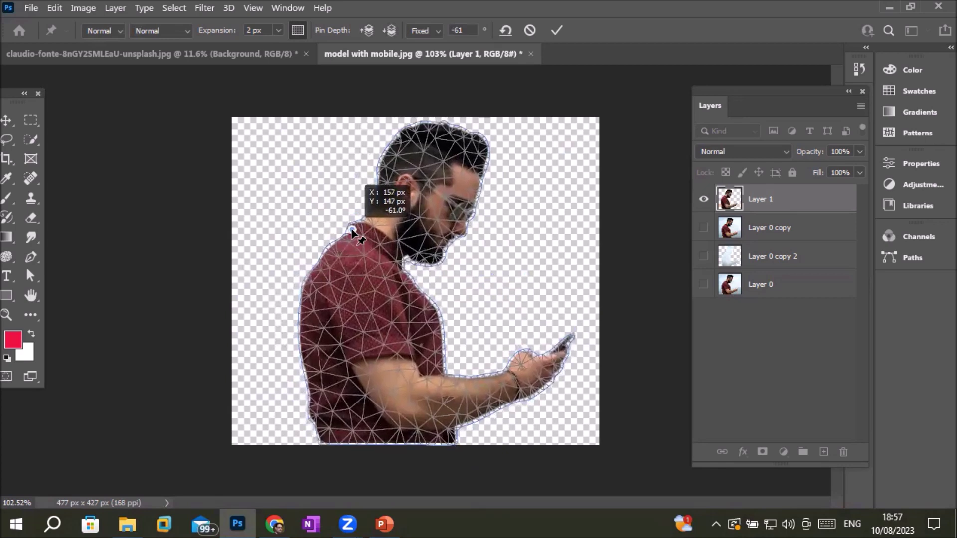
{"action": "left_click_drag", "start_coordinate": [351, 229], "coordinate": [351, 228]}
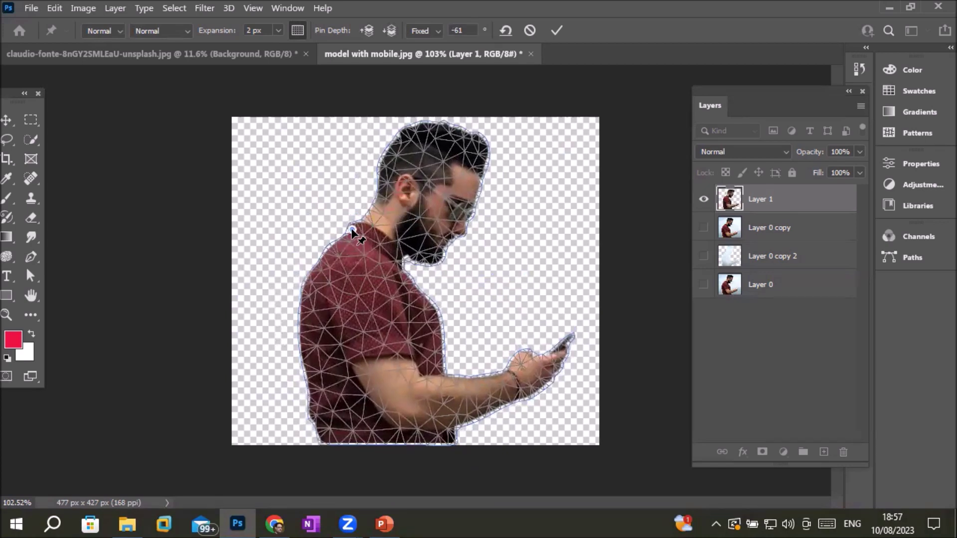
{"action": "key", "text": "alt"}
{"action": "left_click_drag", "start_coordinate": [354, 208], "coordinate": [331, 235]}
{"action": "left_click_drag", "start_coordinate": [352, 205], "coordinate": [336, 232]}
{"action": "mouse_move", "coordinate": [351, 230]}
{"action": "left_mouse_down"}
{"action": "mouse_move", "coordinate": [427, 235]}
{"action": "mouse_move", "coordinate": [327, 228]}
{"action": "left_mouse_up"}
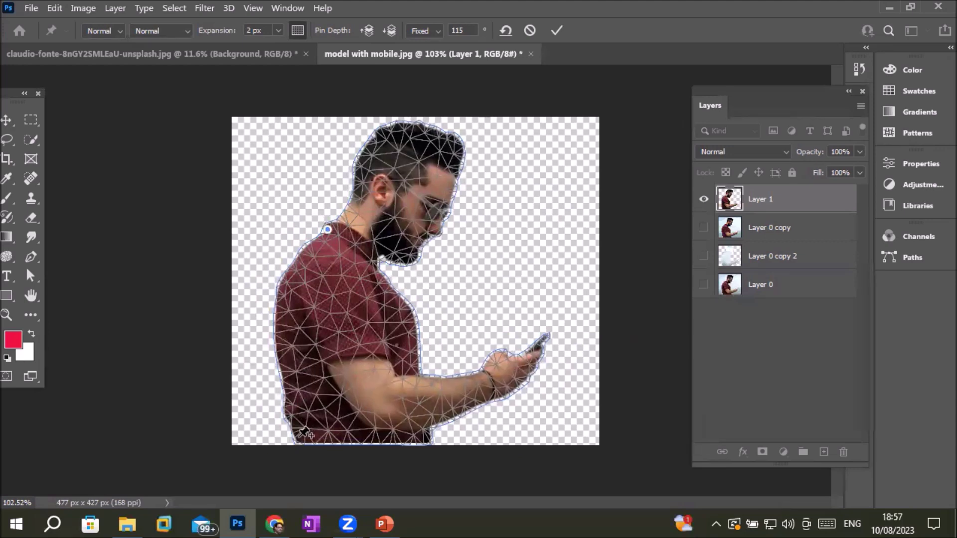
- Try lower-shirt and head-top pins, undoing both
{"action": "left_click_drag", "start_coordinate": [303, 433], "coordinate": [313, 437]}
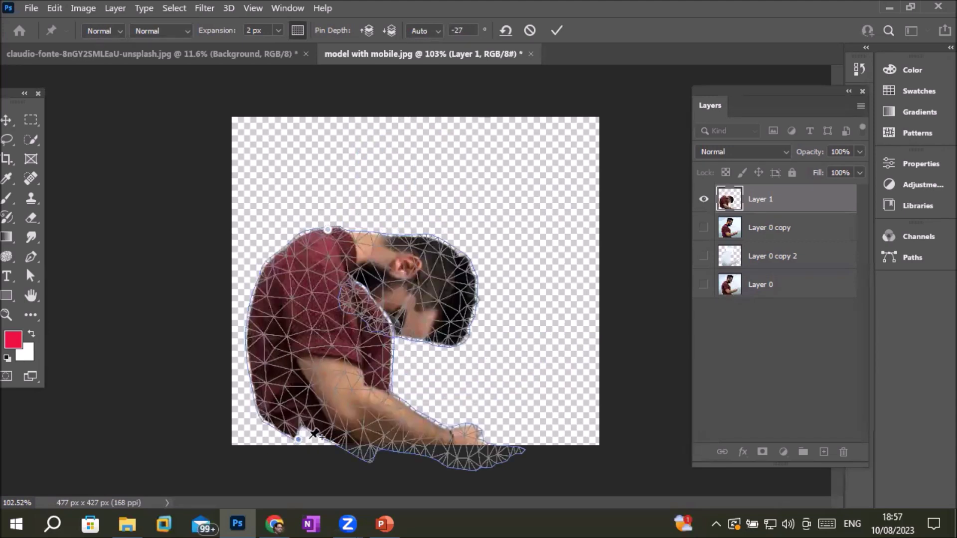
{"action": "key", "text": "ctrl+z"}
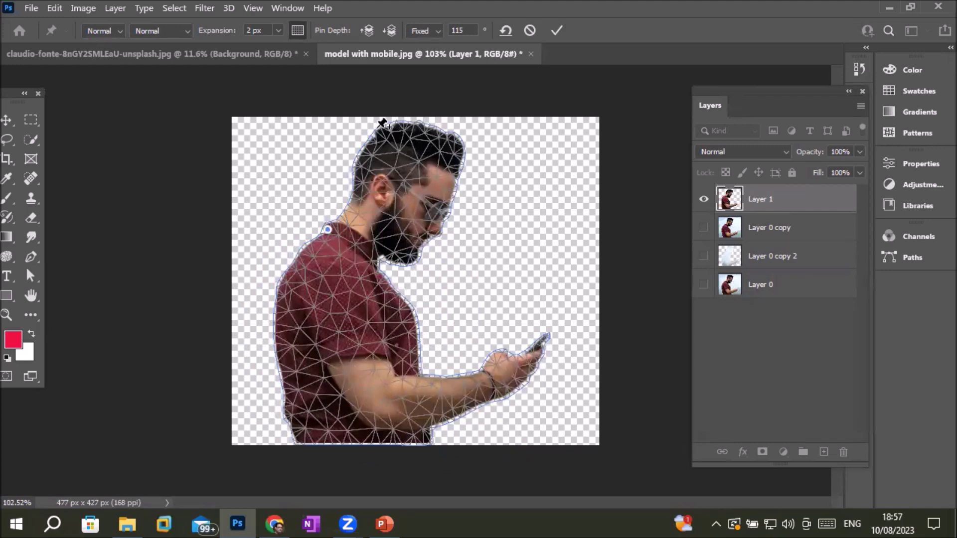
{"action": "left_click_drag", "start_coordinate": [384, 126], "coordinate": [379, 136]}
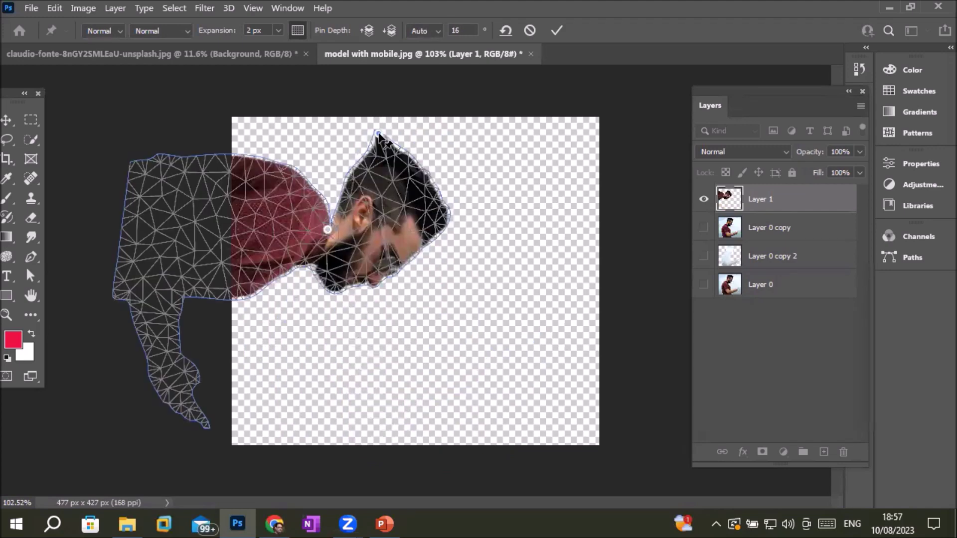
{"action": "key", "text": "ctrl+z"}
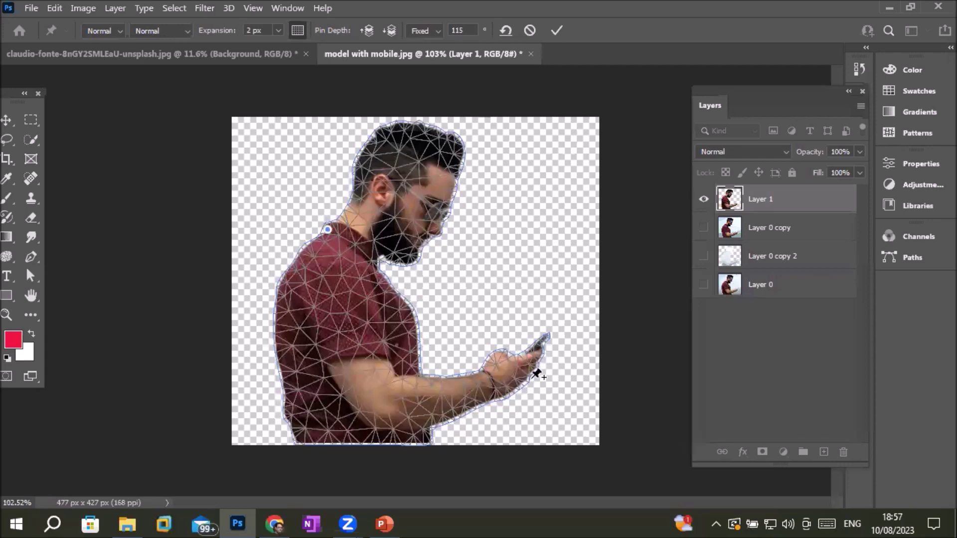
- Test chin and left-edge pins, then cancel the Puppet Warp to restore the original pose
{"action": "scroll", "coordinate": [539, 376], "scroll_direction": "up", "scroll_amount": 1}
{"action": "scroll", "coordinate": [537, 374], "scroll_direction": "up", "scroll_amount": 1}
{"action": "scroll", "coordinate": [537, 374], "scroll_direction": "up", "scroll_amount": 2}
{"action": "scroll", "coordinate": [537, 374], "scroll_direction": "up", "scroll_amount": 2}
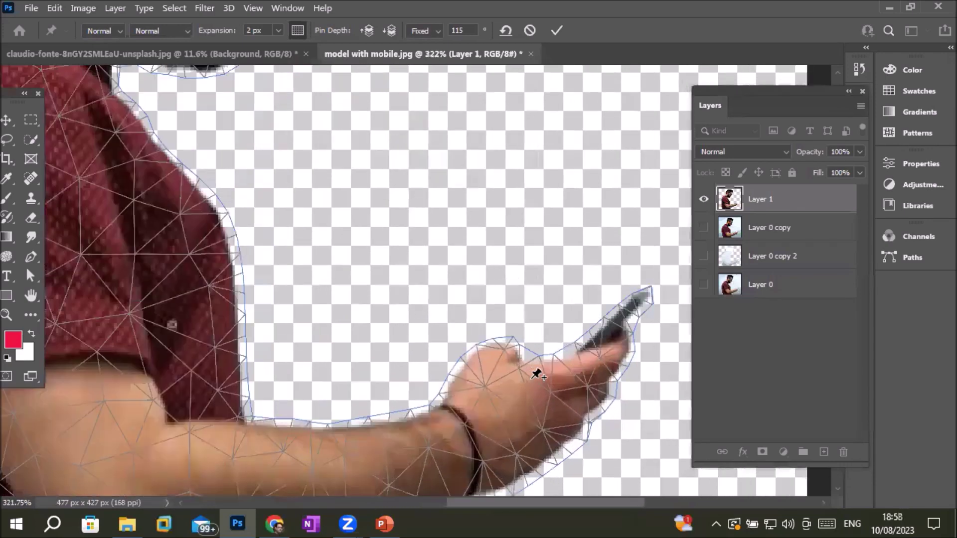
{"action": "scroll", "coordinate": [537, 374], "scroll_direction": "down", "scroll_amount": 2}
{"action": "scroll", "coordinate": [537, 373], "scroll_direction": "down", "scroll_amount": 1}
{"action": "scroll", "coordinate": [537, 374], "scroll_direction": "down", "scroll_amount": 1}
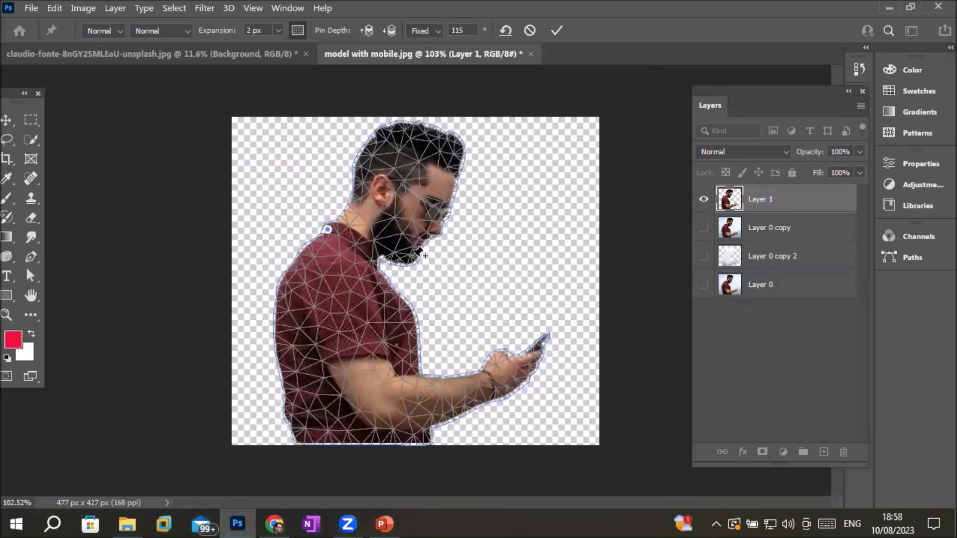
{"action": "left_click_drag", "start_coordinate": [417, 253], "coordinate": [412, 258]}
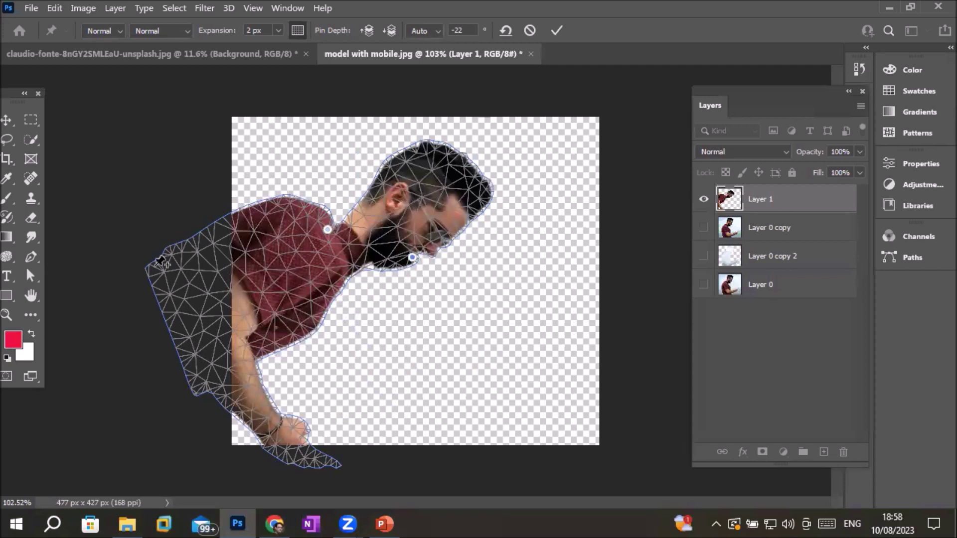
{"action": "left_click_drag", "start_coordinate": [158, 263], "coordinate": [150, 267]}
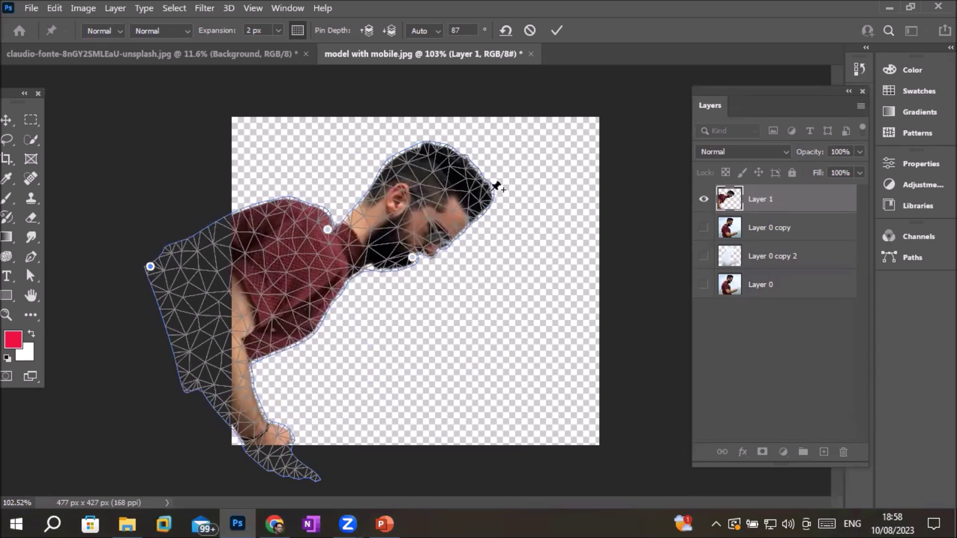
{"action": "left_click", "coordinate": [530, 30]}
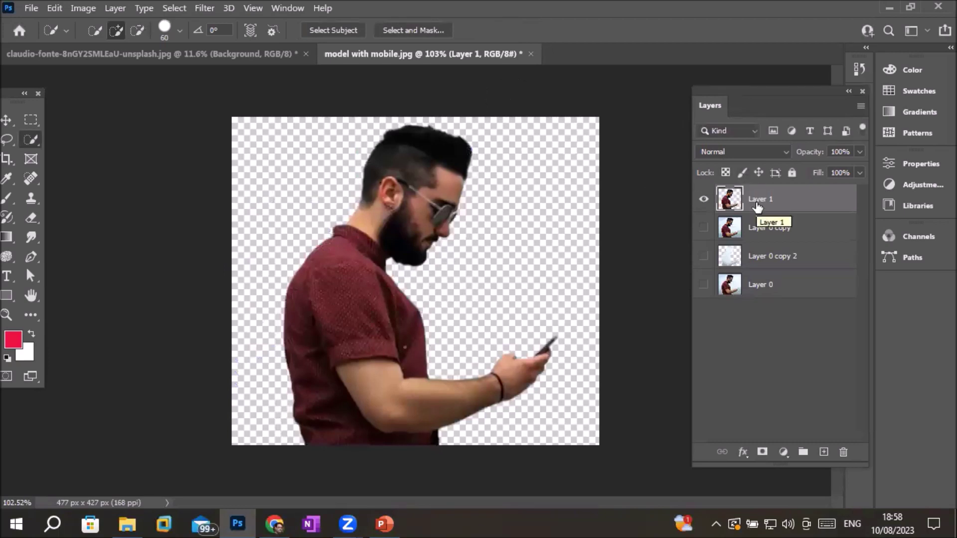
- Apply Puppet Warp to the cut-out man, pin his chest and nudge the figure slightly
{"action": "left_click", "coordinate": [52, 10]}
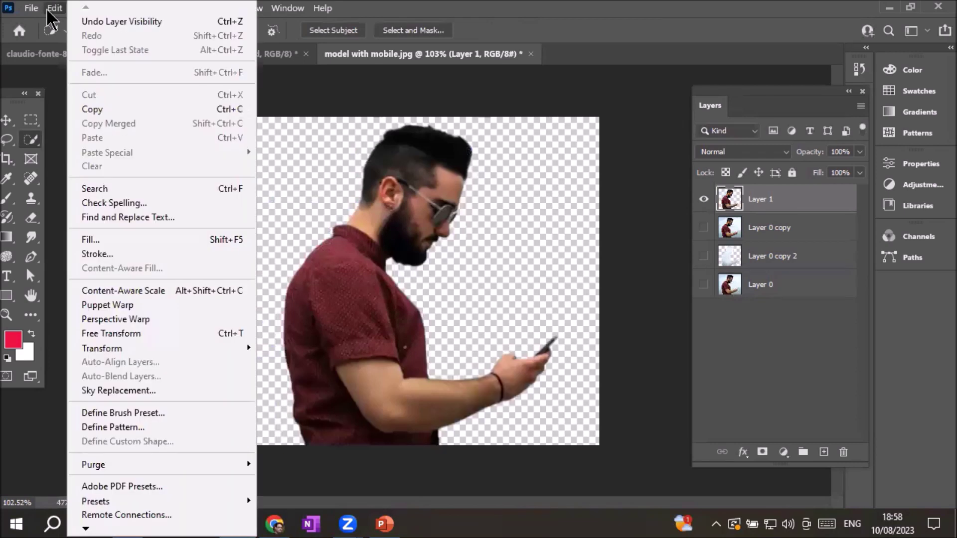
{"action": "left_click", "coordinate": [127, 305]}
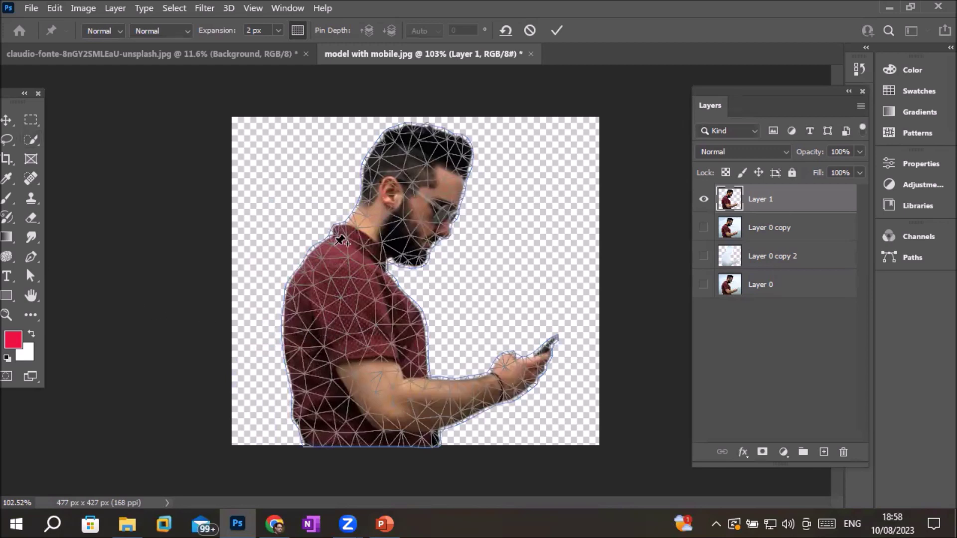
{"action": "left_click", "coordinate": [359, 344]}
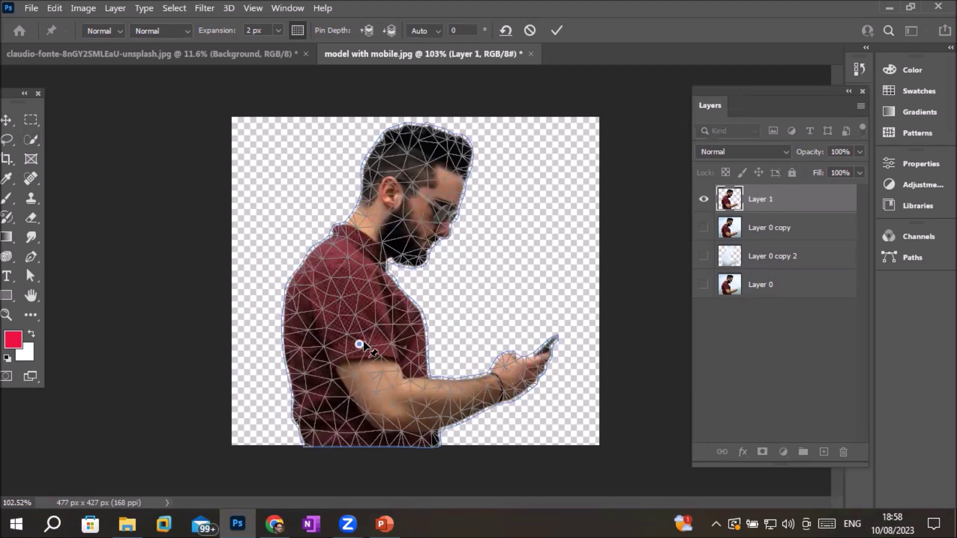
{"action": "mouse_move", "coordinate": [360, 344]}
{"action": "left_mouse_down"}
{"action": "mouse_move", "coordinate": [412, 318]}
{"action": "mouse_move", "coordinate": [369, 344]}
{"action": "left_mouse_up"}
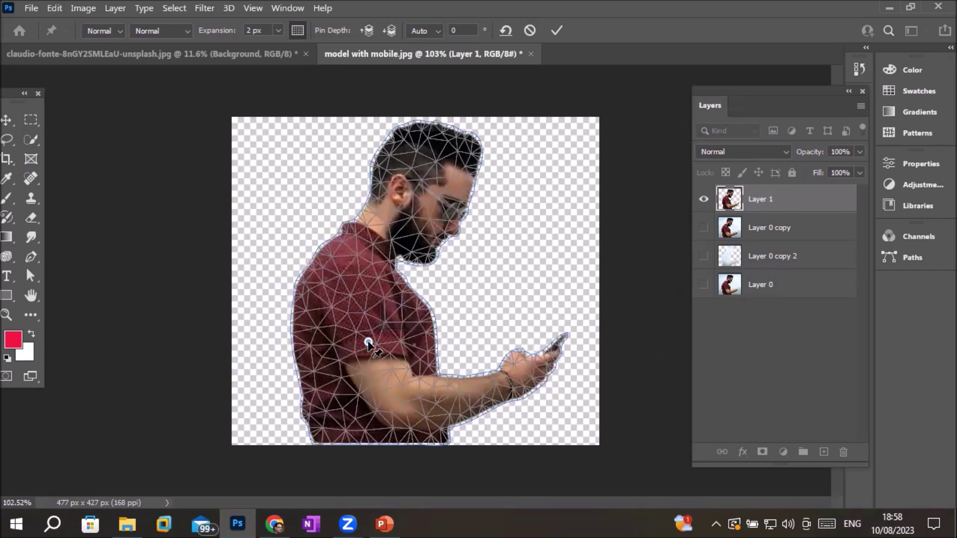
- Add warp pins at the shoulder, phone tip, both shirt corners and the back of the neck
{"action": "left_click", "coordinate": [303, 279]}
{"action": "left_click", "coordinate": [565, 337]}
{"action": "left_click", "coordinate": [315, 443]}
{"action": "left_click", "coordinate": [447, 440]}
{"action": "left_click", "coordinate": [338, 241]}
- Rotate the neck pin -53°, drag the arm, shoulder and neck pins to straighten him, and commit
{"action": "key", "text": "alt"}
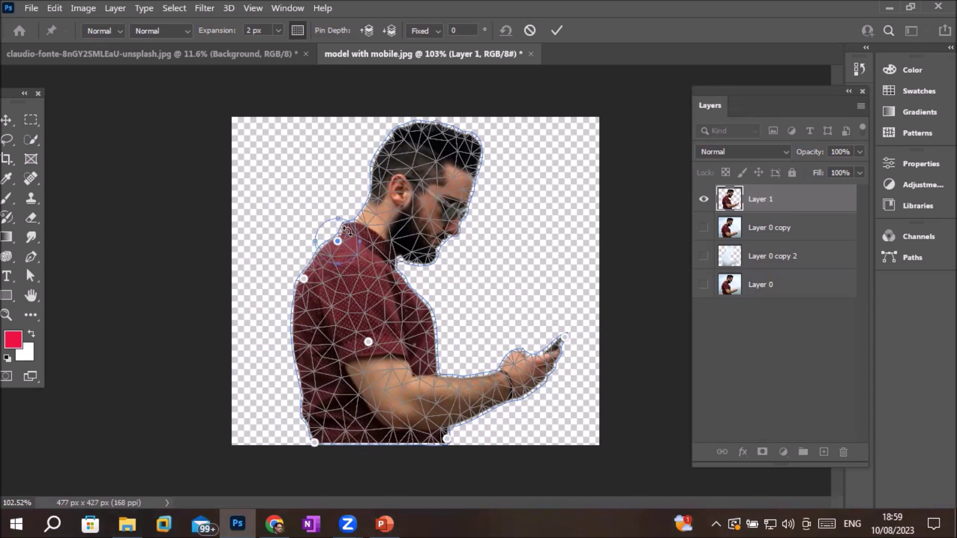
{"action": "left_click_drag", "start_coordinate": [348, 229], "coordinate": [332, 227]}
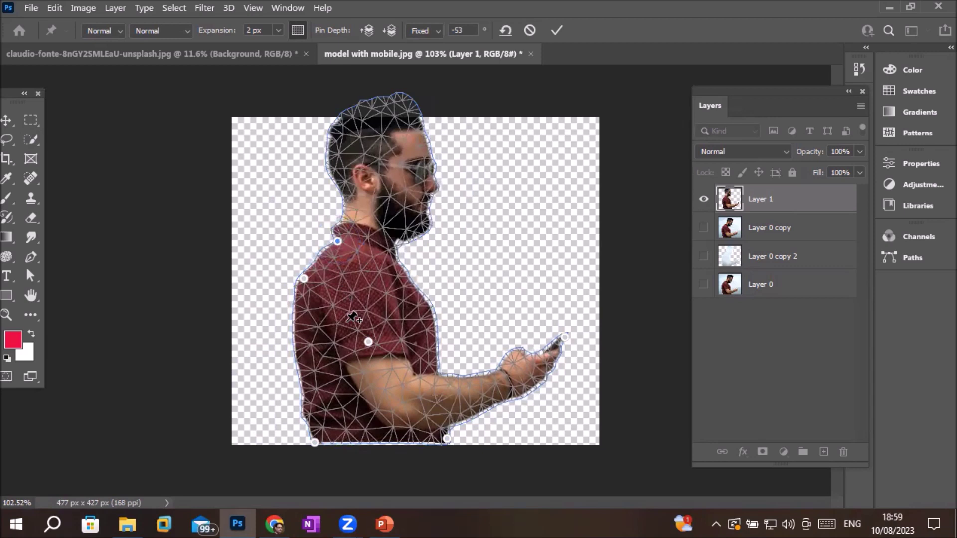
{"action": "left_click", "coordinate": [368, 343]}
{"action": "left_click_drag", "start_coordinate": [368, 343], "coordinate": [366, 376]}
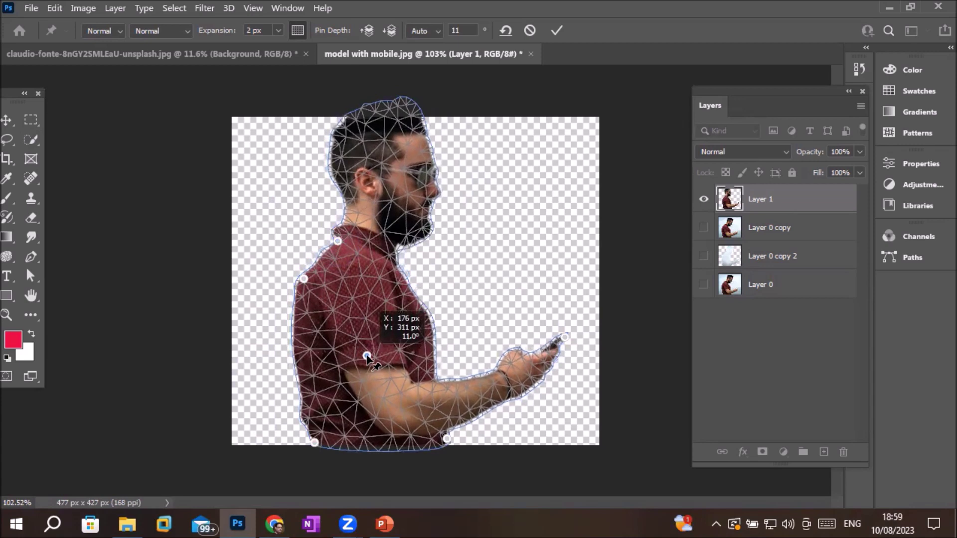
{"action": "left_click_drag", "start_coordinate": [367, 376], "coordinate": [368, 370]}
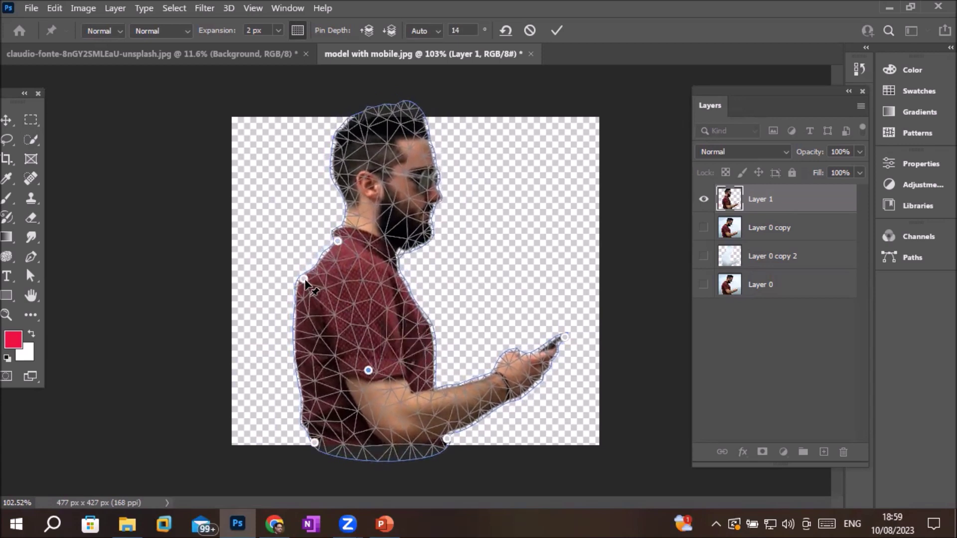
{"action": "left_click_drag", "start_coordinate": [303, 280], "coordinate": [304, 294]}
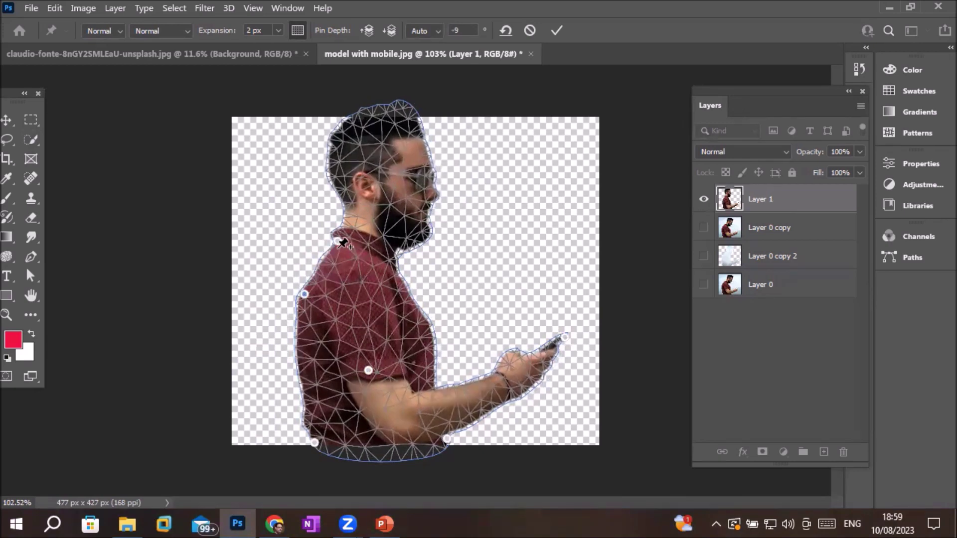
{"action": "mouse_move", "coordinate": [338, 241]}
{"action": "left_mouse_down"}
{"action": "mouse_move", "coordinate": [336, 318]}
{"action": "mouse_move", "coordinate": [346, 267]}
{"action": "mouse_move", "coordinate": [333, 255]}
{"action": "left_mouse_up"}
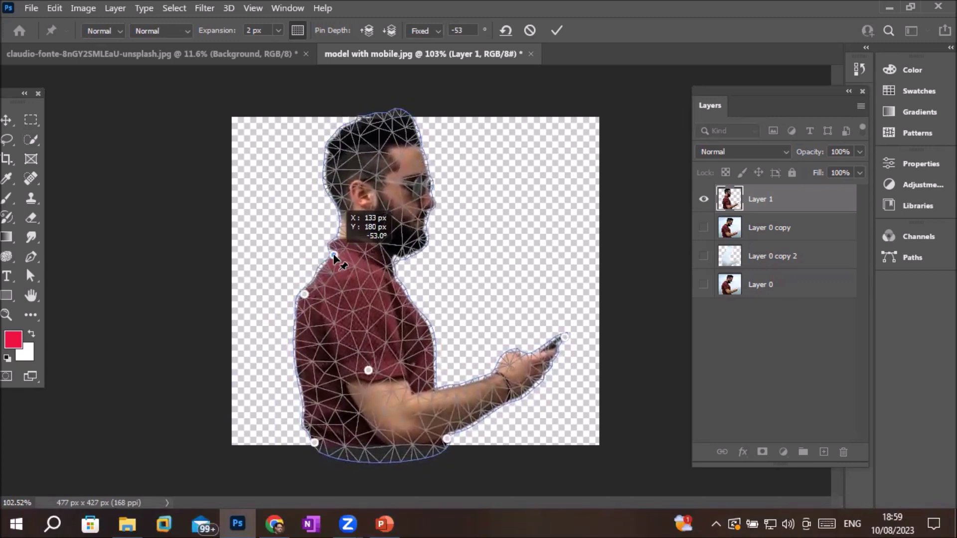
{"action": "left_click_drag", "start_coordinate": [333, 256], "coordinate": [328, 260]}
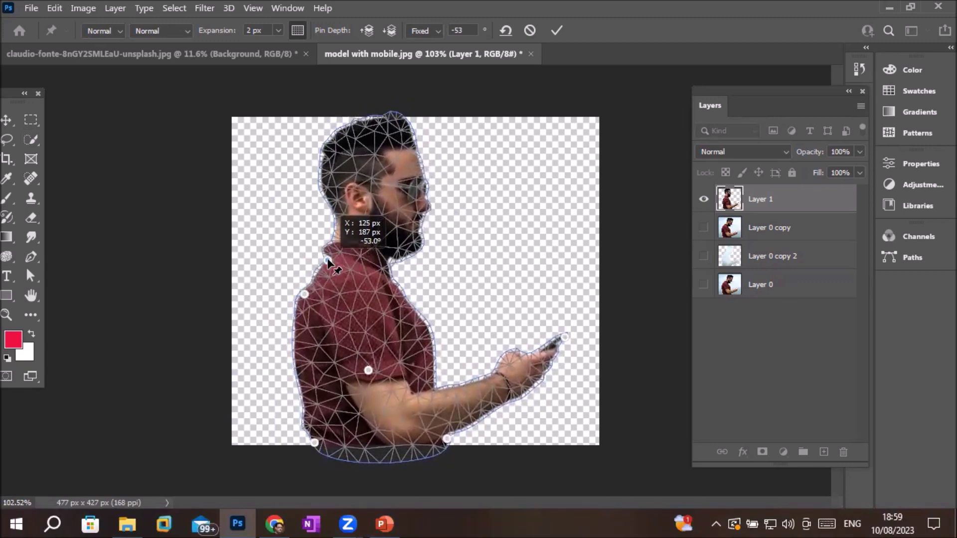
{"action": "left_click", "coordinate": [556, 32]}
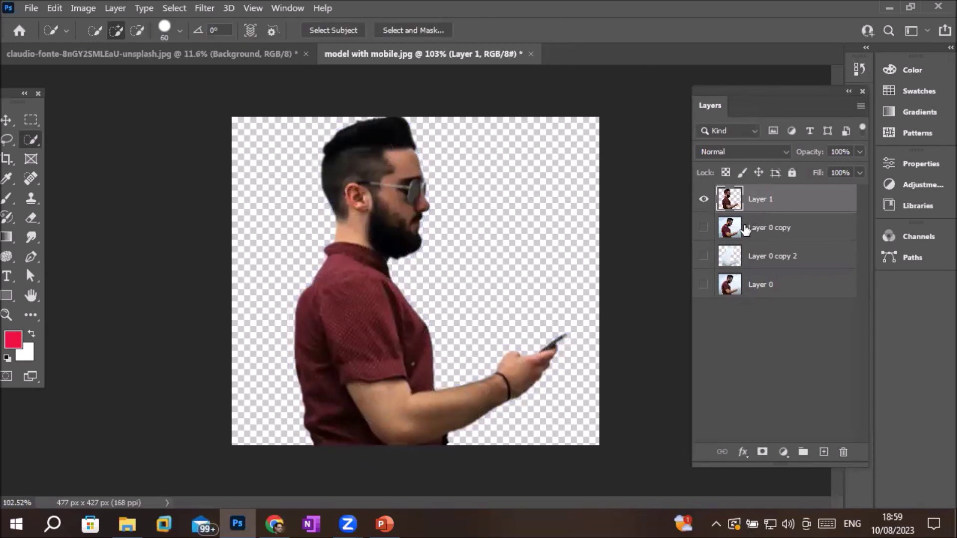
- Show Layer 0 copy 2 and Layer 0, and hide the bent-over Layer 0 copy
{"action": "left_click", "coordinate": [704, 257]}
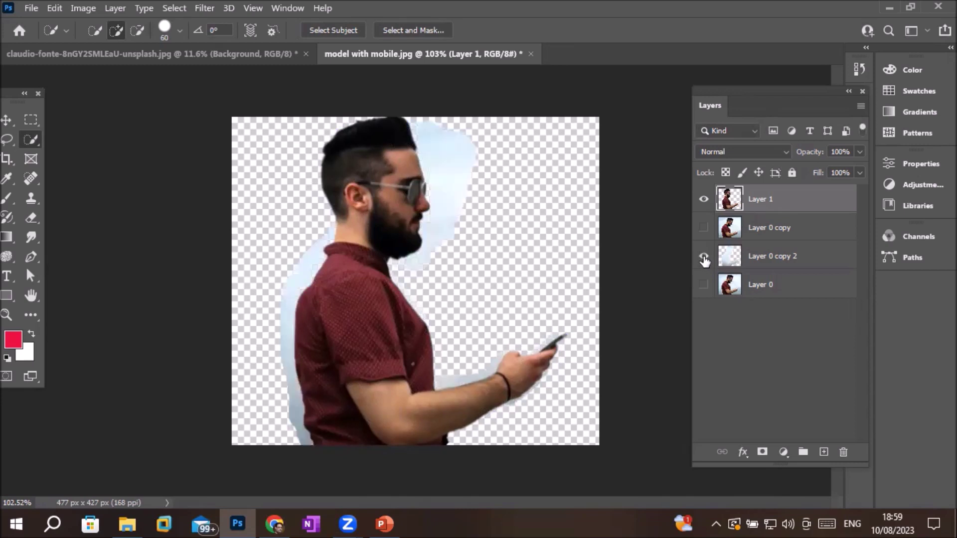
{"action": "left_click", "coordinate": [704, 227]}
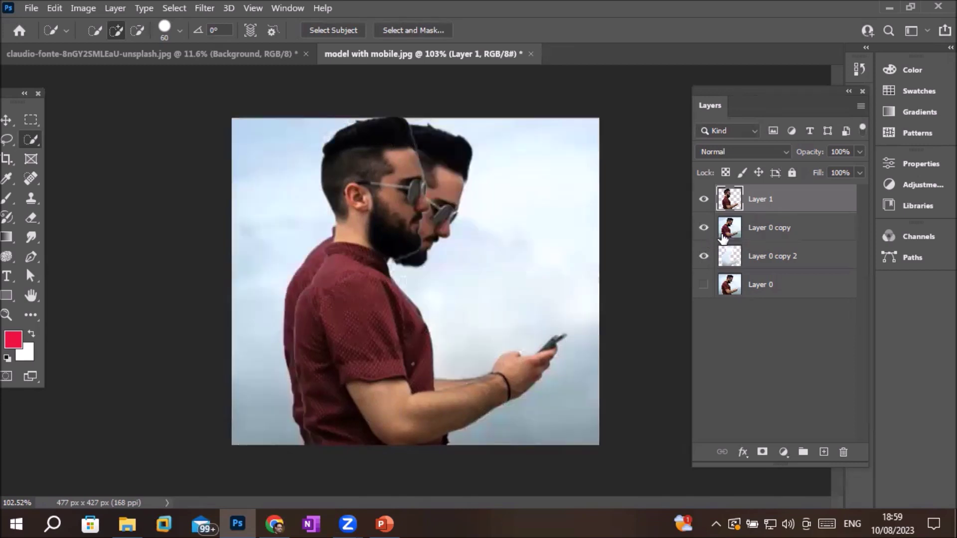
{"action": "left_click", "coordinate": [732, 230]}
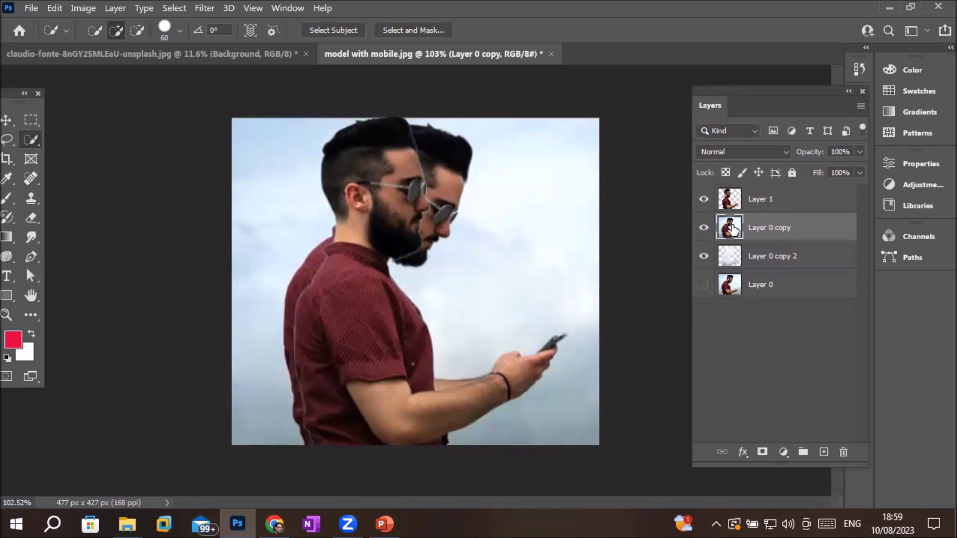
{"action": "left_click", "coordinate": [704, 228]}
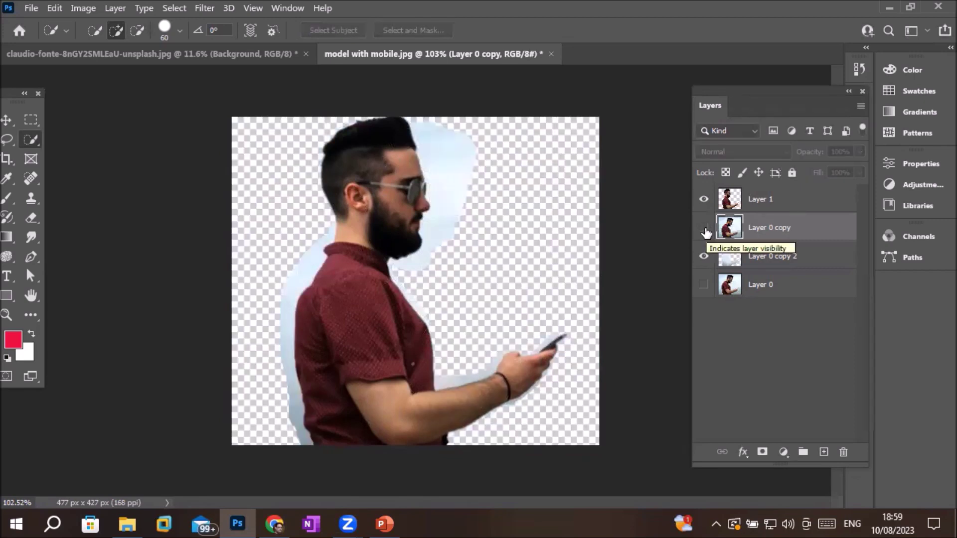
{"action": "left_click", "coordinate": [704, 285]}
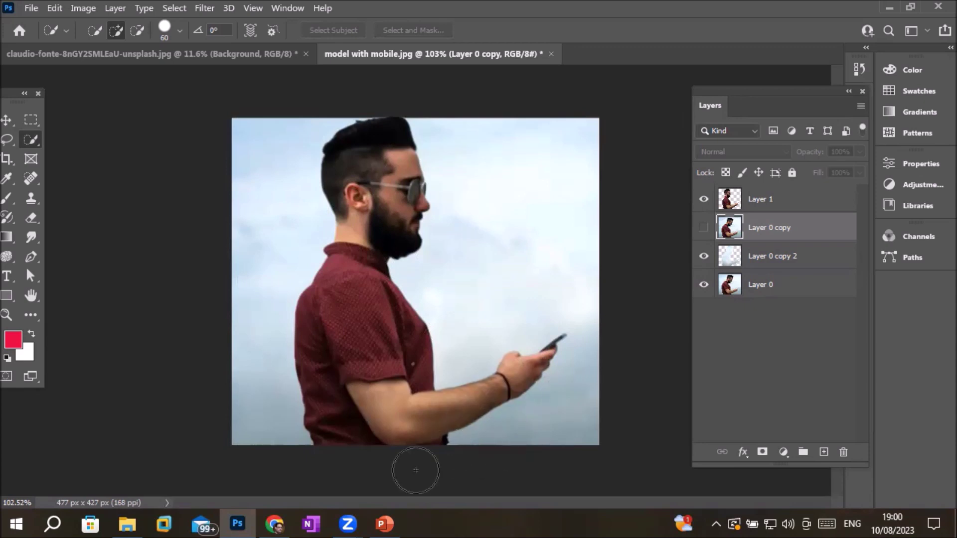
- Close model with mobile.jpg and the car street photo unsaved, then switch to the Models folder
{"action": "left_click", "coordinate": [30, 8]}
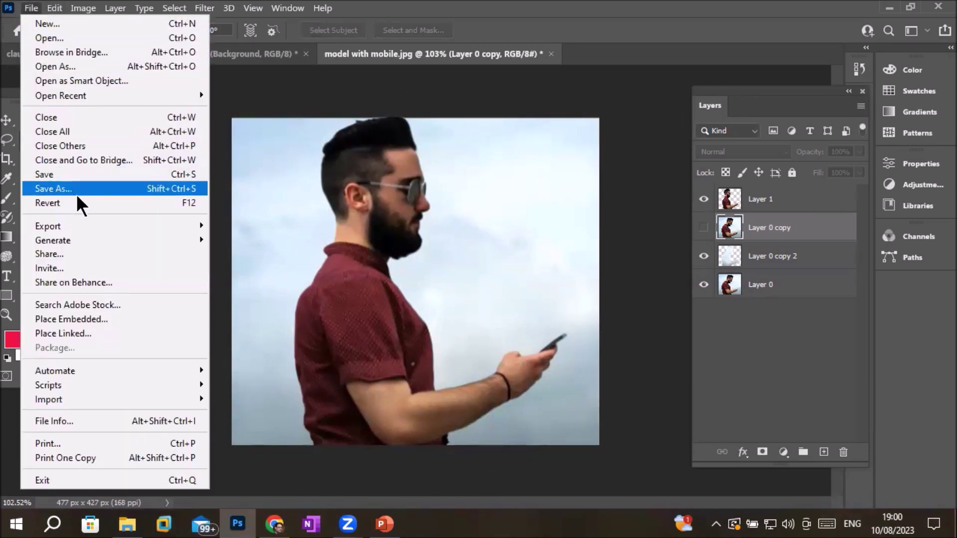
{"action": "left_click", "coordinate": [121, 130]}
{"action": "left_click", "coordinate": [486, 204]}
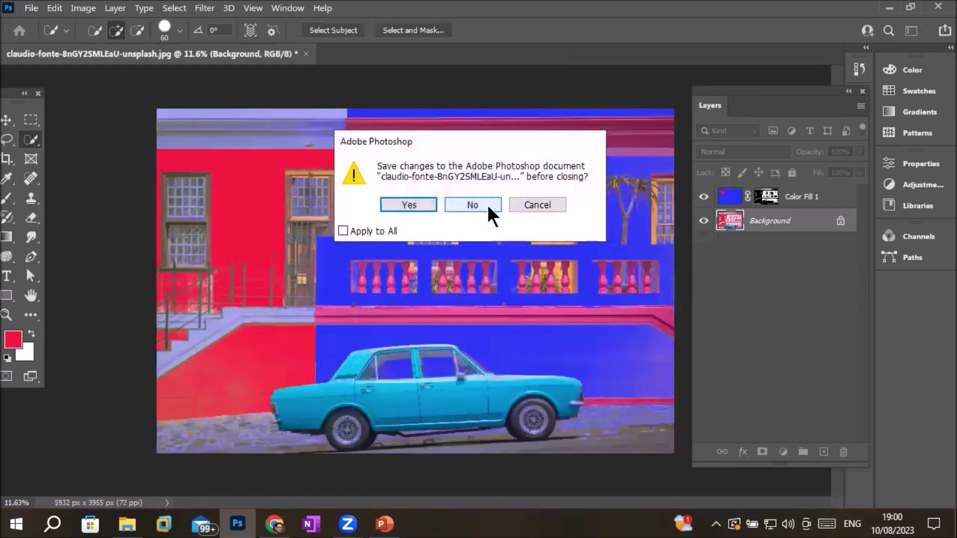
{"action": "left_click", "coordinate": [487, 204]}
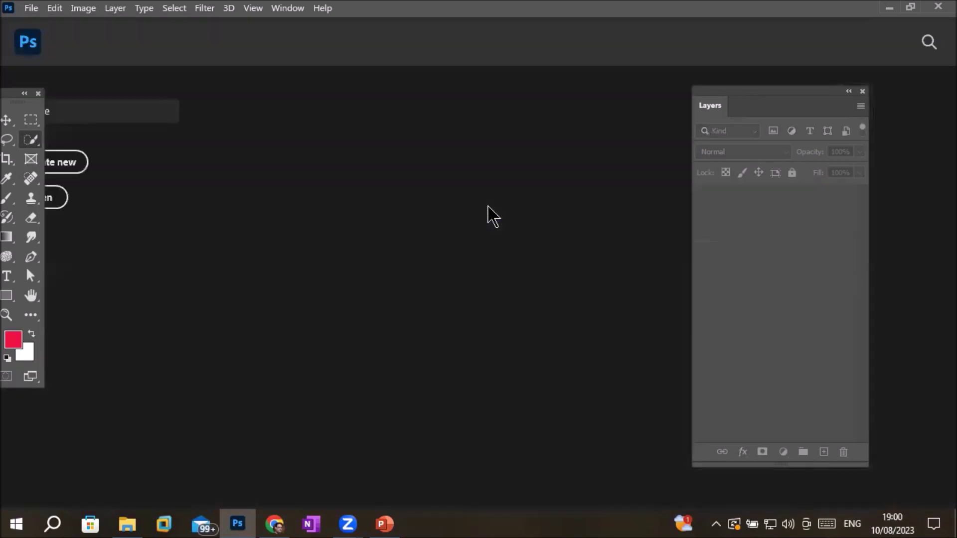
{"action": "left_click", "coordinate": [129, 526]}
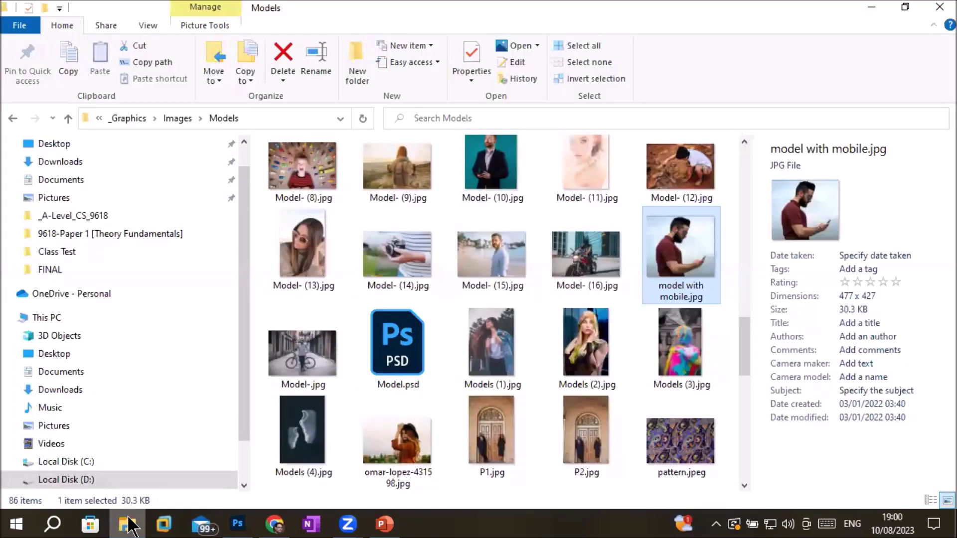
- Browse up from Models through the Images folder to the _Graphics folder
{"action": "left_click", "coordinate": [180, 120]}
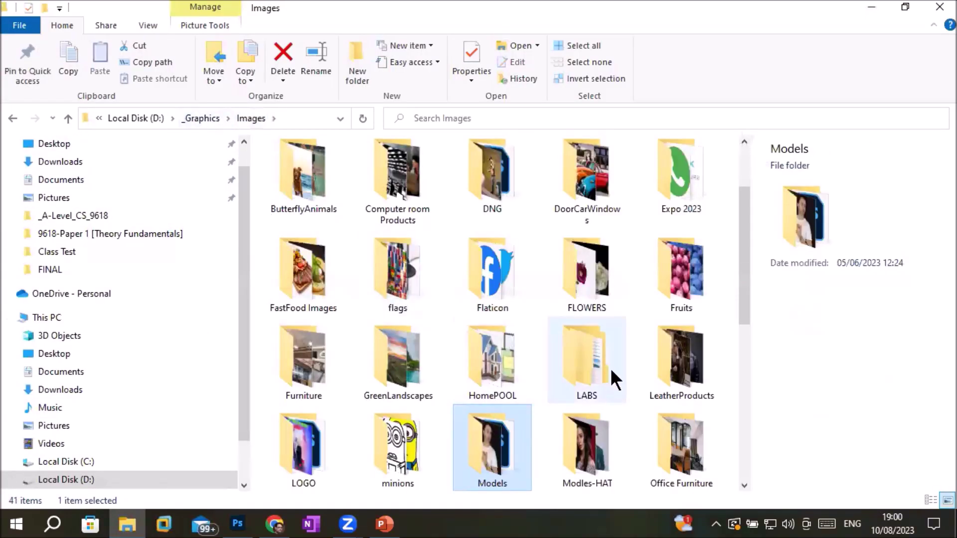
{"action": "scroll", "coordinate": [590, 394], "scroll_direction": "down", "scroll_amount": 3}
{"action": "scroll", "coordinate": [588, 390], "scroll_direction": "down", "scroll_amount": 3}
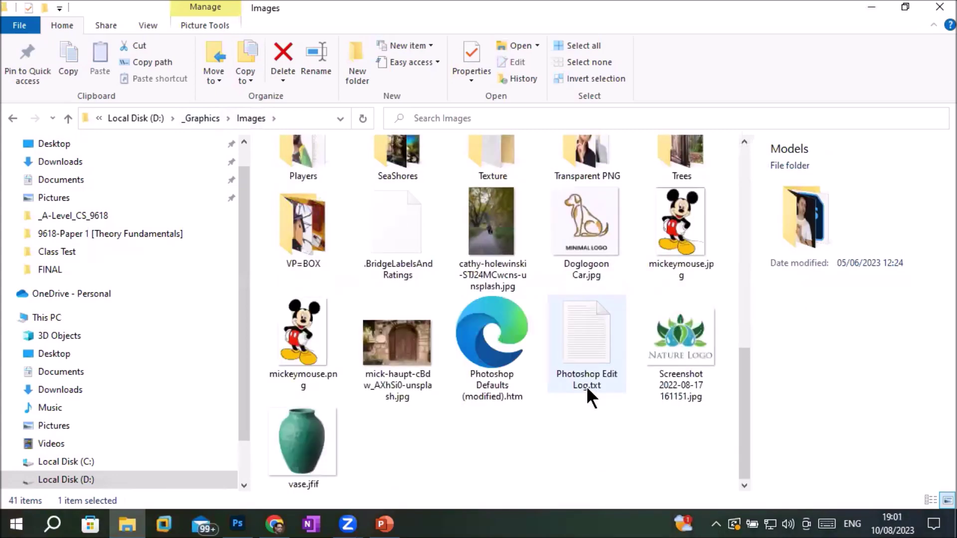
{"action": "scroll", "coordinate": [587, 389], "scroll_direction": "up", "scroll_amount": 2}
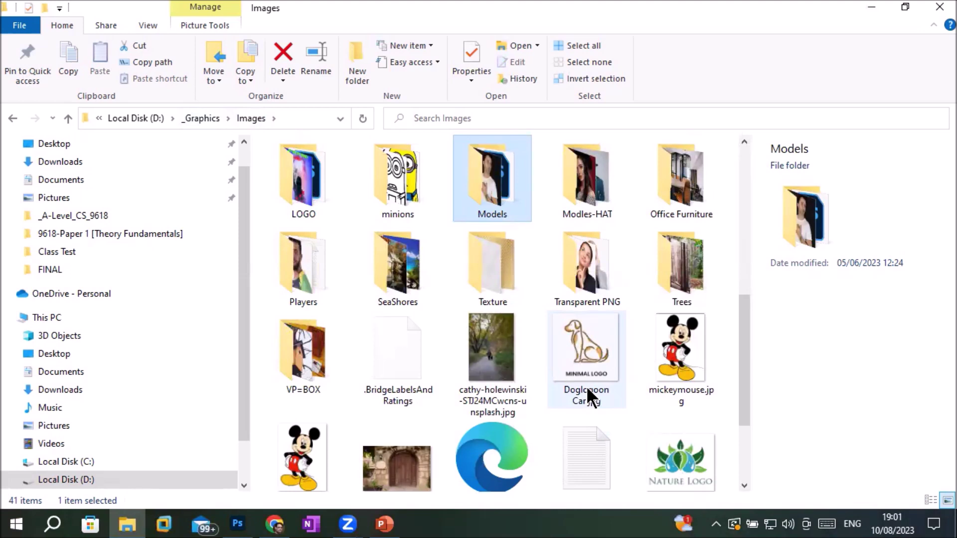
{"action": "scroll", "coordinate": [587, 391], "scroll_direction": "up", "scroll_amount": 3}
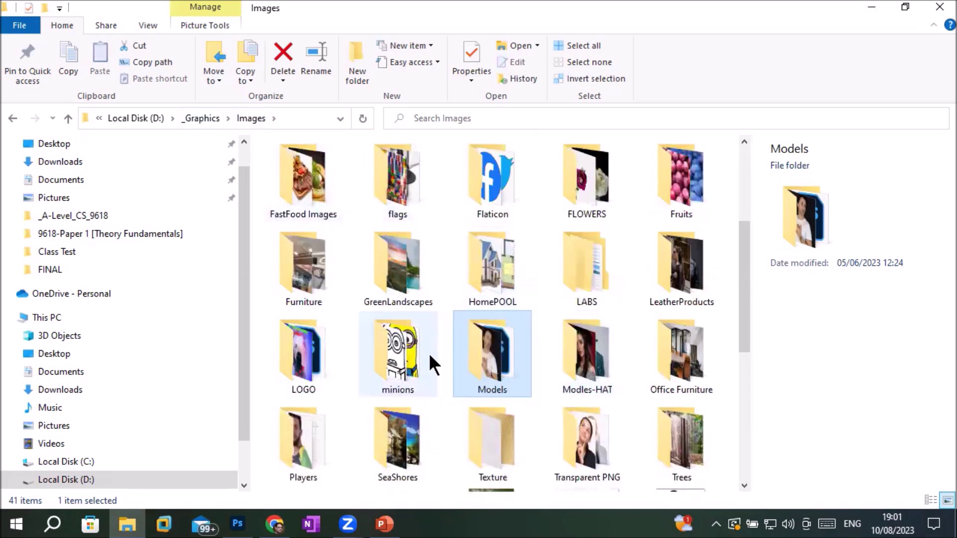
{"action": "scroll", "coordinate": [430, 355], "scroll_direction": "down", "scroll_amount": 5}
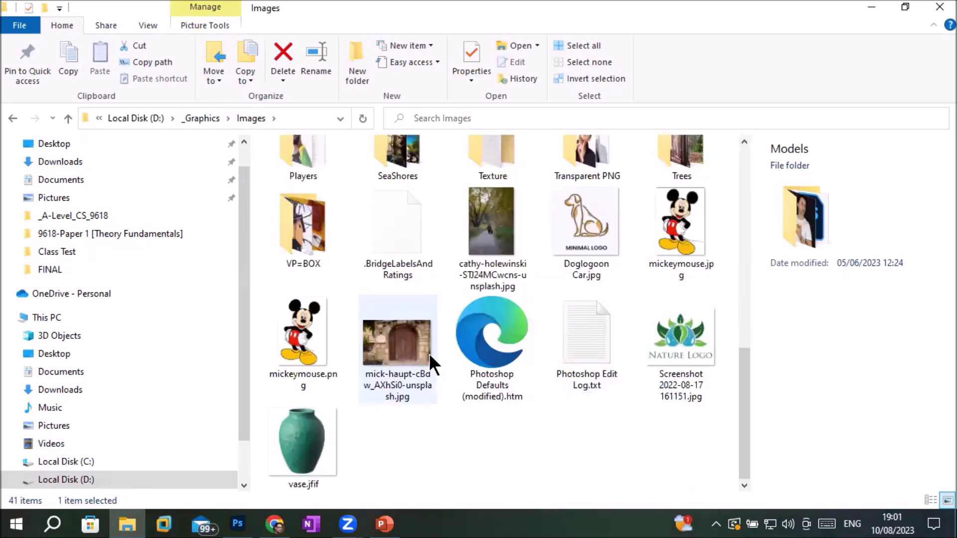
{"action": "scroll", "coordinate": [552, 347], "scroll_direction": "up", "scroll_amount": 5}
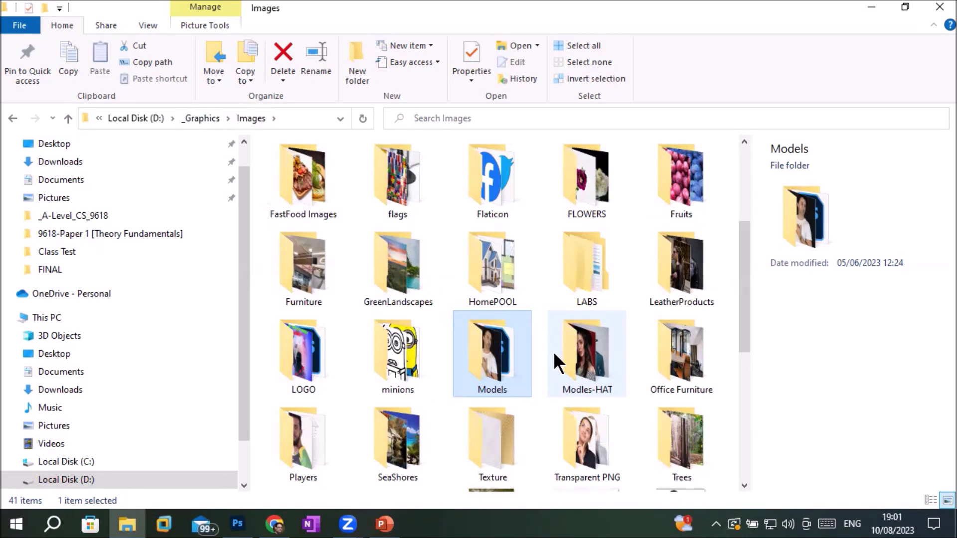
{"action": "left_click", "coordinate": [205, 118]}
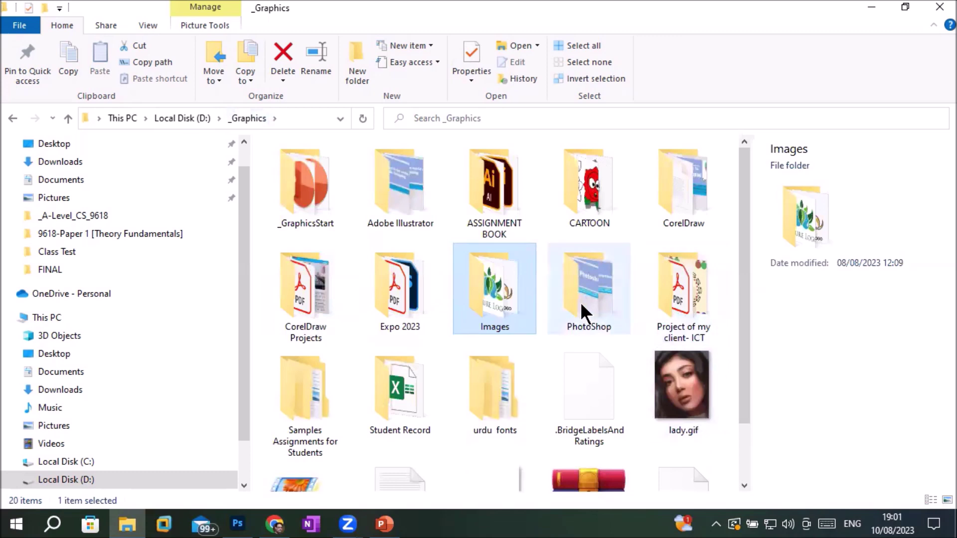
- Open PhotoShop > GIF LAB and select all seven umbrella JPGs, 1.jpg through 7.jpg
{"action": "double_click", "coordinate": [581, 306]}
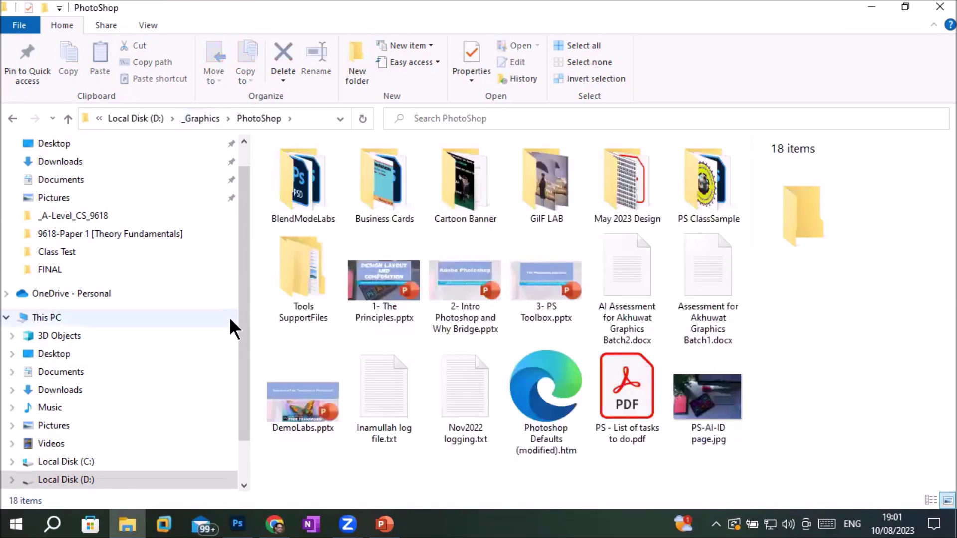
{"action": "double_click", "coordinate": [549, 190]}
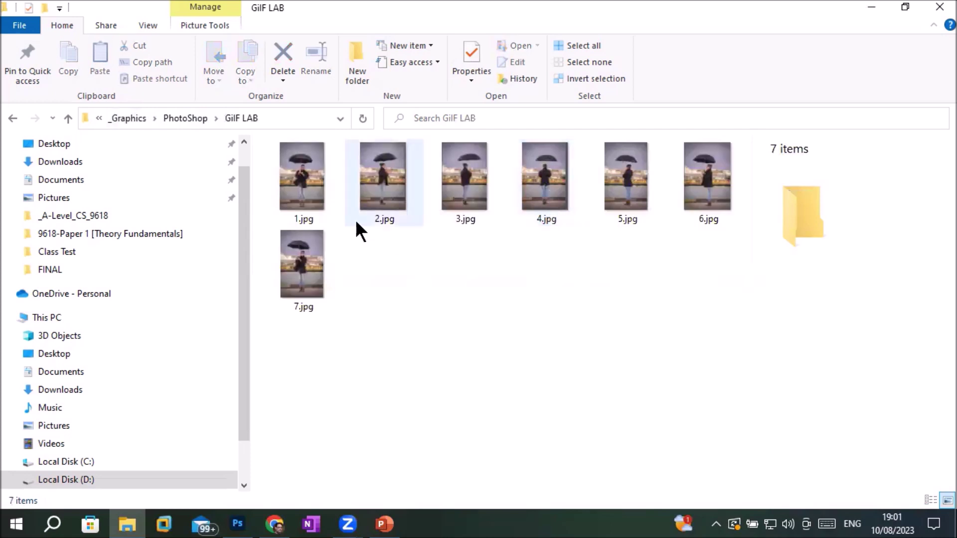
{"action": "left_click", "coordinate": [304, 175]}
{"action": "left_click", "coordinate": [297, 259], "text": "shift"}
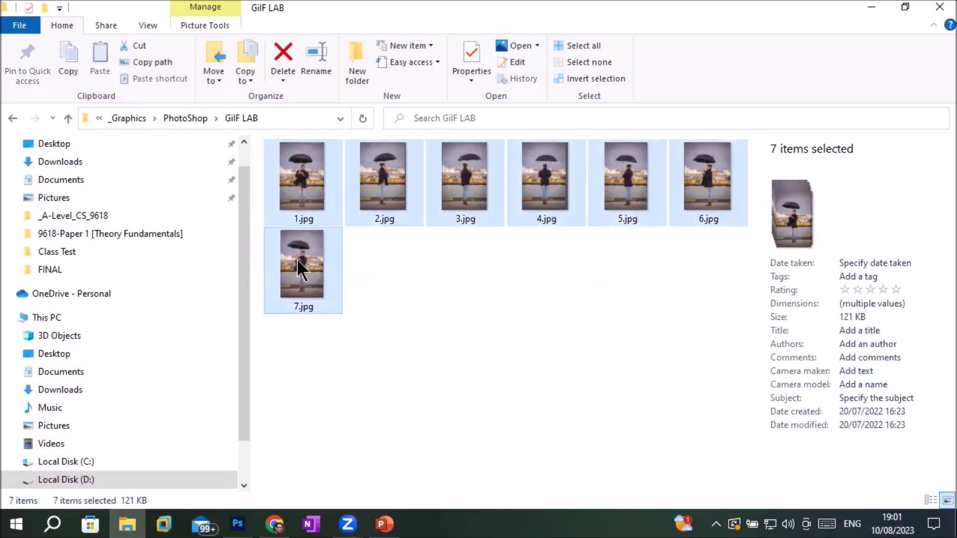
{"action": "left_click", "coordinate": [239, 525]}
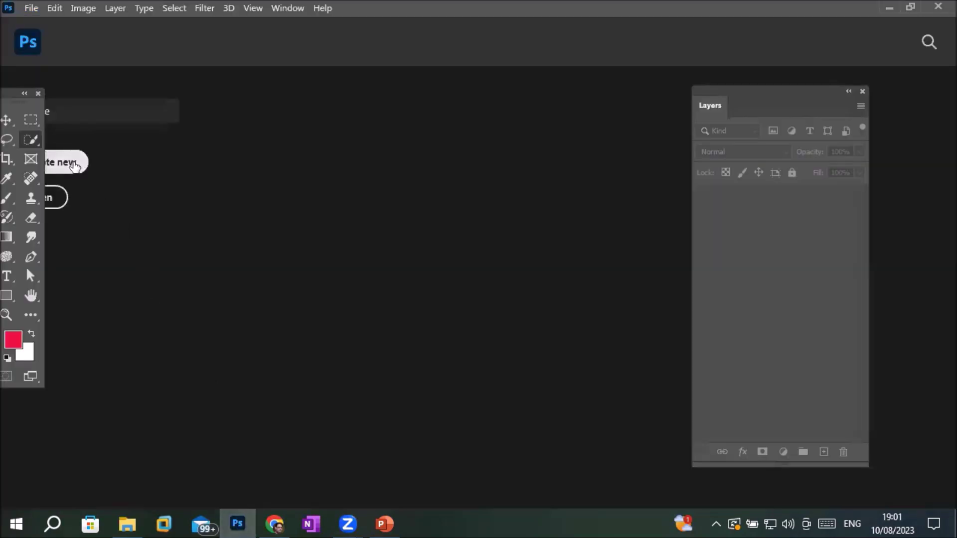
- Create a blank Letter-size document and drag the seven umbrella JPGs onto its canvas
{"action": "left_click", "coordinate": [75, 164]}
{"action": "double_click", "coordinate": [164, 187]}
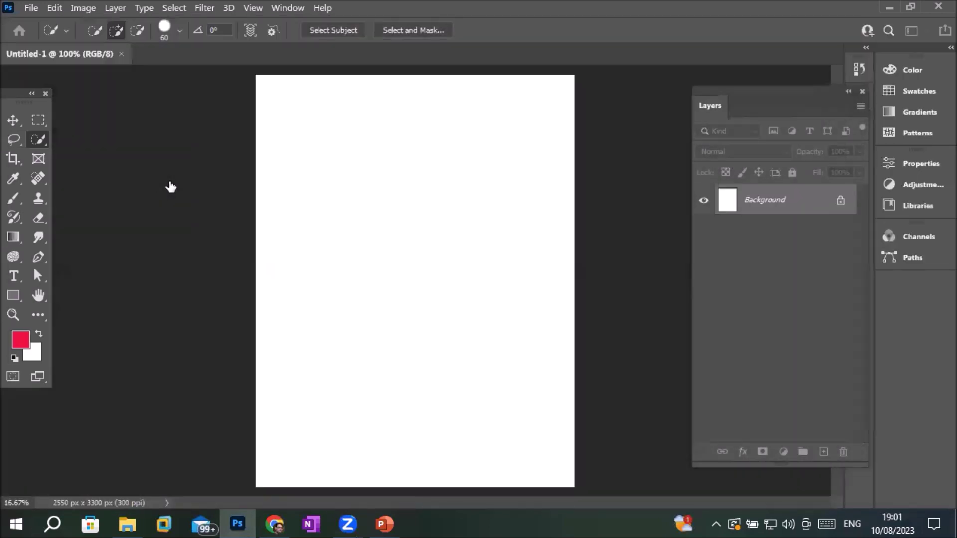
{"action": "left_click", "coordinate": [127, 525]}
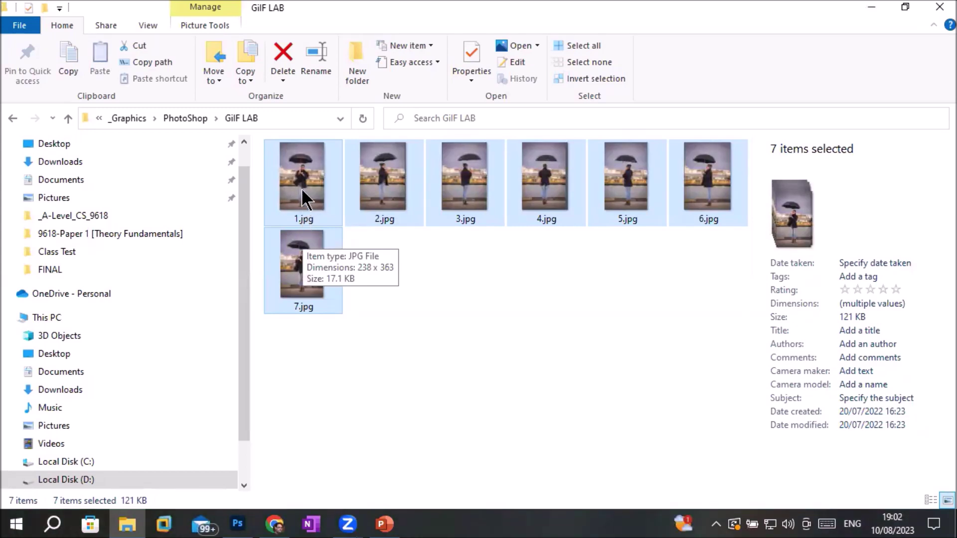
{"action": "left_click_drag", "start_coordinate": [305, 199], "coordinate": [235, 526]}
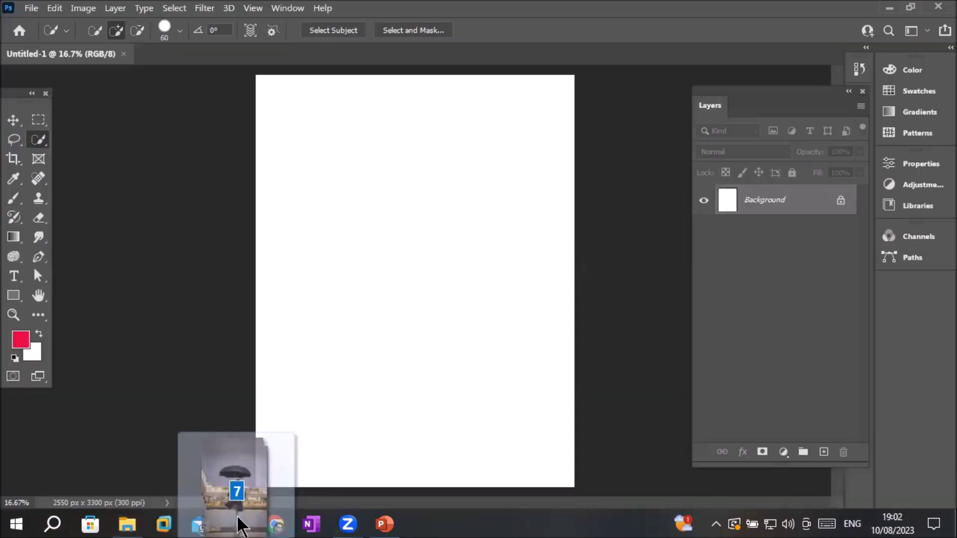
{"action": "left_click_drag", "start_coordinate": [235, 526], "coordinate": [496, 291]}
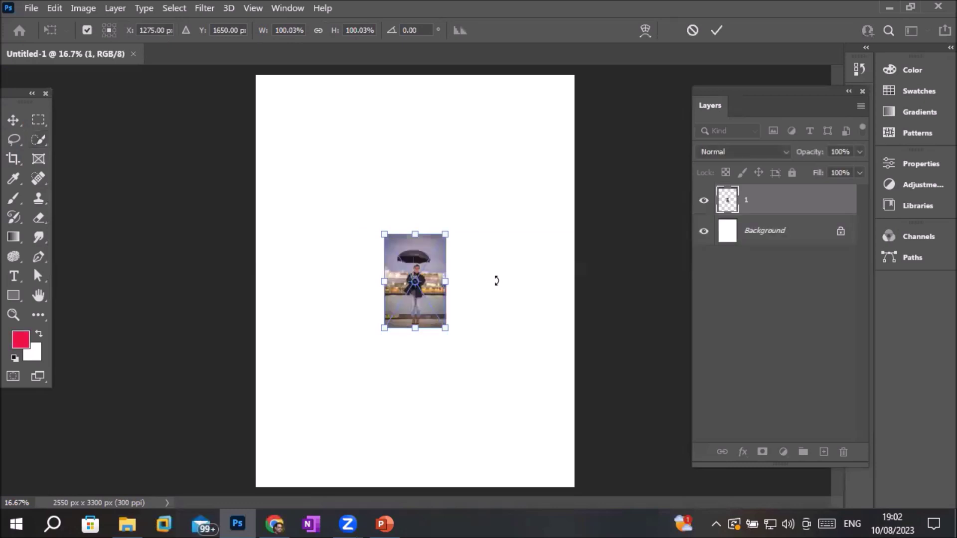
- Commit umbrella images 1, 2, 3 and 7 as layers, cancel images 4–6, then close the document
{"action": "left_click", "coordinate": [716, 34]}
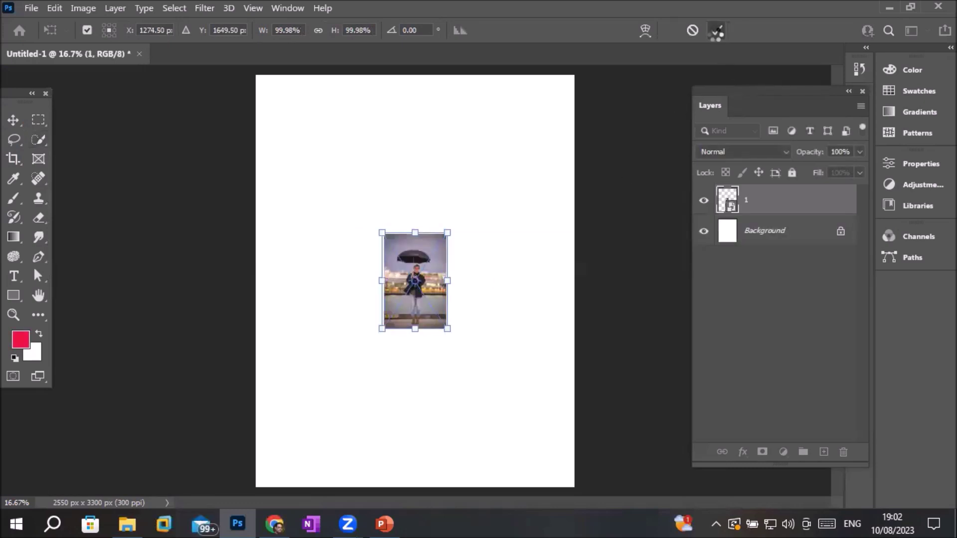
{"action": "left_click", "coordinate": [716, 31]}
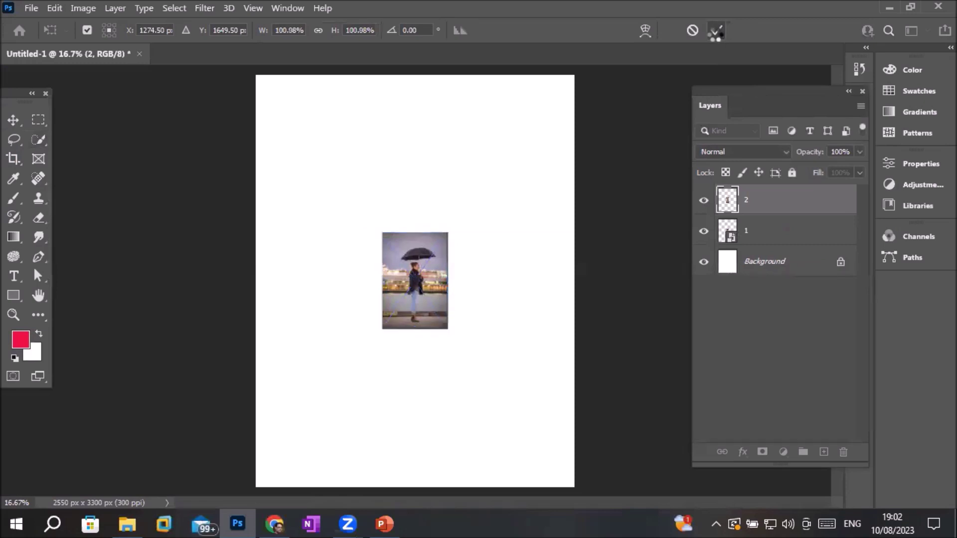
{"action": "left_click", "coordinate": [717, 33]}
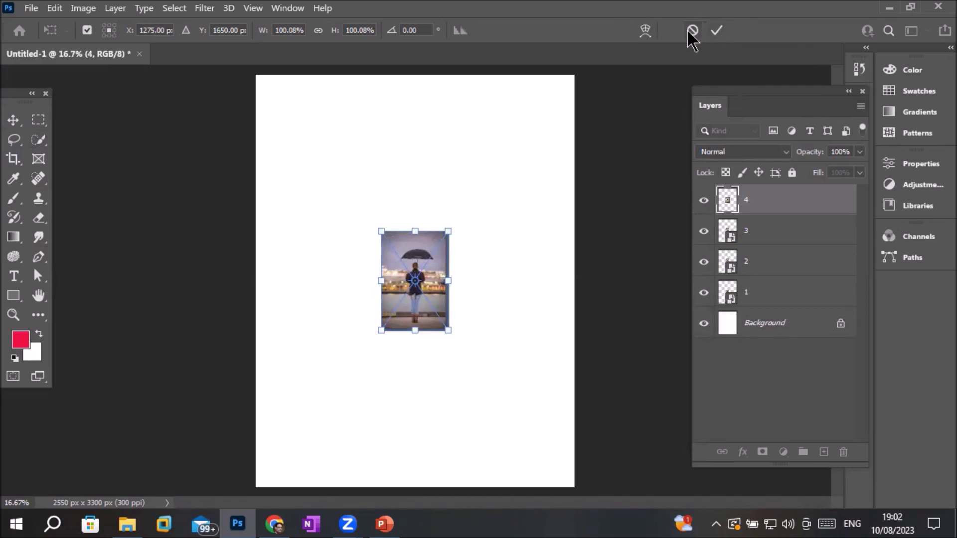
{"action": "left_click", "coordinate": [692, 30]}
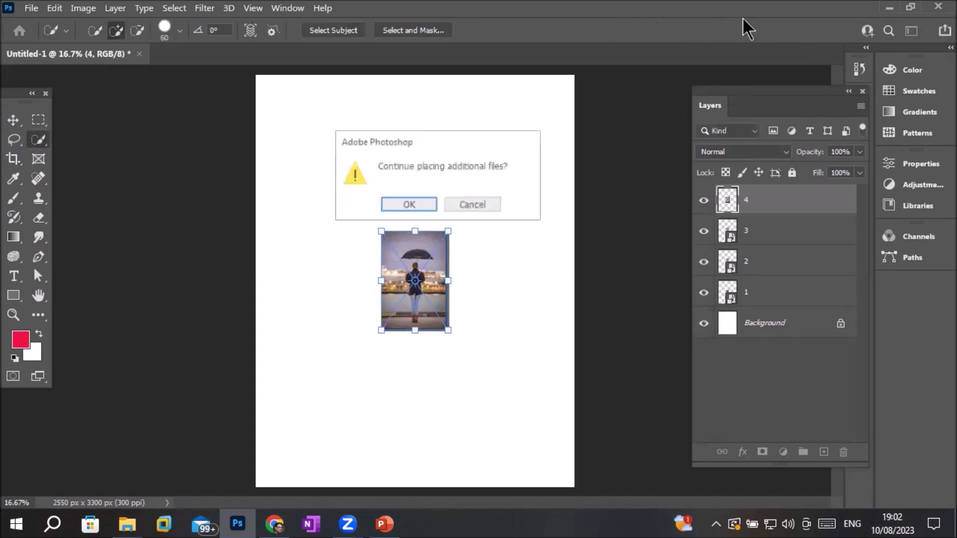
{"action": "left_click", "coordinate": [408, 202]}
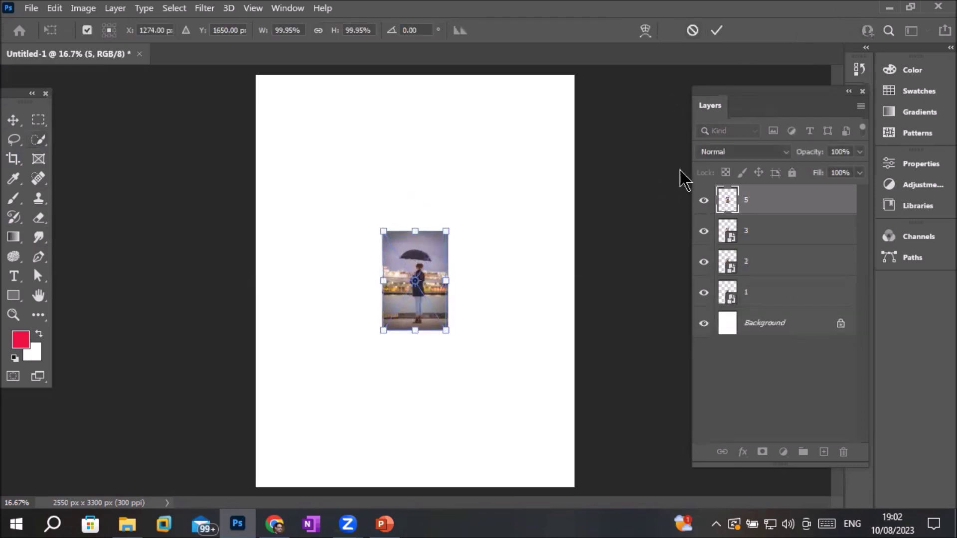
{"action": "left_click", "coordinate": [693, 31]}
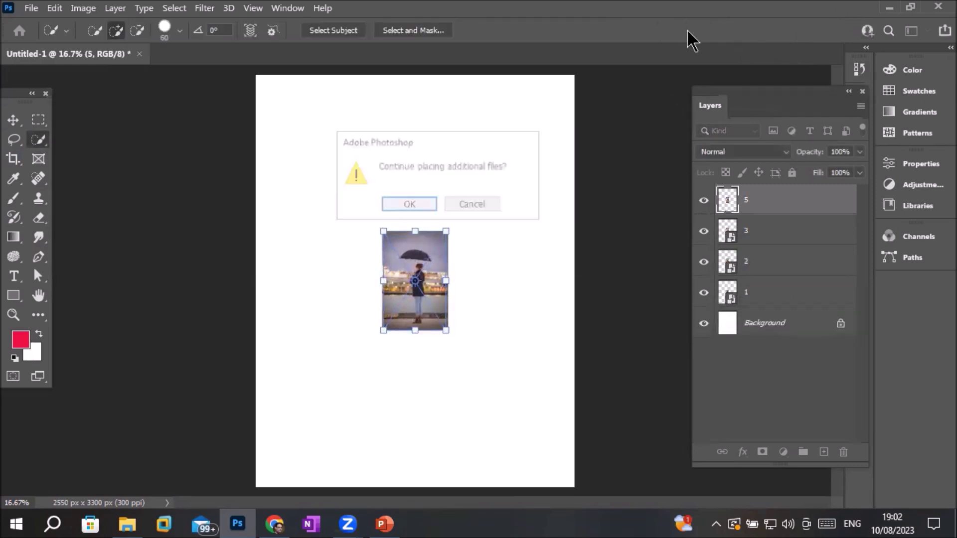
{"action": "left_click", "coordinate": [417, 202]}
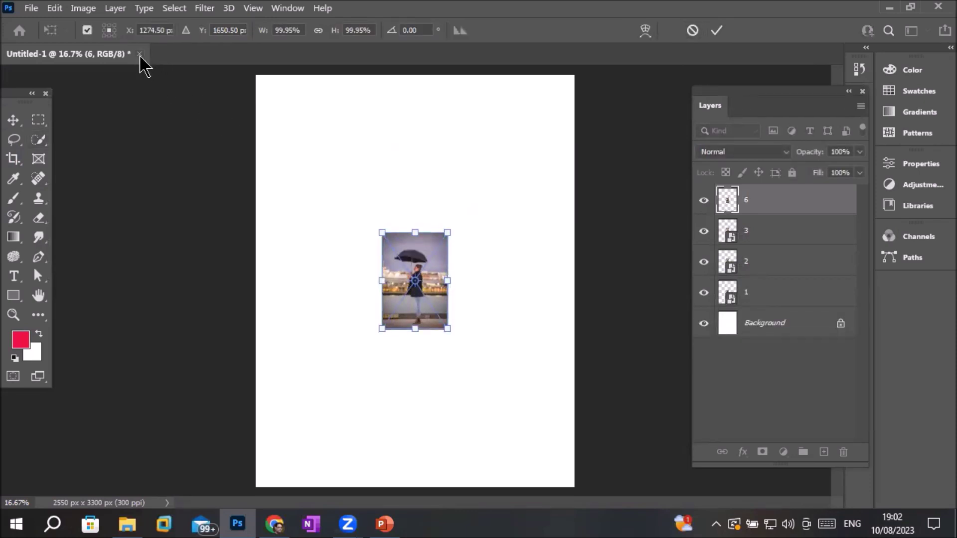
{"action": "left_click", "coordinate": [692, 31]}
{"action": "left_click", "coordinate": [404, 201]}
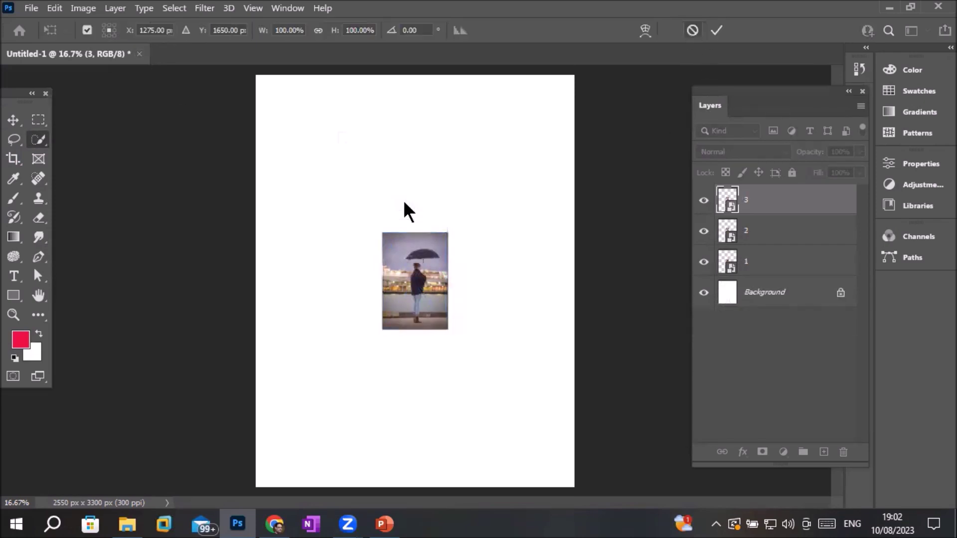
{"action": "left_click", "coordinate": [716, 32]}
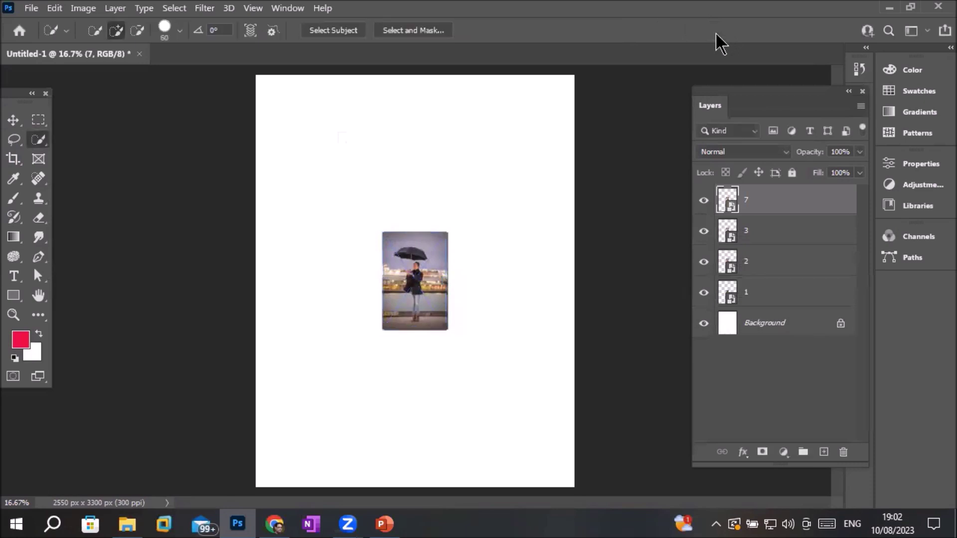
{"action": "left_click", "coordinate": [140, 54]}
- Discard Untitled-1 unsaved, create a fresh Letter-size document, and return Explorer to the PhotoShop folder
{"action": "left_click", "coordinate": [471, 204]}
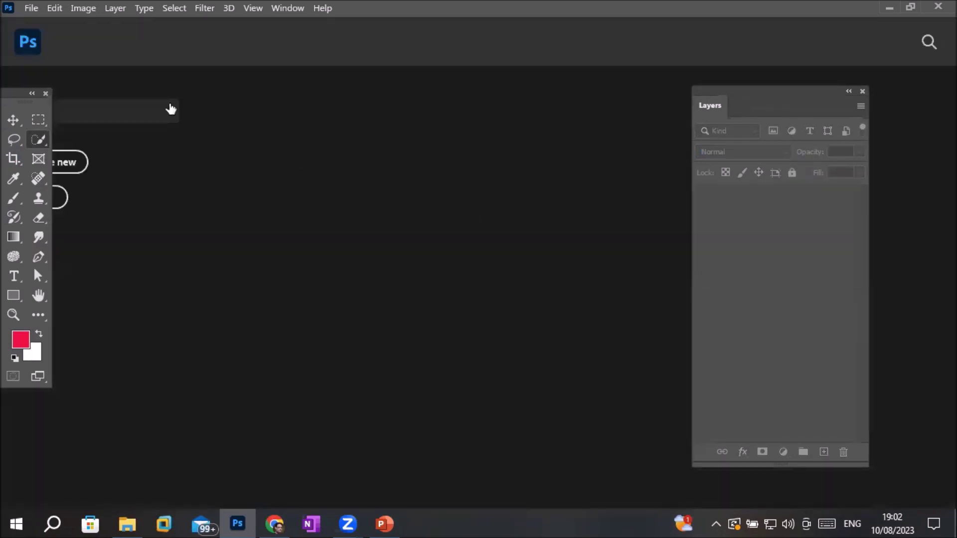
{"action": "left_click", "coordinate": [74, 162]}
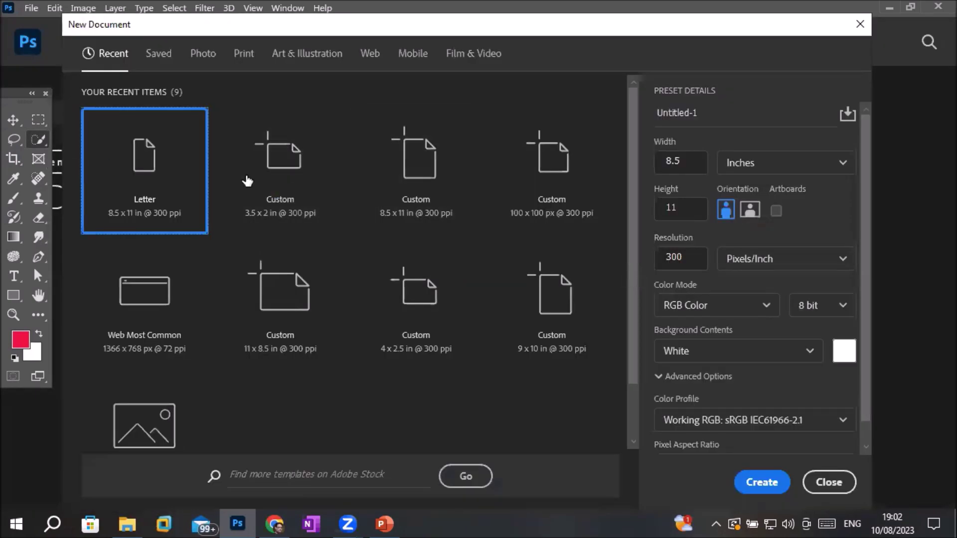
{"action": "double_click", "coordinate": [157, 175]}
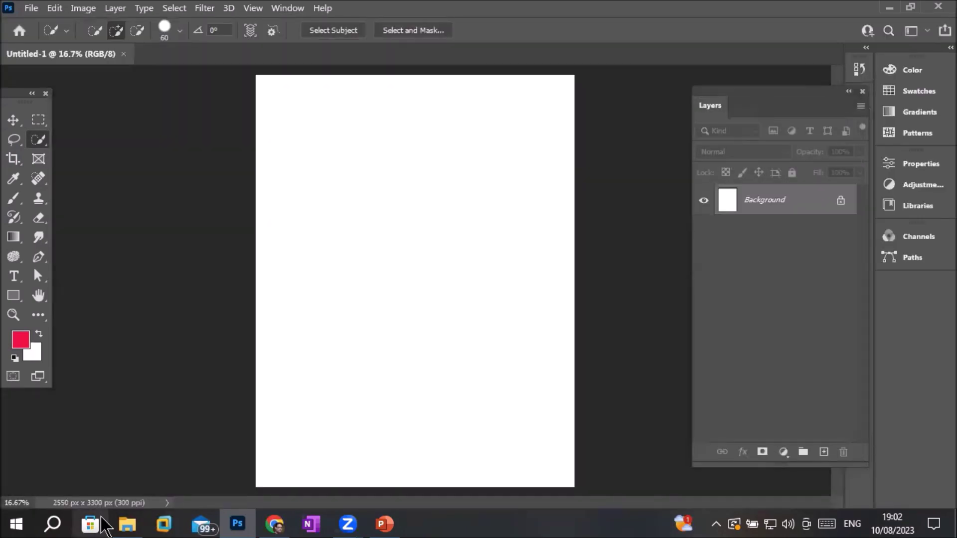
{"action": "left_click", "coordinate": [128, 524]}
{"action": "left_click", "coordinate": [200, 119]}
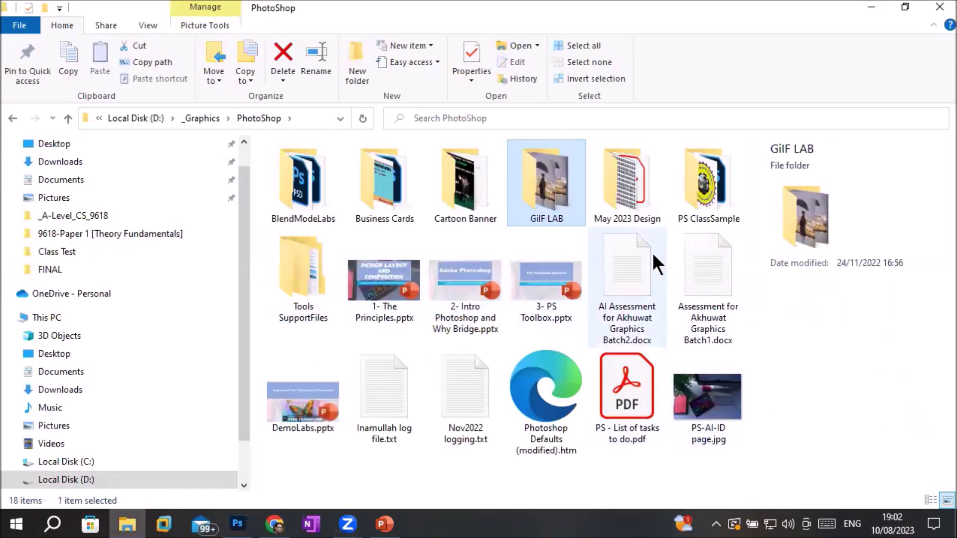
- Navigate from _Graphics into the Images > SeaShores folder
{"action": "left_click", "coordinate": [212, 119]}
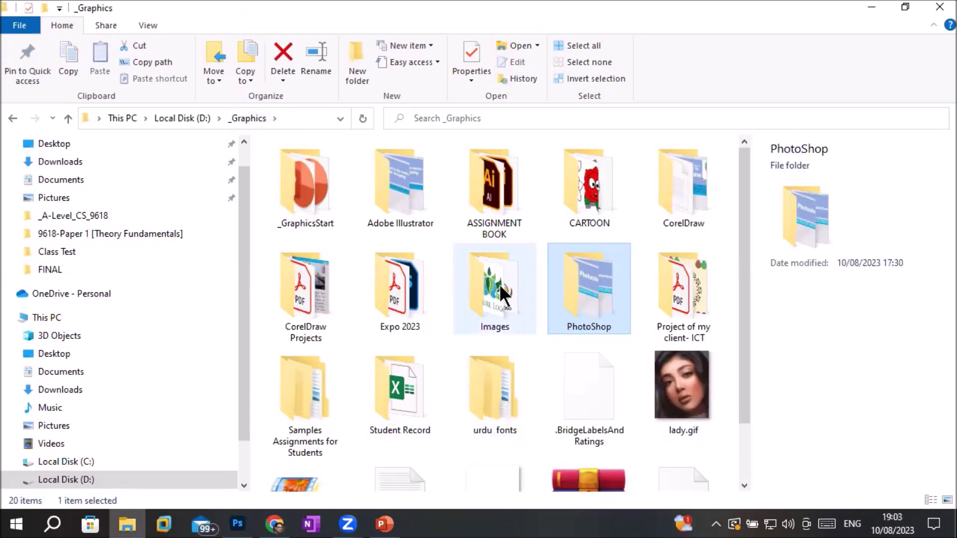
{"action": "double_click", "coordinate": [478, 288]}
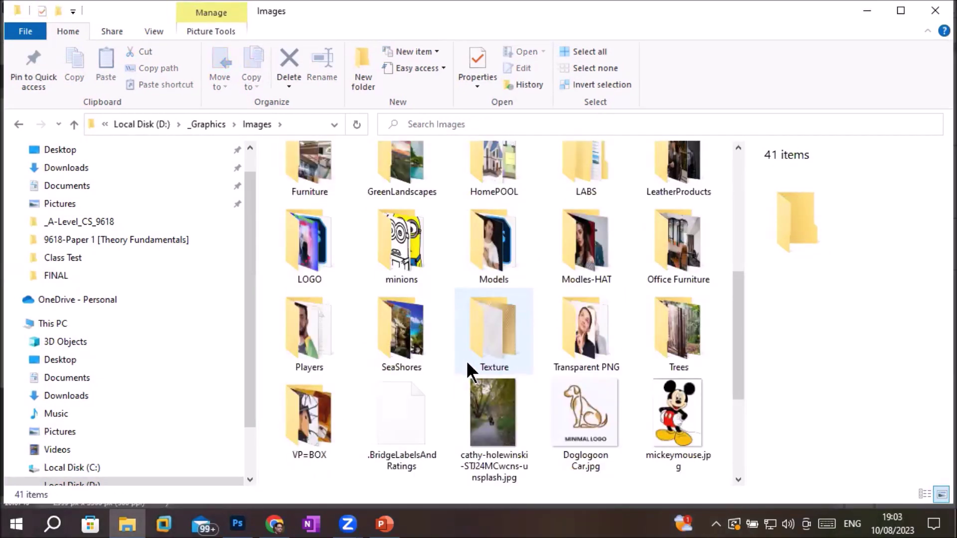
{"action": "double_click", "coordinate": [415, 327]}
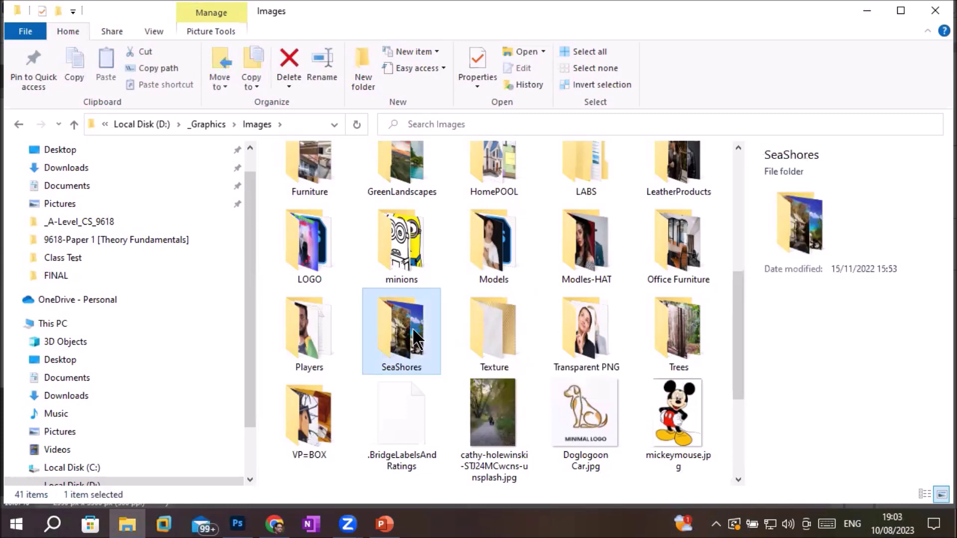
{"action": "scroll", "coordinate": [542, 374], "scroll_direction": "down", "scroll_amount": 5}
{"action": "scroll", "coordinate": [542, 374], "scroll_direction": "down", "scroll_amount": 10}
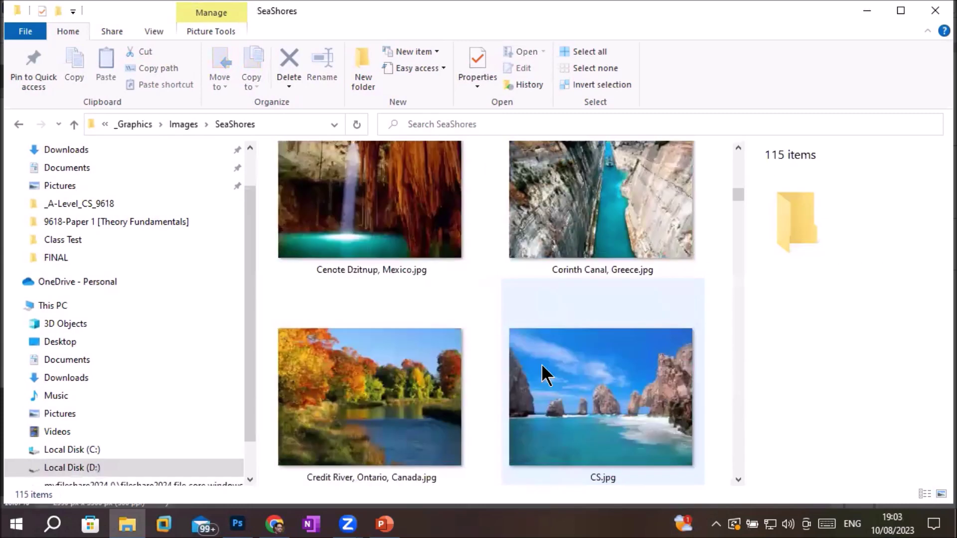
{"action": "scroll", "coordinate": [542, 374], "scroll_direction": "up", "scroll_amount": 2}
- Select Cenote Dzitnup, Corinth Canal, Credit River and CS.jpg and open them in Photoshop
{"action": "left_click", "coordinate": [437, 288]}
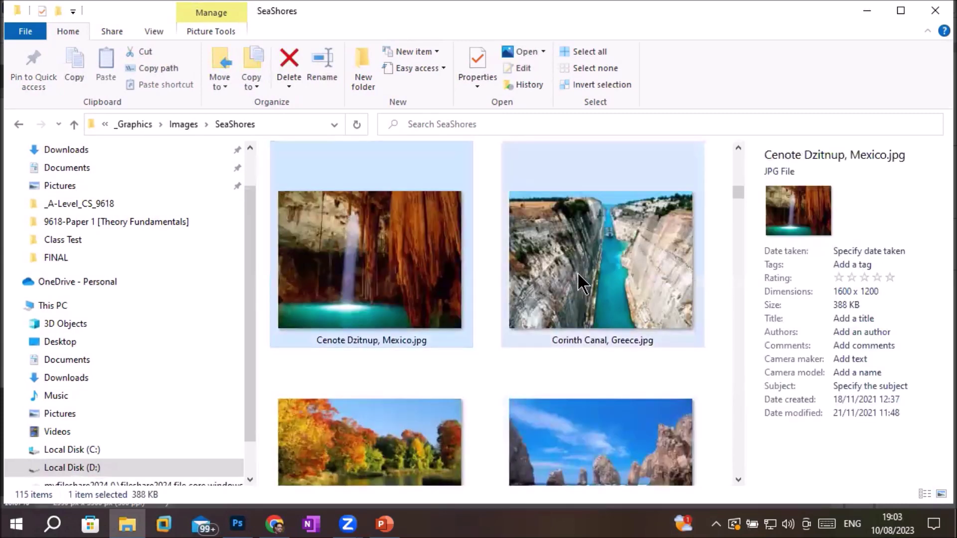
{"action": "left_click", "coordinate": [577, 280], "text": "ctrl"}
{"action": "scroll", "coordinate": [473, 423], "scroll_direction": "down", "scroll_amount": 1}
{"action": "left_click", "coordinate": [540, 424], "text": "ctrl"}
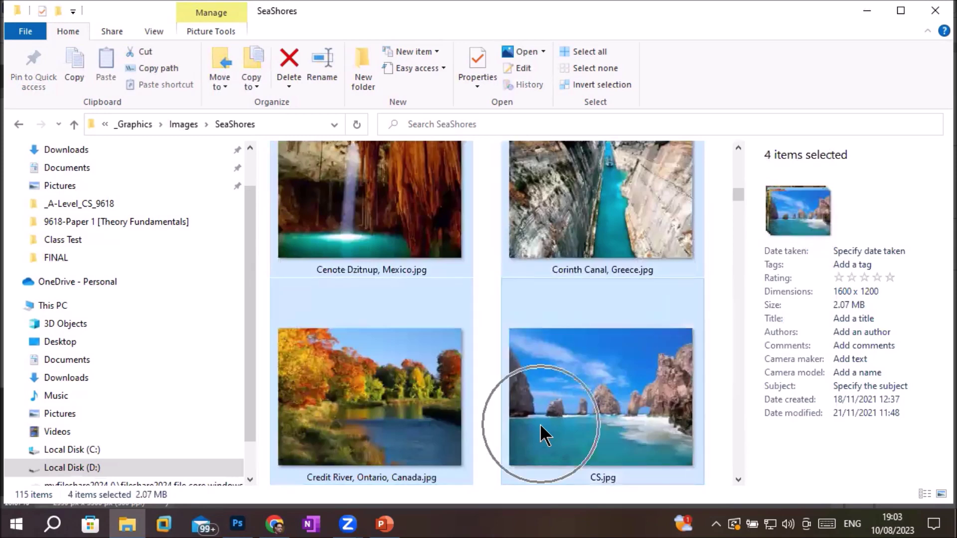
{"action": "left_click_drag", "start_coordinate": [567, 406], "coordinate": [240, 526]}
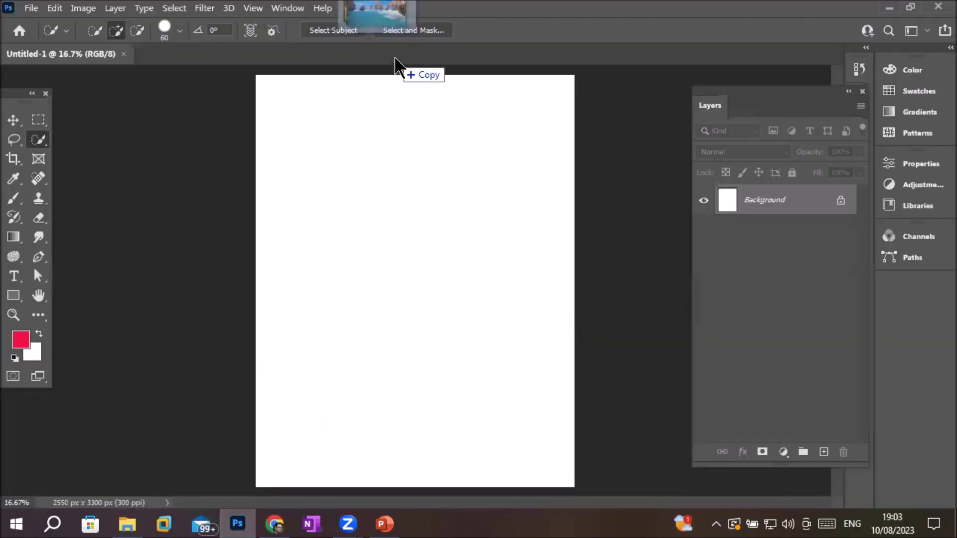
{"action": "left_click_drag", "start_coordinate": [240, 526], "coordinate": [396, 68]}
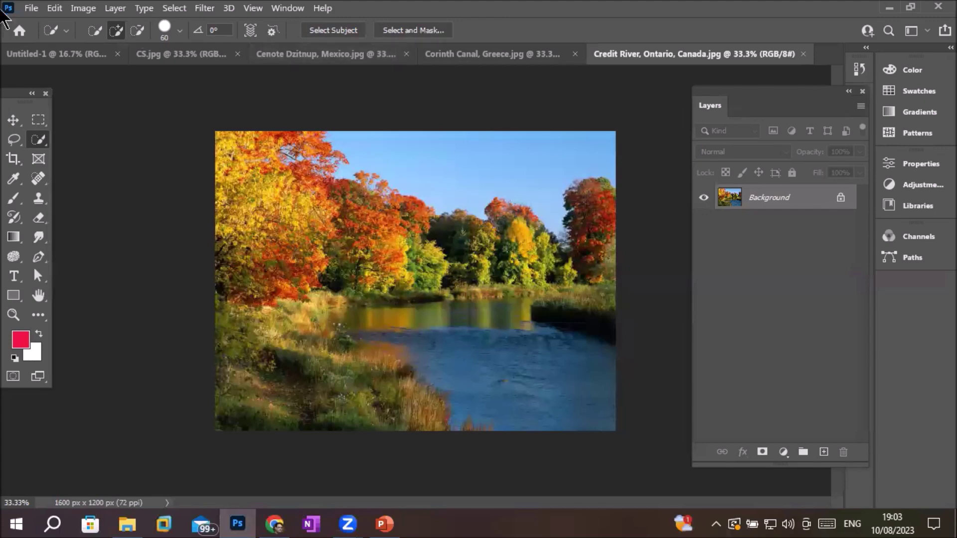
- Close the Credit River photo, then close all remaining open documents
{"action": "left_click", "coordinate": [31, 7]}
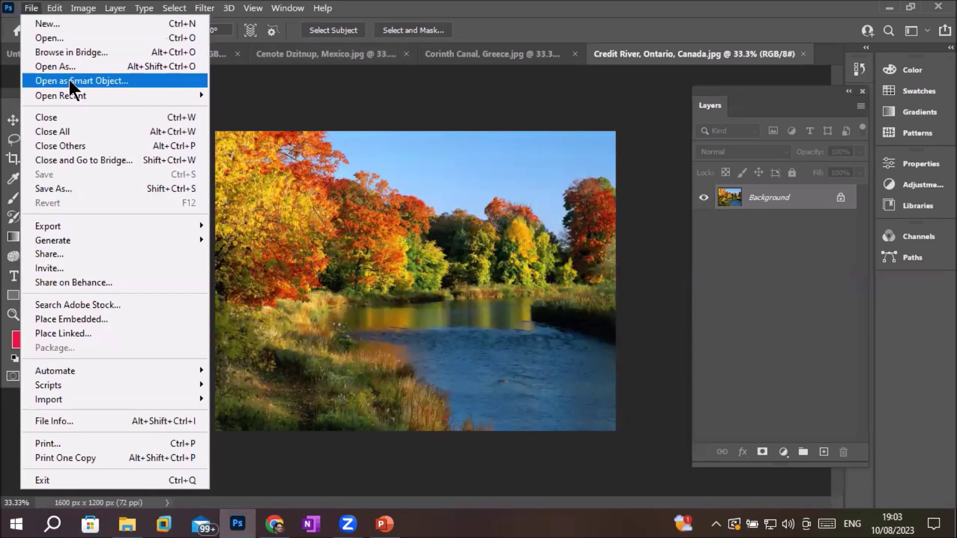
{"action": "left_click", "coordinate": [70, 117]}
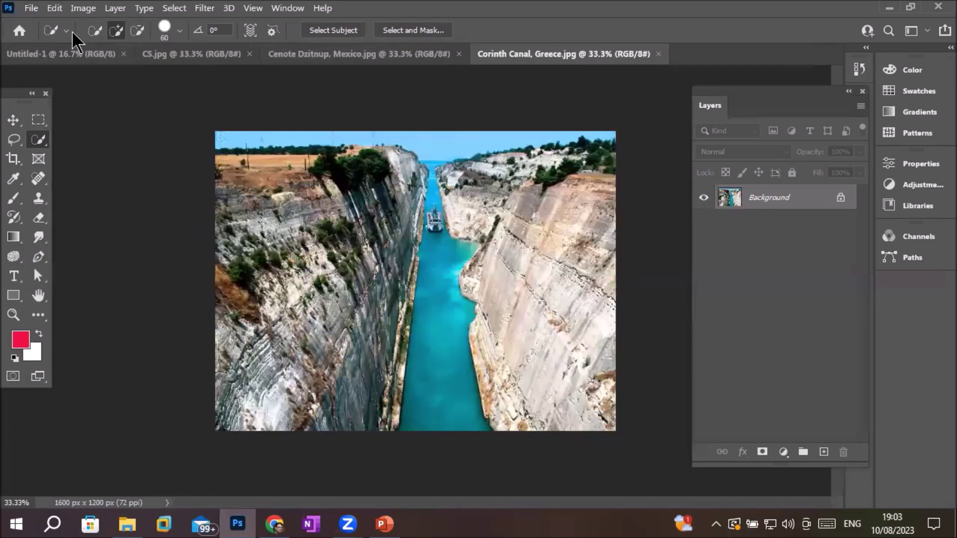
{"action": "left_click", "coordinate": [31, 8]}
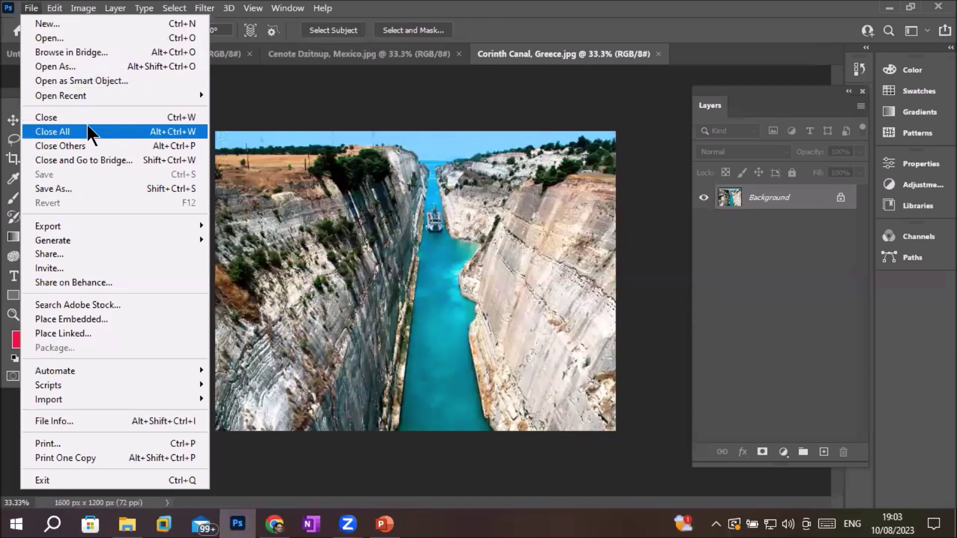
{"action": "left_click", "coordinate": [90, 132]}
- Drag the four SeaShores photos back in, close them all, and start a new document with Ctrl+N
{"action": "left_click", "coordinate": [127, 524]}
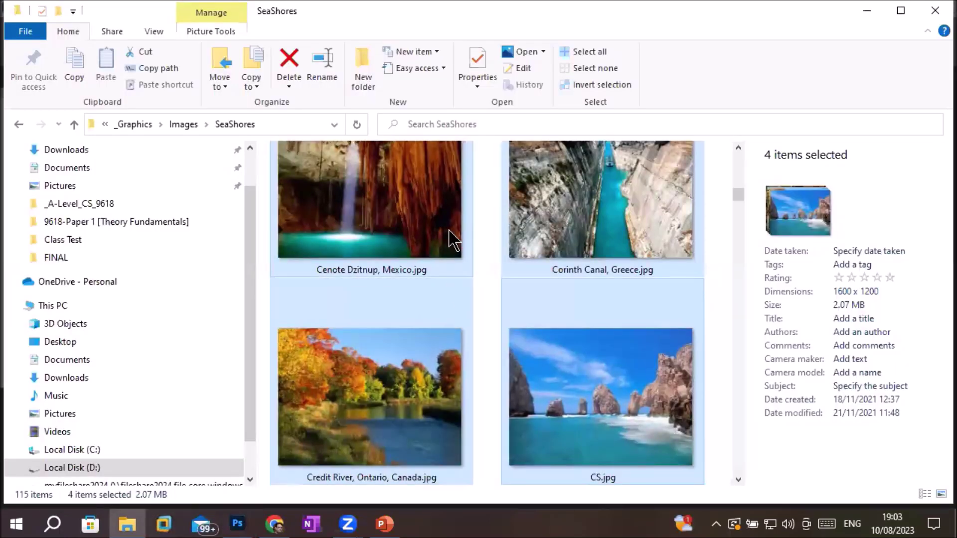
{"action": "mouse_move", "coordinate": [451, 240]}
{"action": "left_mouse_down"}
{"action": "mouse_move", "coordinate": [268, 421]}
{"action": "mouse_move", "coordinate": [292, 283]}
{"action": "left_mouse_up"}
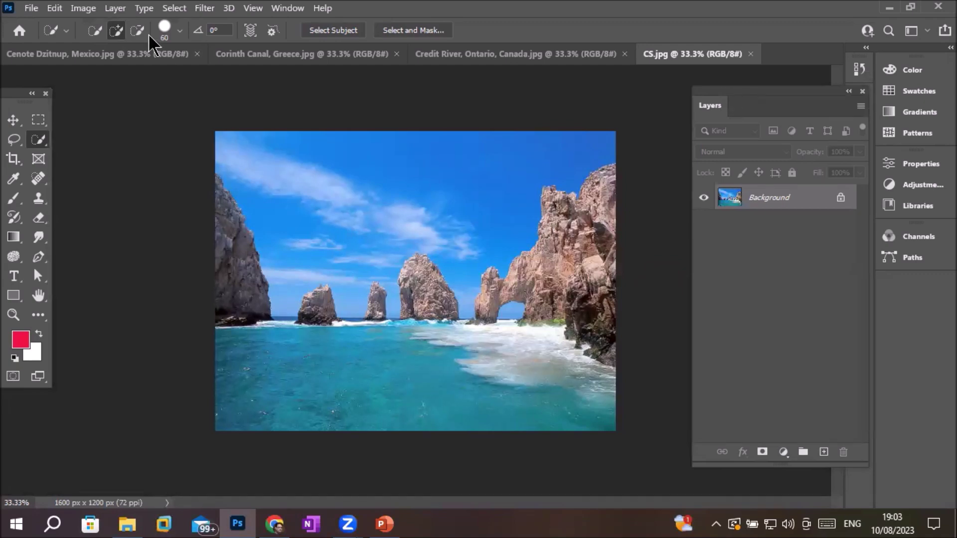
{"action": "left_click", "coordinate": [25, 8]}
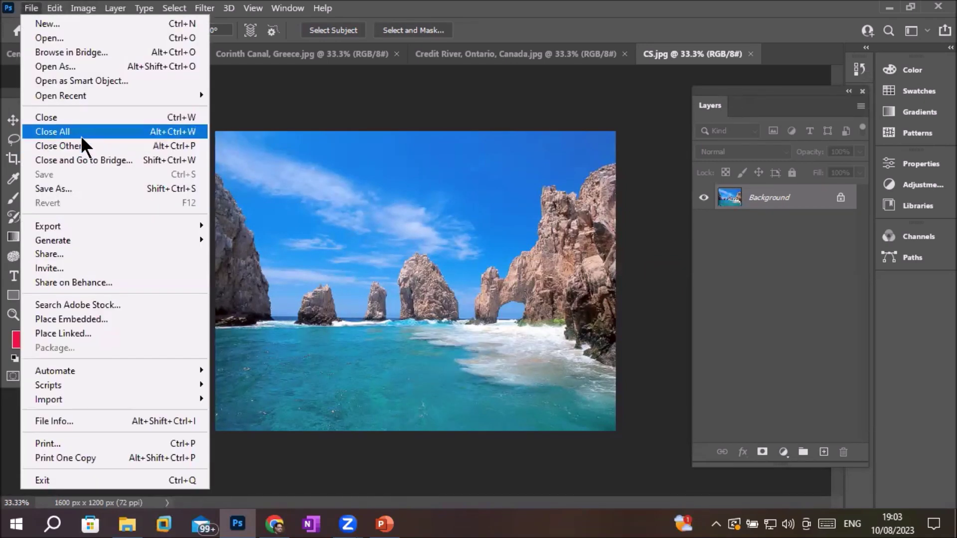
{"action": "left_click", "coordinate": [81, 130]}
{"action": "left_click", "coordinate": [312, 203]}
{"action": "key", "text": "ctrl+n"}
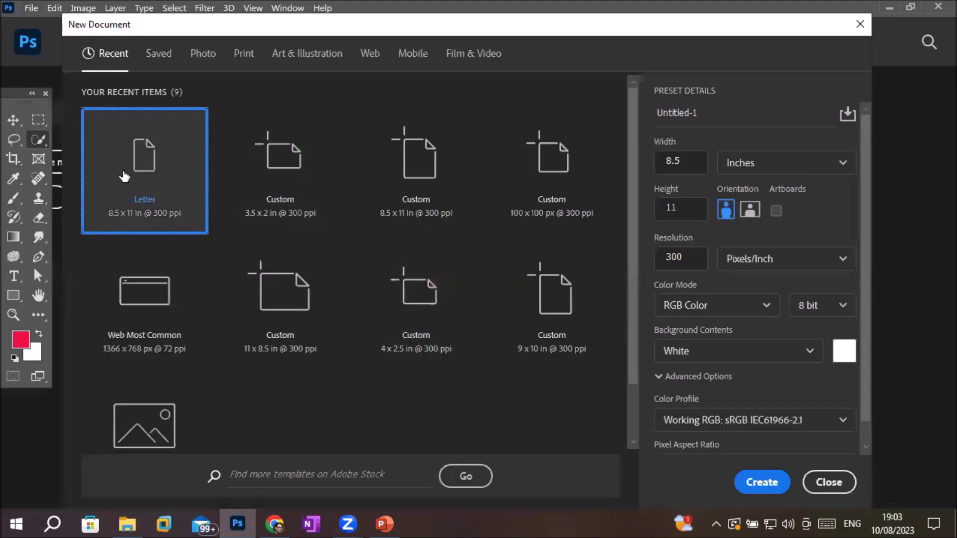
- Create a Letter-size 300 ppi document and place the four SeaShores landscape photos as layers
{"action": "double_click", "coordinate": [128, 180]}
{"action": "left_click", "coordinate": [127, 524]}
{"action": "mouse_move", "coordinate": [425, 238]}
{"action": "left_mouse_down"}
{"action": "mouse_move", "coordinate": [352, 413]}
{"action": "mouse_move", "coordinate": [359, 240]}
{"action": "left_mouse_up"}
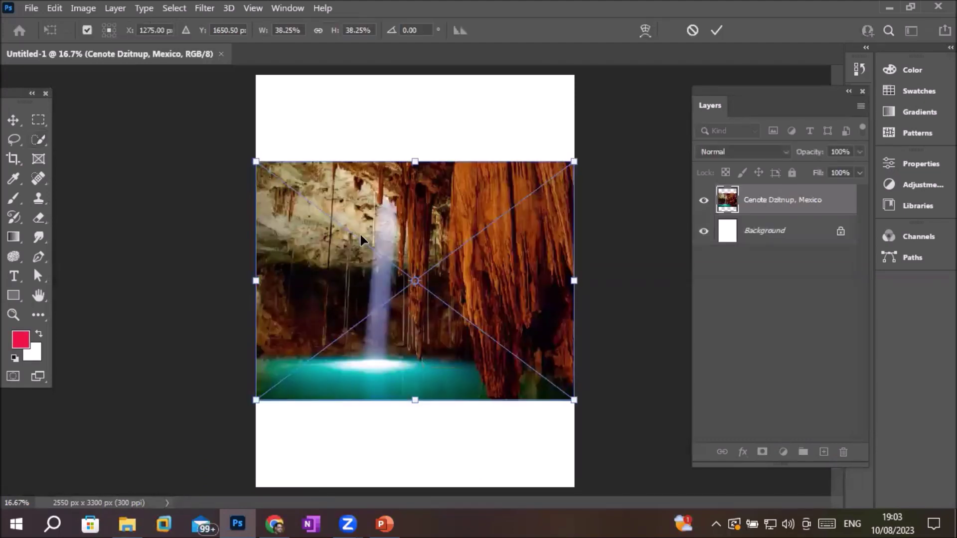
{"action": "left_click", "coordinate": [717, 30]}
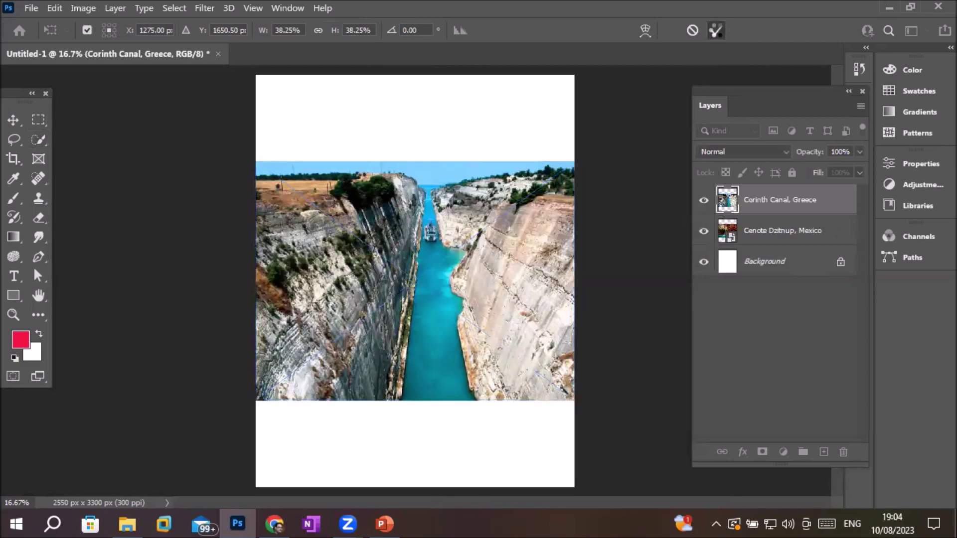
{"action": "left_click", "coordinate": [717, 31]}
{"action": "left_click", "coordinate": [718, 31]}
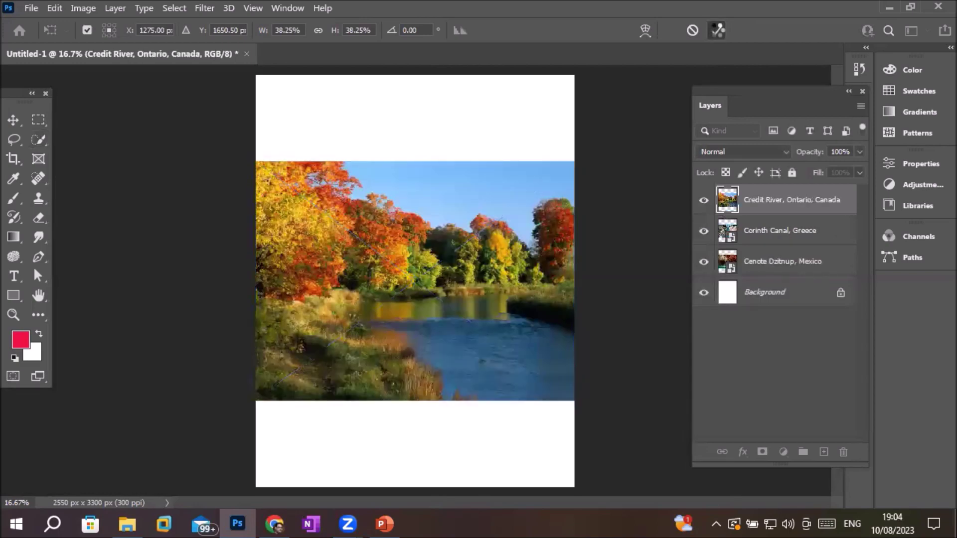
{"action": "left_click", "coordinate": [717, 29]}
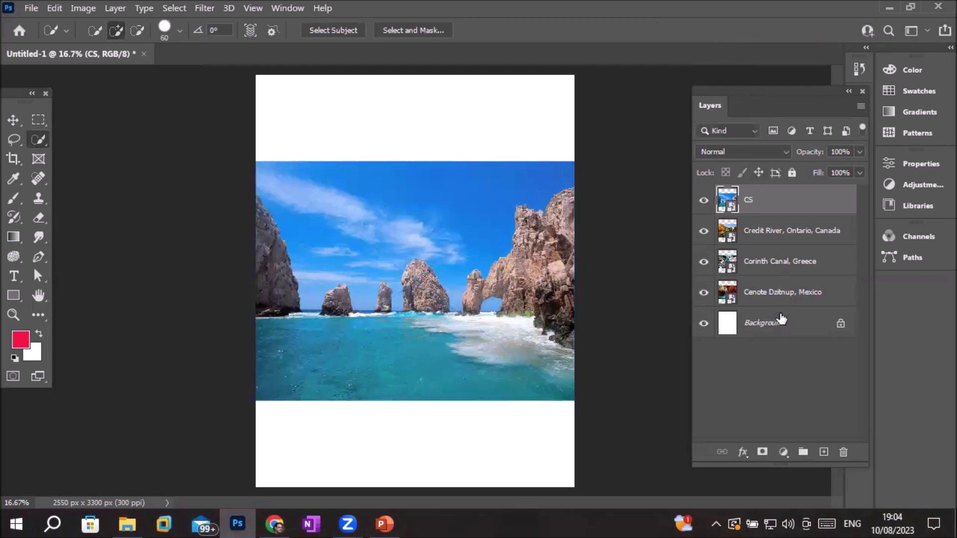
- Select the photo layers, delete the Background layer, then restore it with undo
{"action": "left_click", "coordinate": [751, 233]}
{"action": "left_click", "coordinate": [753, 263]}
{"action": "left_click", "coordinate": [759, 294]}
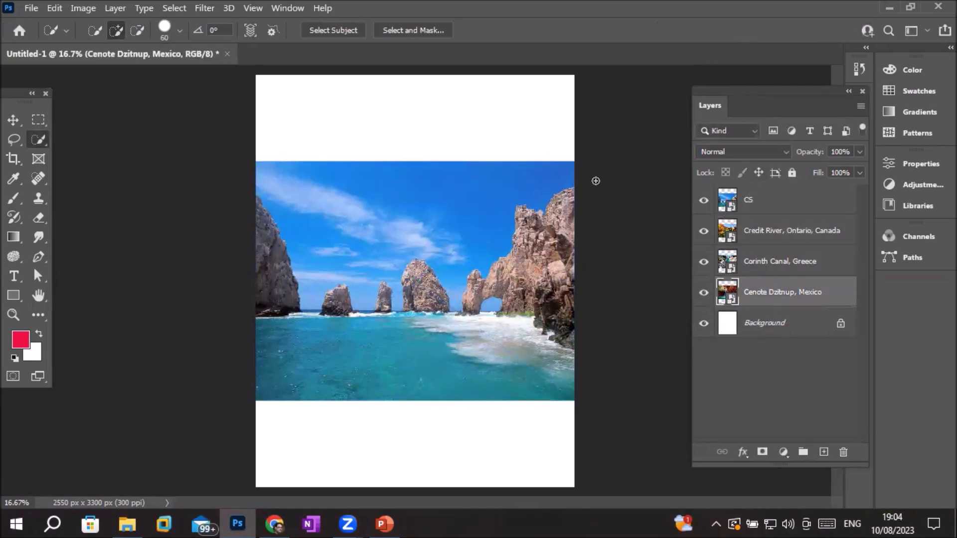
{"action": "left_click", "coordinate": [813, 333]}
{"action": "left_click", "coordinate": [844, 451]}
{"action": "left_click", "coordinate": [431, 204]}
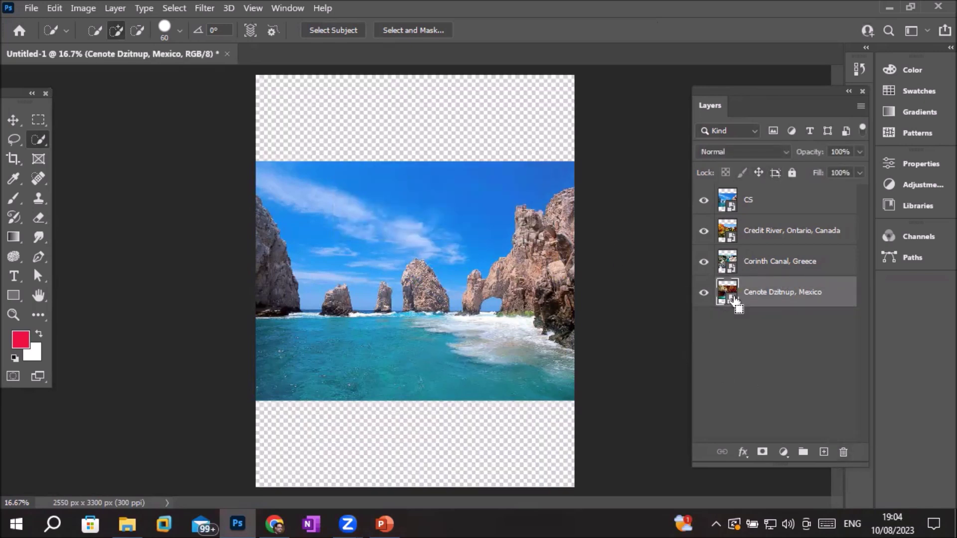
{"action": "key", "text": "ctrl+z"}
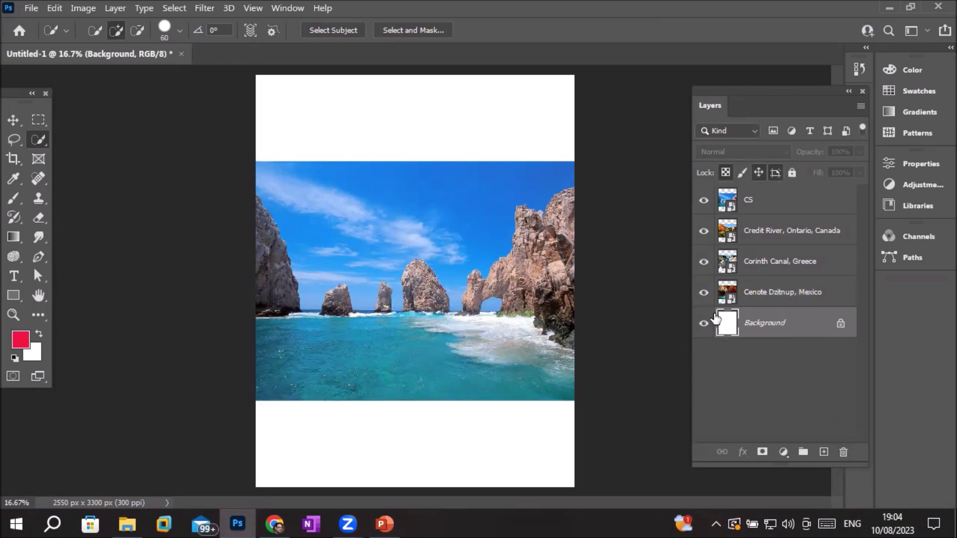
{"action": "left_click", "coordinate": [280, 11]}
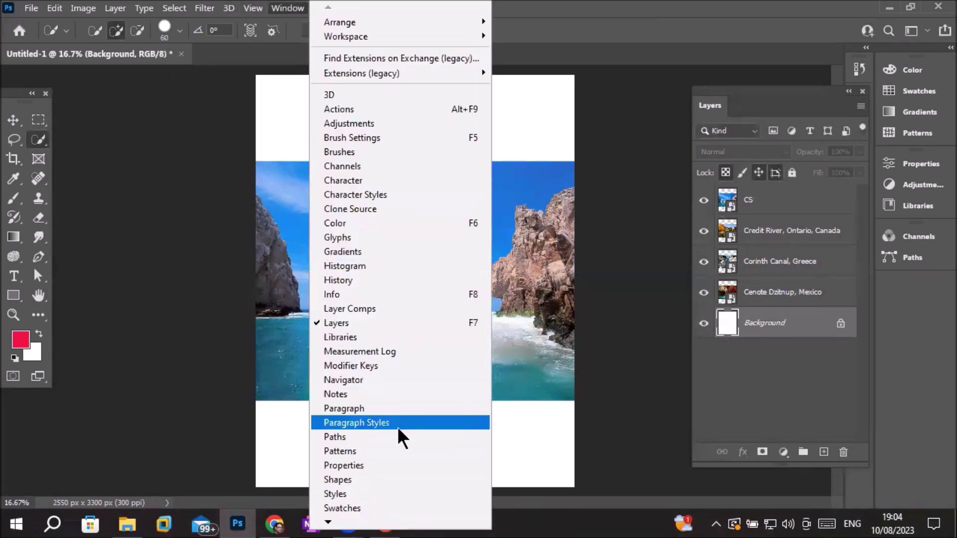
{"action": "mouse_move", "coordinate": [327, 522]}
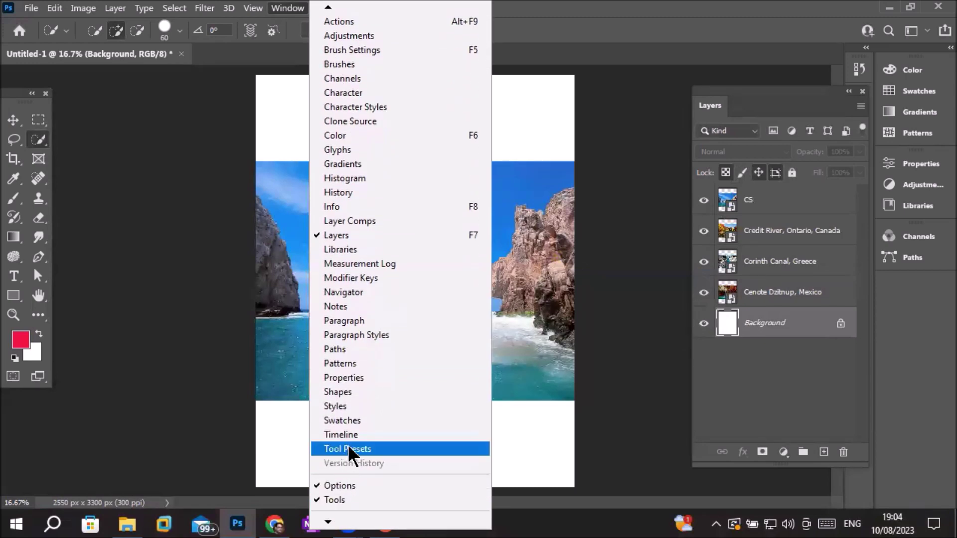
- Show the Timeline panel and create a frame animation with a single first frame
{"action": "left_click", "coordinate": [369, 436]}
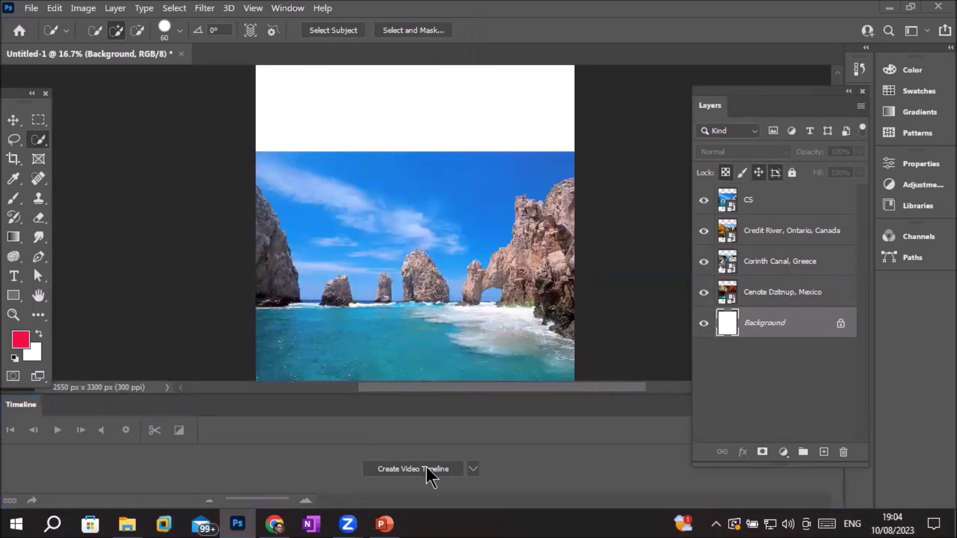
{"action": "left_click", "coordinate": [473, 470]}
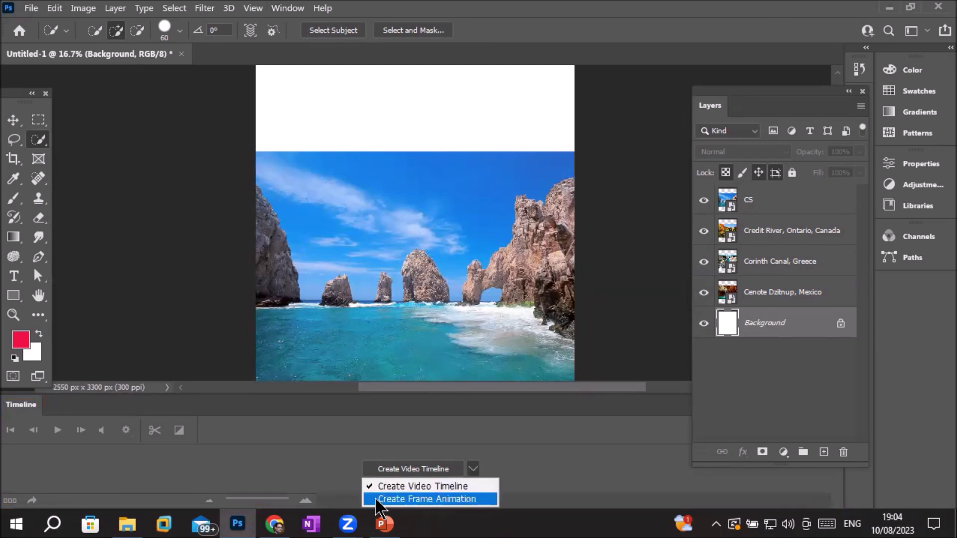
{"action": "left_click", "coordinate": [413, 500]}
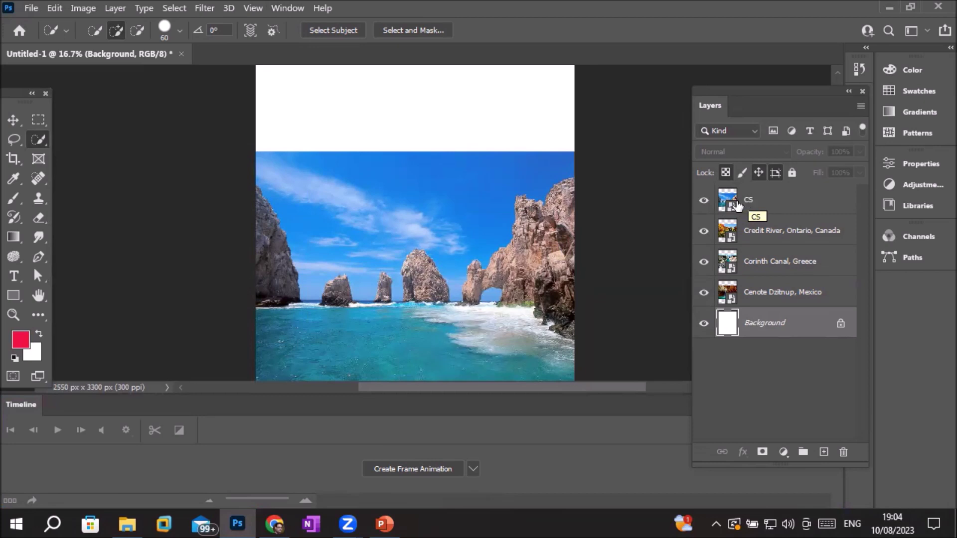
{"action": "left_click", "coordinate": [407, 469]}
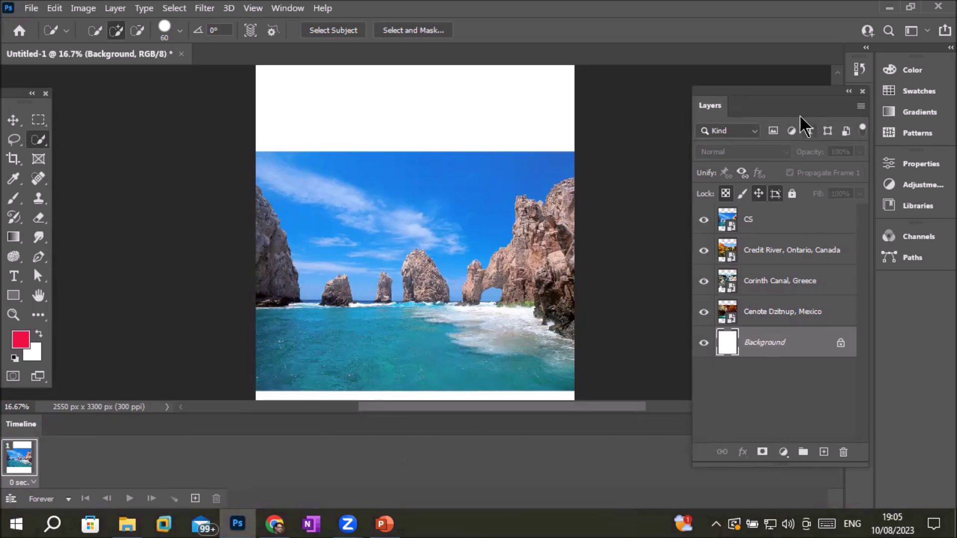
{"action": "left_click_drag", "start_coordinate": [810, 106], "coordinate": [806, 32]}
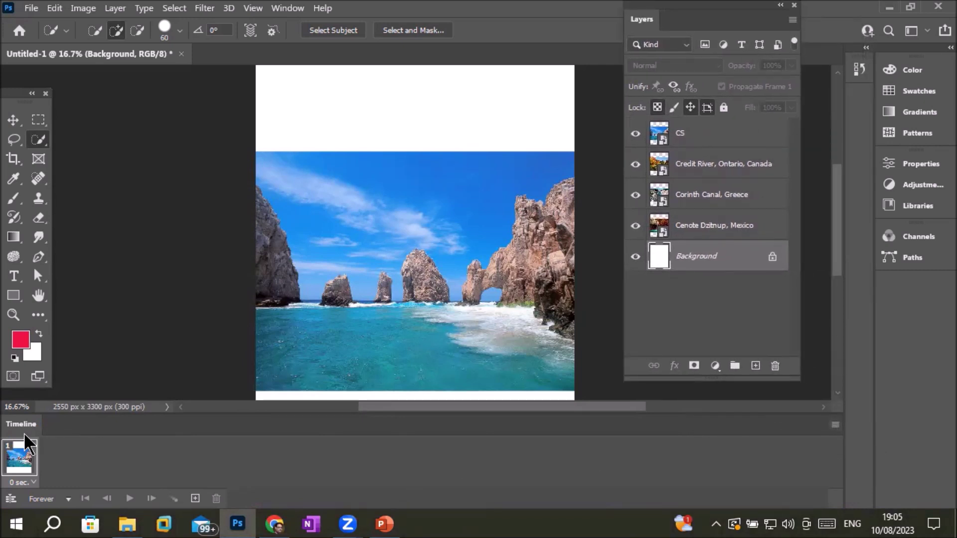
- Use Make Frames From Layers to build five frames from Background and the four photos
{"action": "left_click", "coordinate": [835, 425]}
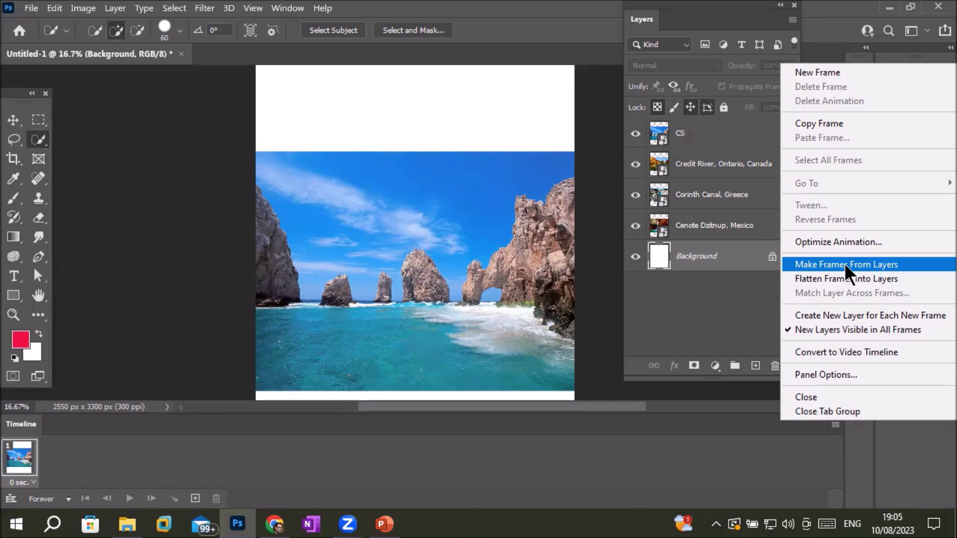
{"action": "left_click", "coordinate": [845, 263]}
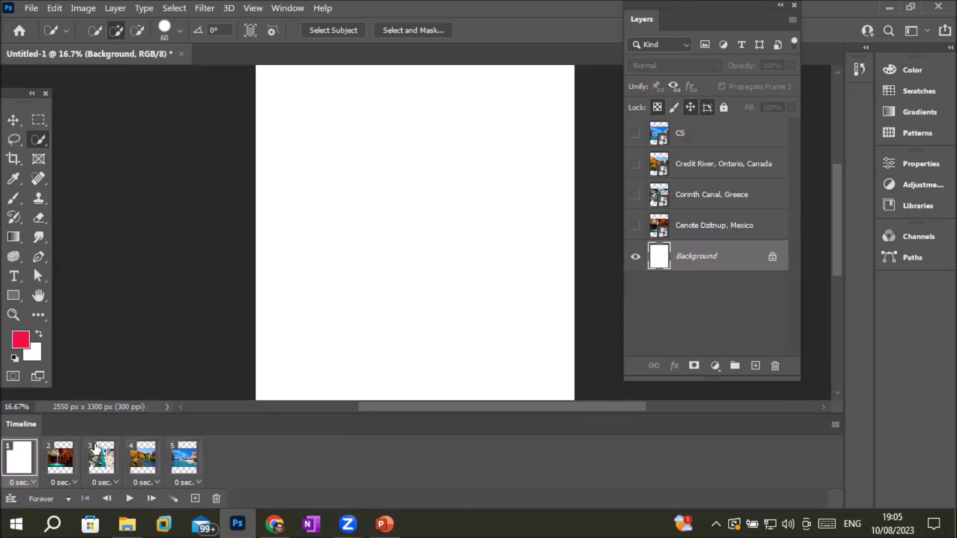
{"action": "right_click", "coordinate": [24, 462]}
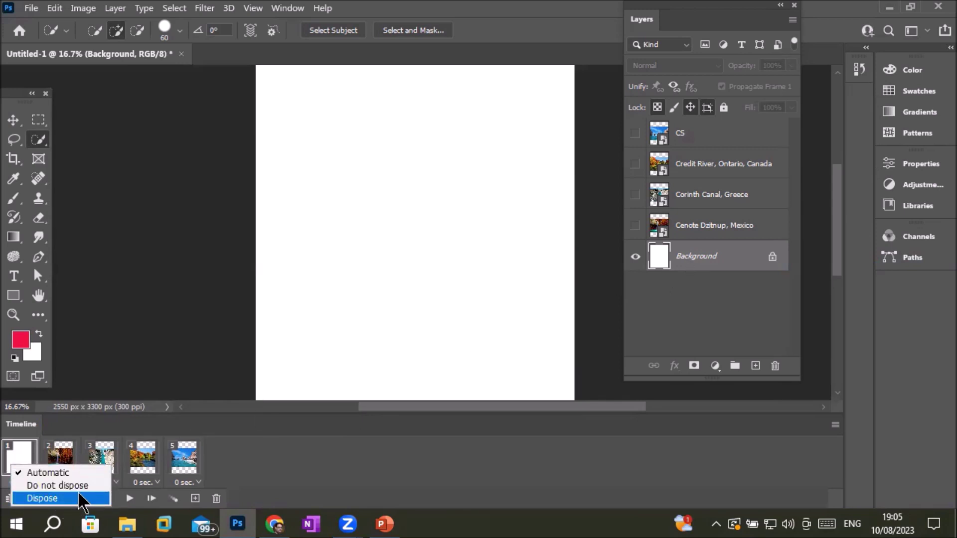
- Set frame 1 to Dispose, preview the animation, and set looping to Forever
{"action": "left_click", "coordinate": [62, 499]}
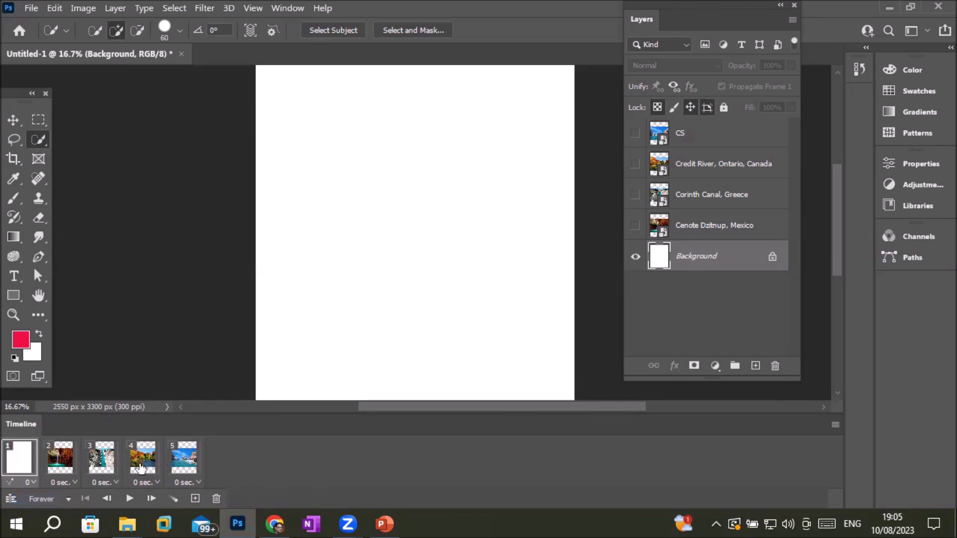
{"action": "left_click", "coordinate": [129, 499]}
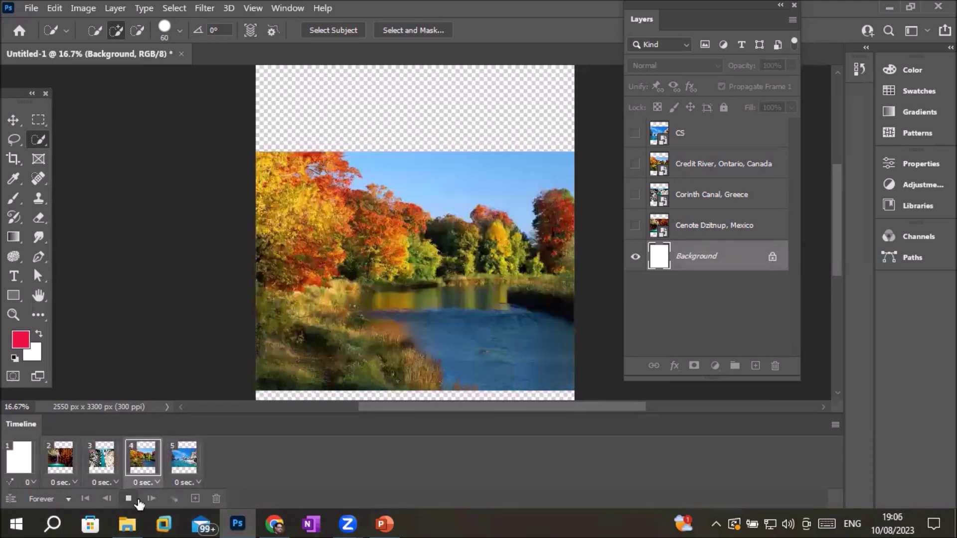
{"action": "left_click", "coordinate": [128, 500]}
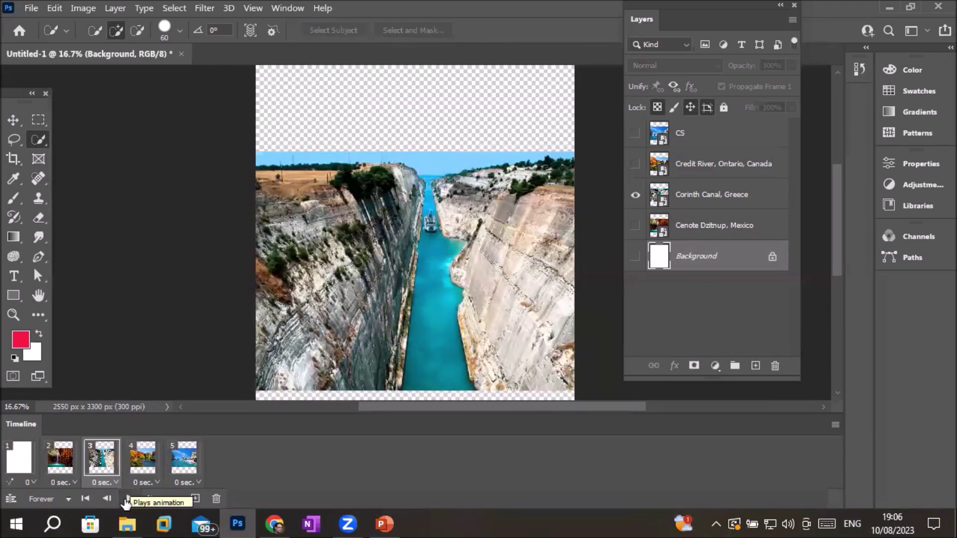
{"action": "left_click", "coordinate": [69, 500]}
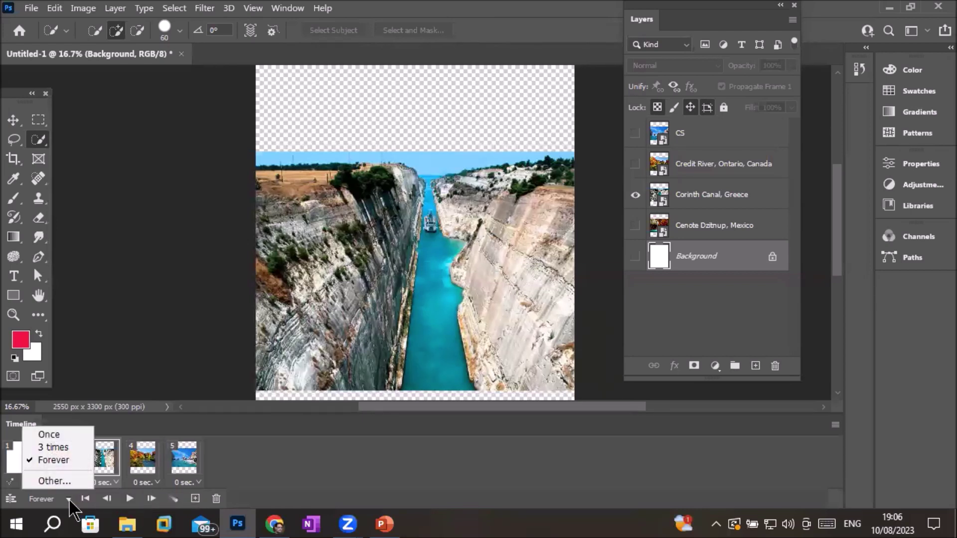
{"action": "left_click", "coordinate": [79, 456]}
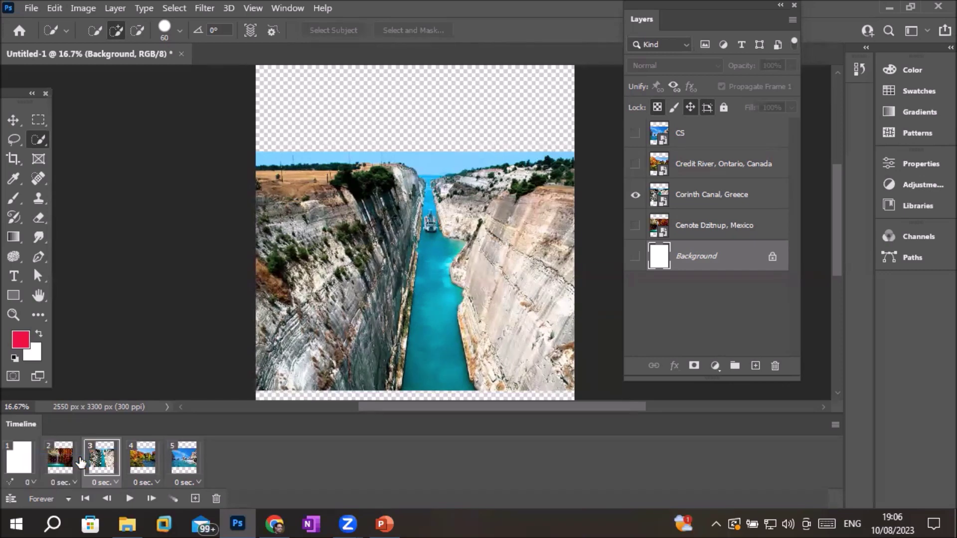
{"action": "left_click", "coordinate": [53, 470]}
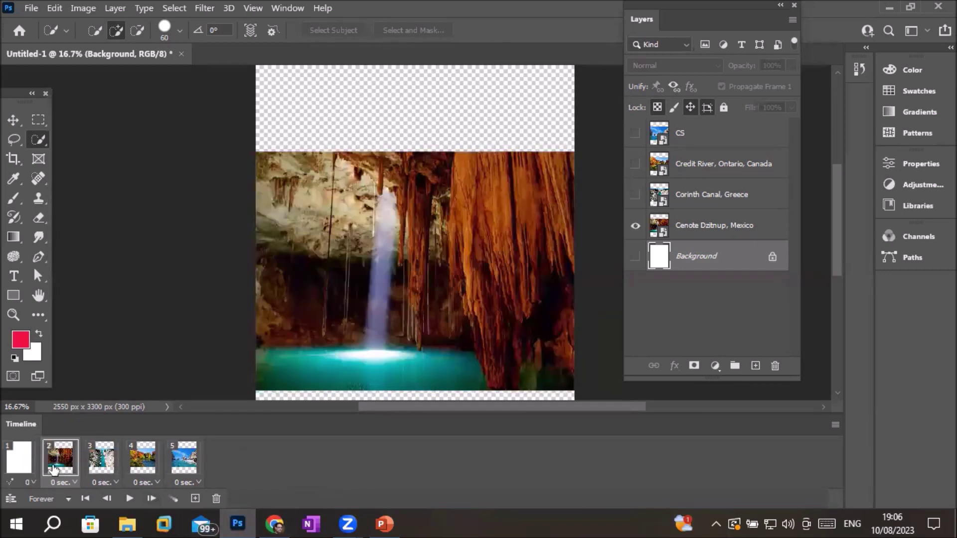
- Give frames 2–5 a 0.5-second delay and play the animation
{"action": "left_click", "coordinate": [191, 465], "text": "shift"}
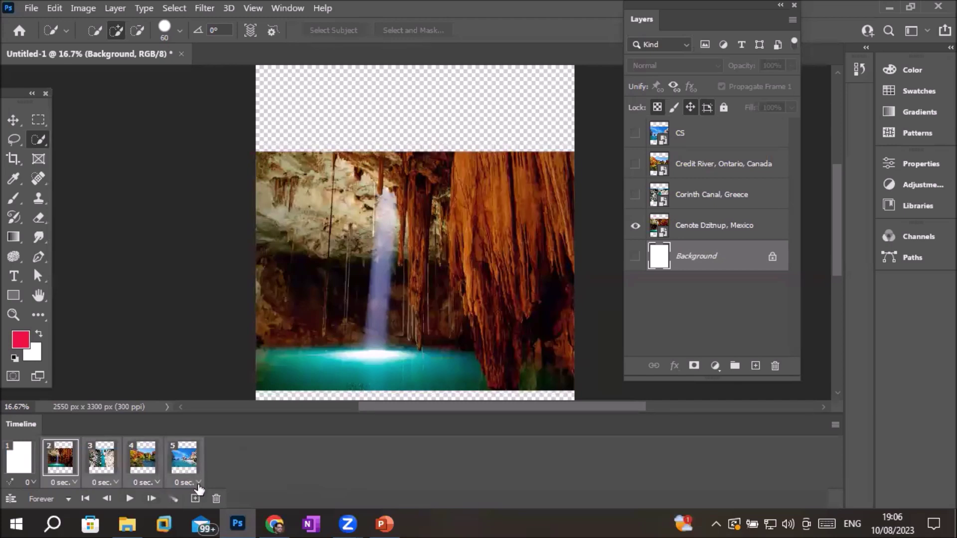
{"action": "left_click", "coordinate": [198, 483]}
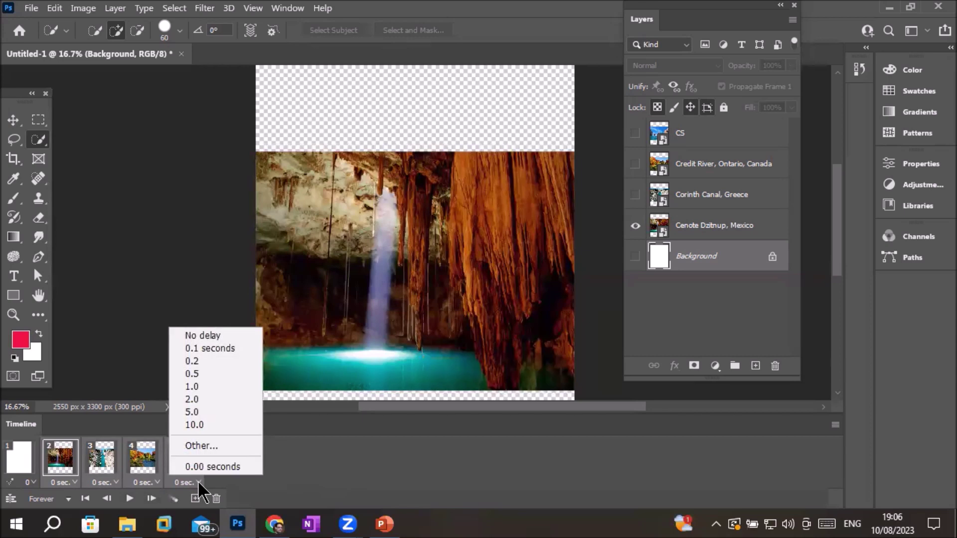
{"action": "left_click", "coordinate": [221, 375]}
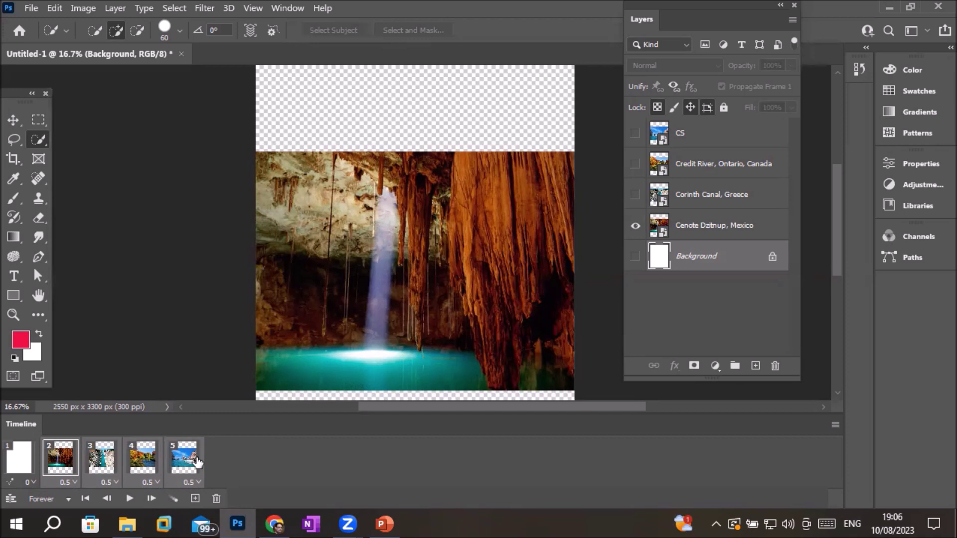
{"action": "left_click", "coordinate": [129, 499]}
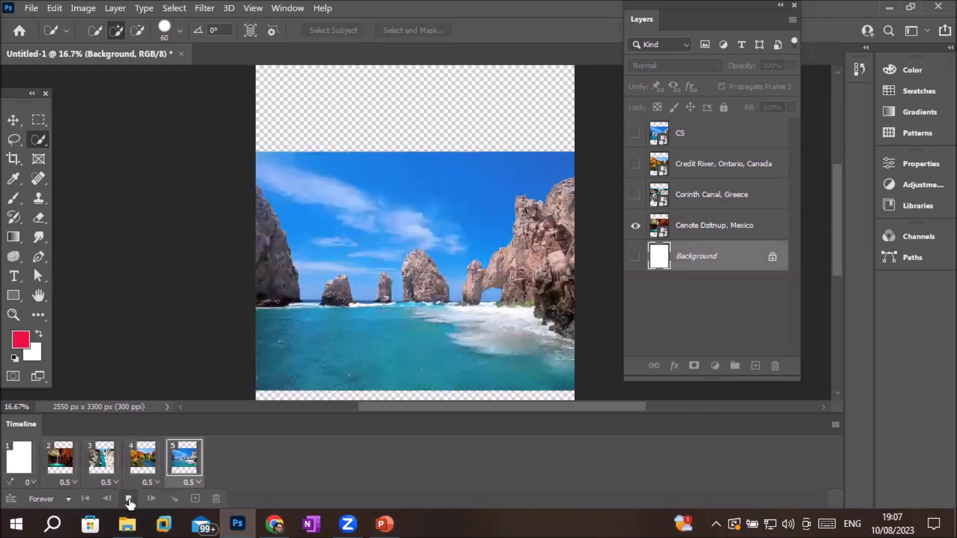
{"action": "left_click", "coordinate": [26, 8]}
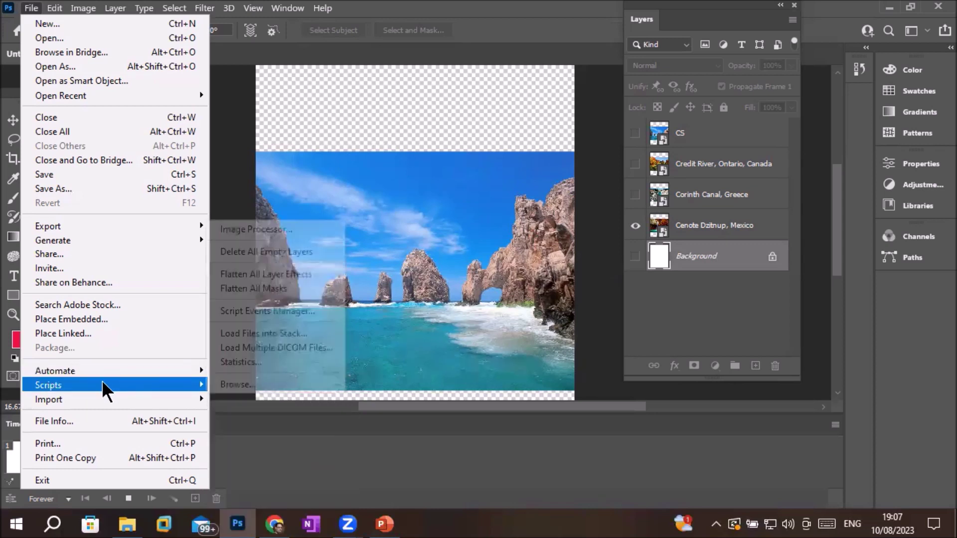
{"action": "mouse_move", "coordinate": [48, 385]}
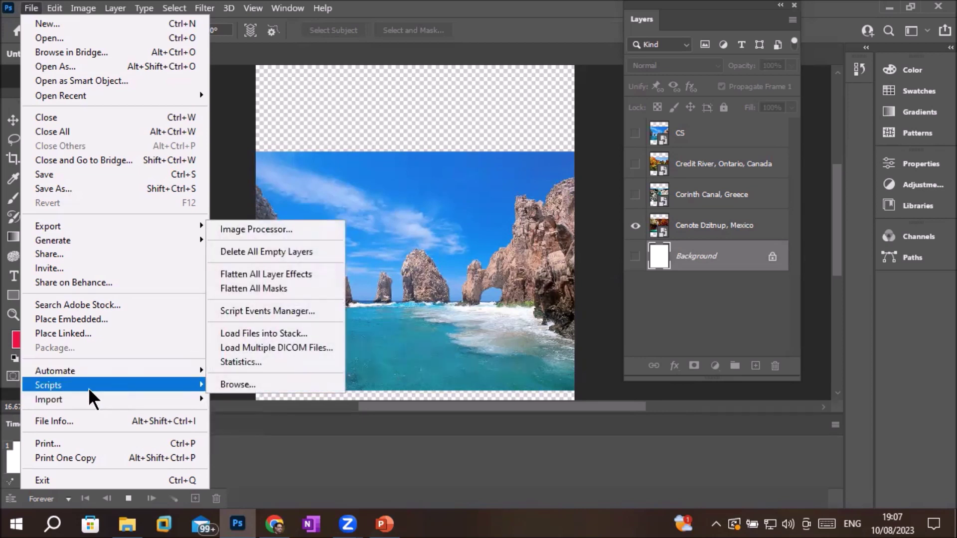
{"action": "left_click", "coordinate": [332, 444]}
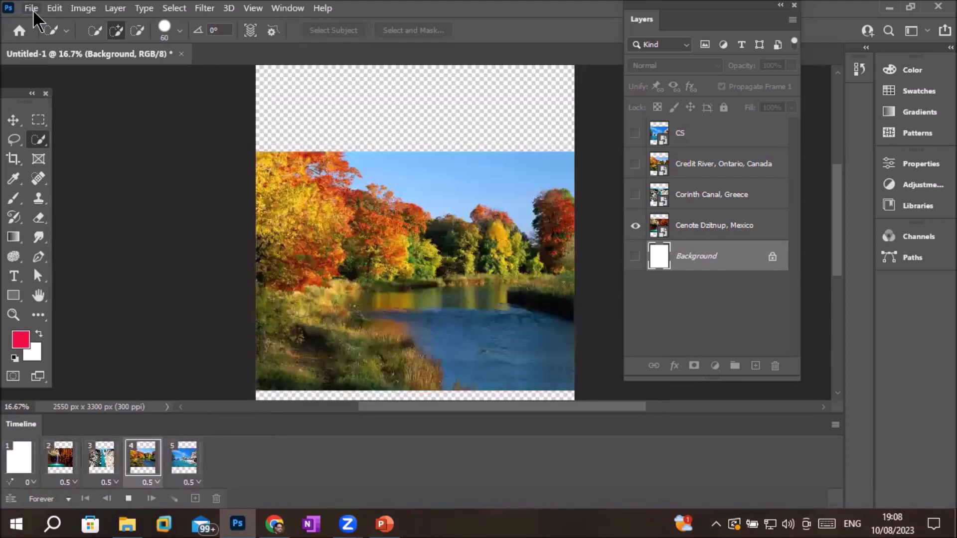
{"action": "left_click", "coordinate": [31, 8]}
- Create a blank Letter document, then start Load Files into Stack from File > Scripts
{"action": "left_click", "coordinate": [45, 23]}
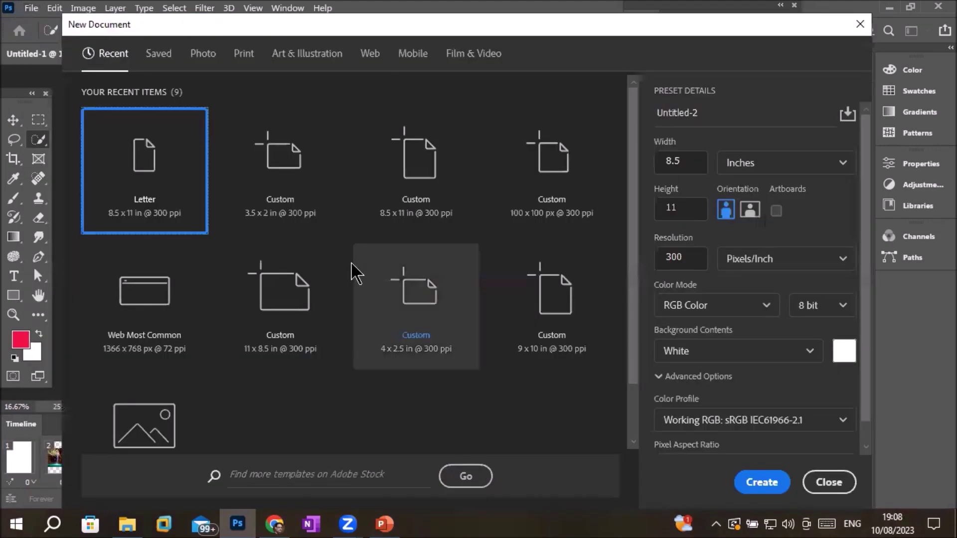
{"action": "double_click", "coordinate": [143, 187]}
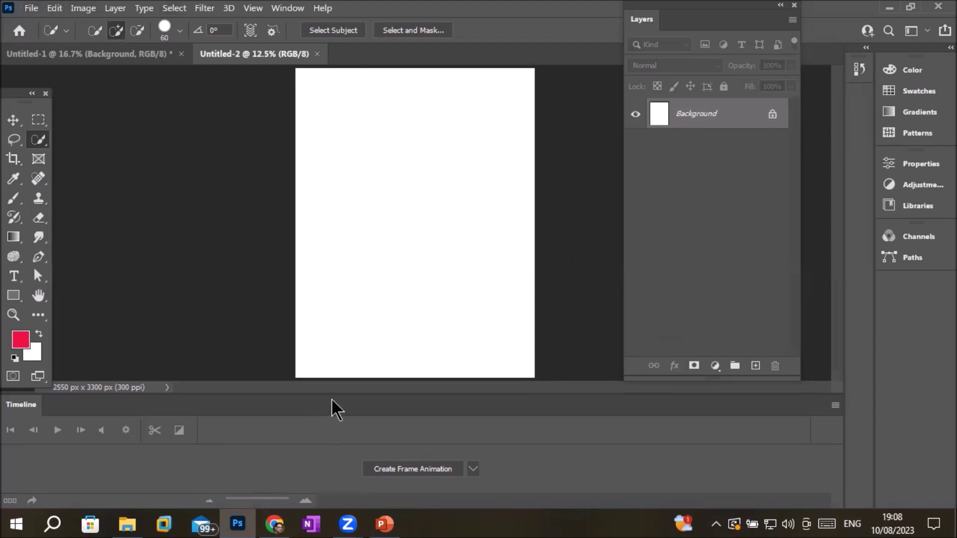
{"action": "left_click", "coordinate": [32, 8]}
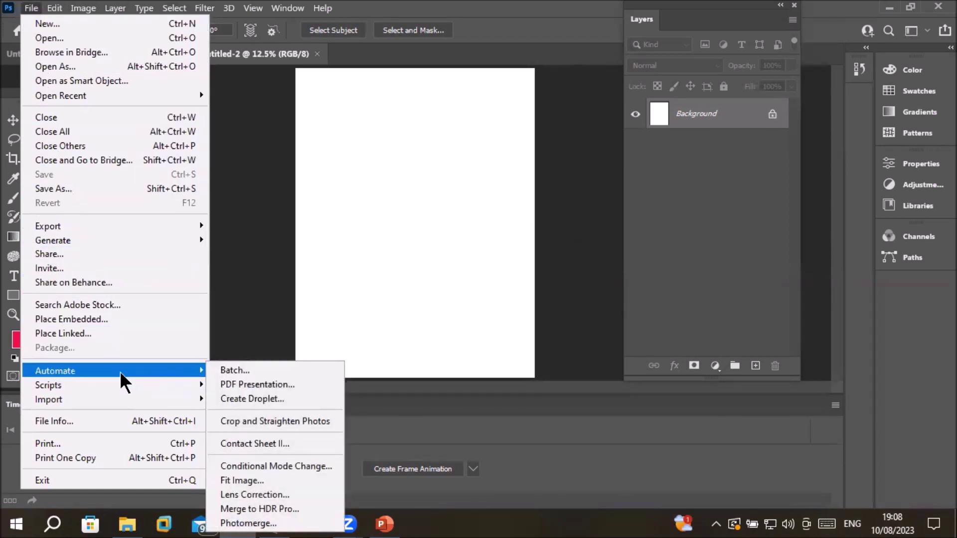
{"action": "mouse_move", "coordinate": [112, 385]}
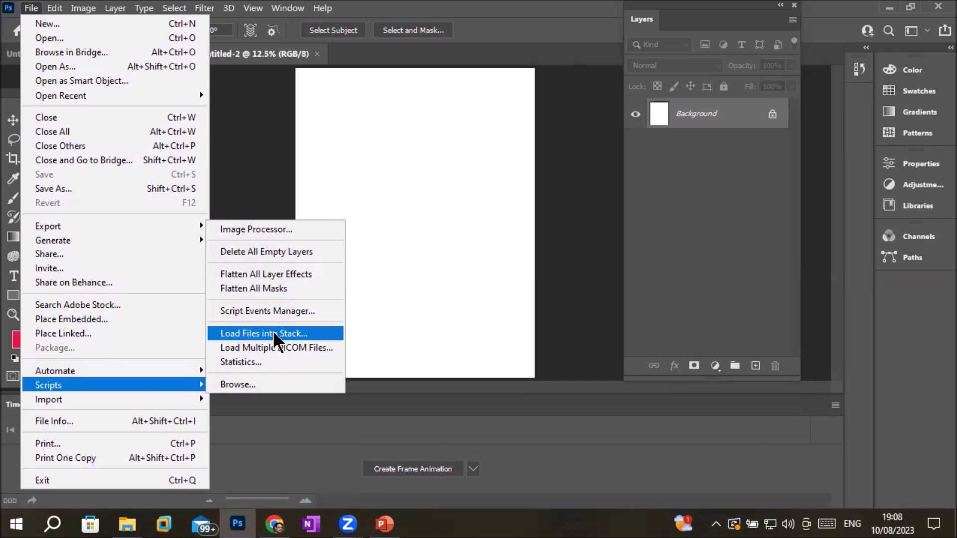
{"action": "left_click", "coordinate": [294, 333]}
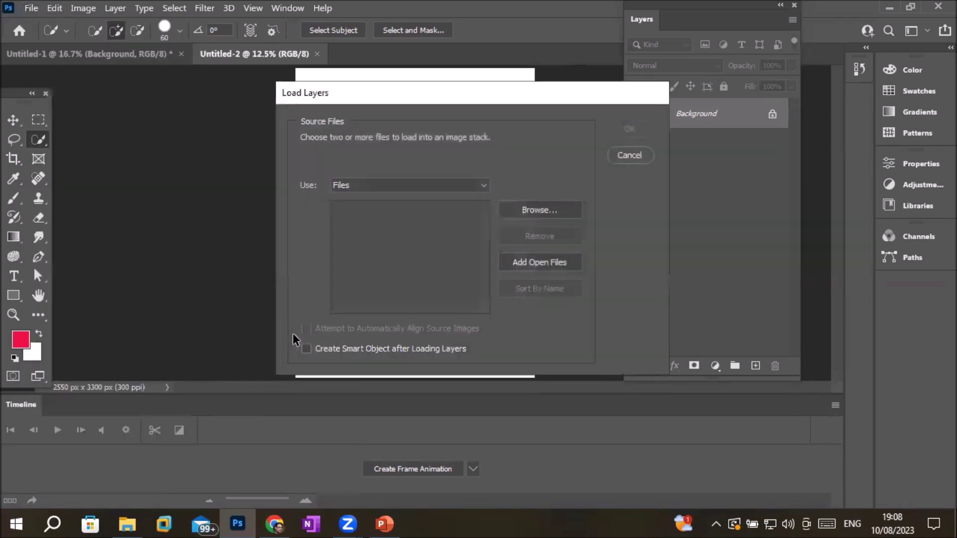
- Browse through _Graphics and PhotoShop to the GIF LAB folder
{"action": "left_click", "coordinate": [535, 211]}
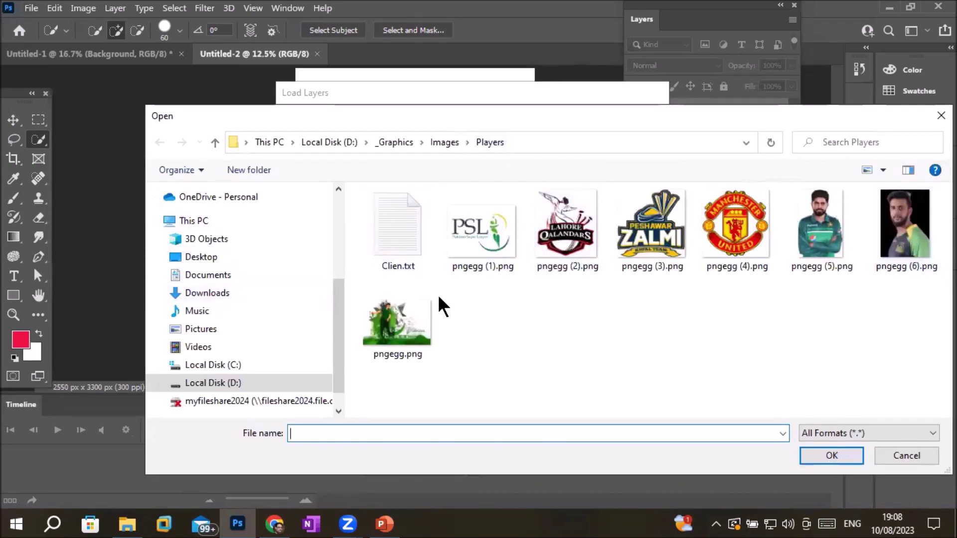
{"action": "left_click", "coordinate": [444, 143]}
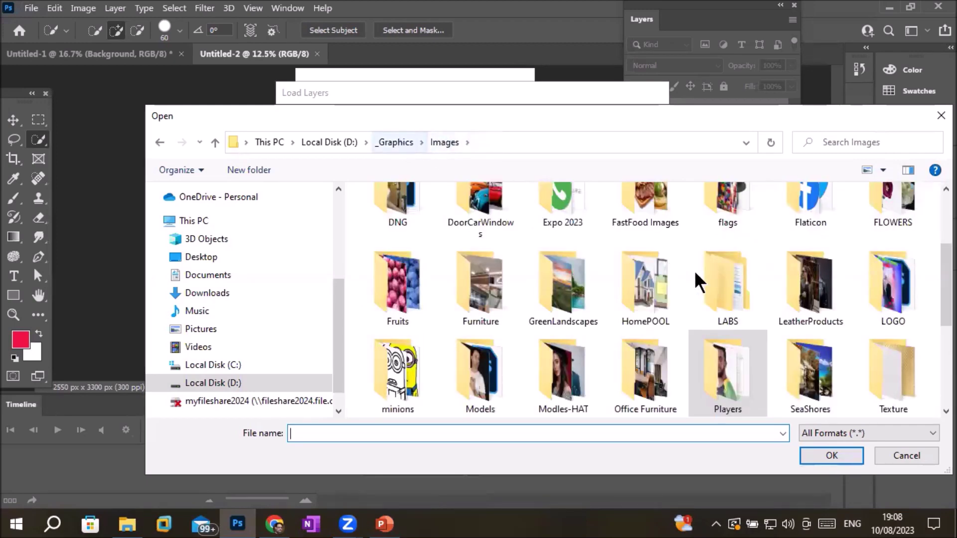
{"action": "scroll", "coordinate": [723, 317], "scroll_direction": "up", "scroll_amount": 1}
{"action": "scroll", "coordinate": [722, 316], "scroll_direction": "up", "scroll_amount": 2}
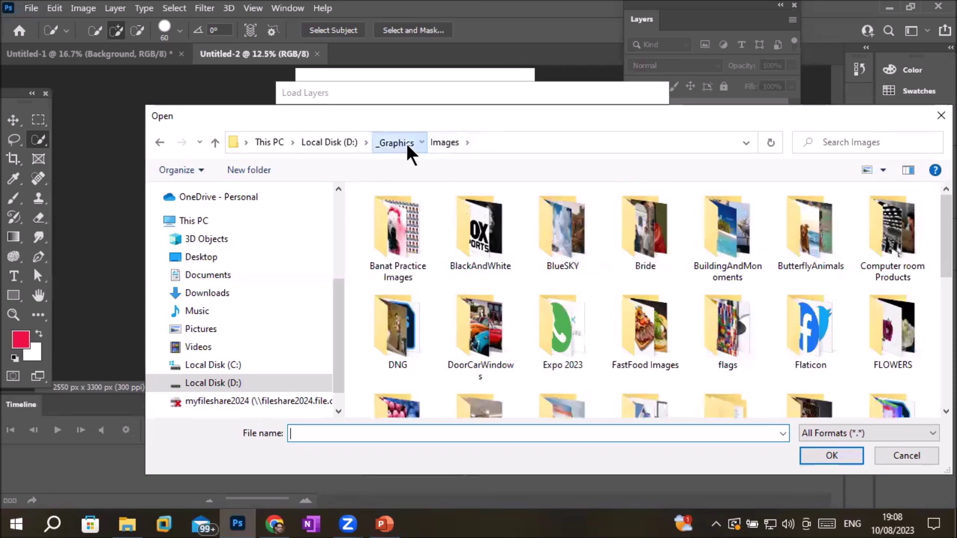
{"action": "left_click", "coordinate": [395, 145]}
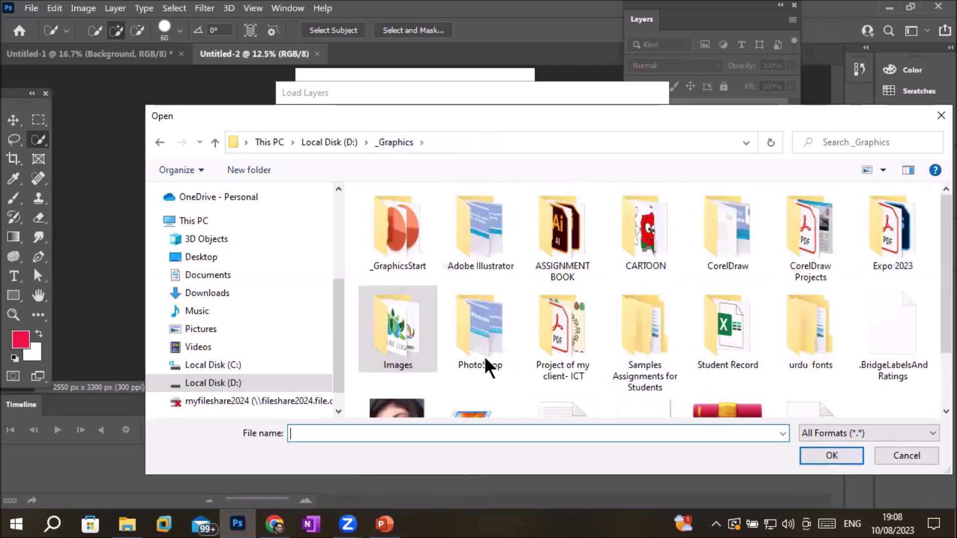
{"action": "double_click", "coordinate": [471, 344]}
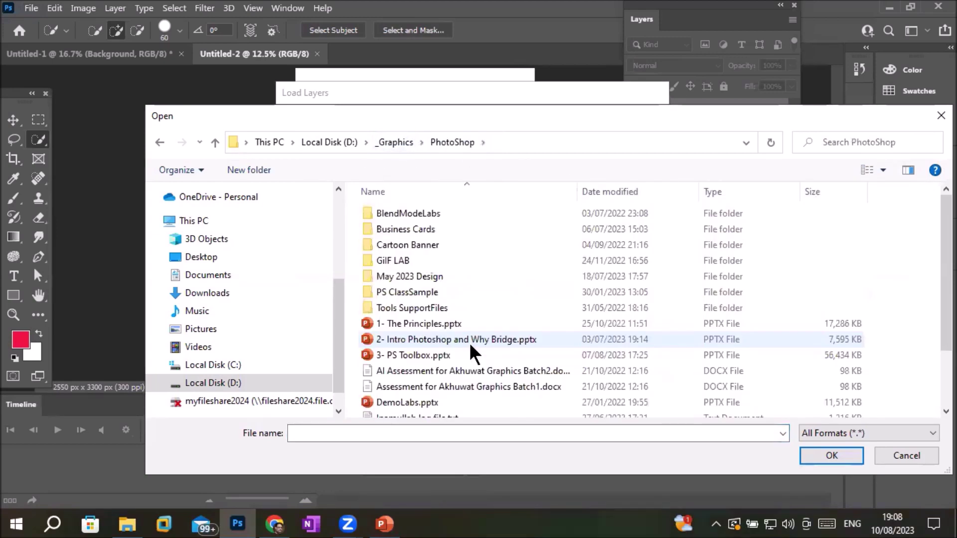
{"action": "double_click", "coordinate": [392, 263]}
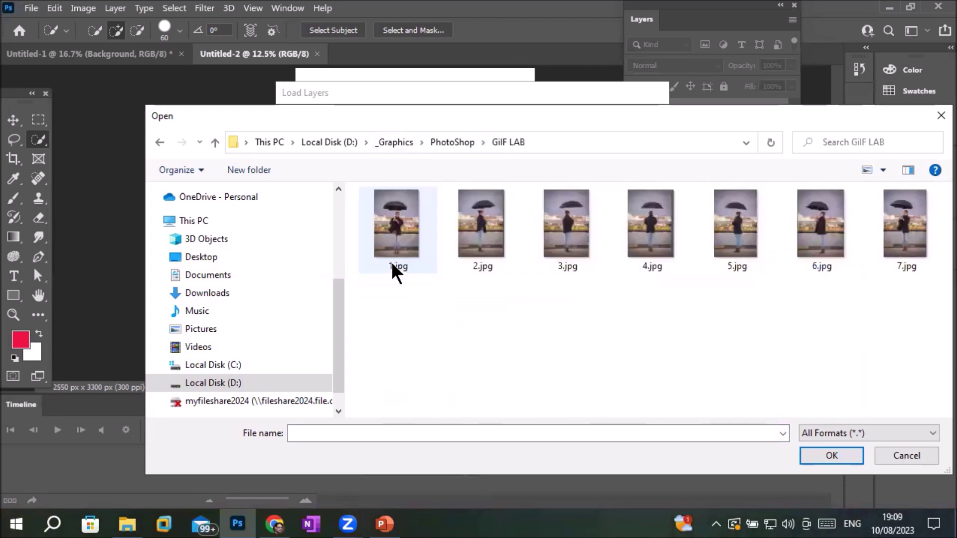
- Select 1.jpg through 7.jpg and load them as stacked layers in a new document
{"action": "left_click", "coordinate": [387, 232]}
{"action": "left_click", "coordinate": [899, 227], "text": "shift"}
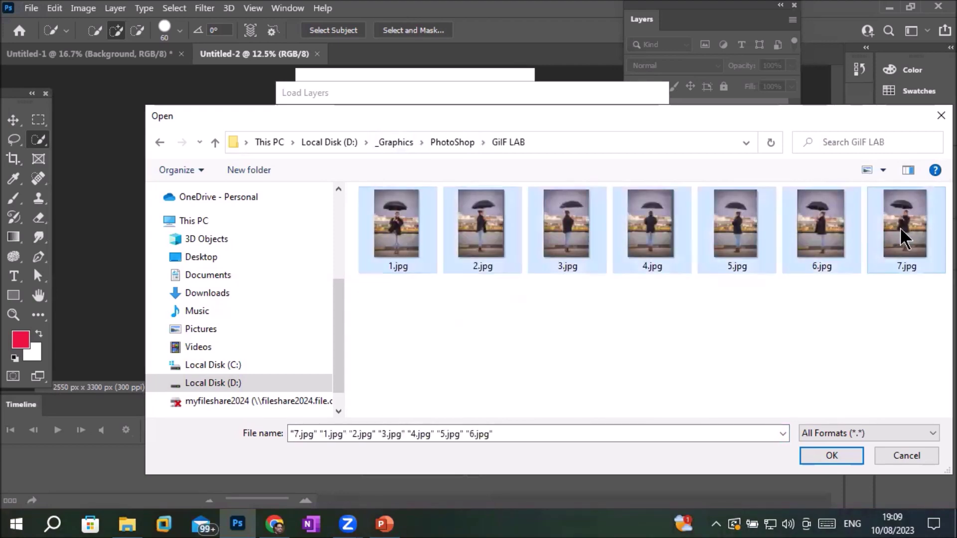
{"action": "left_click", "coordinate": [834, 455]}
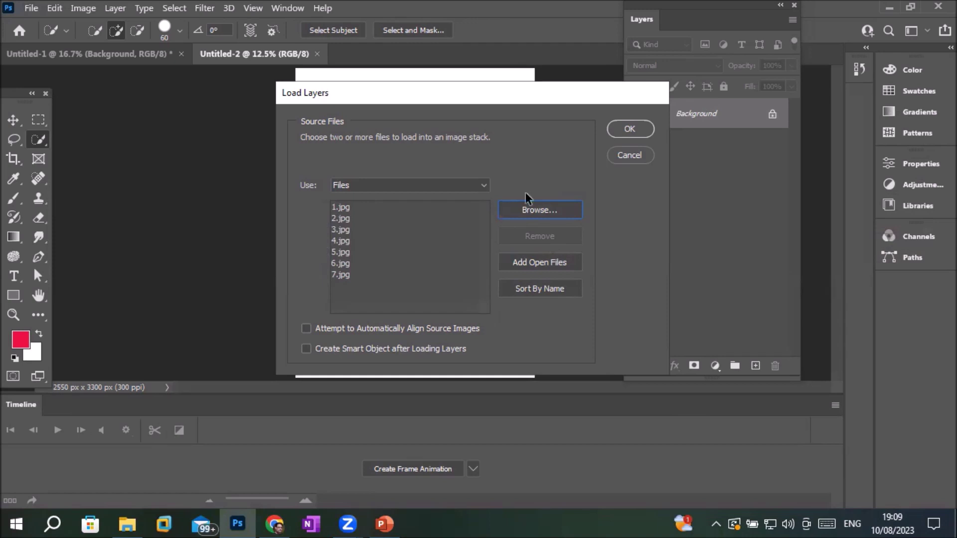
{"action": "left_click", "coordinate": [630, 130]}
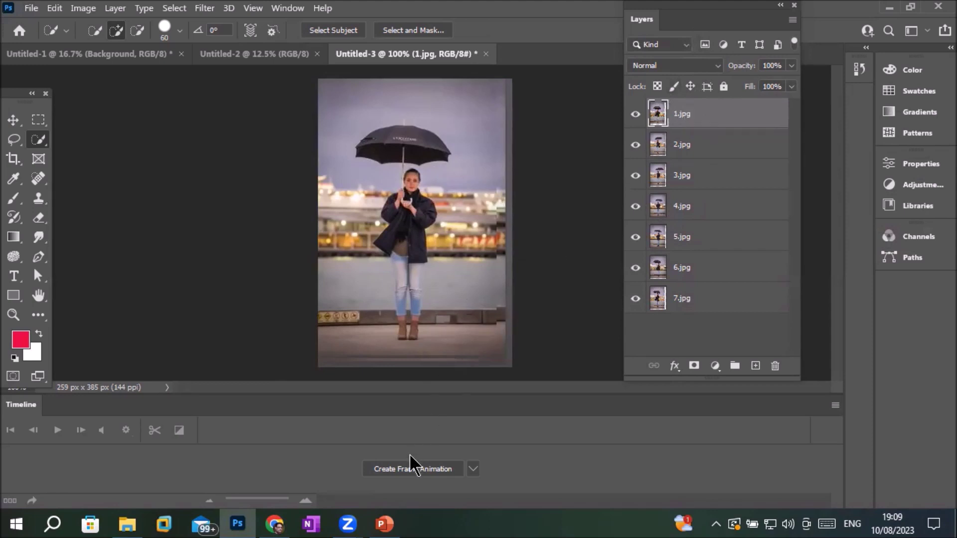
{"action": "left_click", "coordinate": [418, 471]}
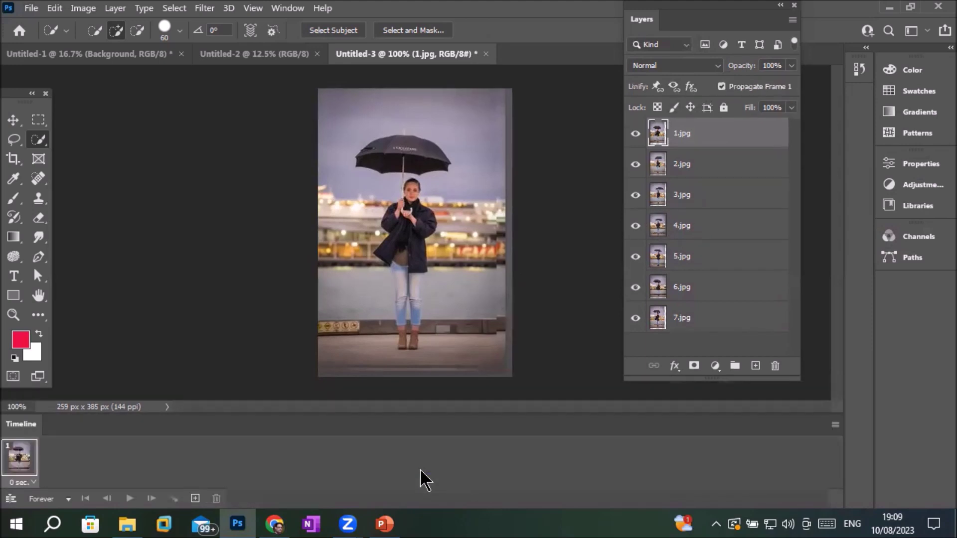
- Make seven frames from the umbrella layers, stop playback, and select all seven frames
{"action": "left_click", "coordinate": [836, 425]}
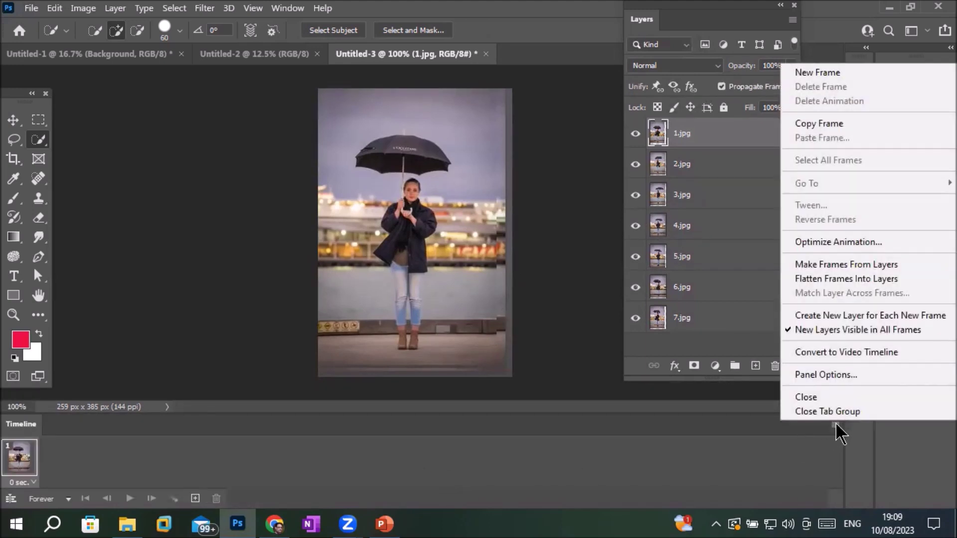
{"action": "left_click", "coordinate": [866, 264]}
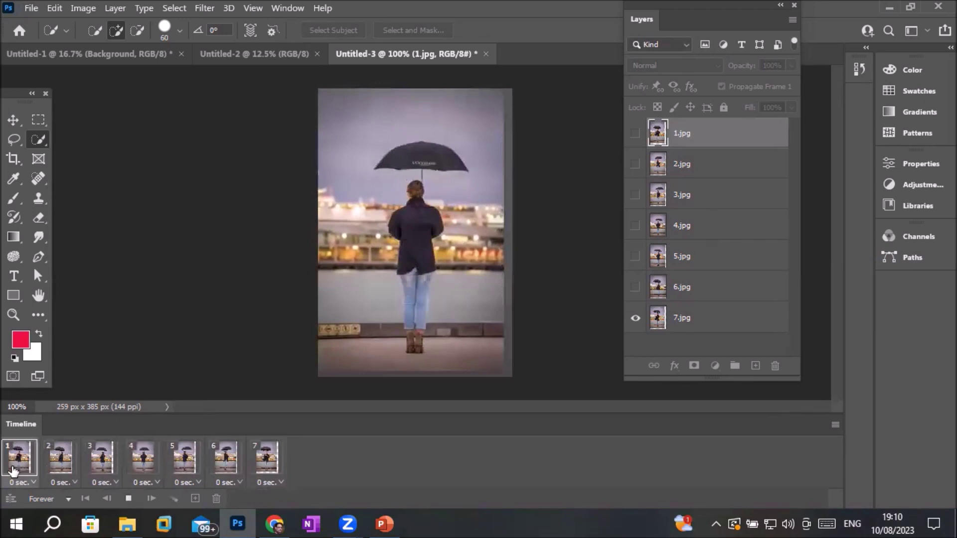
{"action": "key", "text": "space"}
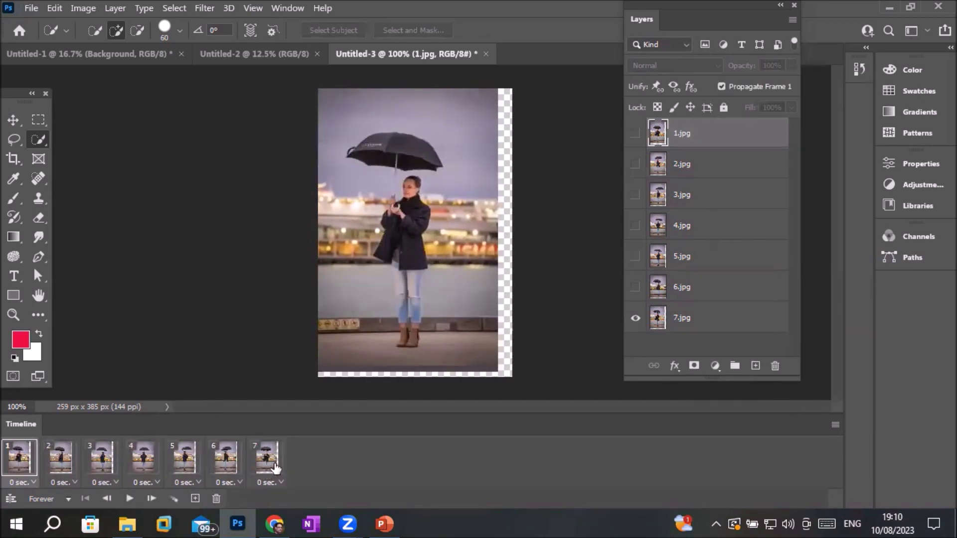
{"action": "left_click", "coordinate": [276, 468], "text": "shift"}
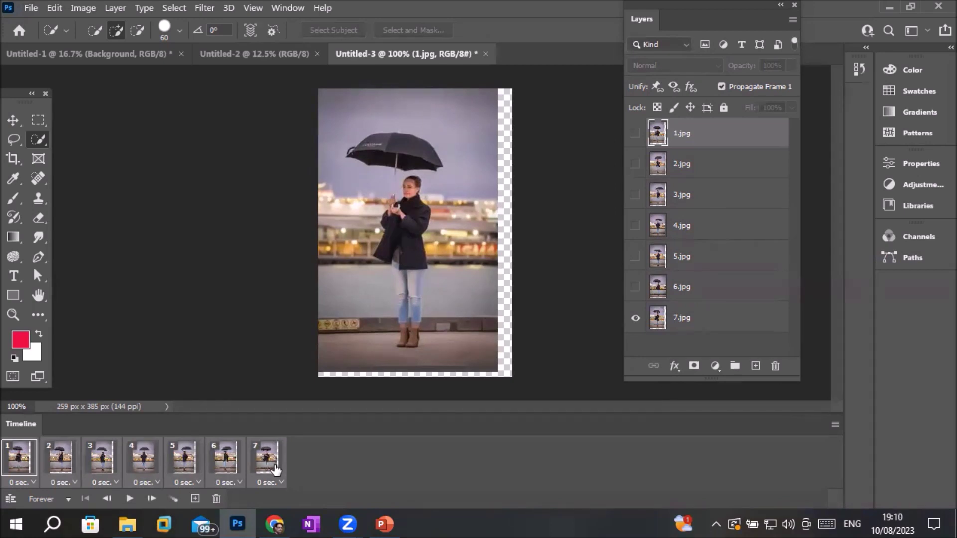
{"action": "left_click", "coordinate": [281, 486]}
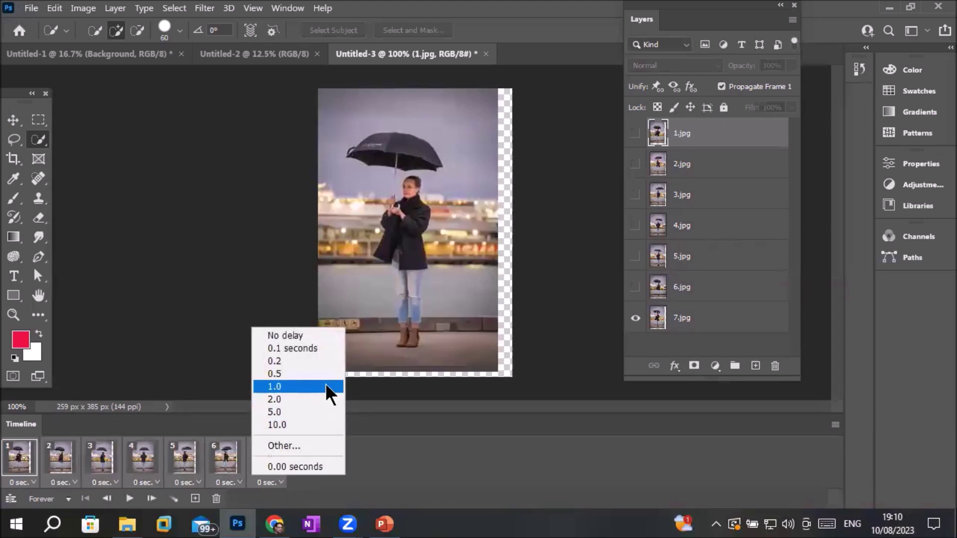
- Set all seven frames to a 0.2-second delay and play the animation
{"action": "left_click", "coordinate": [334, 360]}
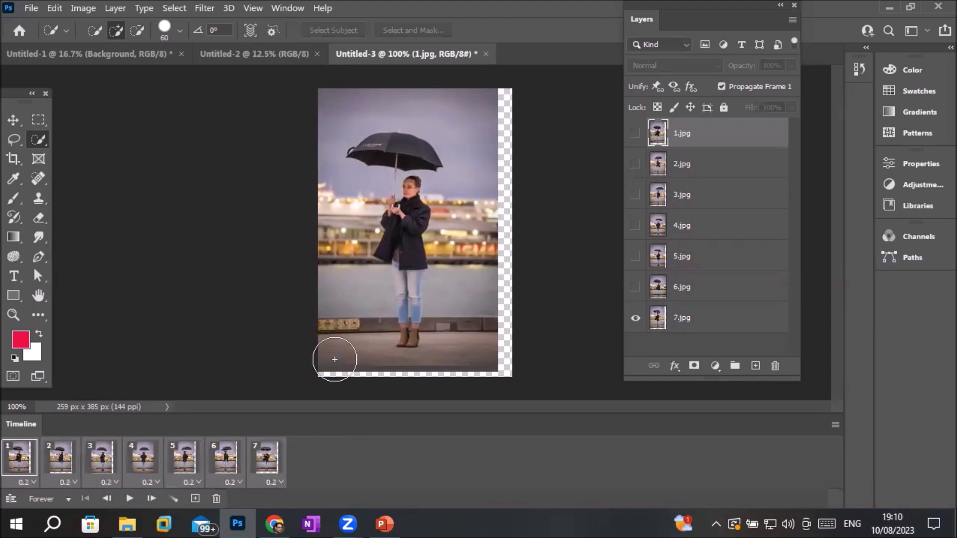
{"action": "left_click", "coordinate": [132, 498]}
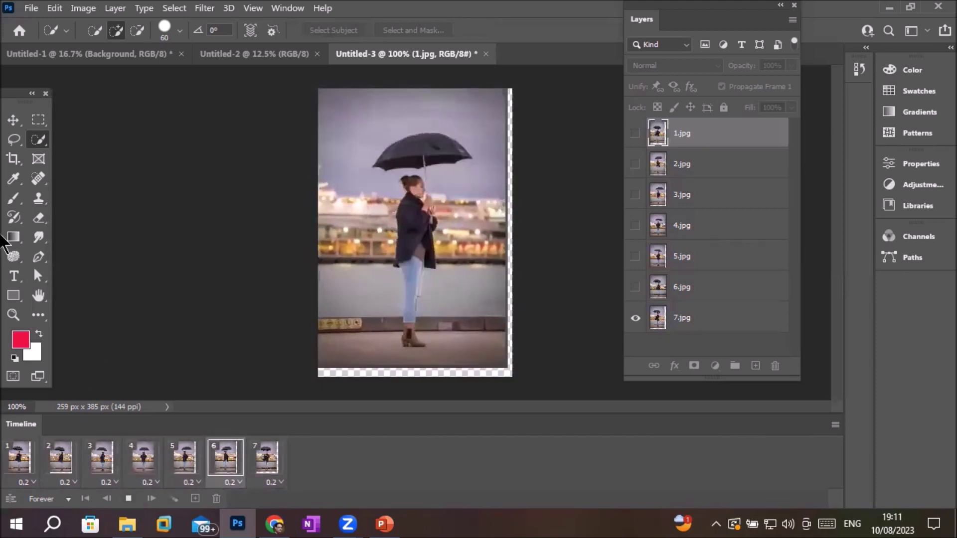
- Export the animation as a GIF named lady with umbrella.gif in the PhotoShop folder
{"action": "left_click", "coordinate": [31, 9]}
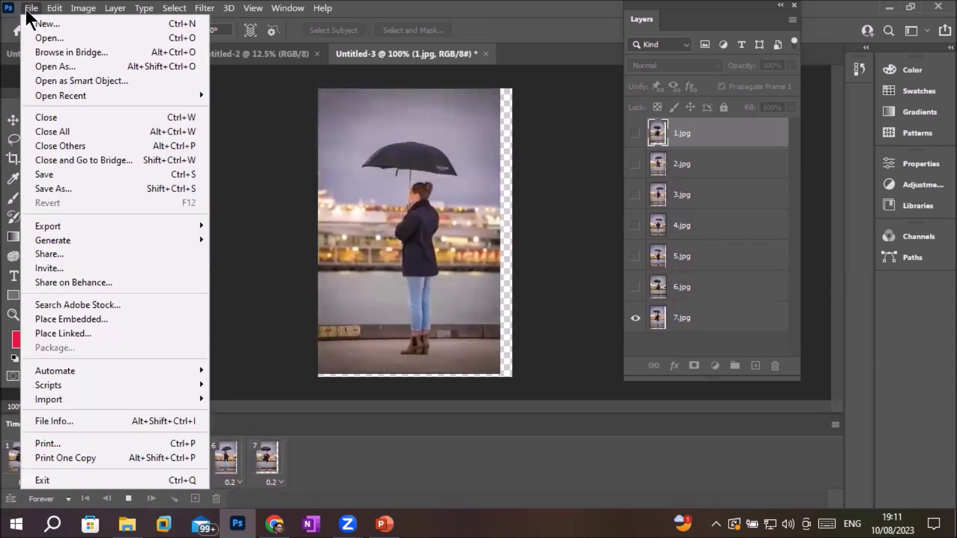
{"action": "mouse_move", "coordinate": [48, 226]}
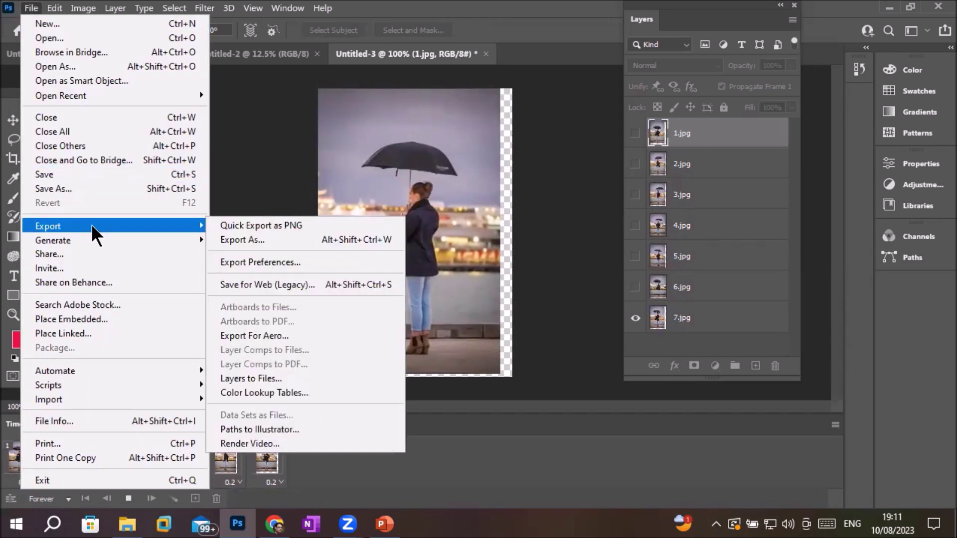
{"action": "left_click", "coordinate": [243, 240]}
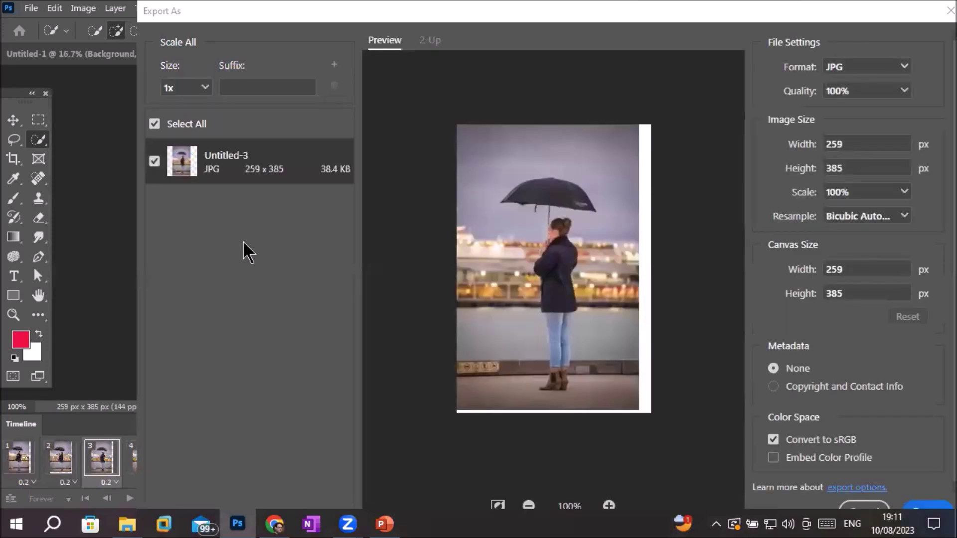
{"action": "left_click", "coordinate": [906, 69]}
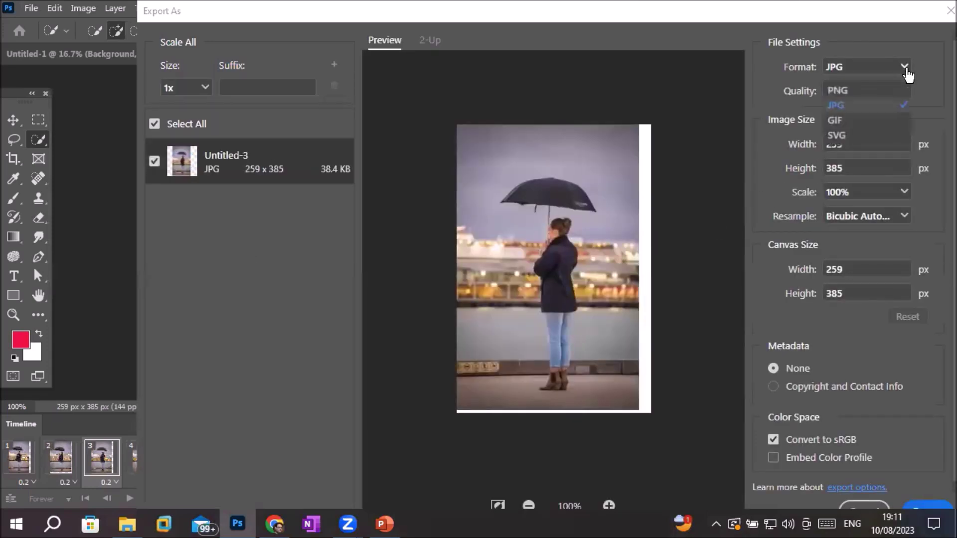
{"action": "left_click", "coordinate": [873, 120]}
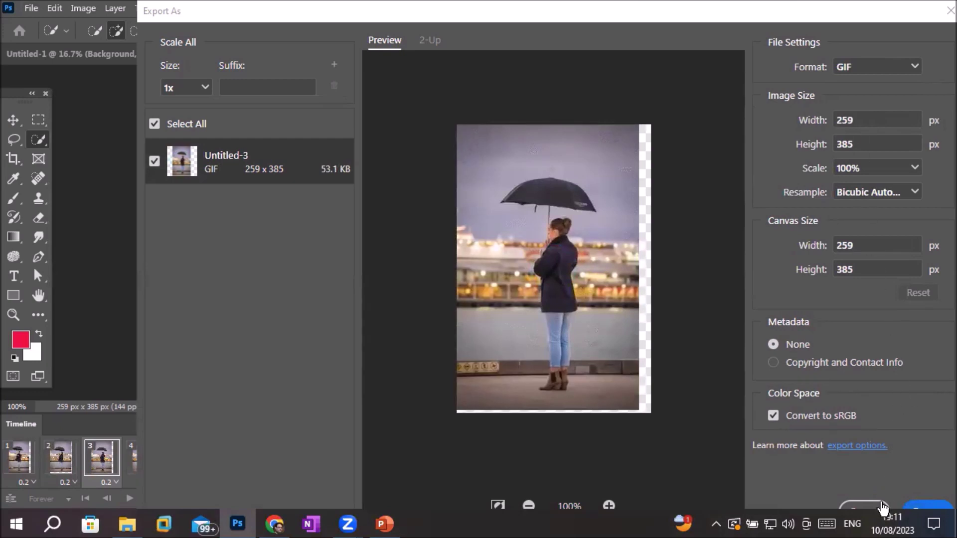
{"action": "left_click", "coordinate": [917, 507]}
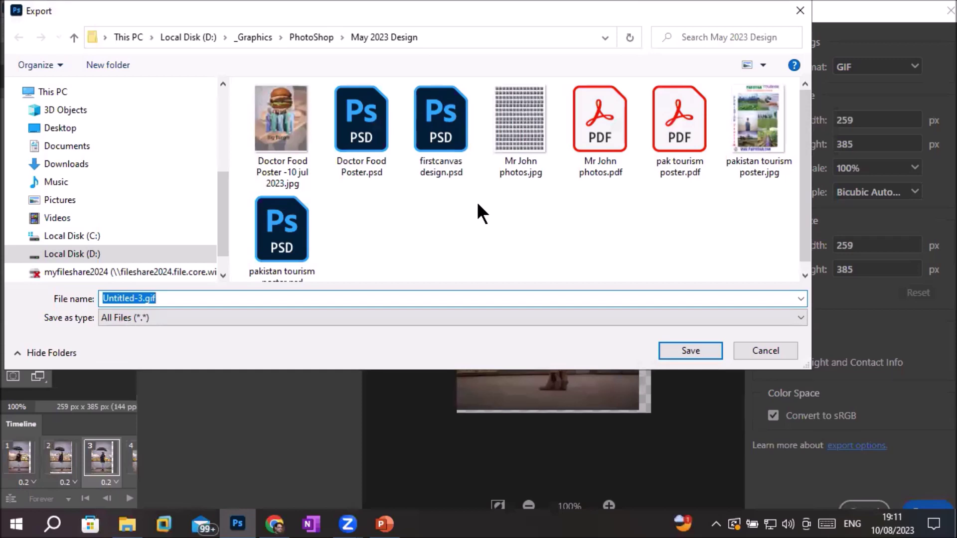
{"action": "left_click", "coordinate": [320, 36]}
{"action": "type", "text": "lady with umbrella"}
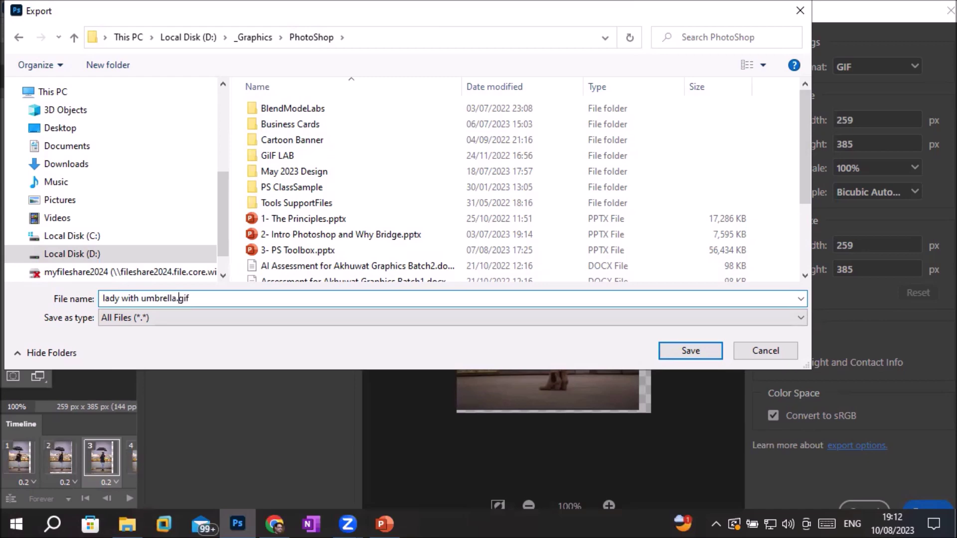
{"action": "left_click", "coordinate": [689, 351]}
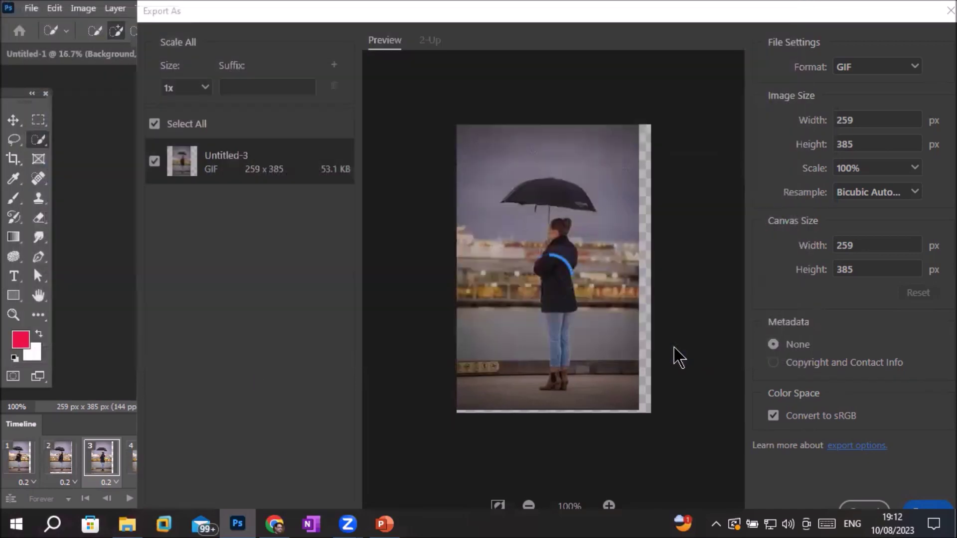